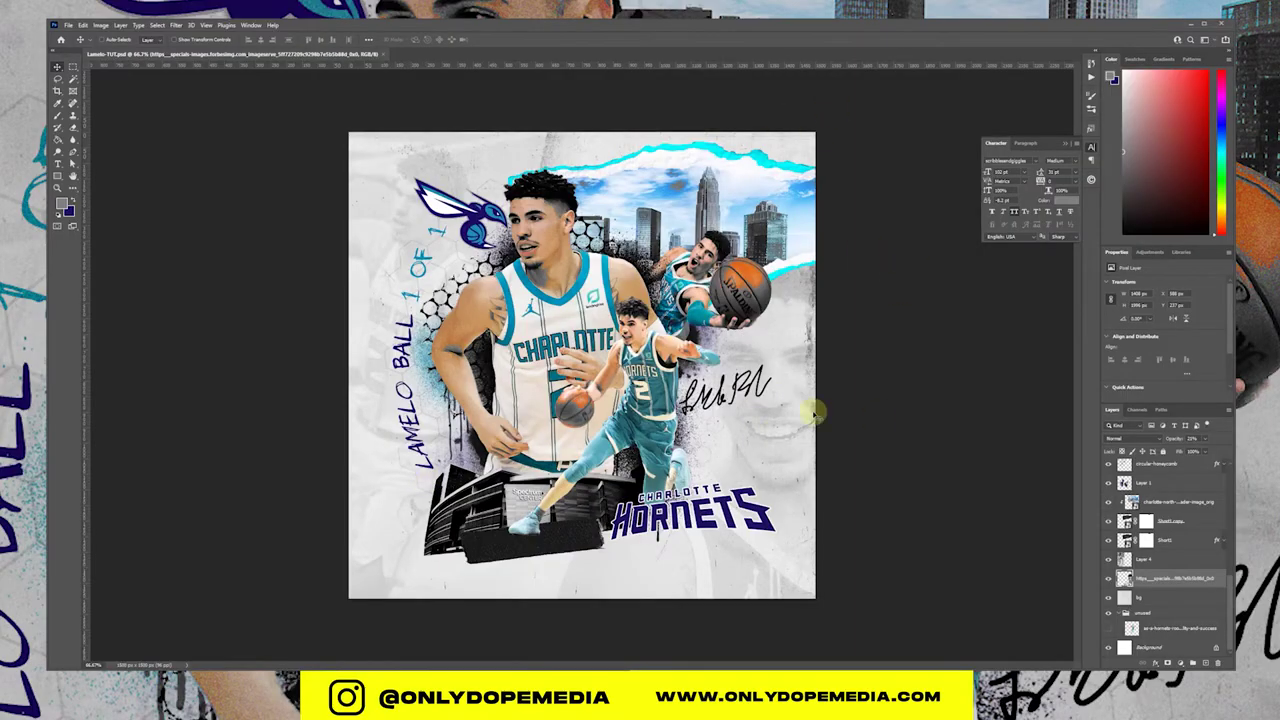
Step: Save the poster through Save As as a new copy named Lamelo-TUT-MOT.psd
{"action": "left_click", "coordinate": [1152, 613]}
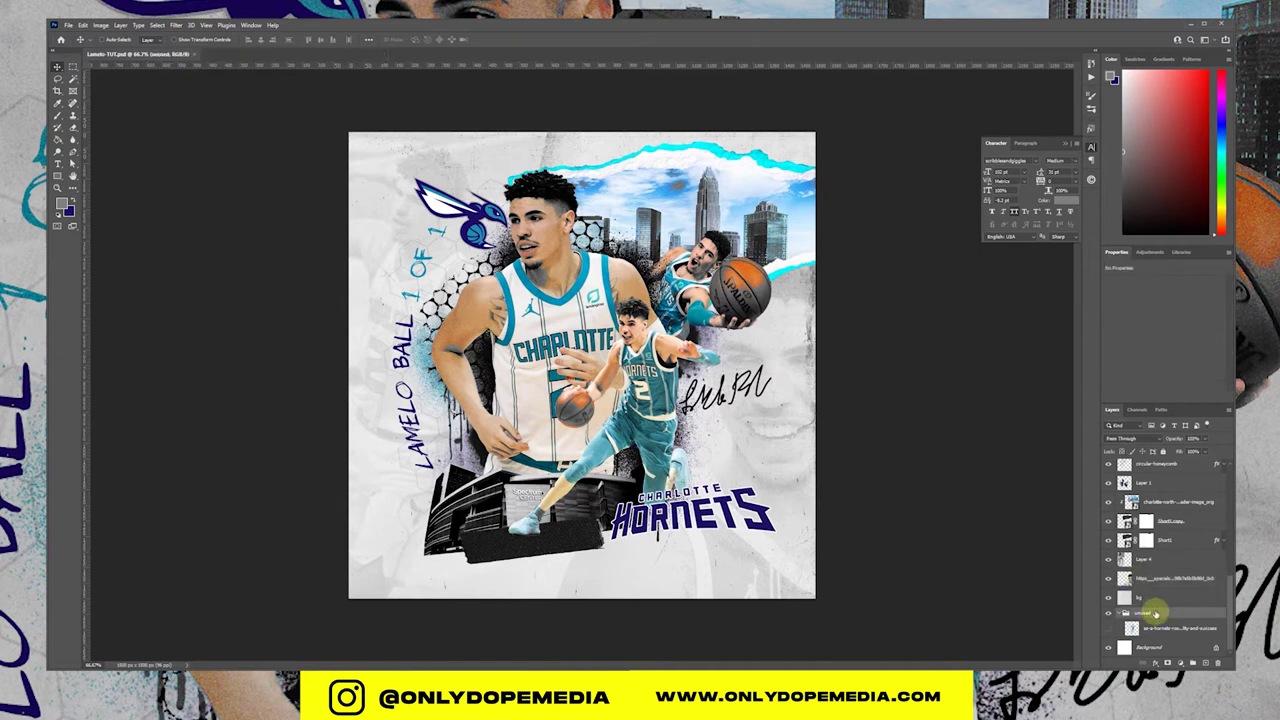
{"action": "left_click", "coordinate": [68, 25]}
{"action": "left_click", "coordinate": [100, 143]}
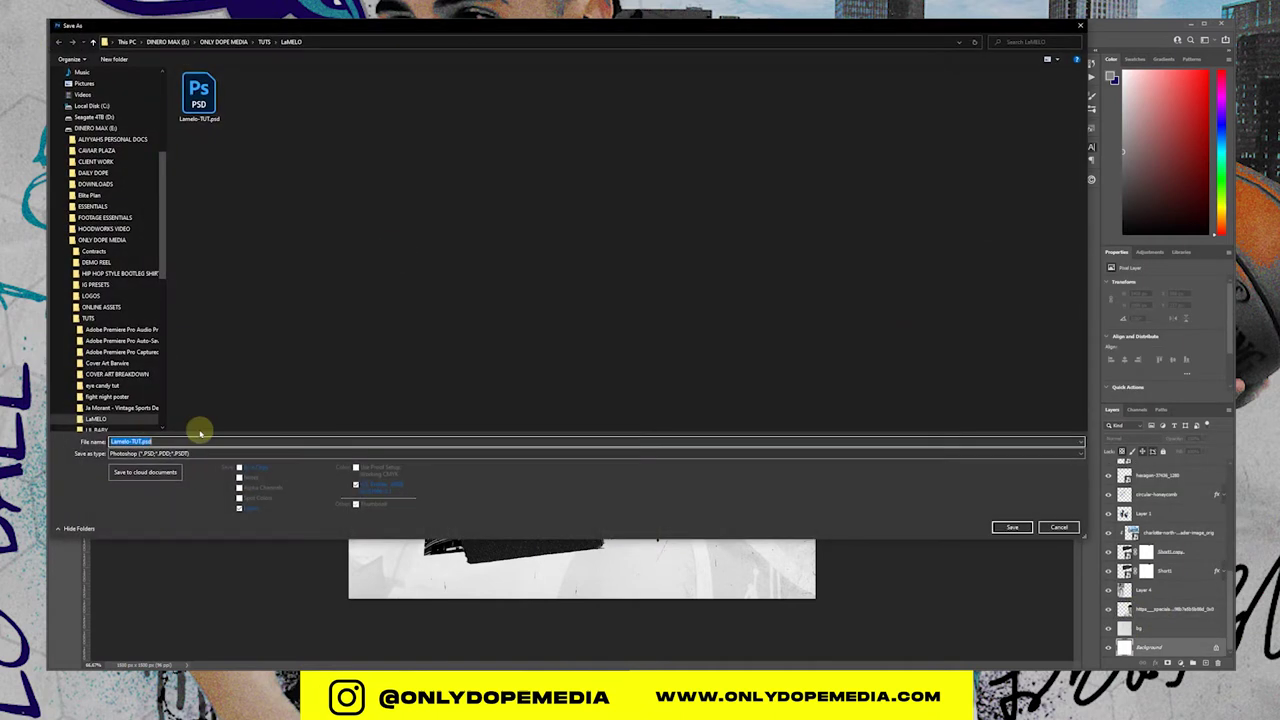
{"action": "left_click", "coordinate": [145, 441]}
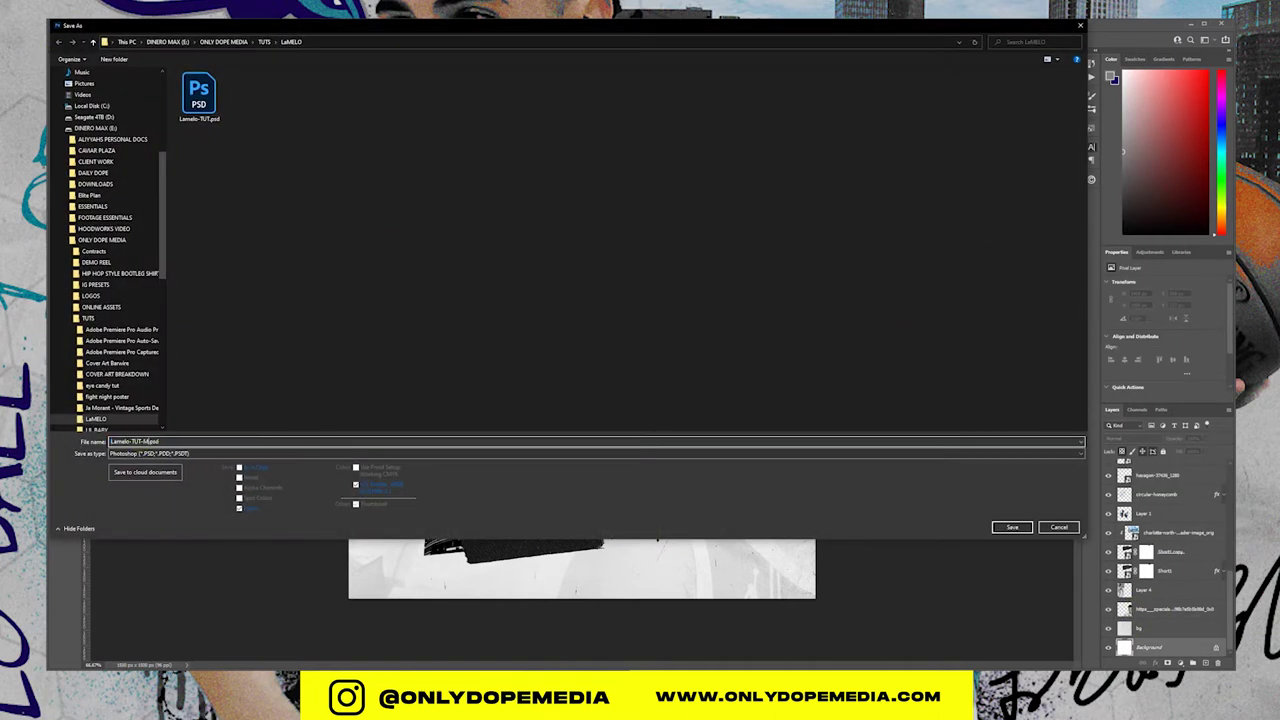
{"action": "key", "text": "Return"}
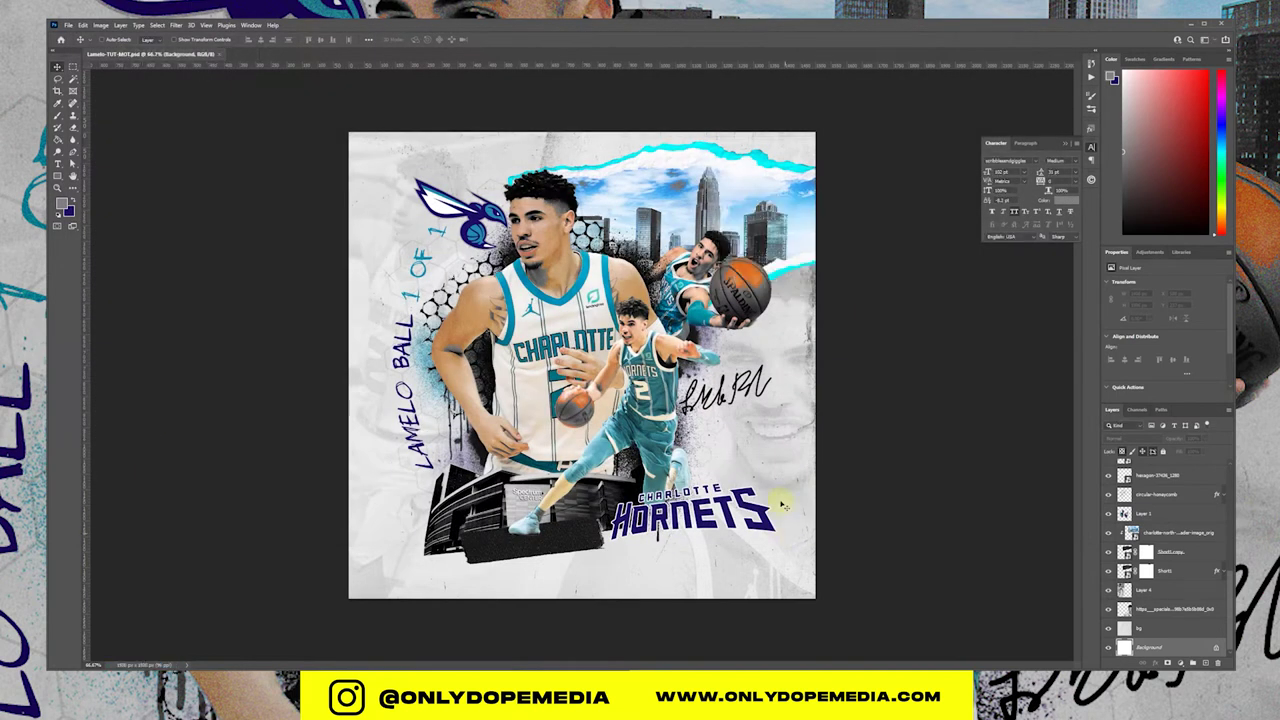
Step: Convert the skyline-through-Shot1 layers into a smart object named paper rip
{"action": "left_click", "coordinate": [1189, 571], "text": "shift"}
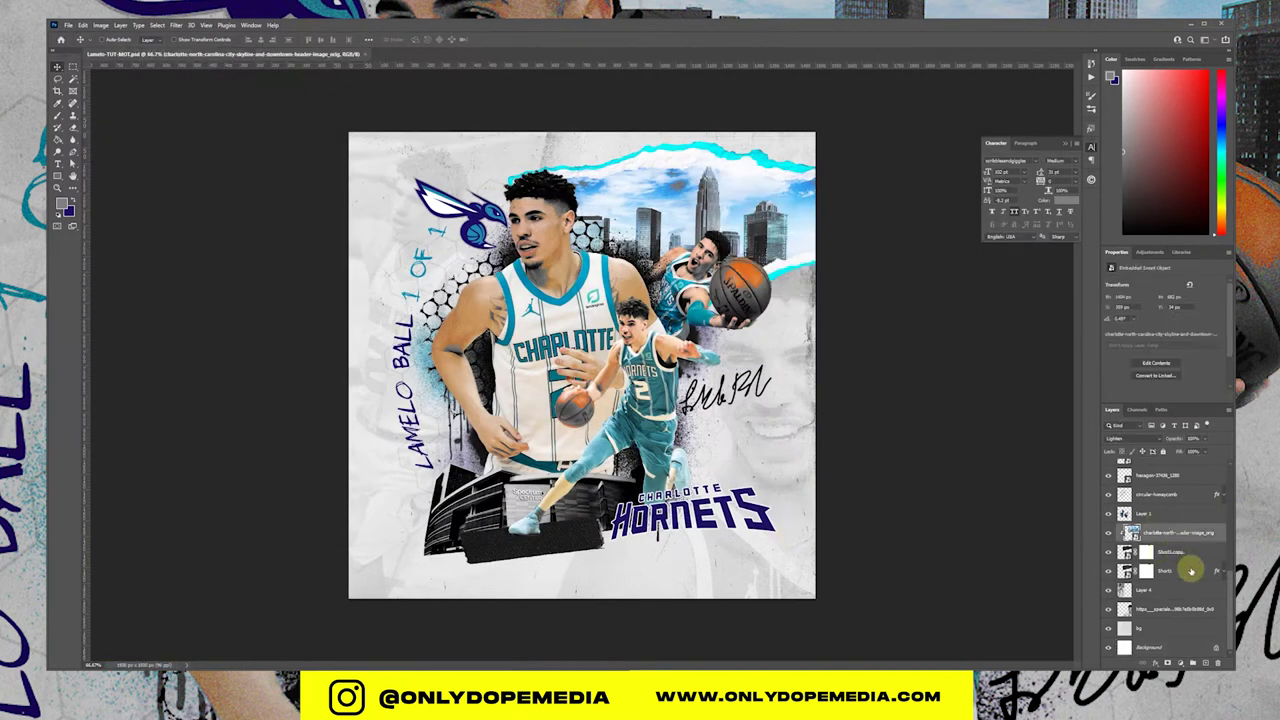
{"action": "right_click", "coordinate": [1189, 571]}
{"action": "left_click", "coordinate": [1215, 252]}
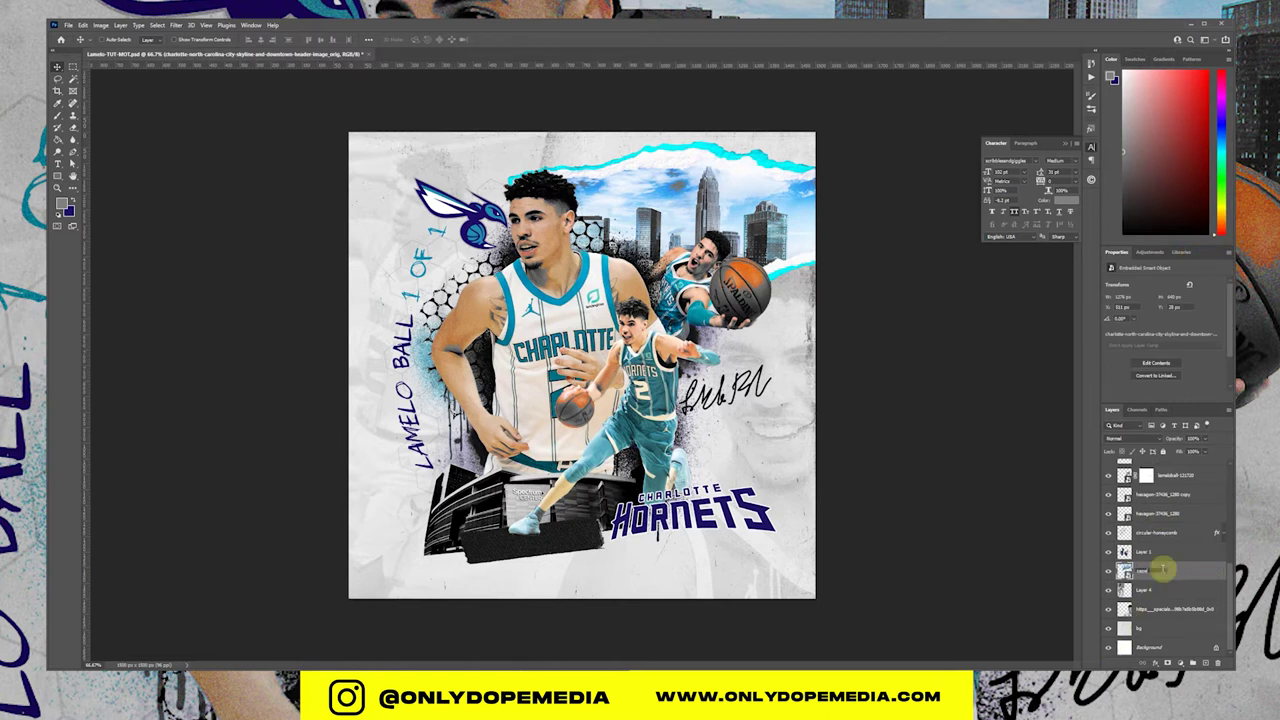
{"action": "key", "text": "Return"}
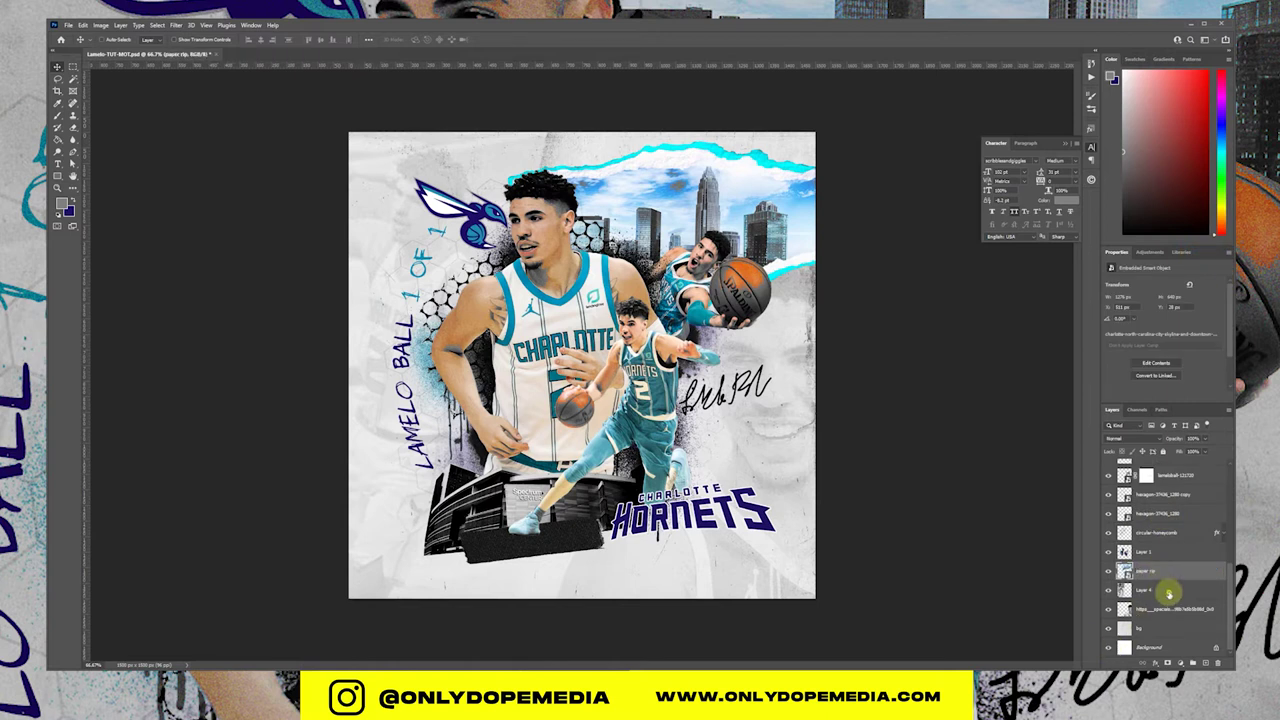
Step: Merge Layer 4 and the https image layer down into bg, then check Layer 1
{"action": "left_click", "coordinate": [1168, 594]}
{"action": "key", "text": "ctrl+e"}
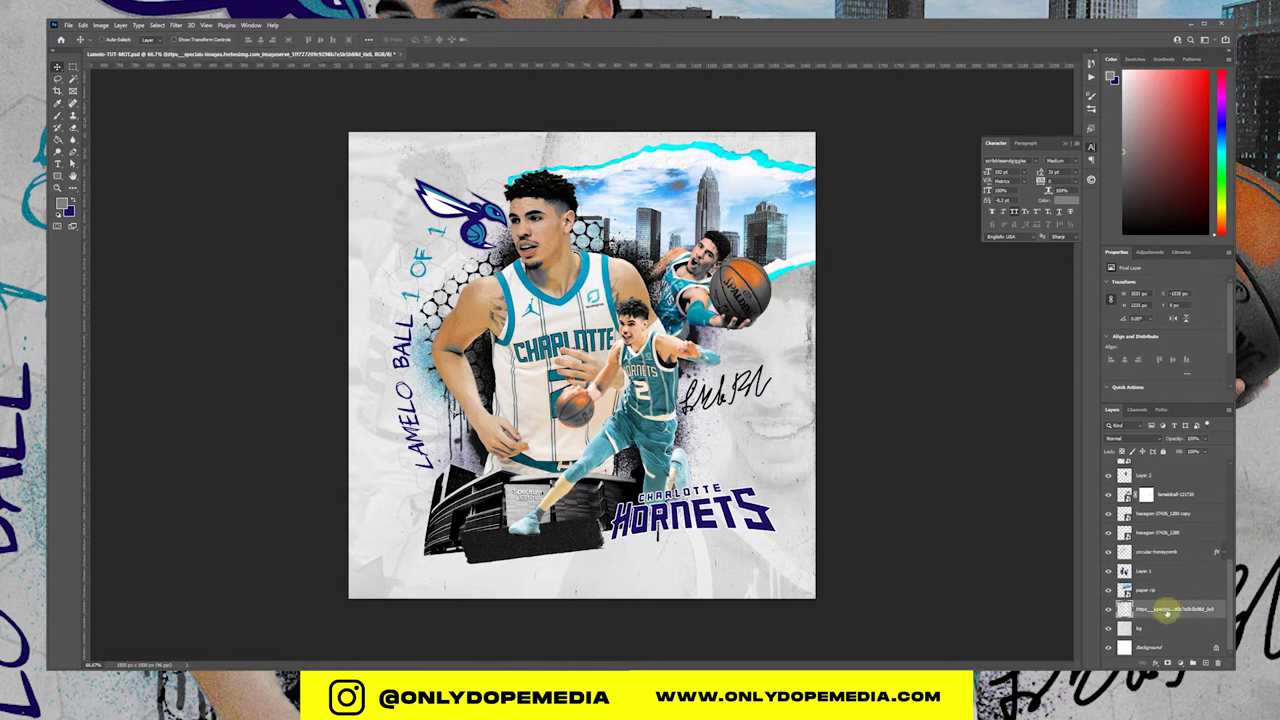
{"action": "key", "text": "ctrl+e"}
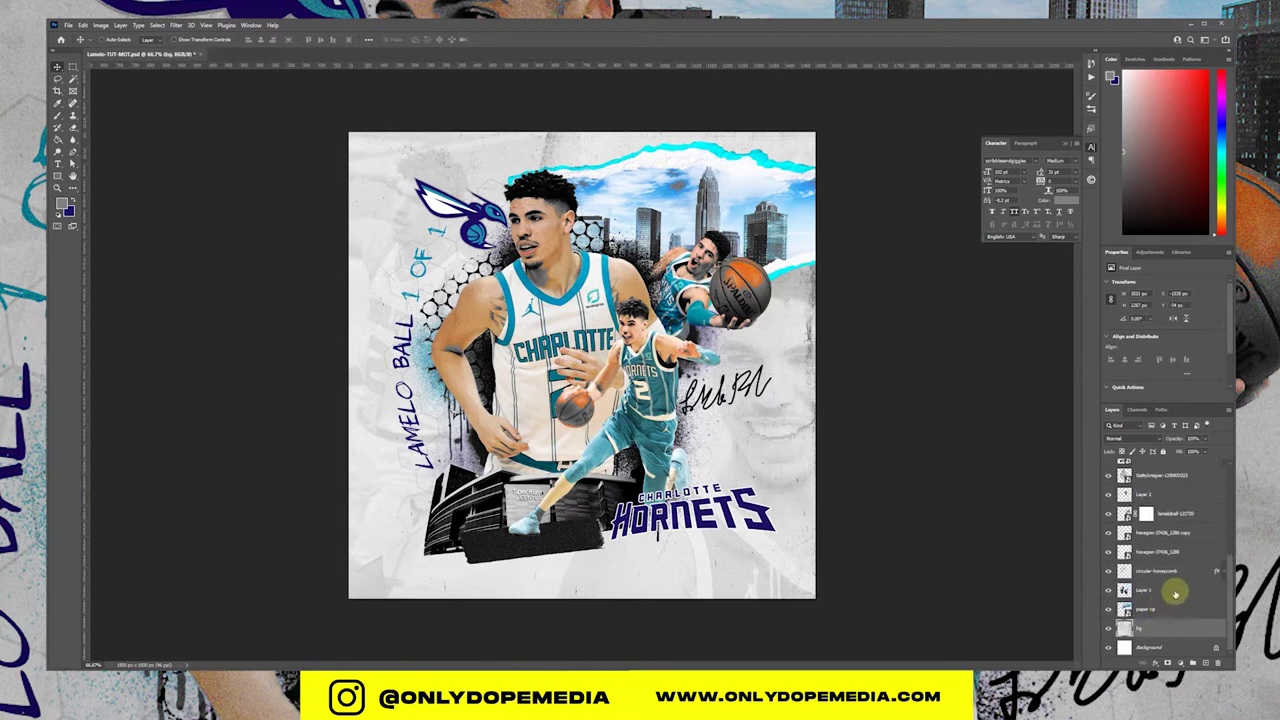
{"action": "left_click", "coordinate": [1165, 592]}
{"action": "left_click", "coordinate": [1108, 591]}
{"action": "left_click", "coordinate": [1108, 591]}
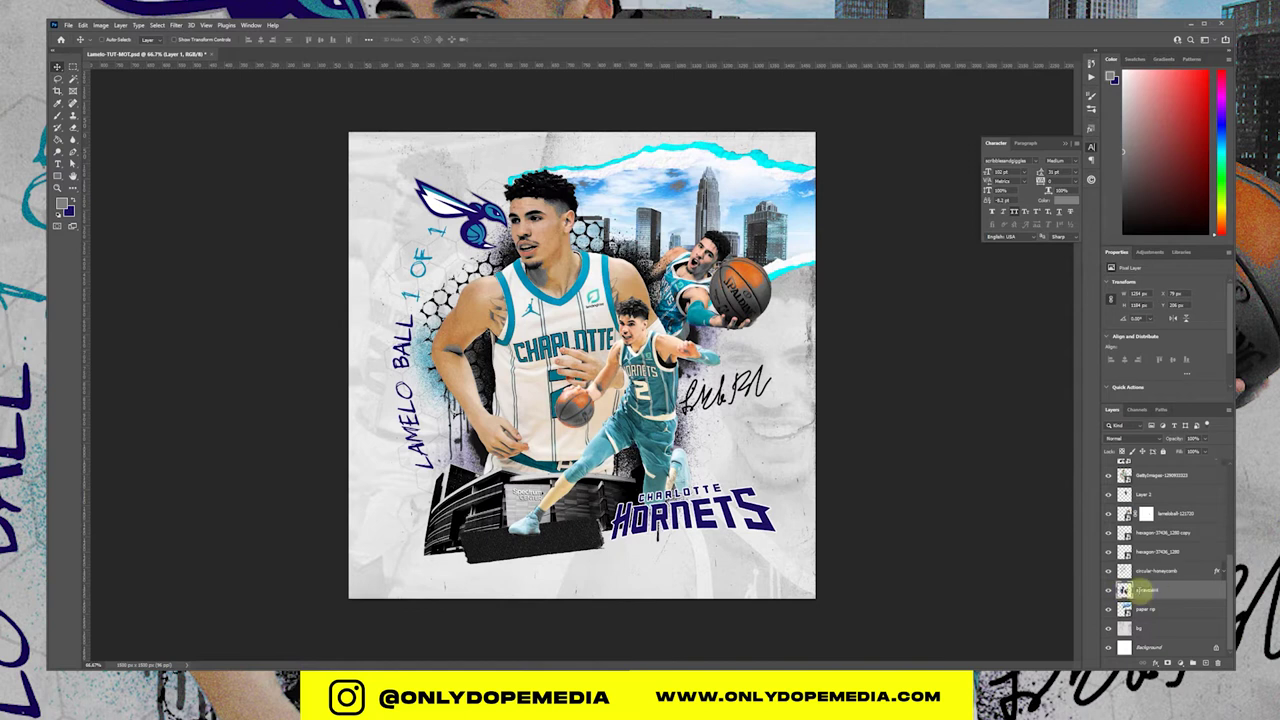
Step: Combine the circular-honeycomb and hexagon layers into a smart object named honey comb
{"action": "left_click", "coordinate": [1180, 568]}
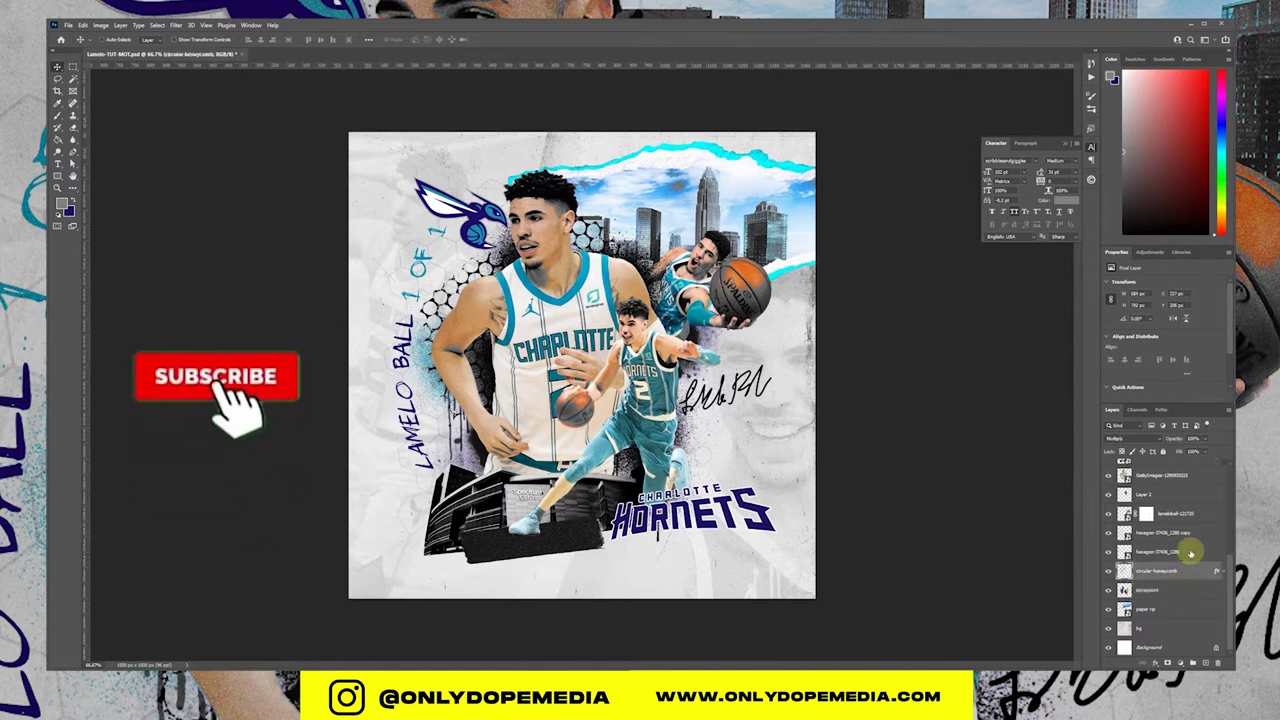
{"action": "left_click", "coordinate": [1185, 532], "text": "shift"}
{"action": "right_click", "coordinate": [1190, 545]}
{"action": "left_click", "coordinate": [1205, 255]}
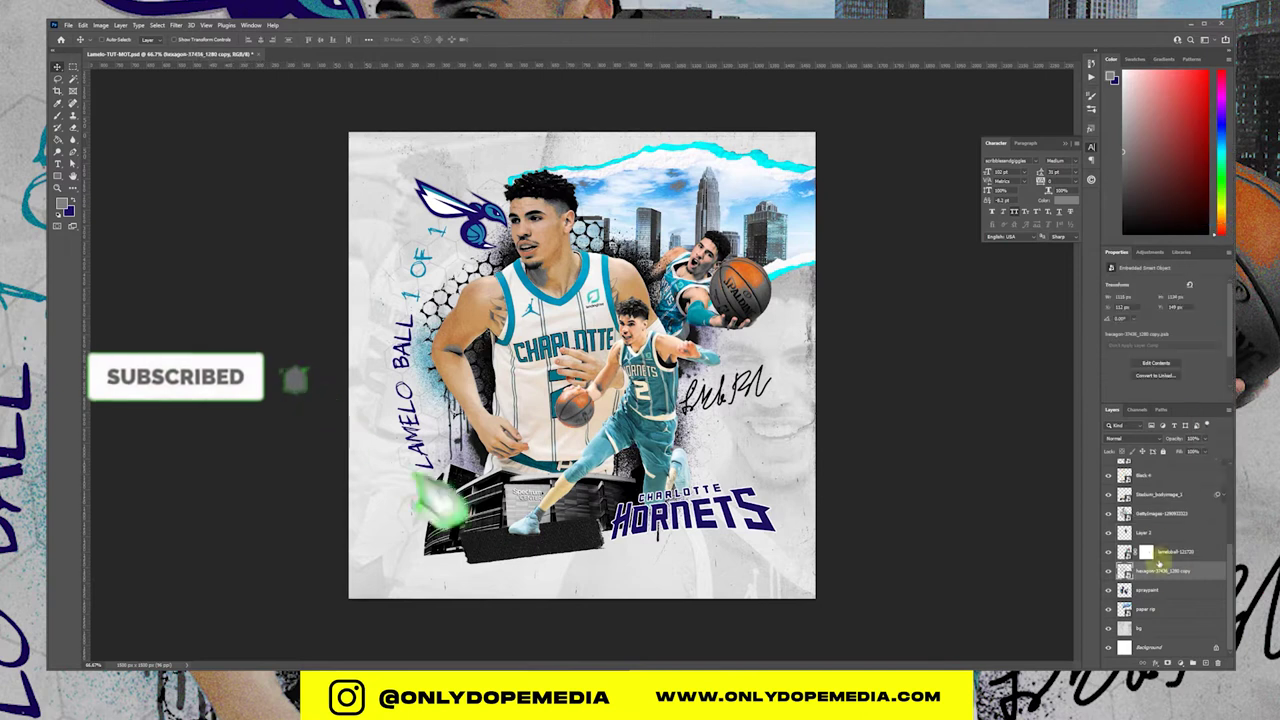
{"action": "double_click", "coordinate": [1150, 570]}
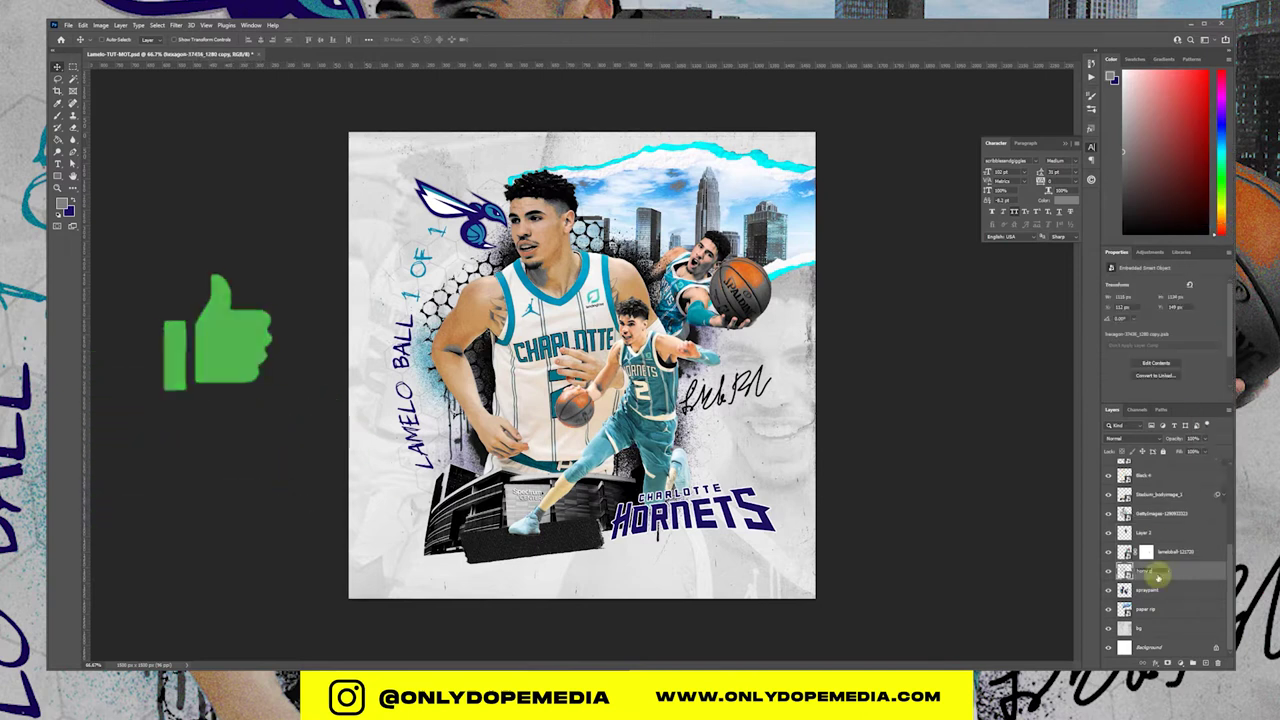
{"action": "type", "text": "honey comb"}
{"action": "key", "text": "Return"}
{"action": "left_click", "coordinate": [1215, 552]}
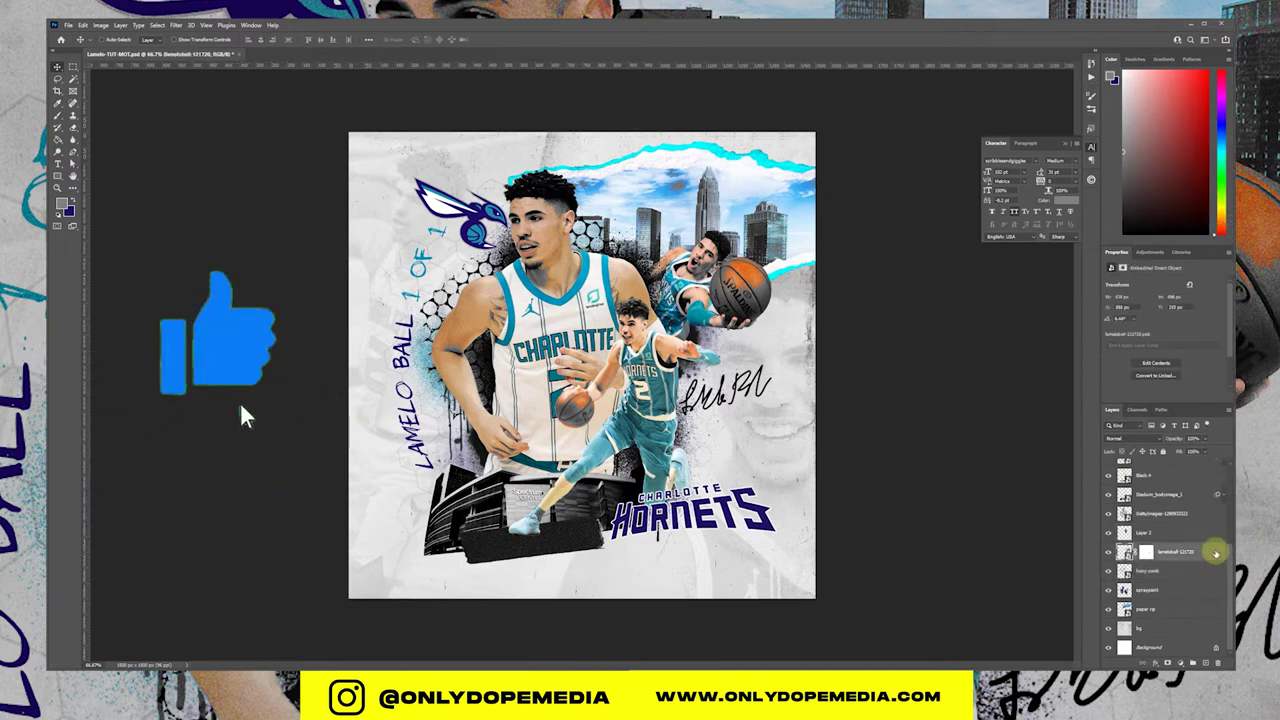
{"action": "scroll", "coordinate": [1215, 552], "scroll_direction": "up", "scroll_amount": 5}
Step: Rename the top layer, and rename the image-placeholder layer to Hornet
{"action": "left_click", "coordinate": [1143, 468]}
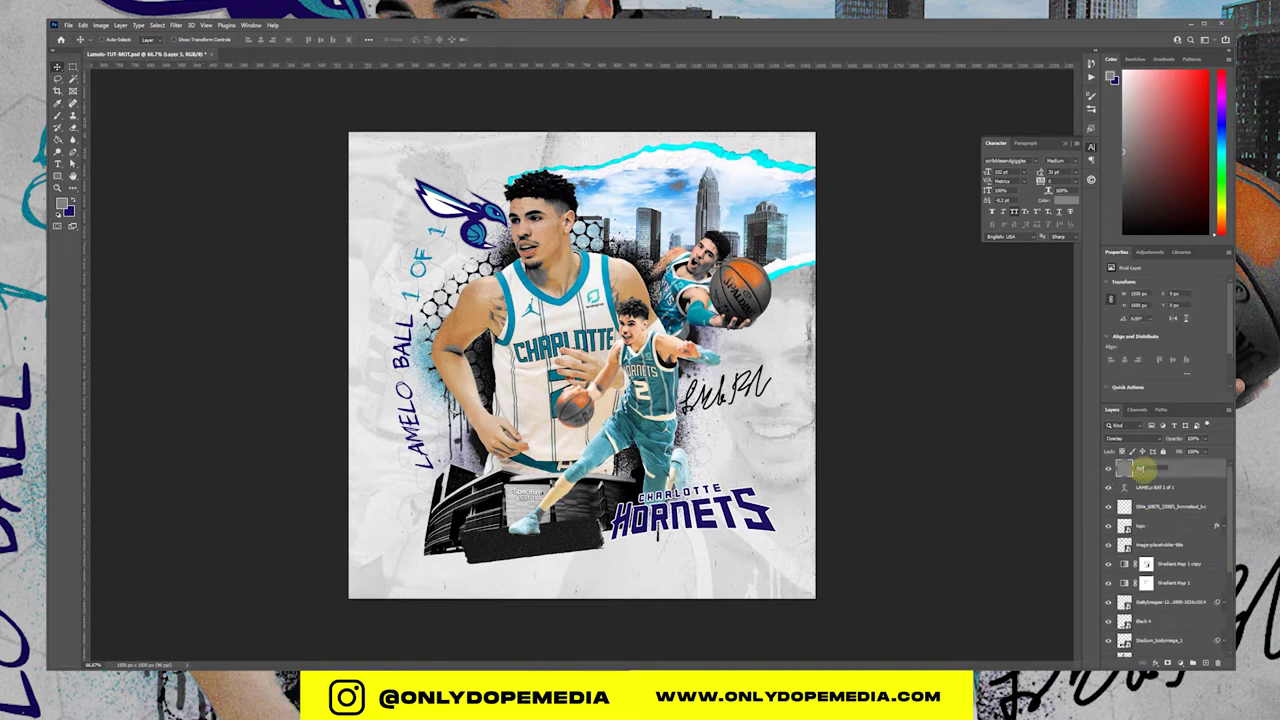
{"action": "left_click", "coordinate": [1150, 507]}
{"action": "left_click", "coordinate": [1118, 524]}
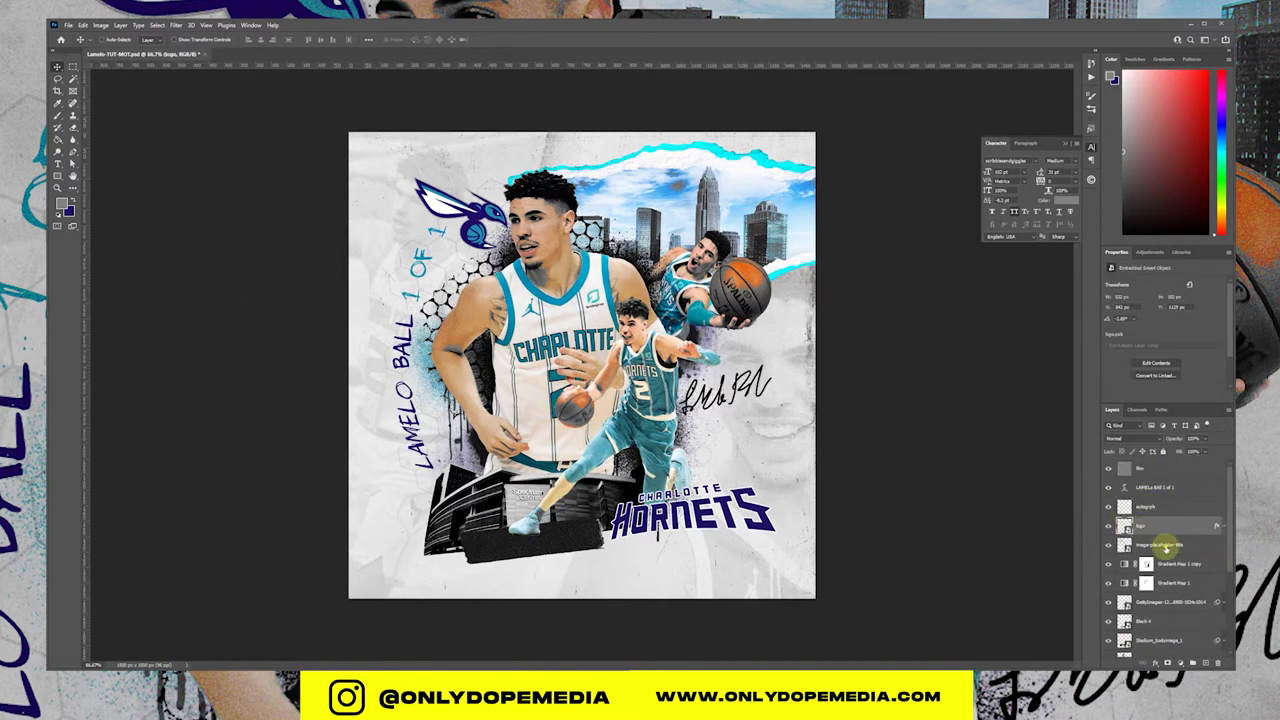
{"action": "double_click", "coordinate": [1152, 542]}
{"action": "type", "text": "Hornet"}
{"action": "key", "text": "Return"}
{"action": "scroll", "coordinate": [1195, 580], "scroll_direction": "down", "scroll_amount": 1}
Step: Clip the gradient maps to the right player, duplicate them, and convert everything into a smart object
{"action": "left_click", "coordinate": [1200, 508]}
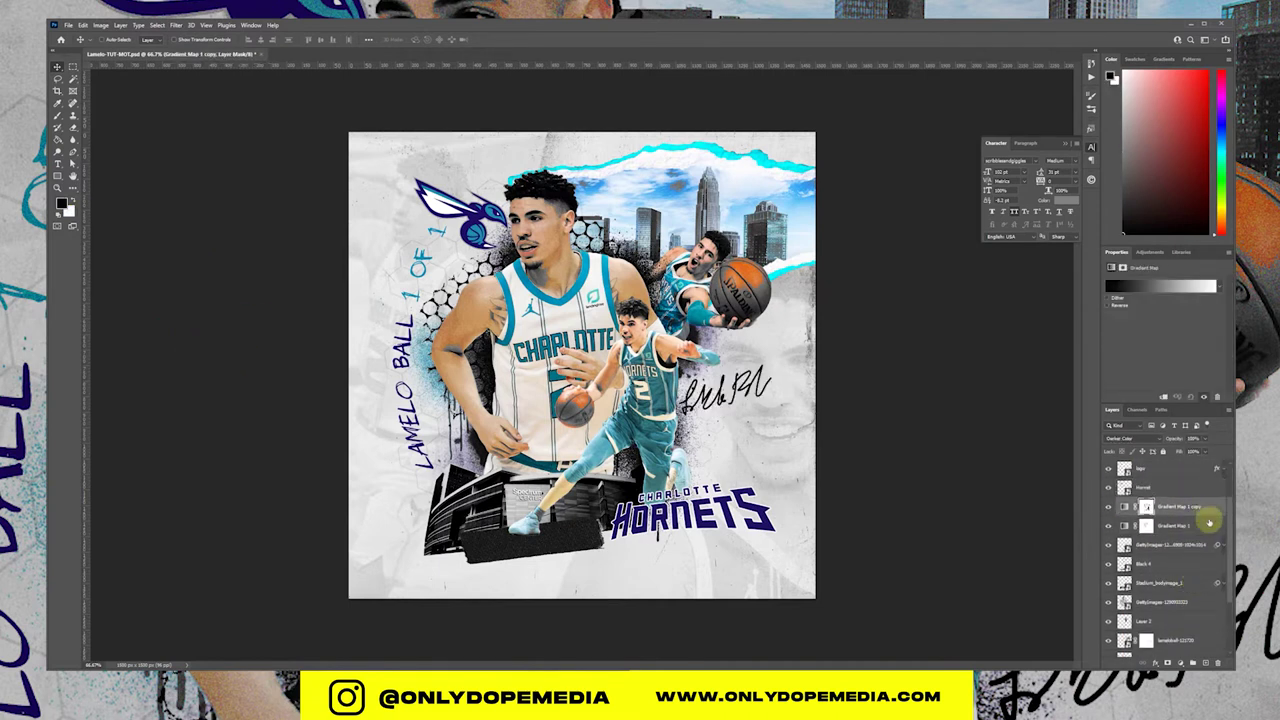
{"action": "scroll", "coordinate": [1204, 525], "scroll_direction": "down", "scroll_amount": 1}
{"action": "left_click", "coordinate": [1108, 525]}
{"action": "left_click", "coordinate": [1108, 525]}
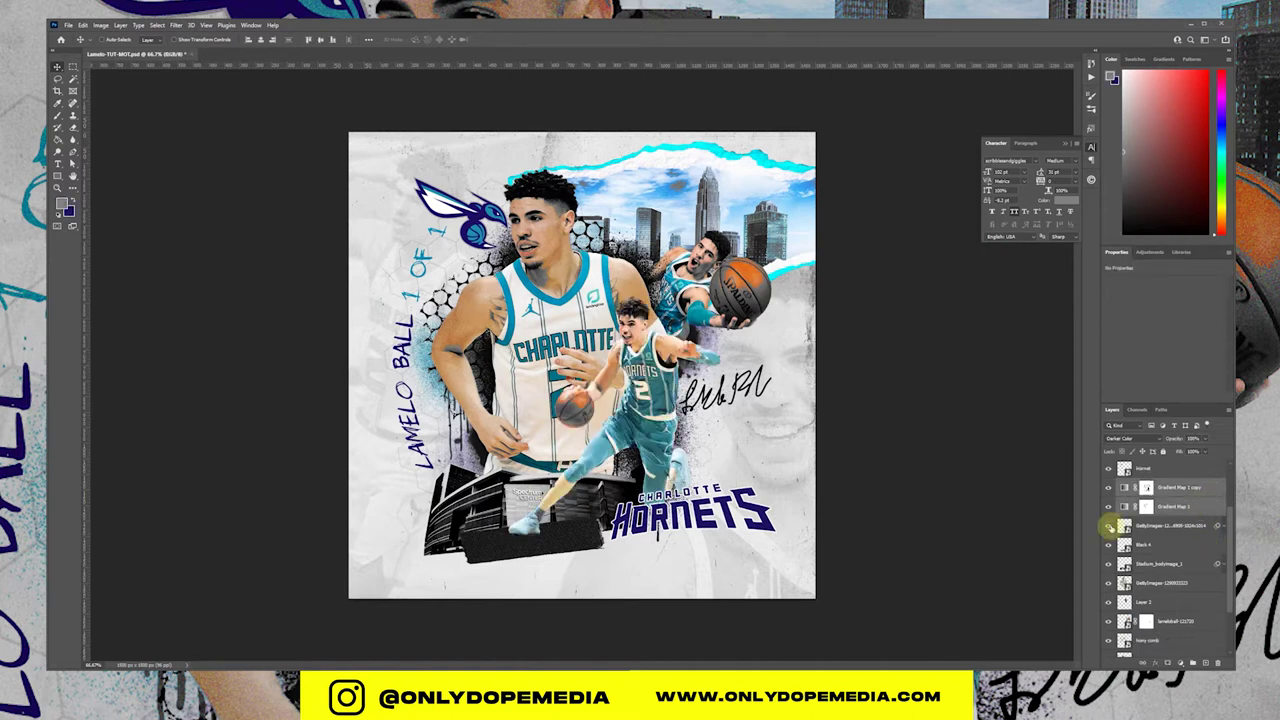
{"action": "right_click", "coordinate": [1186, 520]}
{"action": "left_click", "coordinate": [1219, 295]}
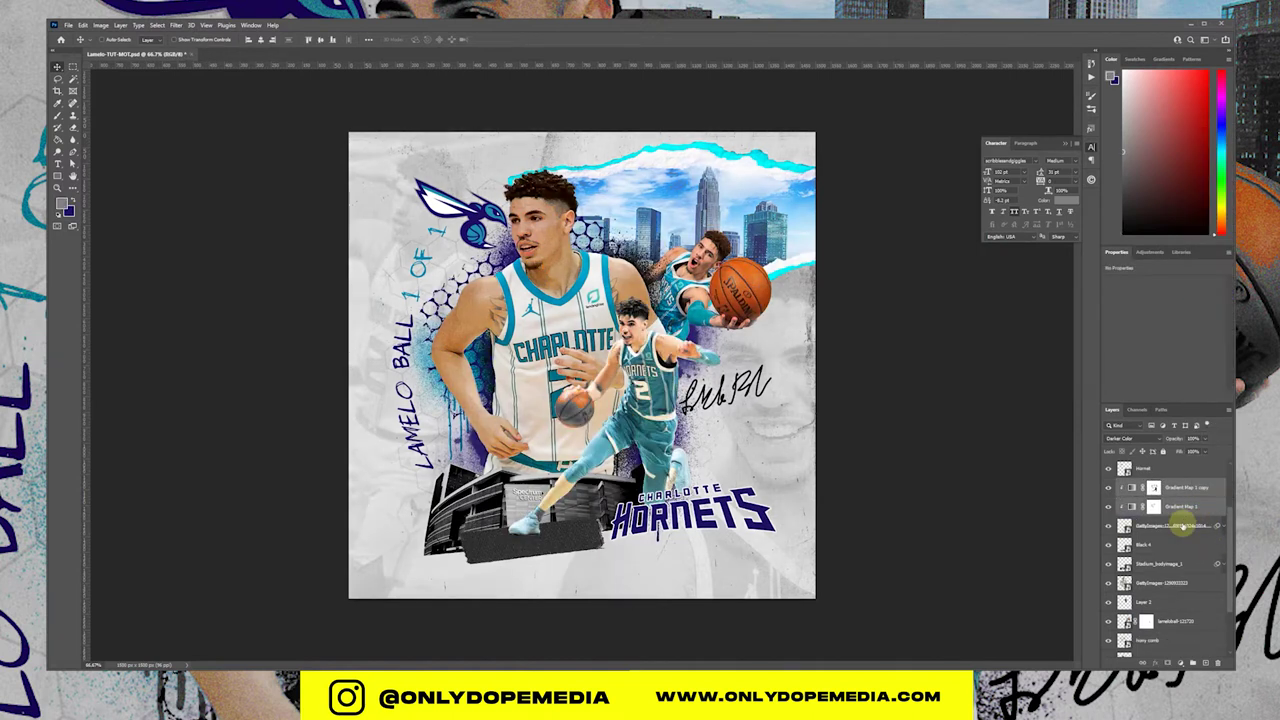
{"action": "key", "text": "ctrl+j"}
{"action": "key", "text": "ctrl+j"}
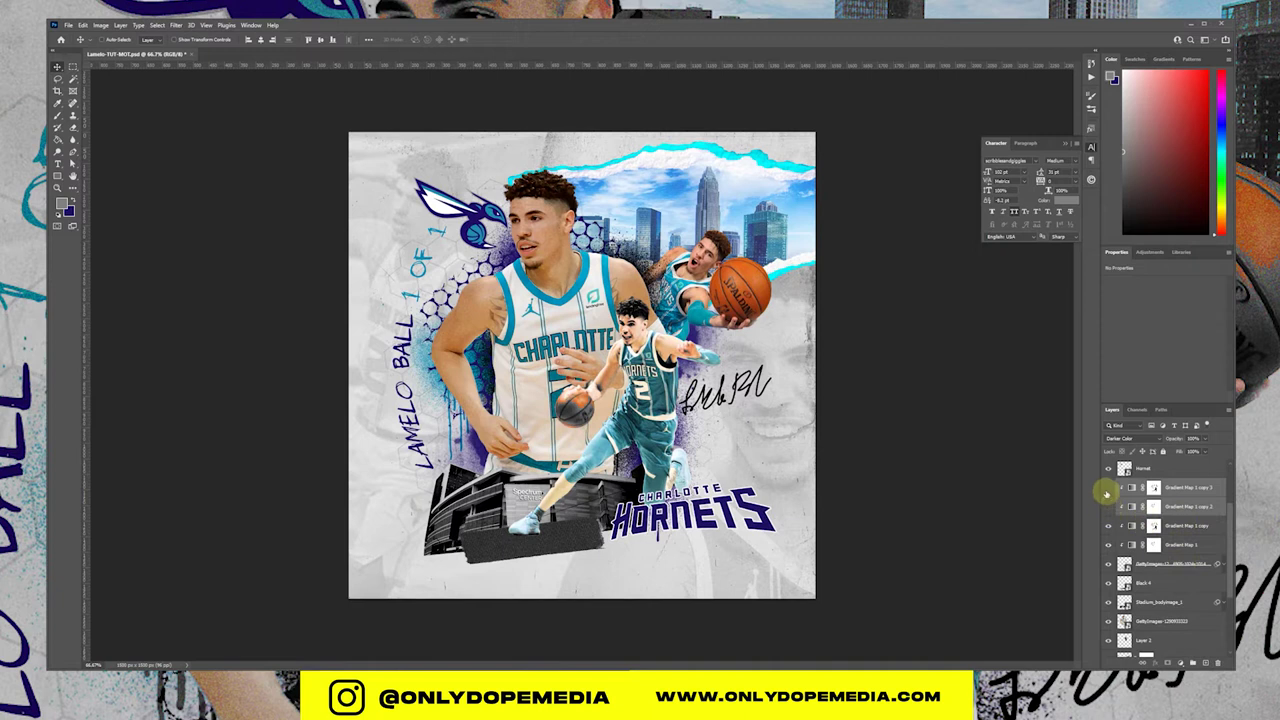
{"action": "right_click", "coordinate": [1185, 565]}
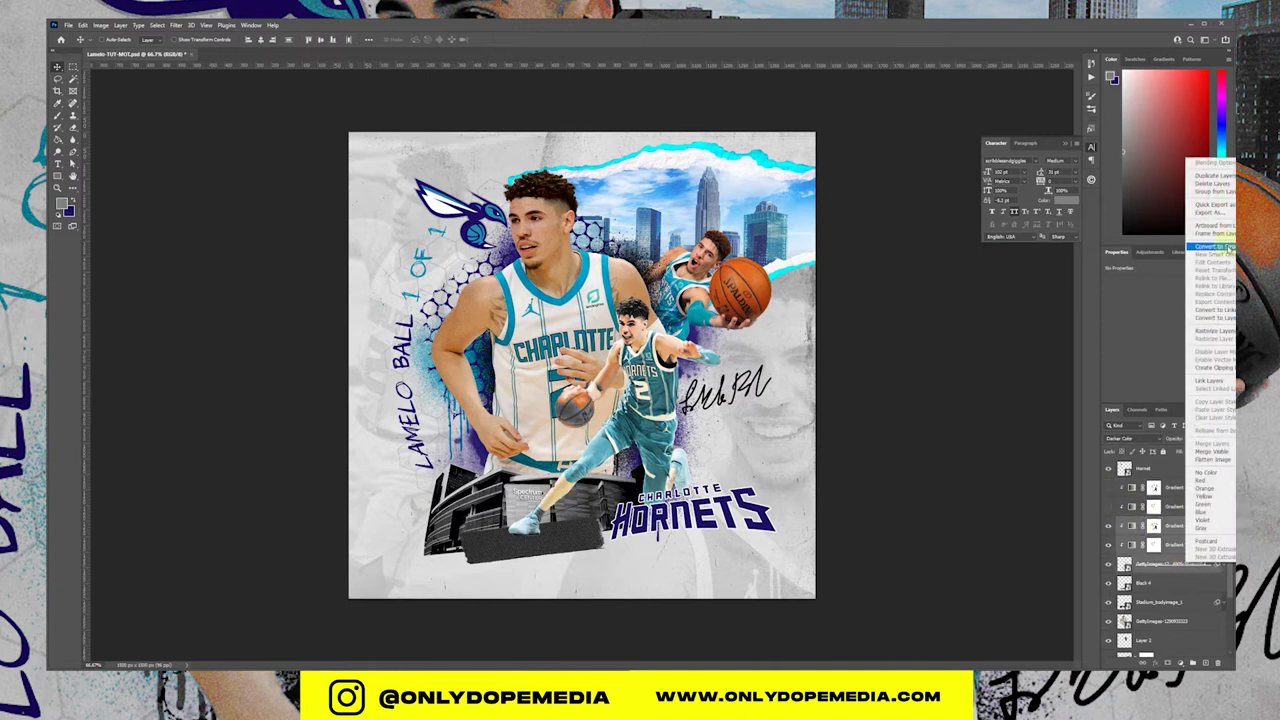
{"action": "left_click", "coordinate": [1213, 246]}
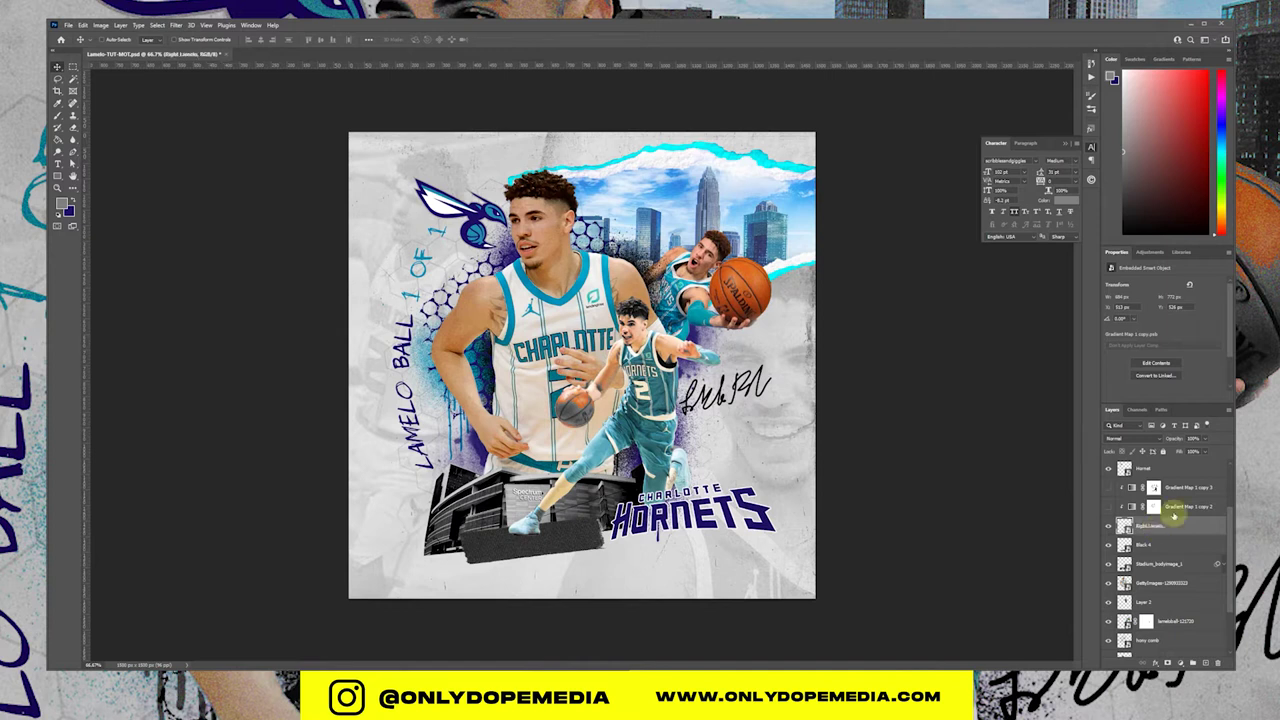
Step: Move Gradient Map 1 copies 2 and 3 below Stadium_bodyimage_1
{"action": "left_click", "coordinate": [1180, 507]}
{"action": "left_click", "coordinate": [1196, 489], "text": "shift"}
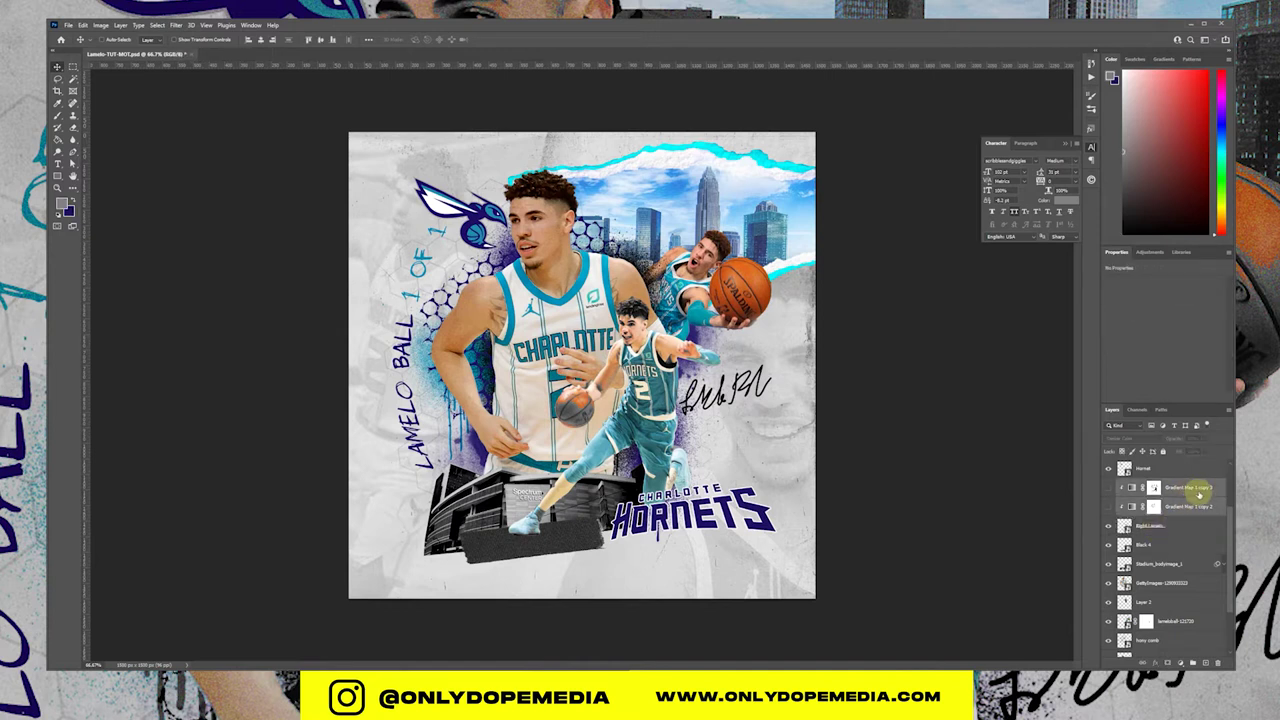
{"action": "left_click", "coordinate": [1143, 544]}
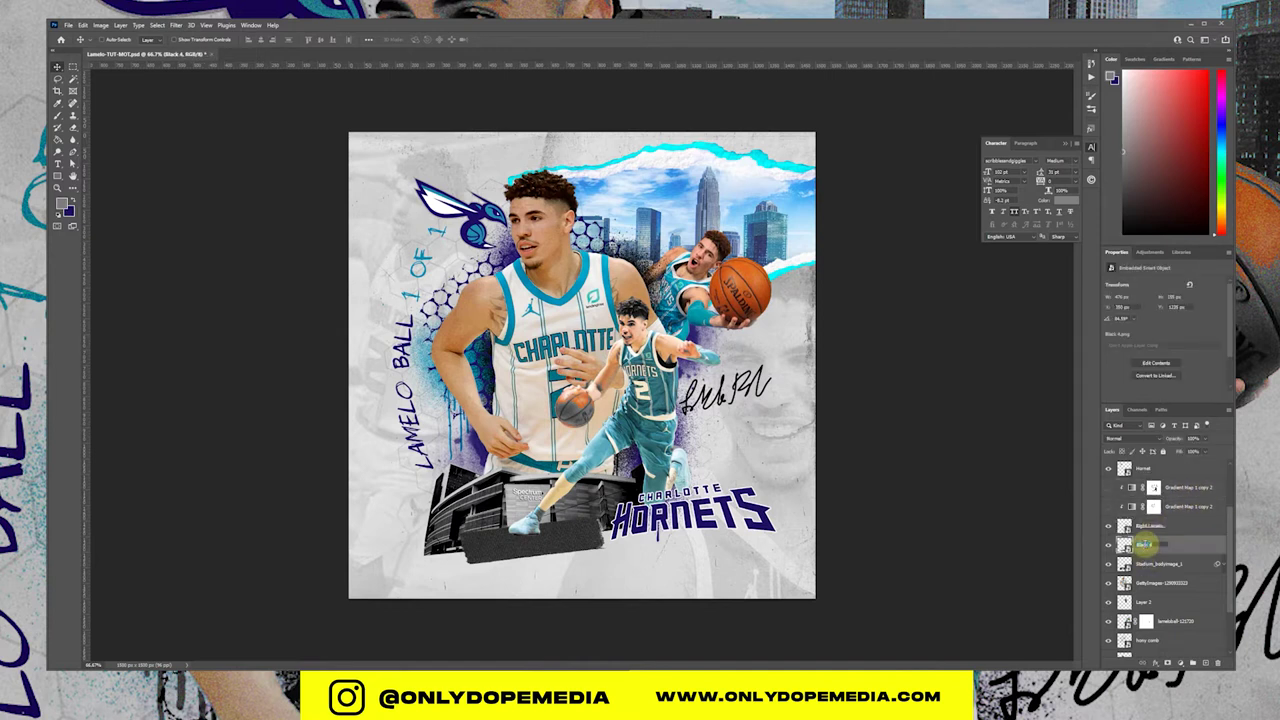
{"action": "left_click", "coordinate": [1186, 506]}
{"action": "left_click", "coordinate": [1190, 489], "text": "shift"}
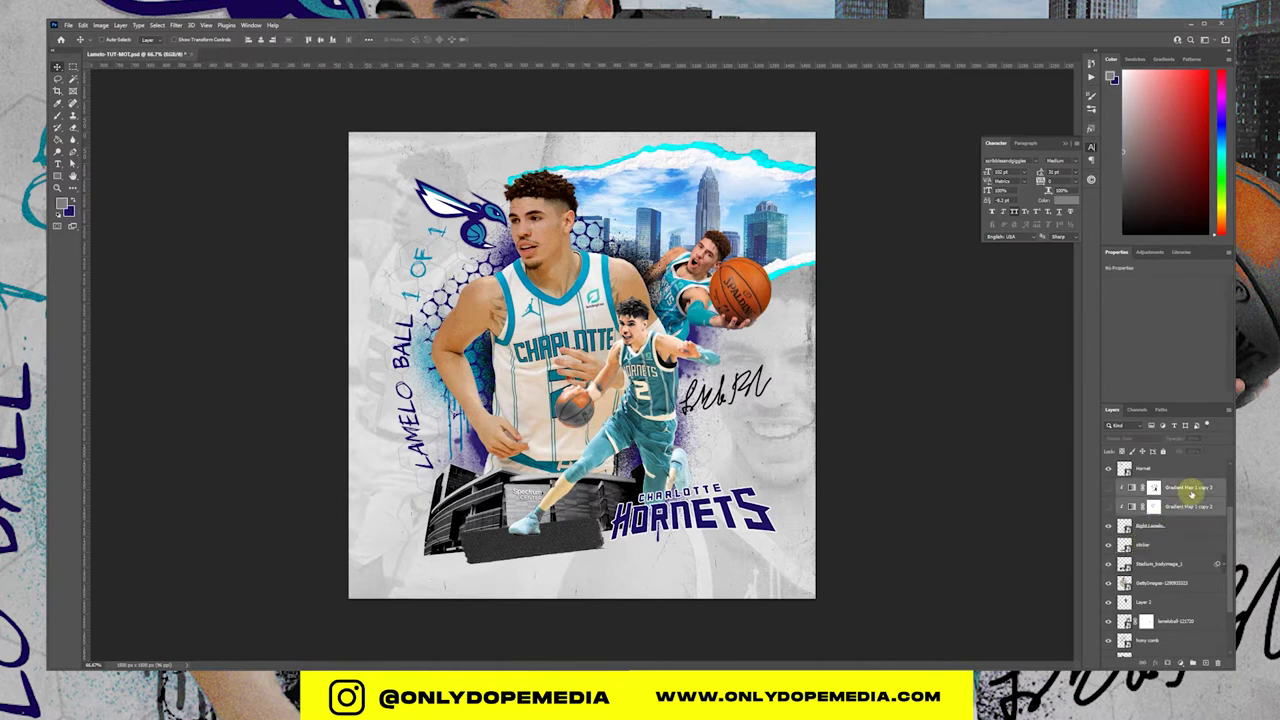
{"action": "left_click_drag", "start_coordinate": [1190, 491], "coordinate": [1176, 574]}
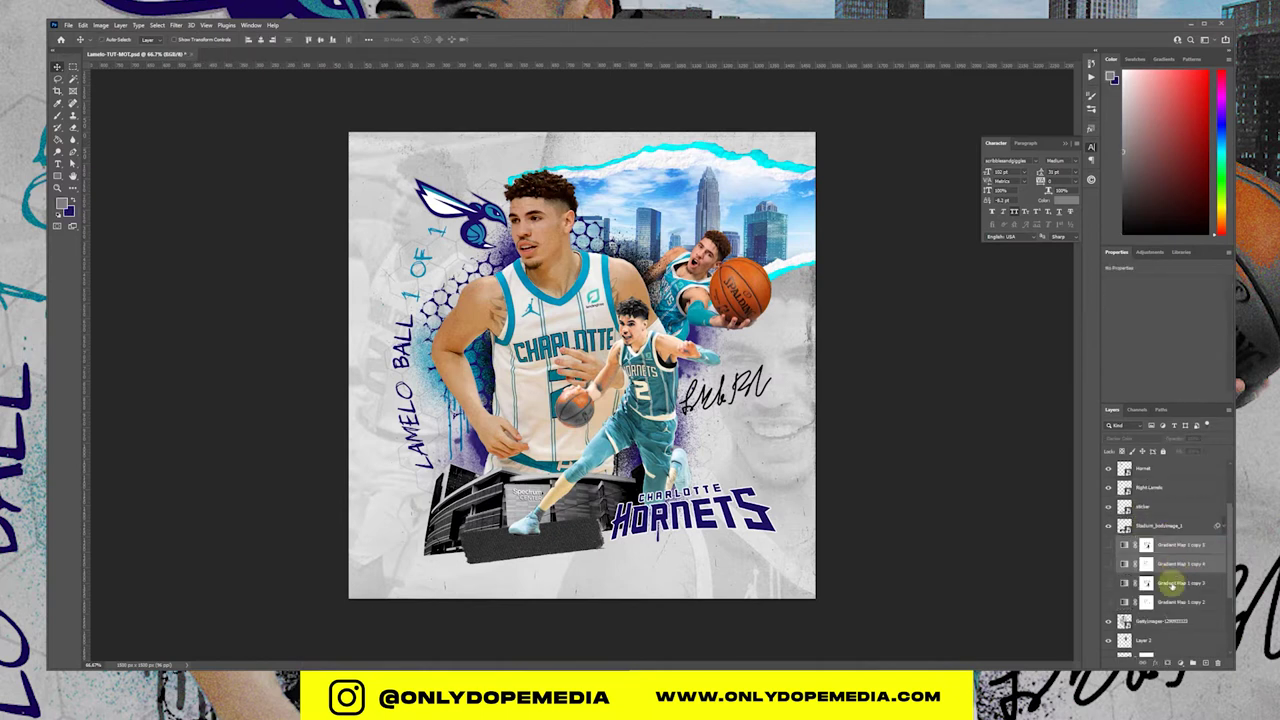
Step: Duplicate the gradient maps, clip them, and merge them with the Getty image into a smart object
{"action": "key", "text": "ctrl+j"}
{"action": "right_click", "coordinate": [1171, 606]}
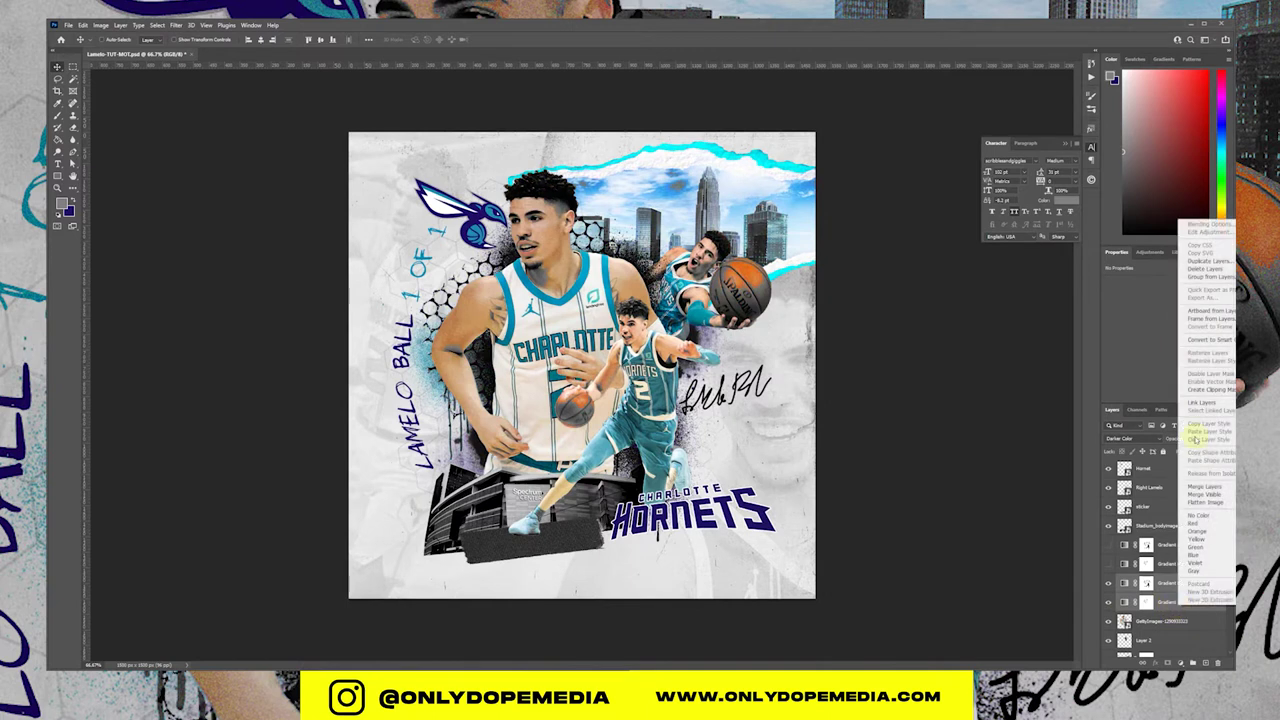
{"action": "left_click", "coordinate": [1212, 389]}
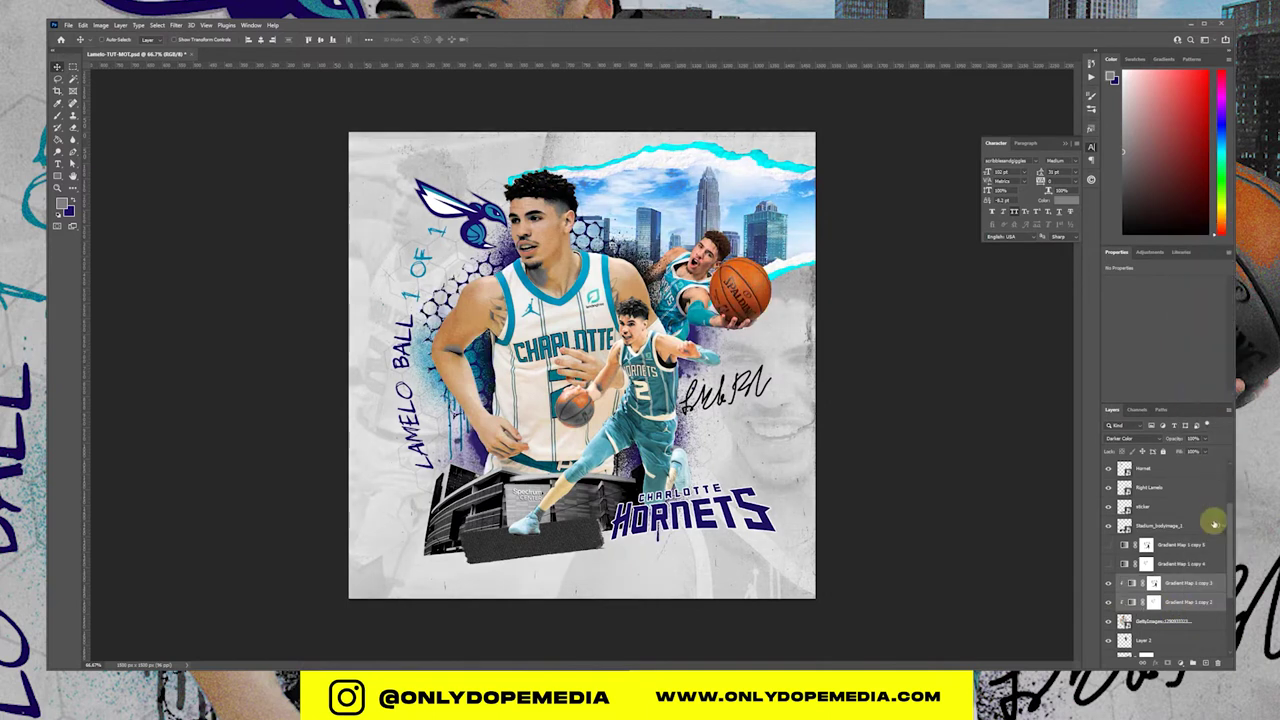
{"action": "right_click", "coordinate": [1194, 610]}
{"action": "left_click", "coordinate": [1218, 305]}
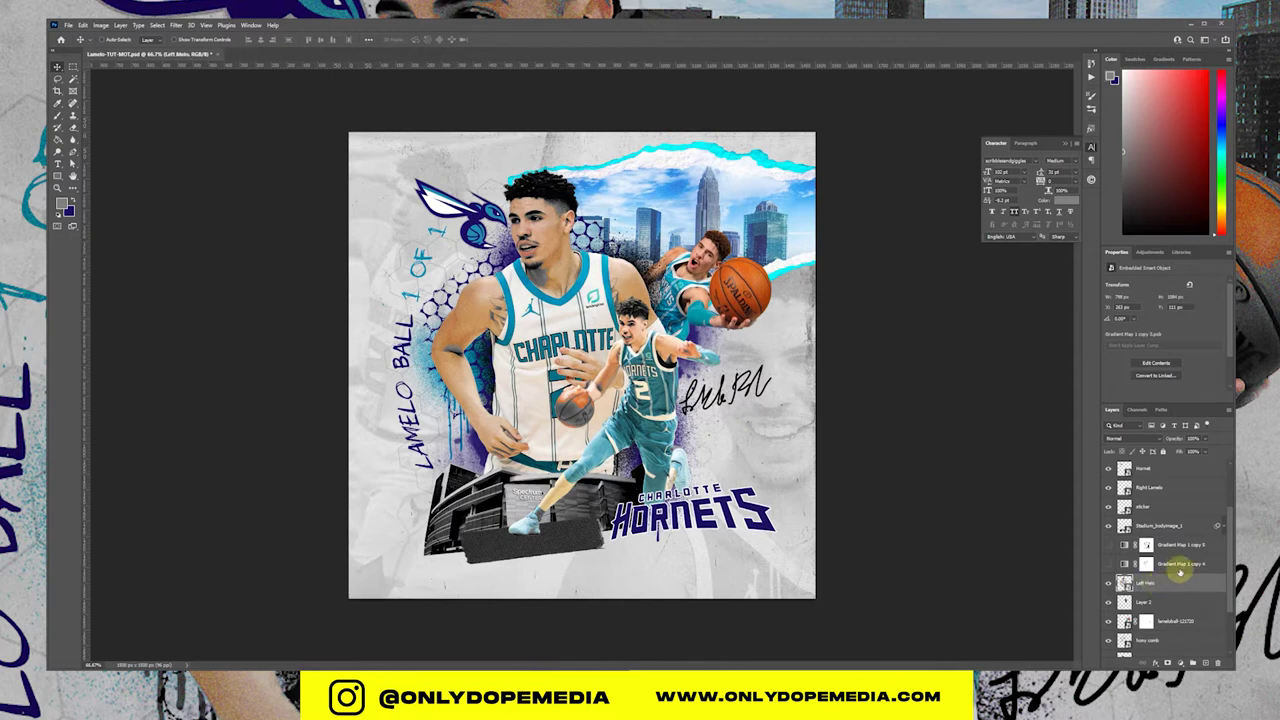
Step: Move the gradient maps below Layer 2, clip them to the player, and convert both into a smart object
{"action": "left_click_drag", "start_coordinate": [1195, 565], "coordinate": [1171, 603]}
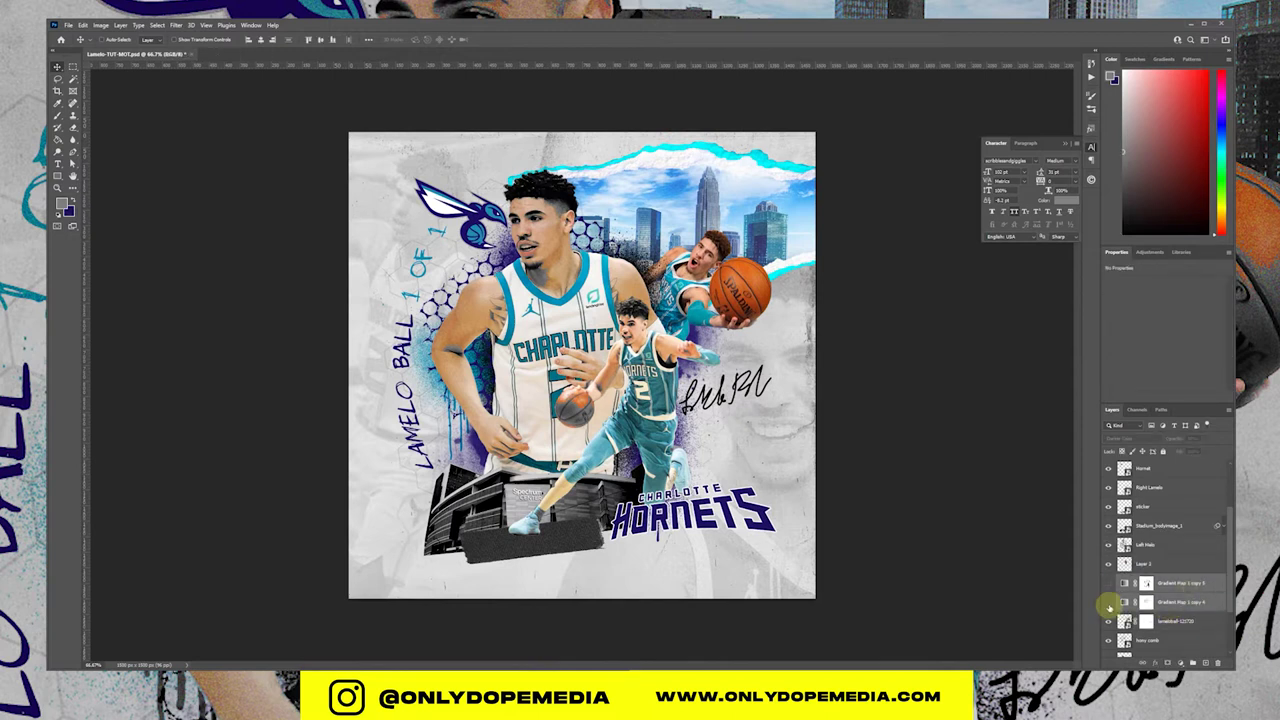
{"action": "left_click", "coordinate": [1108, 585]}
{"action": "right_click", "coordinate": [1203, 612]}
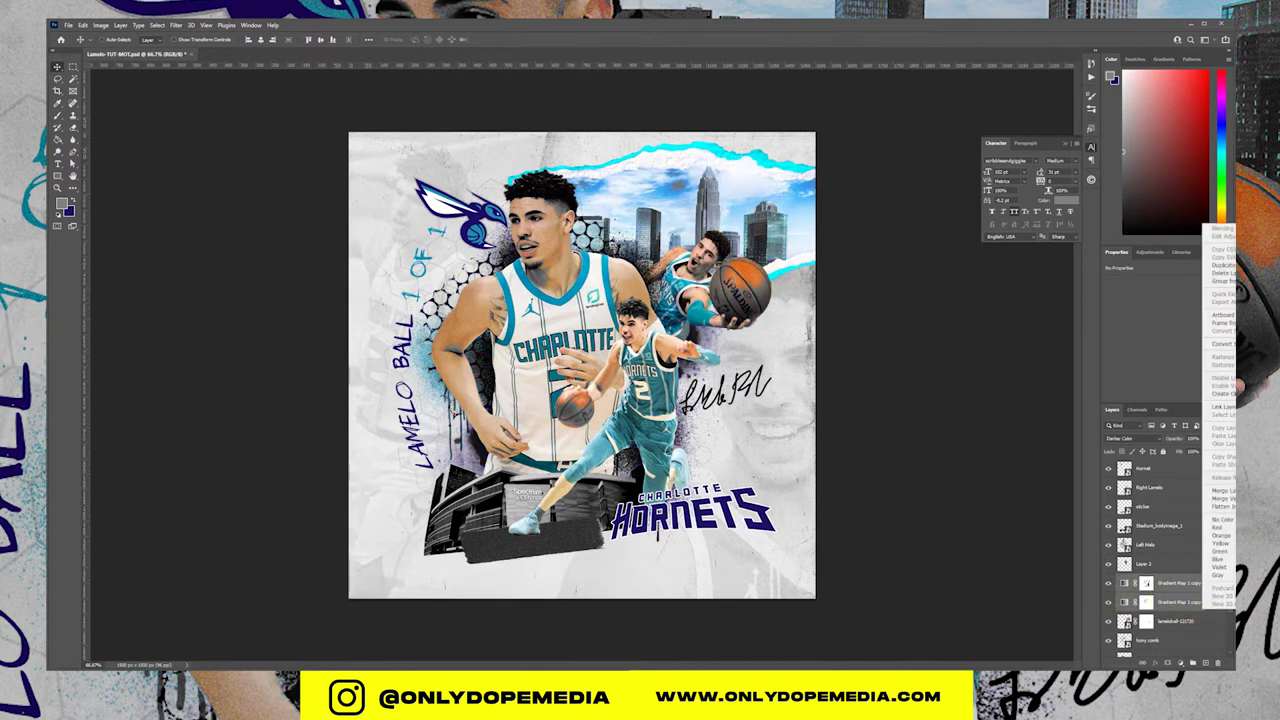
{"action": "left_click", "coordinate": [1222, 425]}
{"action": "right_click", "coordinate": [1209, 607]}
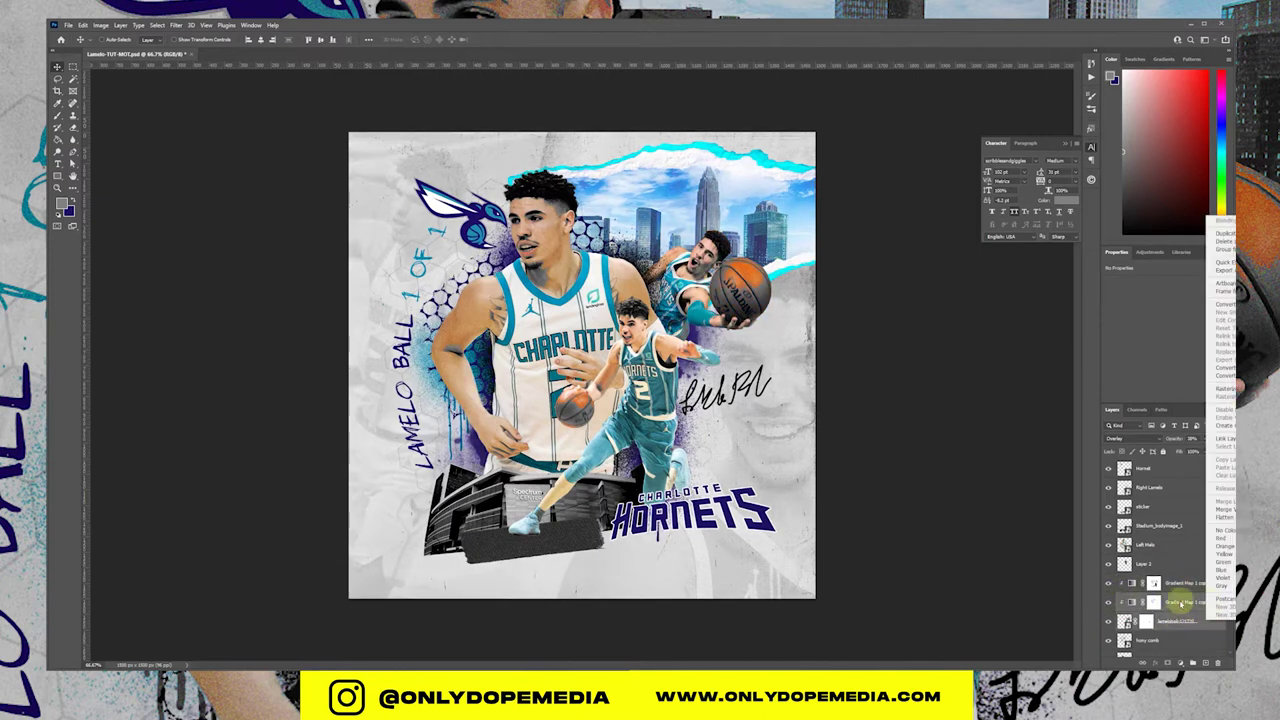
{"action": "left_click", "coordinate": [1204, 603]}
{"action": "right_click", "coordinate": [1206, 609]}
{"action": "left_click", "coordinate": [1222, 302]}
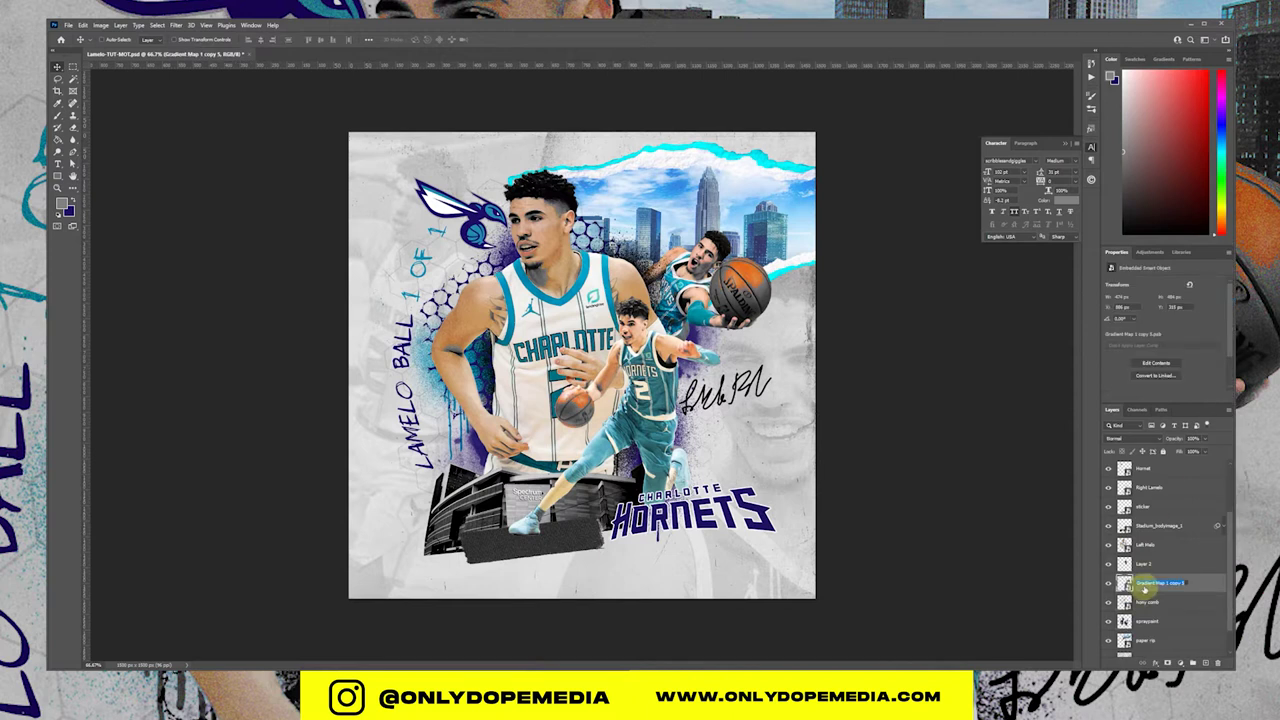
Step: Convert the locked Background layer into a regular editable layer
{"action": "scroll", "coordinate": [1211, 563], "scroll_direction": "down", "scroll_amount": 1}
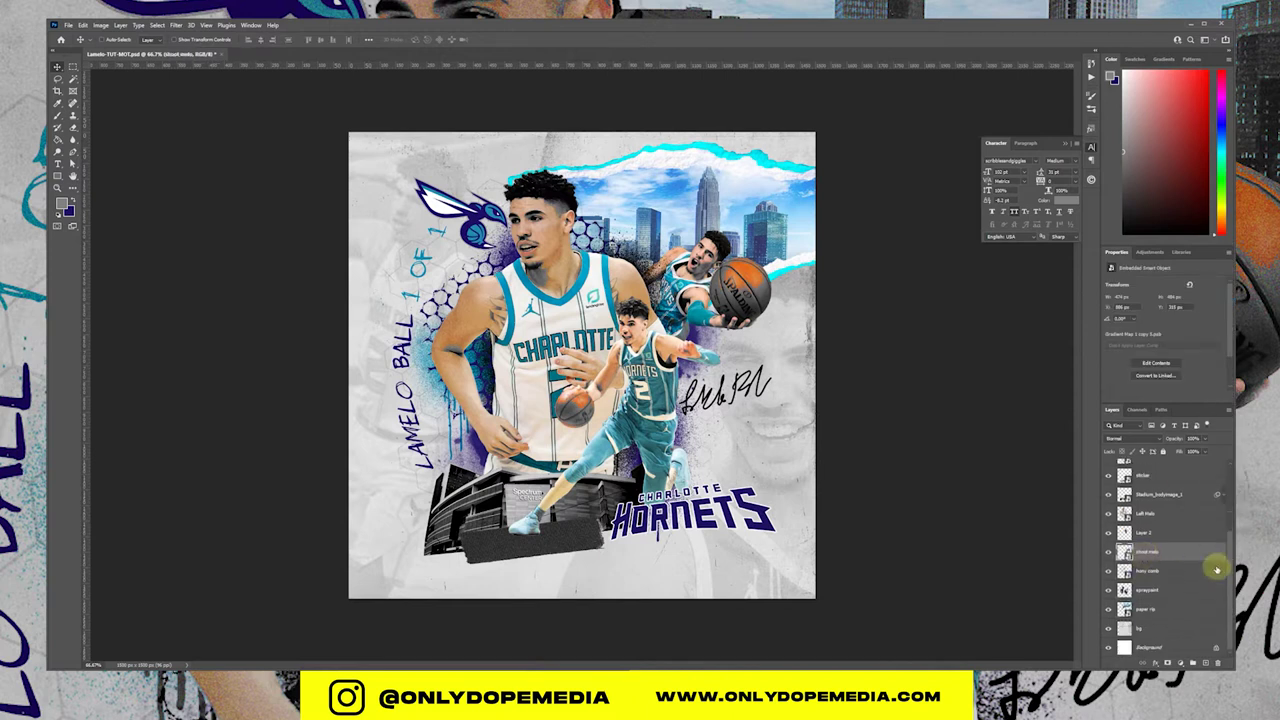
{"action": "double_click", "coordinate": [1181, 647]}
{"action": "key", "text": "Return"}
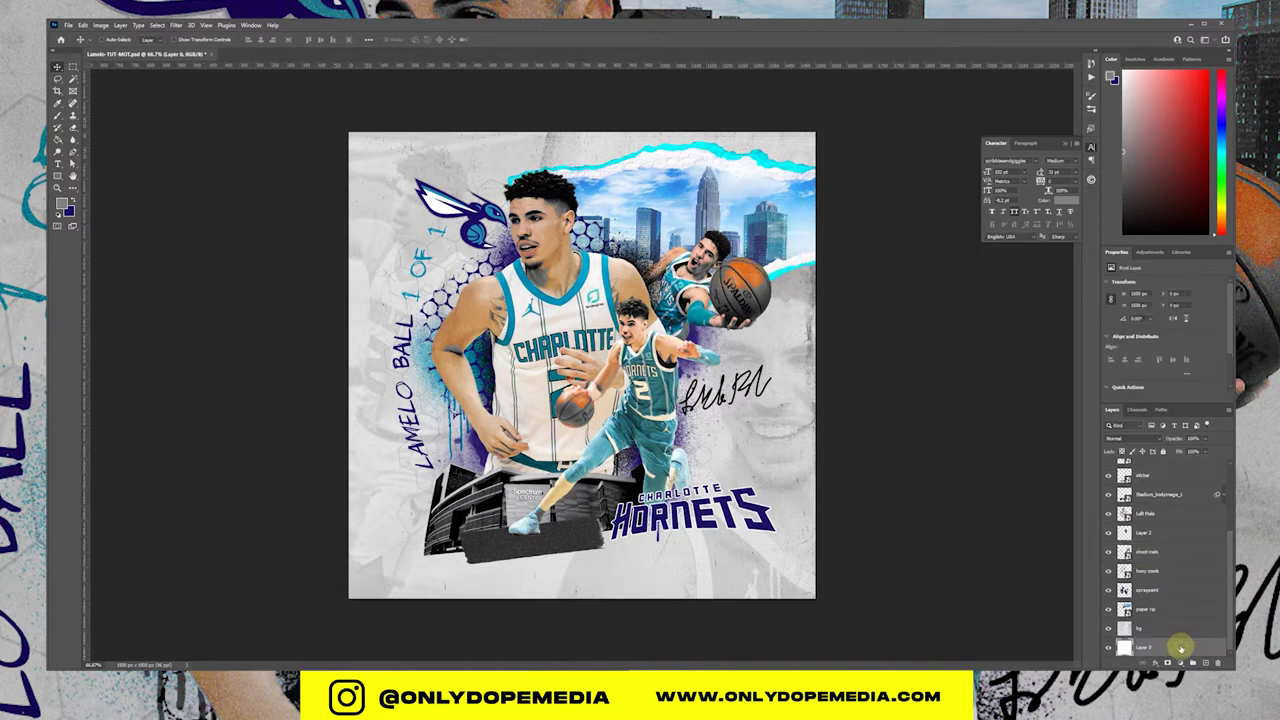
Step: Toggle the text, autograph, logo and spraypaint layers to review them, then close the poster
{"action": "scroll", "coordinate": [1174, 620], "scroll_direction": "up", "scroll_amount": 3}
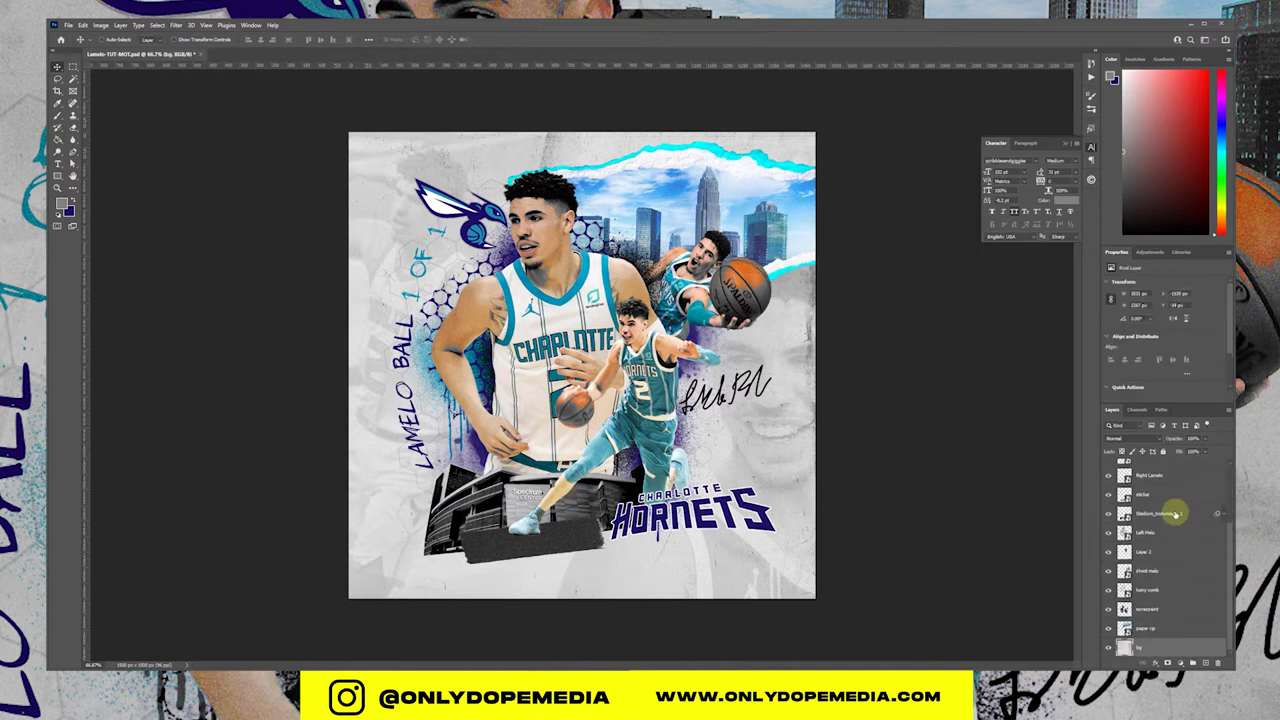
{"action": "left_click_drag", "start_coordinate": [1157, 396], "coordinate": [1151, 291]}
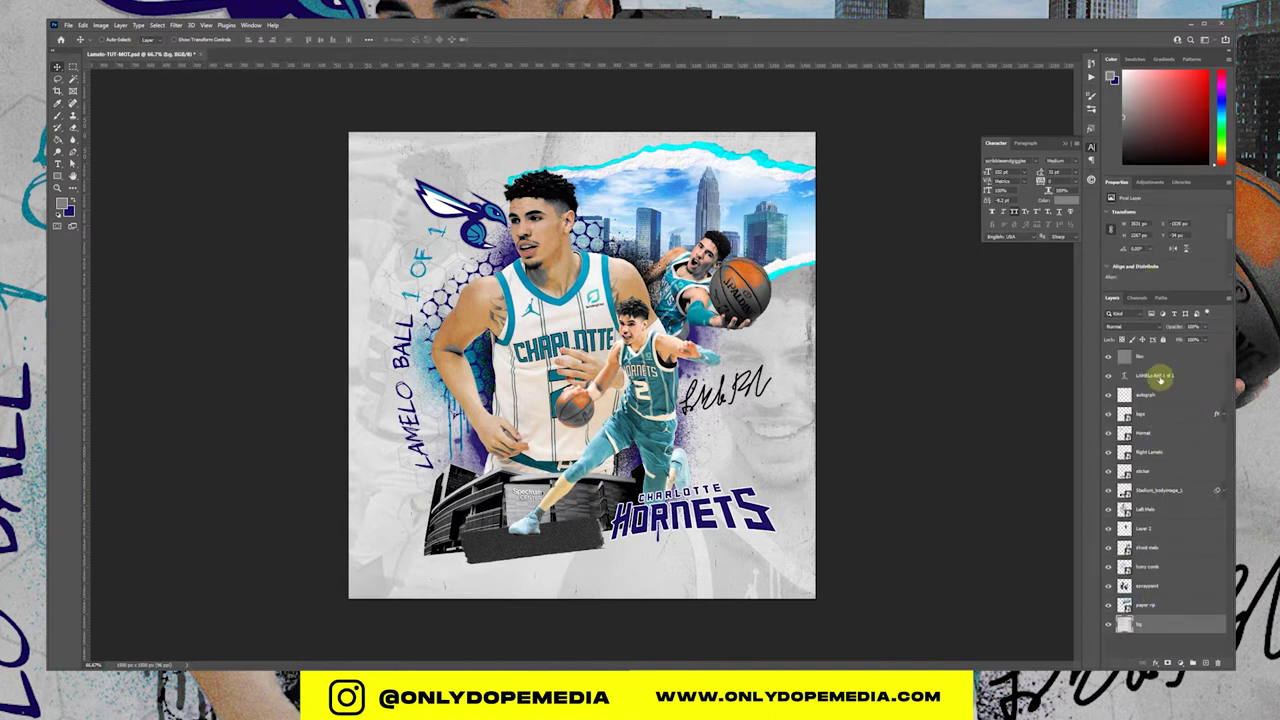
{"action": "left_click", "coordinate": [1108, 375]}
{"action": "left_click", "coordinate": [1108, 375]}
{"action": "left_click", "coordinate": [1108, 395]}
{"action": "left_click", "coordinate": [1108, 395]}
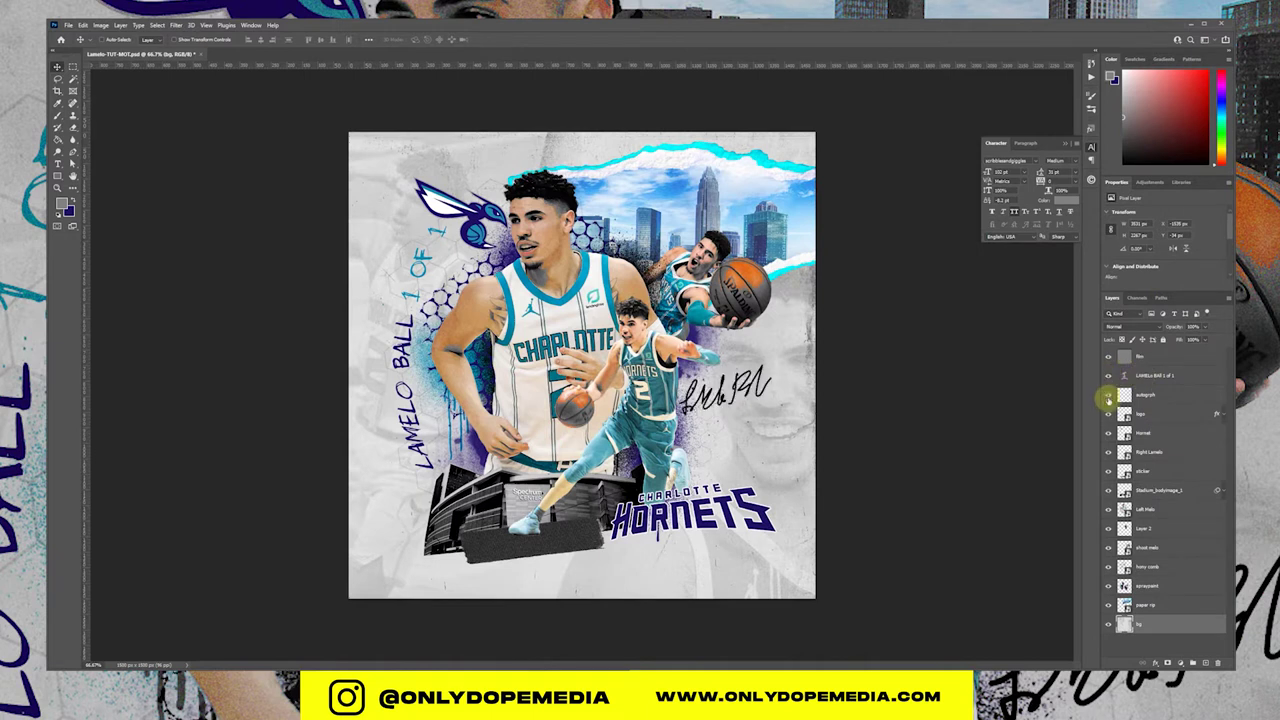
{"action": "left_click", "coordinate": [1108, 413]}
{"action": "left_click", "coordinate": [1108, 413]}
{"action": "left_click", "coordinate": [1108, 432]}
{"action": "left_click", "coordinate": [1108, 432]}
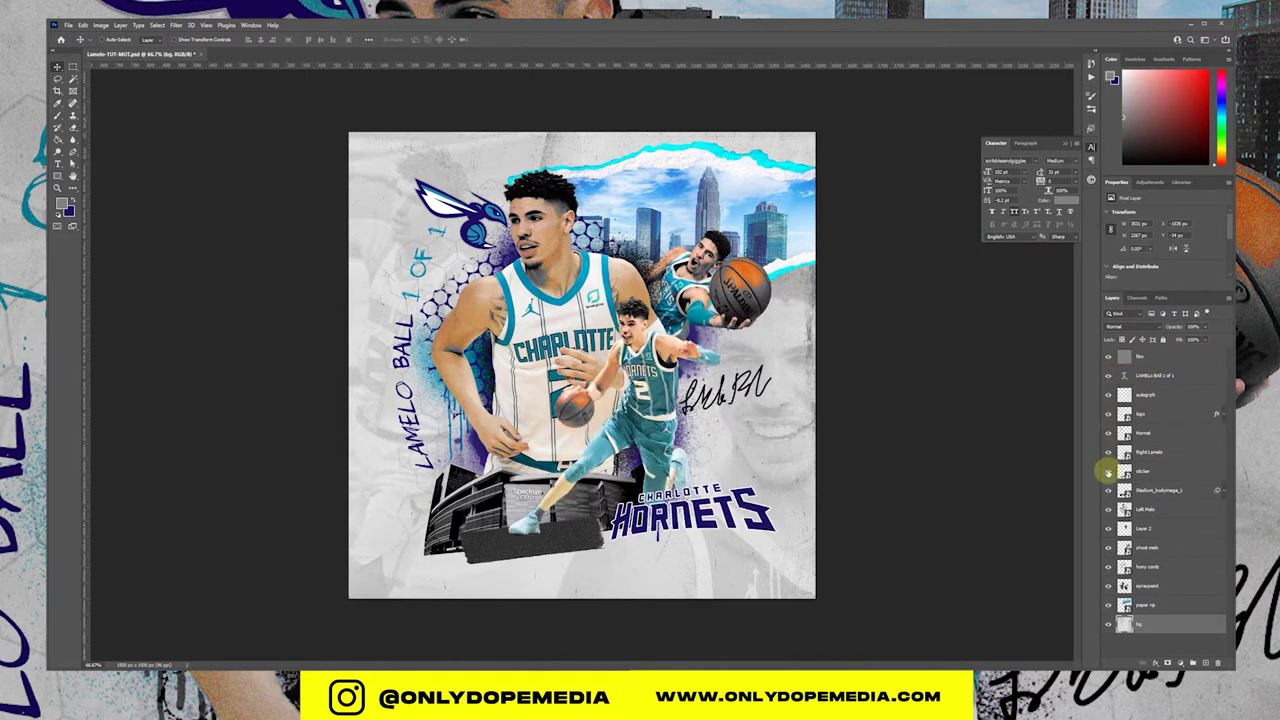
{"action": "left_click", "coordinate": [1108, 509]}
{"action": "left_click", "coordinate": [1108, 509]}
{"action": "left_click", "coordinate": [1108, 528]}
{"action": "left_click", "coordinate": [1108, 528]}
{"action": "left_click", "coordinate": [1108, 585]}
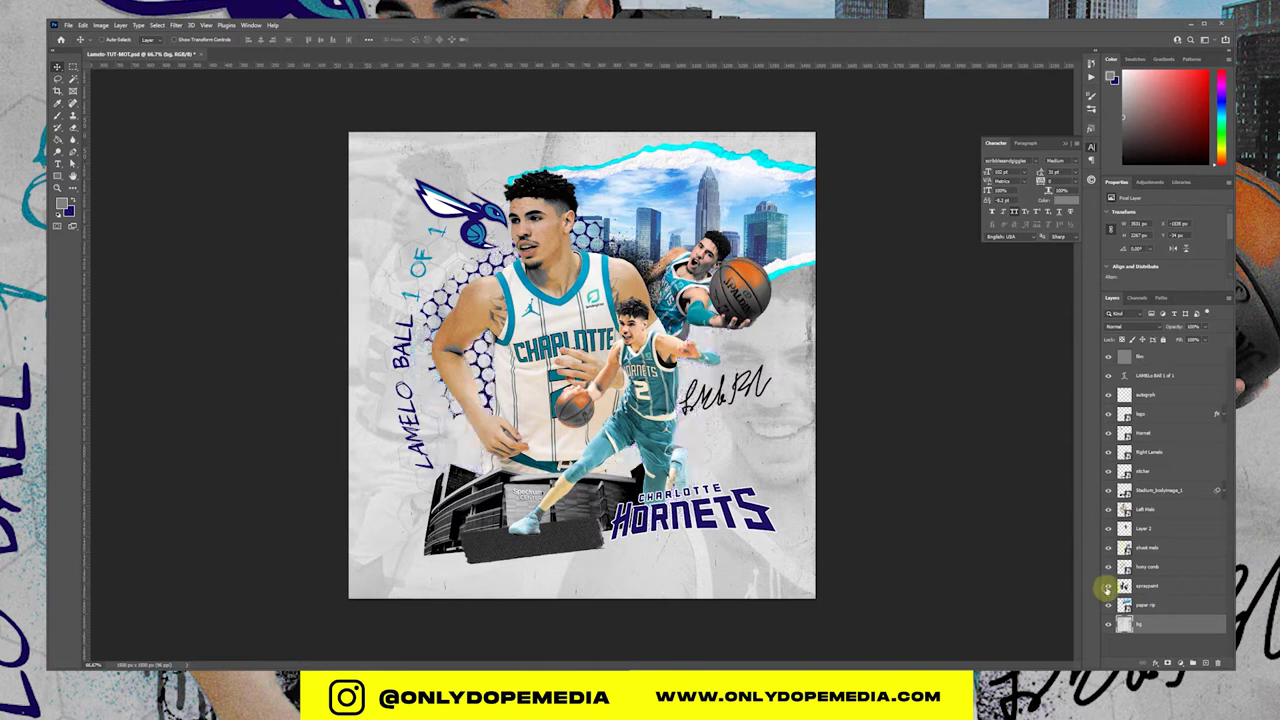
{"action": "left_click", "coordinate": [1108, 585]}
{"action": "left_click", "coordinate": [1224, 29]}
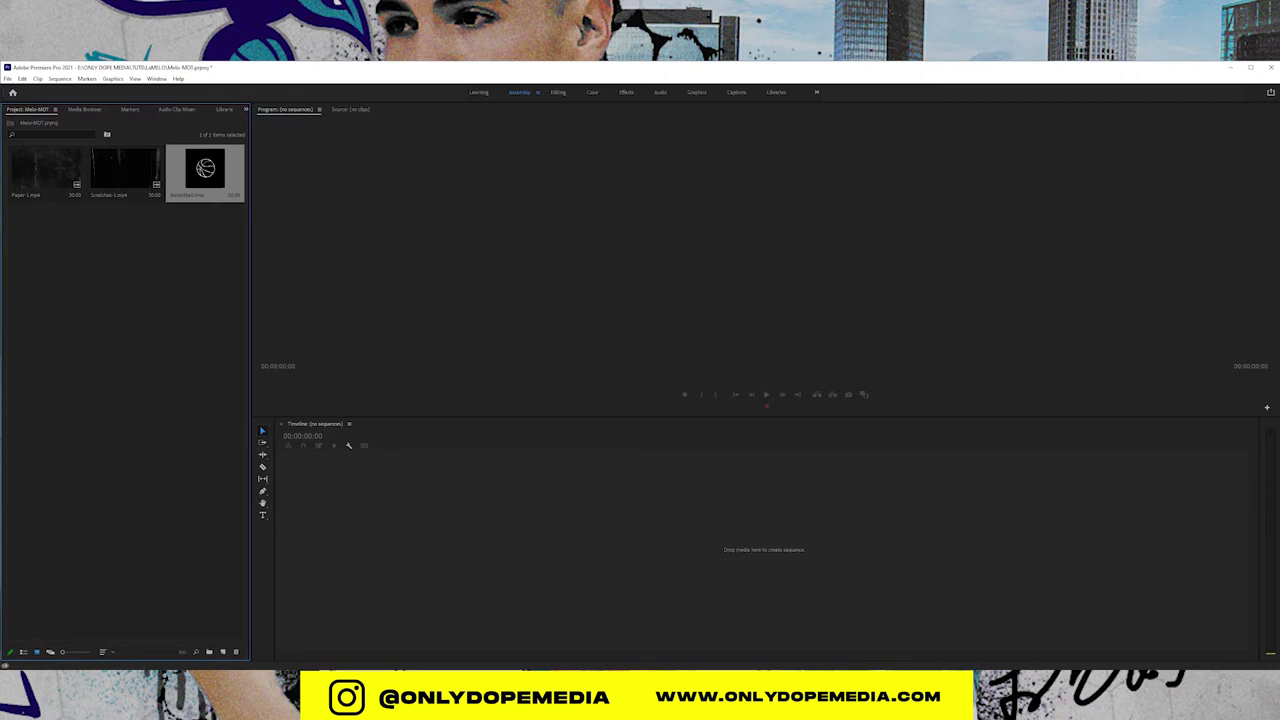
Step: Switch to a File Explorer window showing the Animated symbols folder
{"action": "key", "text": "alt+Tab"}
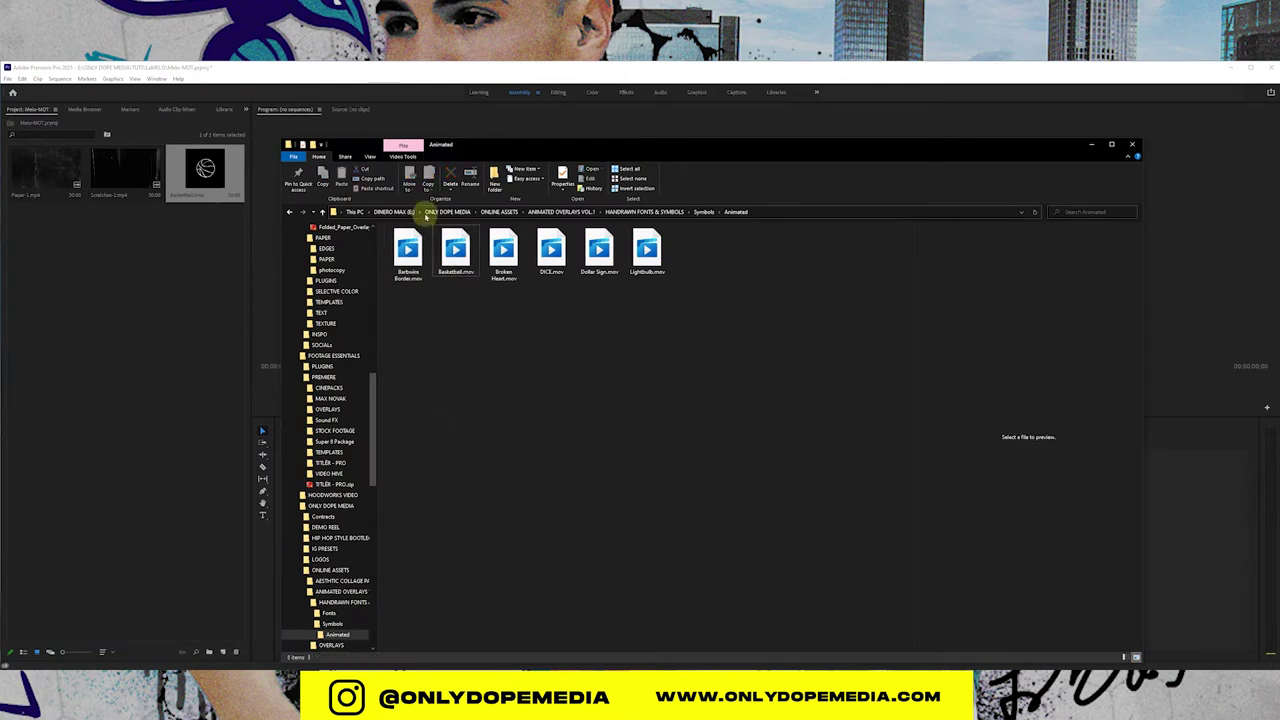
Step: Browse to E:\ONLY DOPE MEDIA\TUTS\LaMELO and drag Lamelo-TUT-MOT.psd into Premiere's Project panel
{"action": "left_click", "coordinate": [390, 211]}
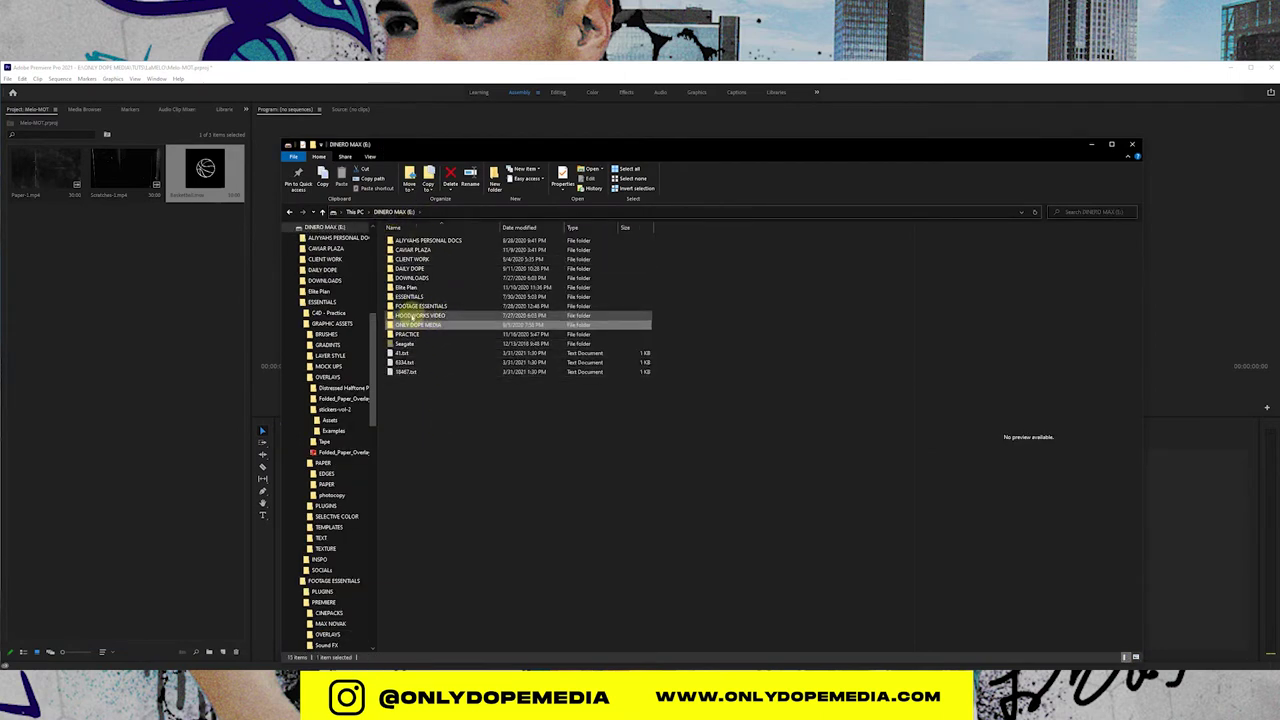
{"action": "double_click", "coordinate": [418, 324]}
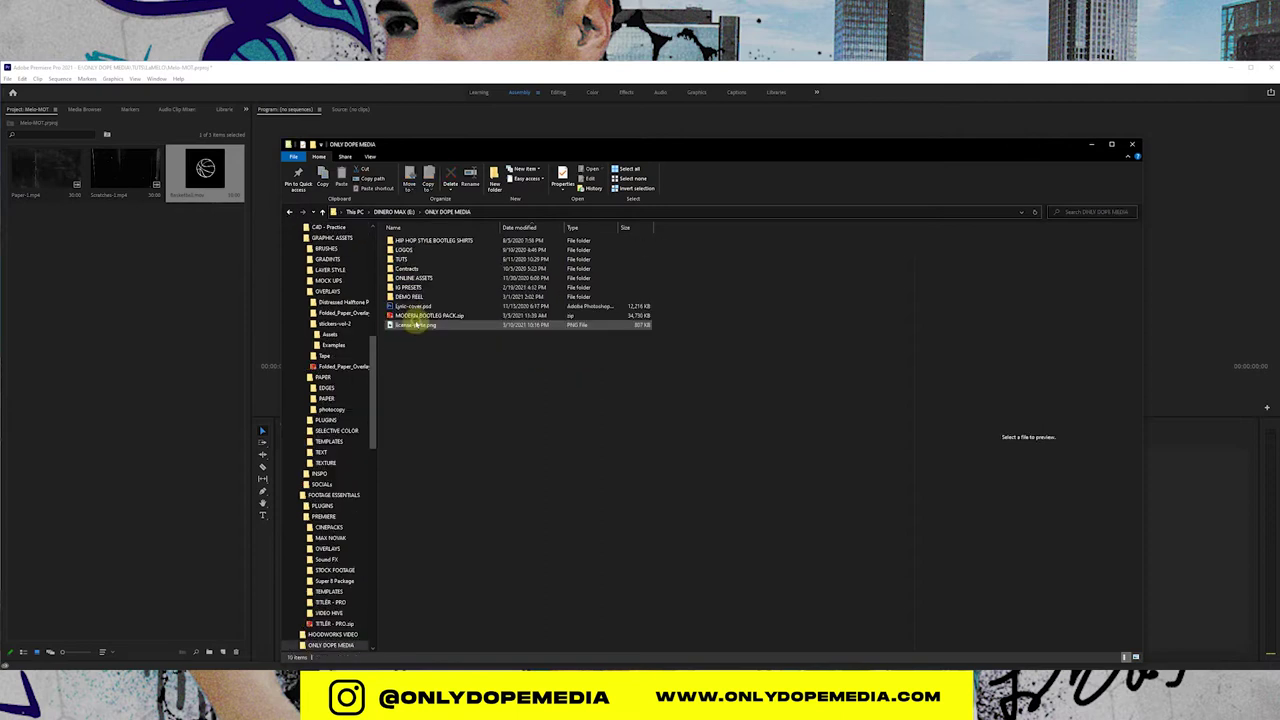
{"action": "double_click", "coordinate": [420, 262]}
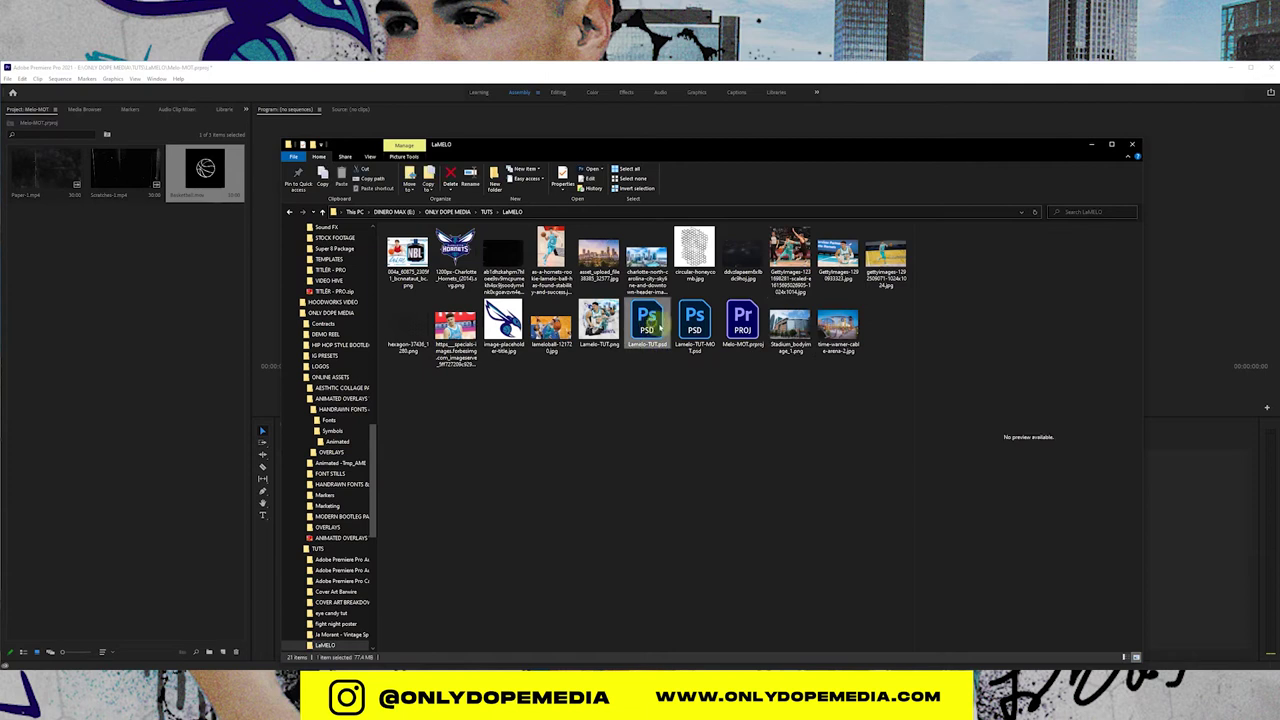
{"action": "left_click", "coordinate": [702, 318]}
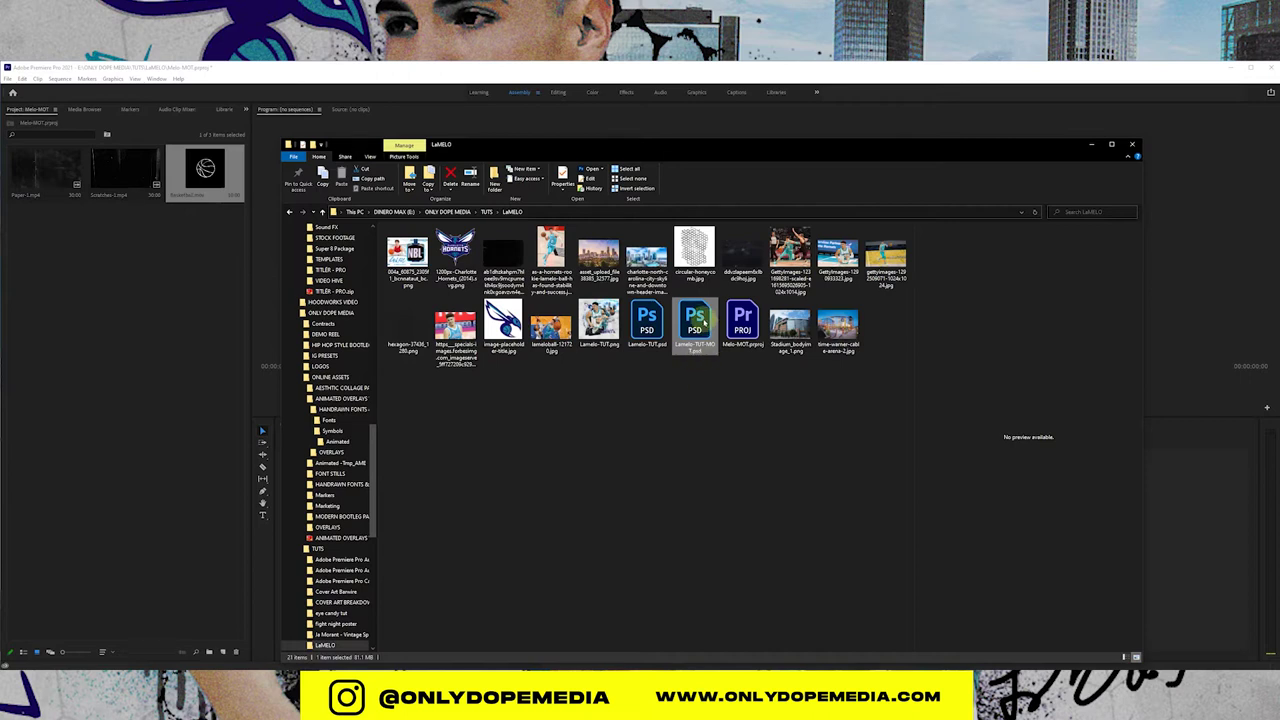
{"action": "left_click_drag", "start_coordinate": [697, 320], "coordinate": [121, 375]}
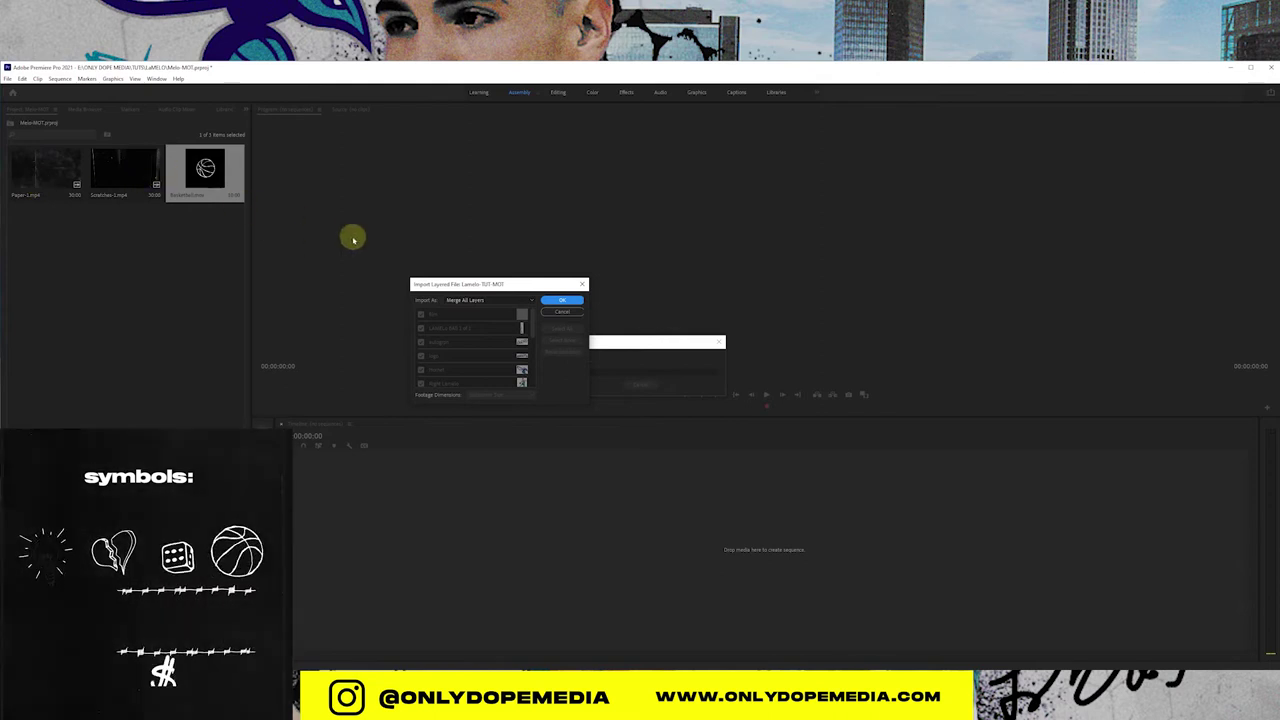
Step: Import the layered poster with Import As set to Sequence
{"action": "left_click", "coordinate": [502, 300]}
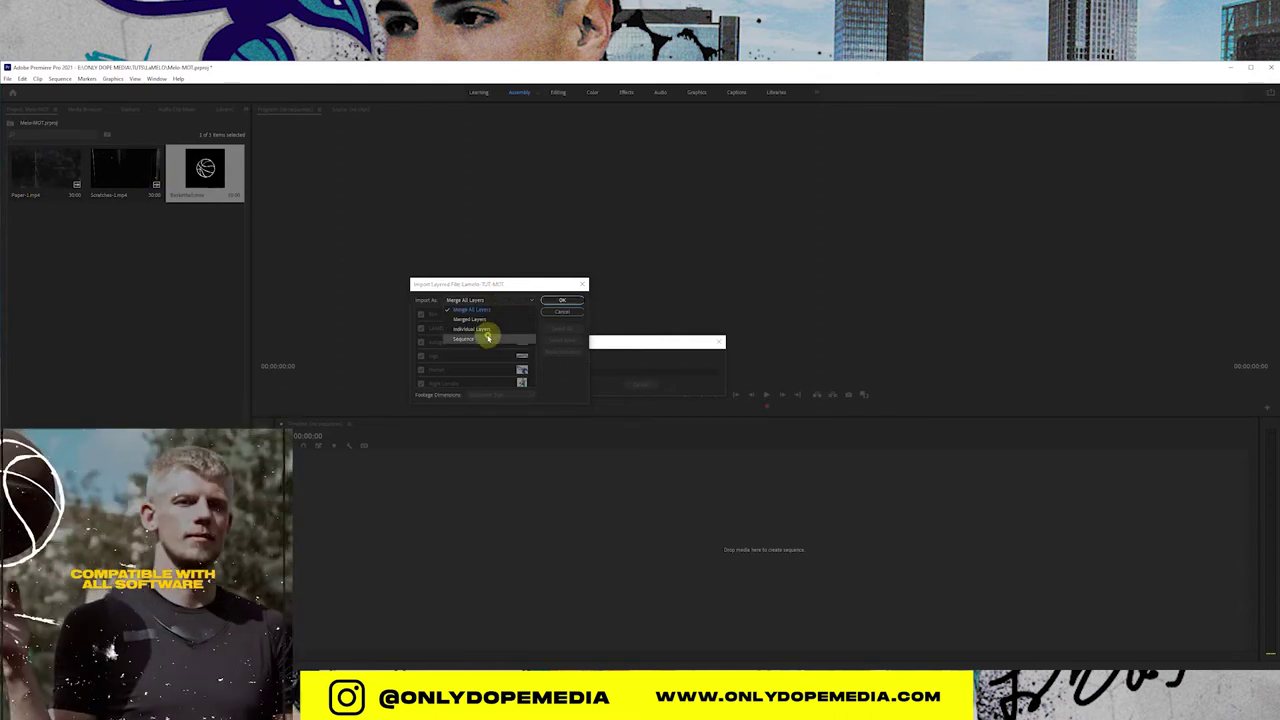
{"action": "left_click", "coordinate": [486, 338]}
{"action": "left_click", "coordinate": [556, 300]}
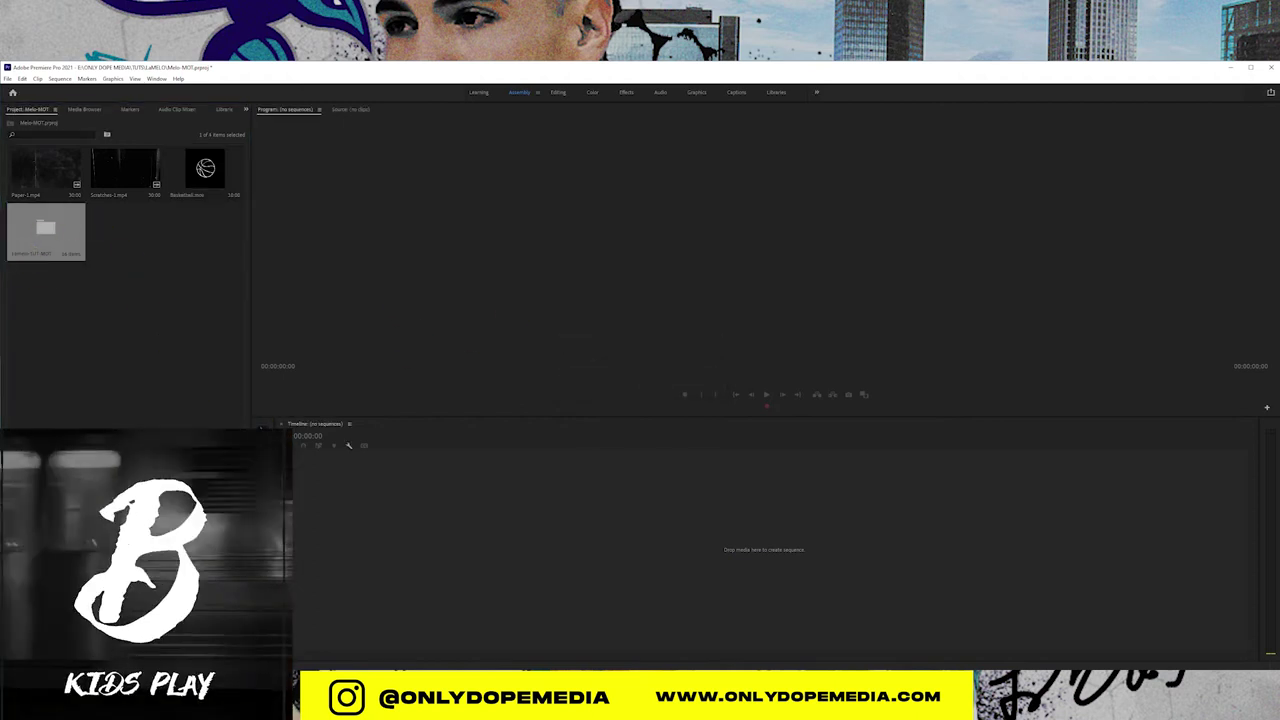
{"action": "key", "text": "ctrl+n"}
Step: Create a new sequence named Lamelo from the IG Feed preset
{"action": "left_click", "coordinate": [548, 436]}
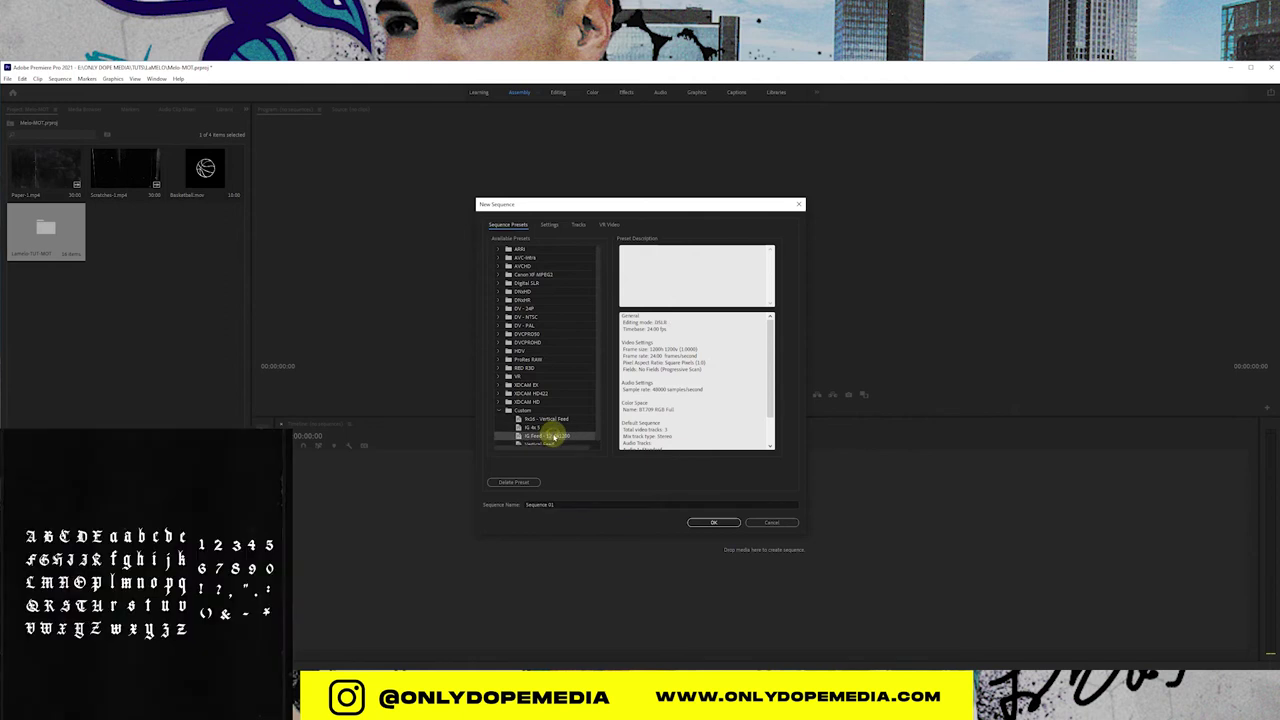
{"action": "left_click", "coordinate": [540, 504]}
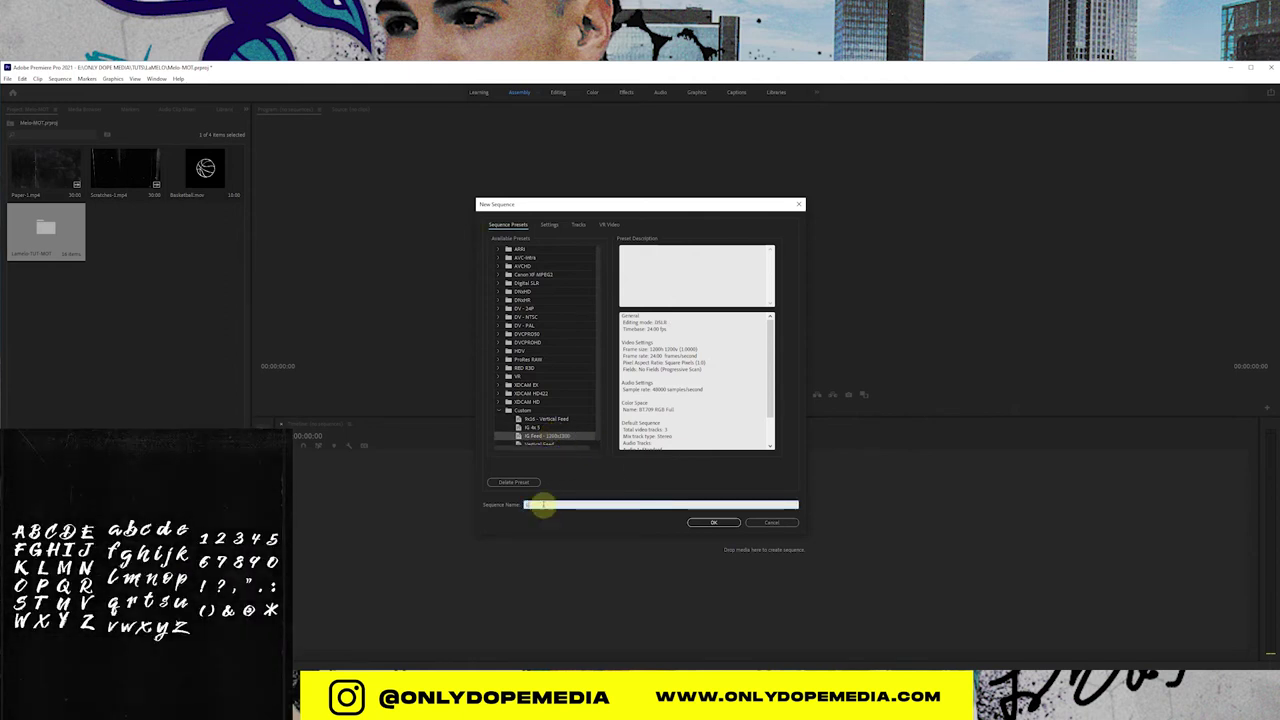
{"action": "type", "text": "Lamelo"}
{"action": "key", "text": "Return"}
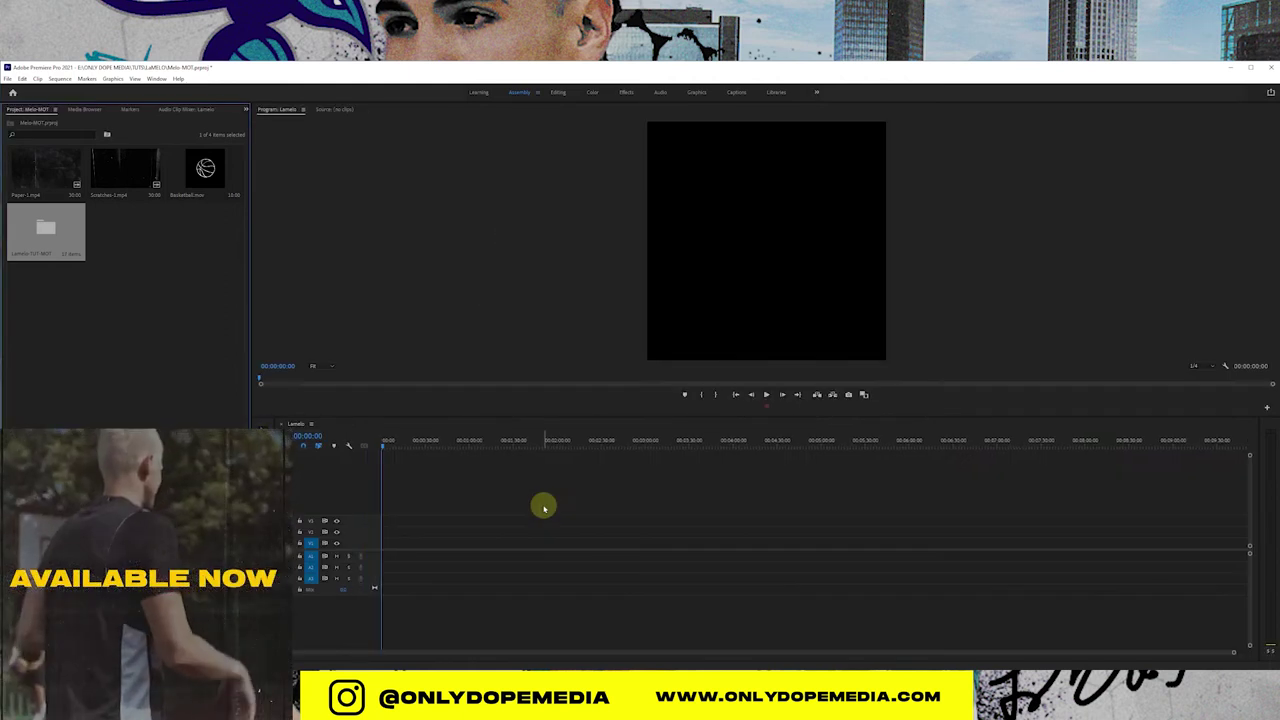
Step: Delete two extra audio tracks from the Lamelo timeline
{"action": "left_click_drag", "start_coordinate": [546, 418], "coordinate": [505, 492]}
{"action": "left_click", "coordinate": [368, 593]}
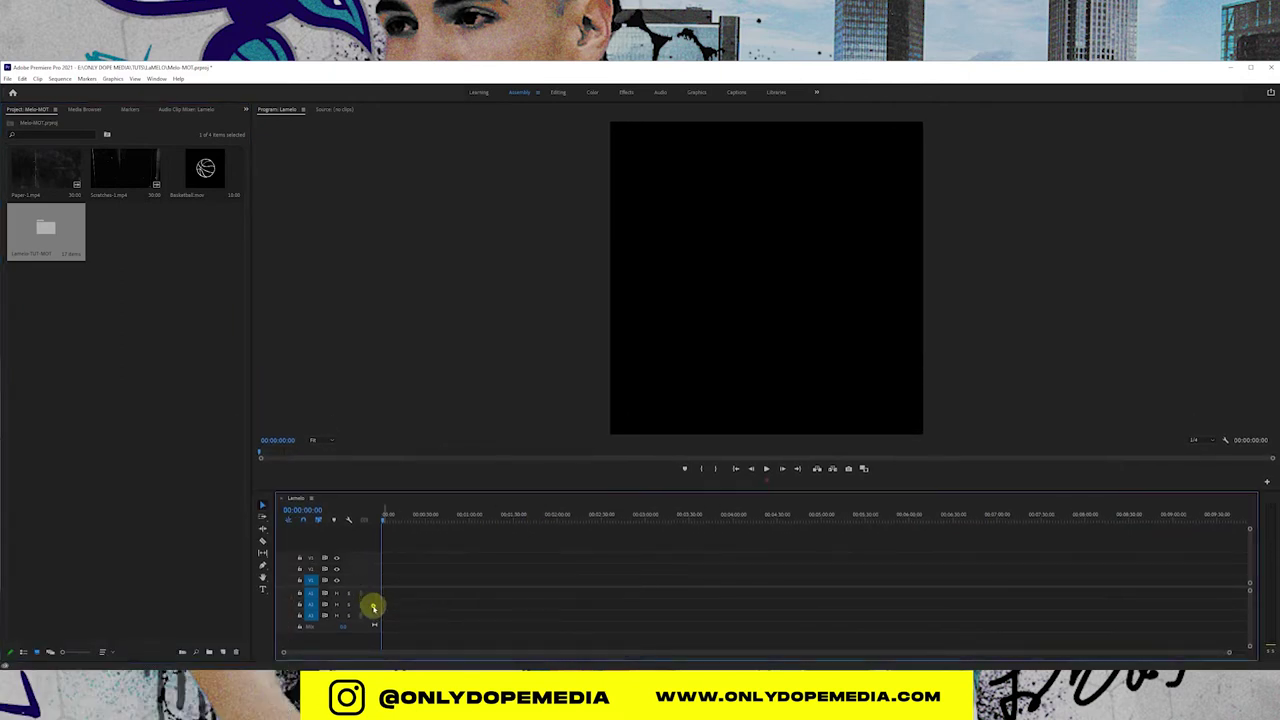
{"action": "right_click", "coordinate": [372, 607]}
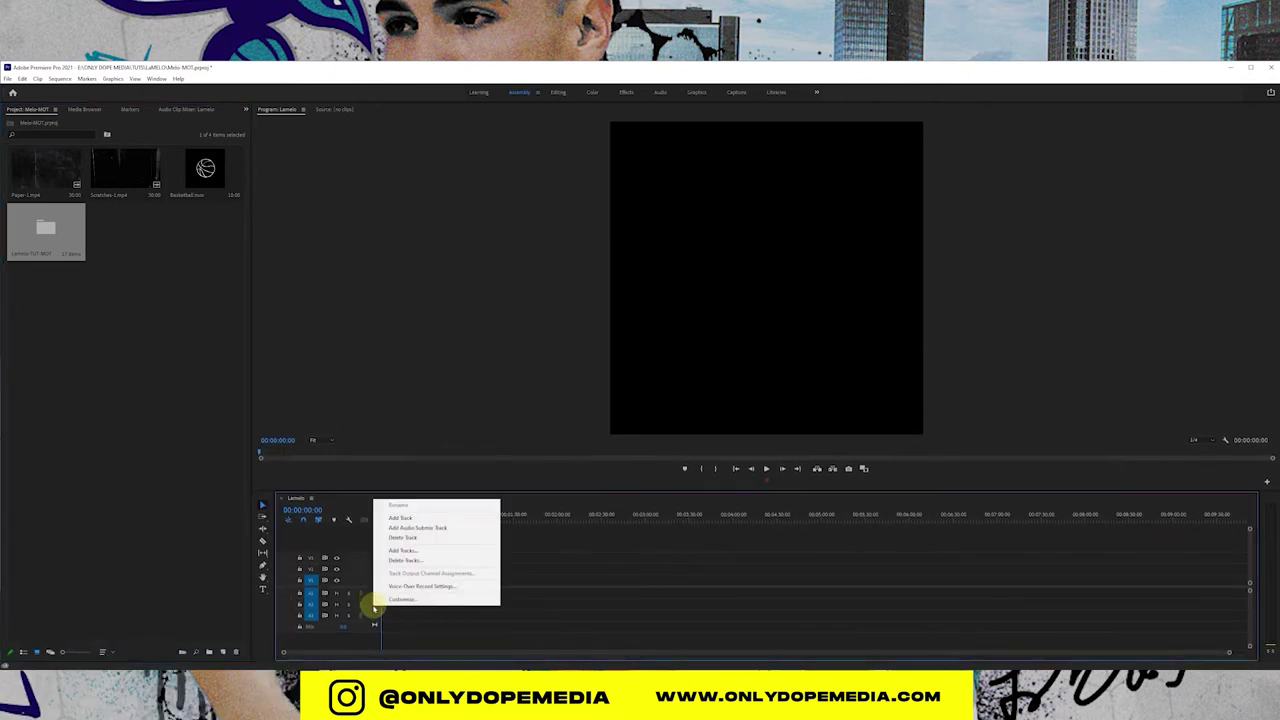
{"action": "left_click", "coordinate": [401, 540]}
{"action": "right_click", "coordinate": [371, 605]}
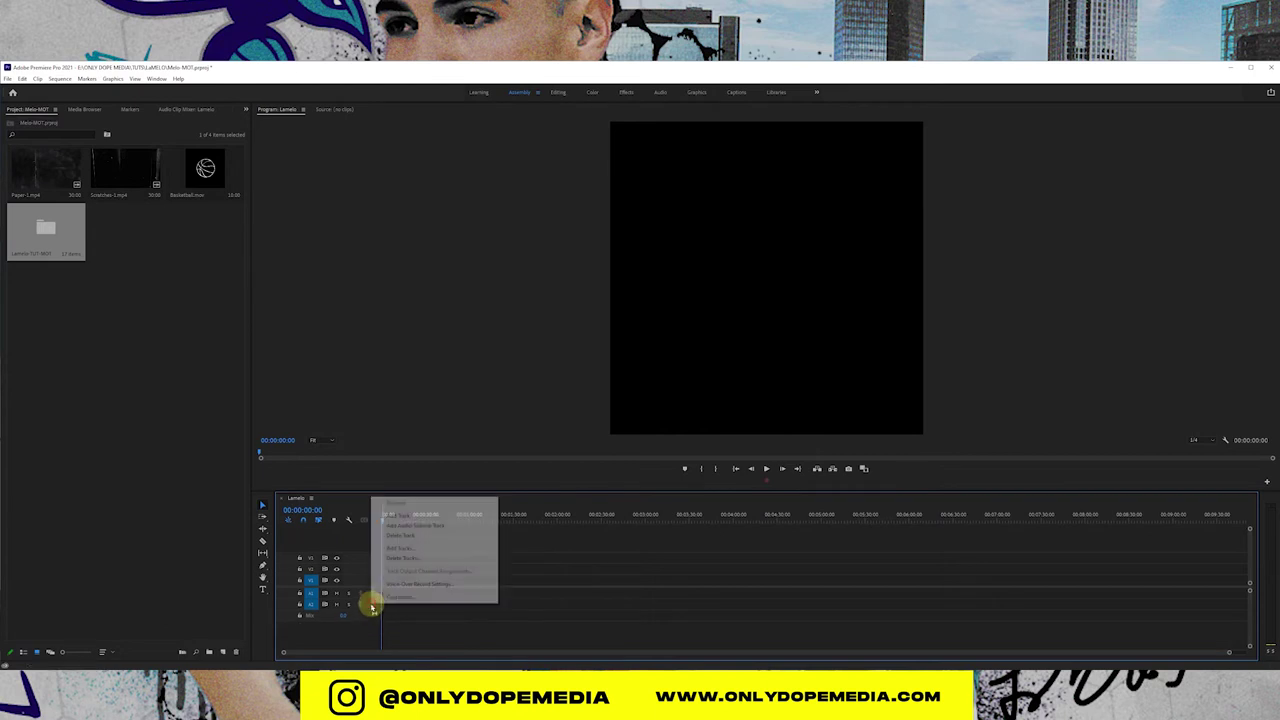
{"action": "left_click", "coordinate": [400, 536]}
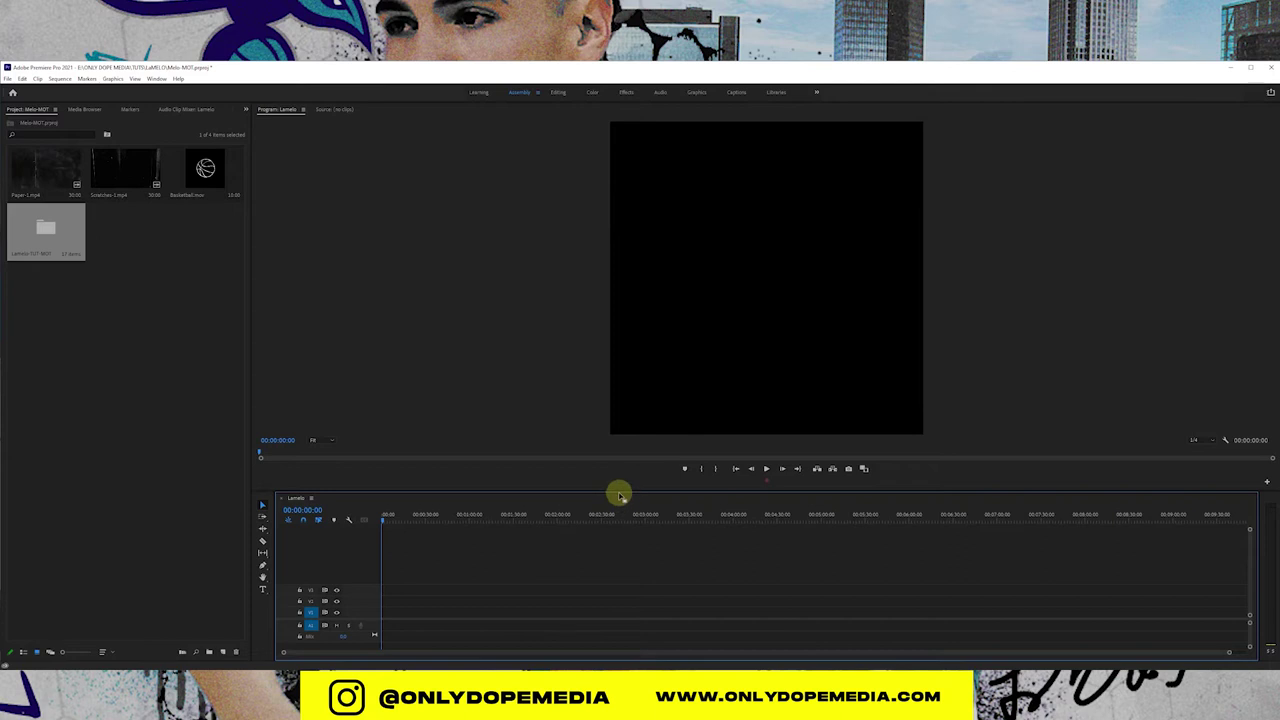
Step: Place the Lamelo-TUT-MOT clip on track V1 at the start of the sequence
{"action": "left_click_drag", "start_coordinate": [619, 491], "coordinate": [619, 494]}
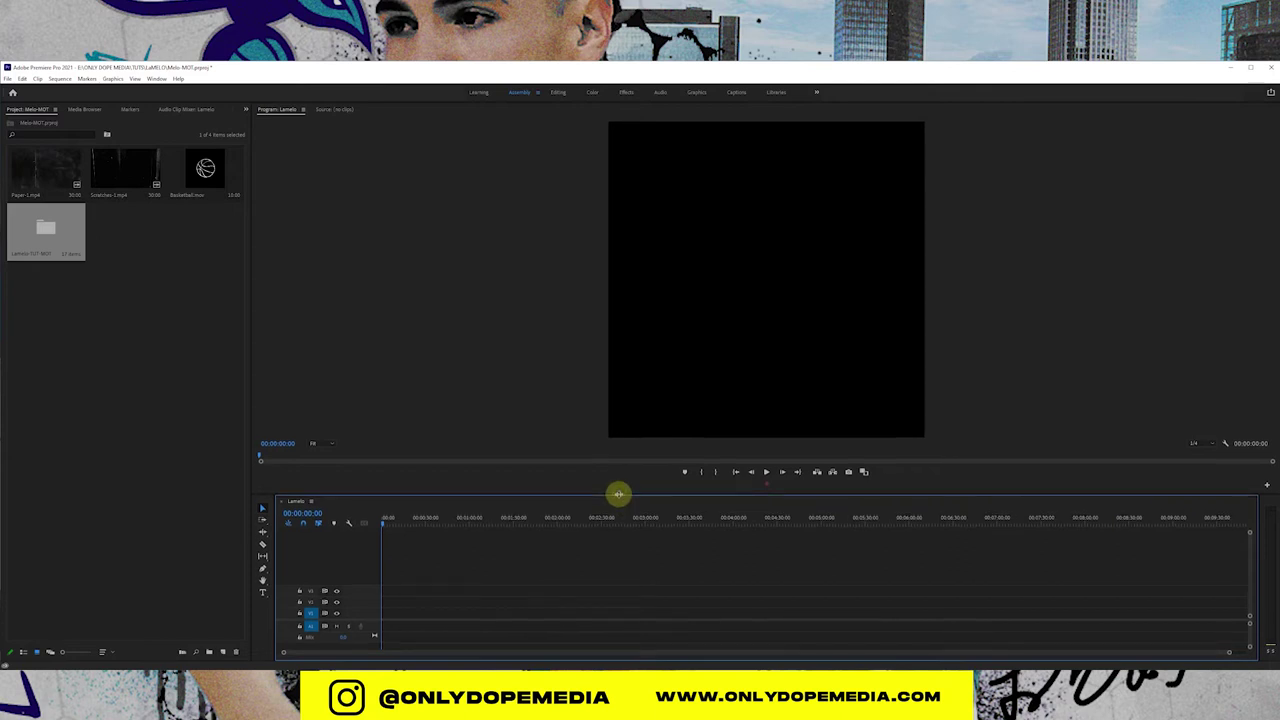
{"action": "left_click", "coordinate": [40, 224]}
{"action": "left_click_drag", "start_coordinate": [380, 511], "coordinate": [386, 612]}
{"action": "left_click_drag", "start_coordinate": [483, 623], "coordinate": [377, 593]}
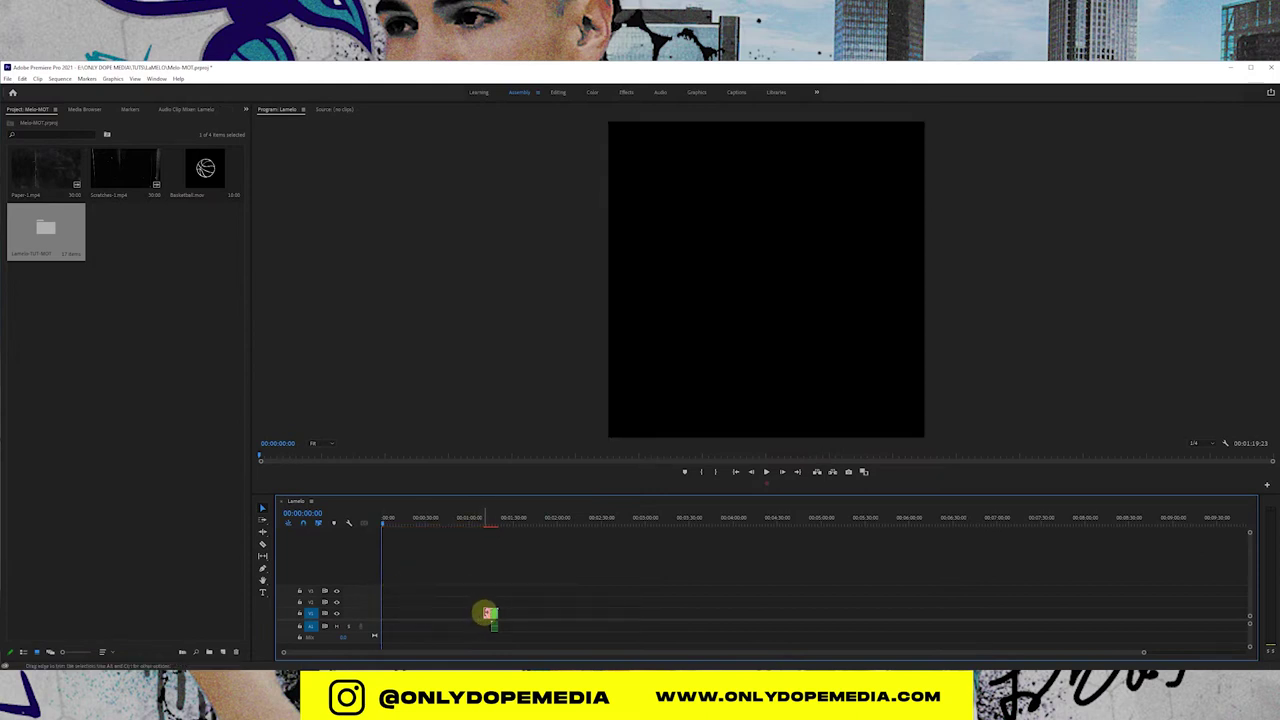
{"action": "left_click_drag", "start_coordinate": [488, 612], "coordinate": [416, 617]}
{"action": "right_click", "coordinate": [383, 617]}
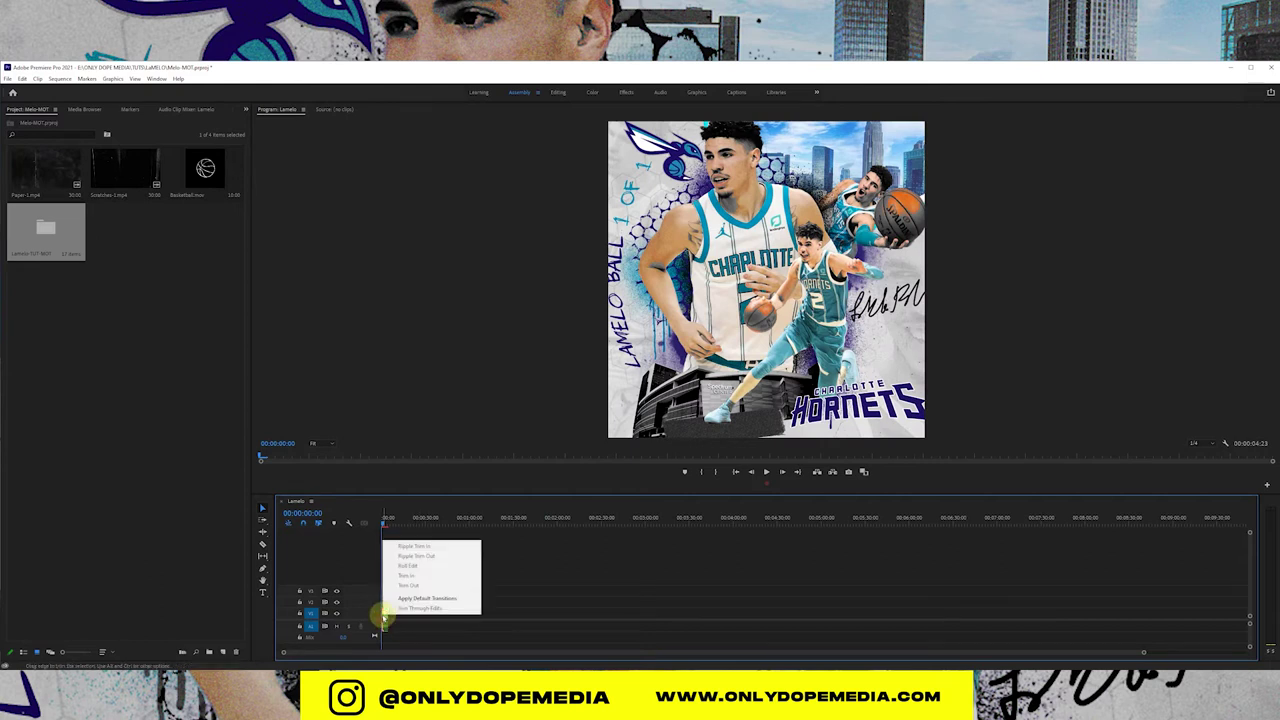
{"action": "left_click", "coordinate": [385, 620]}
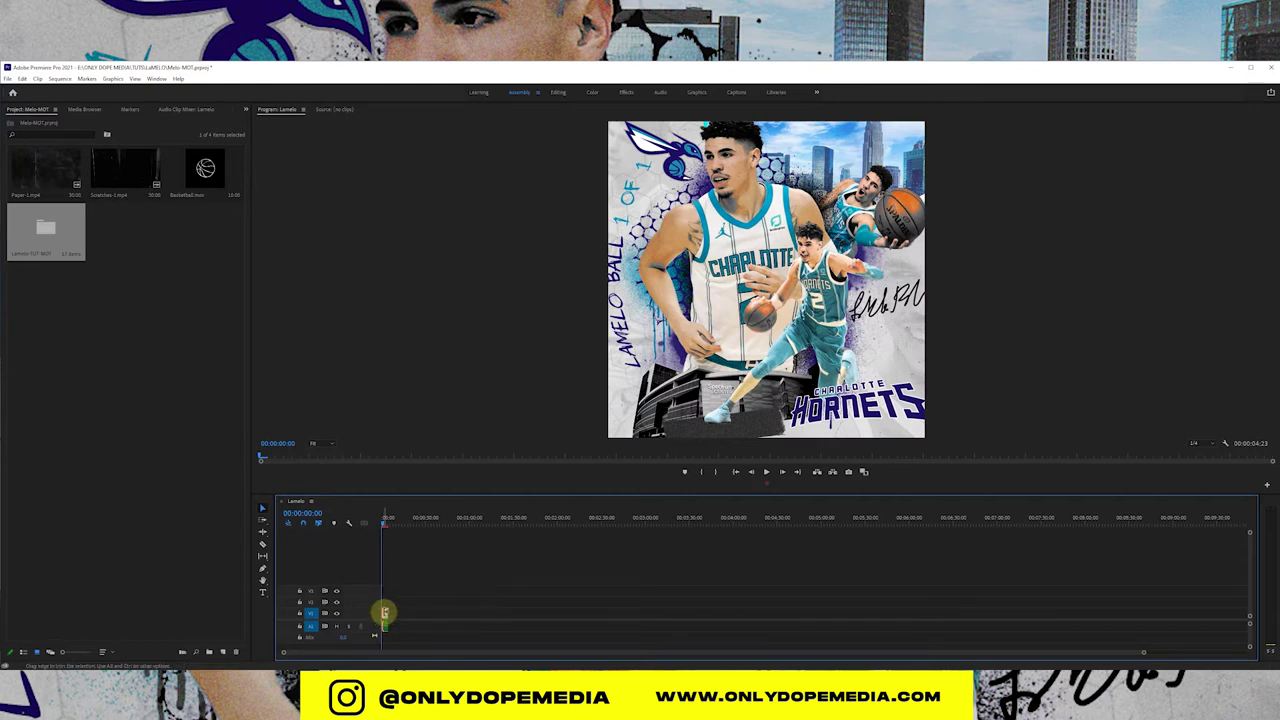
{"action": "key", "text": "="}
{"action": "key", "text": "="}
{"action": "key", "text": "="}
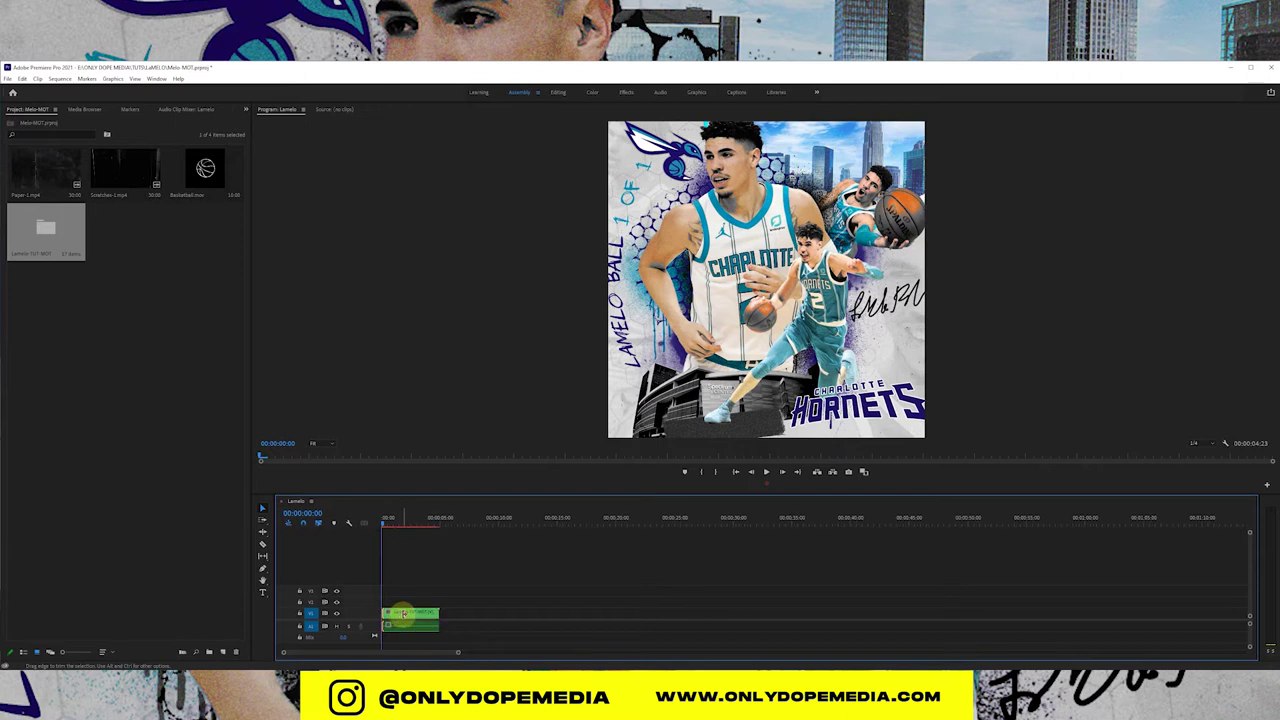
Step: Set the poster clip to frame size, unlink it, and delete its audio
{"action": "right_click", "coordinate": [414, 615]}
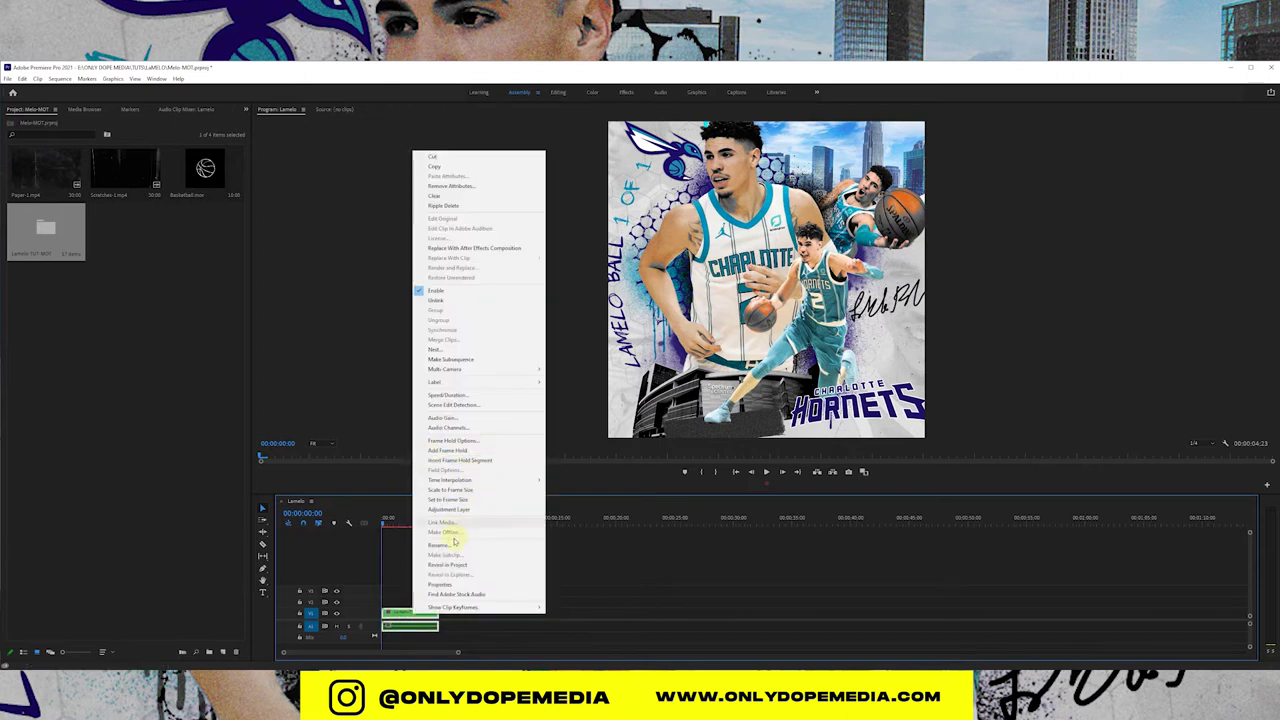
{"action": "left_click", "coordinate": [449, 490]}
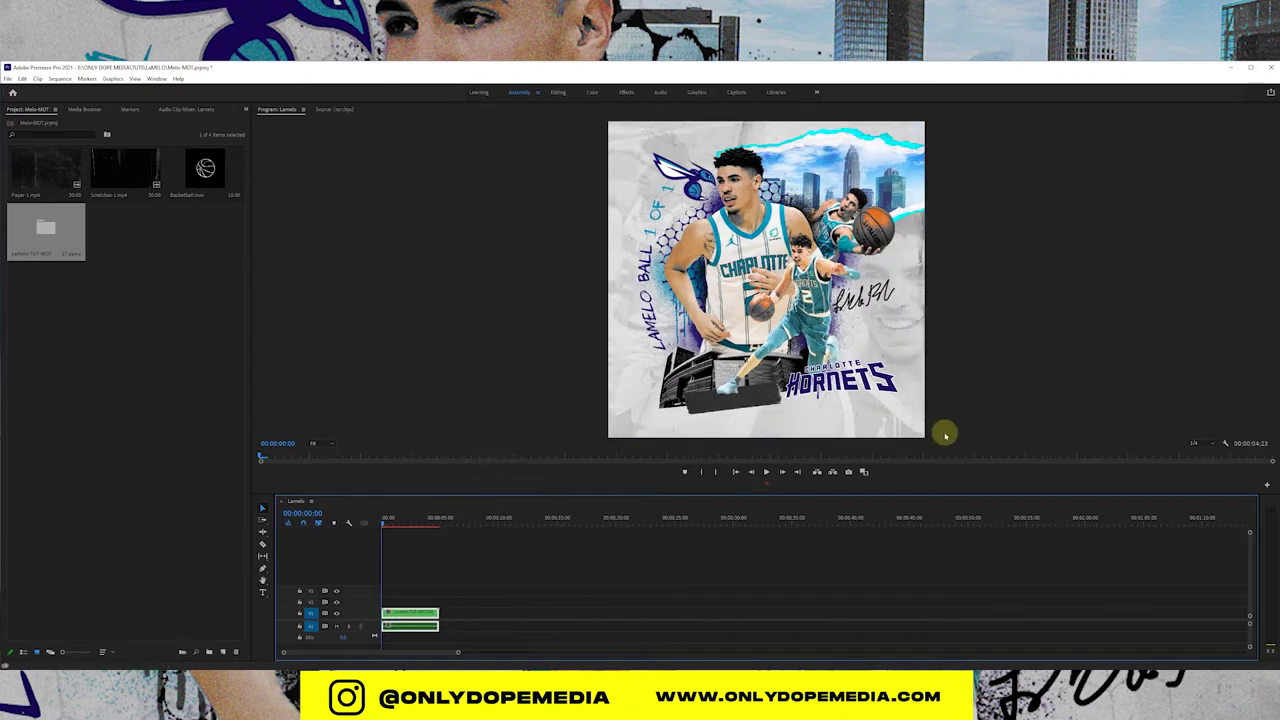
{"action": "right_click", "coordinate": [427, 624]}
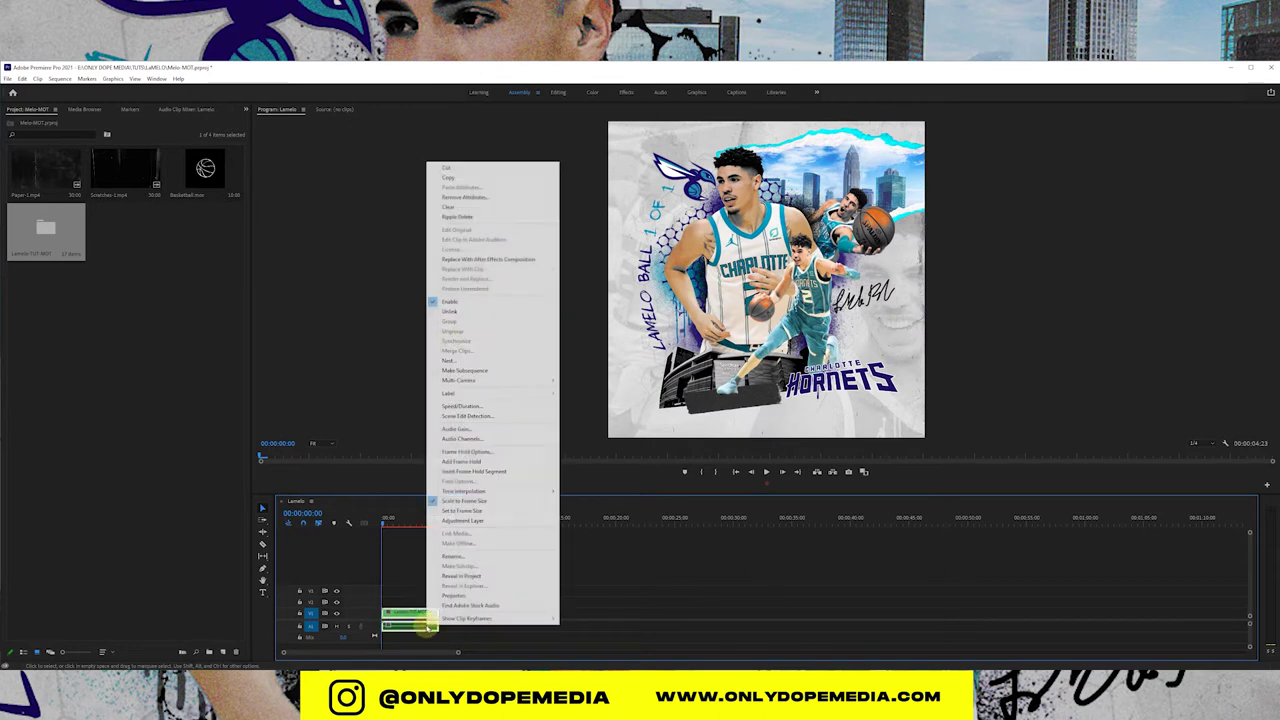
{"action": "left_click", "coordinate": [449, 311]}
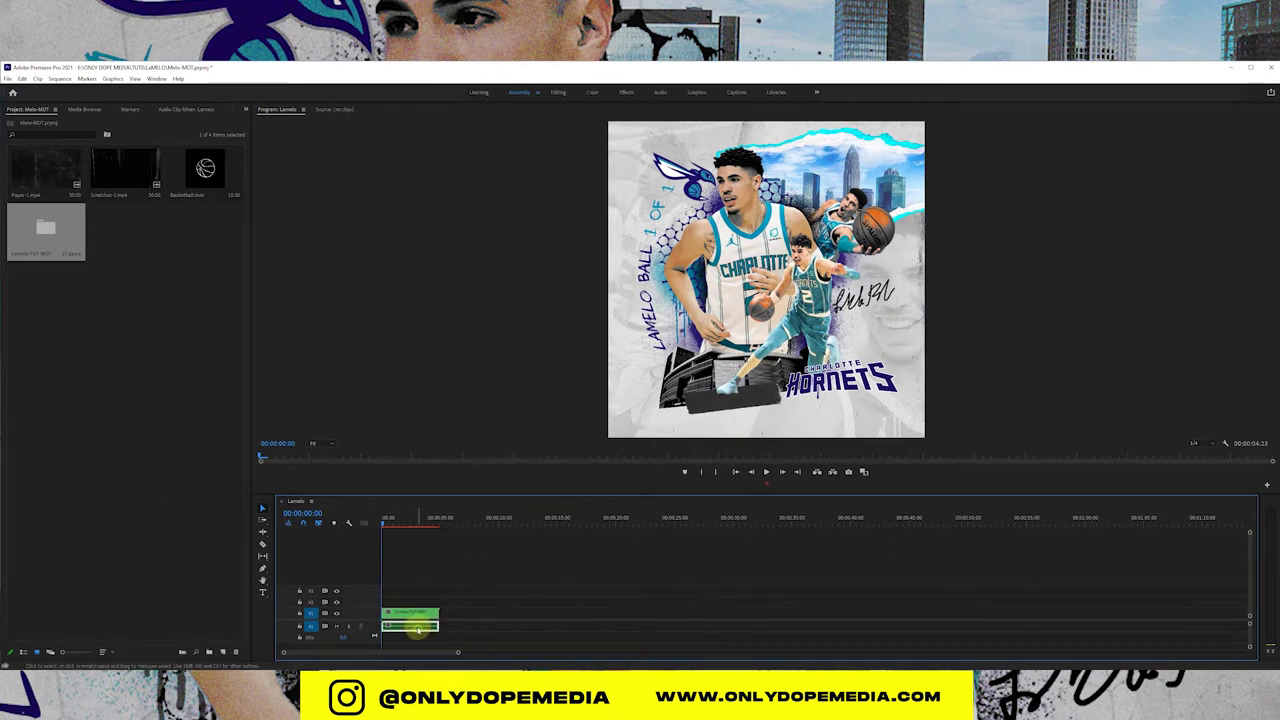
{"action": "key", "text": "Delete"}
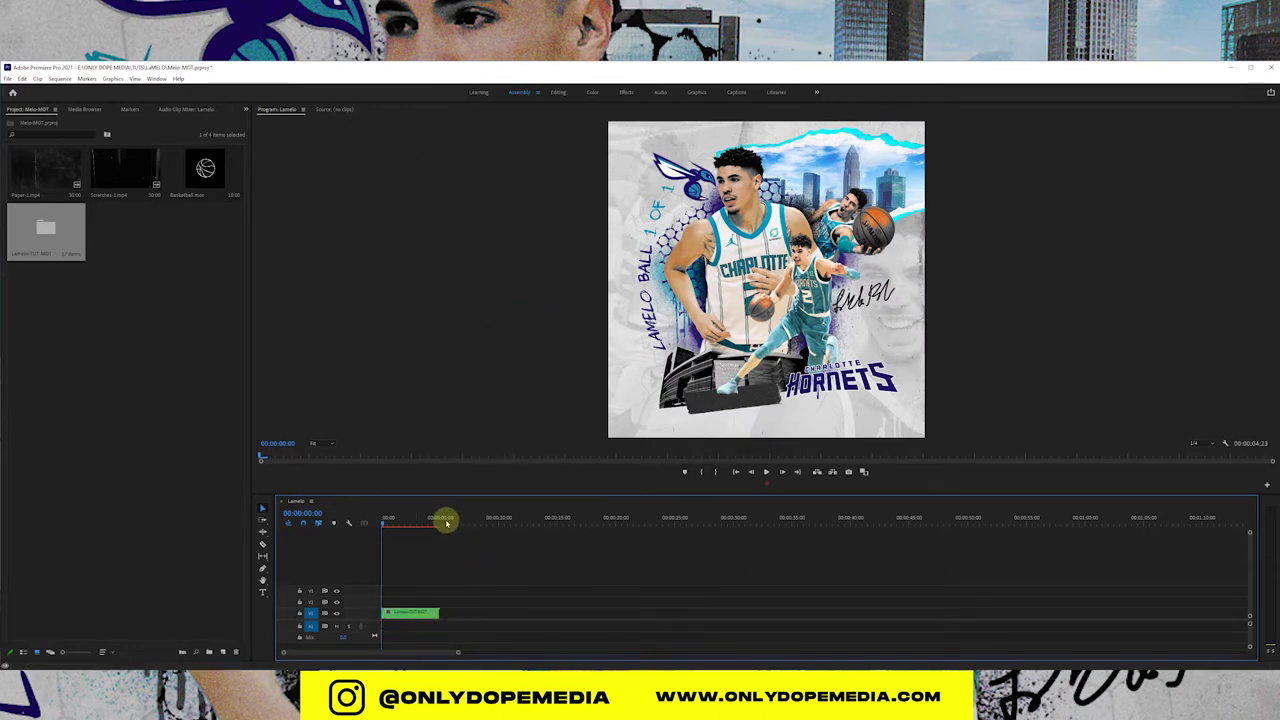
{"action": "left_click", "coordinate": [497, 520]}
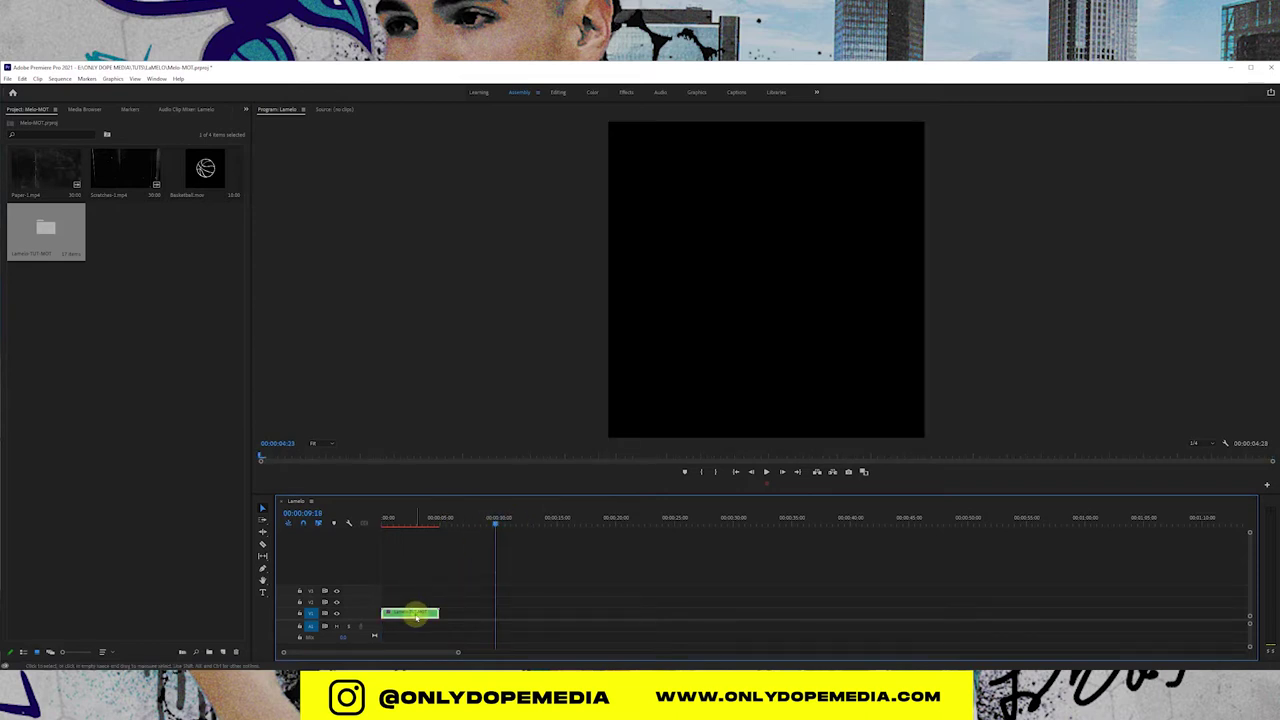
Step: Open the Lamelo-TUT-MOT nest and extend all its layer clips to end at 10 seconds
{"action": "double_click", "coordinate": [418, 613]}
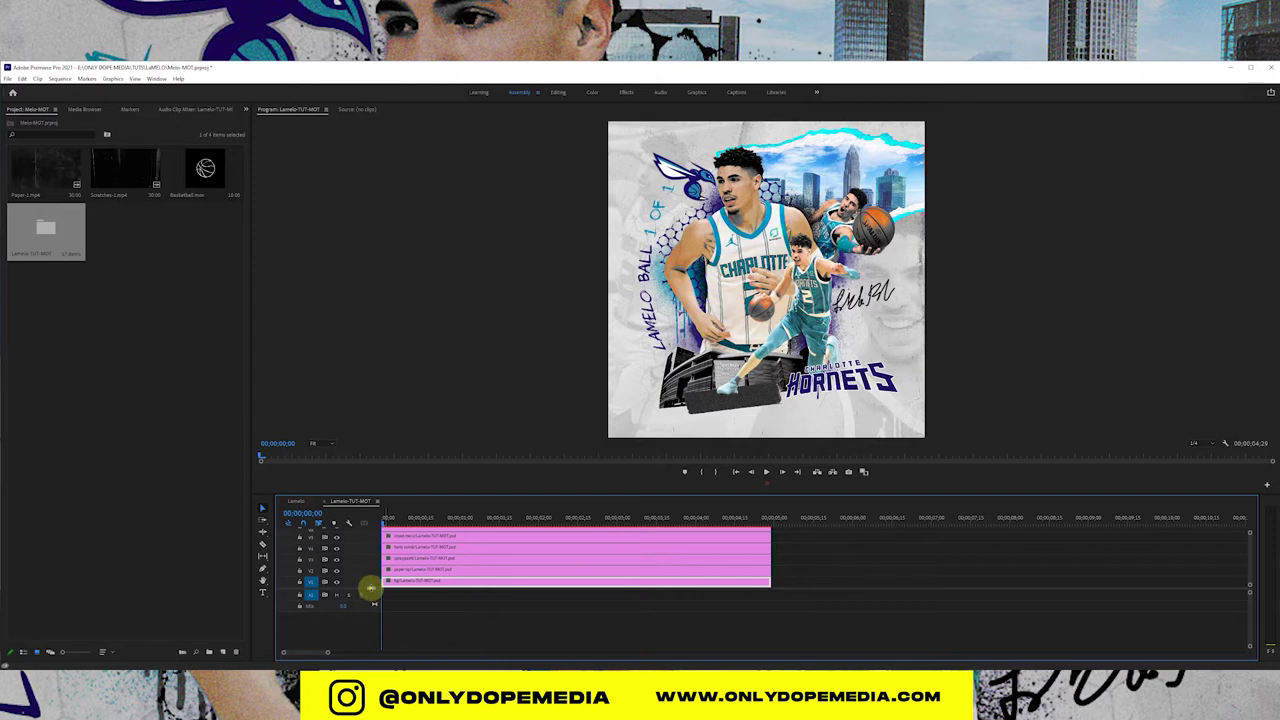
{"action": "left_click_drag", "start_coordinate": [370, 588], "coordinate": [366, 626]}
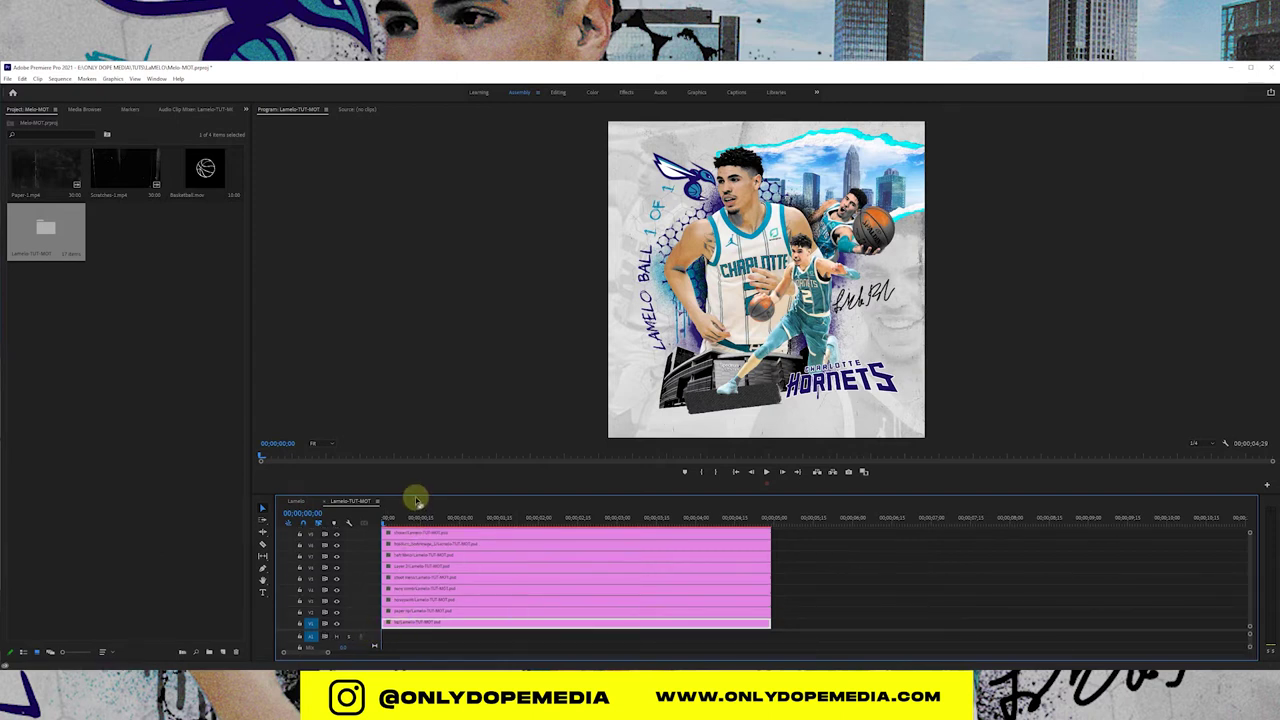
{"action": "left_click_drag", "start_coordinate": [417, 496], "coordinate": [420, 386]}
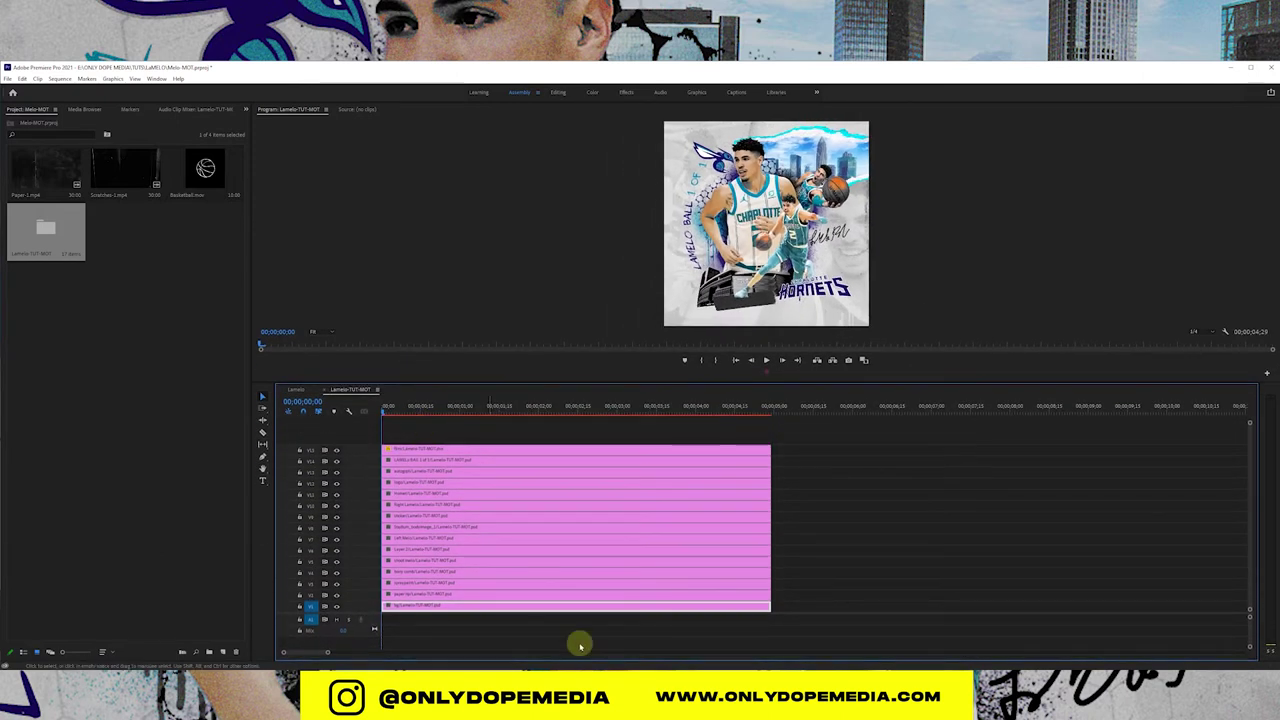
{"action": "left_click_drag", "start_coordinate": [555, 621], "coordinate": [591, 421]}
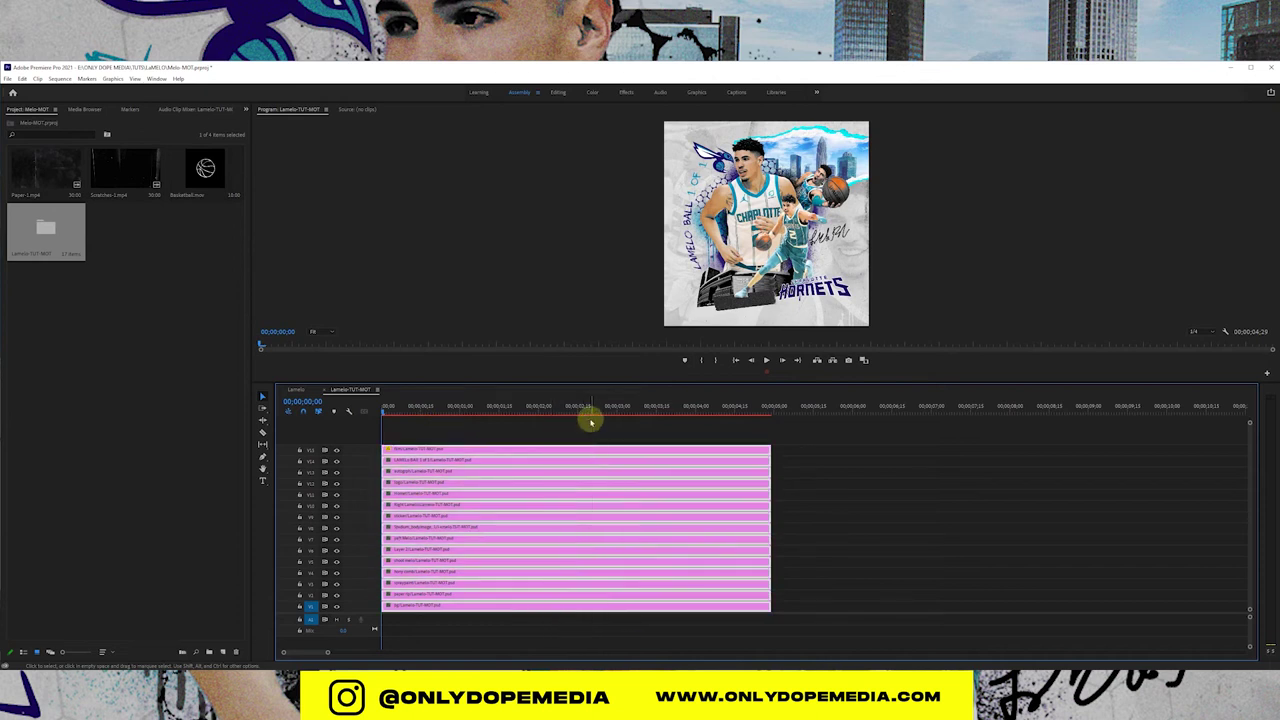
{"action": "key", "text": "minus"}
{"action": "key", "text": "minus"}
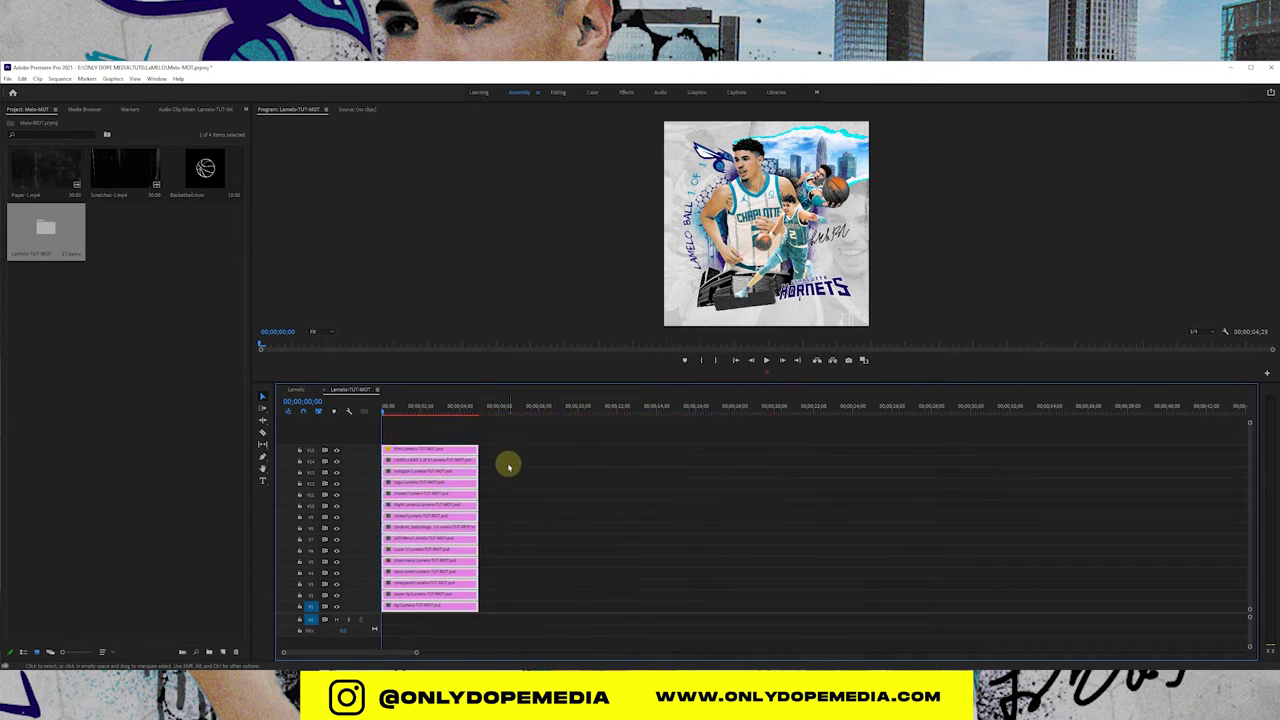
{"action": "left_click", "coordinate": [577, 410]}
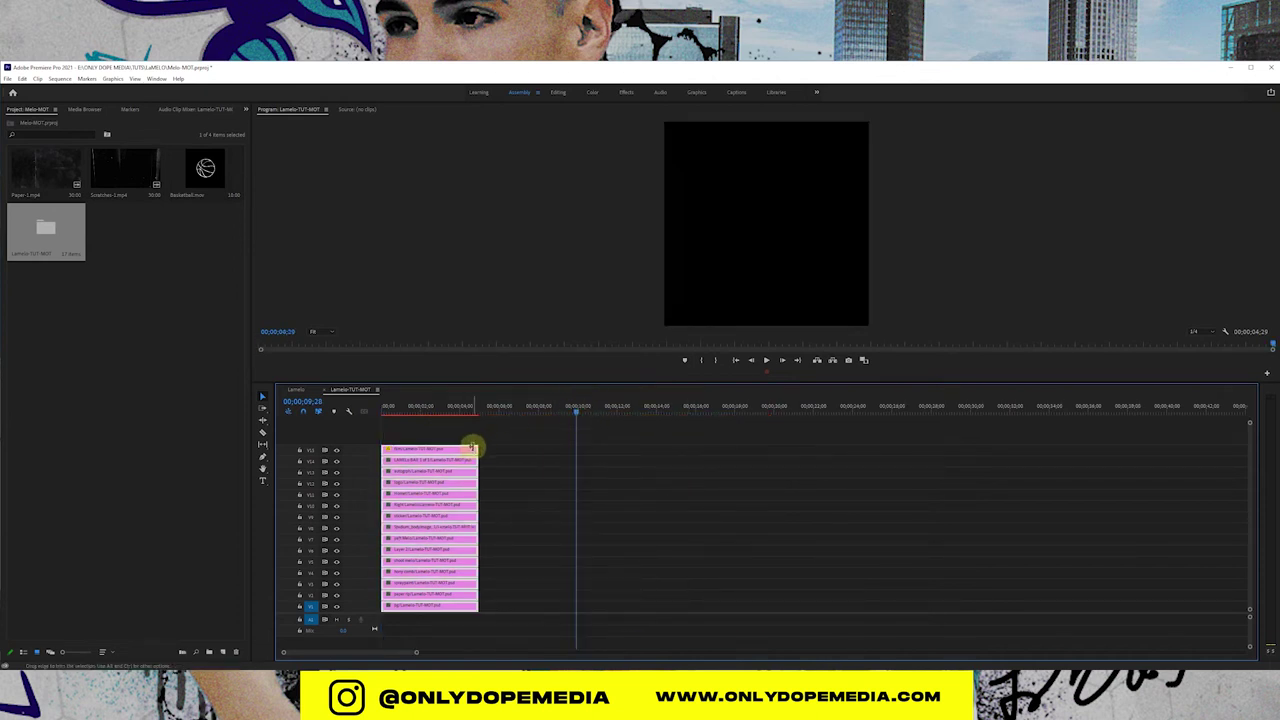
{"action": "key", "text": "space"}
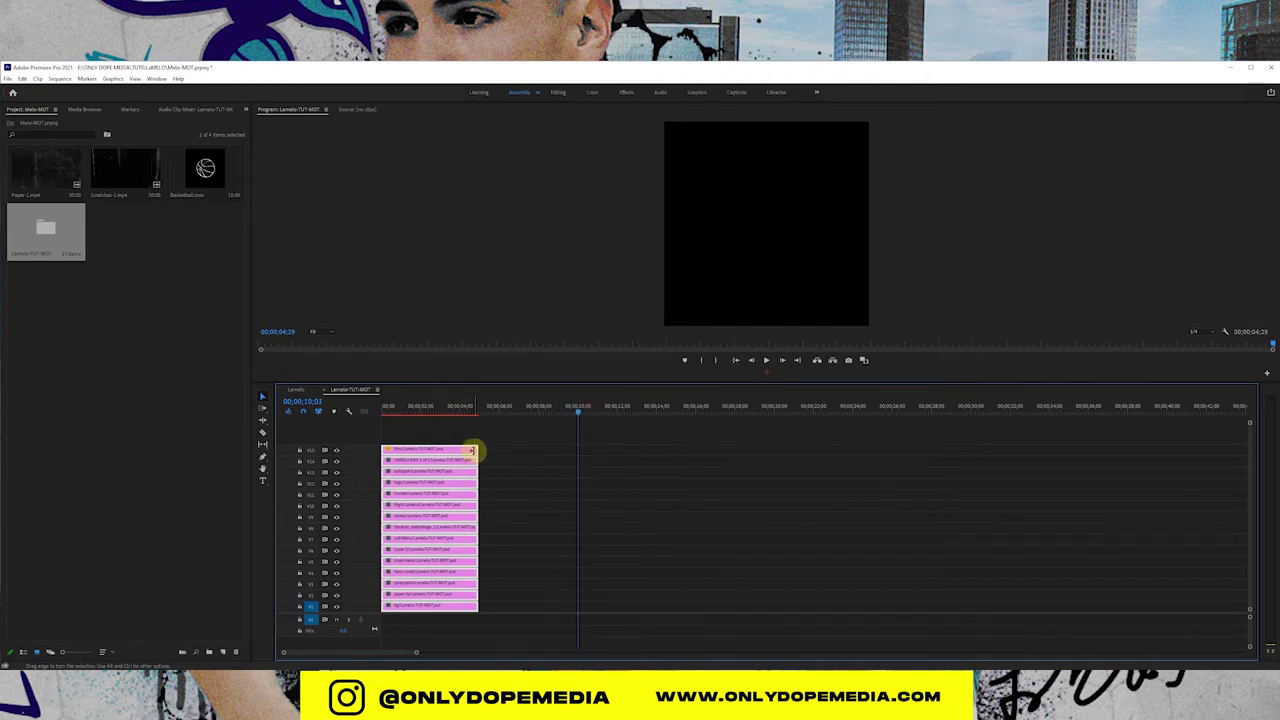
{"action": "left_click_drag", "start_coordinate": [474, 451], "coordinate": [577, 448]}
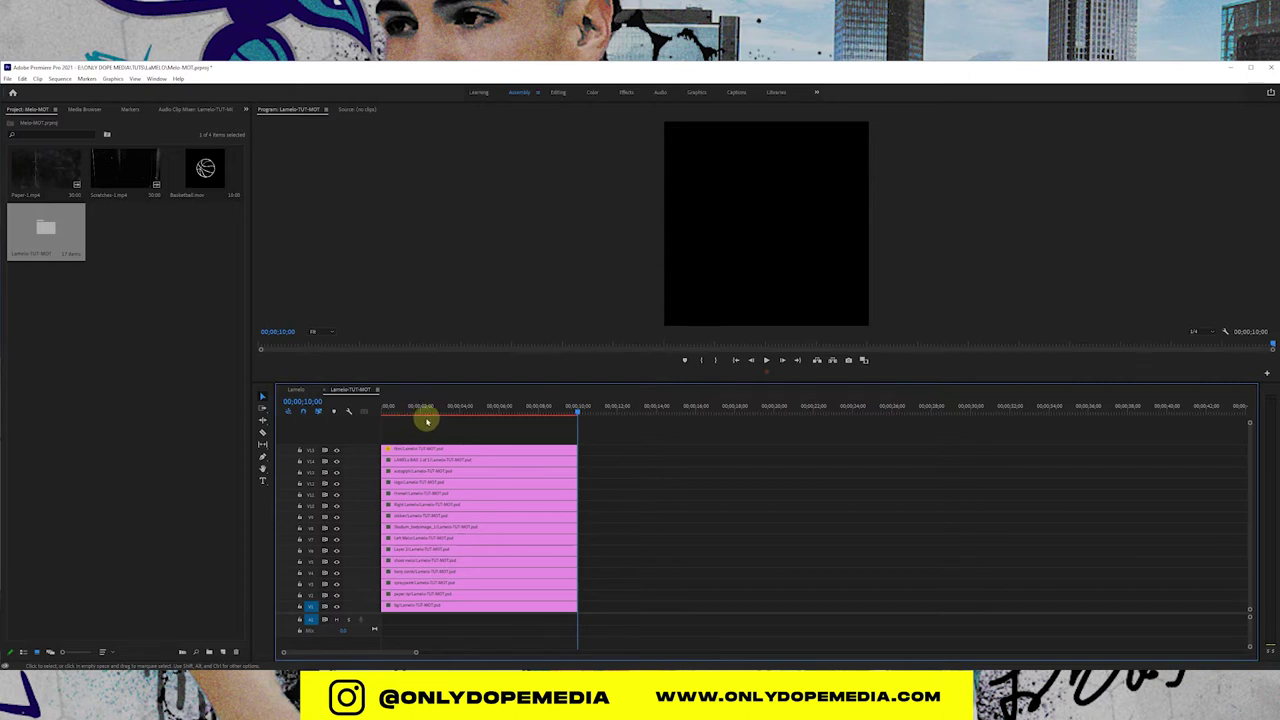
Step: Shift every layer above bg up one track, leaving an empty track above bg
{"action": "left_click", "coordinate": [433, 416]}
{"action": "left_click_drag", "start_coordinate": [463, 428], "coordinate": [464, 598]}
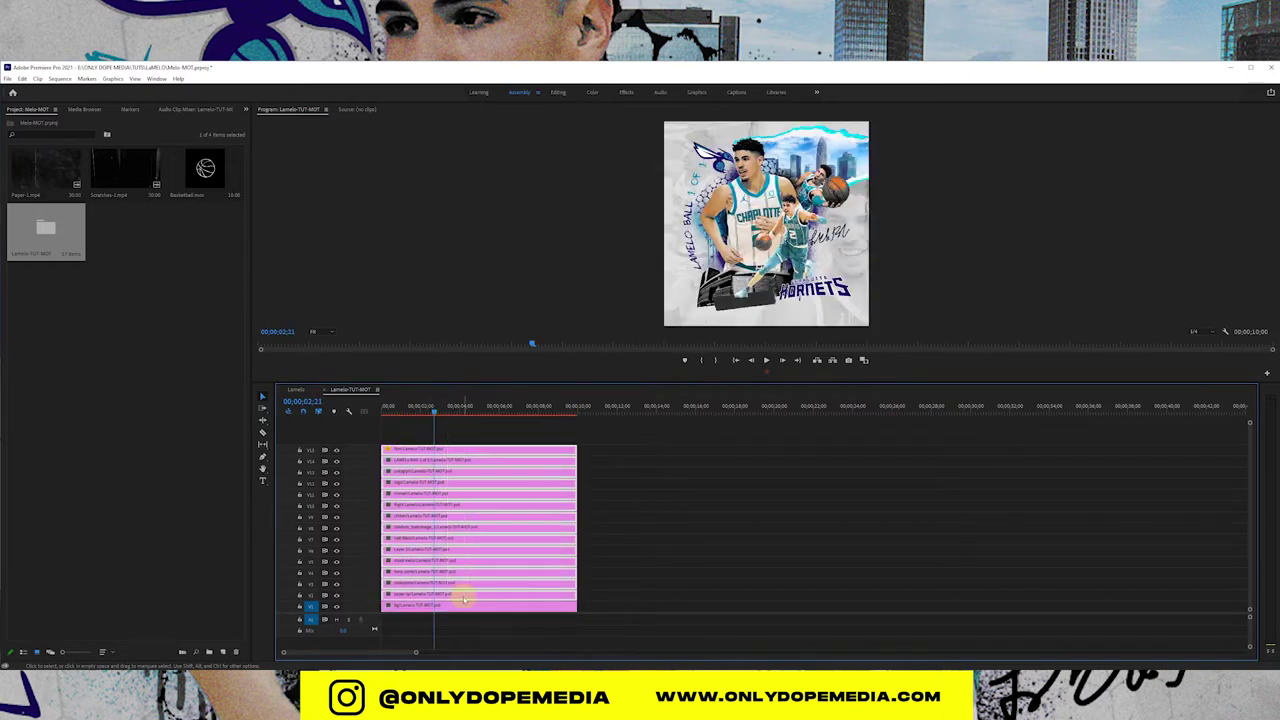
{"action": "key", "text": "alt+Up"}
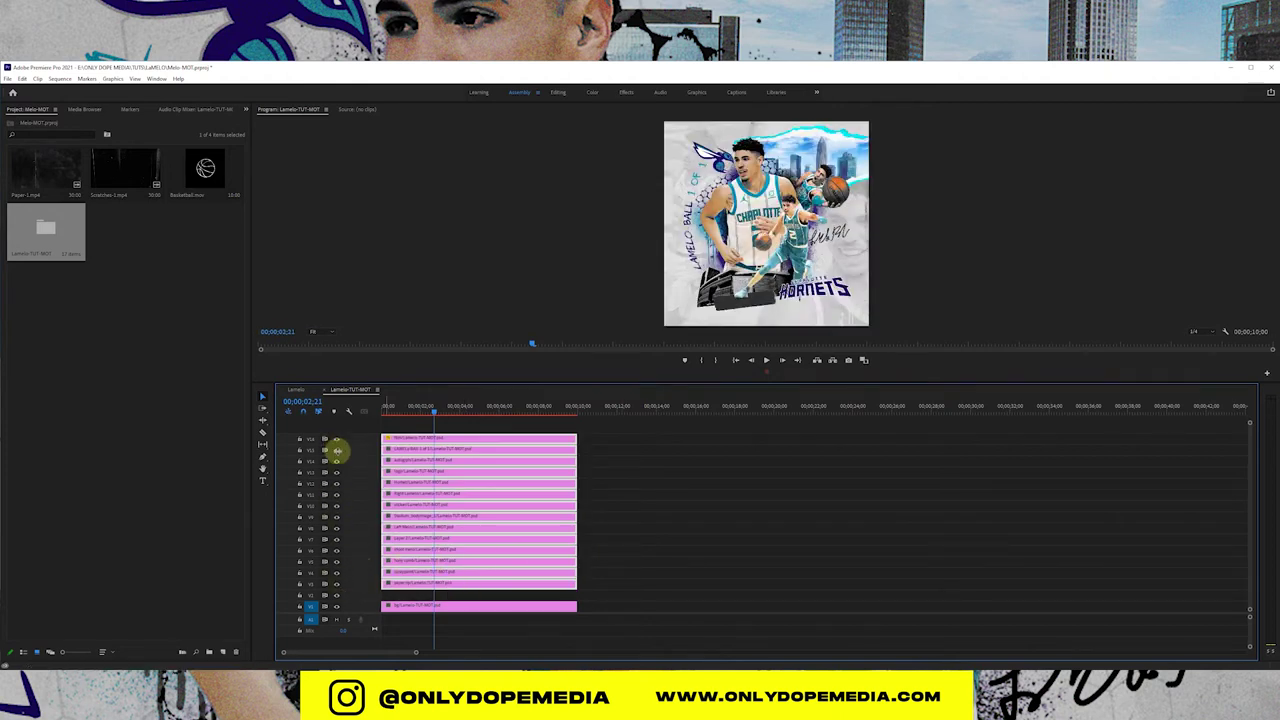
{"action": "left_click", "coordinate": [594, 581]}
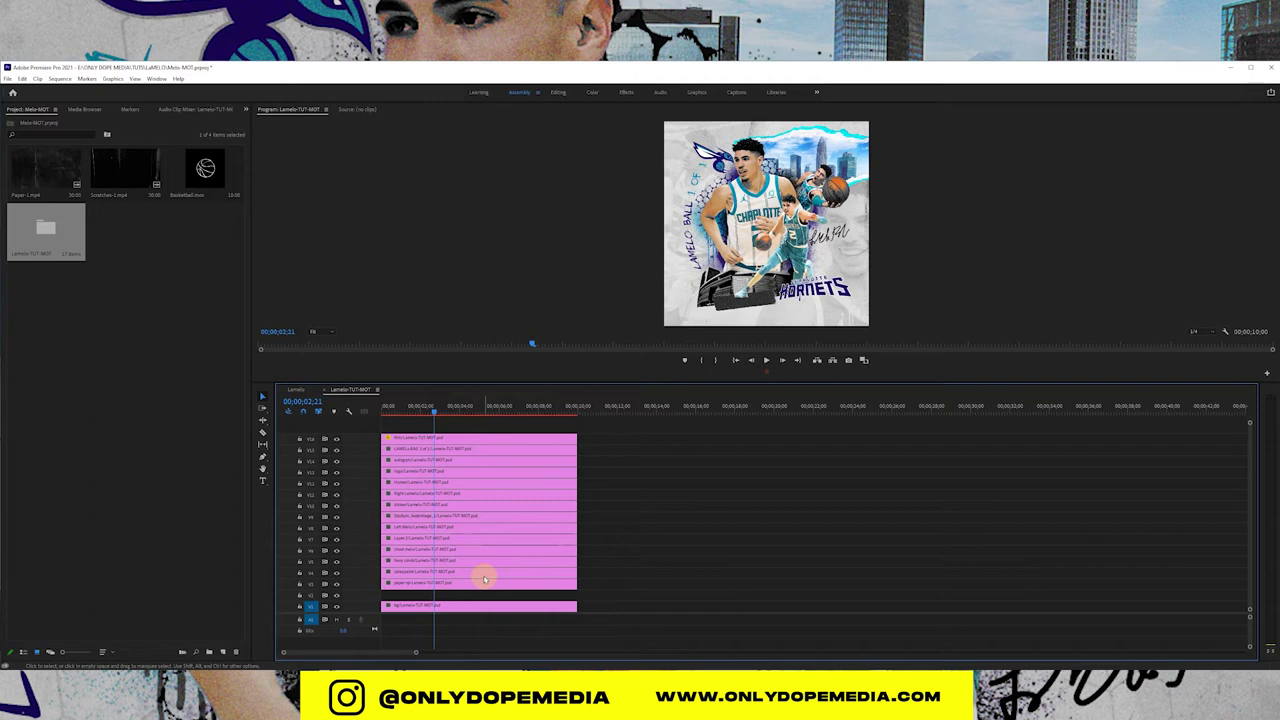
{"action": "key", "text": "equal"}
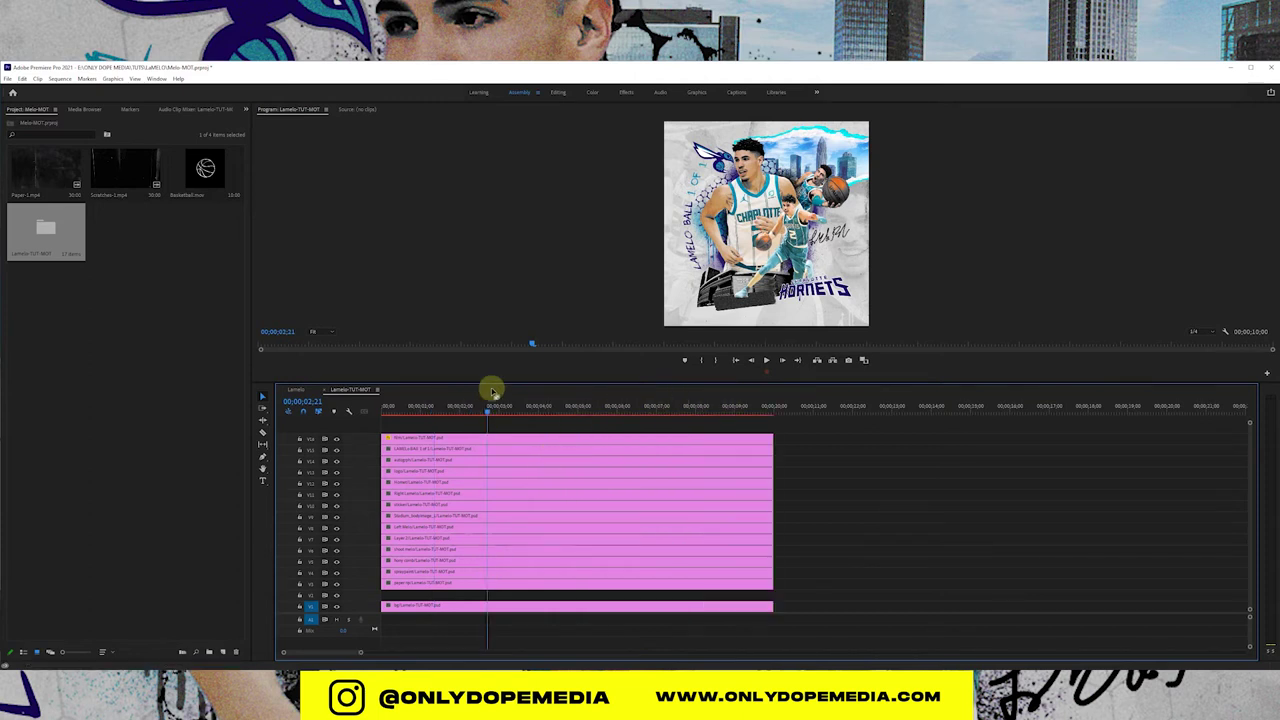
Step: Place Paper-1.mp4 on the empty track above bg and delete its audio
{"action": "left_click_drag", "start_coordinate": [494, 383], "coordinate": [491, 393]}
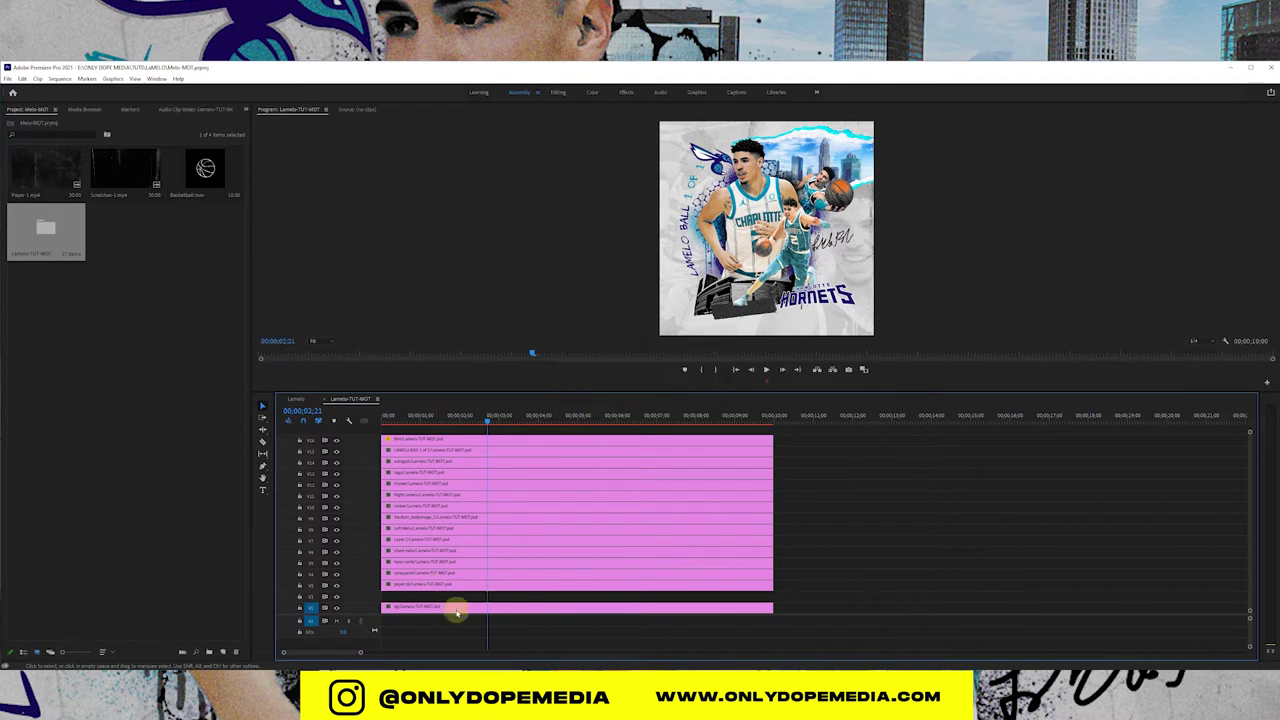
{"action": "left_click", "coordinate": [38, 172]}
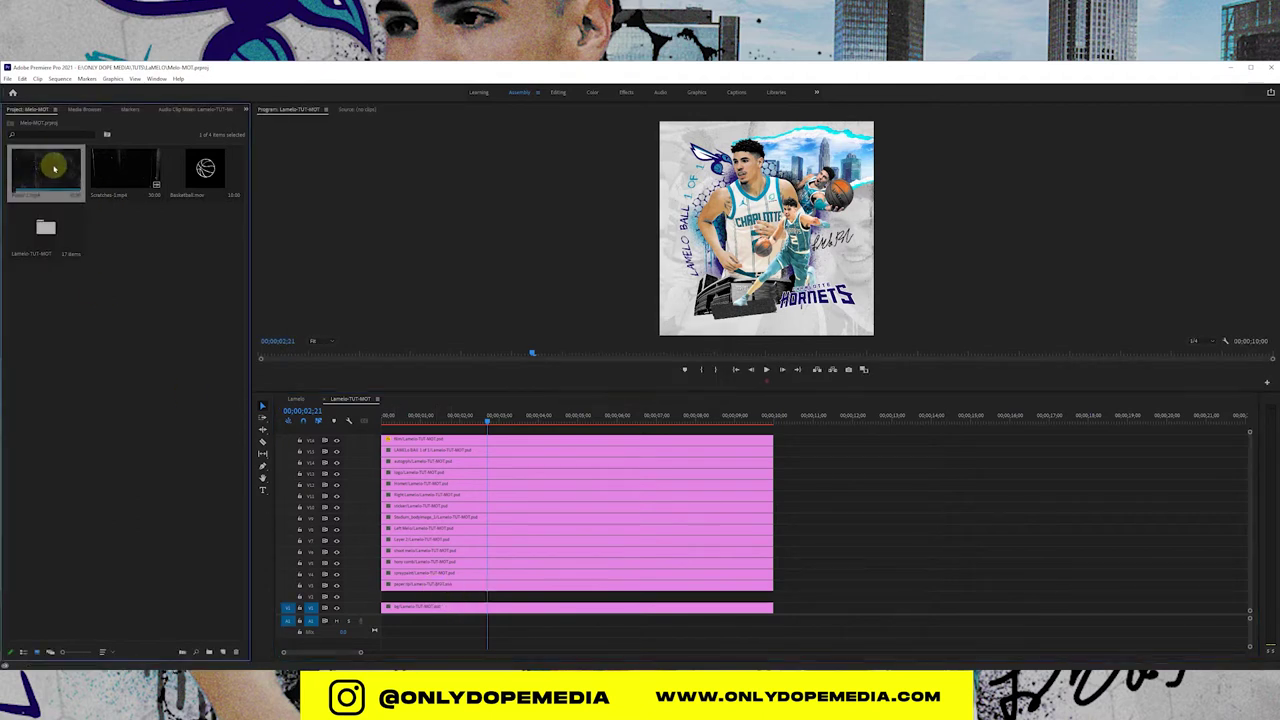
{"action": "left_click_drag", "start_coordinate": [46, 168], "coordinate": [417, 623]}
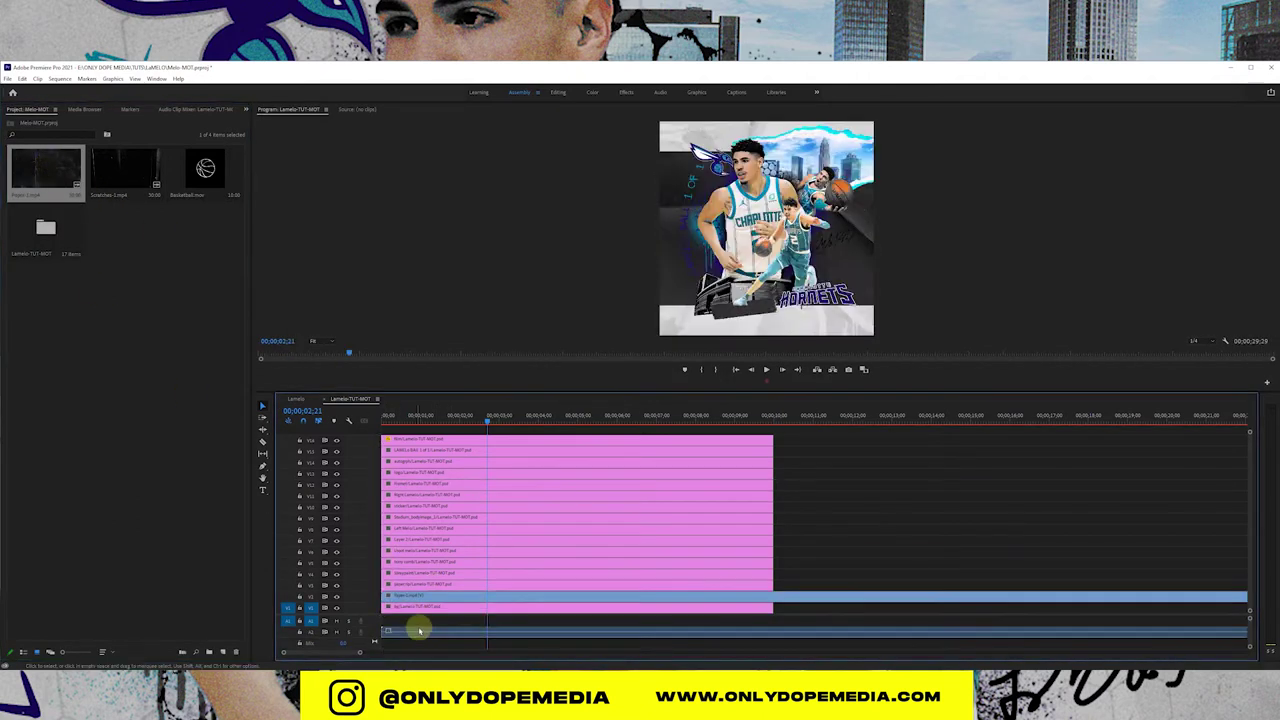
{"action": "right_click", "coordinate": [420, 630]}
{"action": "left_click", "coordinate": [436, 314]}
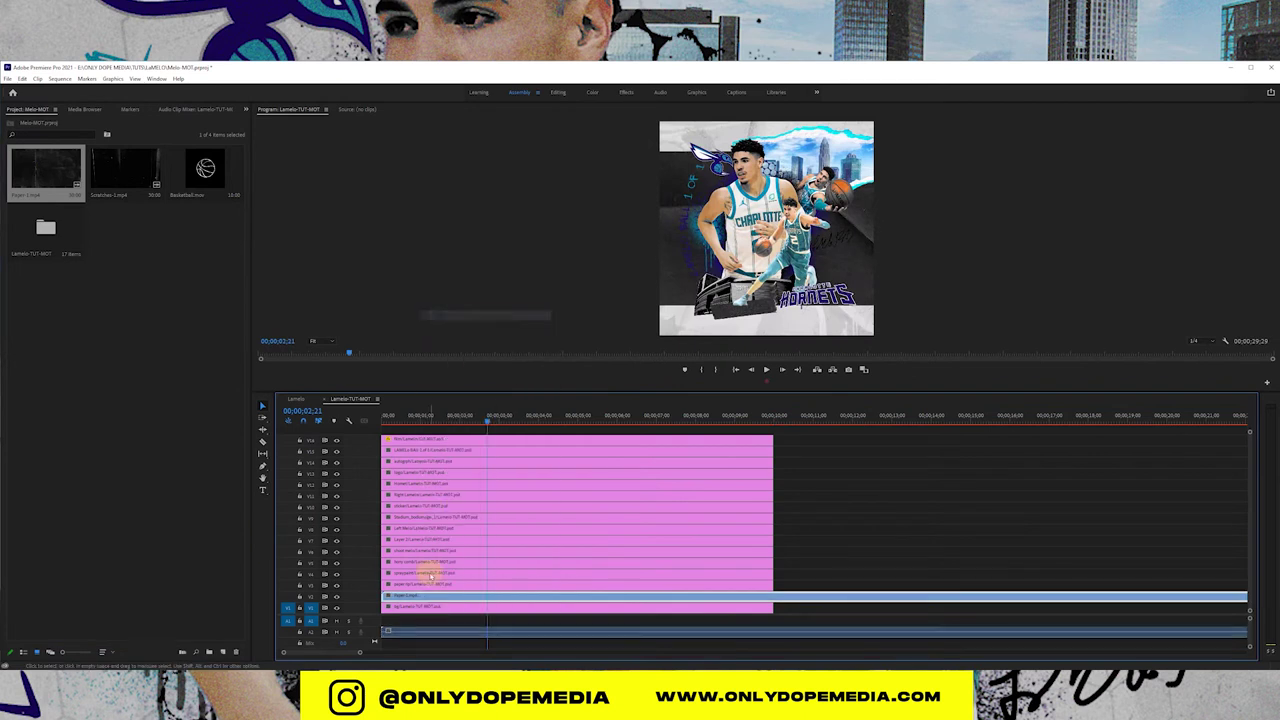
{"action": "left_click", "coordinate": [427, 628]}
{"action": "key", "text": "Delete"}
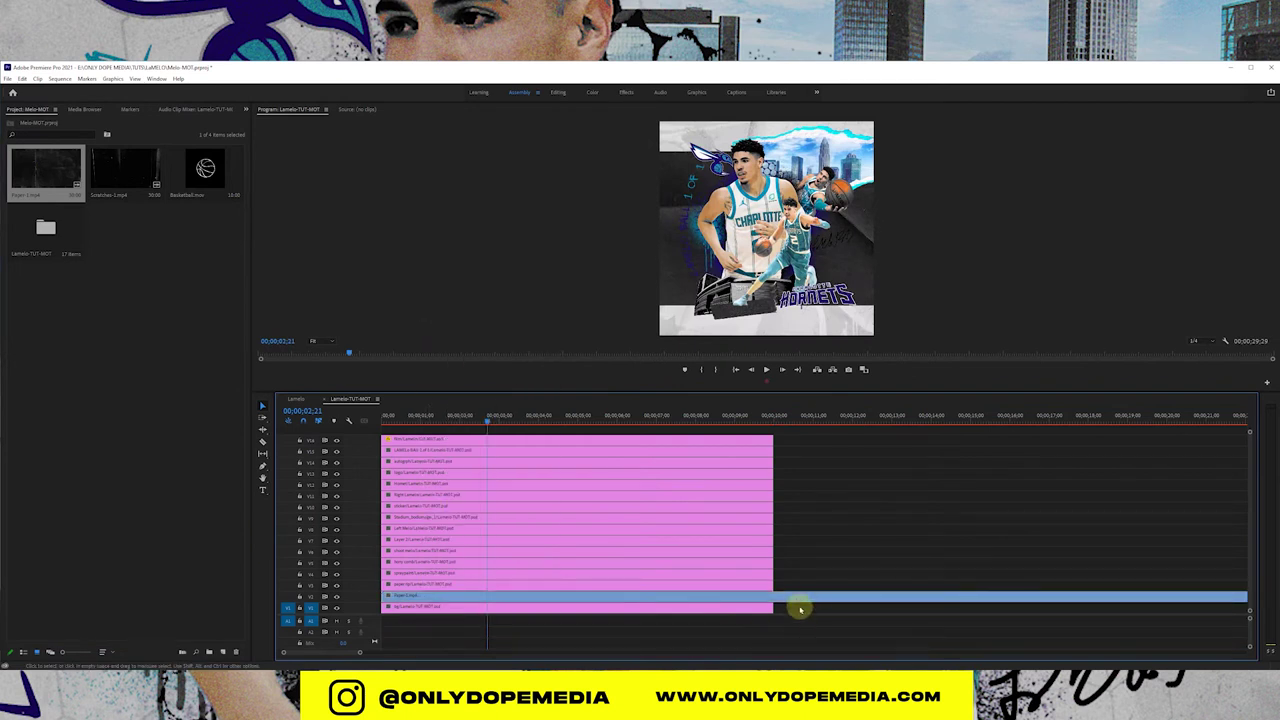
Step: Split the Paper clip at 10 seconds and delete the leftover piece
{"action": "left_click", "coordinate": [772, 414]}
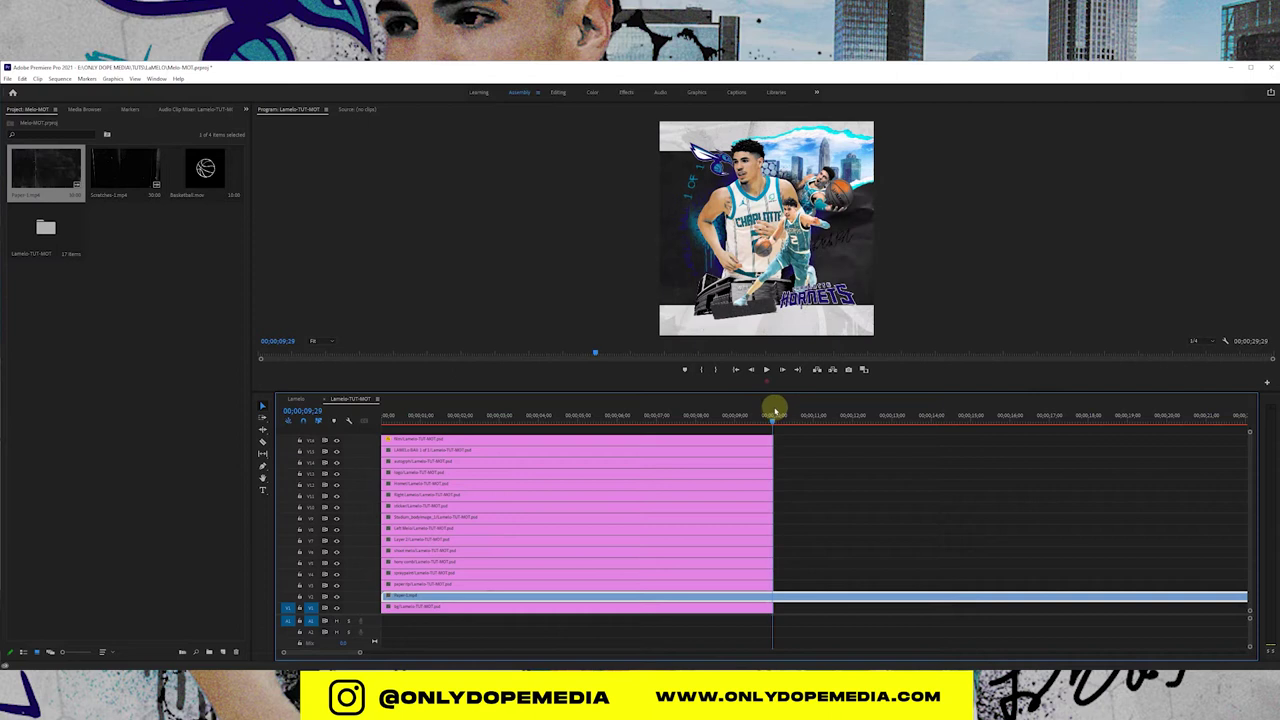
{"action": "left_click", "coordinate": [774, 413]}
{"action": "key", "text": "ctrl+k"}
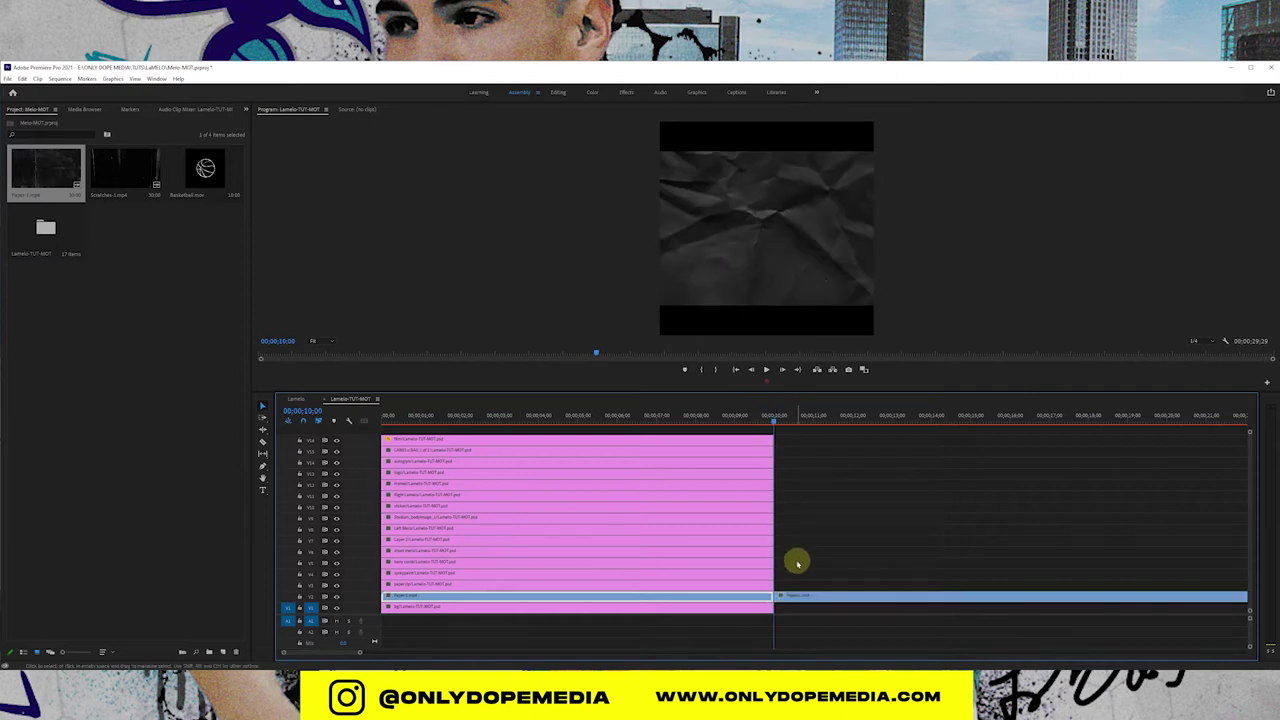
{"action": "left_click", "coordinate": [797, 597]}
{"action": "key", "text": "Delete"}
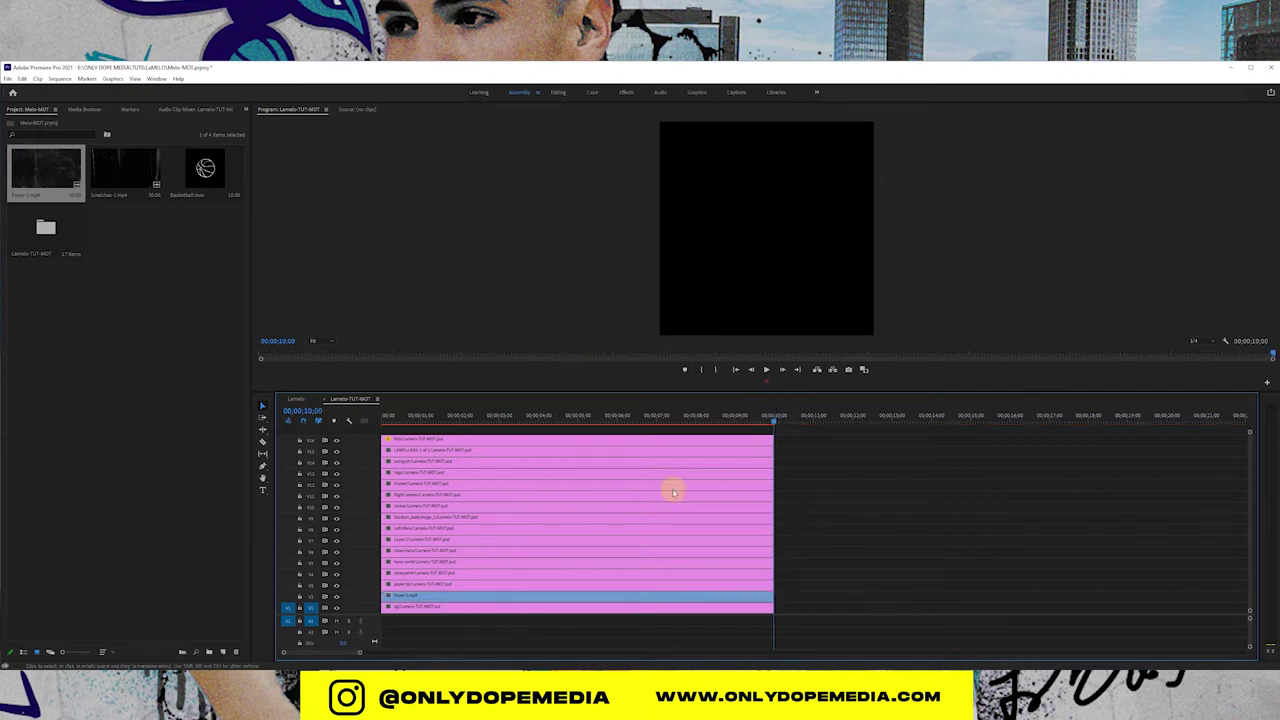
{"action": "left_click", "coordinate": [604, 414]}
Step: In the Editing workspace, scale the Paper clip up until it fills the frame
{"action": "left_click", "coordinate": [563, 598]}
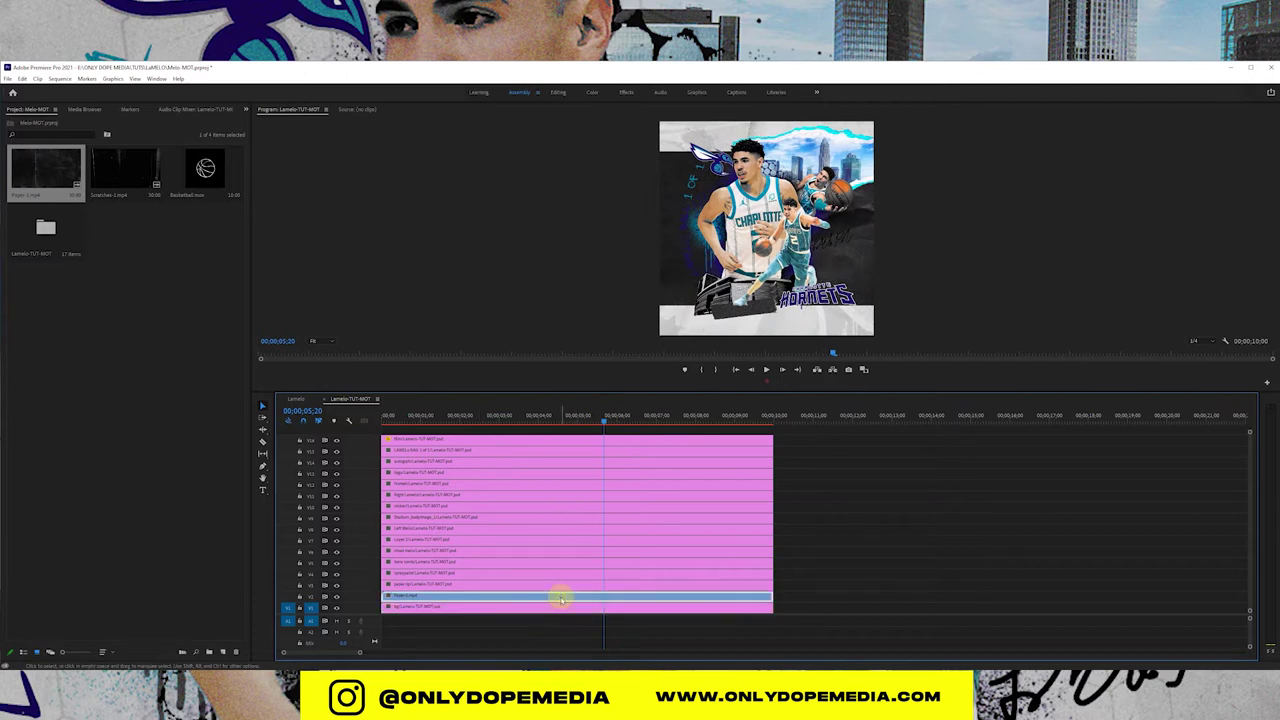
{"action": "left_click", "coordinate": [559, 92]}
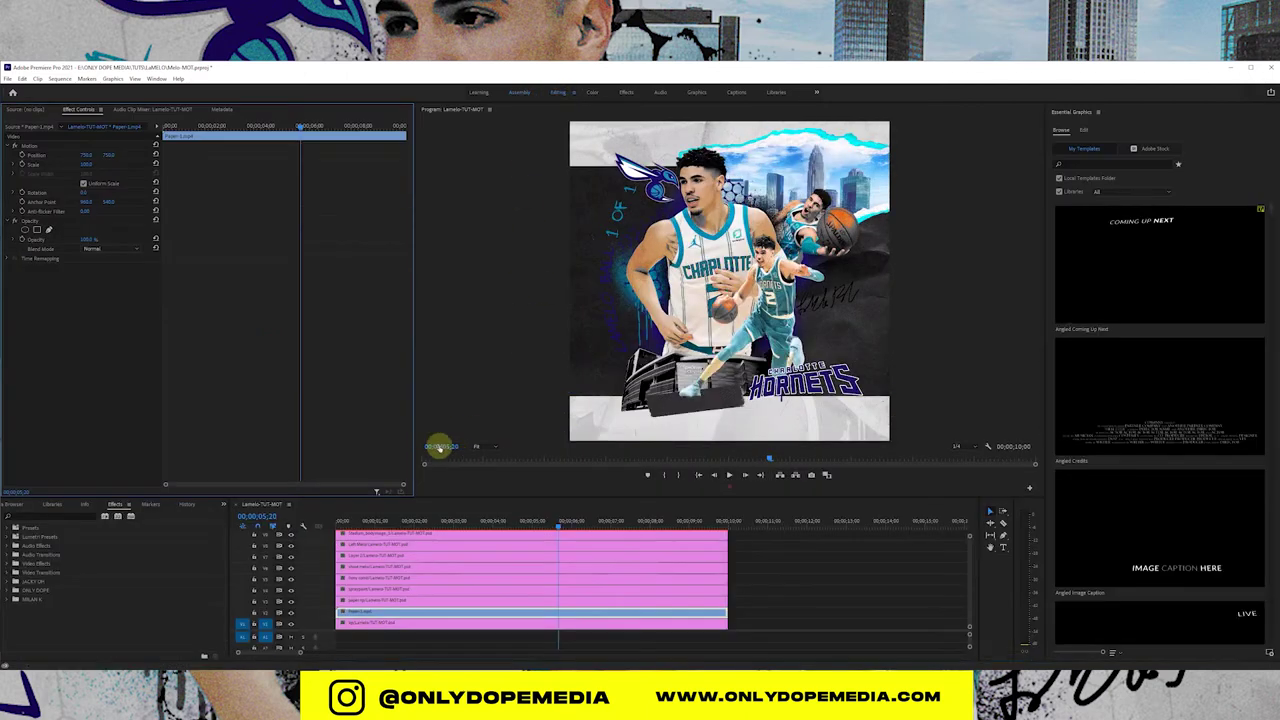
{"action": "left_click_drag", "start_coordinate": [87, 165], "coordinate": [110, 165]}
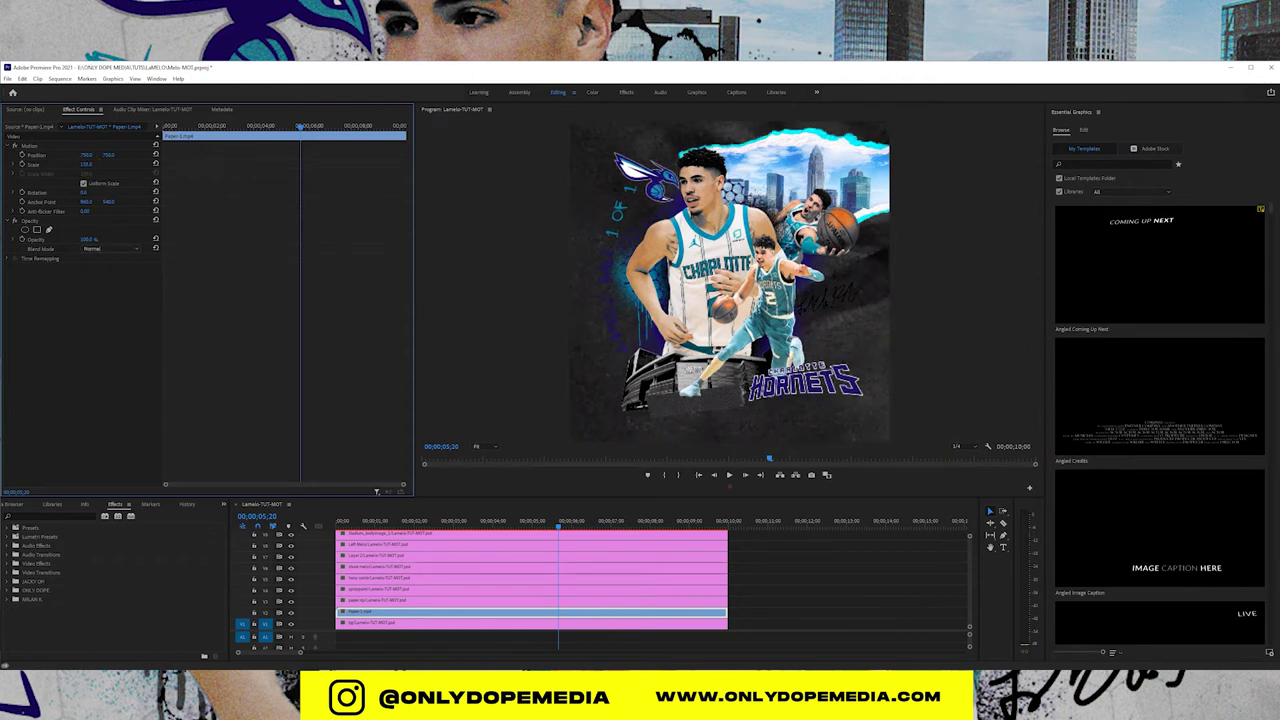
Step: Search Effects for 'inv' and apply Invert to the Paper clip
{"action": "left_click", "coordinate": [18, 516]}
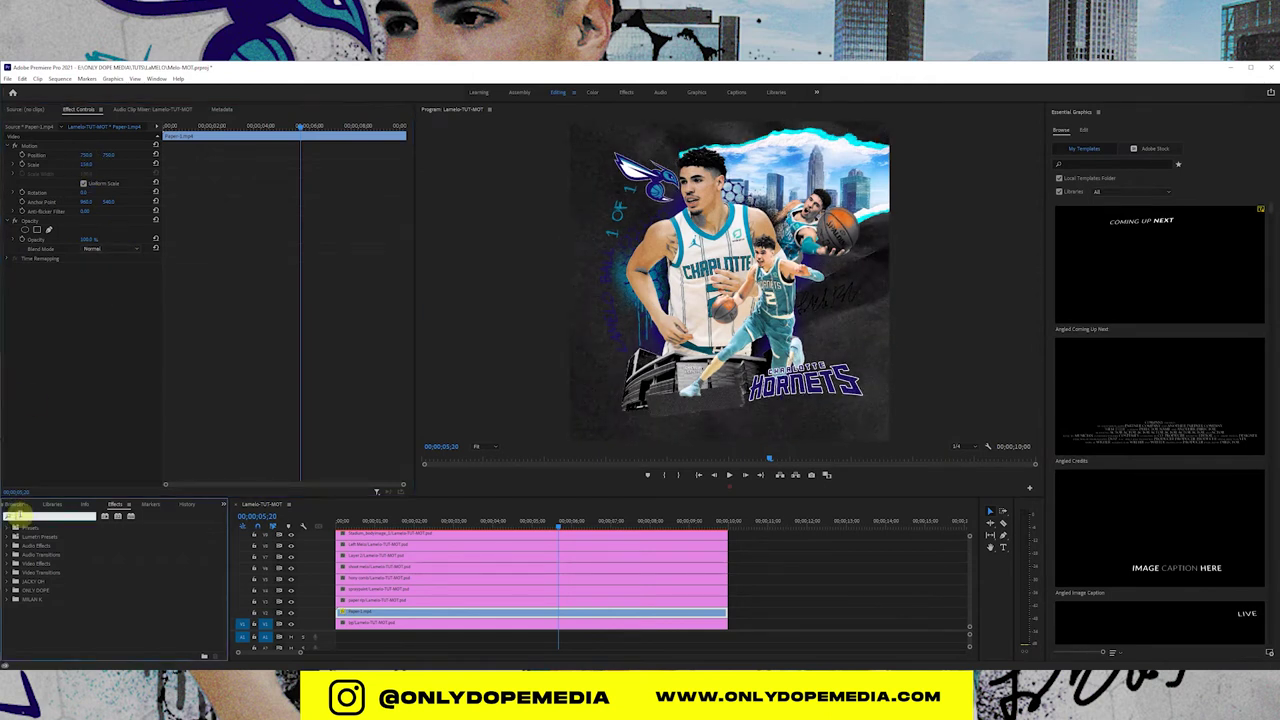
{"action": "type", "text": "inv"}
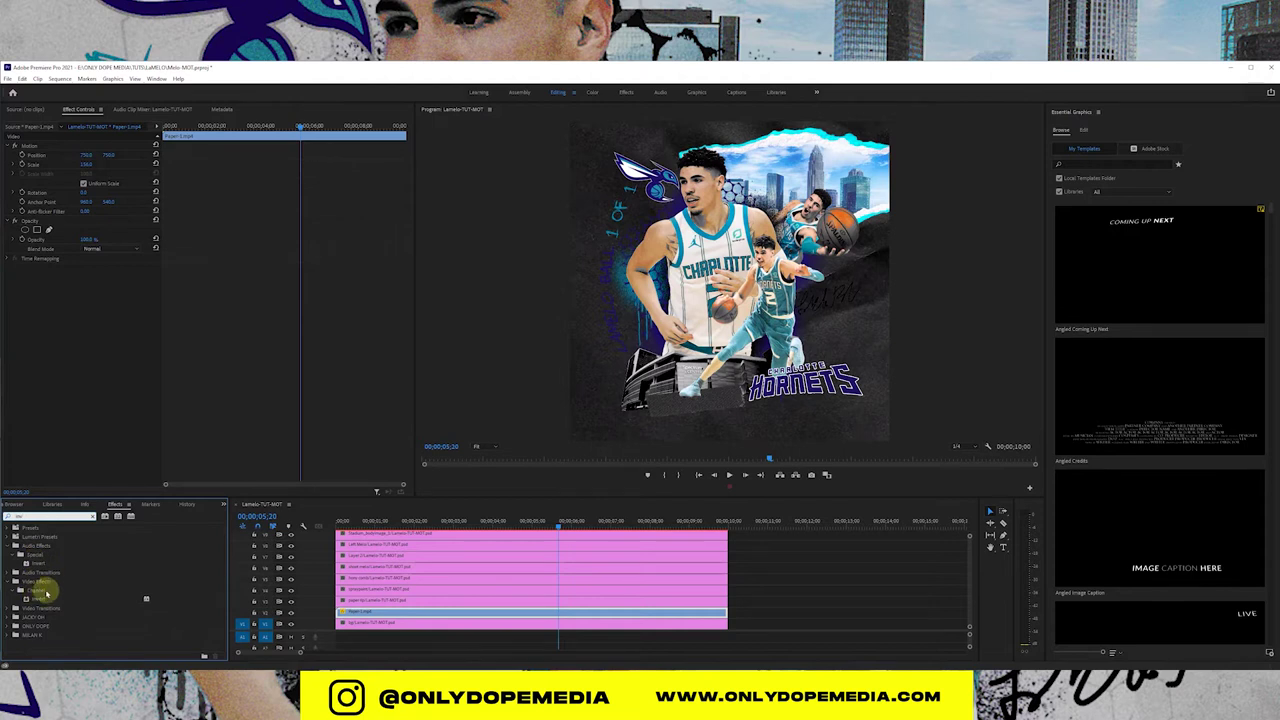
{"action": "left_click_drag", "start_coordinate": [36, 597], "coordinate": [98, 336]}
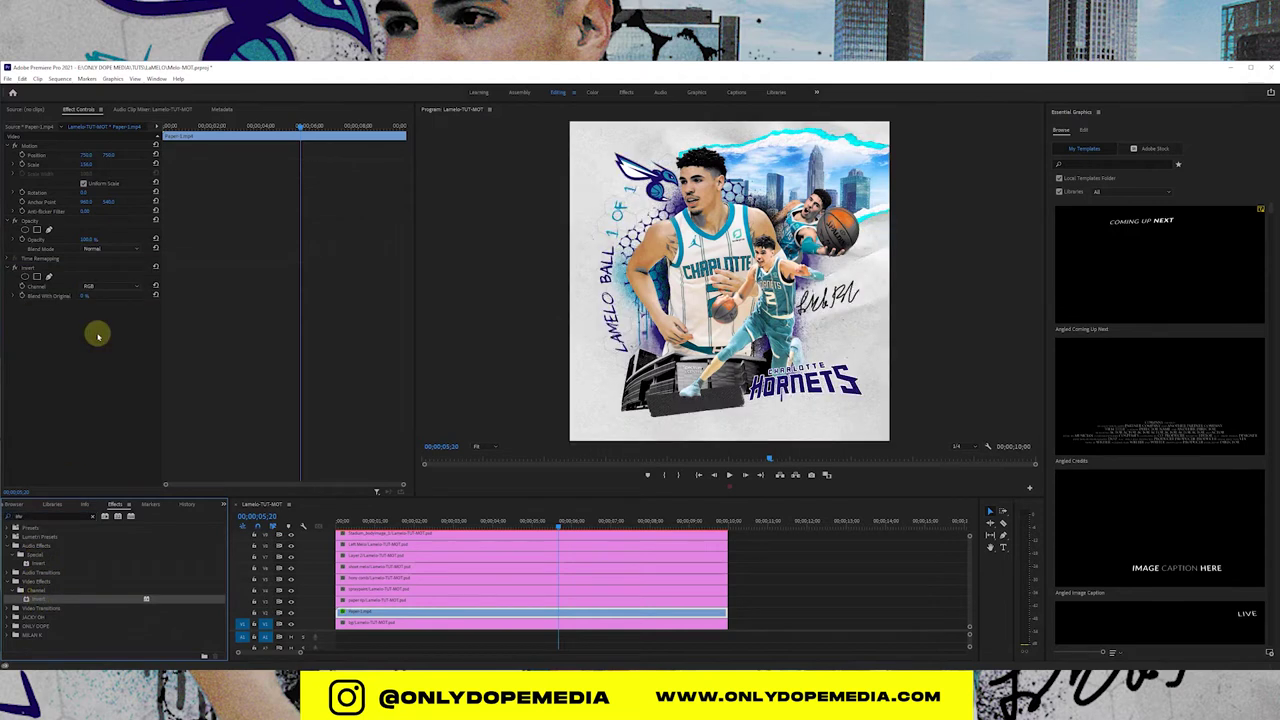
Step: Try Overlay, then set the paper's Opacity blend mode to Soft Light and preview playback
{"action": "left_click", "coordinate": [336, 522]}
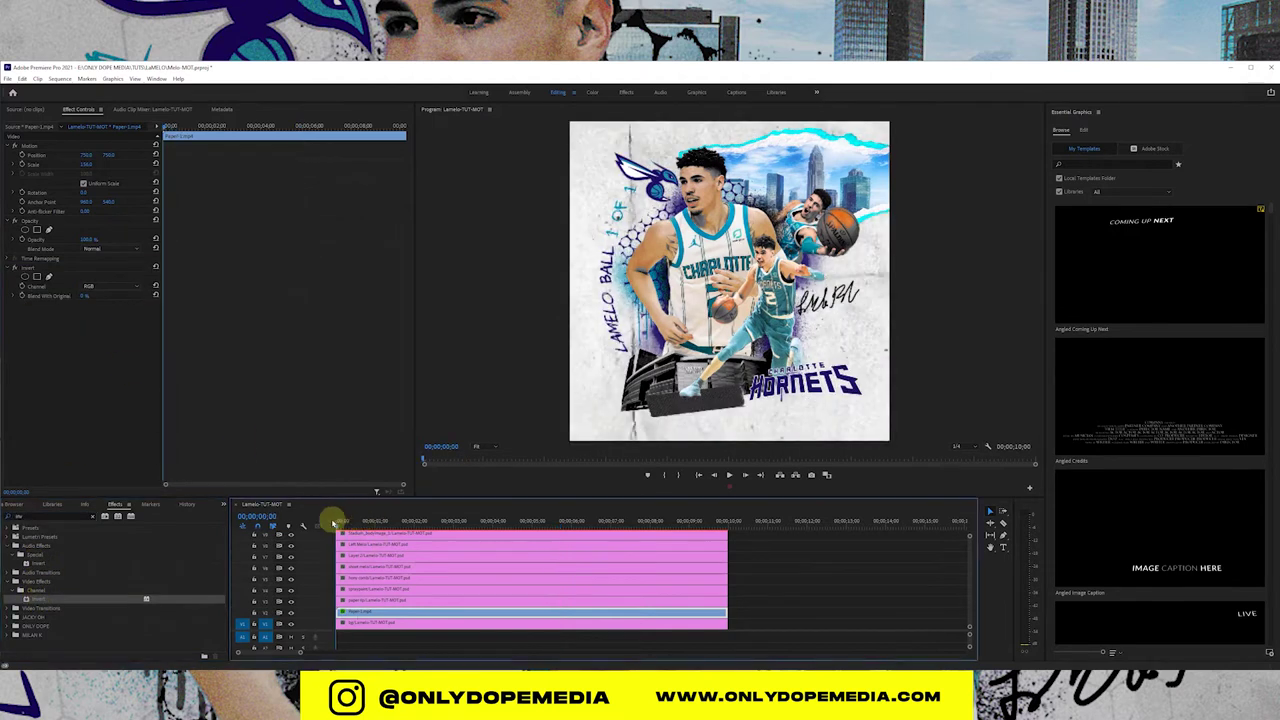
{"action": "key", "text": "space"}
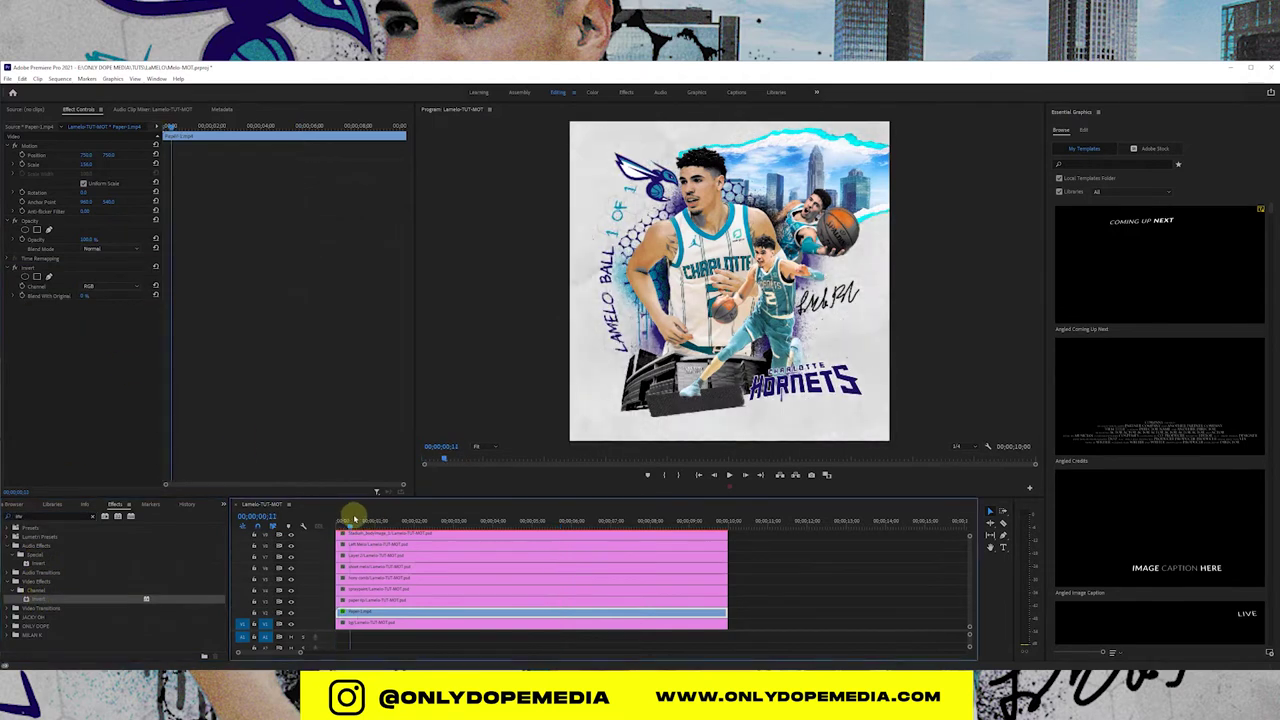
{"action": "left_click", "coordinate": [101, 250]}
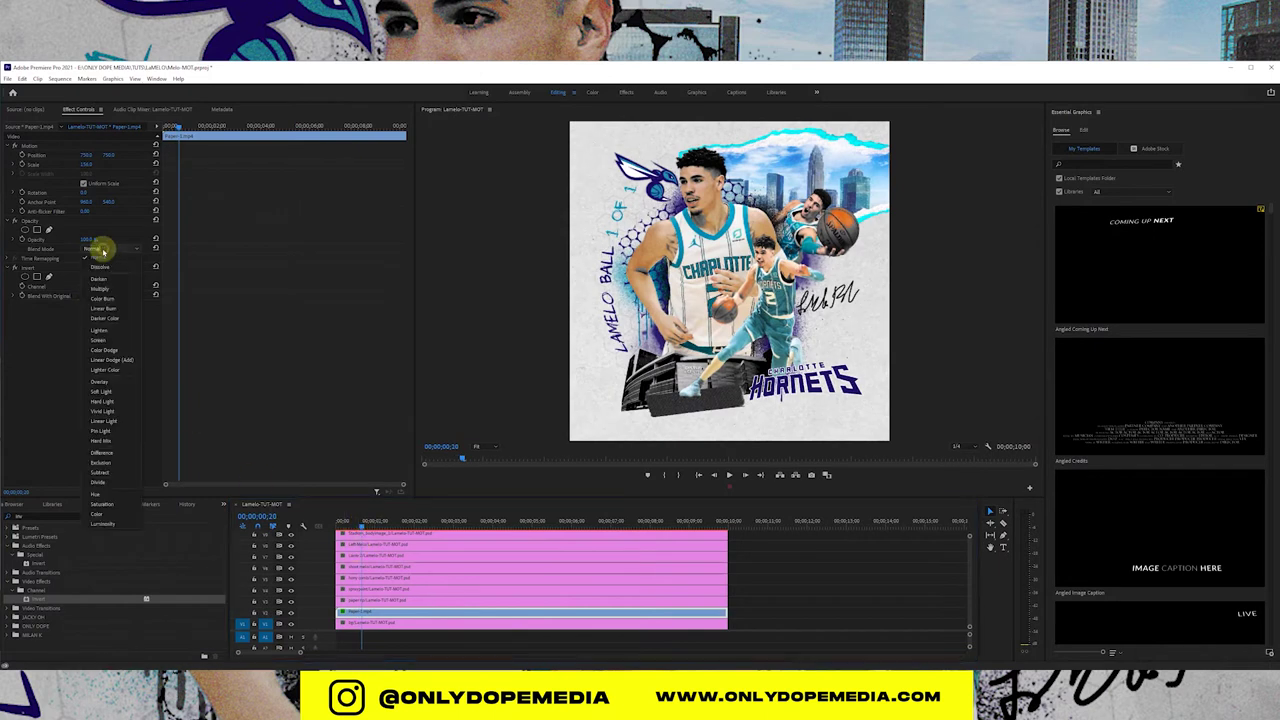
{"action": "left_click", "coordinate": [101, 383]}
{"action": "left_click_drag", "start_coordinate": [350, 519], "coordinate": [375, 516]}
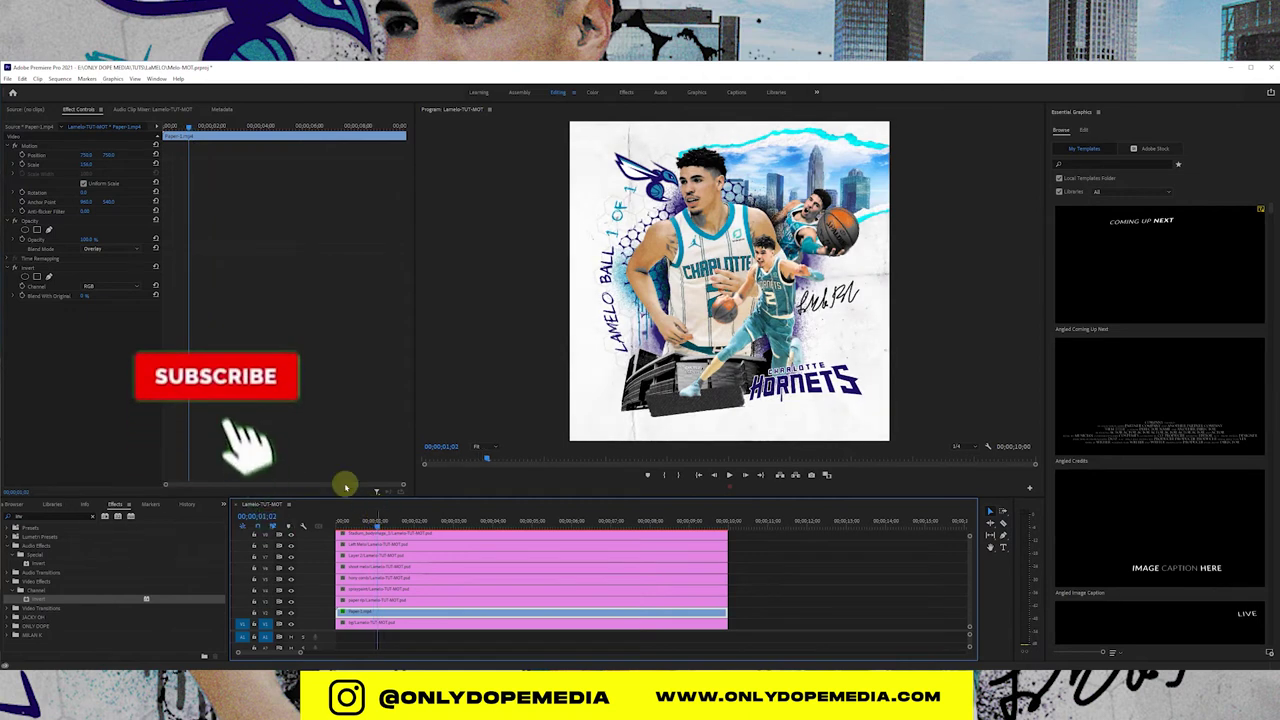
{"action": "left_click", "coordinate": [97, 249]}
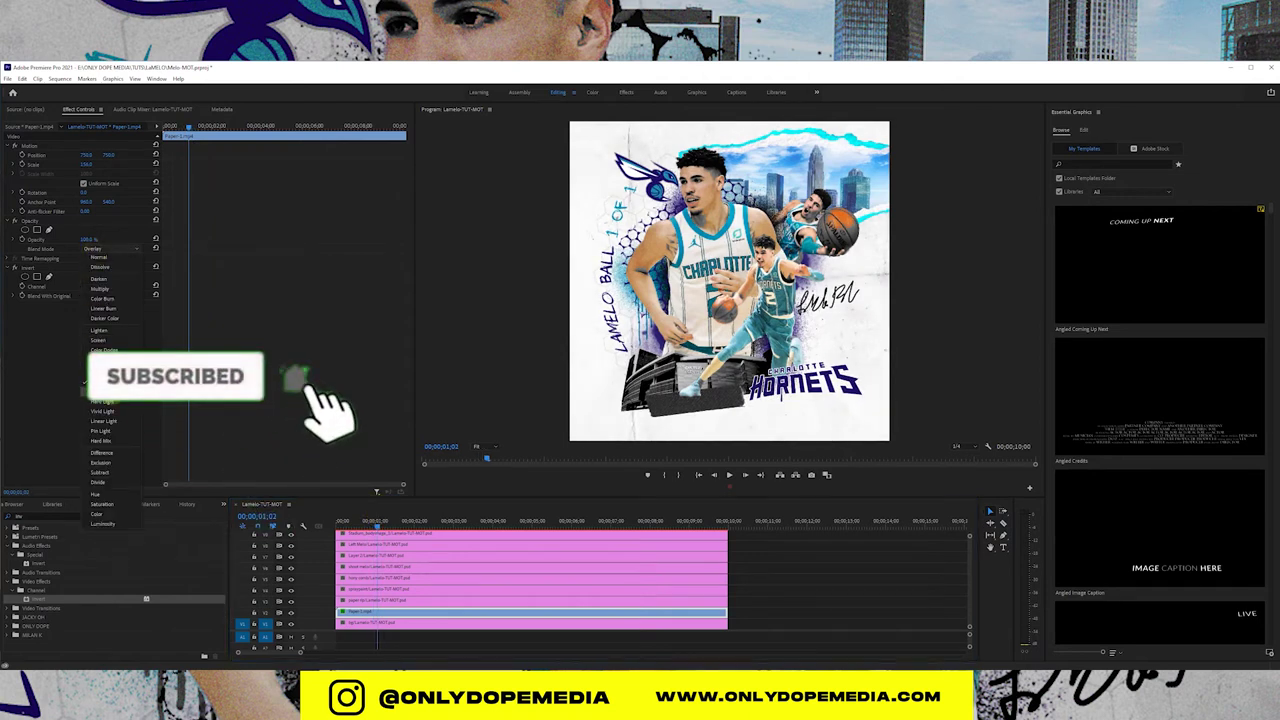
{"action": "left_click", "coordinate": [104, 392]}
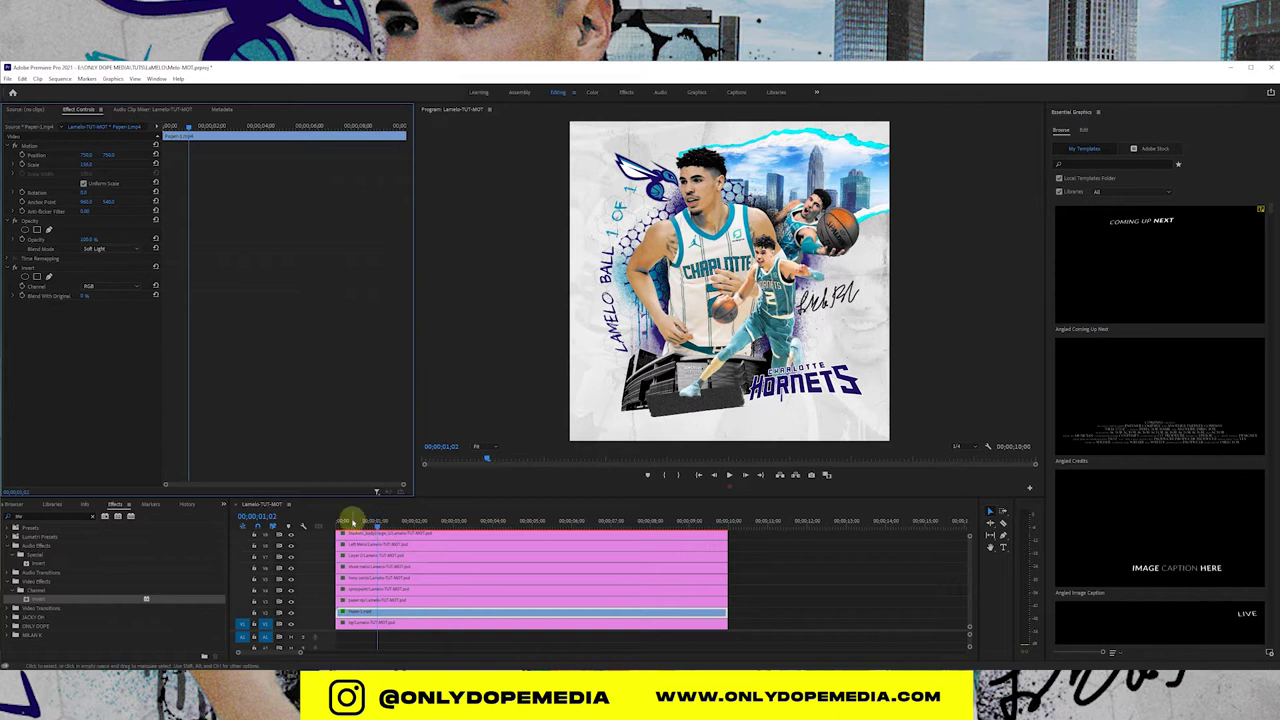
{"action": "key", "text": "space"}
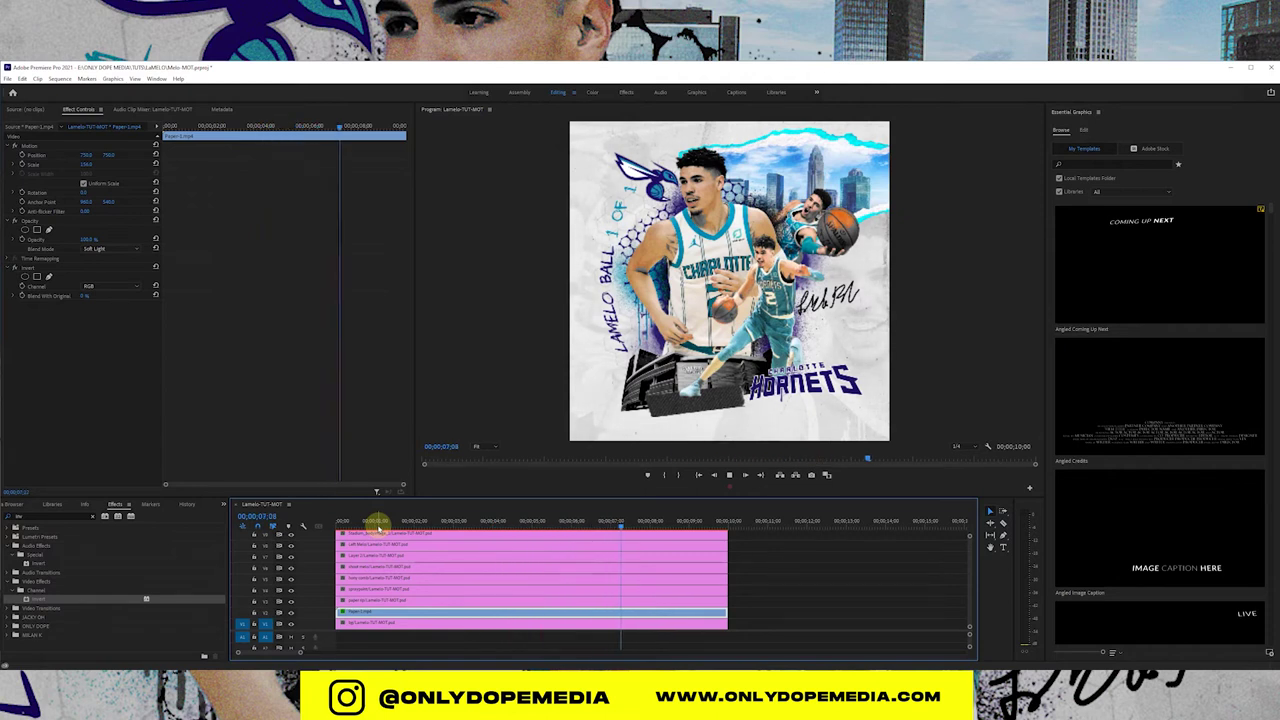
{"action": "key", "text": "space"}
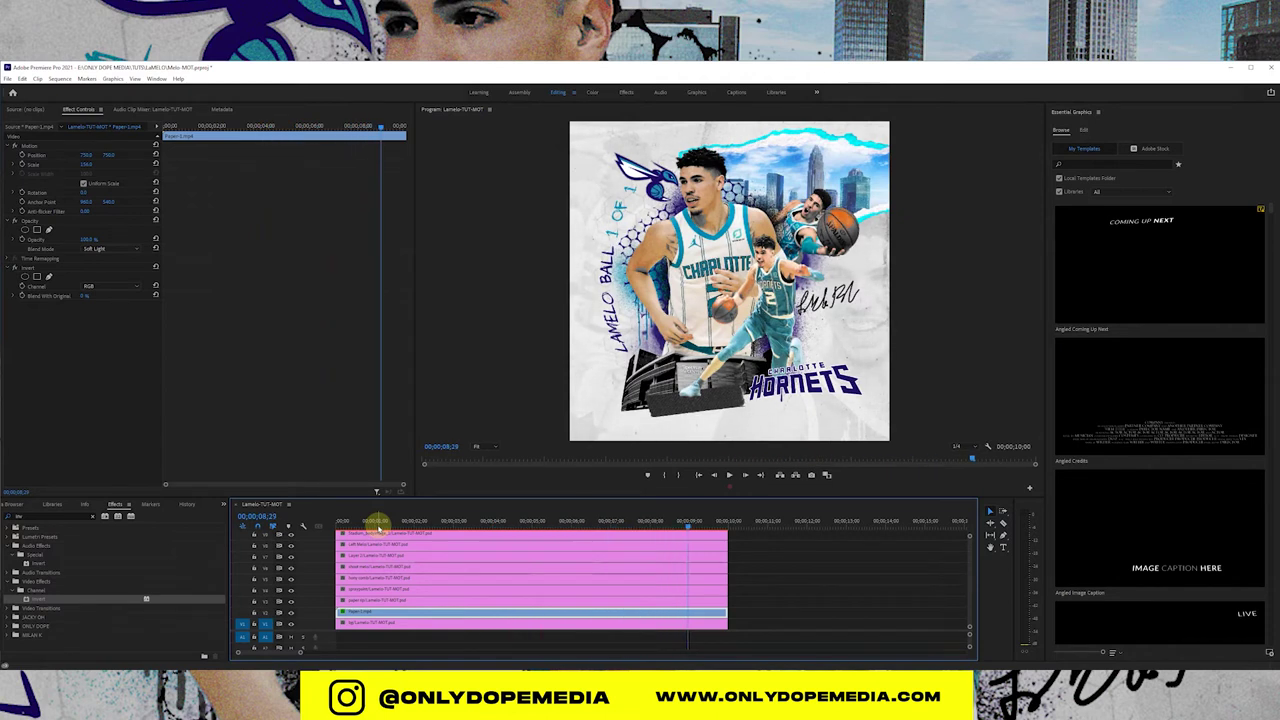
Step: In the Assembly workspace, select all clips and replace them with an After Effects composition
{"action": "left_click", "coordinate": [520, 93]}
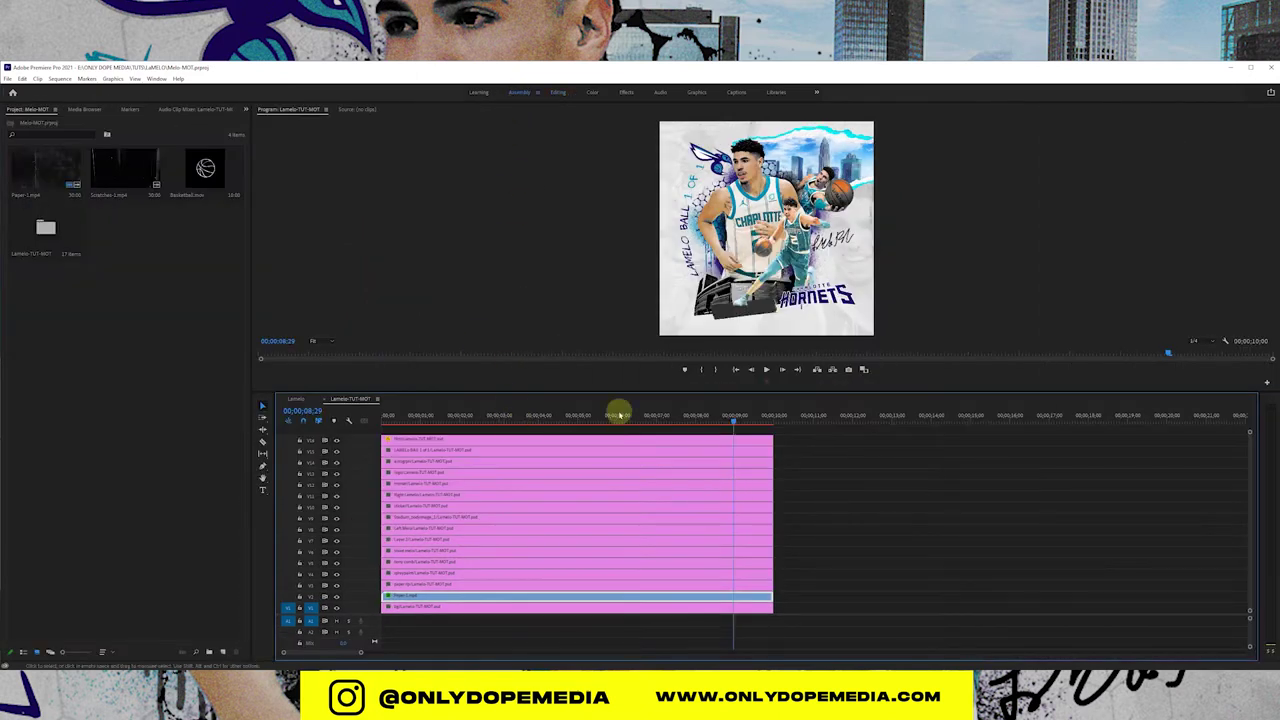
{"action": "left_click_drag", "start_coordinate": [616, 391], "coordinate": [614, 386]}
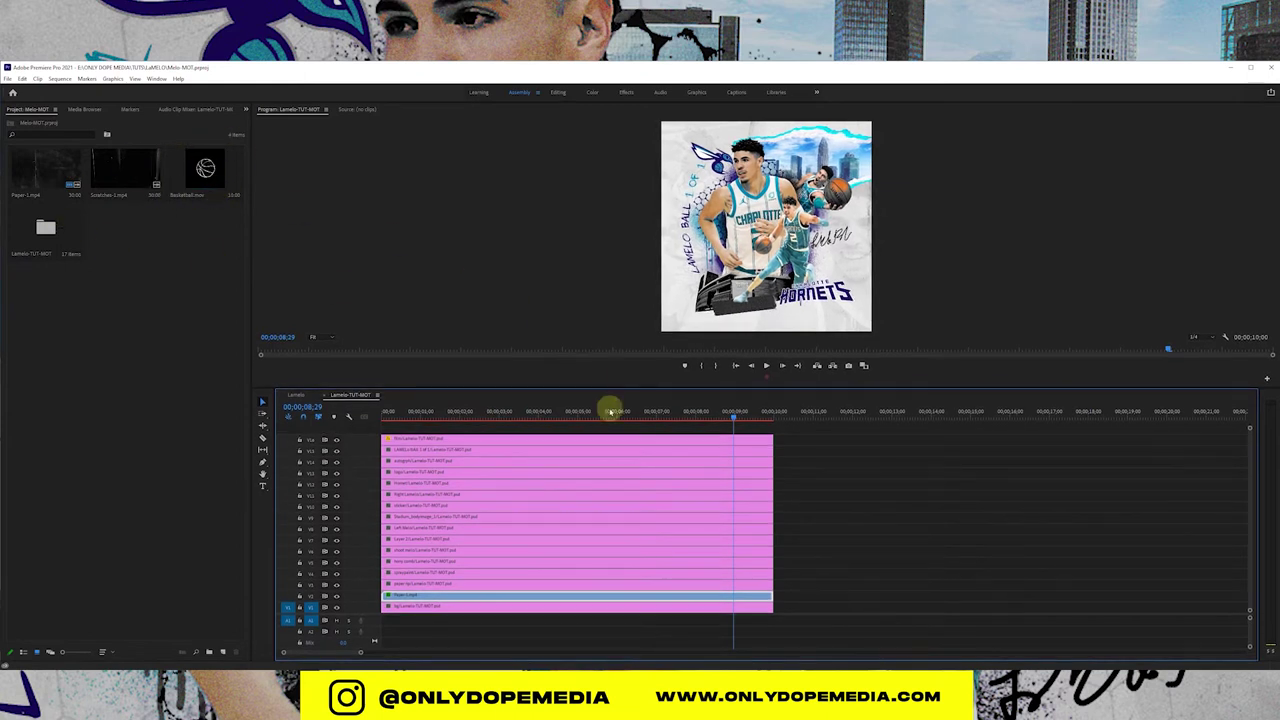
{"action": "left_click_drag", "start_coordinate": [791, 617], "coordinate": [523, 434]}
{"action": "right_click", "coordinate": [517, 436]}
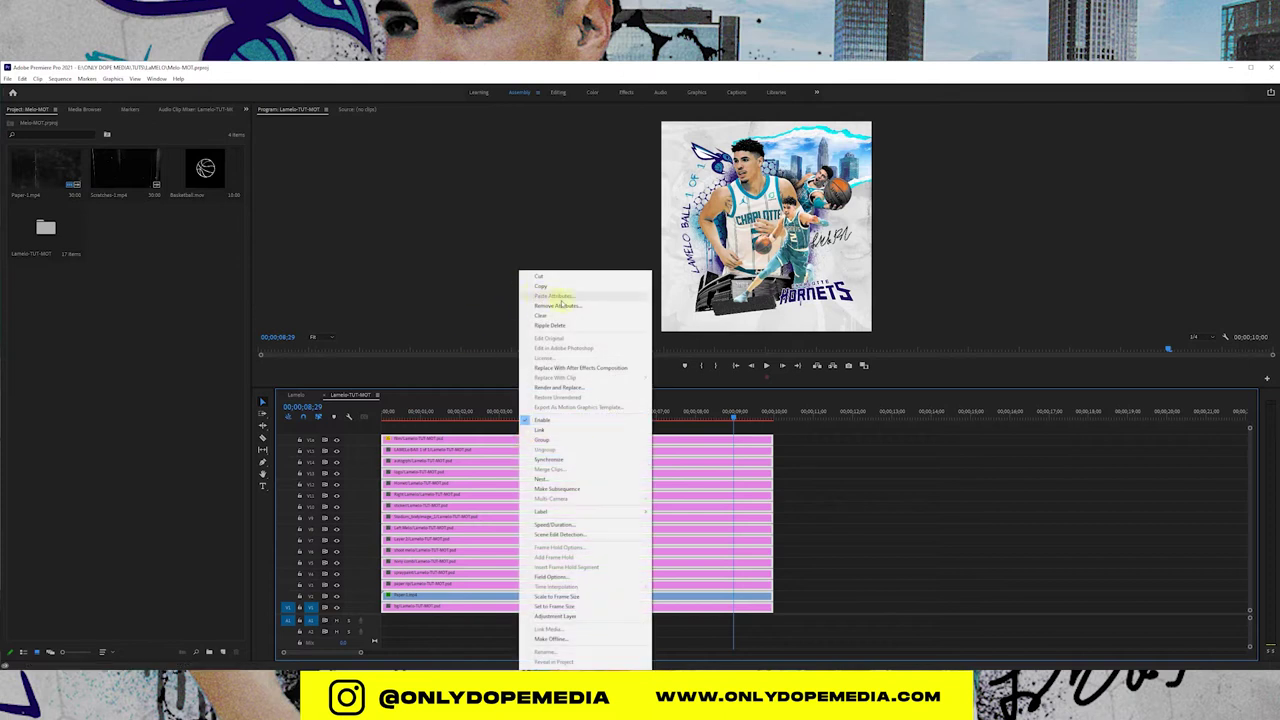
{"action": "left_click", "coordinate": [582, 368]}
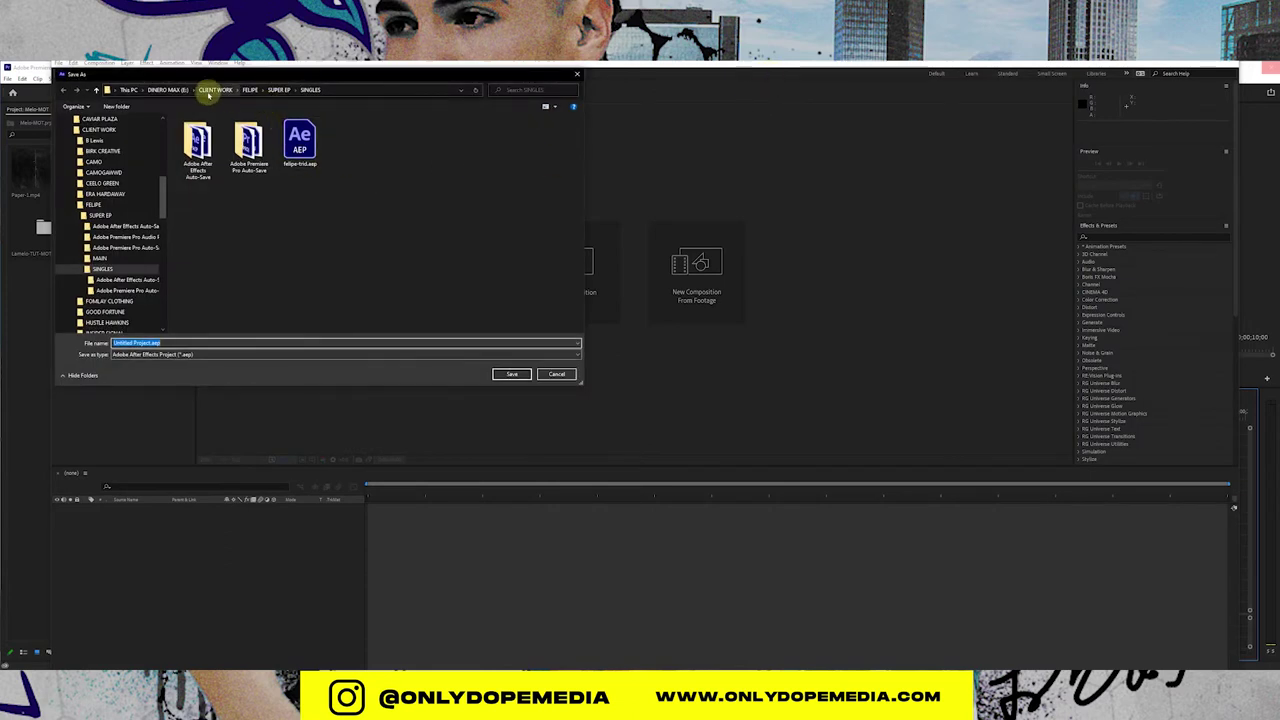
Step: Save the project as melo-AE in DINERO MAX > ONLY DOPE MEDIA > TUTS > LaMELO
{"action": "left_click", "coordinate": [168, 89]}
{"action": "double_click", "coordinate": [197, 218]}
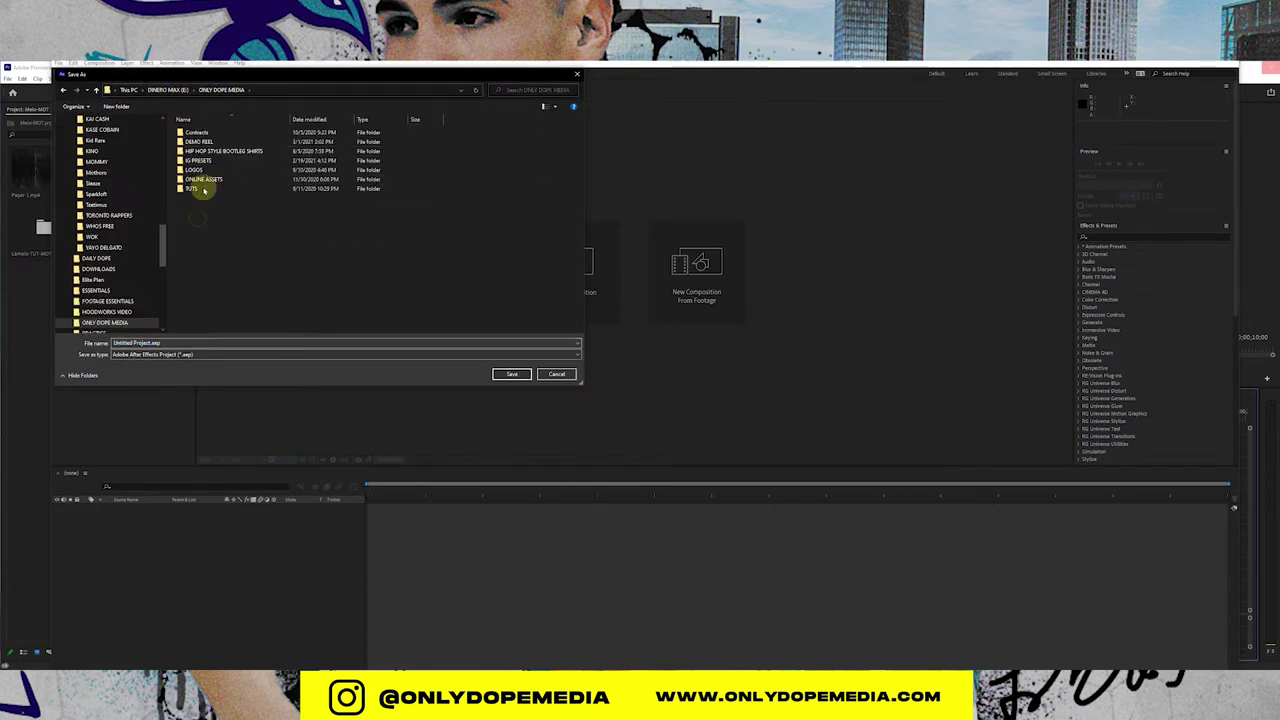
{"action": "double_click", "coordinate": [200, 187]}
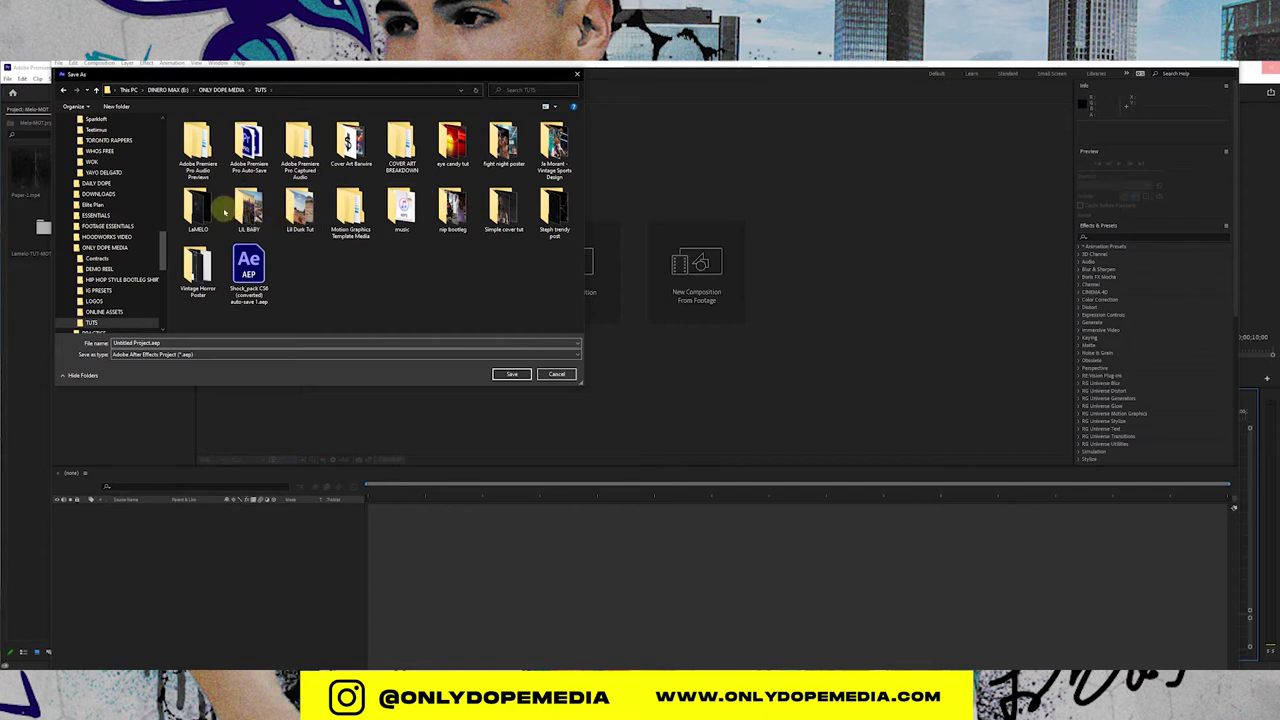
{"action": "double_click", "coordinate": [200, 207]}
{"action": "left_click", "coordinate": [175, 343]}
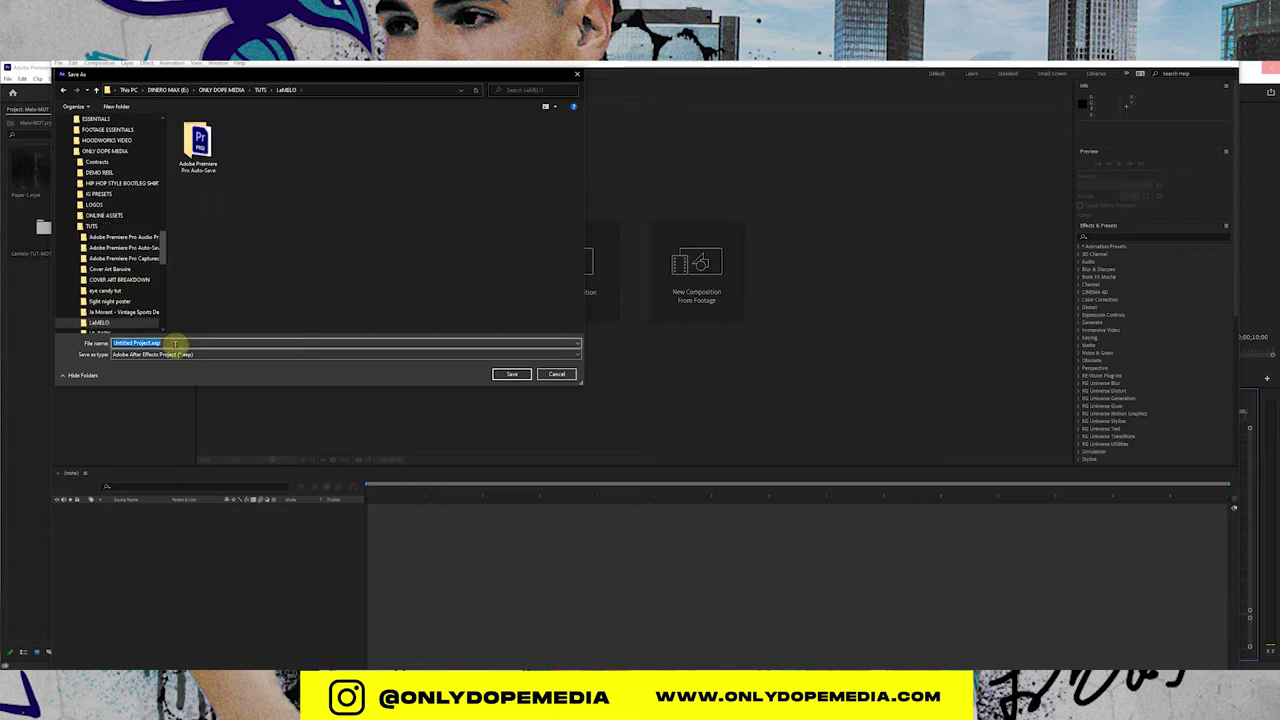
{"action": "type", "text": "melo-AE"}
{"action": "key", "text": "Return"}
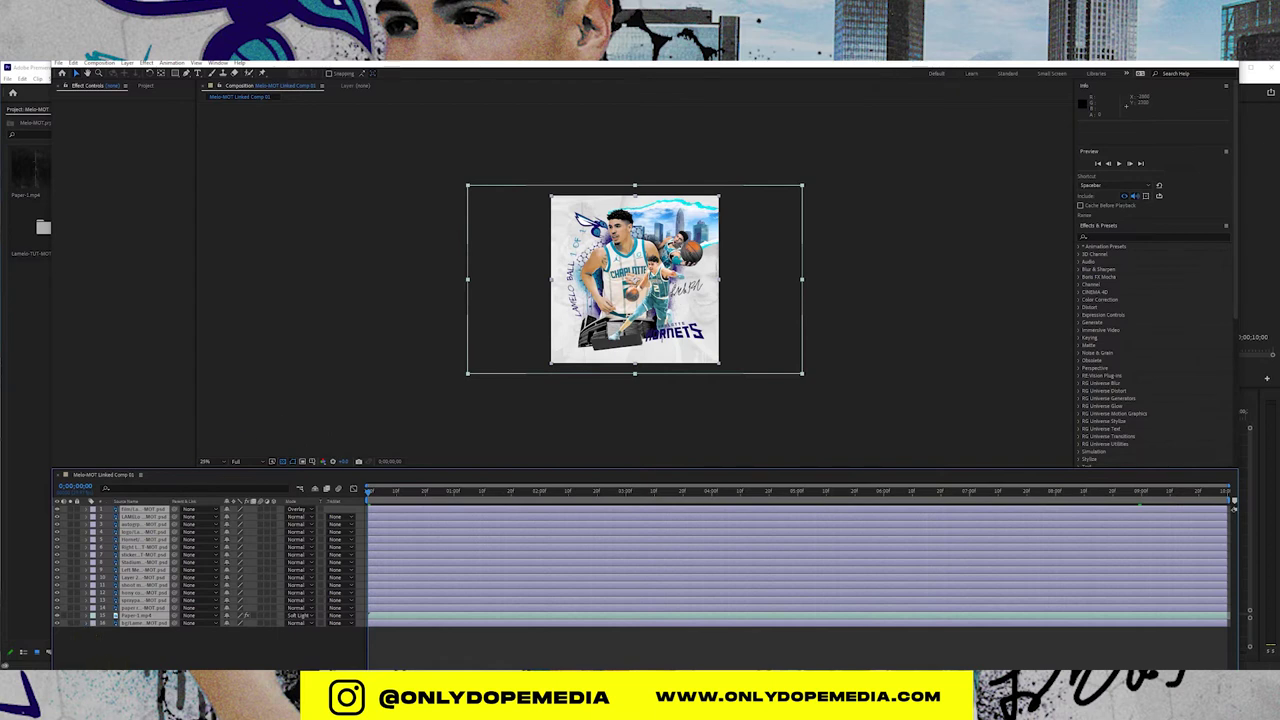
{"action": "left_click", "coordinate": [51, 634]}
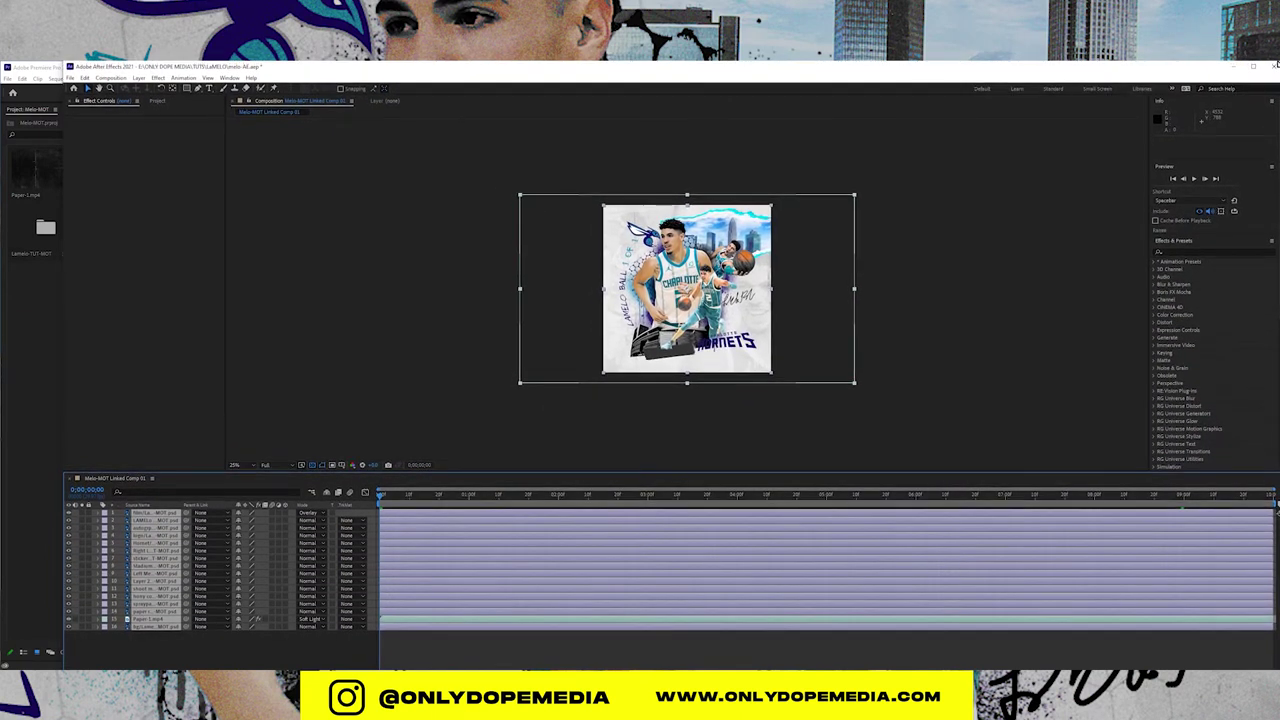
{"action": "left_click_drag", "start_coordinate": [61, 304], "coordinate": [2, 313]}
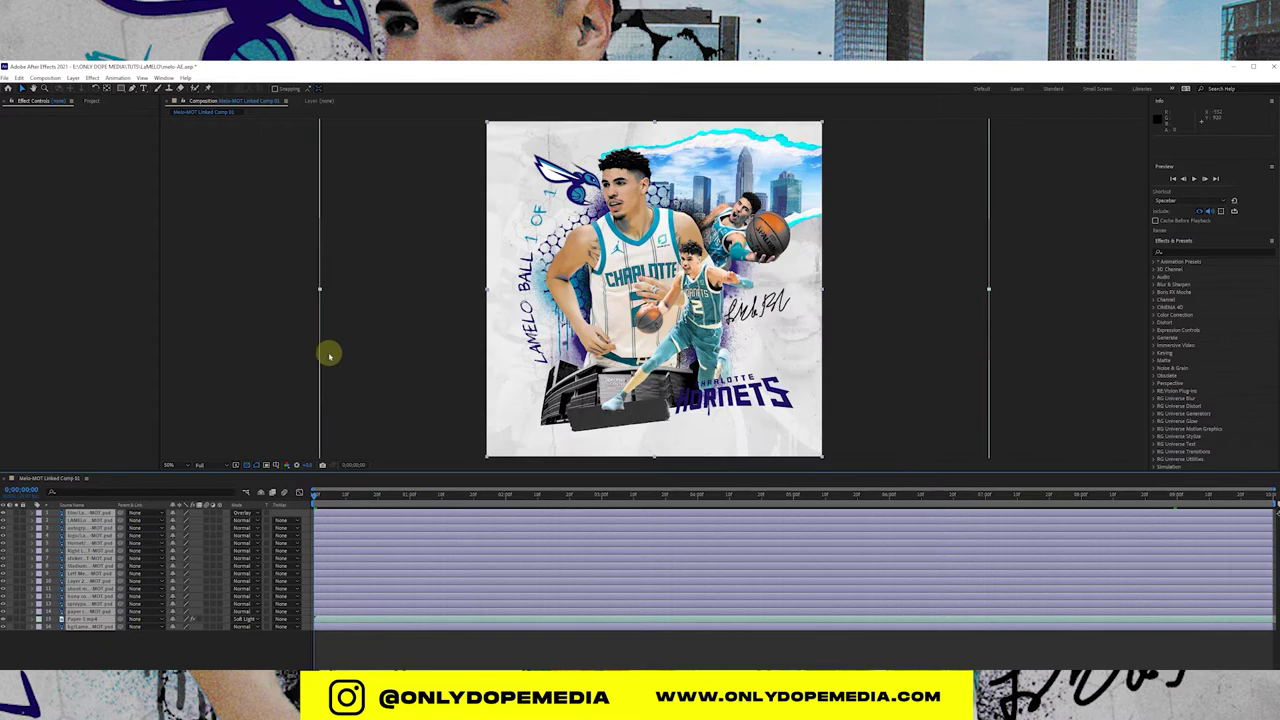
{"action": "left_click", "coordinate": [202, 466]}
{"action": "left_click", "coordinate": [209, 507]}
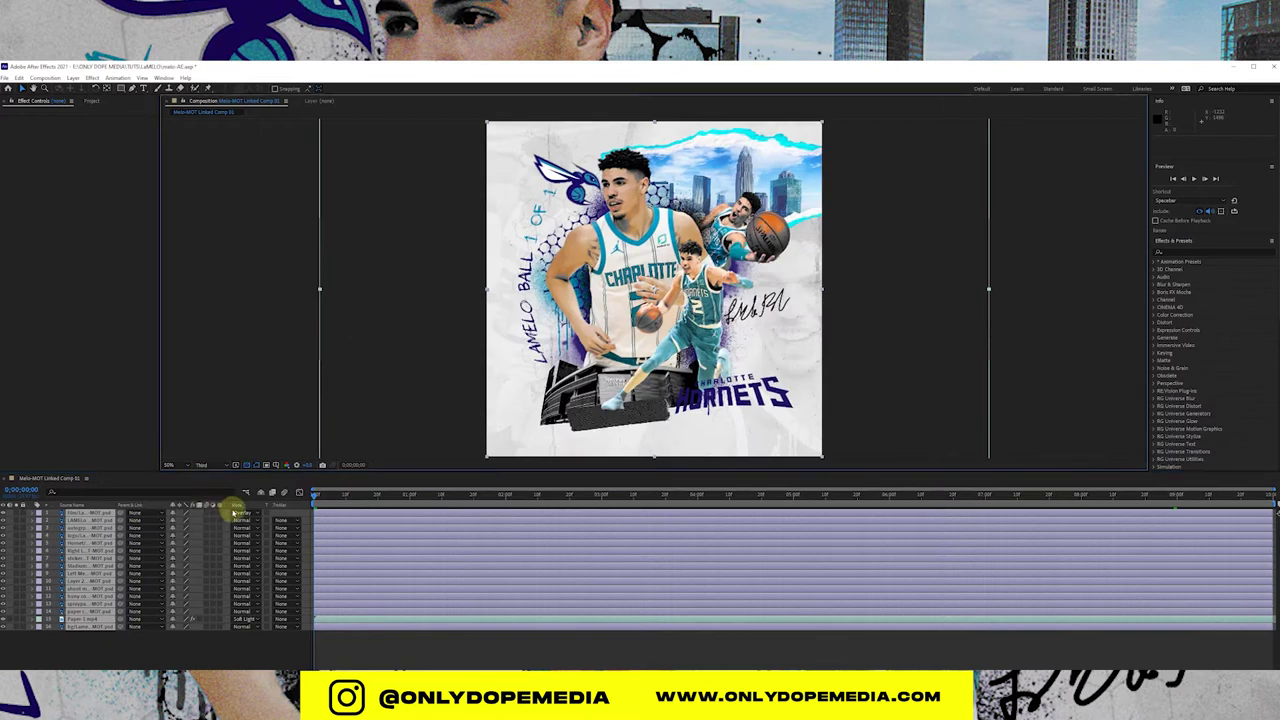
{"action": "left_click_drag", "start_coordinate": [372, 474], "coordinate": [366, 488]}
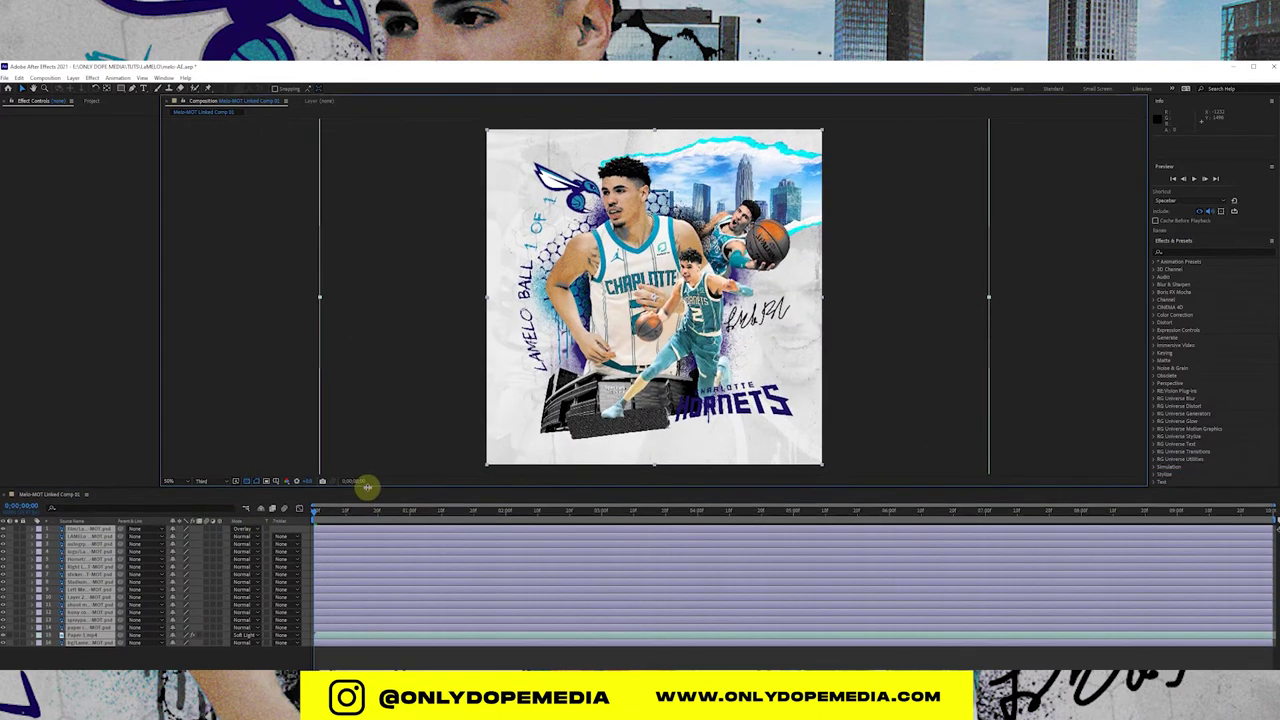
{"action": "left_click", "coordinate": [91, 101]}
{"action": "left_click", "coordinate": [110, 352]}
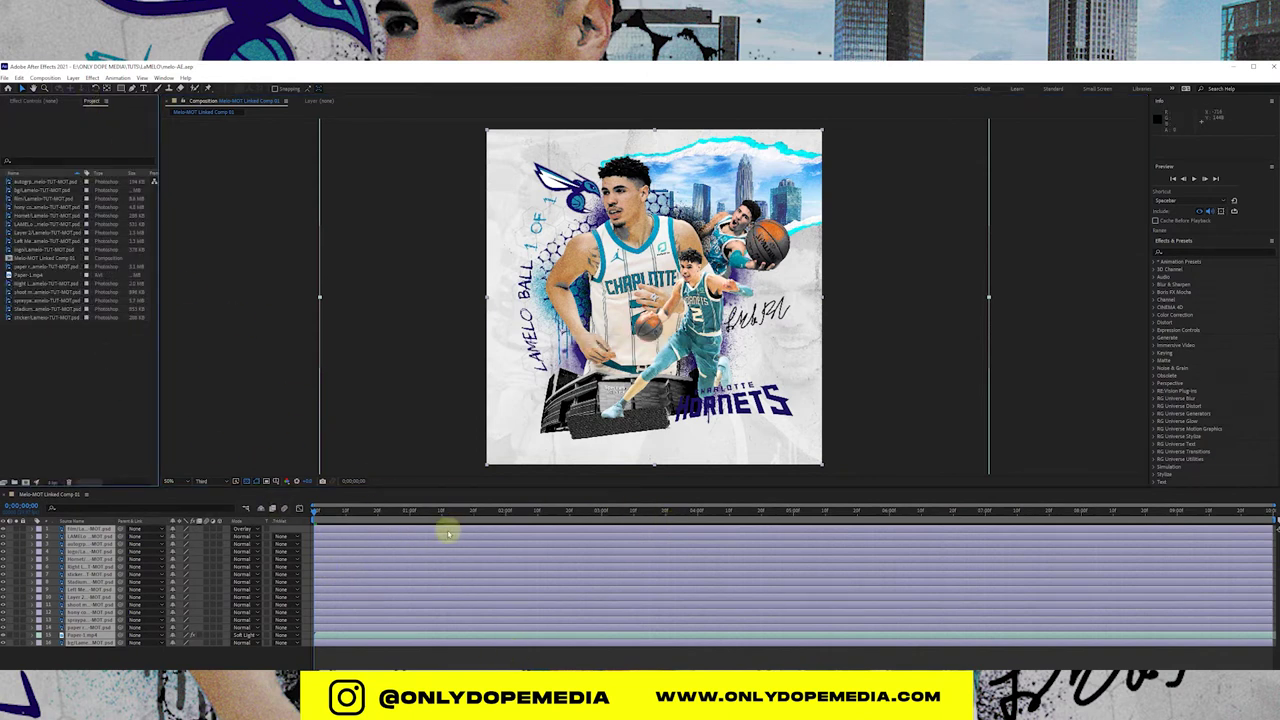
{"action": "left_click", "coordinate": [343, 510]}
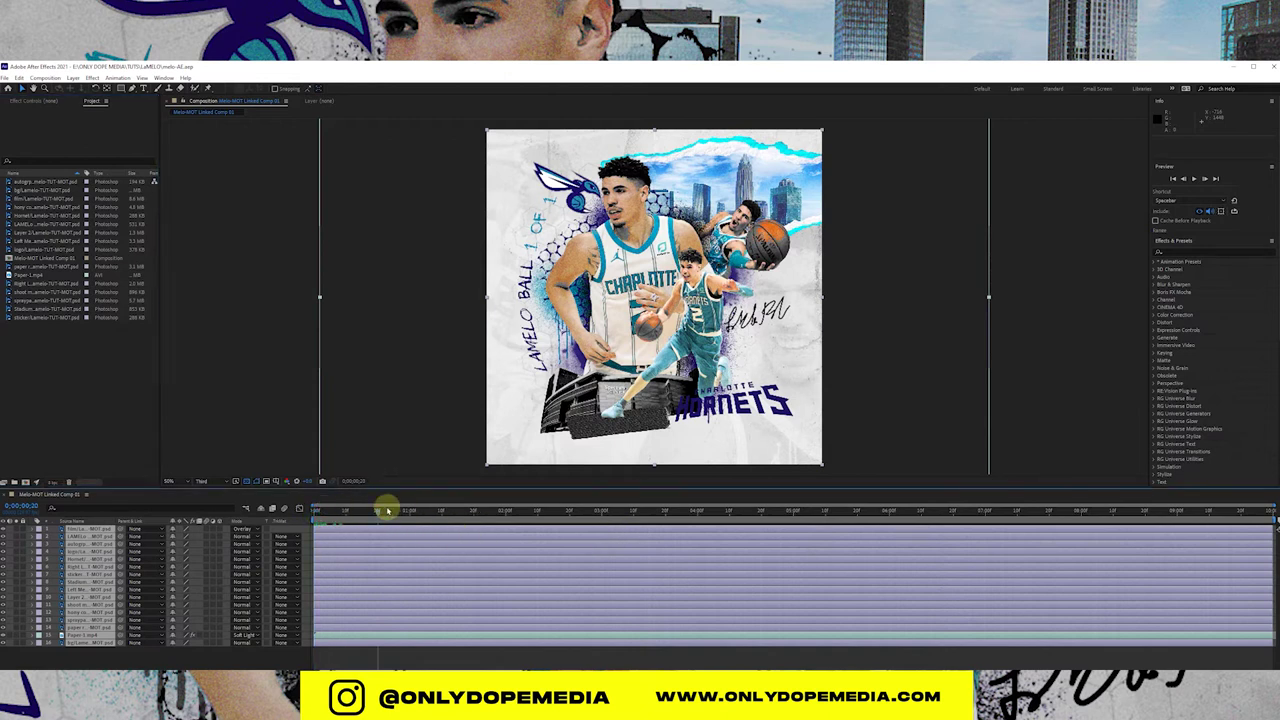
{"action": "left_click_drag", "start_coordinate": [390, 509], "coordinate": [384, 505]}
{"action": "left_click_drag", "start_coordinate": [384, 507], "coordinate": [330, 513]}
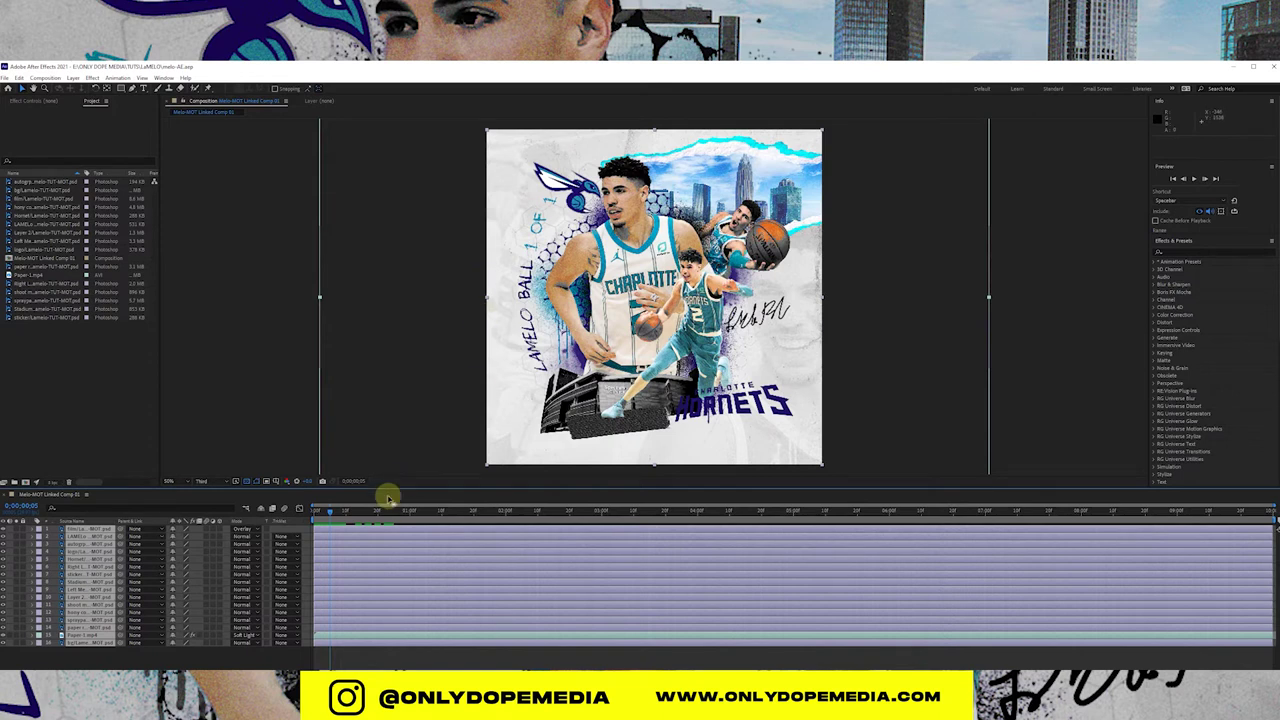
{"action": "left_click", "coordinate": [258, 660]}
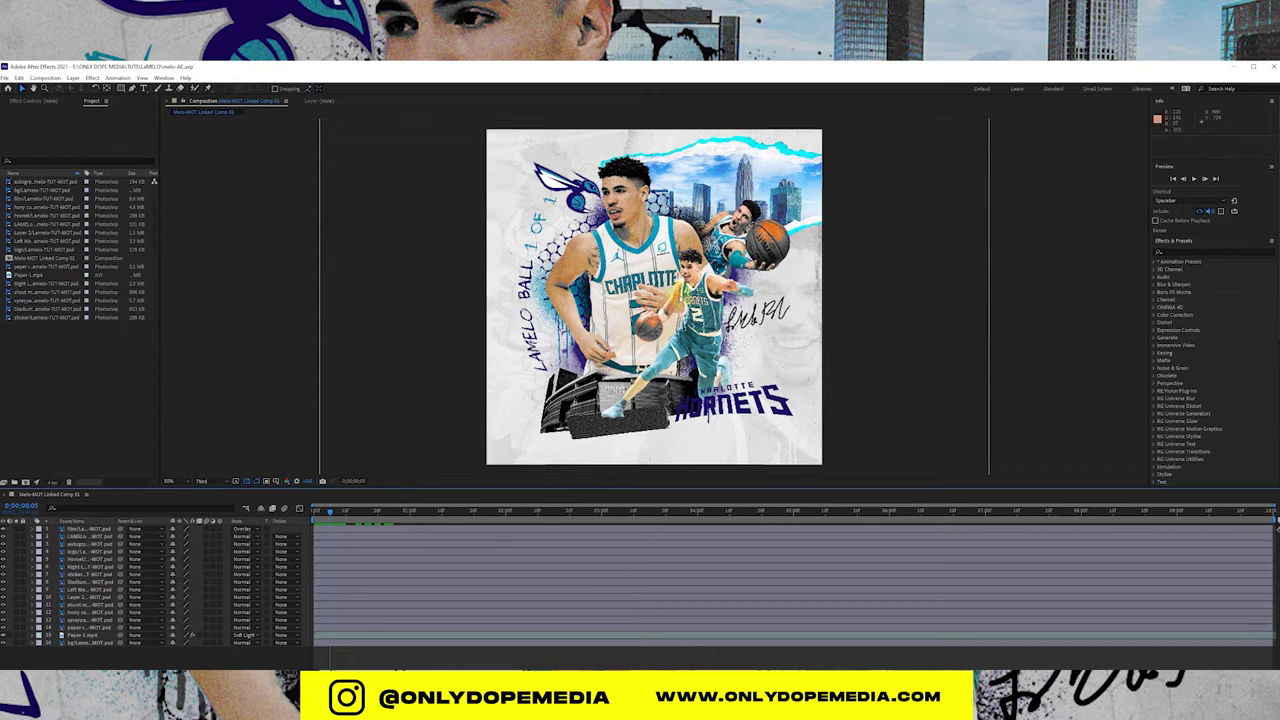
Step: Pan to the lower poster, widen the Source Name column, and identify the Right Lamelo layer
{"action": "scroll", "coordinate": [692, 292], "scroll_direction": "up", "scroll_amount": 2}
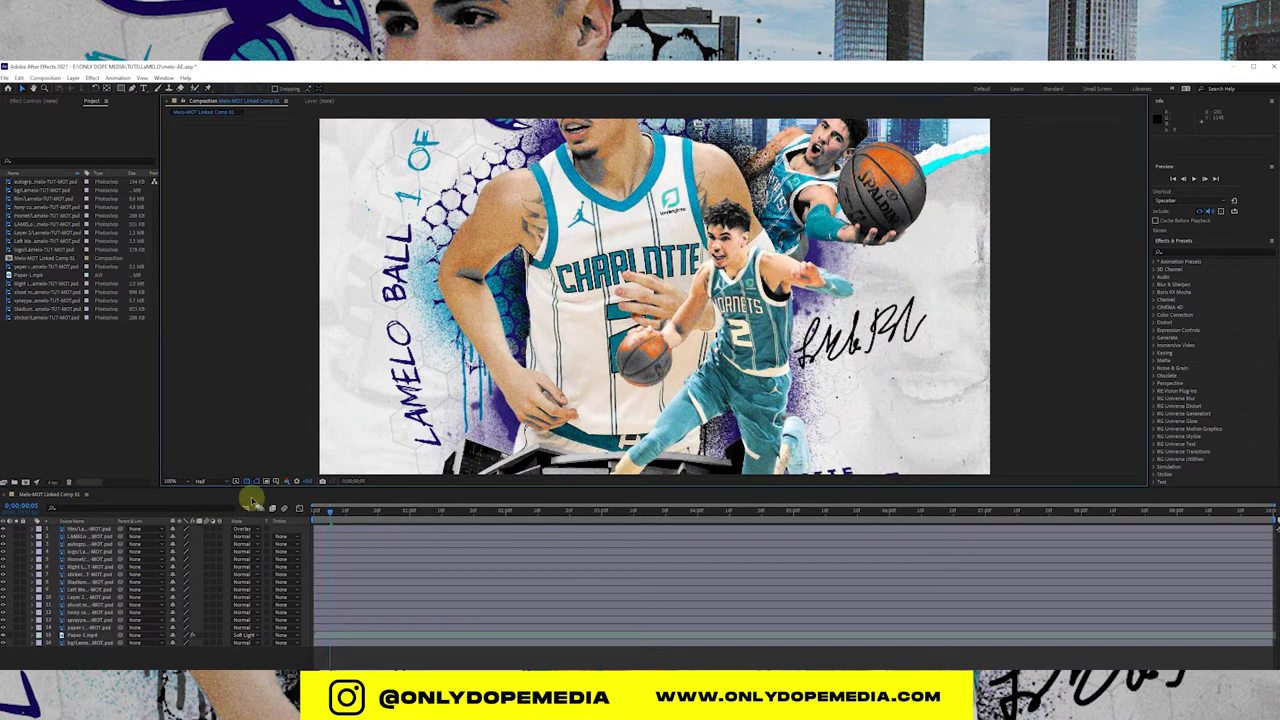
{"action": "left_click_drag", "start_coordinate": [840, 397], "coordinate": [742, 308]}
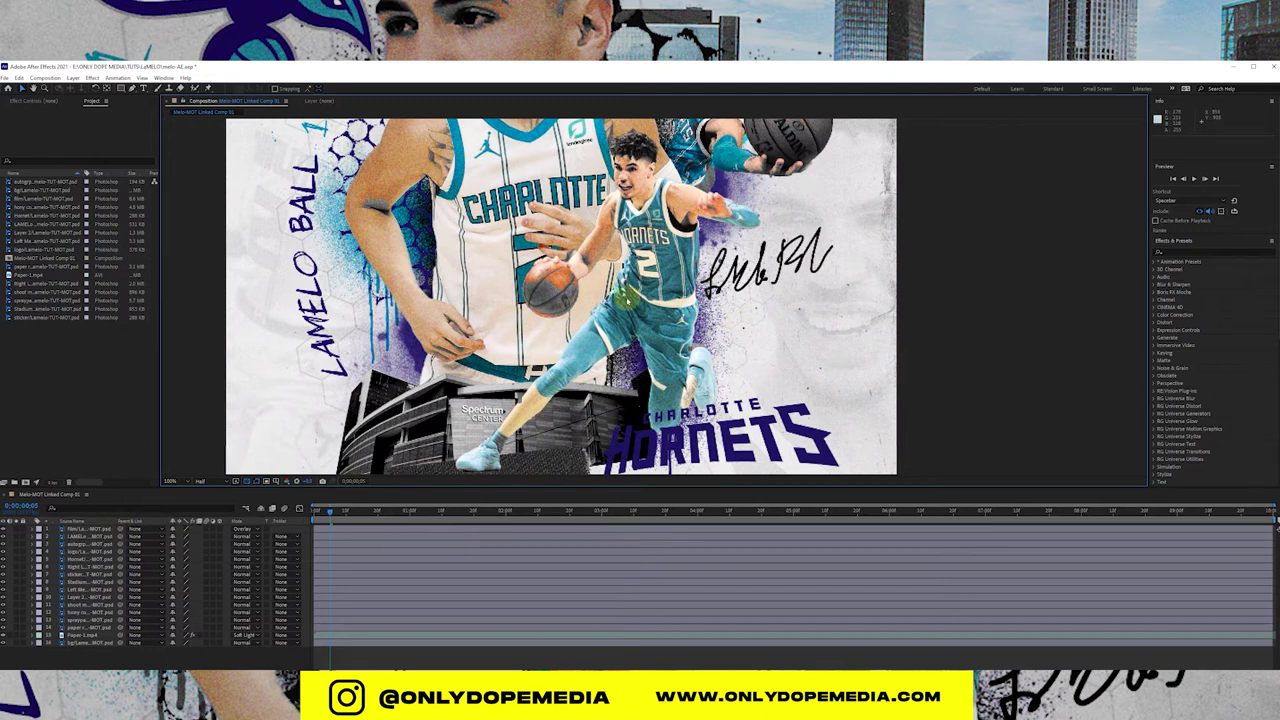
{"action": "left_click_drag", "start_coordinate": [115, 519], "coordinate": [177, 517]}
{"action": "left_click", "coordinate": [92, 567]}
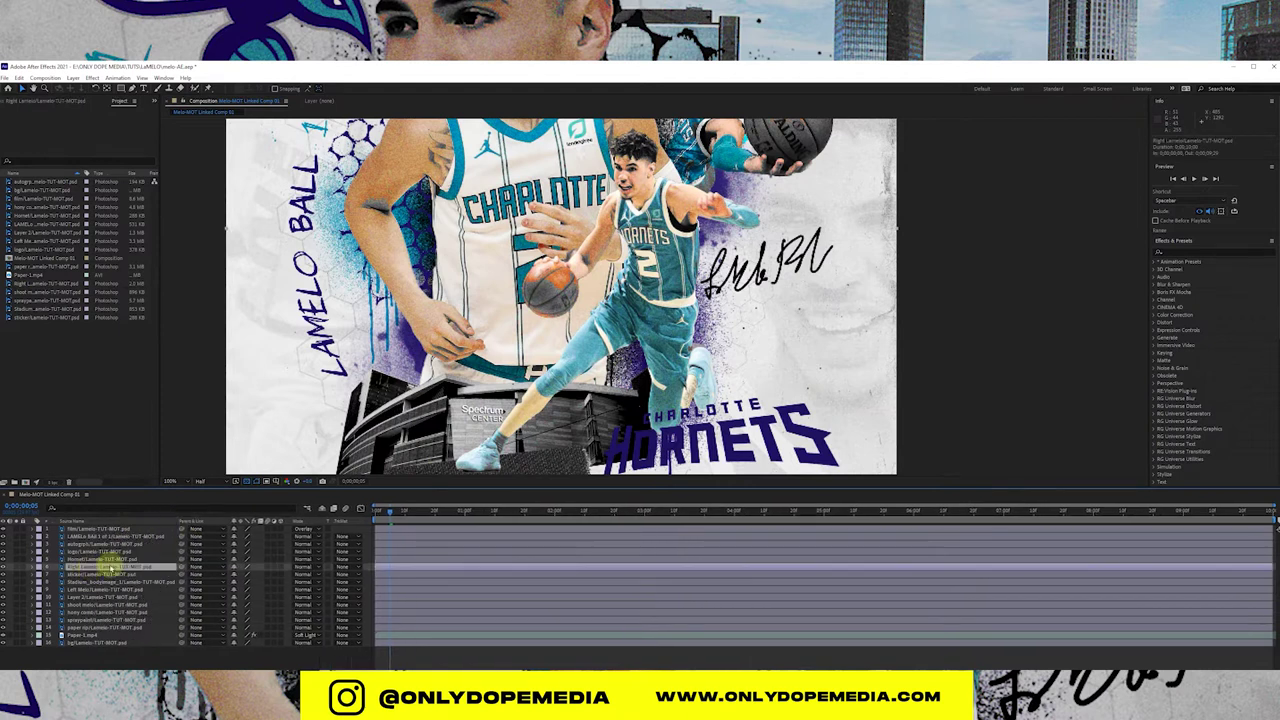
{"action": "left_click", "coordinate": [4, 567]}
{"action": "left_click", "coordinate": [4, 567]}
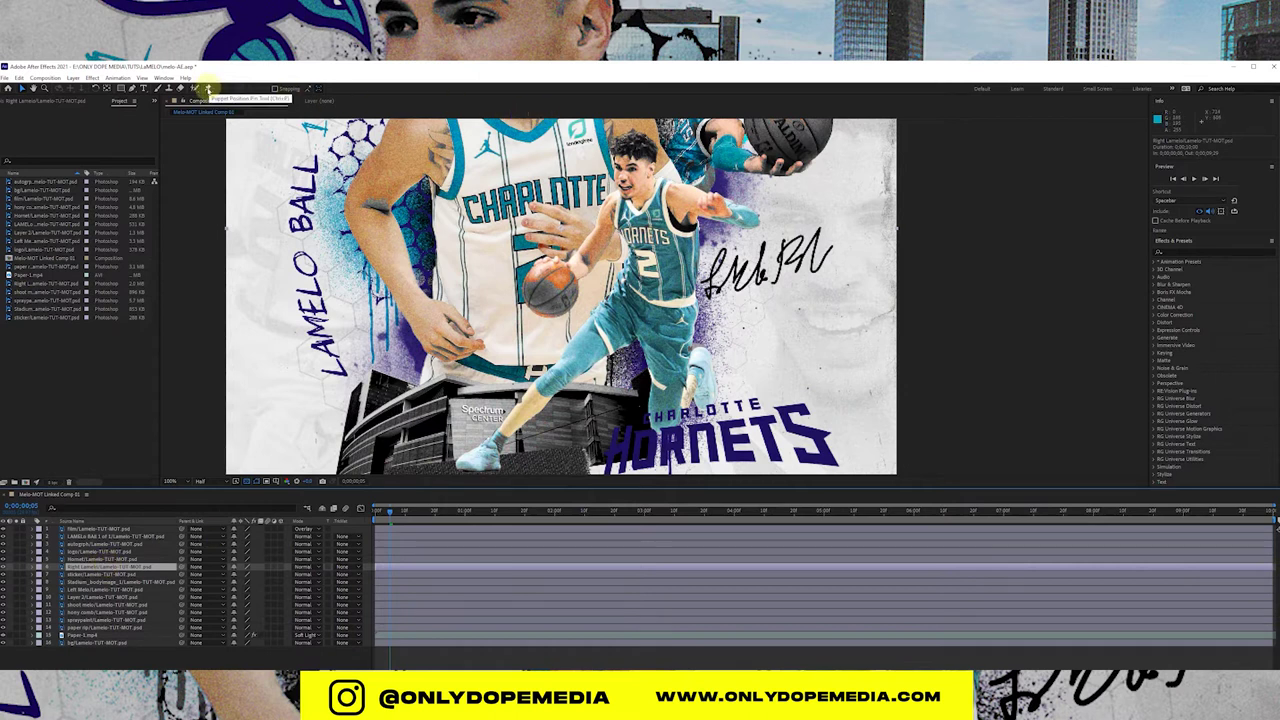
{"action": "left_click", "coordinate": [208, 88]}
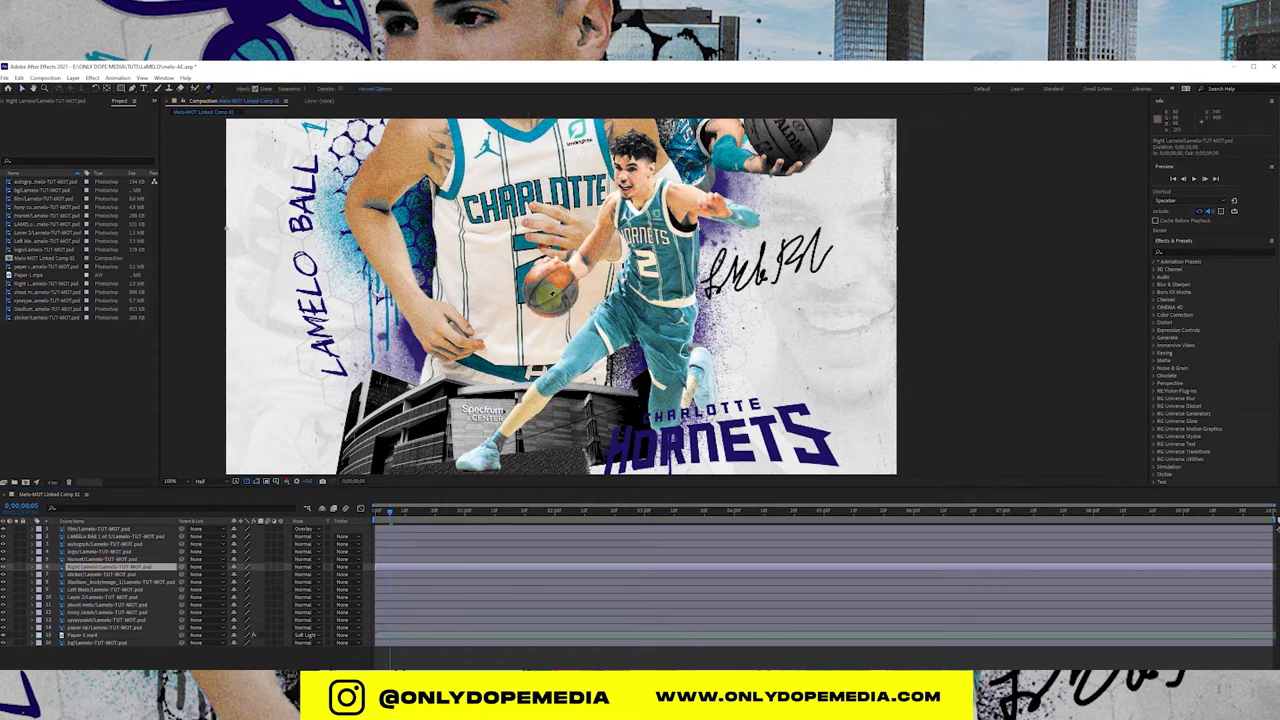
Step: Pin the ball, shoulder and arm, add an arm Starch pin, and pose the forearm outward
{"action": "left_click", "coordinate": [545, 284]}
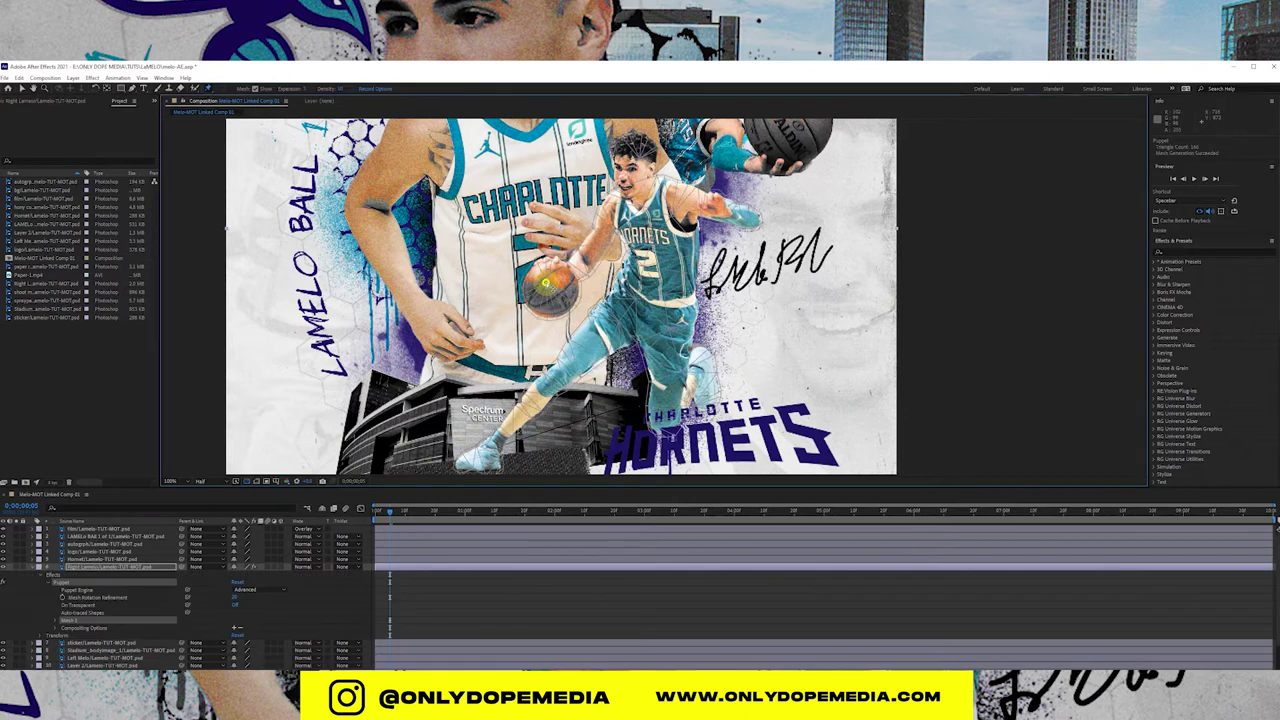
{"action": "left_click", "coordinate": [618, 190]}
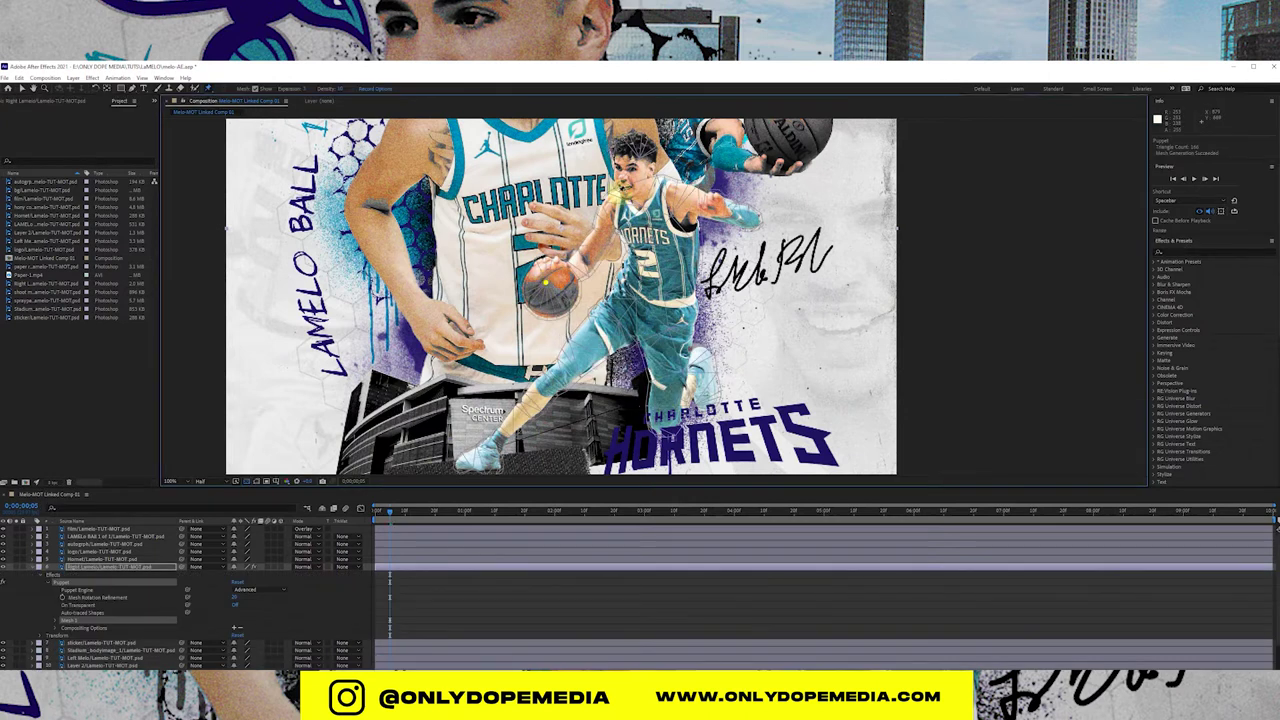
{"action": "left_click", "coordinate": [616, 232]}
{"action": "left_click", "coordinate": [590, 255]}
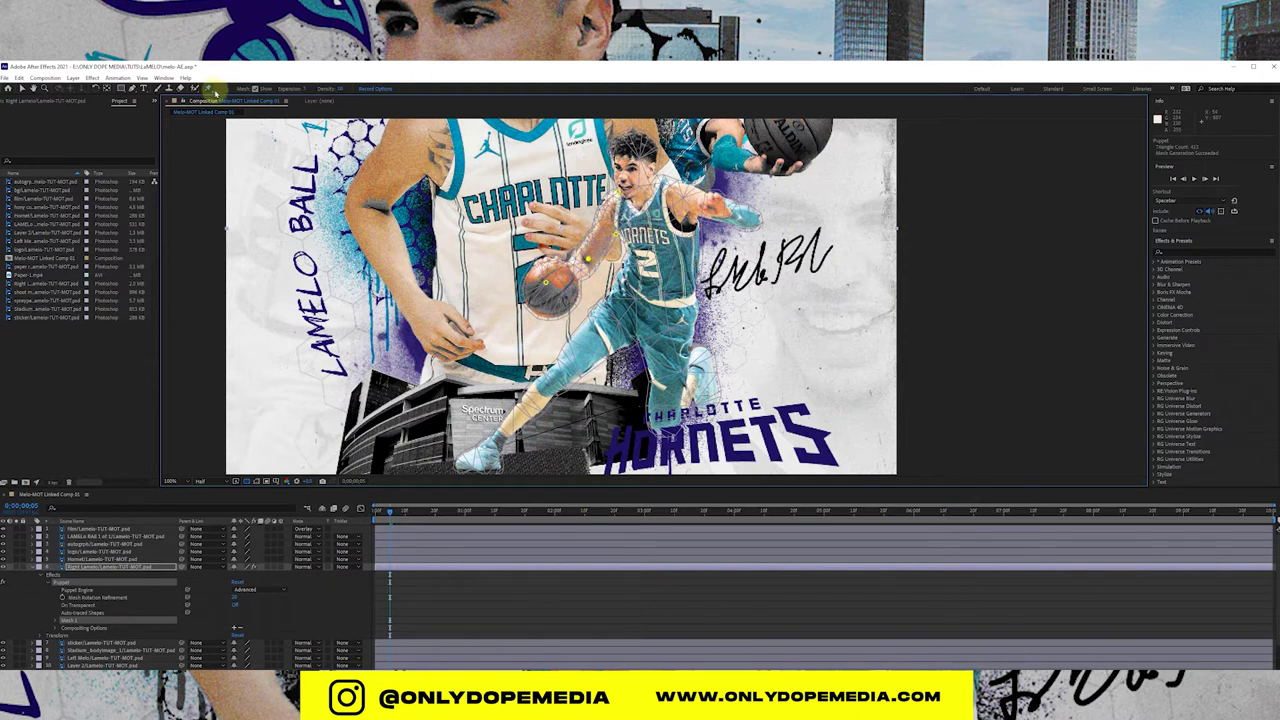
{"action": "left_click", "coordinate": [208, 89]}
{"action": "left_click", "coordinate": [229, 106]}
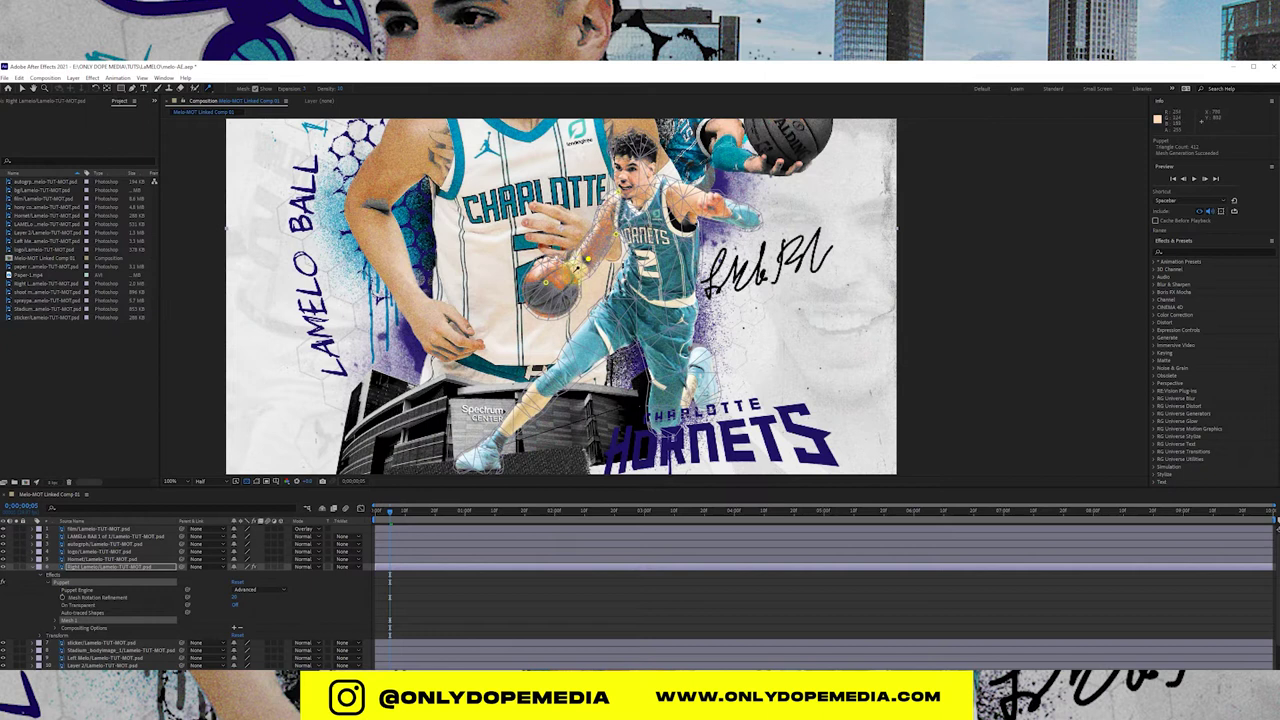
{"action": "left_click", "coordinate": [575, 267]}
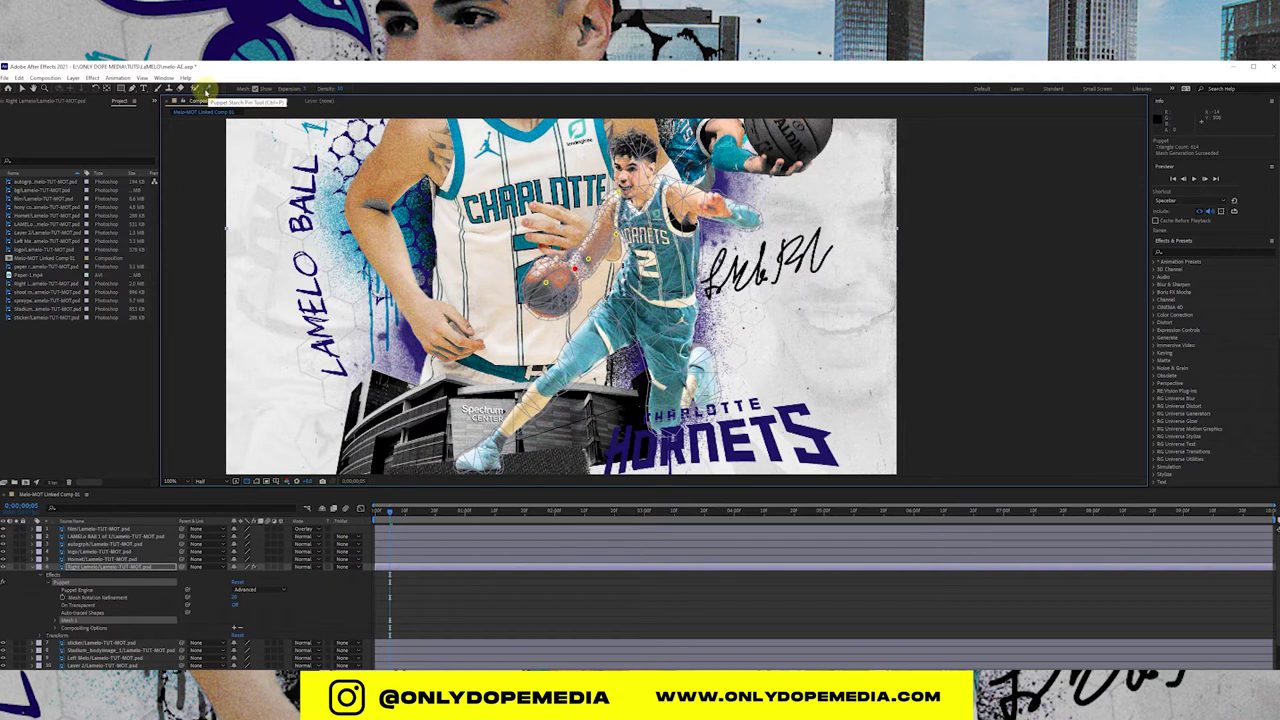
{"action": "left_click", "coordinate": [205, 89]}
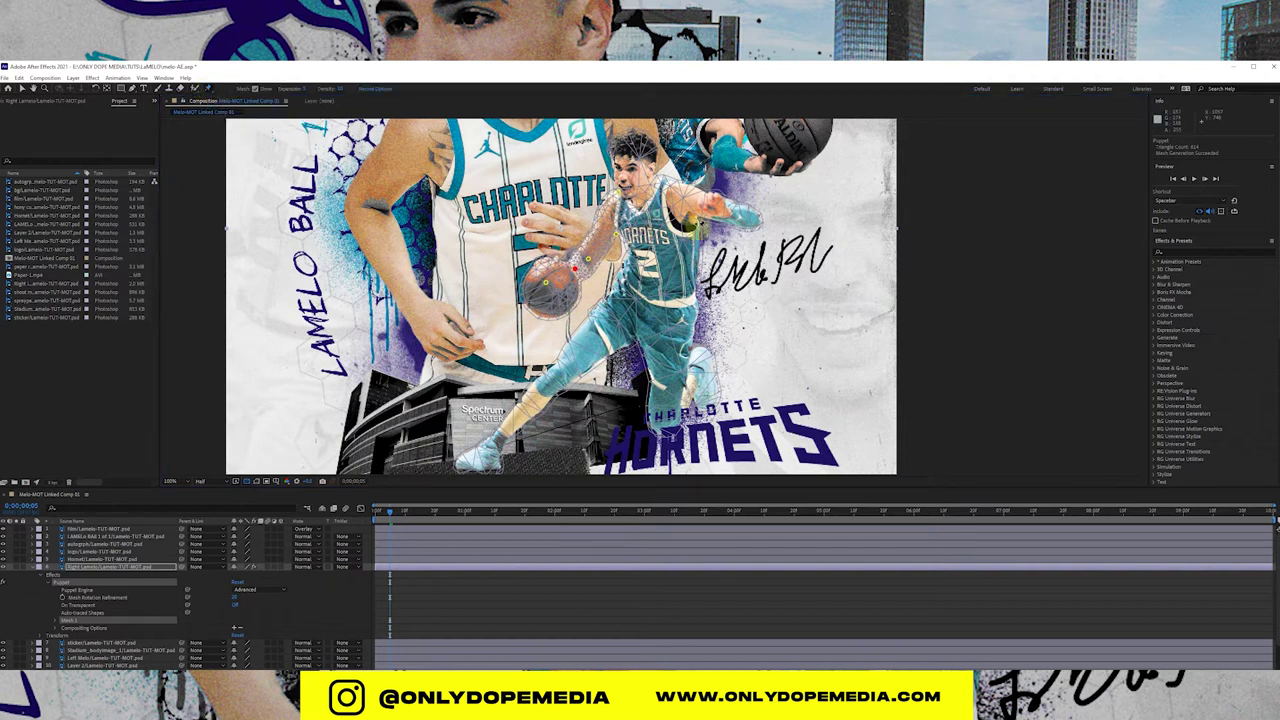
{"action": "left_click_drag", "start_coordinate": [695, 215], "coordinate": [757, 222]}
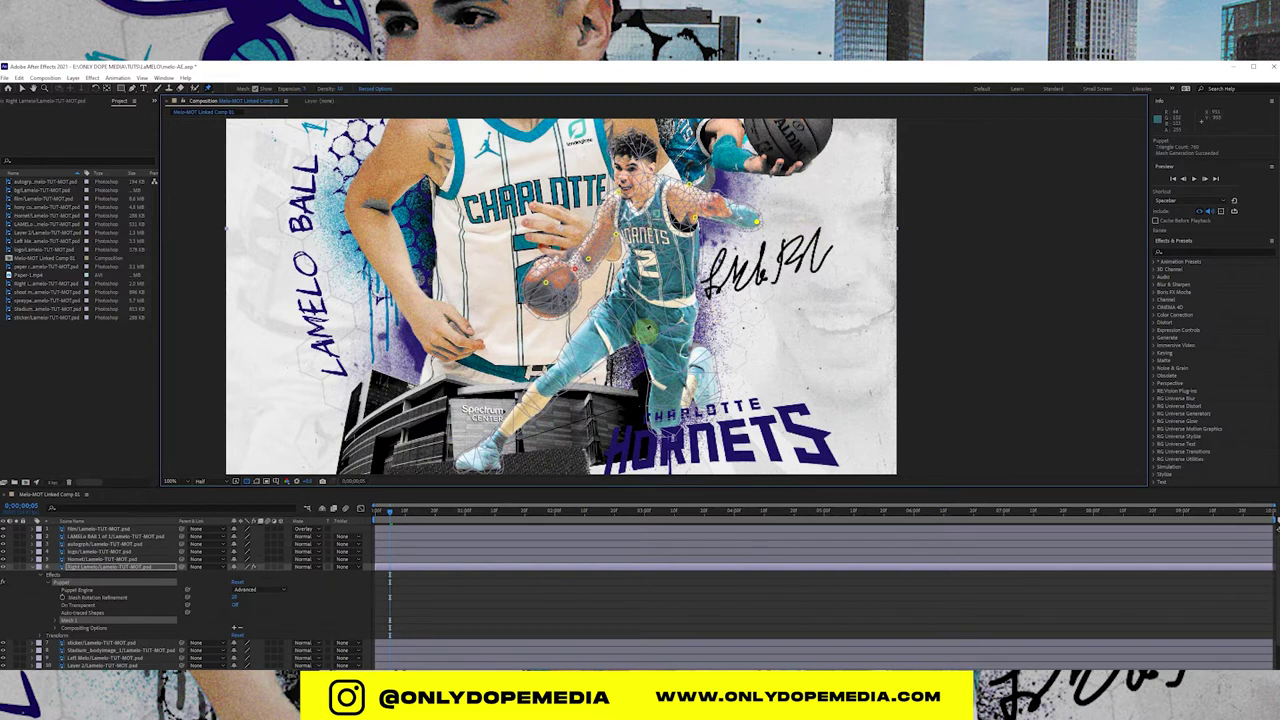
Step: Pin the front and back legs and stiffen the leg with a Starch pin
{"action": "left_click", "coordinate": [640, 338]}
{"action": "left_click", "coordinate": [692, 337]}
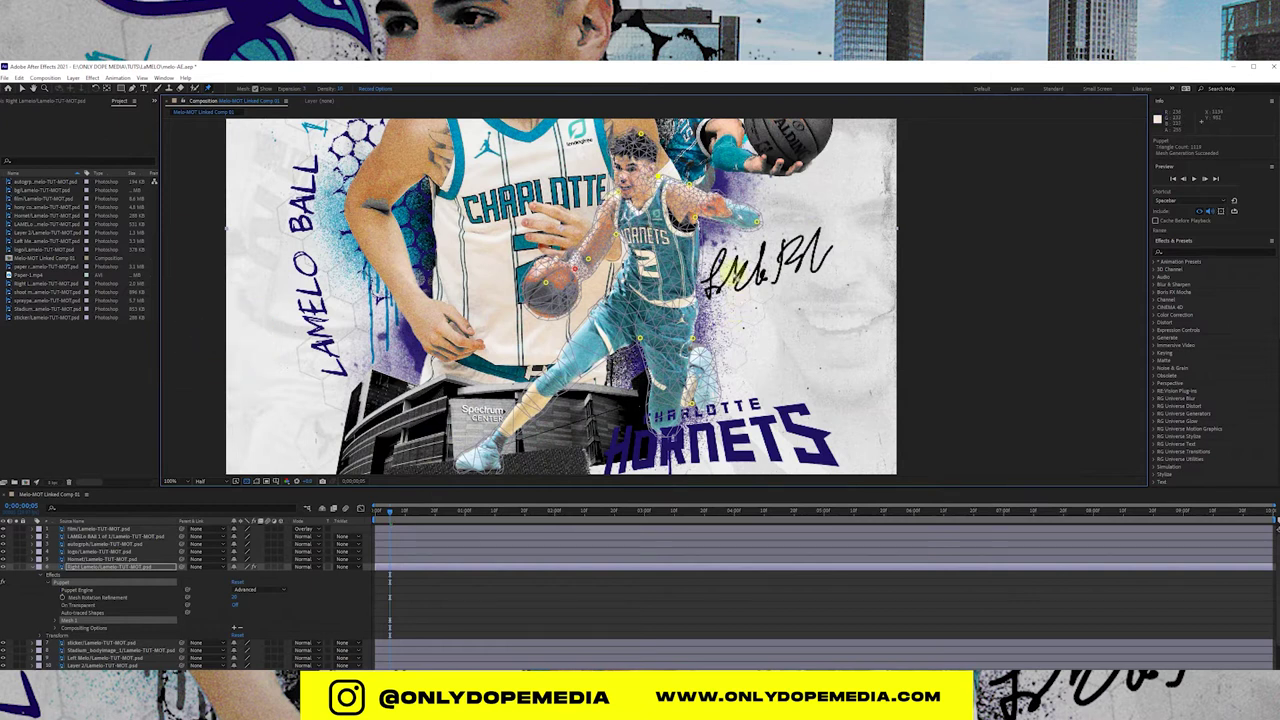
{"action": "left_click", "coordinate": [212, 89]}
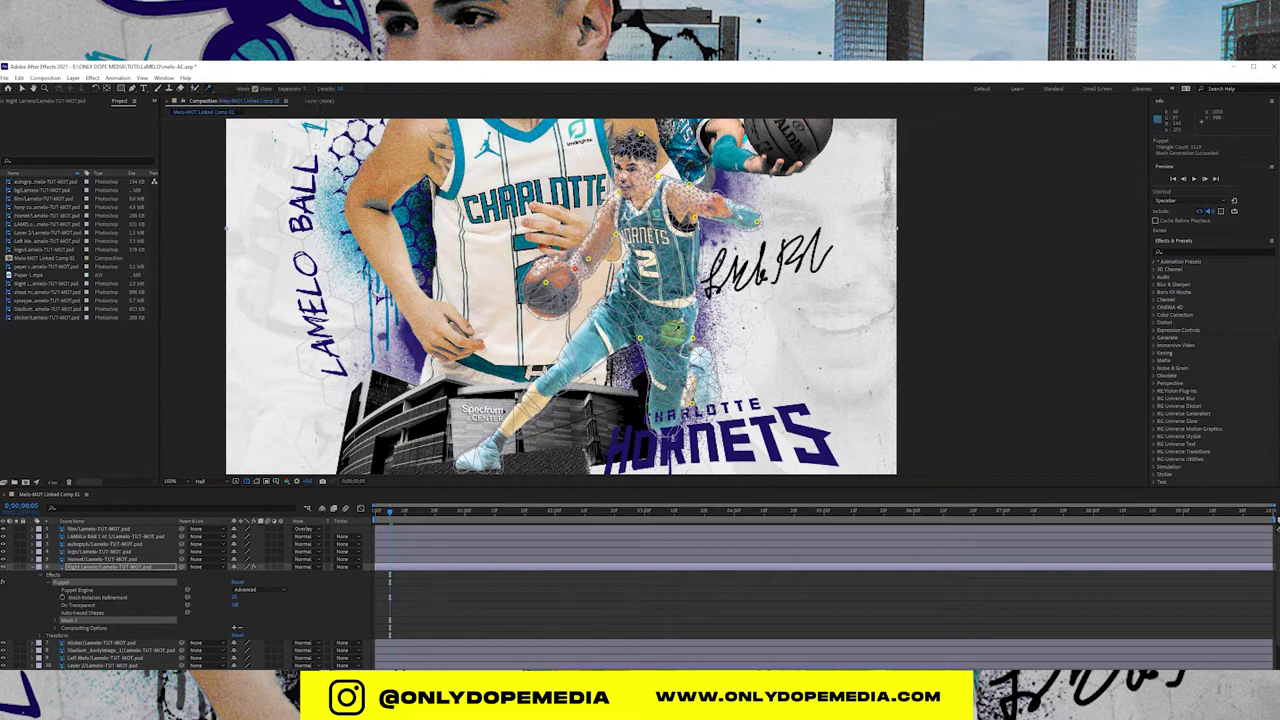
{"action": "left_click", "coordinate": [668, 377]}
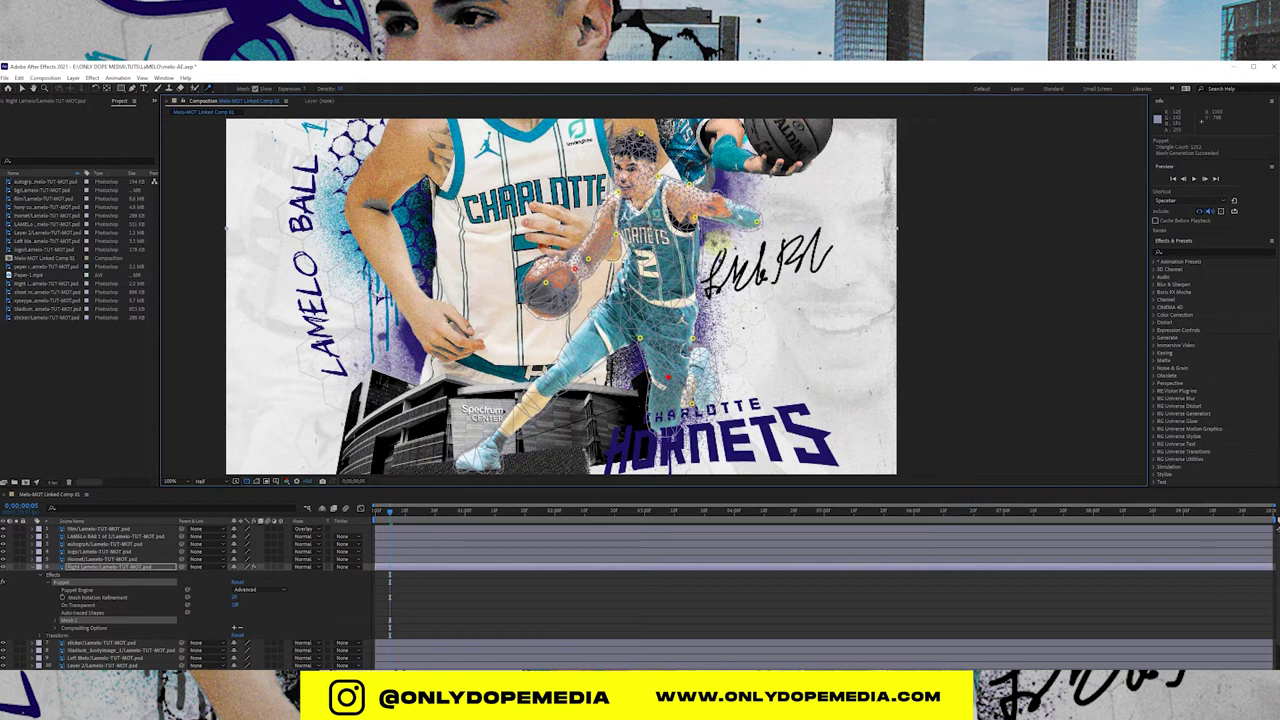
Step: Return to the Selection tool, scrub the first frames to preview, and expand Mesh 1
{"action": "left_click", "coordinate": [20, 88]}
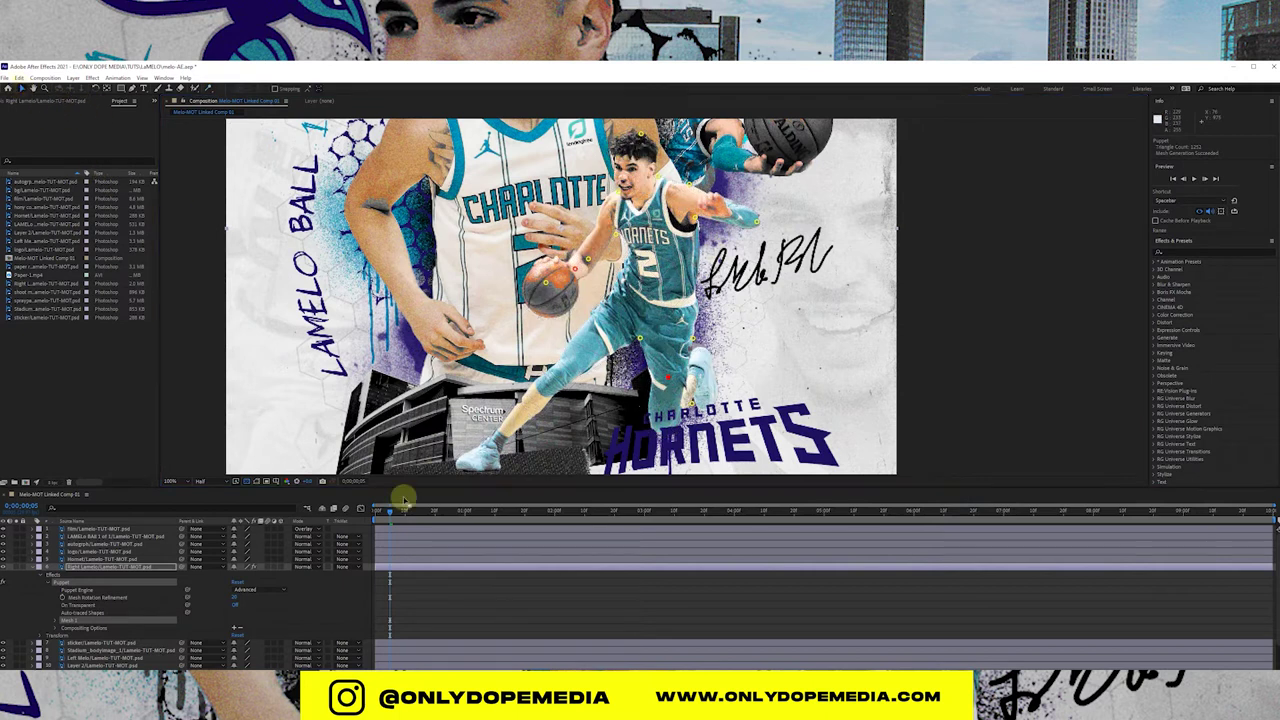
{"action": "left_click", "coordinate": [368, 512]}
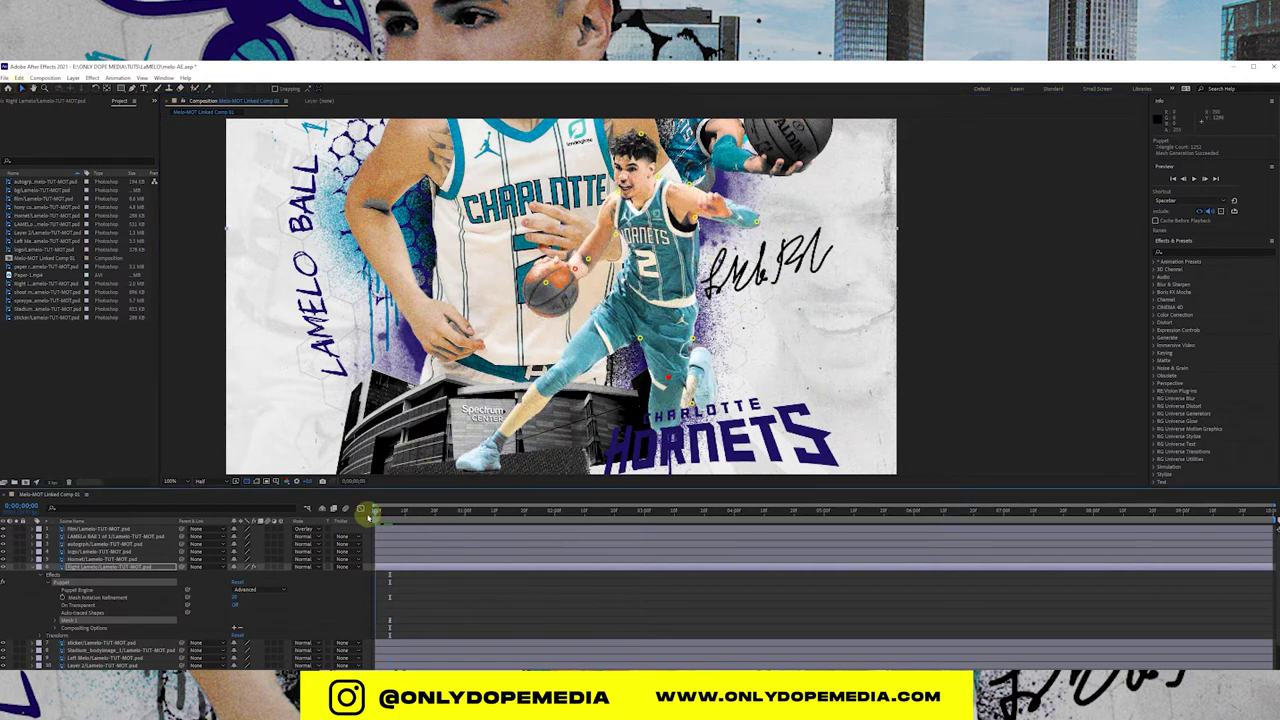
{"action": "left_click", "coordinate": [368, 512]}
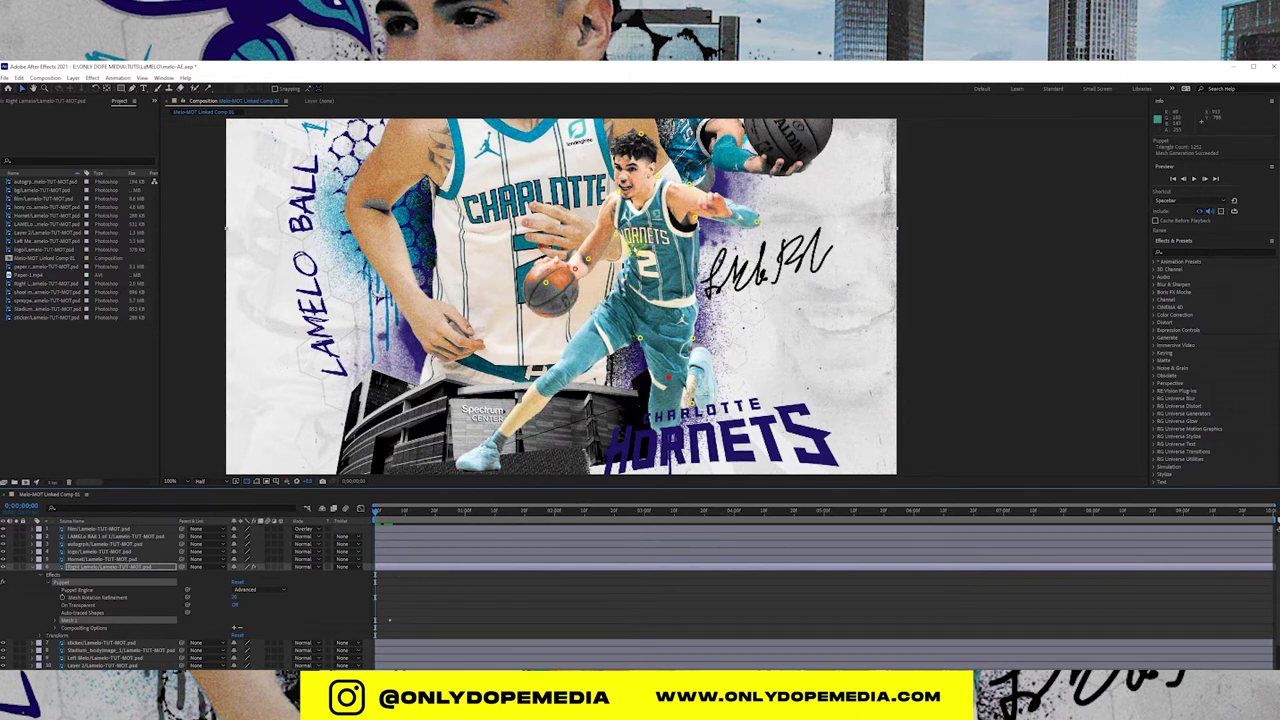
{"action": "left_click_drag", "start_coordinate": [402, 510], "coordinate": [380, 513]}
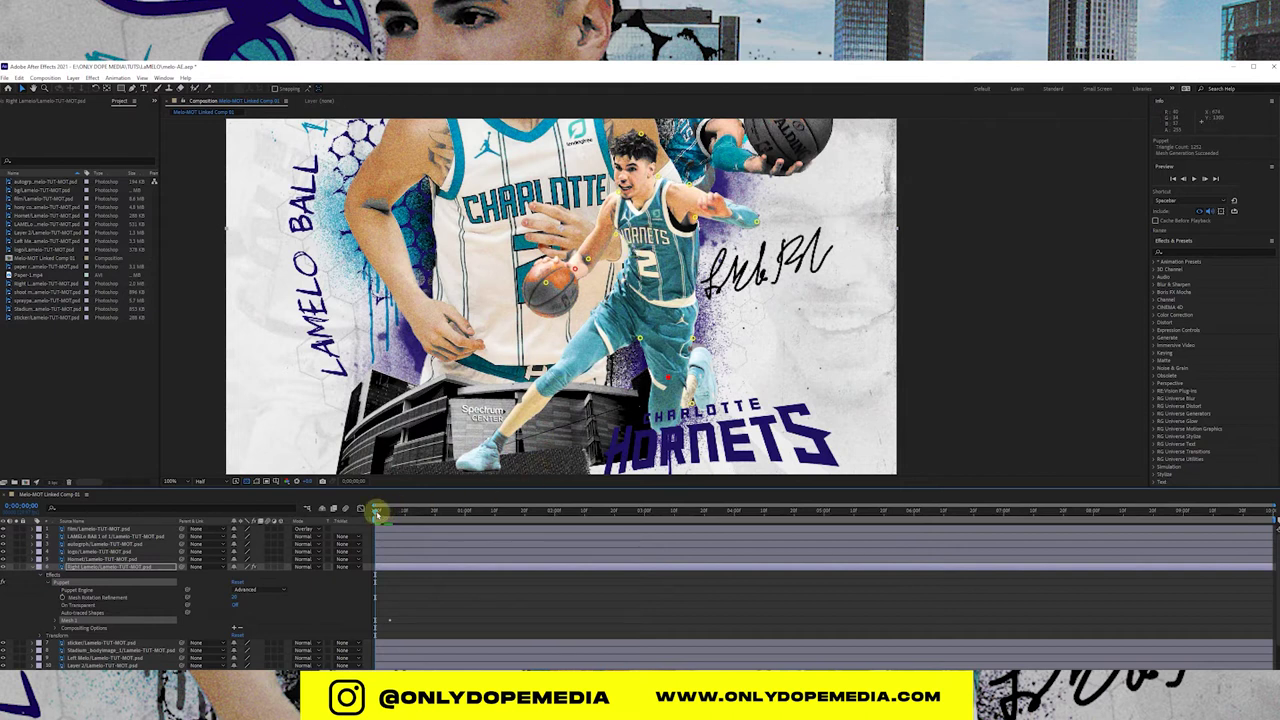
{"action": "left_click", "coordinate": [55, 621]}
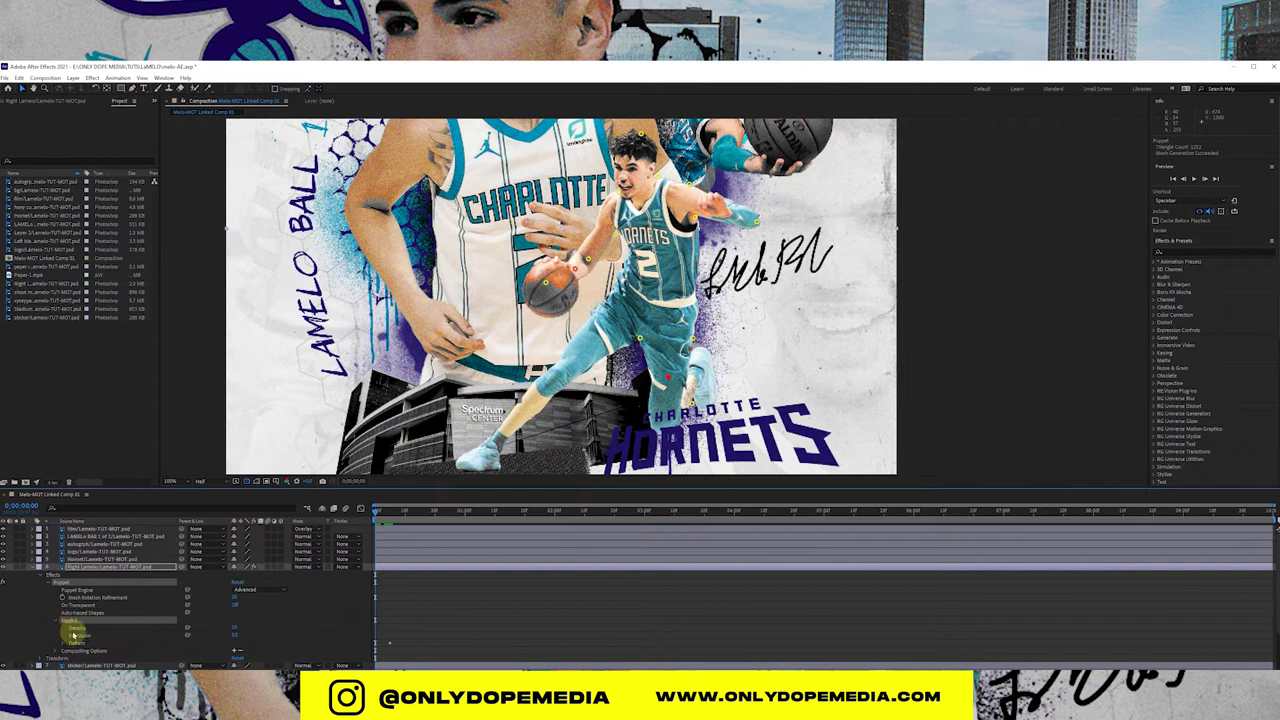
Step: Reveal the pin Position keyframes with U, select them all, and advance the current time several frames
{"action": "key", "text": "u"}
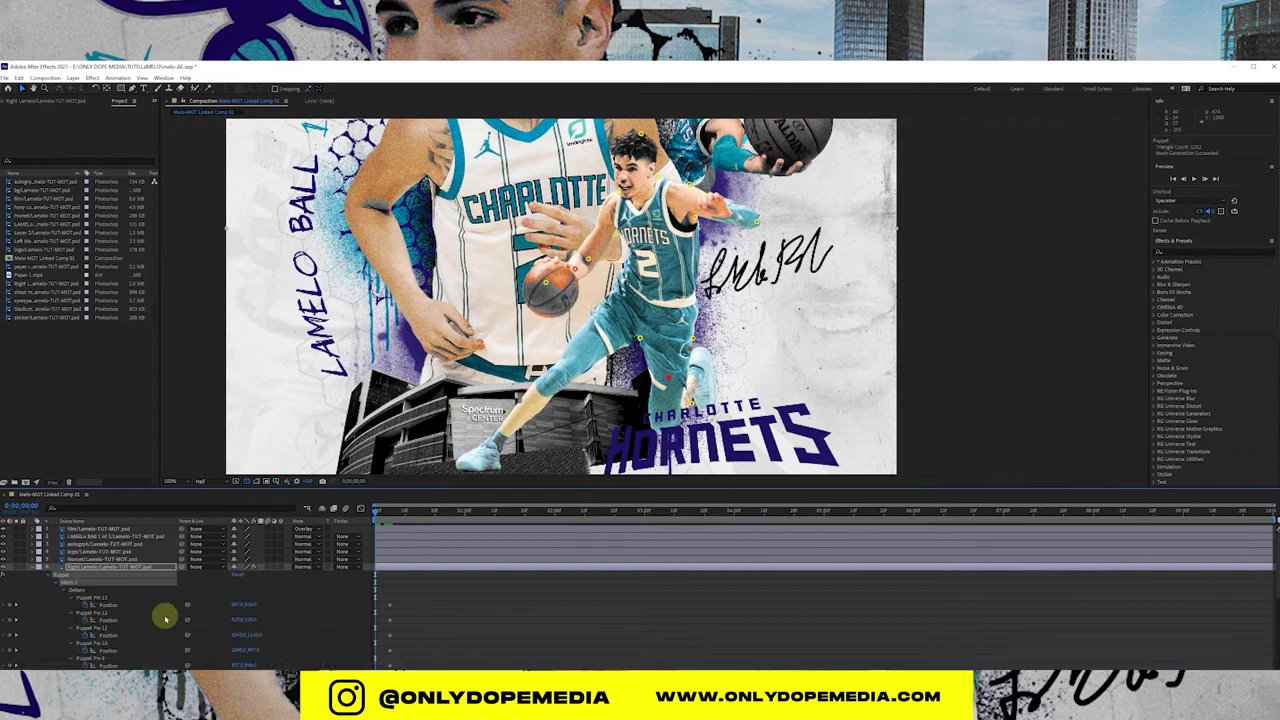
{"action": "scroll", "coordinate": [155, 608], "scroll_direction": "down", "scroll_amount": 5}
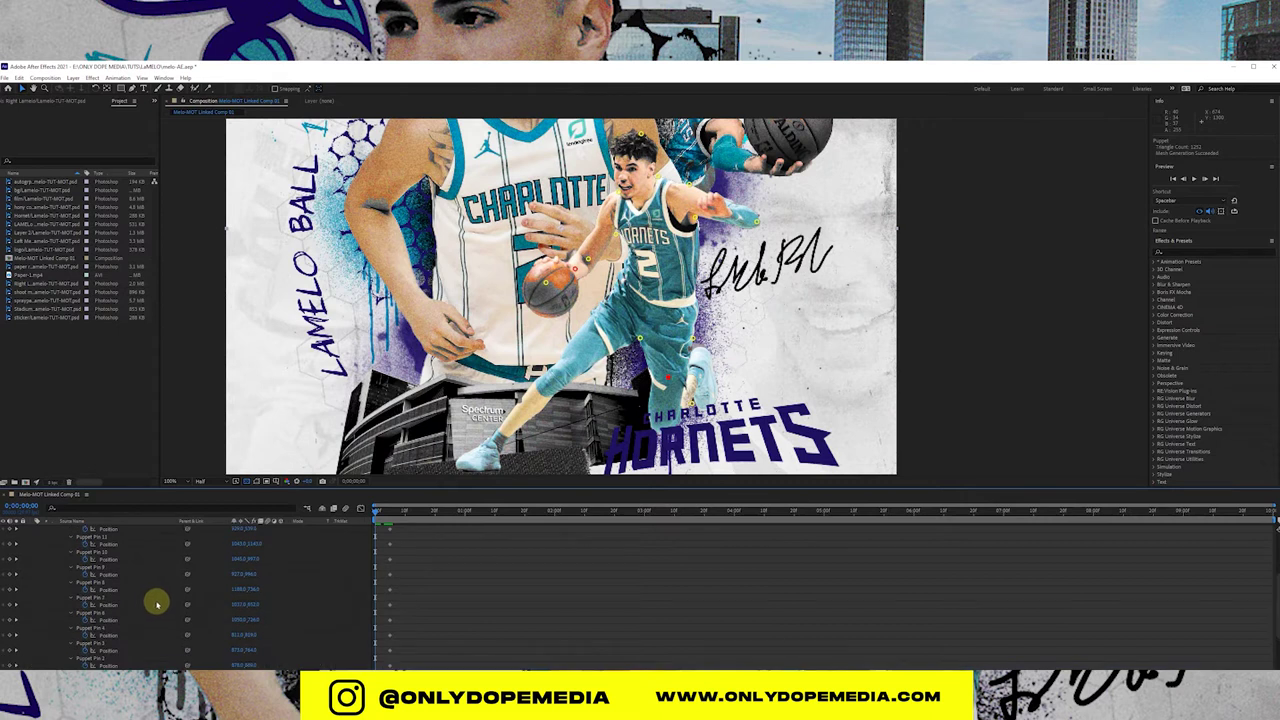
{"action": "left_click", "coordinate": [390, 635]}
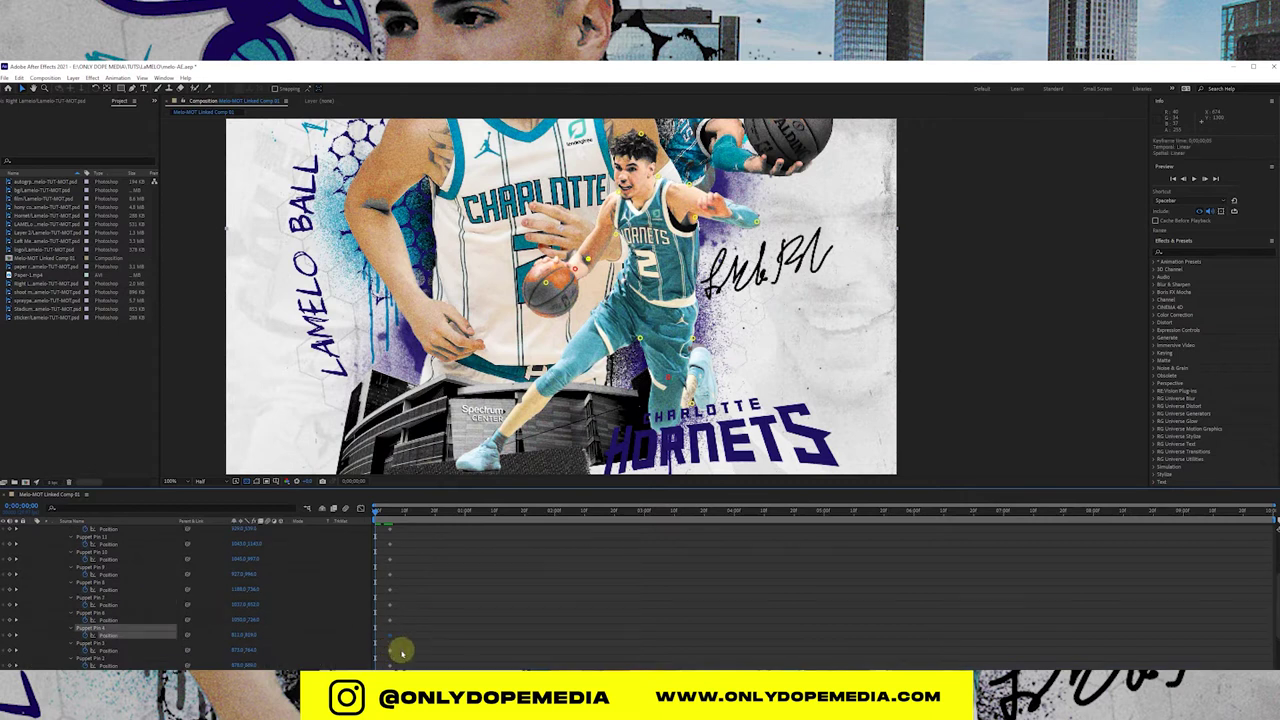
{"action": "left_click", "coordinate": [398, 664]}
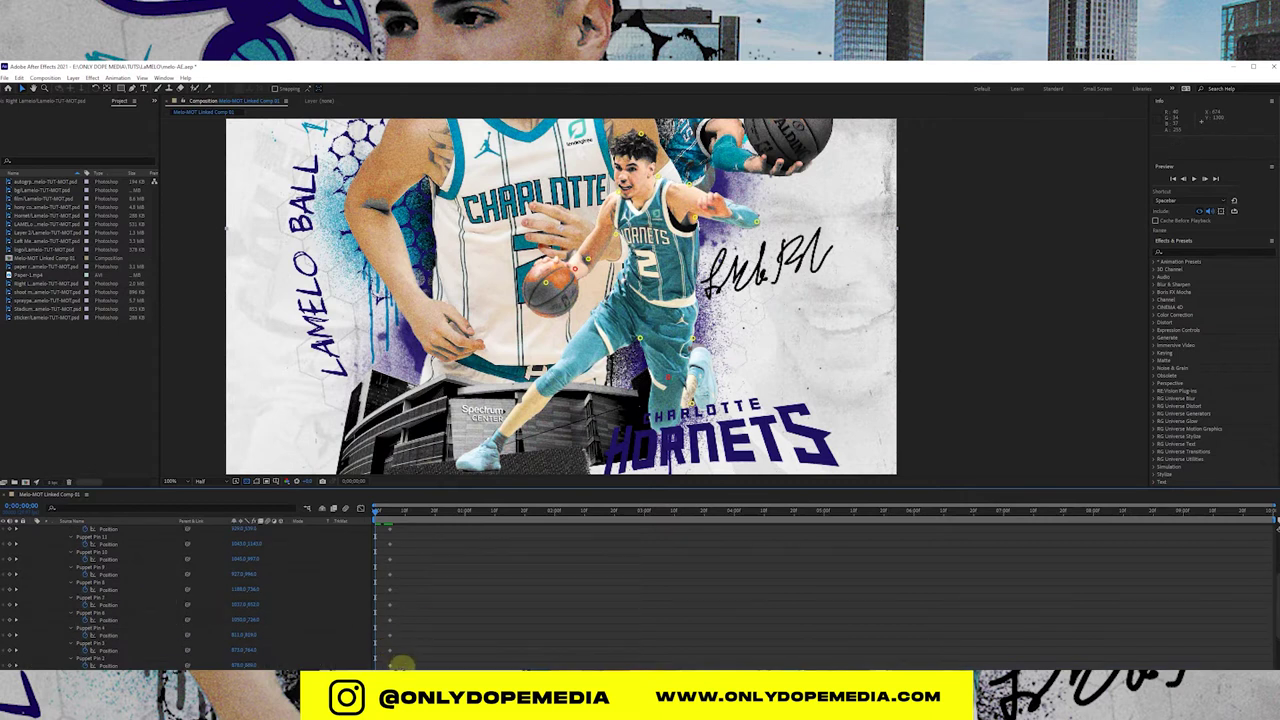
{"action": "left_click_drag", "start_coordinate": [398, 664], "coordinate": [382, 495]}
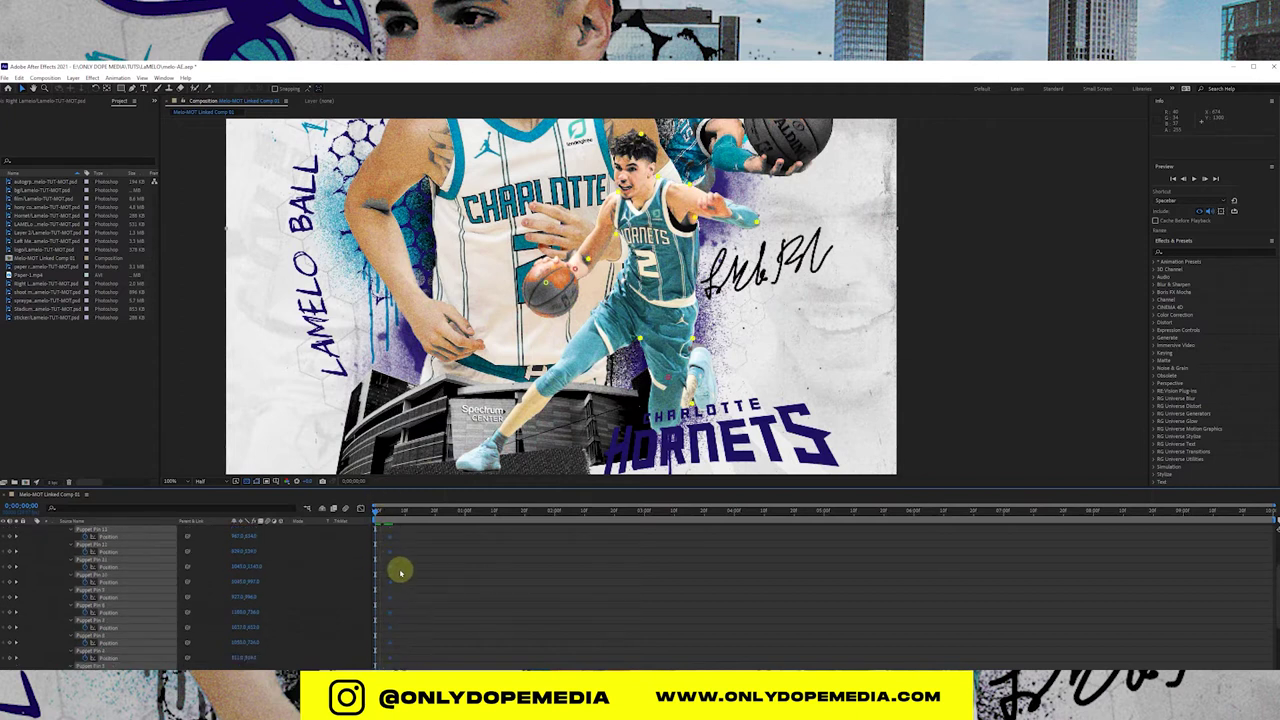
{"action": "scroll", "coordinate": [400, 571], "scroll_direction": "up", "scroll_amount": 3}
{"action": "left_click", "coordinate": [375, 608]}
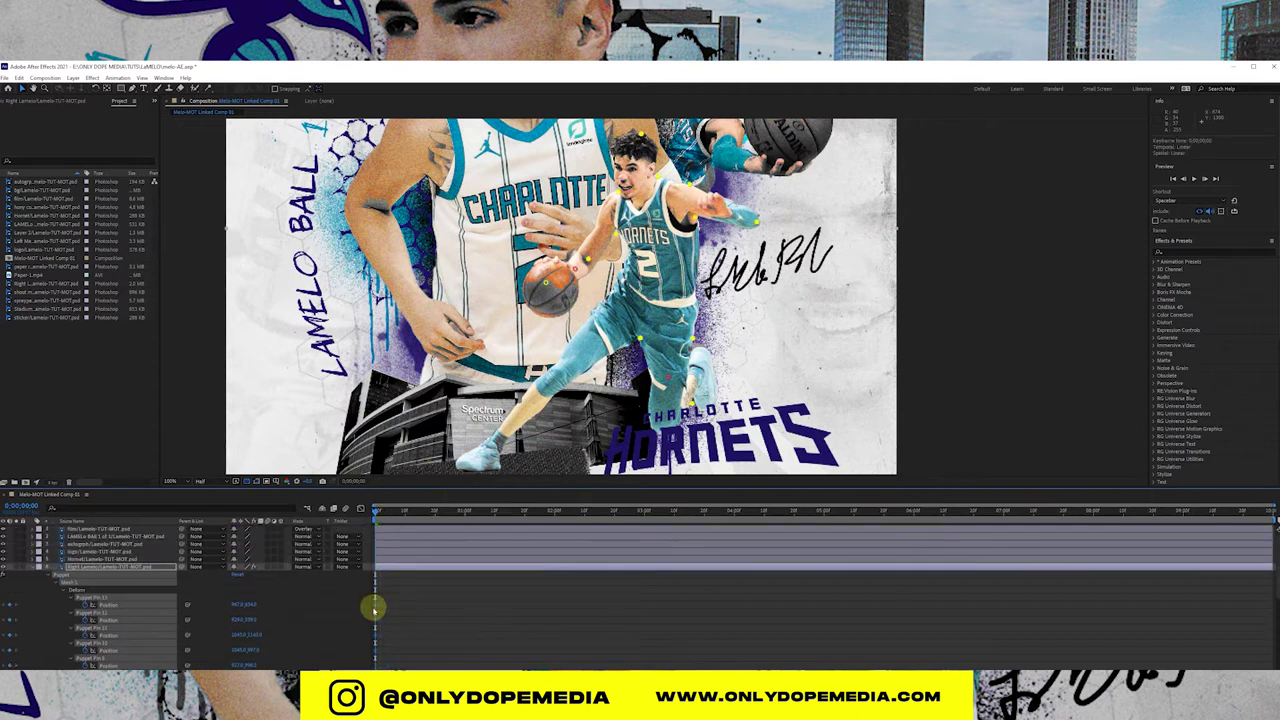
{"action": "left_click", "coordinate": [375, 512]}
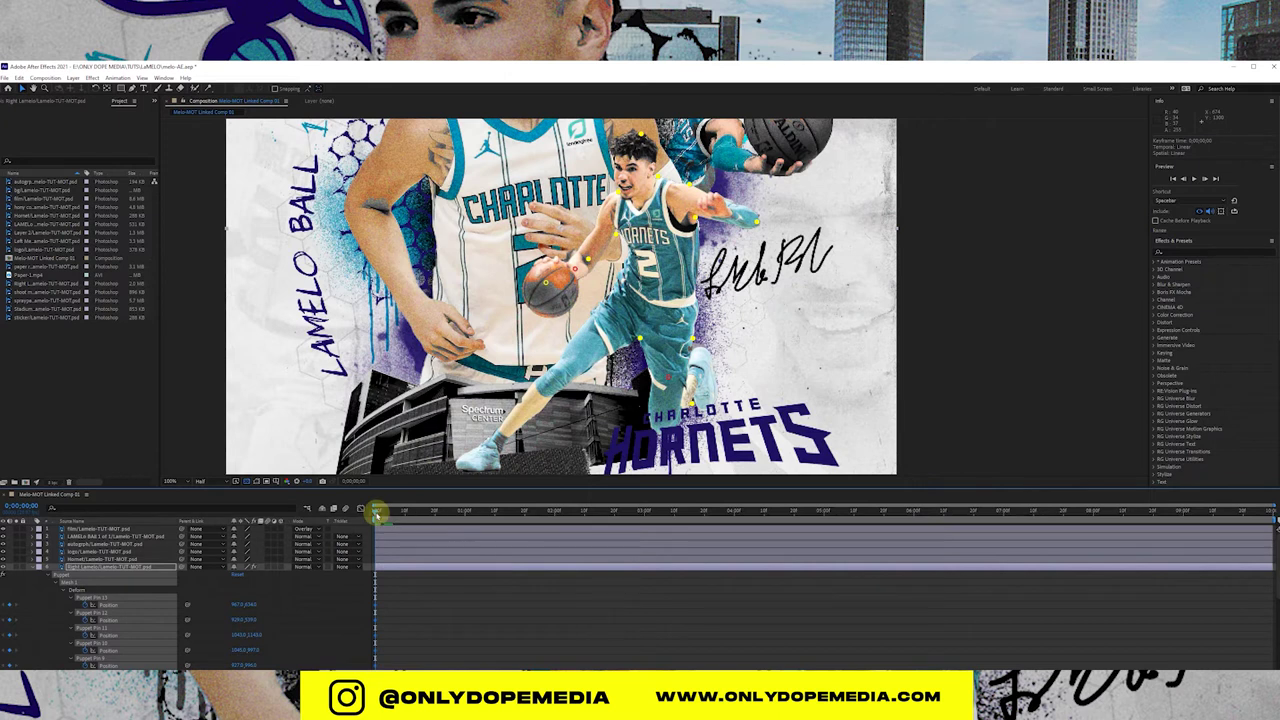
{"action": "left_click_drag", "start_coordinate": [375, 512], "coordinate": [463, 511]}
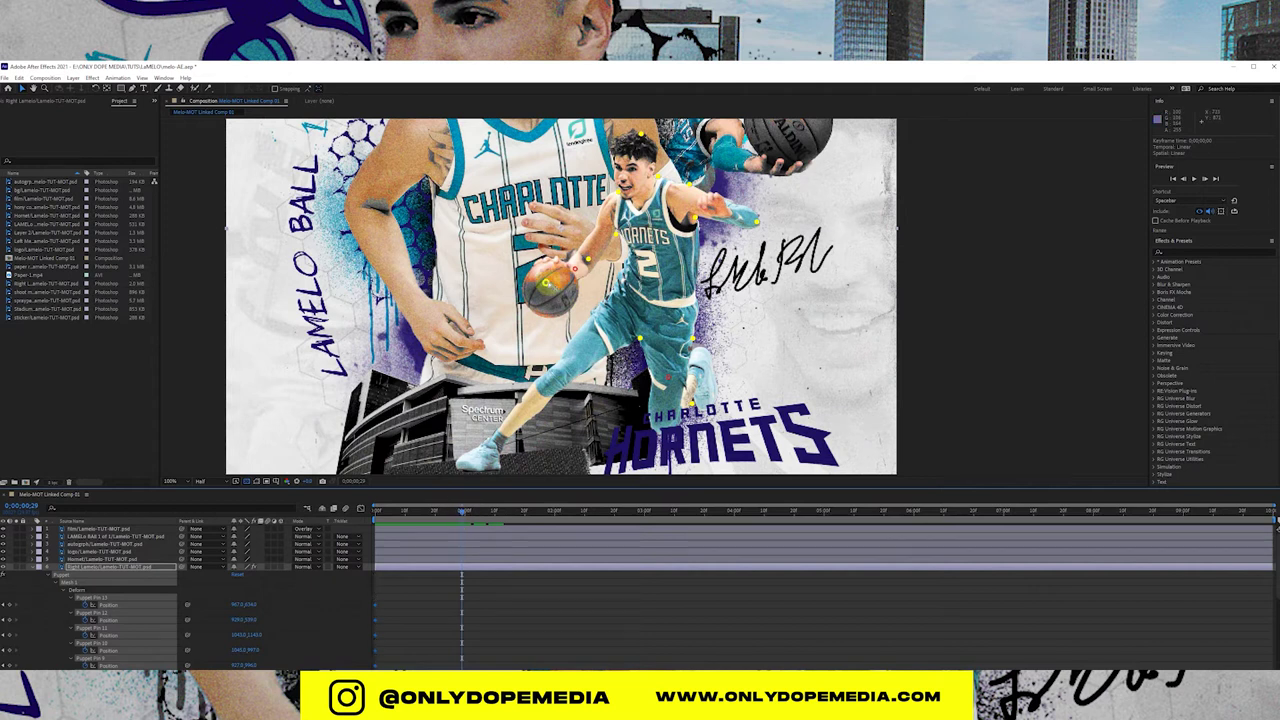
Step: Shift the ball and hand puppet pins slightly to set new keyframes, undoing an overshoot
{"action": "left_click_drag", "start_coordinate": [576, 266], "coordinate": [590, 258]}
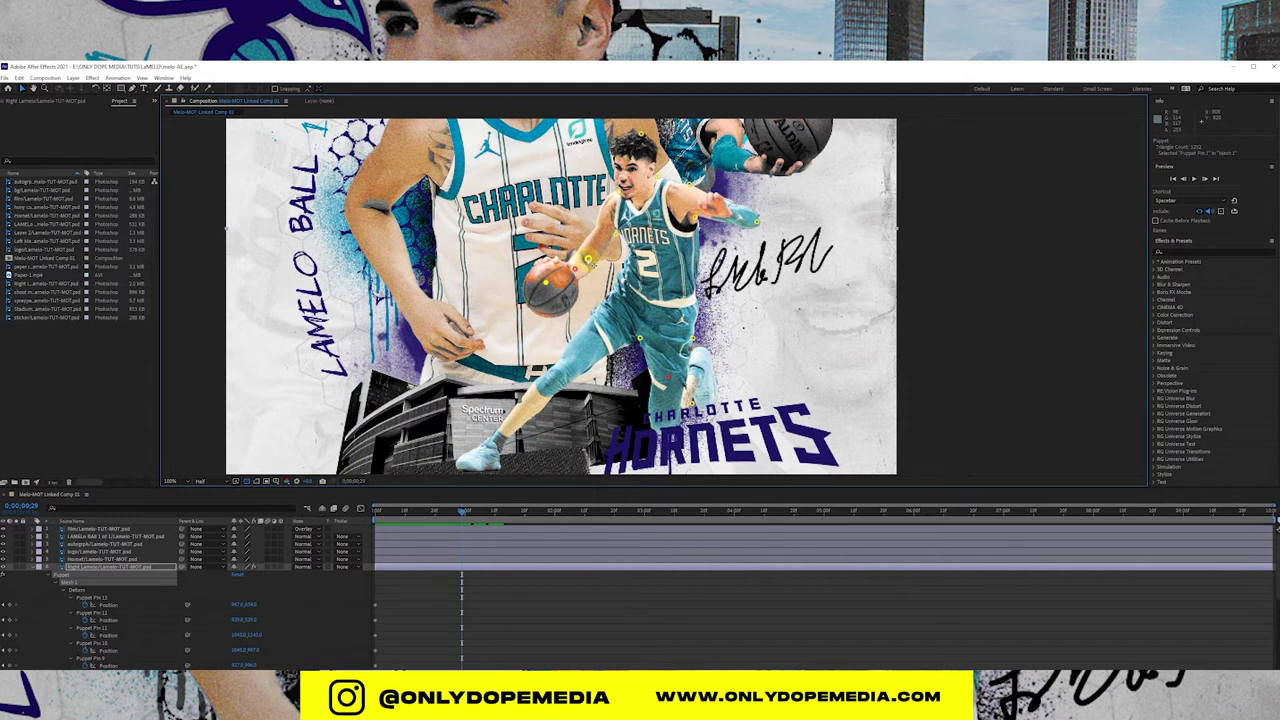
{"action": "left_click_drag", "start_coordinate": [592, 267], "coordinate": [350, 345]}
{"action": "key", "text": "ctrl+z"}
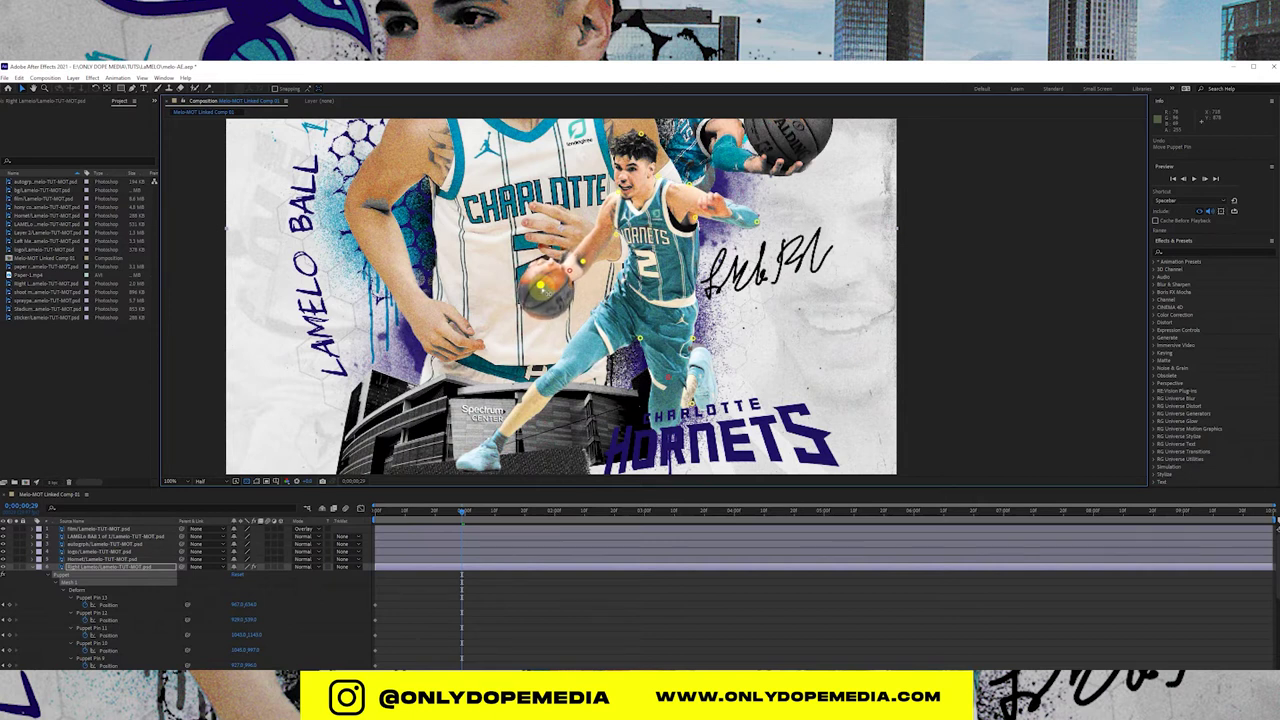
{"action": "left_click_drag", "start_coordinate": [545, 282], "coordinate": [547, 285]}
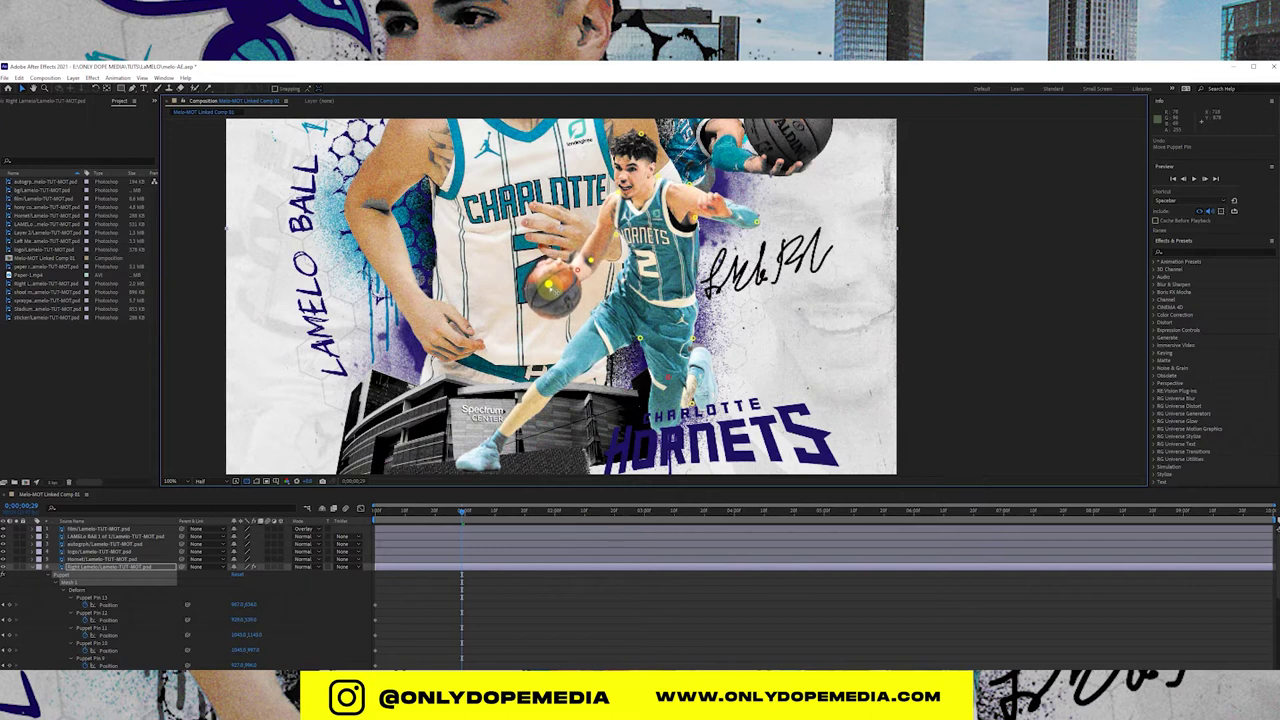
Step: Nudge hand Pin 8 and raise foot Pin 11, then scrub the opening frames to preview
{"action": "left_click_drag", "start_coordinate": [394, 512], "coordinate": [460, 505]}
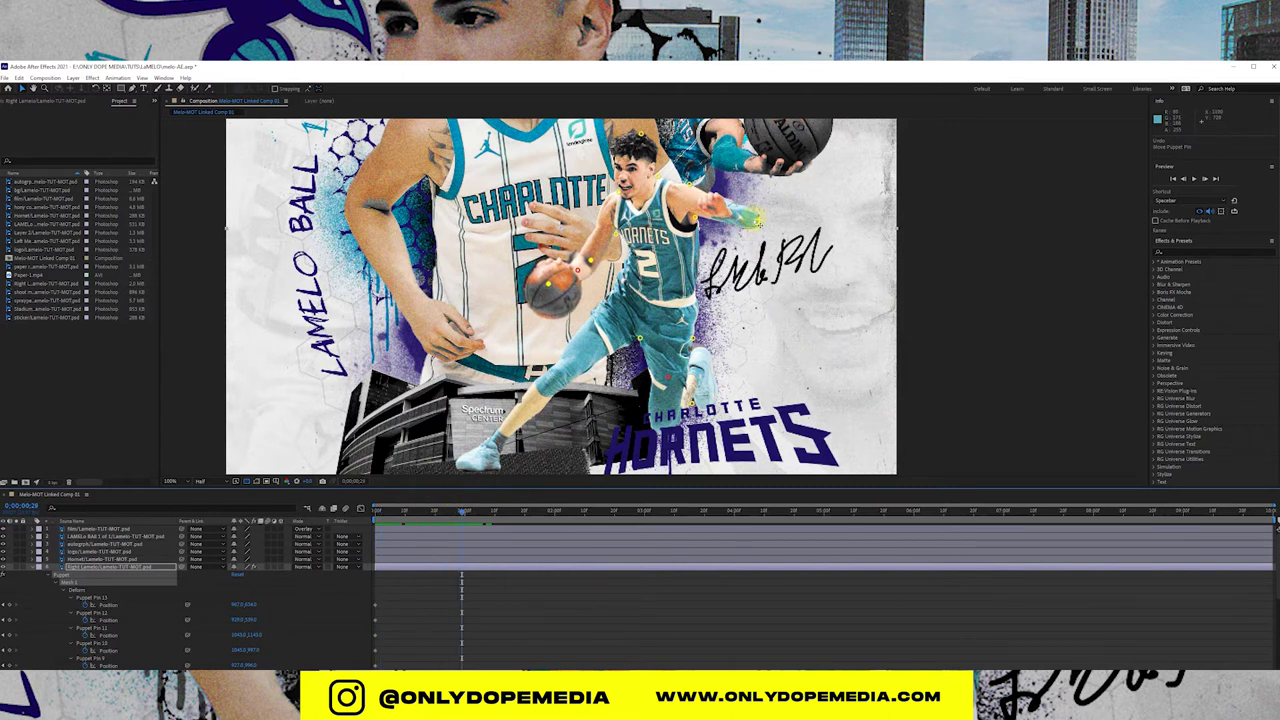
{"action": "left_click", "coordinate": [758, 222]}
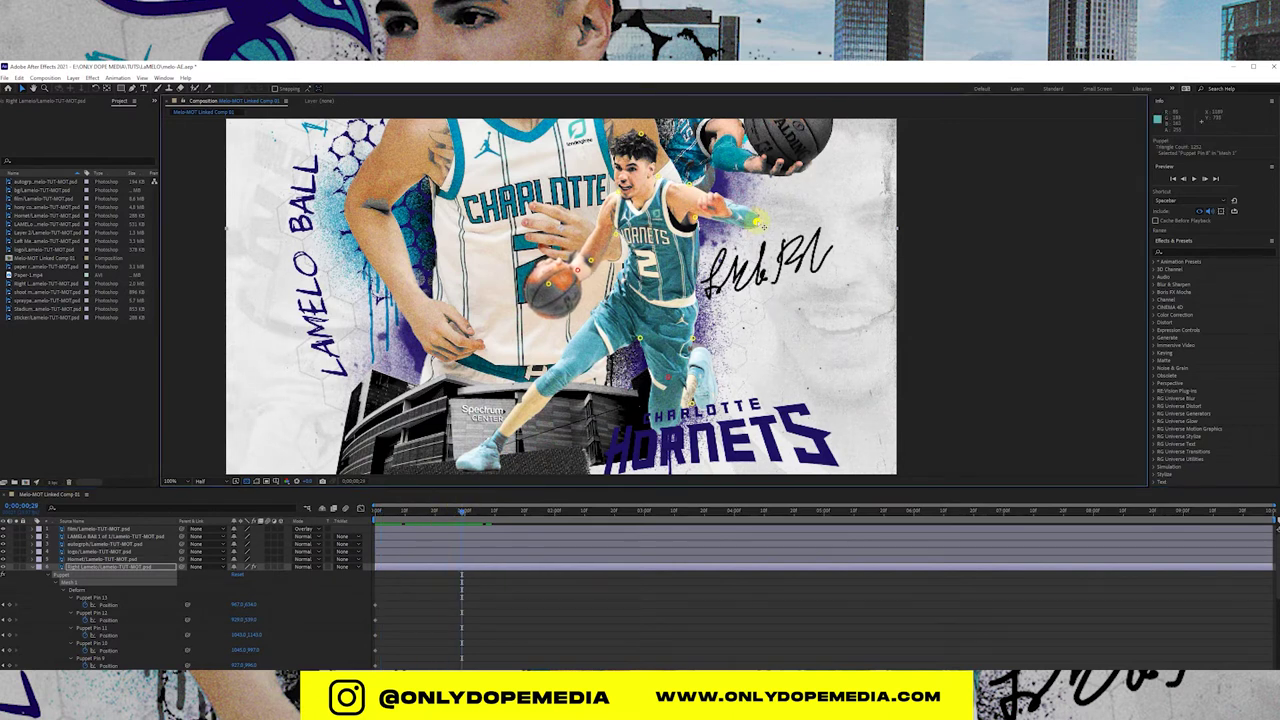
{"action": "left_click_drag", "start_coordinate": [760, 226], "coordinate": [763, 224]}
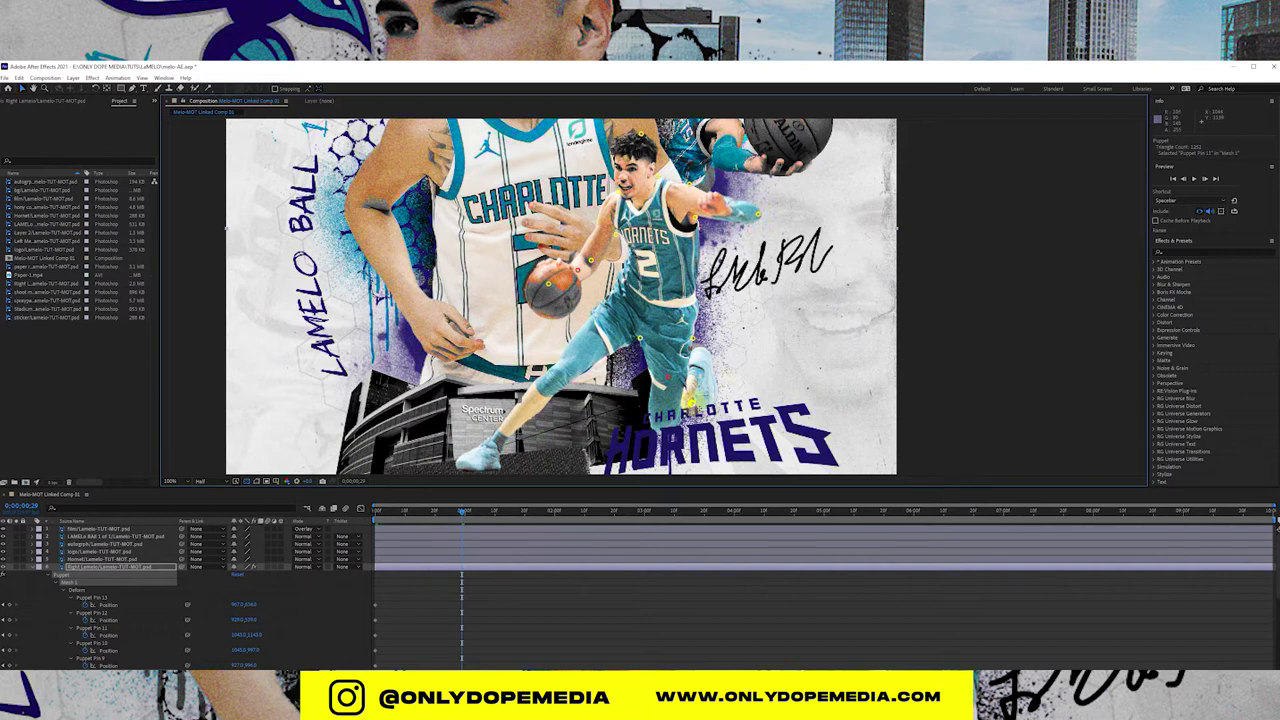
{"action": "left_click", "coordinate": [100, 627]}
{"action": "left_click_drag", "start_coordinate": [692, 400], "coordinate": [695, 390]}
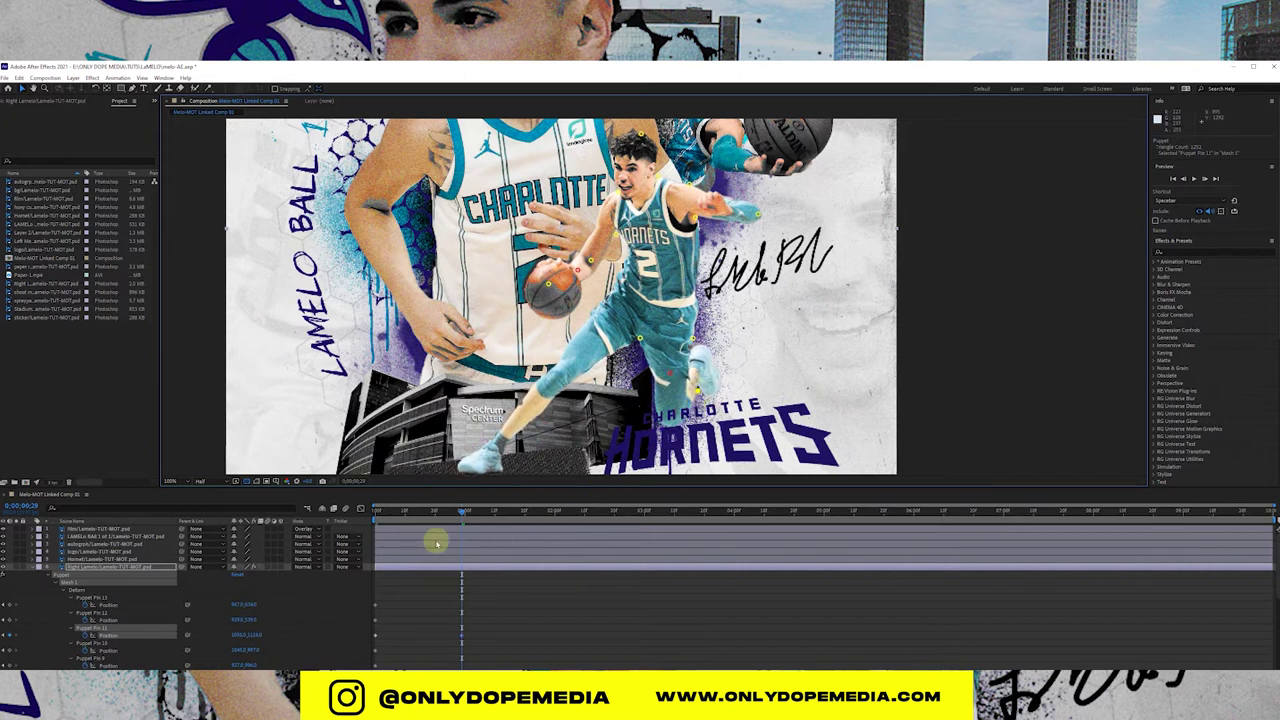
{"action": "left_click", "coordinate": [377, 512]}
{"action": "left_click_drag", "start_coordinate": [377, 512], "coordinate": [549, 492]}
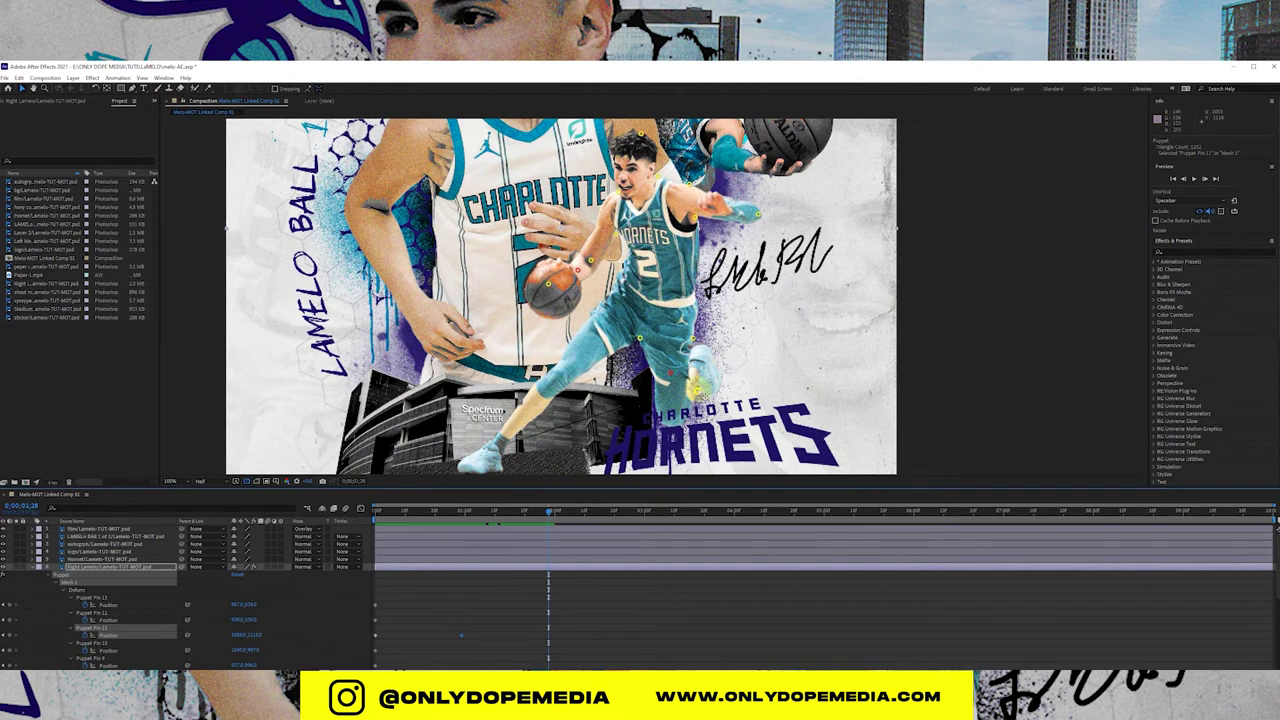
Step: Nudge the foot, ball, hand and head (Puppet Pin 12) pins into a new pose, redoing the head move
{"action": "left_click_drag", "start_coordinate": [698, 388], "coordinate": [688, 393]}
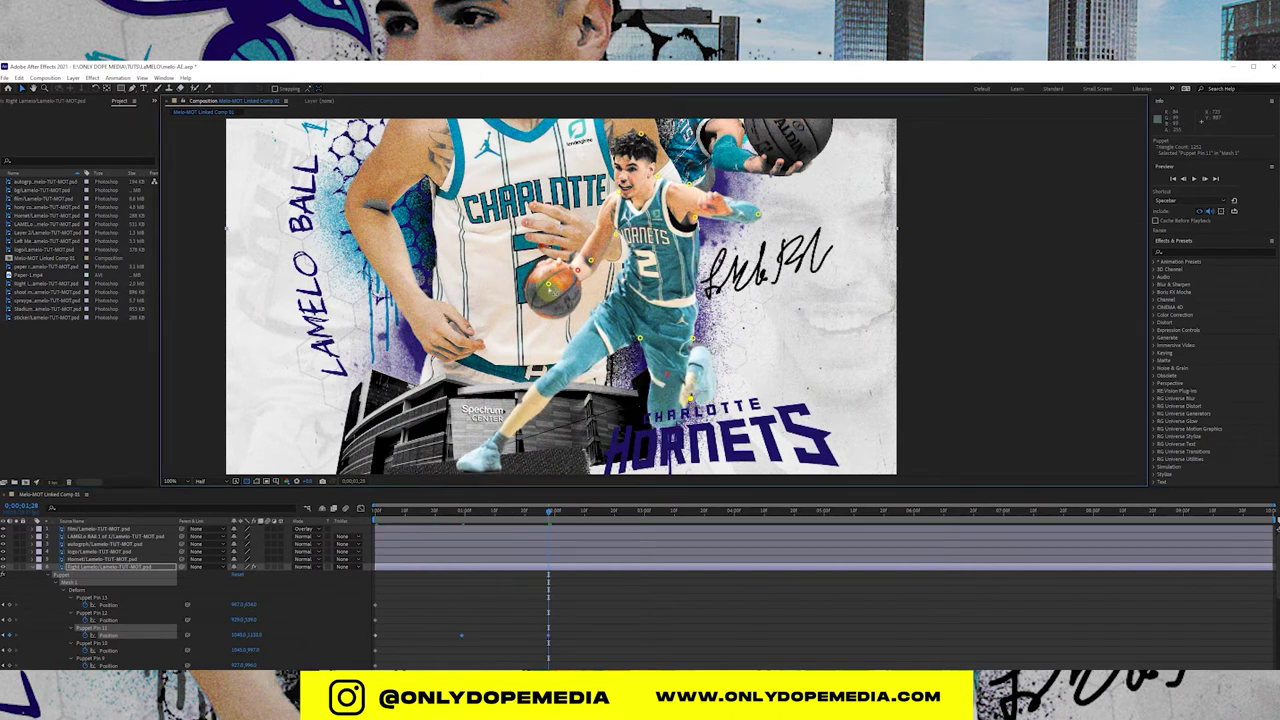
{"action": "left_click_drag", "start_coordinate": [548, 283], "coordinate": [578, 312]}
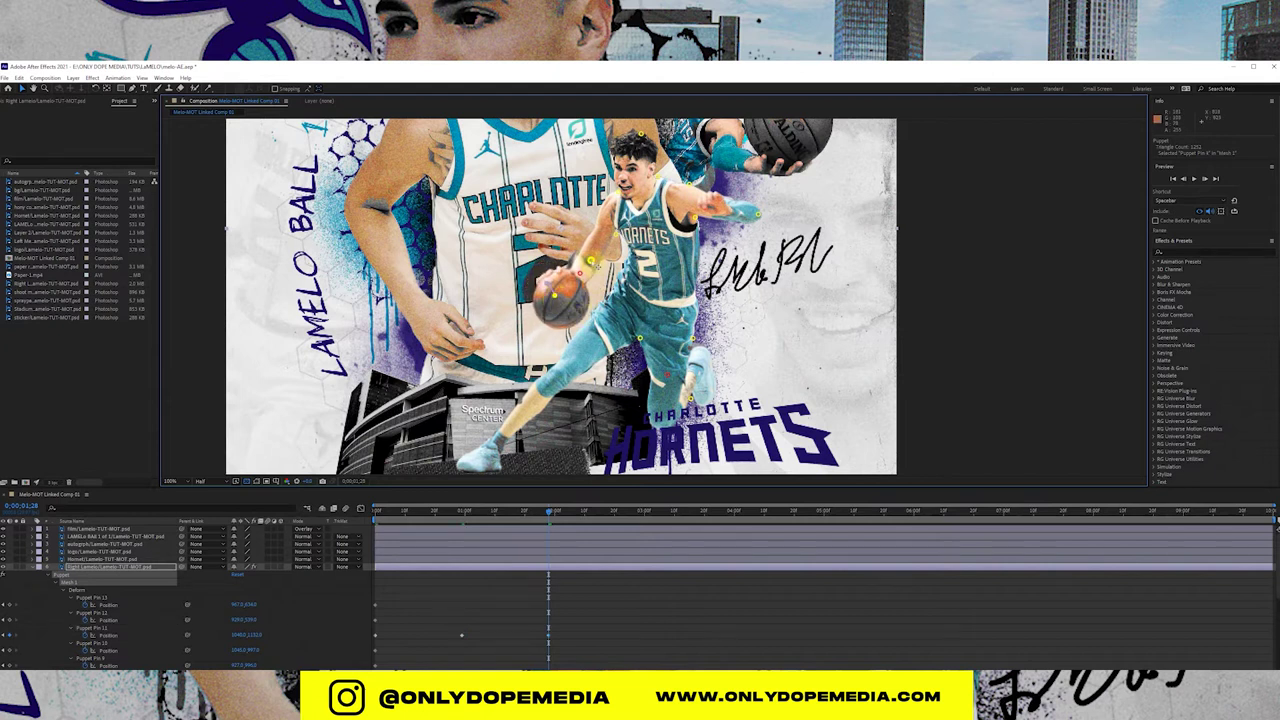
{"action": "left_click_drag", "start_coordinate": [590, 262], "coordinate": [590, 258]}
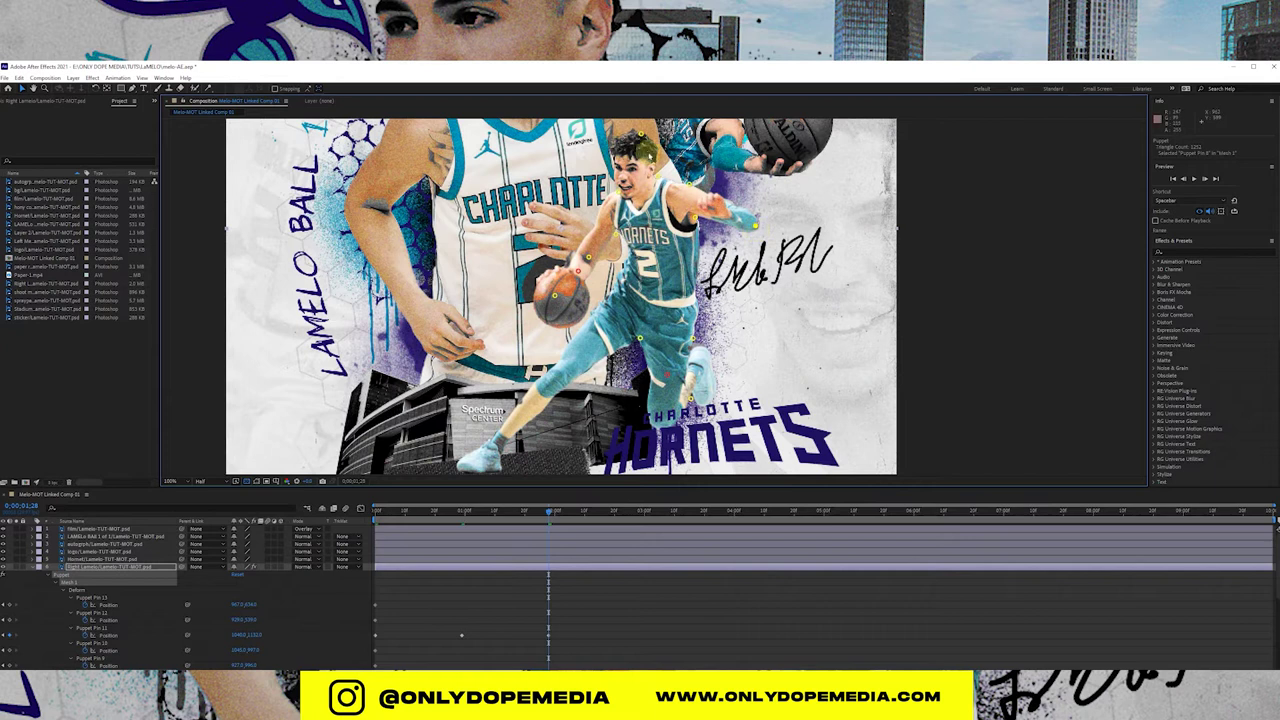
{"action": "left_click", "coordinate": [640, 133]}
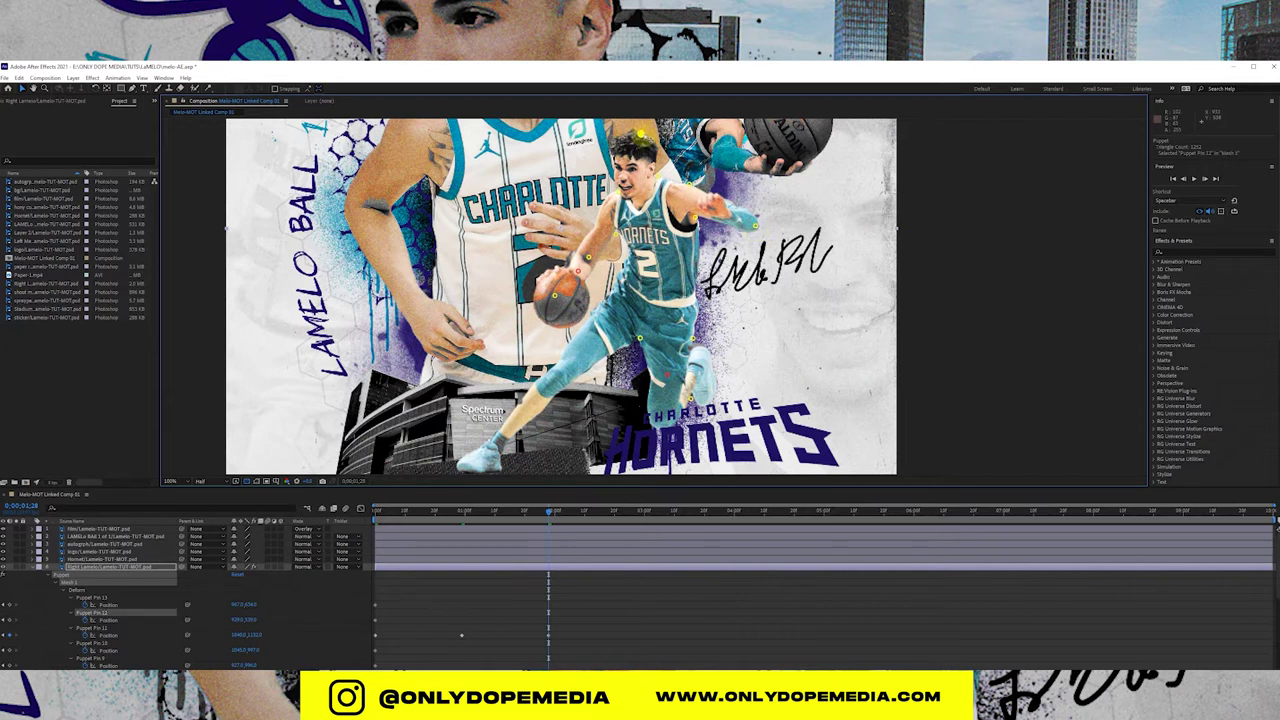
{"action": "left_click_drag", "start_coordinate": [641, 131], "coordinate": [646, 134]}
{"action": "key", "text": "ctrl+z"}
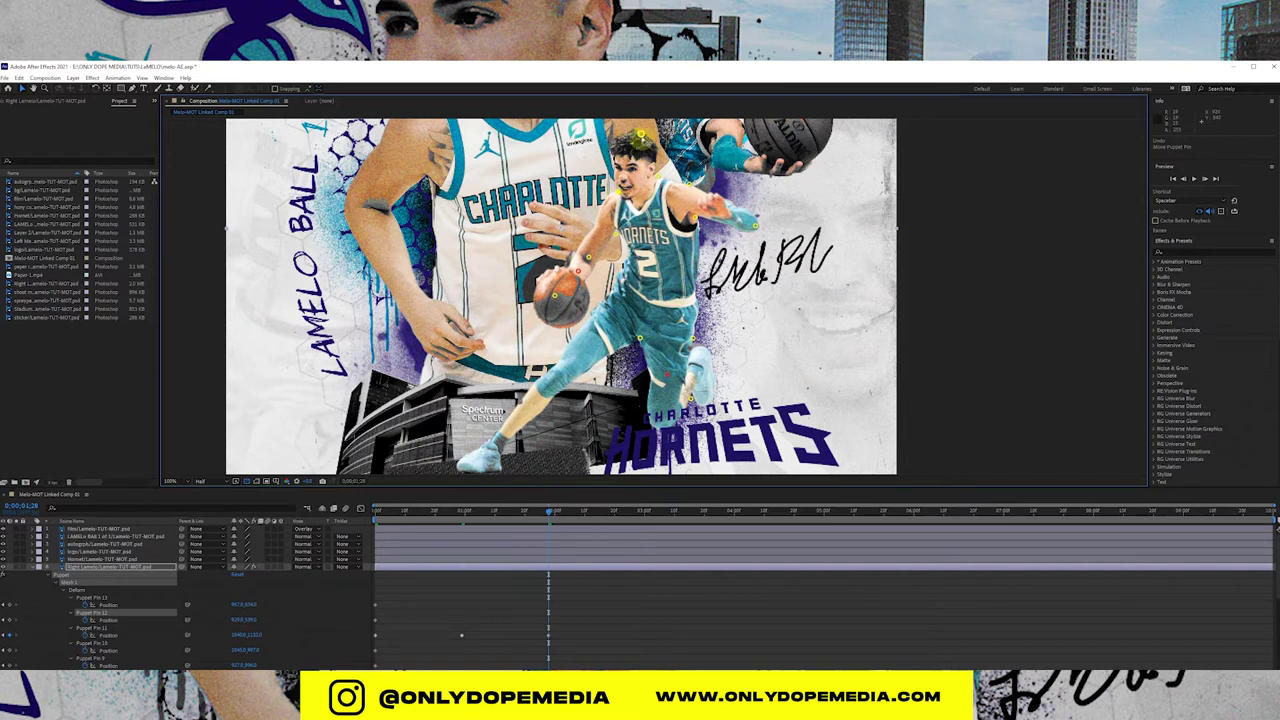
{"action": "left_click_drag", "start_coordinate": [640, 132], "coordinate": [646, 136]}
Step: Scrub back through the animation to preview the new pin pose
{"action": "left_click_drag", "start_coordinate": [548, 510], "coordinate": [601, 512]}
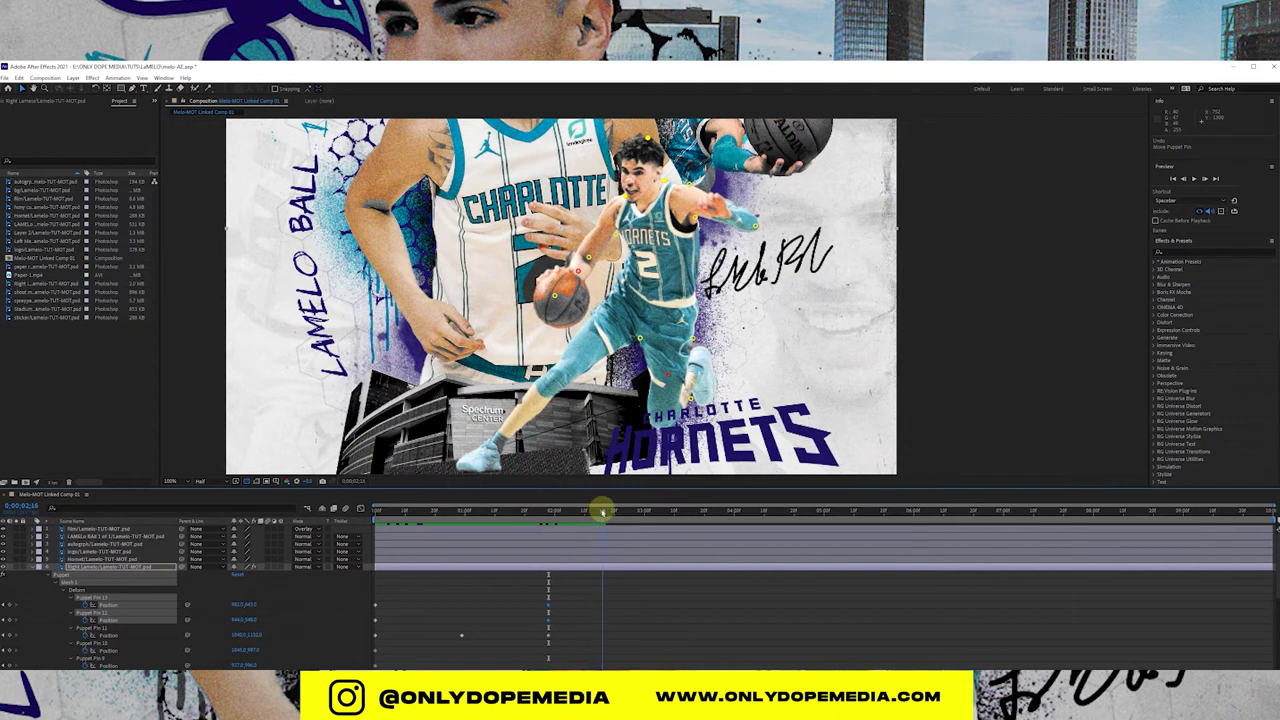
{"action": "left_click", "coordinate": [552, 291]}
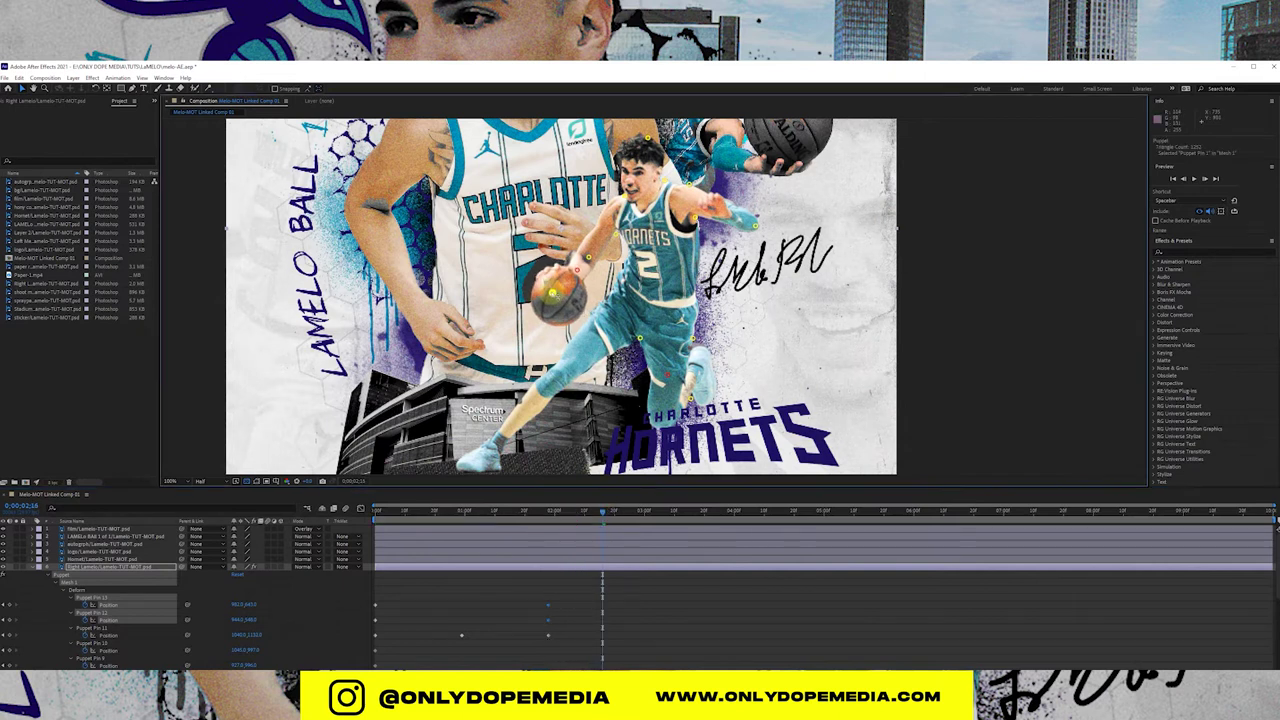
{"action": "left_click", "coordinate": [757, 226]}
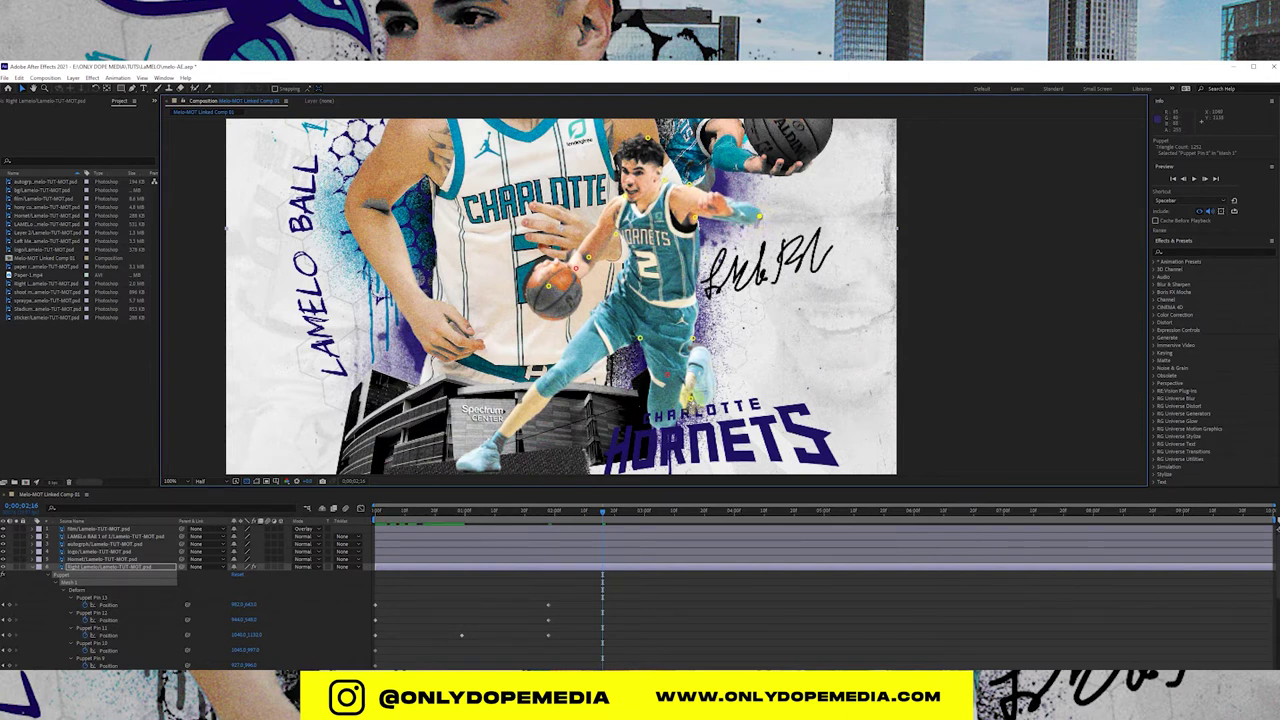
{"action": "left_click", "coordinate": [692, 392]}
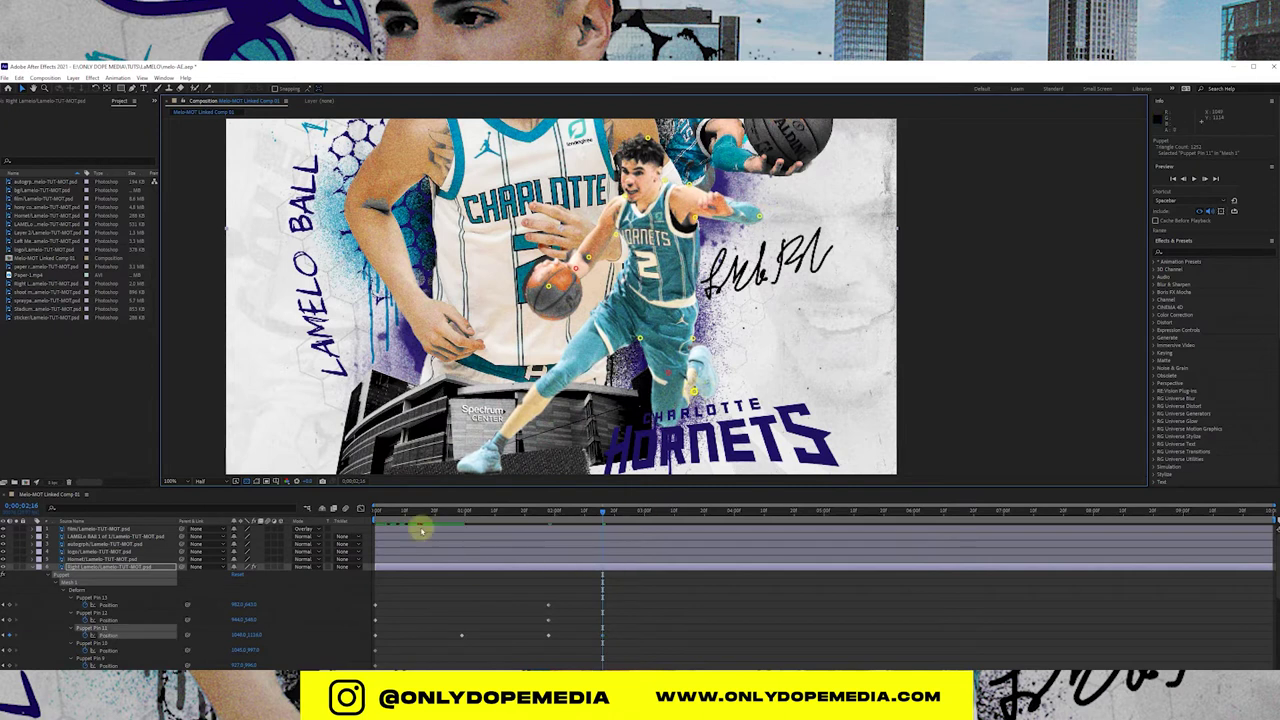
{"action": "left_click_drag", "start_coordinate": [410, 513], "coordinate": [590, 512]}
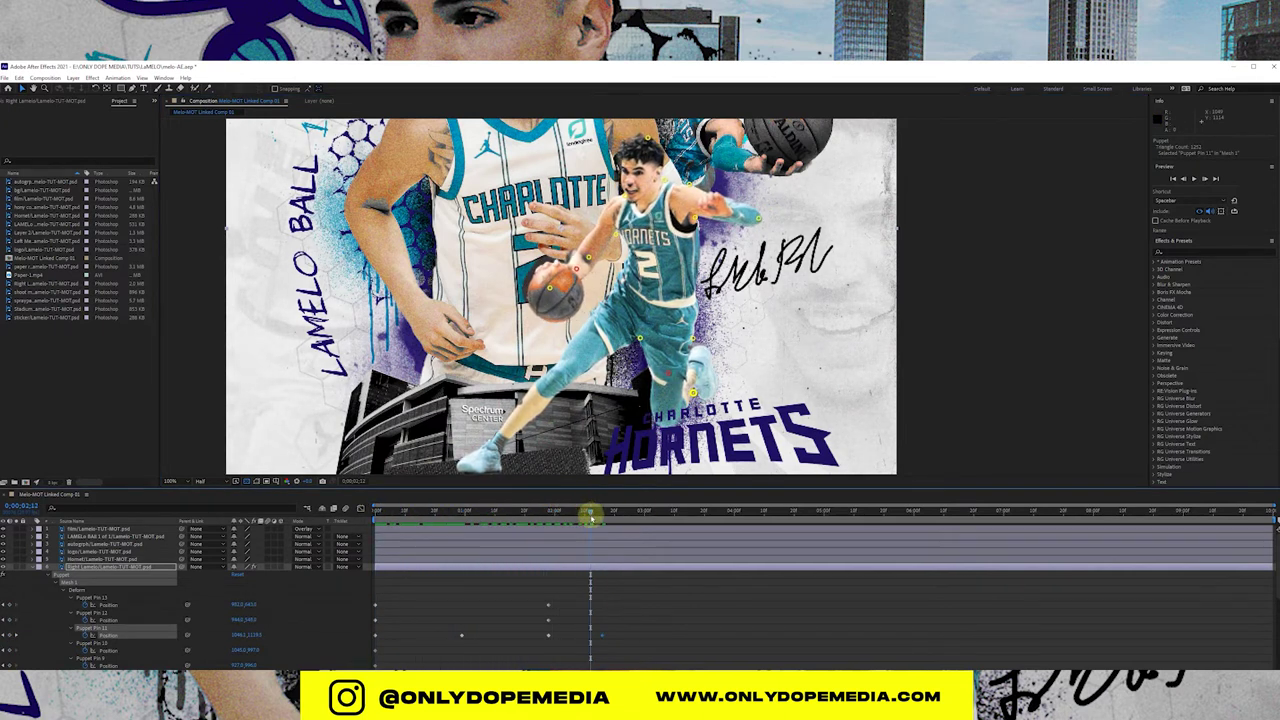
{"action": "scroll", "coordinate": [503, 599], "scroll_direction": "down", "scroll_amount": 4}
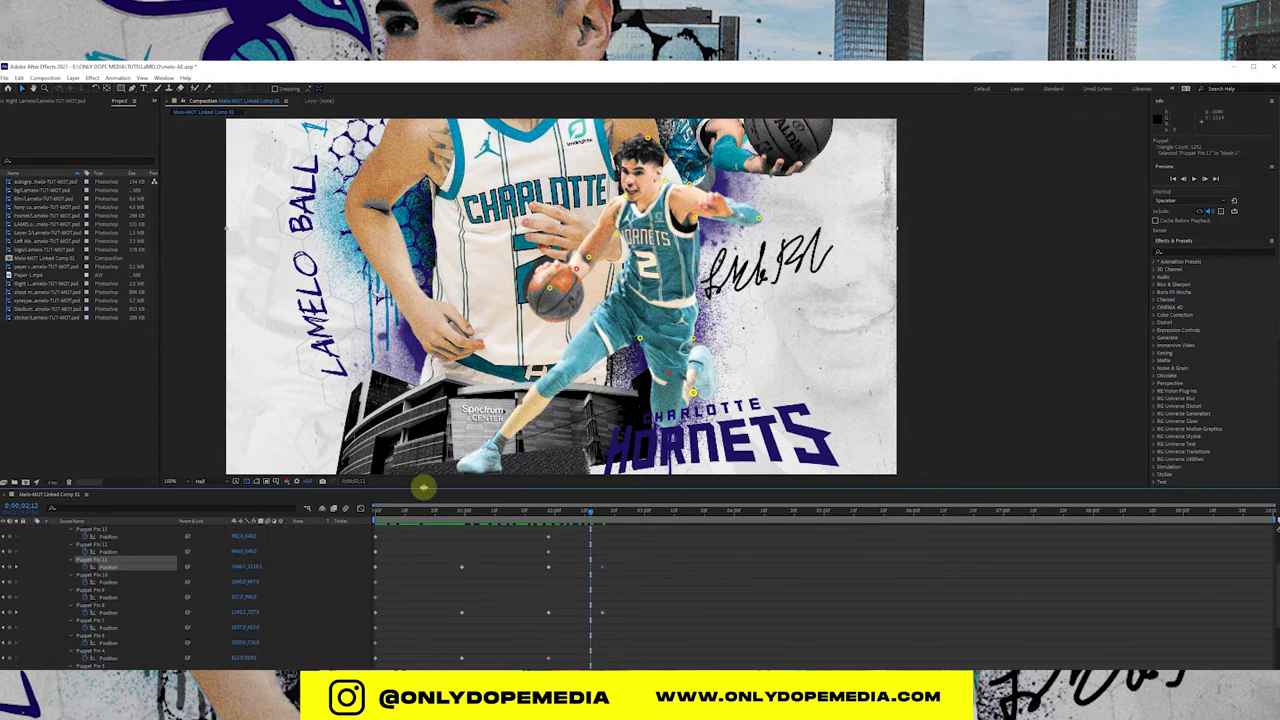
Step: Enlarge the timeline and marquee-select all the Puppet Pin keyframes
{"action": "left_click_drag", "start_coordinate": [424, 487], "coordinate": [443, 420]}
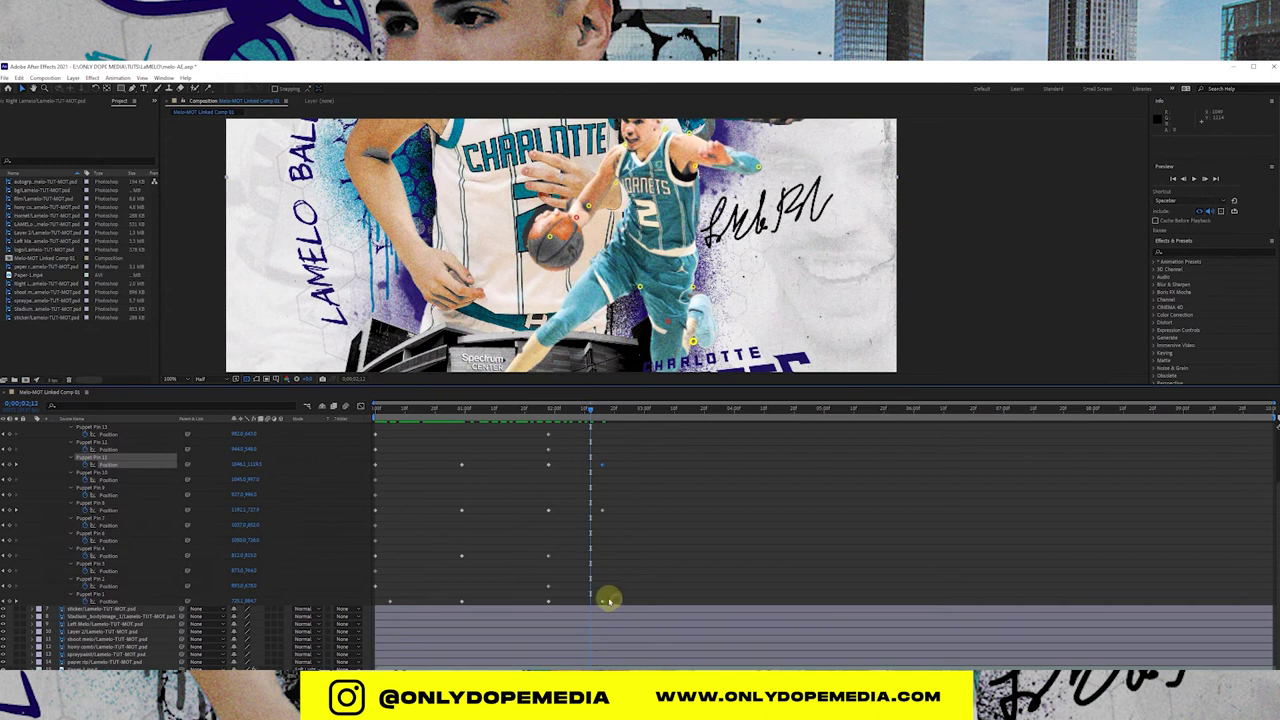
{"action": "left_click_drag", "start_coordinate": [609, 599], "coordinate": [412, 478]}
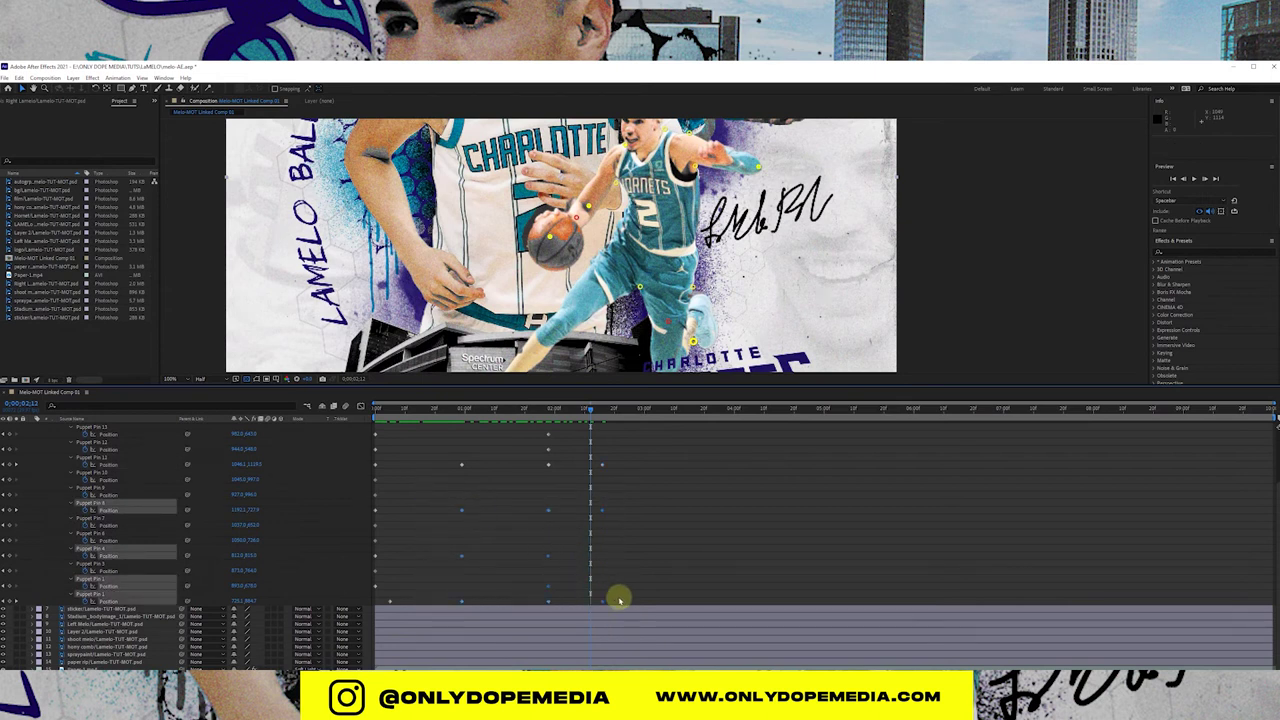
{"action": "left_click_drag", "start_coordinate": [618, 598], "coordinate": [369, 426]}
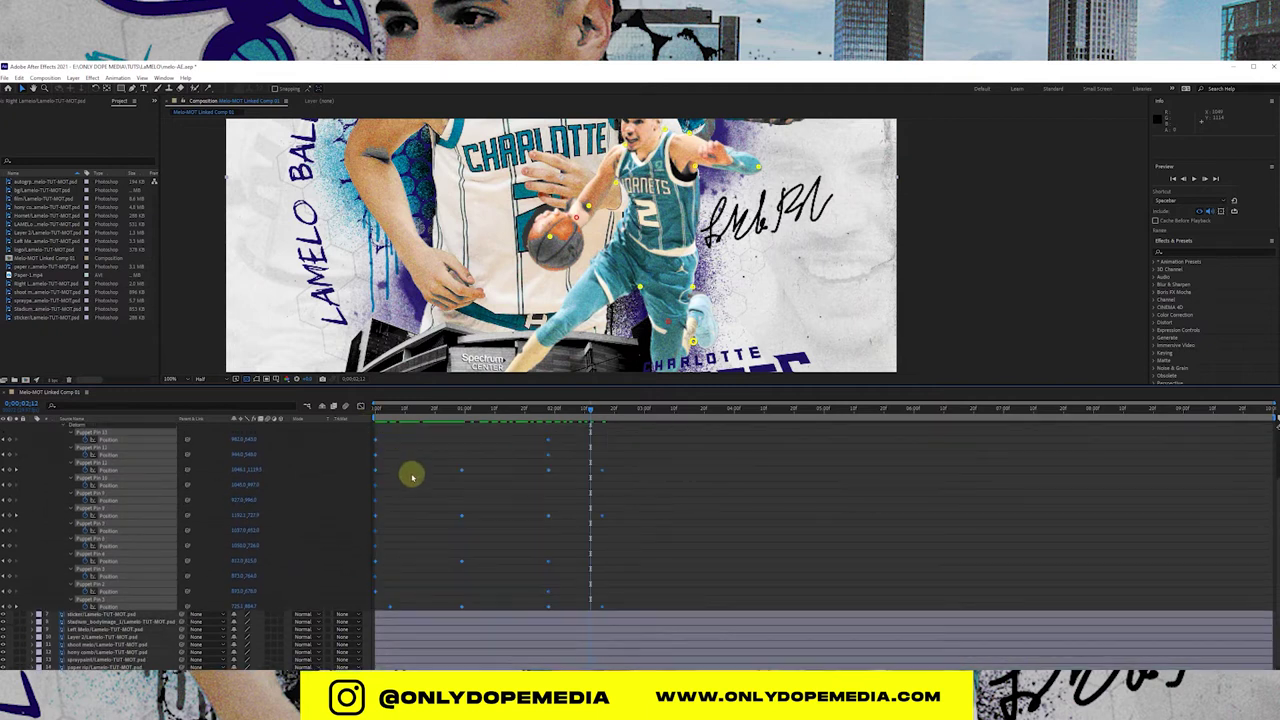
Step: Paste the pin keyframes at three successively later times to extend the loop
{"action": "left_click", "coordinate": [633, 411]}
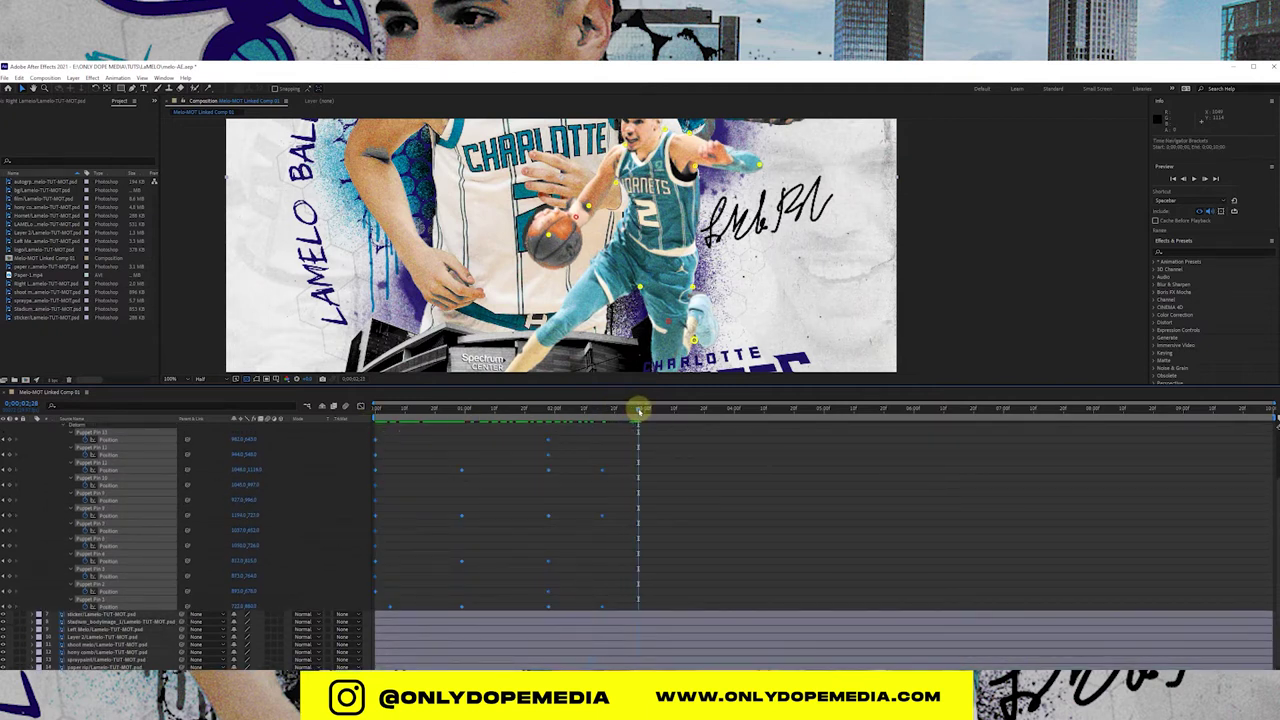
{"action": "key", "text": "ctrl+v"}
{"action": "left_click", "coordinate": [896, 409]}
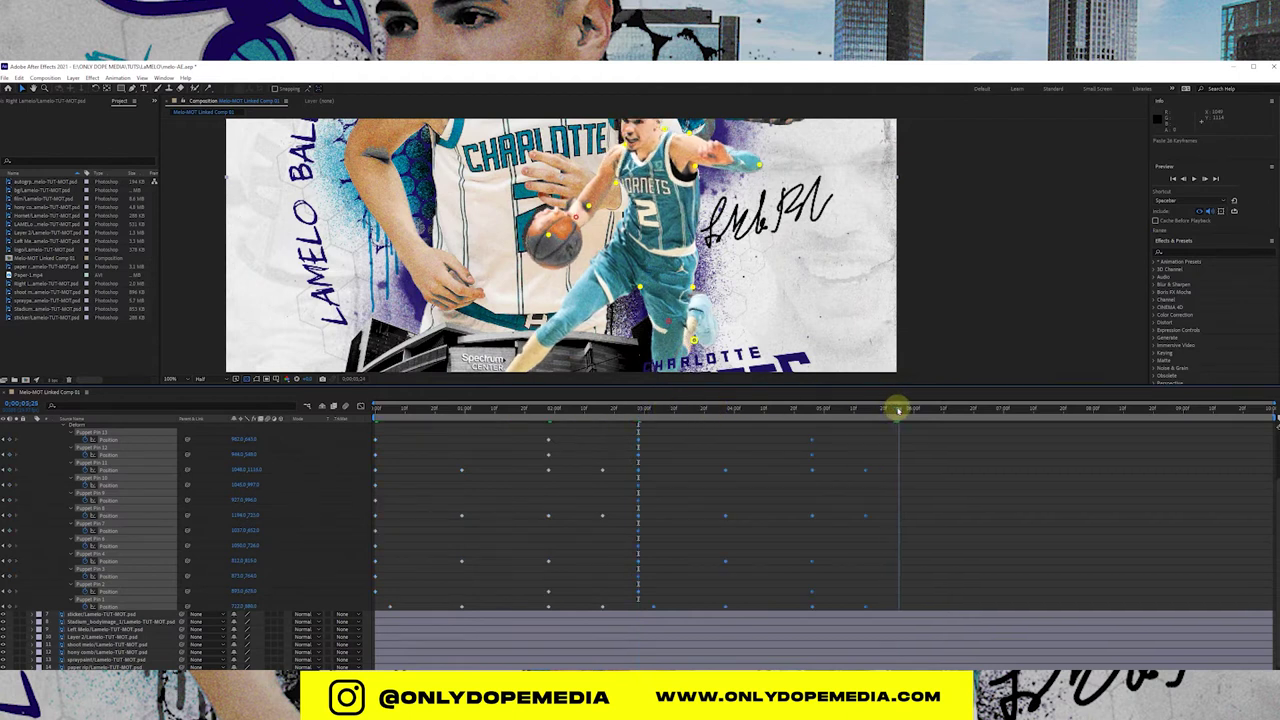
{"action": "key", "text": "ctrl+v"}
{"action": "left_click", "coordinate": [1162, 410]}
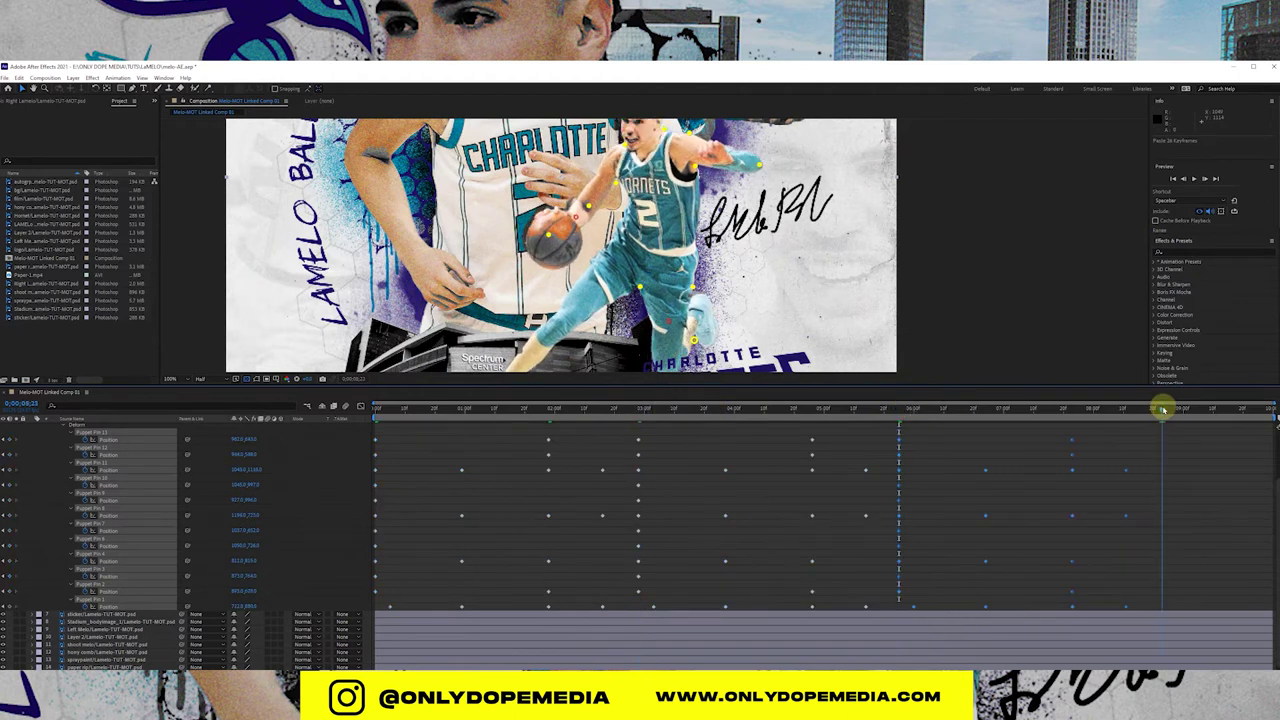
{"action": "key", "text": "ctrl+v"}
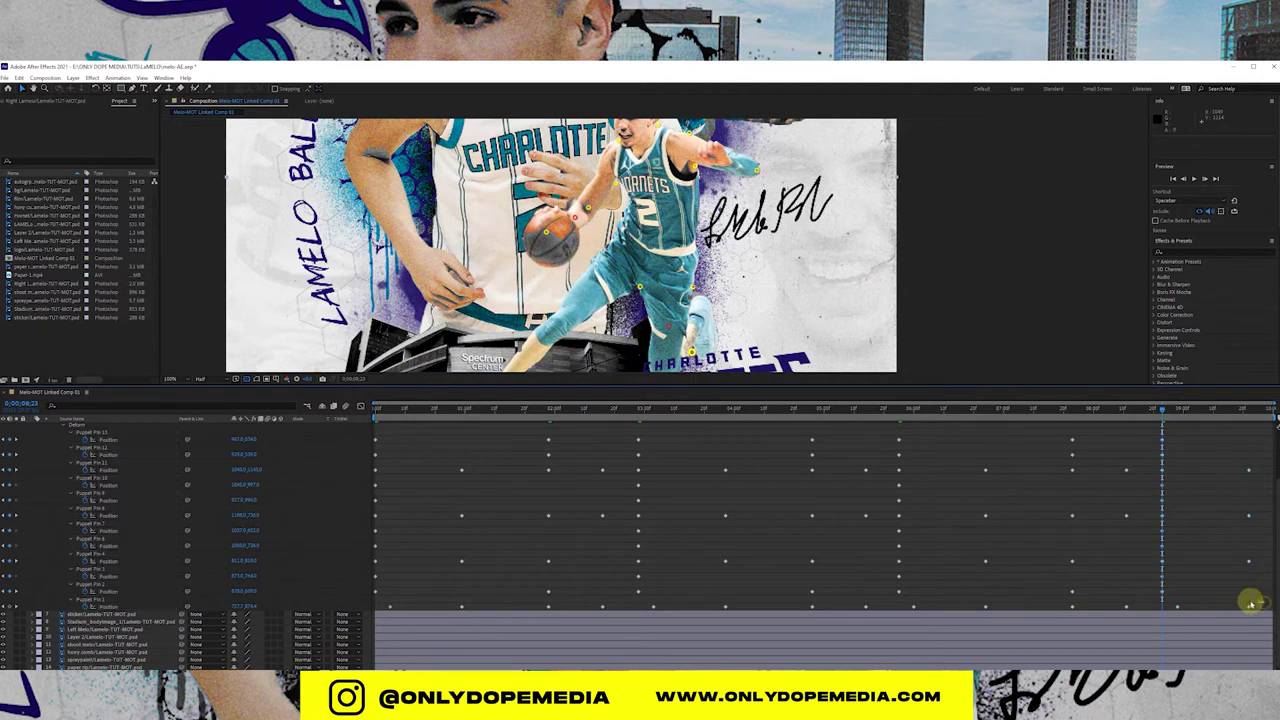
{"action": "left_click_drag", "start_coordinate": [1258, 608], "coordinate": [382, 443]}
Step: Apply Easy Ease to the selected pin keyframes and collapse the Right Lamelo layer's puppet properties
{"action": "right_click", "coordinate": [375, 463]}
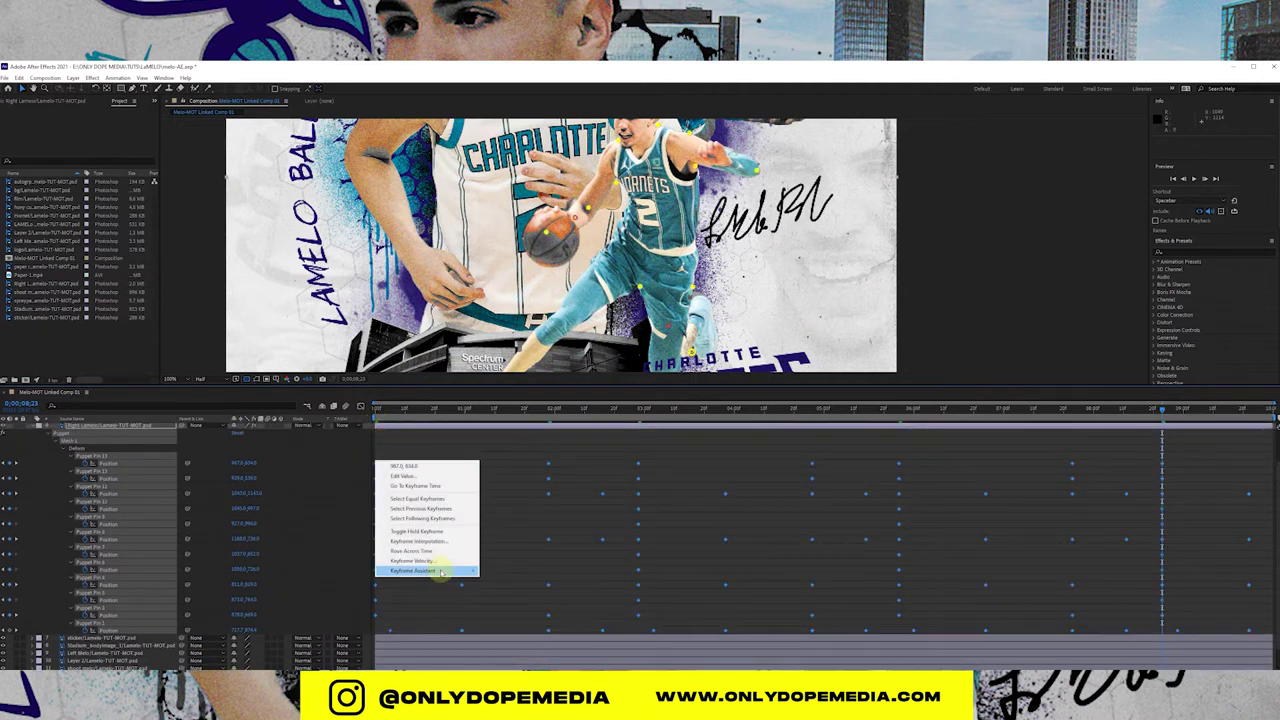
{"action": "mouse_move", "coordinate": [440, 572]}
{"action": "left_click", "coordinate": [503, 600]}
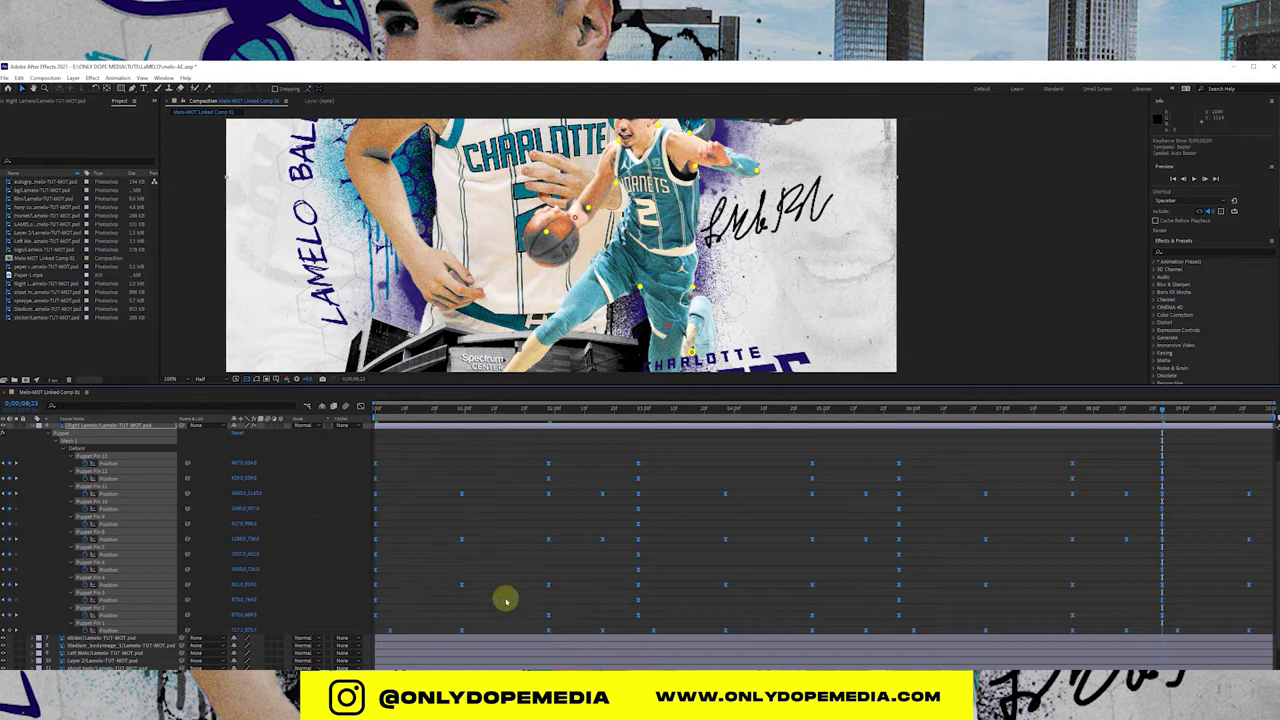
{"action": "scroll", "coordinate": [300, 500], "scroll_direction": "up", "scroll_amount": 2}
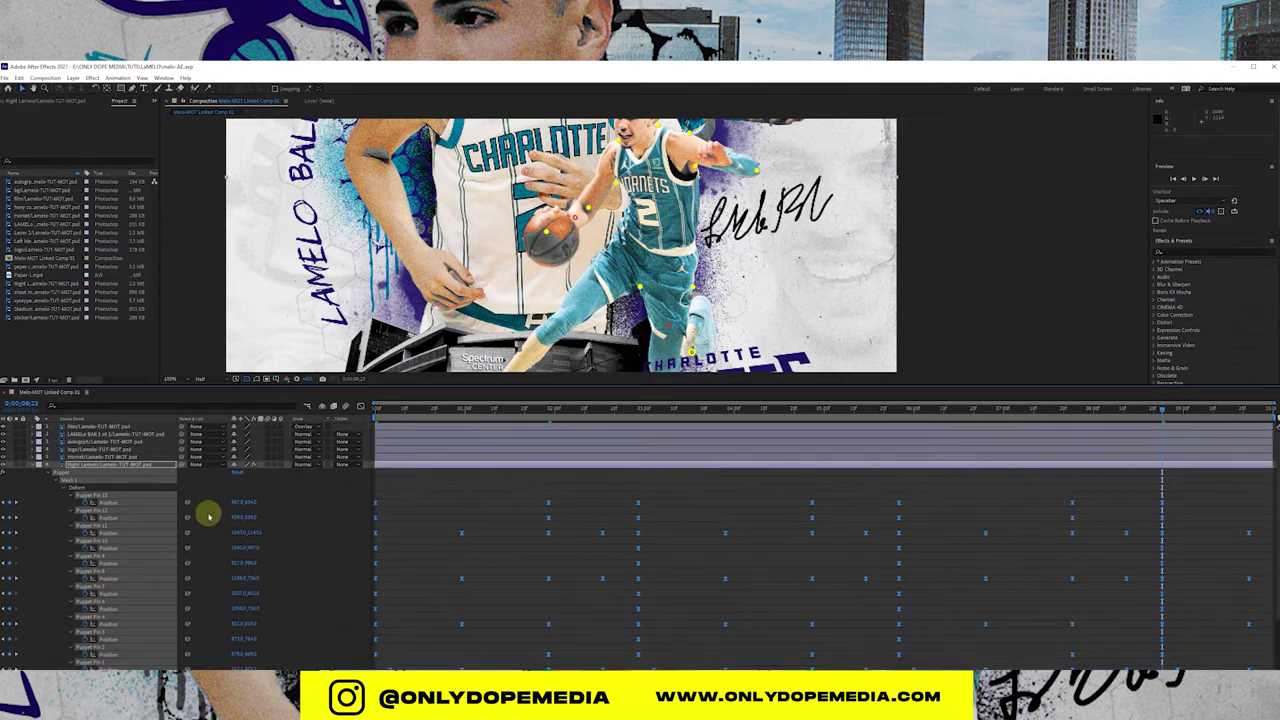
{"action": "left_click", "coordinate": [35, 466]}
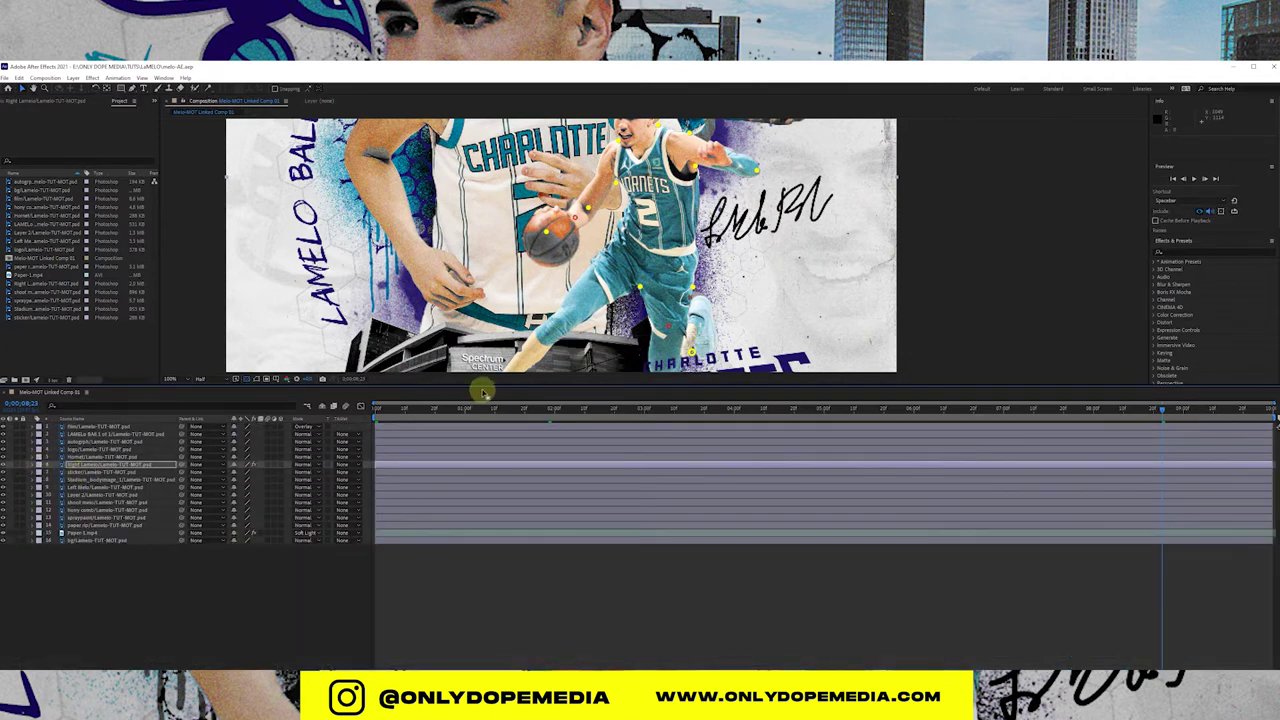
Step: Lower the Timeline divider, zoom the viewer to 50%, deselect the layer and scrub near the start
{"action": "left_click_drag", "start_coordinate": [482, 384], "coordinate": [491, 509]}
{"action": "key", "text": "comma"}
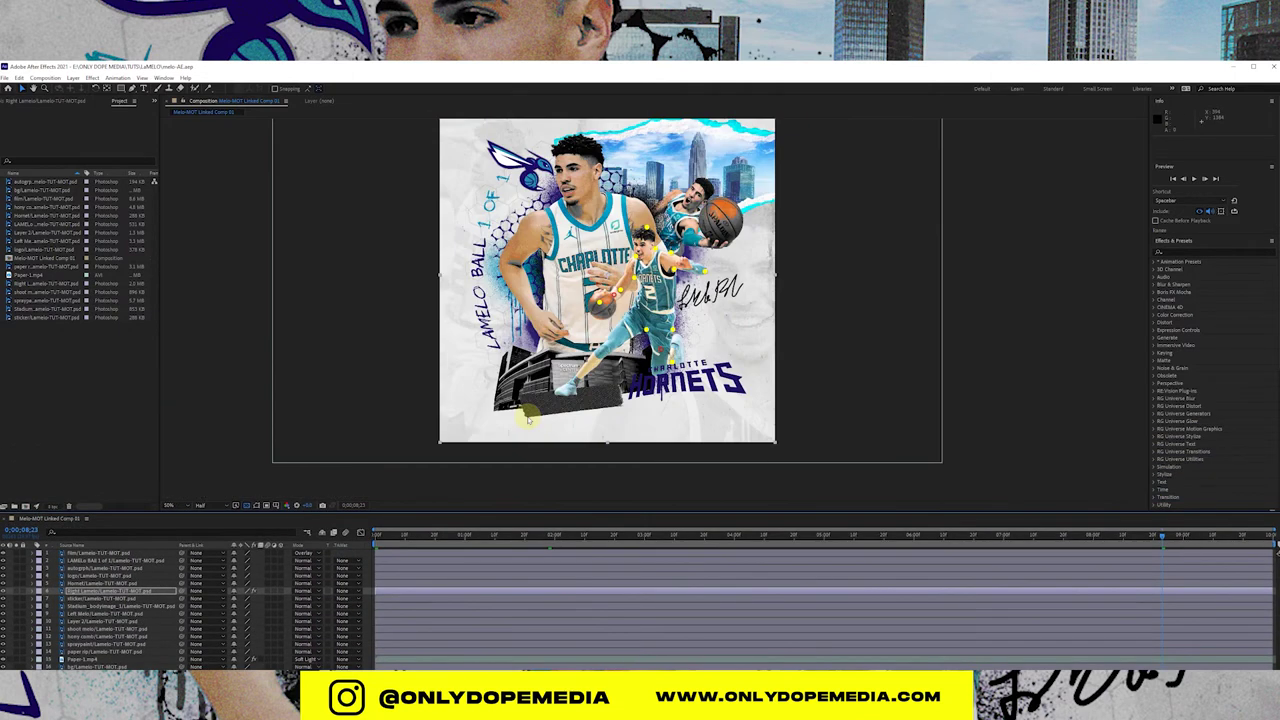
{"action": "left_click", "coordinate": [393, 484]}
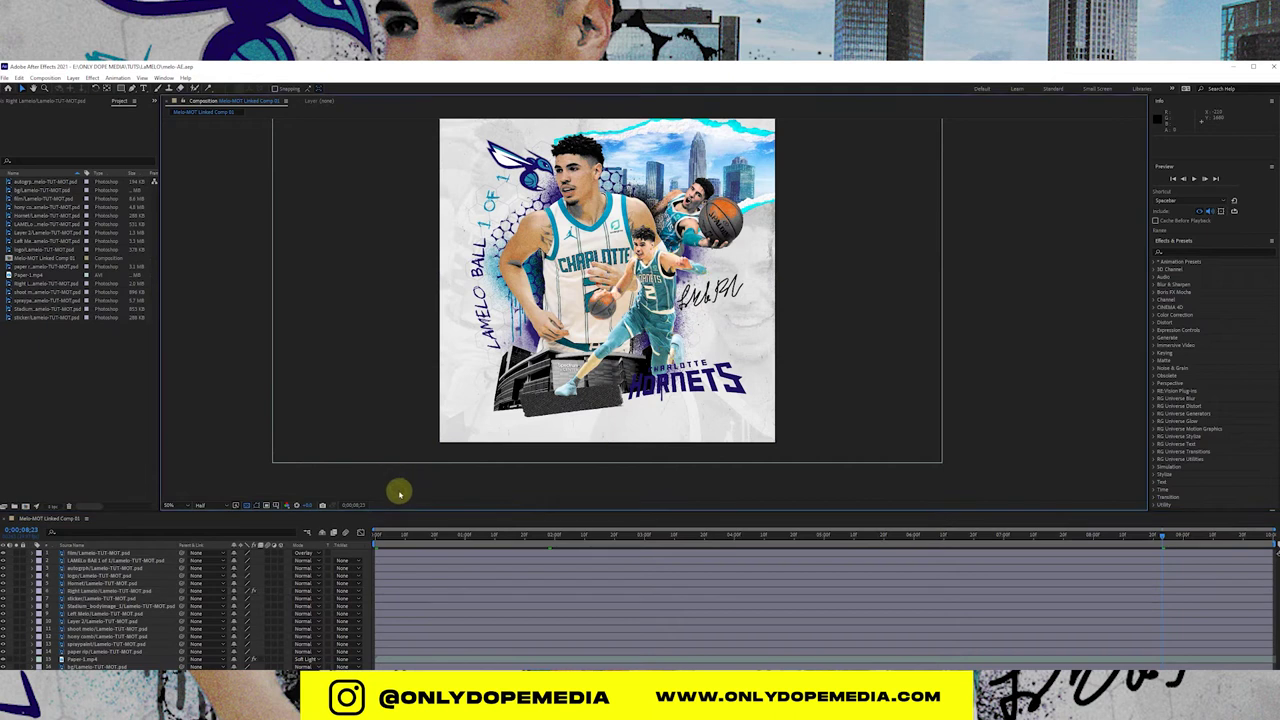
{"action": "left_click_drag", "start_coordinate": [378, 534], "coordinate": [494, 527]}
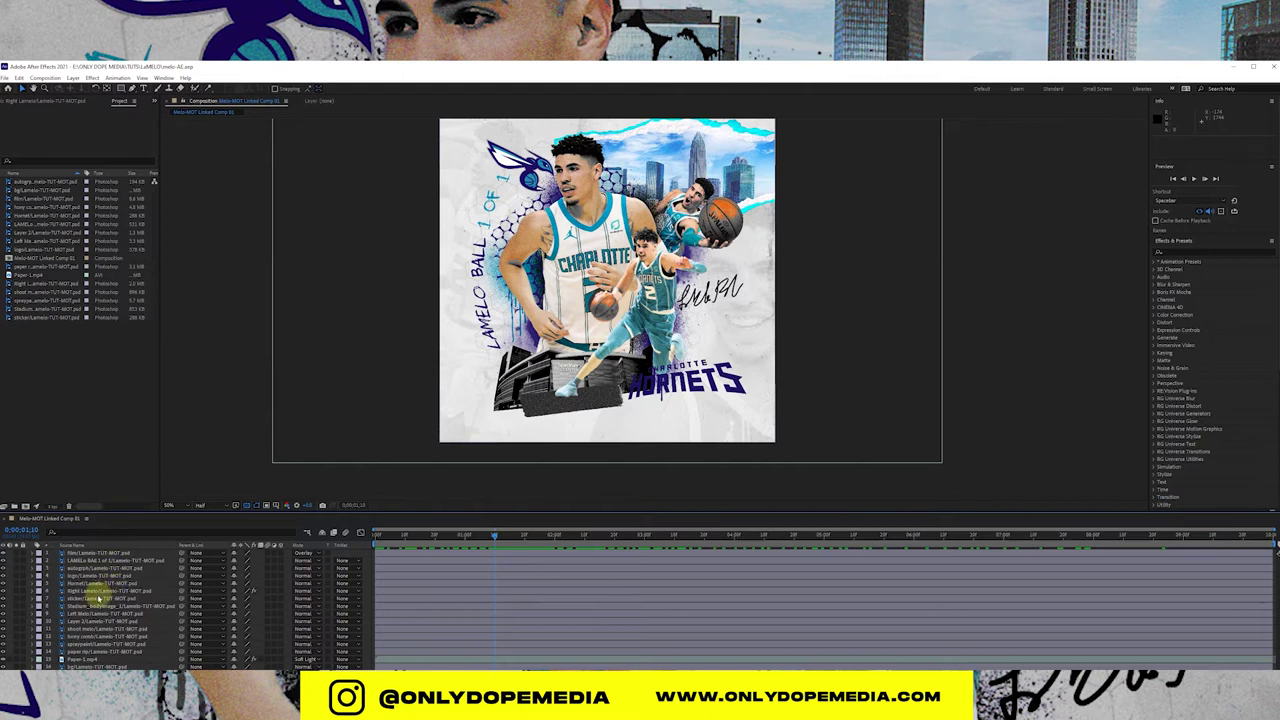
Step: Select shoot melo and place position pins on his head, mouth, chin and the ball
{"action": "left_click", "coordinate": [96, 628]}
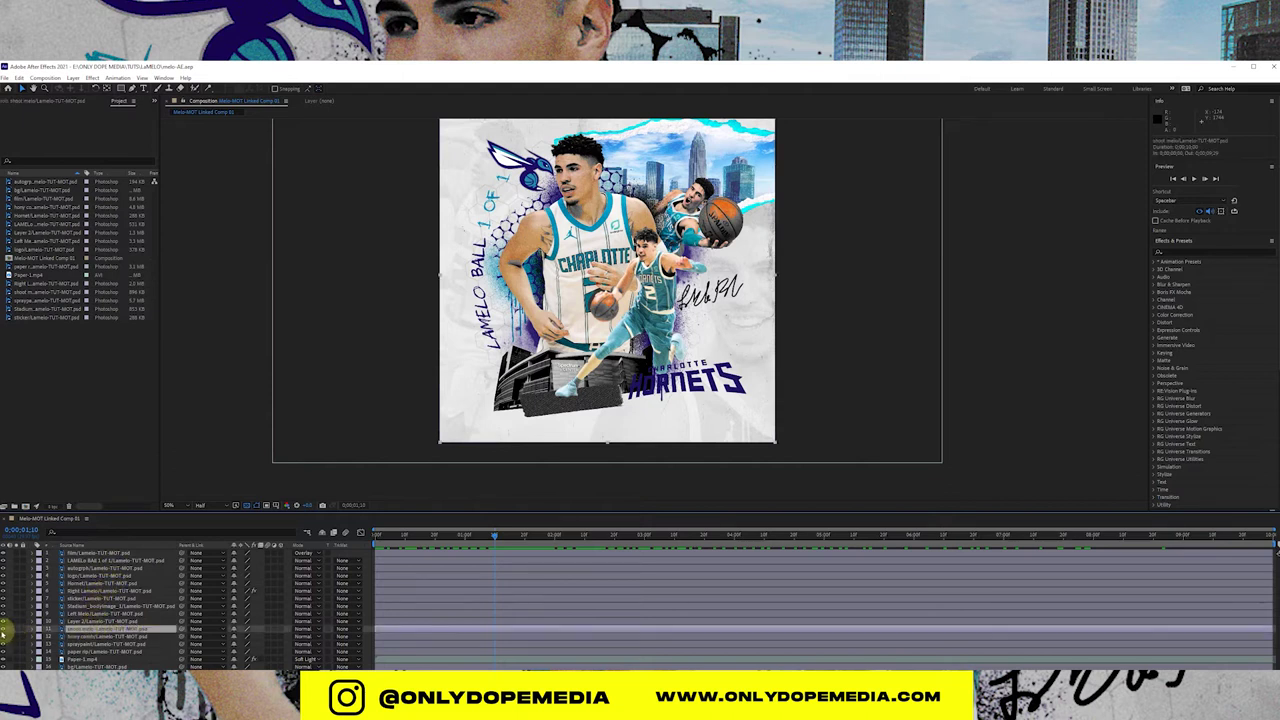
{"action": "scroll", "coordinate": [662, 298], "scroll_direction": "up", "scroll_amount": 3}
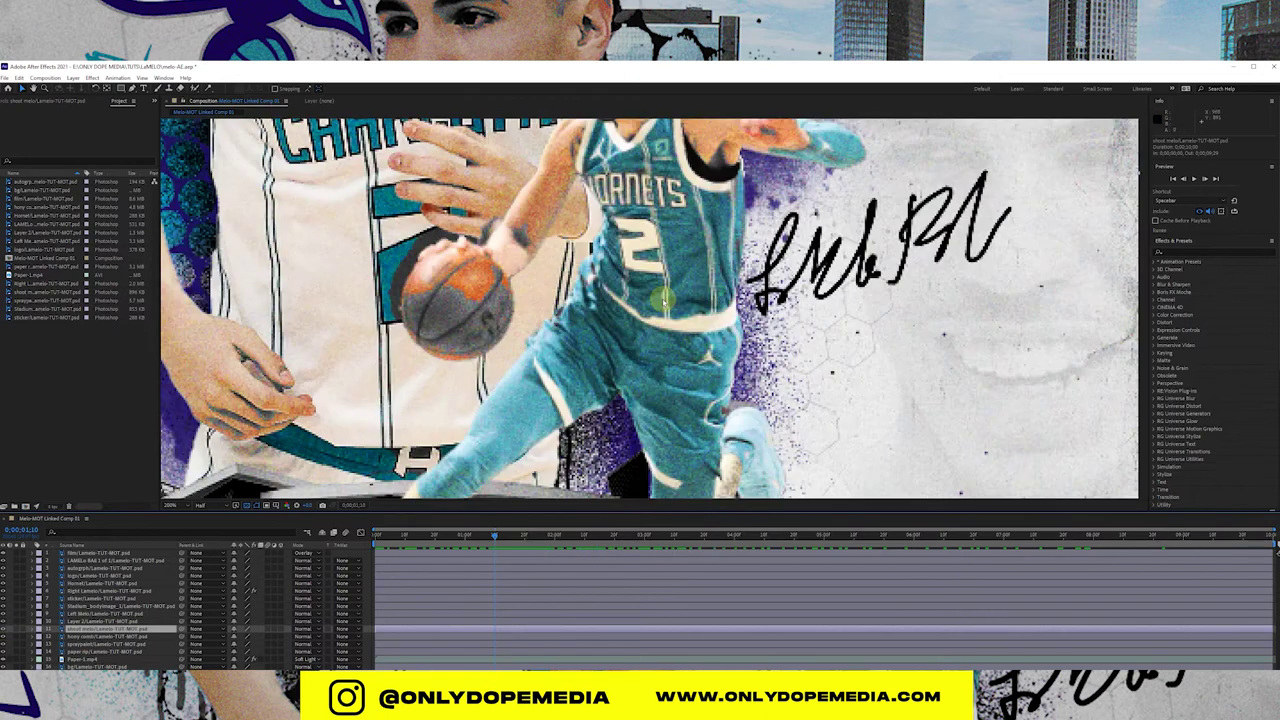
{"action": "scroll", "coordinate": [662, 298], "scroll_direction": "down", "scroll_amount": 3}
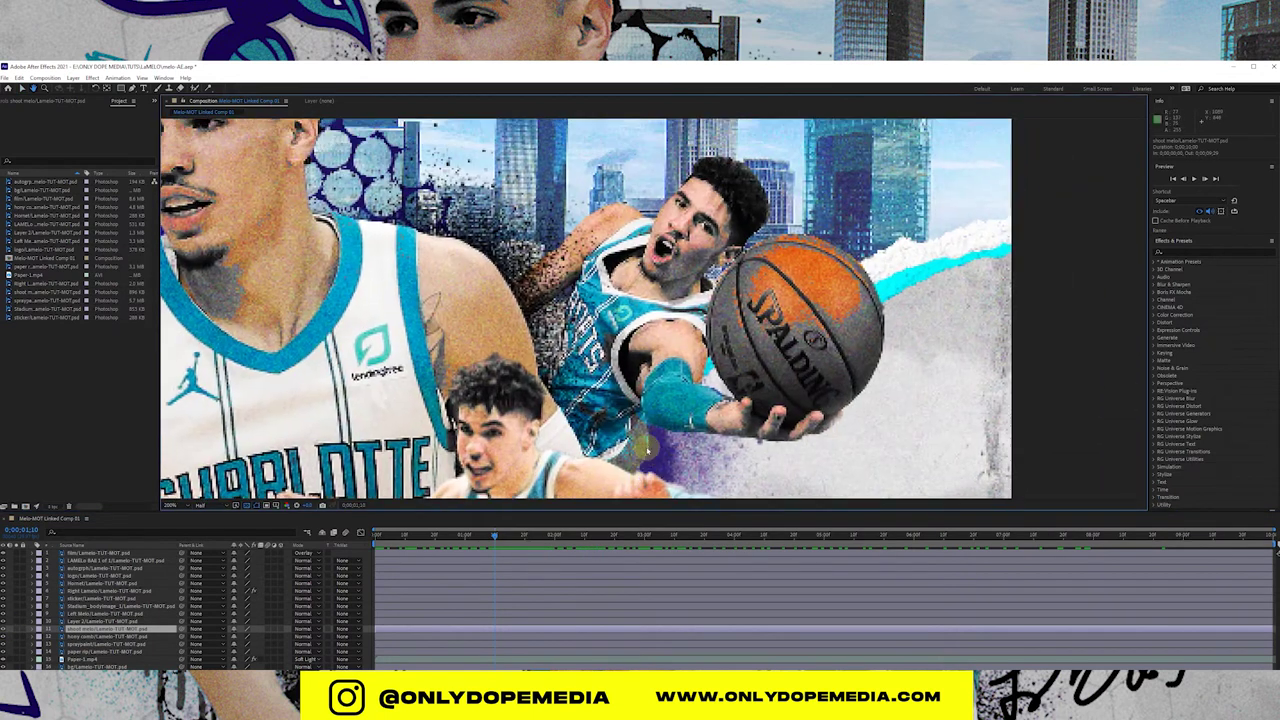
{"action": "left_click", "coordinate": [200, 88]}
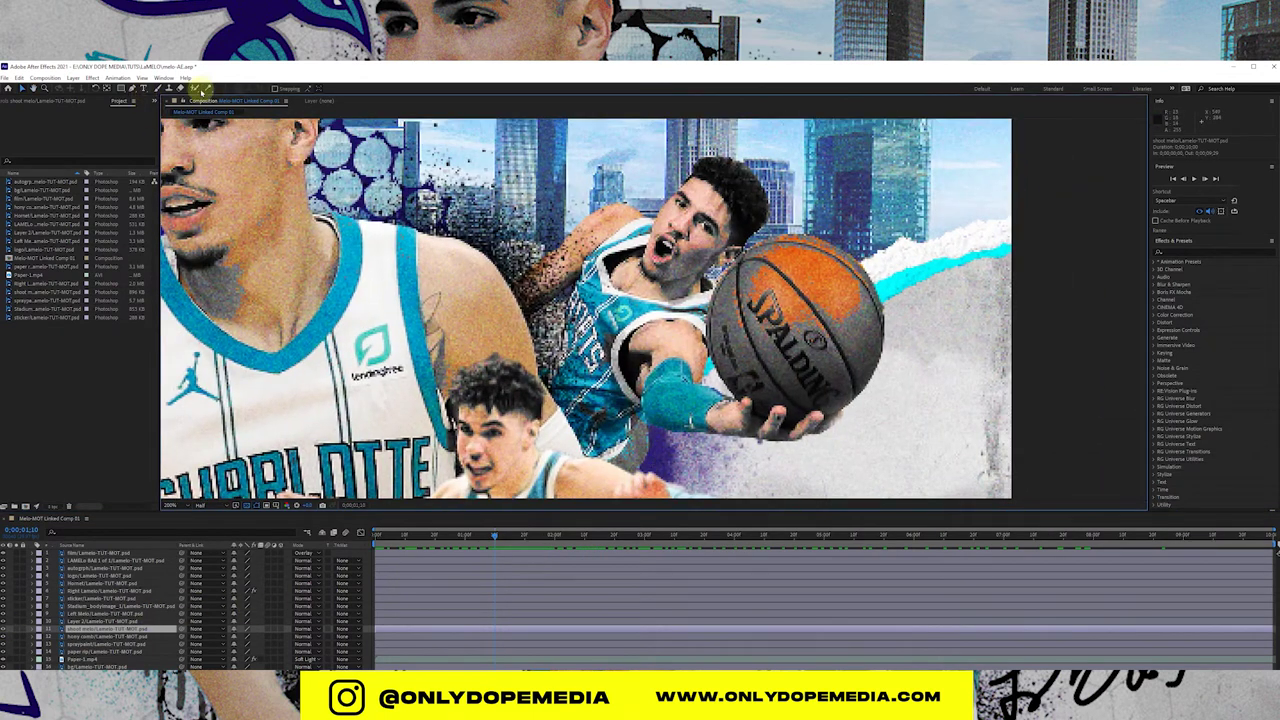
{"action": "left_click_drag", "start_coordinate": [200, 88], "coordinate": [240, 101]}
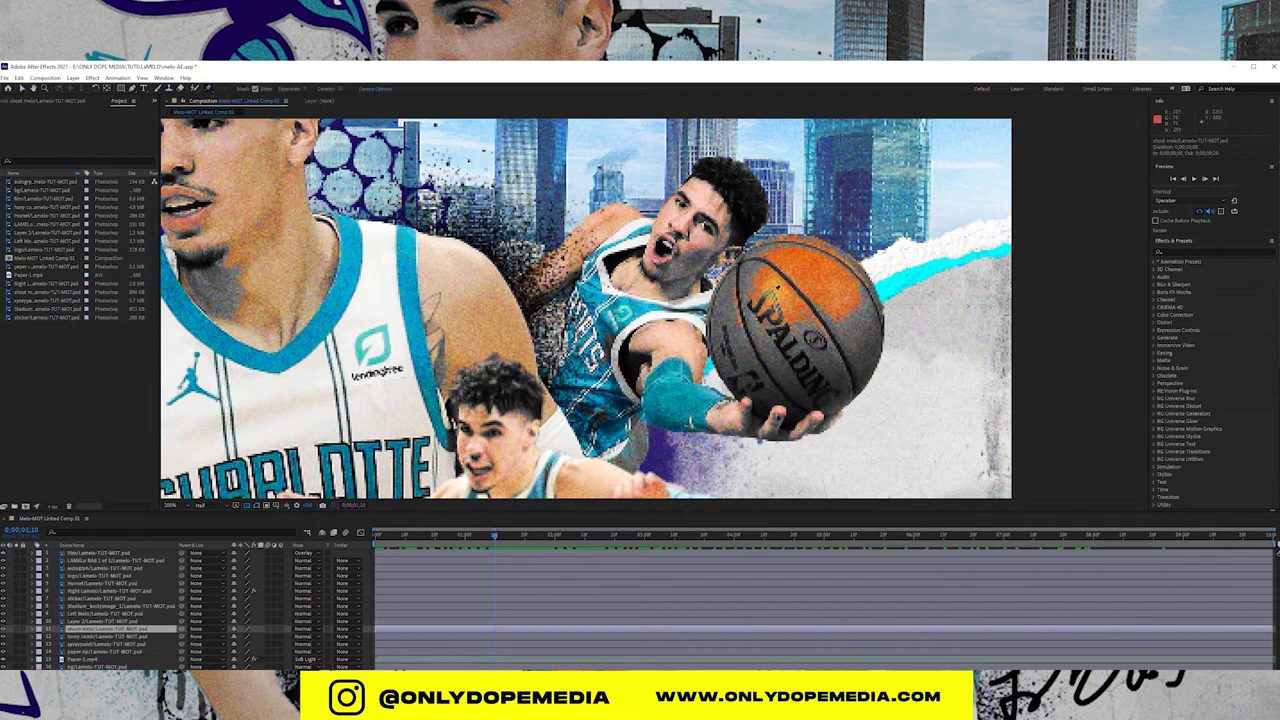
{"action": "left_click", "coordinate": [742, 176]}
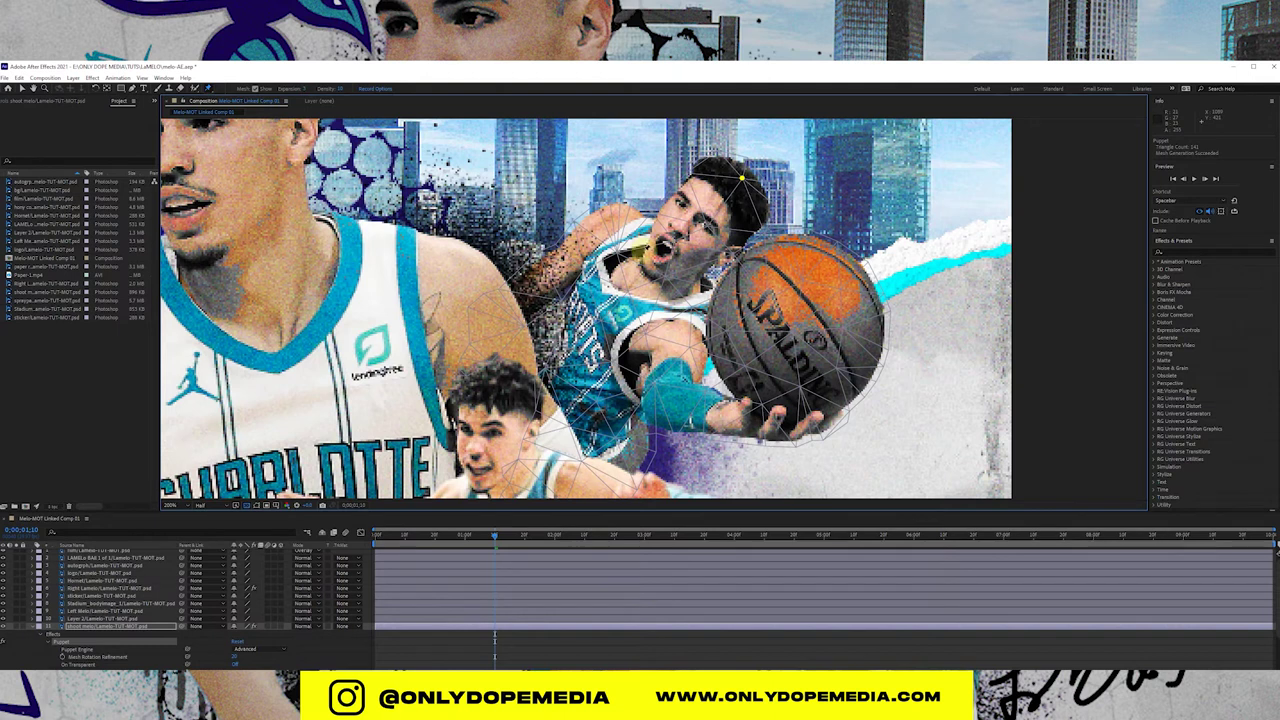
{"action": "left_click", "coordinate": [645, 249]}
{"action": "left_click", "coordinate": [681, 283]}
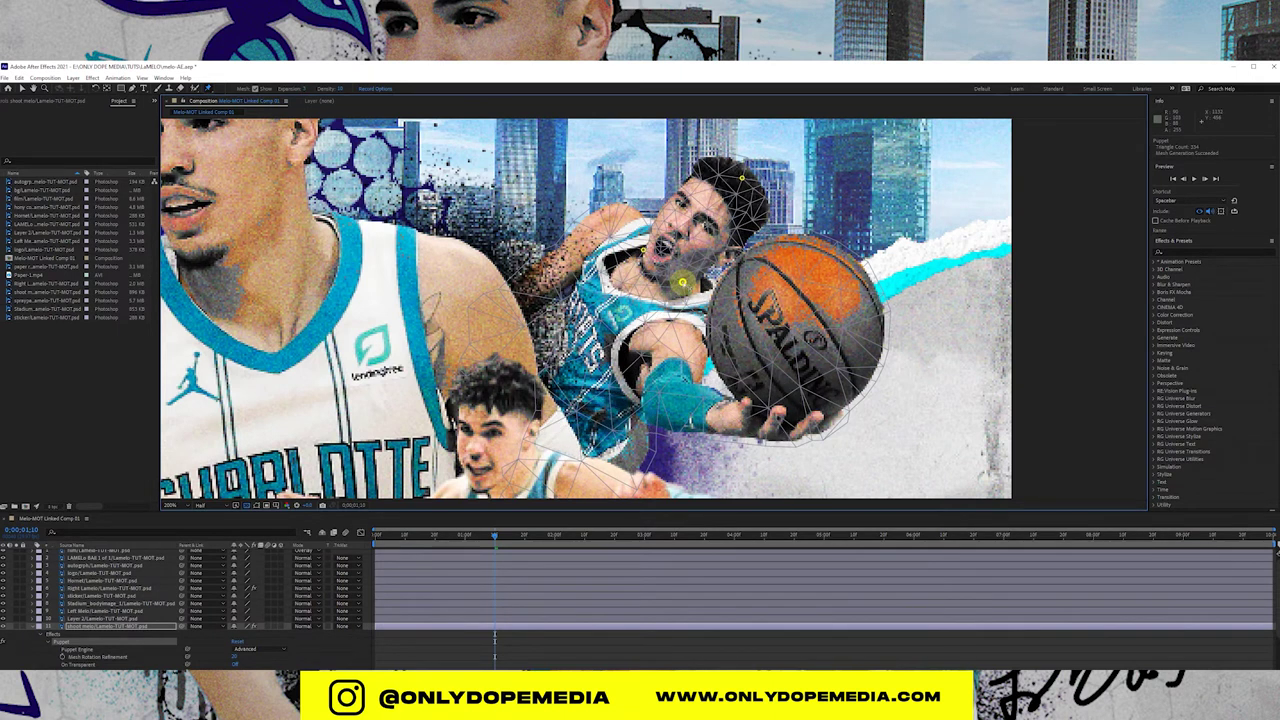
{"action": "left_click", "coordinate": [729, 251]}
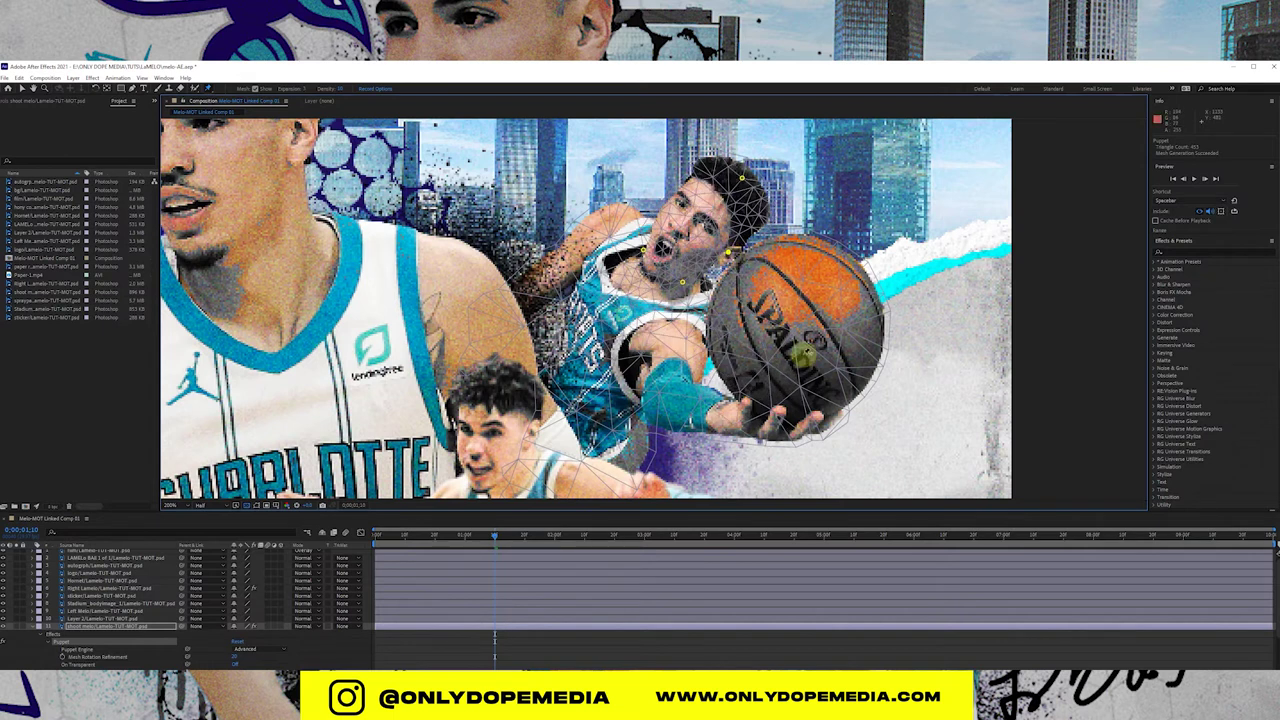
{"action": "left_click", "coordinate": [797, 324]}
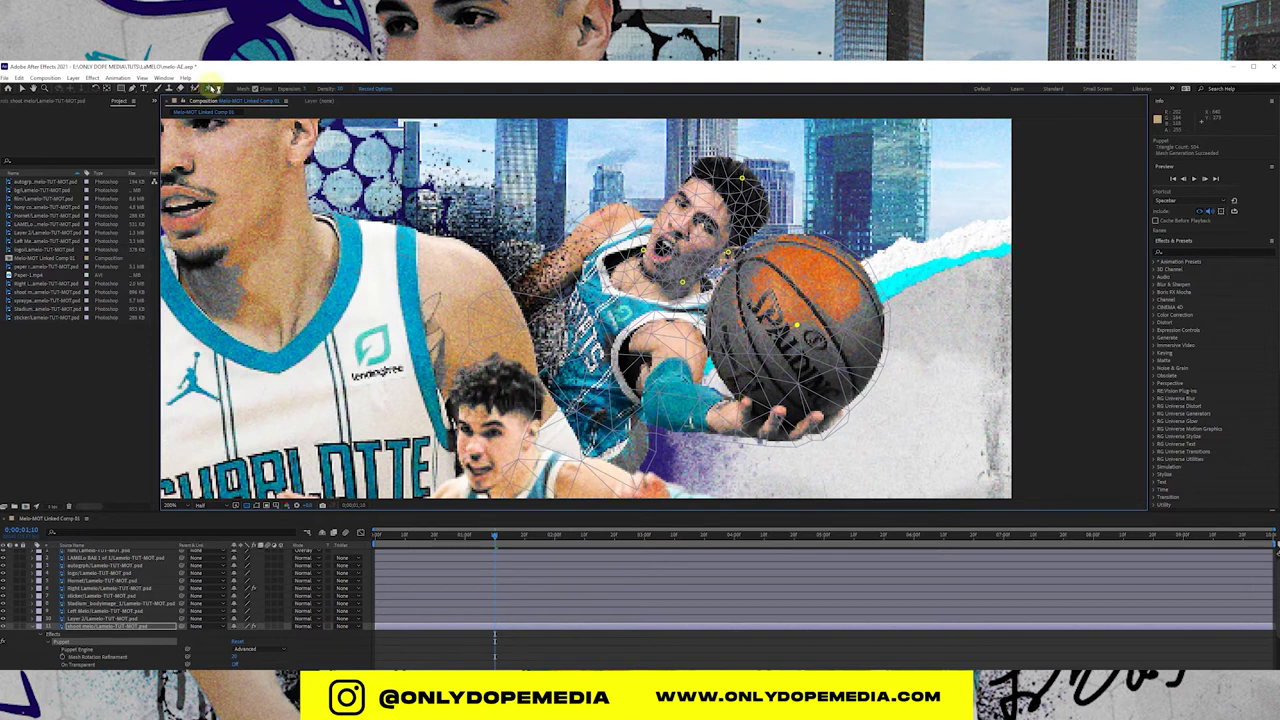
Step: Add a starch pin on the wrist, then return to the Selection tool
{"action": "left_click_drag", "start_coordinate": [213, 88], "coordinate": [265, 103]}
{"action": "left_click", "coordinate": [702, 404]}
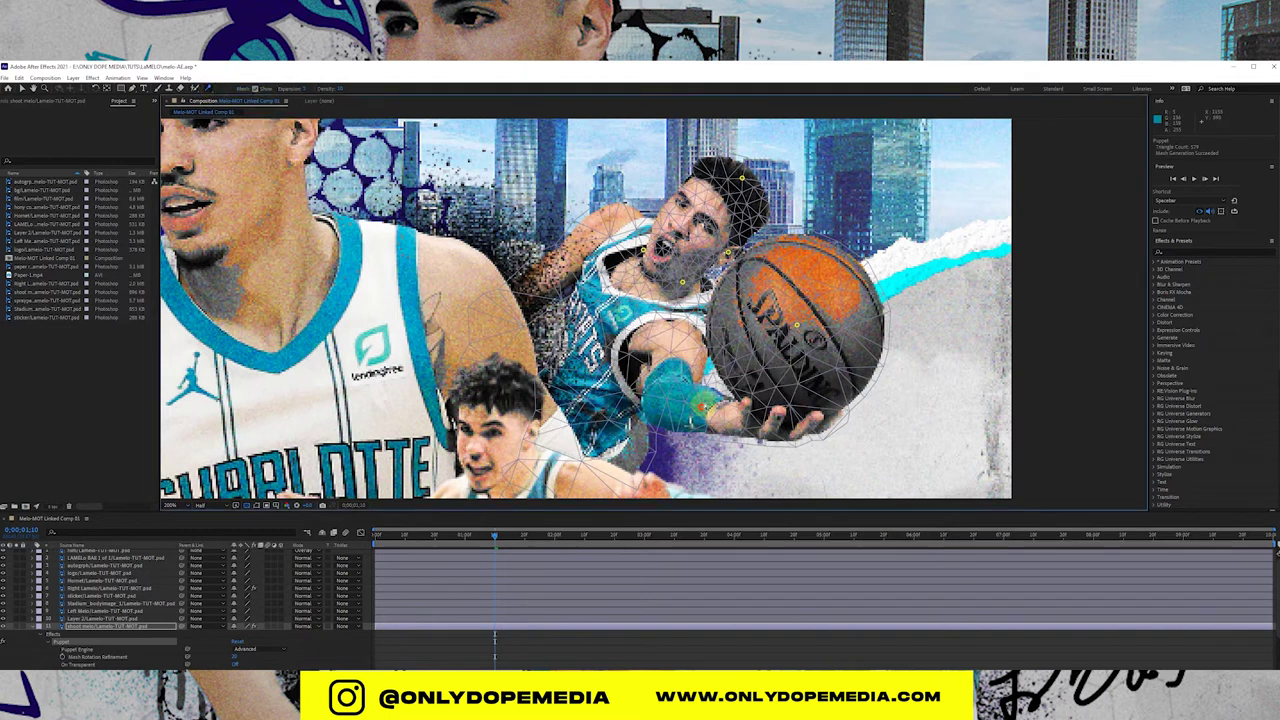
{"action": "left_click_drag", "start_coordinate": [218, 90], "coordinate": [226, 89]}
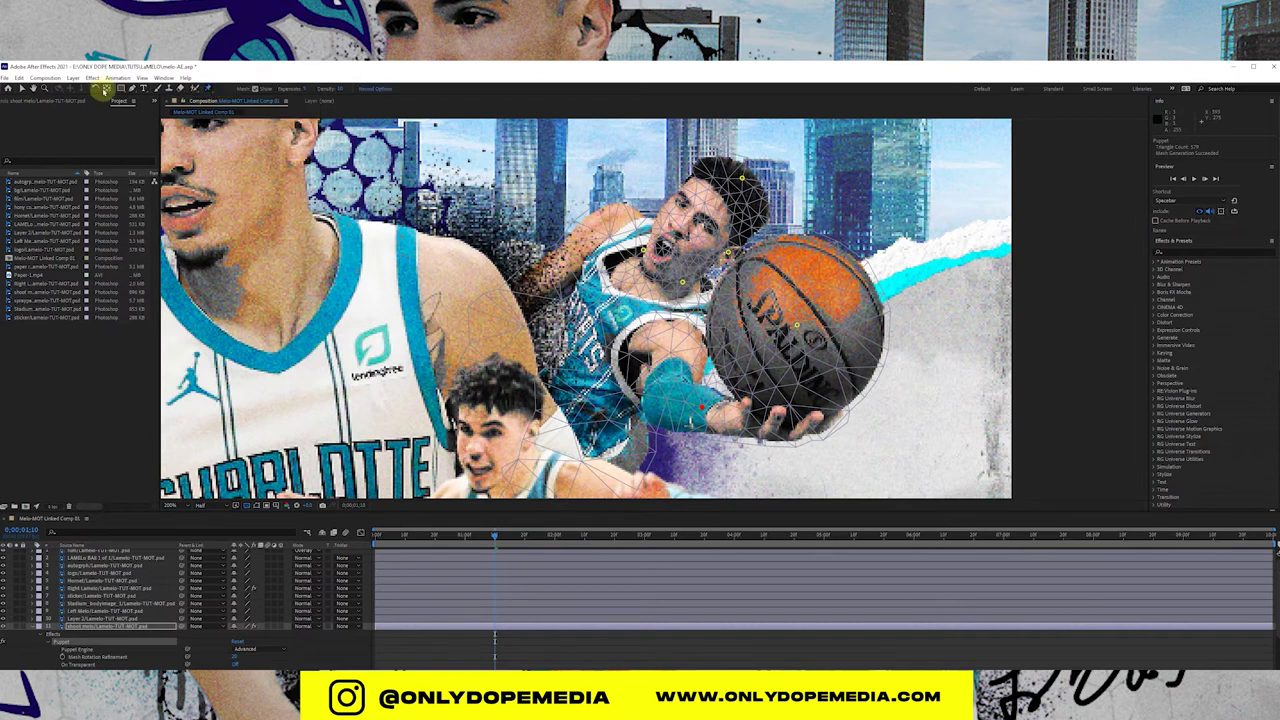
{"action": "left_click", "coordinate": [22, 89]}
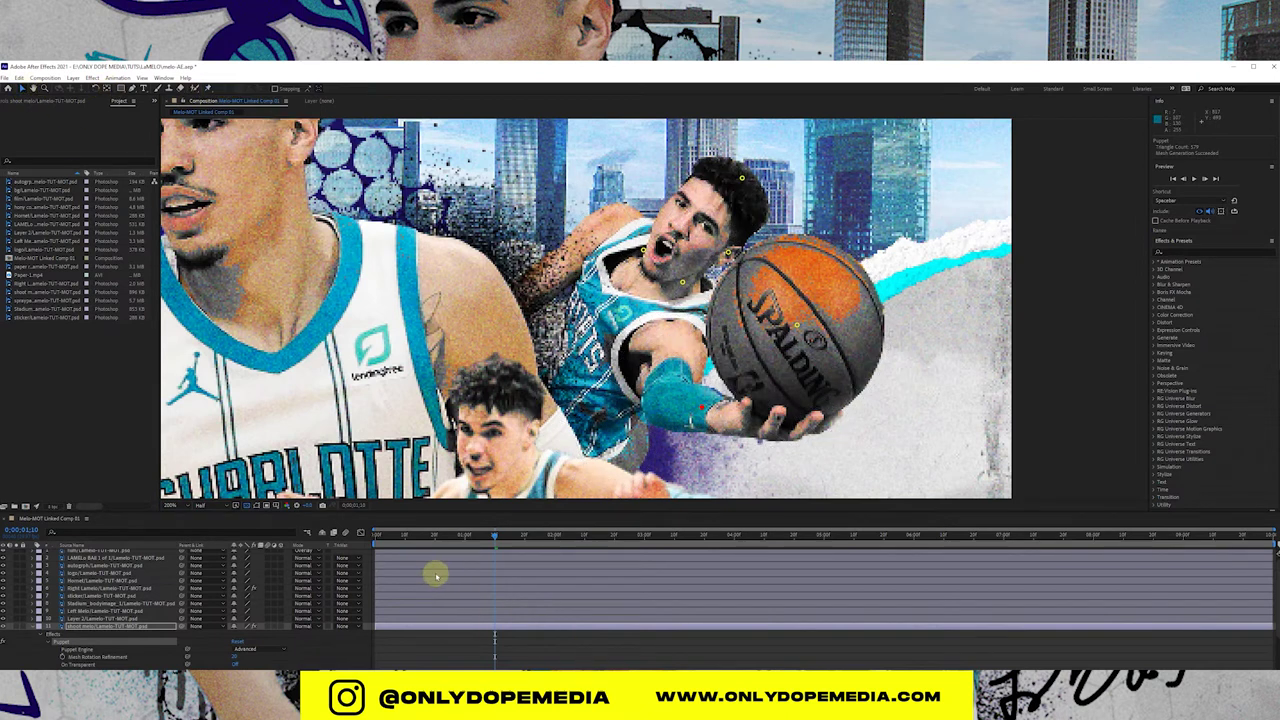
Step: Reveal shoot melo's puppet pin keyframes with U and move them to 0 seconds
{"action": "scroll", "coordinate": [460, 625], "scroll_direction": "down", "scroll_amount": 1}
{"action": "left_click", "coordinate": [420, 581]}
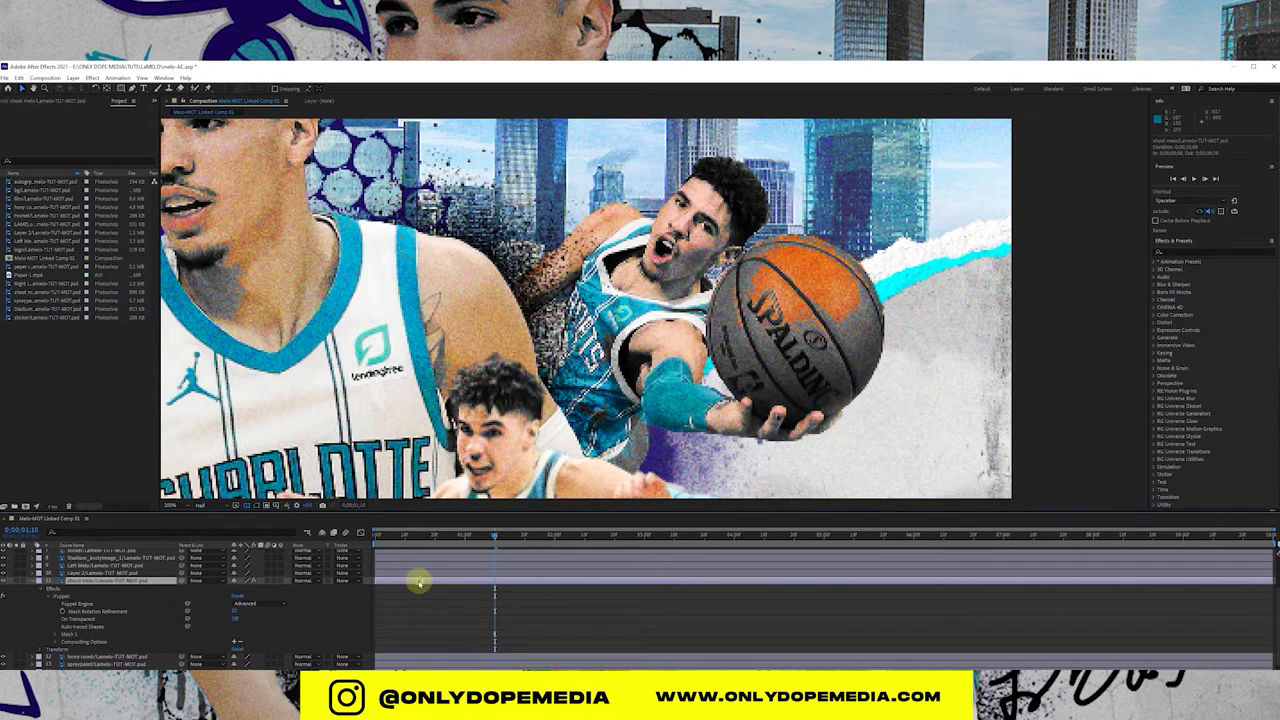
{"action": "key", "text": "u"}
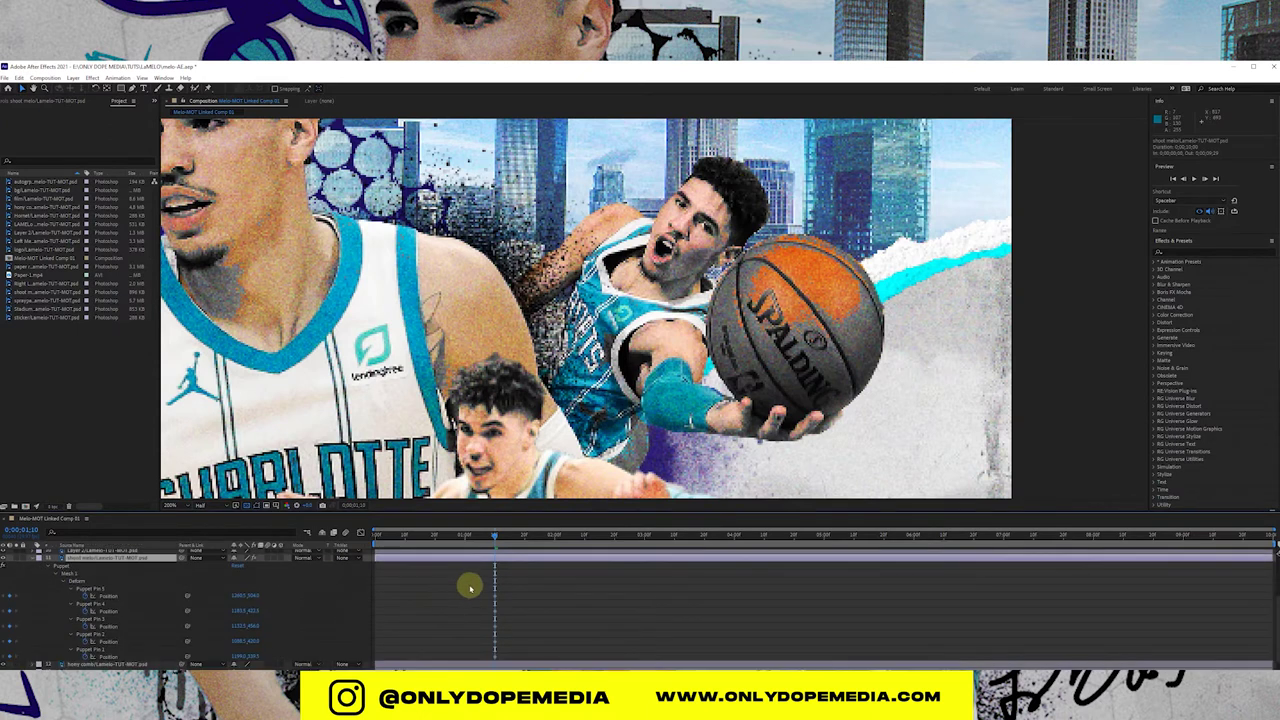
{"action": "left_click_drag", "start_coordinate": [472, 590], "coordinate": [527, 663]}
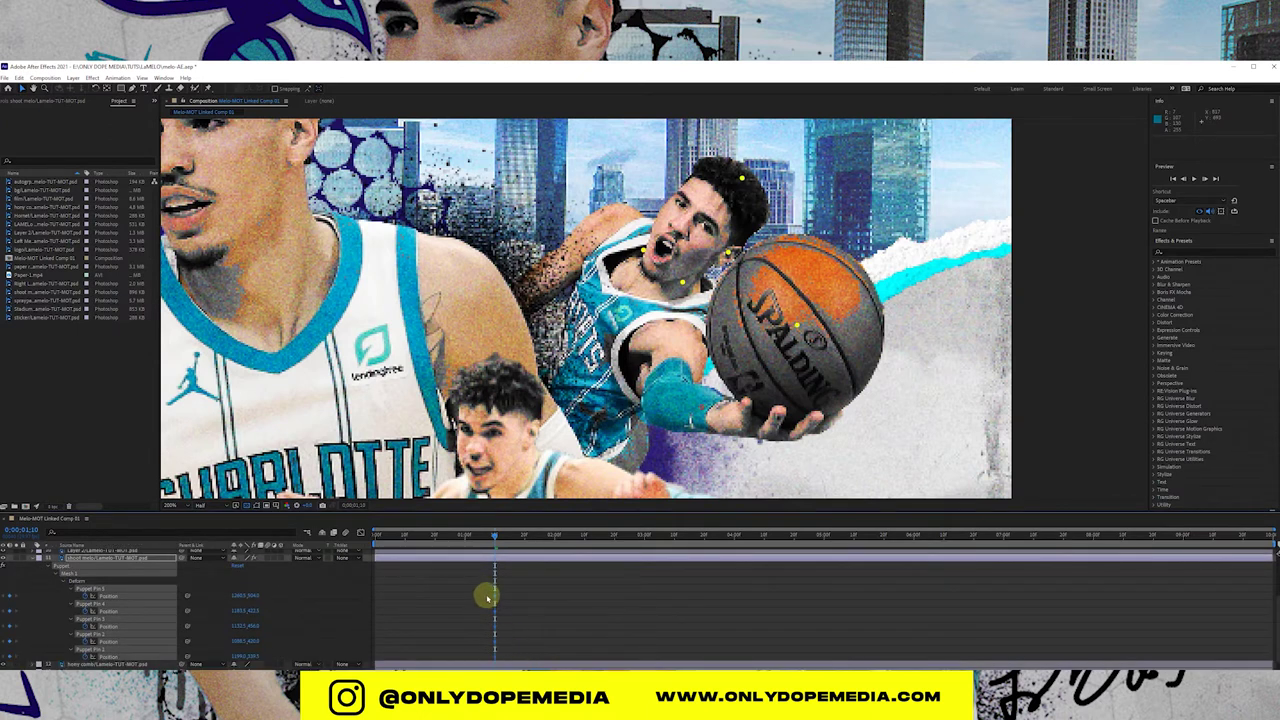
{"action": "left_click_drag", "start_coordinate": [494, 597], "coordinate": [392, 598]}
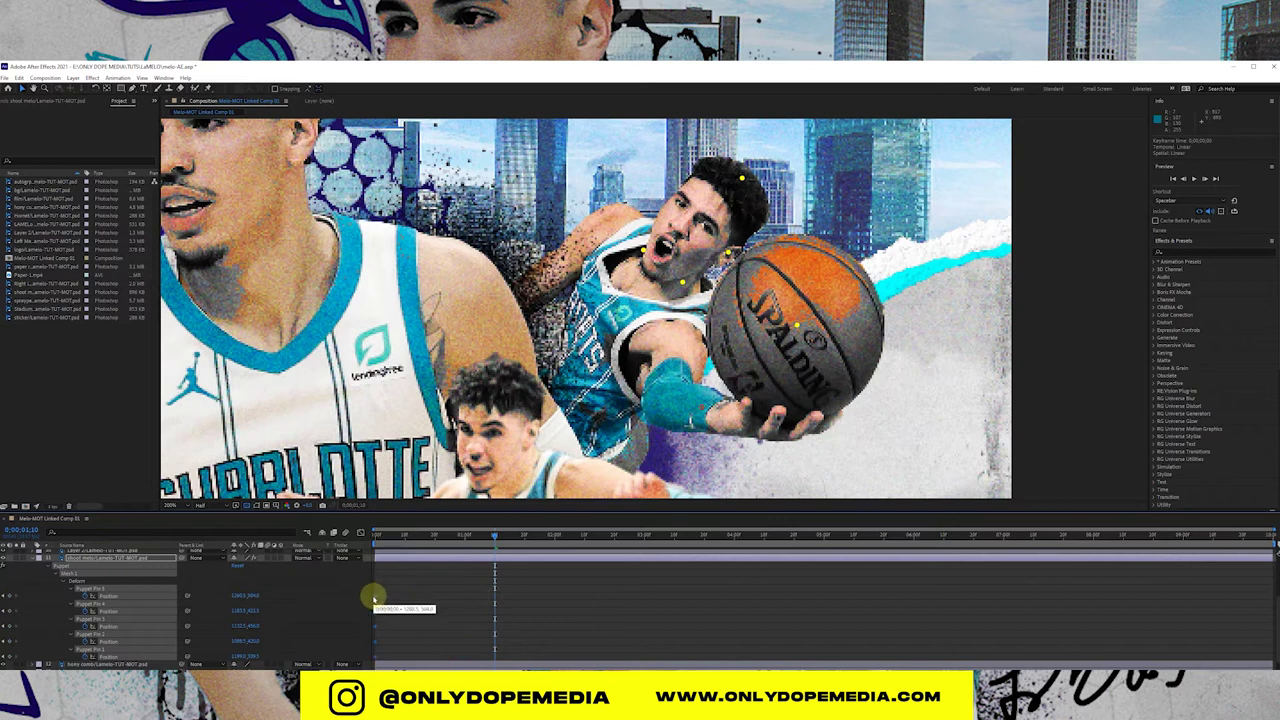
Step: At a later time, drag the head pin to lean the player's head, redoing one attempt
{"action": "left_click_drag", "start_coordinate": [386, 532], "coordinate": [449, 546]}
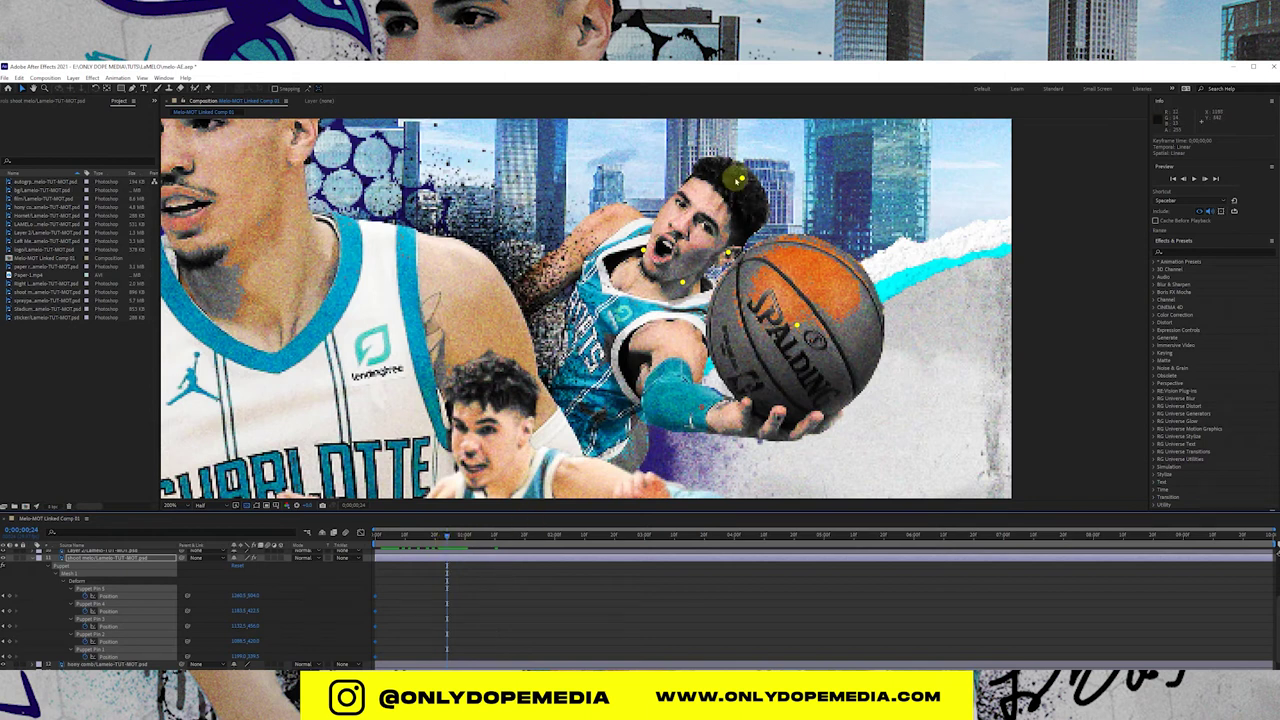
{"action": "left_click_drag", "start_coordinate": [740, 177], "coordinate": [746, 180]}
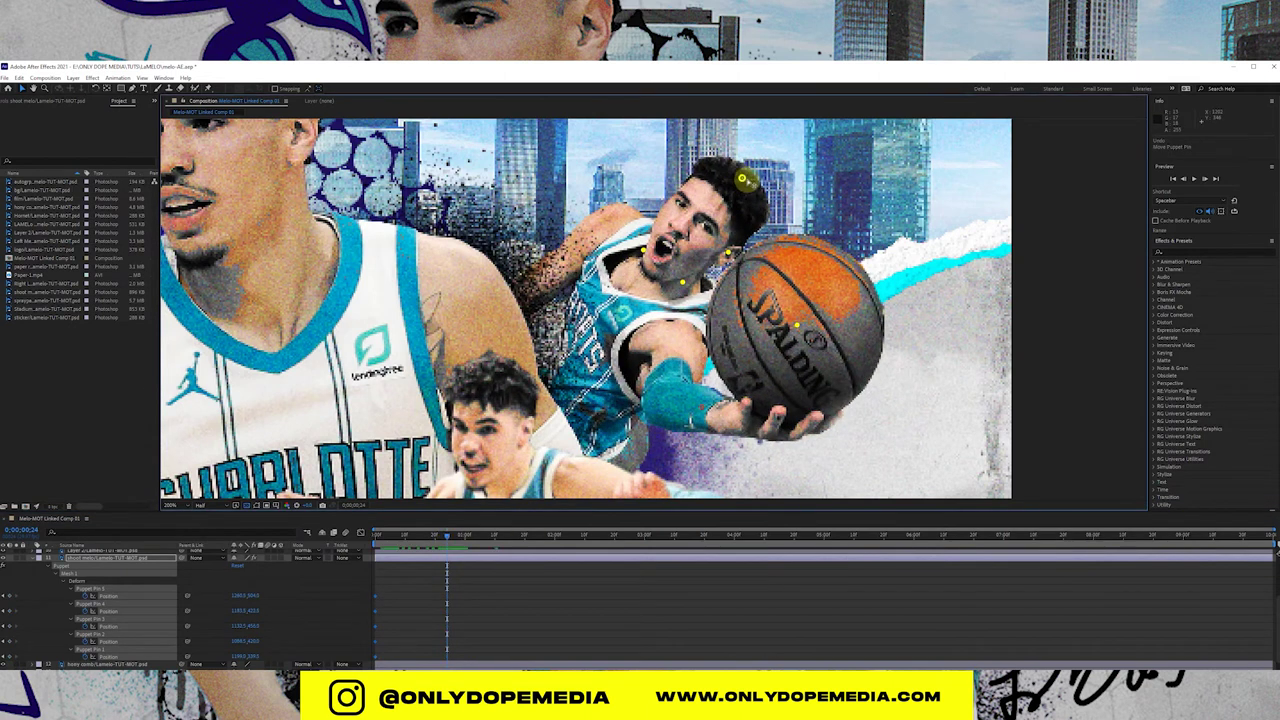
{"action": "left_click", "coordinate": [1033, 234]}
{"action": "left_click", "coordinate": [142, 557]}
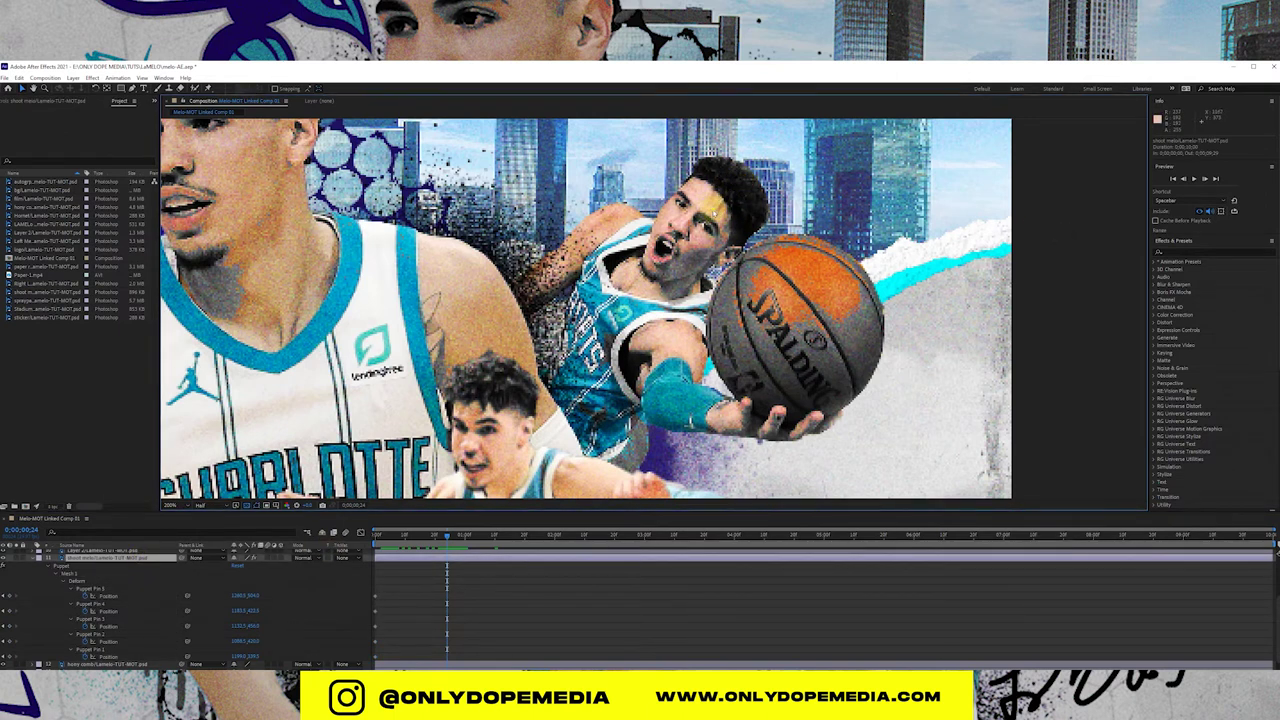
{"action": "left_click", "coordinate": [97, 575]}
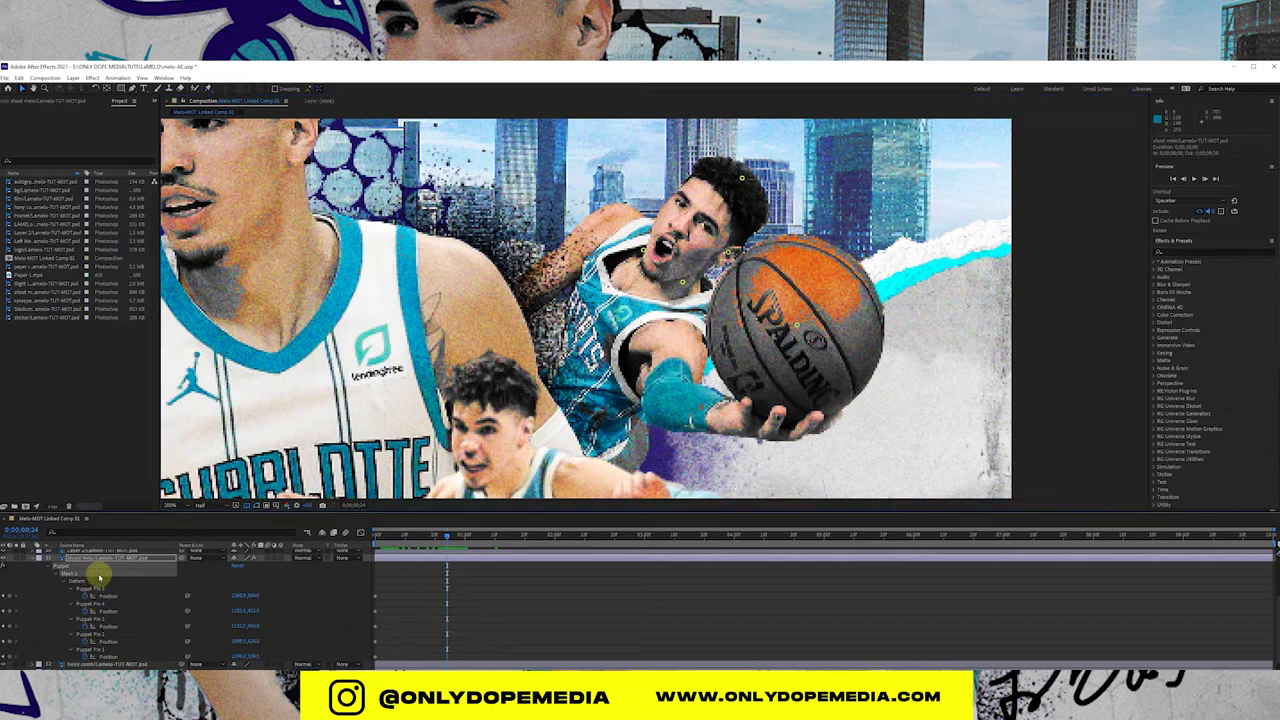
{"action": "left_click", "coordinate": [742, 178]}
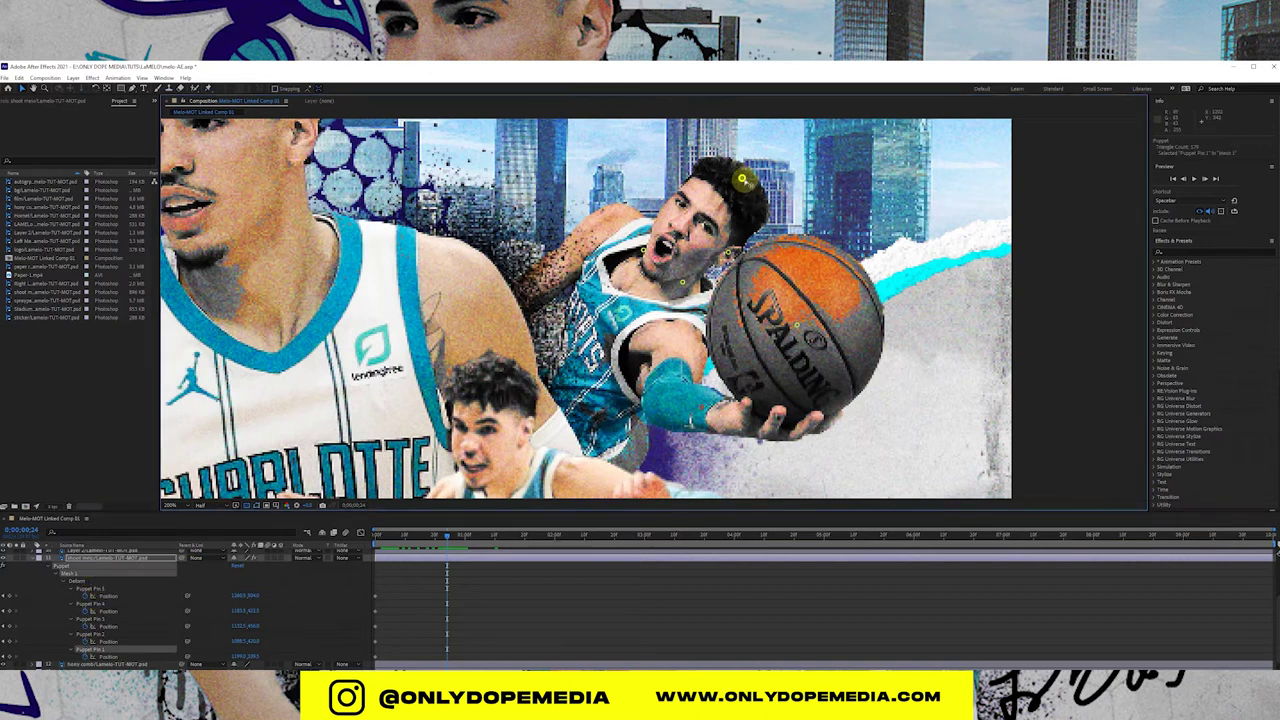
{"action": "left_click_drag", "start_coordinate": [742, 178], "coordinate": [738, 175]}
{"action": "key", "text": "ctrl+z"}
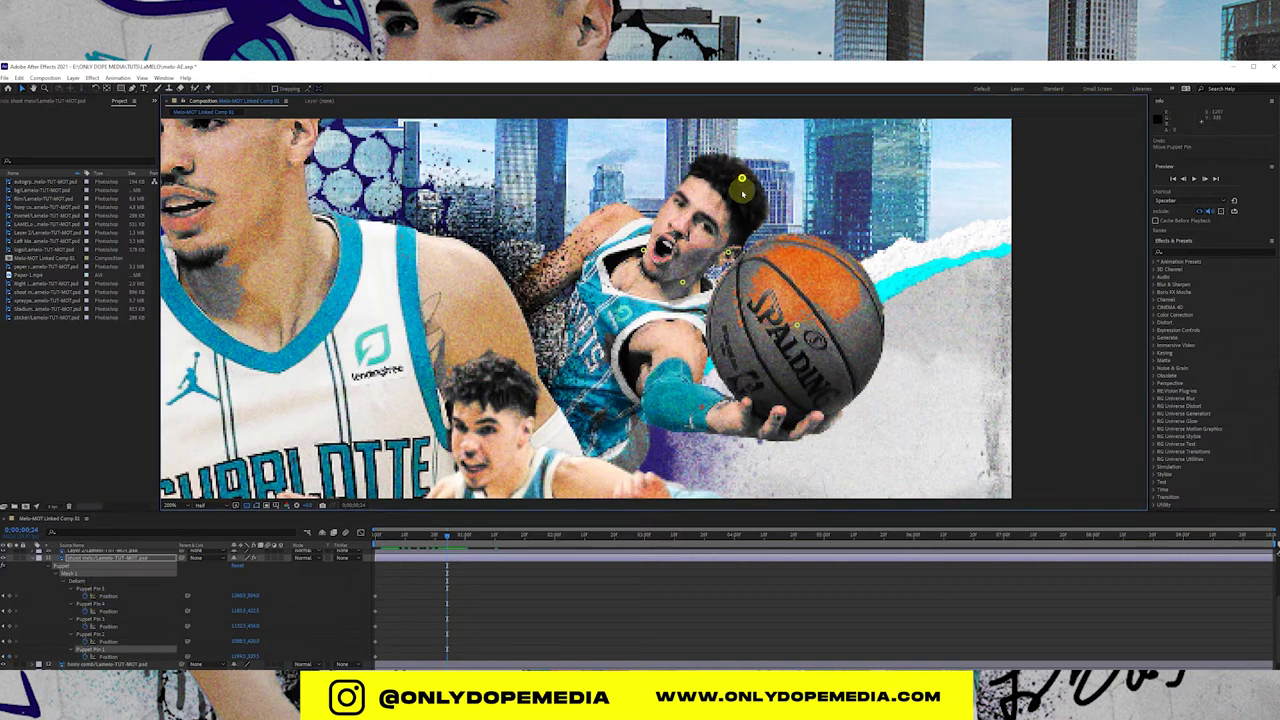
{"action": "left_click", "coordinate": [730, 250]}
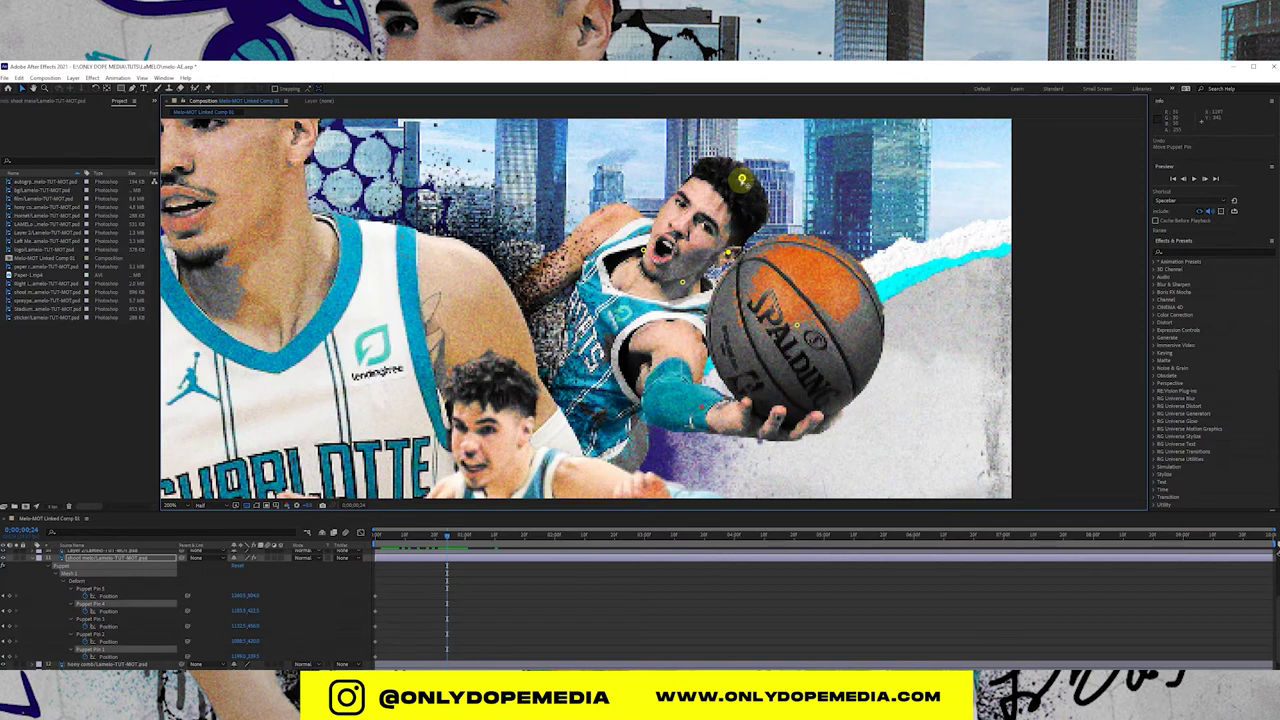
{"action": "left_click_drag", "start_coordinate": [742, 178], "coordinate": [750, 188]}
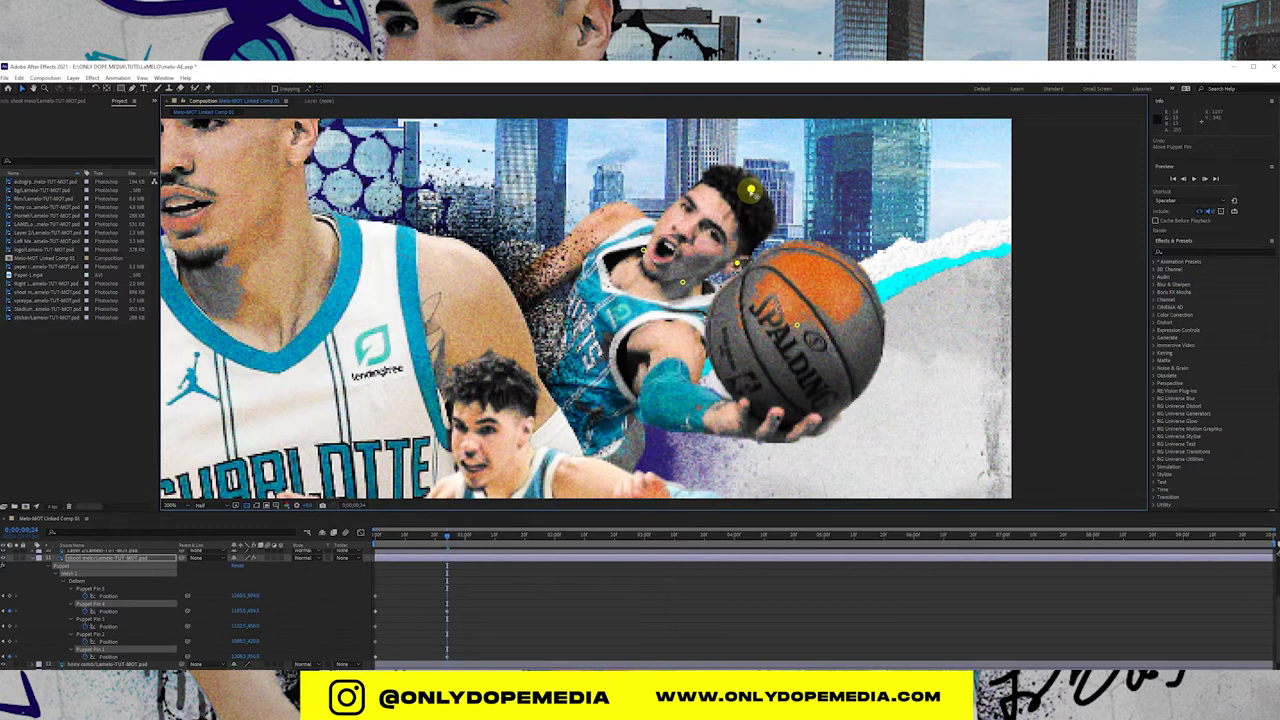
Step: Pose the basketball pin (Puppet Pin 5) higher at the later time
{"action": "left_click", "coordinate": [797, 326]}
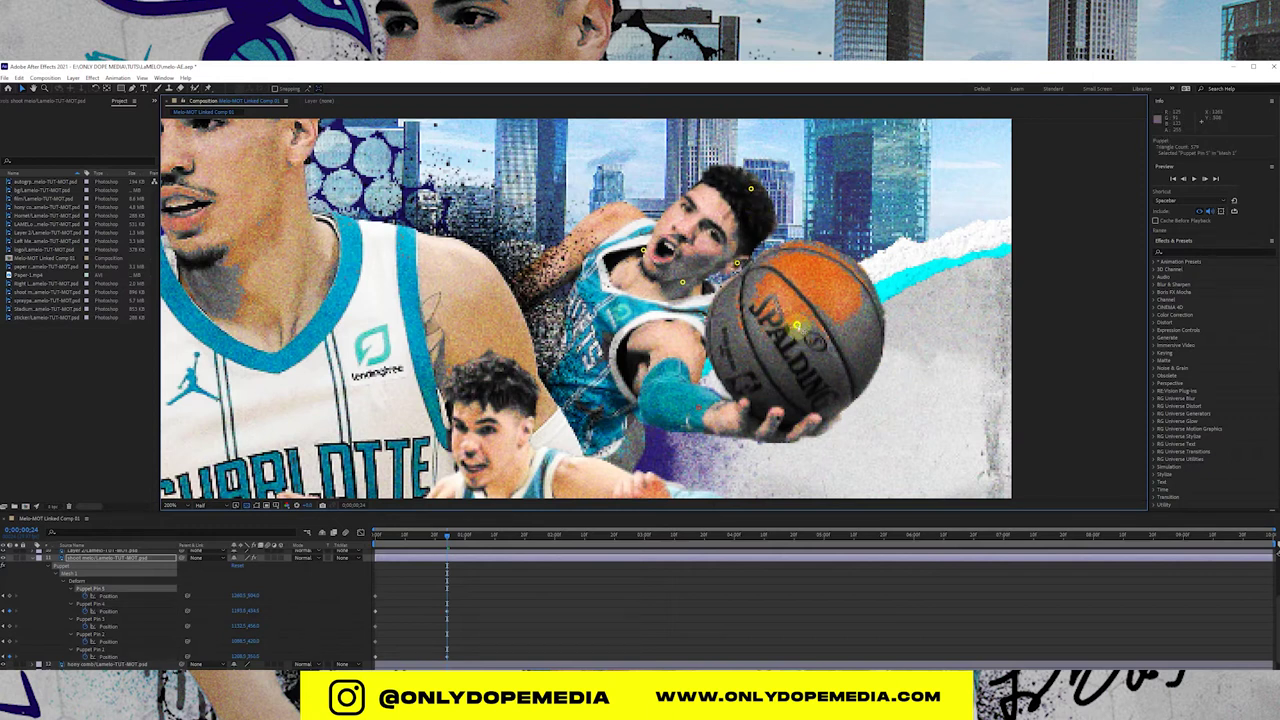
{"action": "left_click_drag", "start_coordinate": [797, 326], "coordinate": [801, 352]}
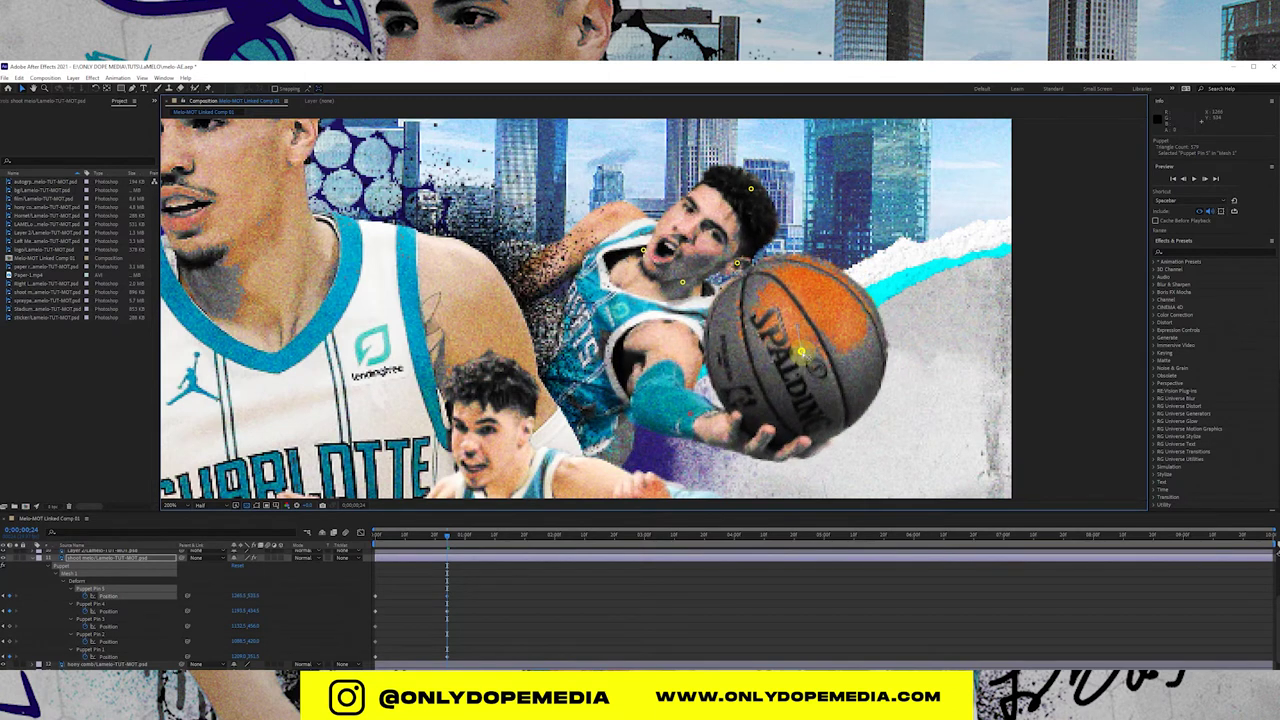
{"action": "left_click_drag", "start_coordinate": [446, 534], "coordinate": [519, 528]}
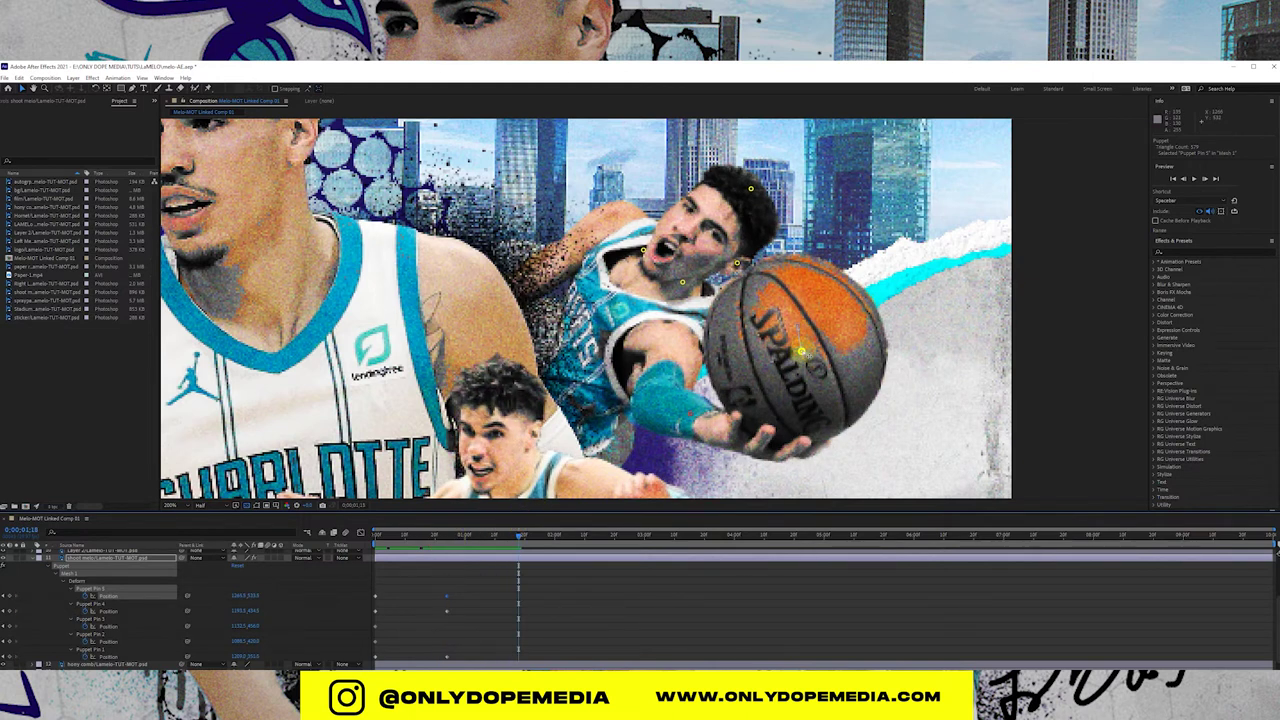
{"action": "left_click_drag", "start_coordinate": [801, 351], "coordinate": [800, 331]}
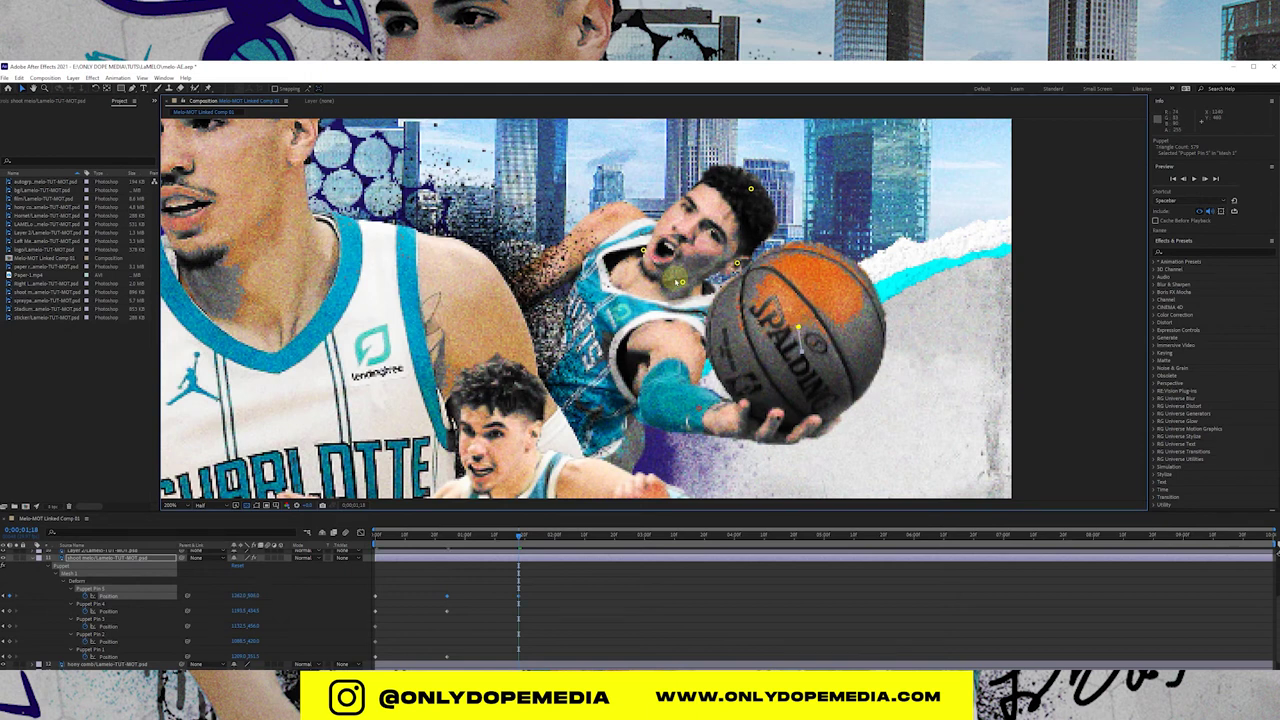
Step: Pull the head pin (Puppet Pin 1) slightly up-left, preview, and select the pin keyframes
{"action": "left_click", "coordinate": [748, 188]}
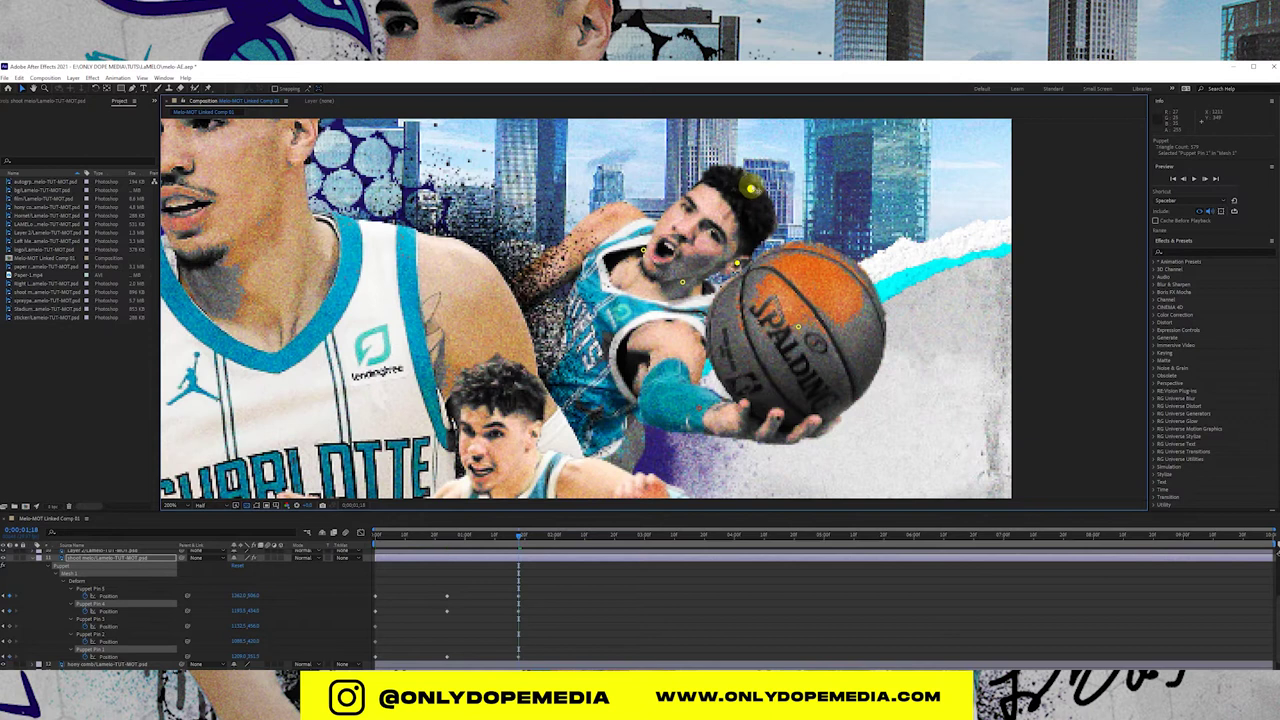
{"action": "left_click_drag", "start_coordinate": [750, 187], "coordinate": [740, 181]}
{"action": "left_click_drag", "start_coordinate": [392, 535], "coordinate": [486, 509]}
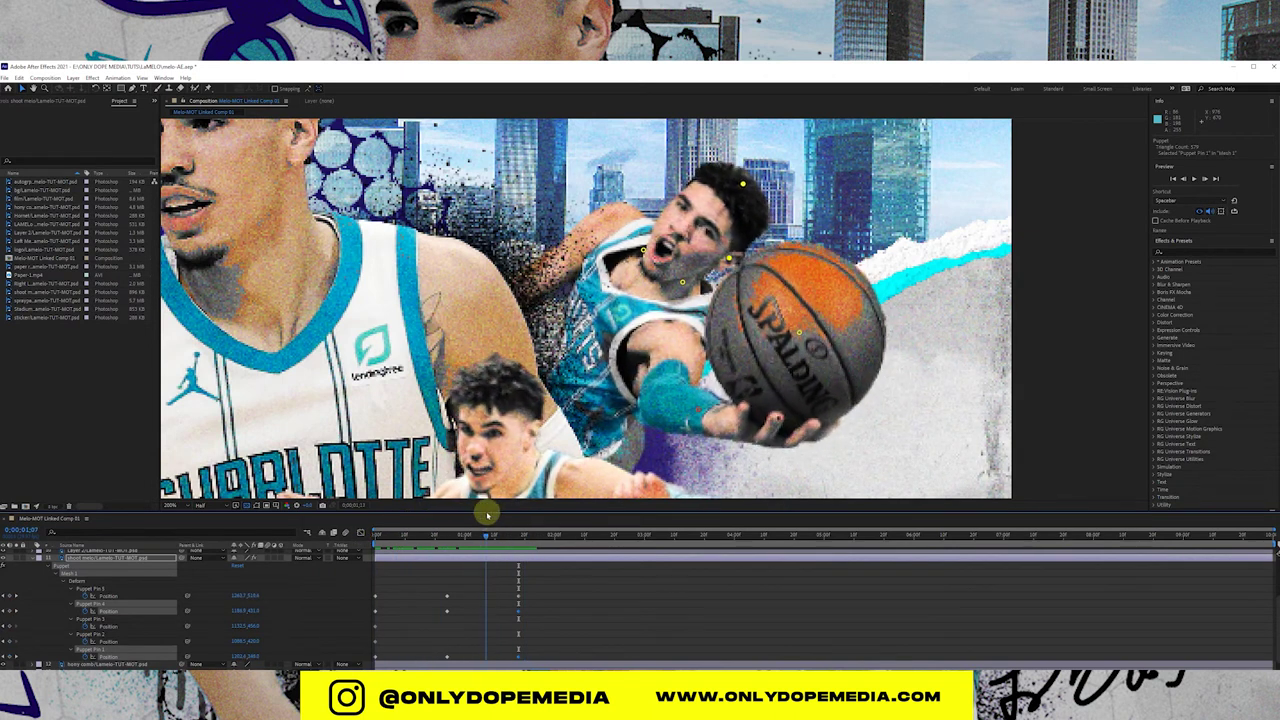
{"action": "left_click_drag", "start_coordinate": [532, 657], "coordinate": [369, 571]}
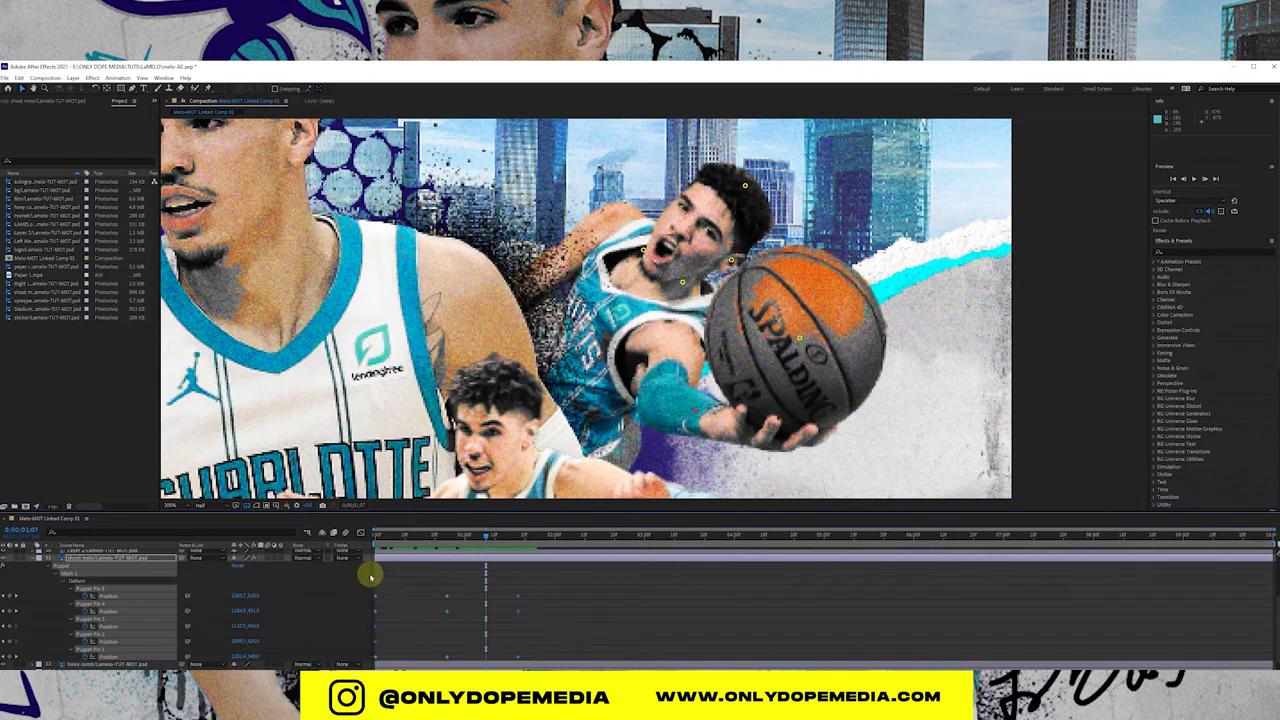
Step: Copy the pin keyframes and paste them at three later times along the timeline
{"action": "key", "text": "ctrl+c"}
{"action": "left_click", "coordinate": [531, 535]}
{"action": "left_click_drag", "start_coordinate": [531, 535], "coordinate": [547, 535]}
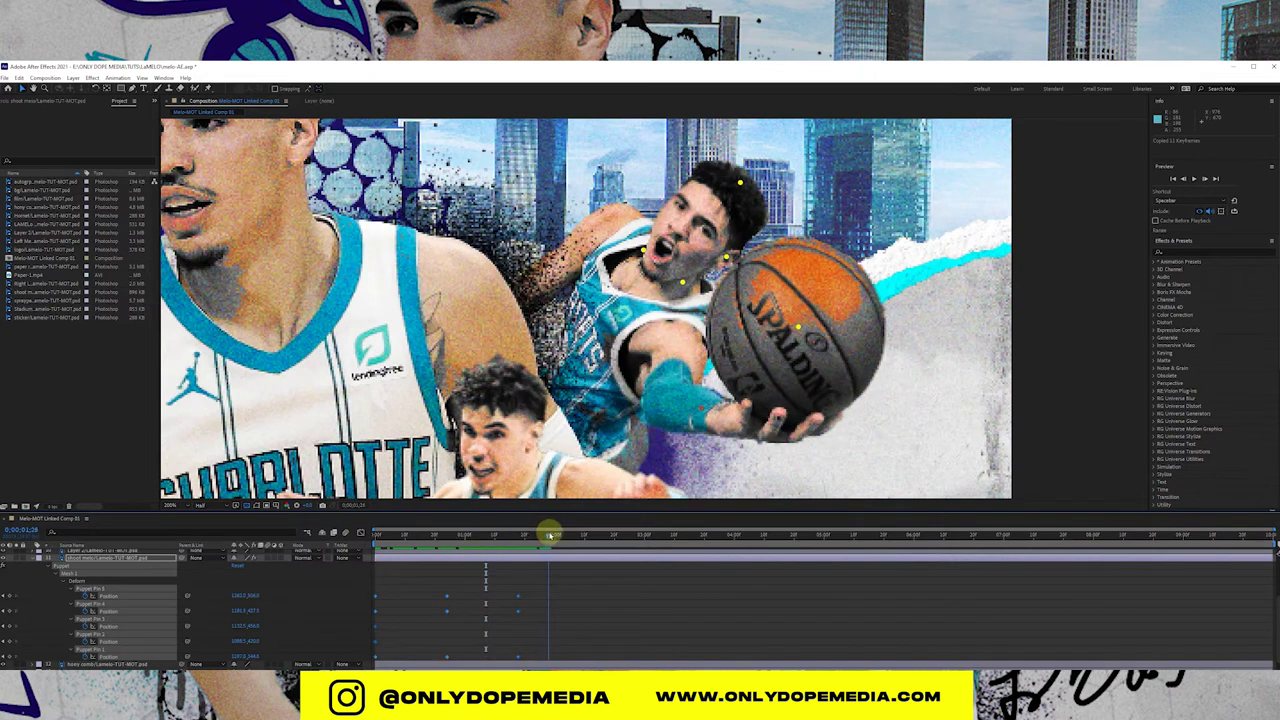
{"action": "key", "text": "ctrl+v"}
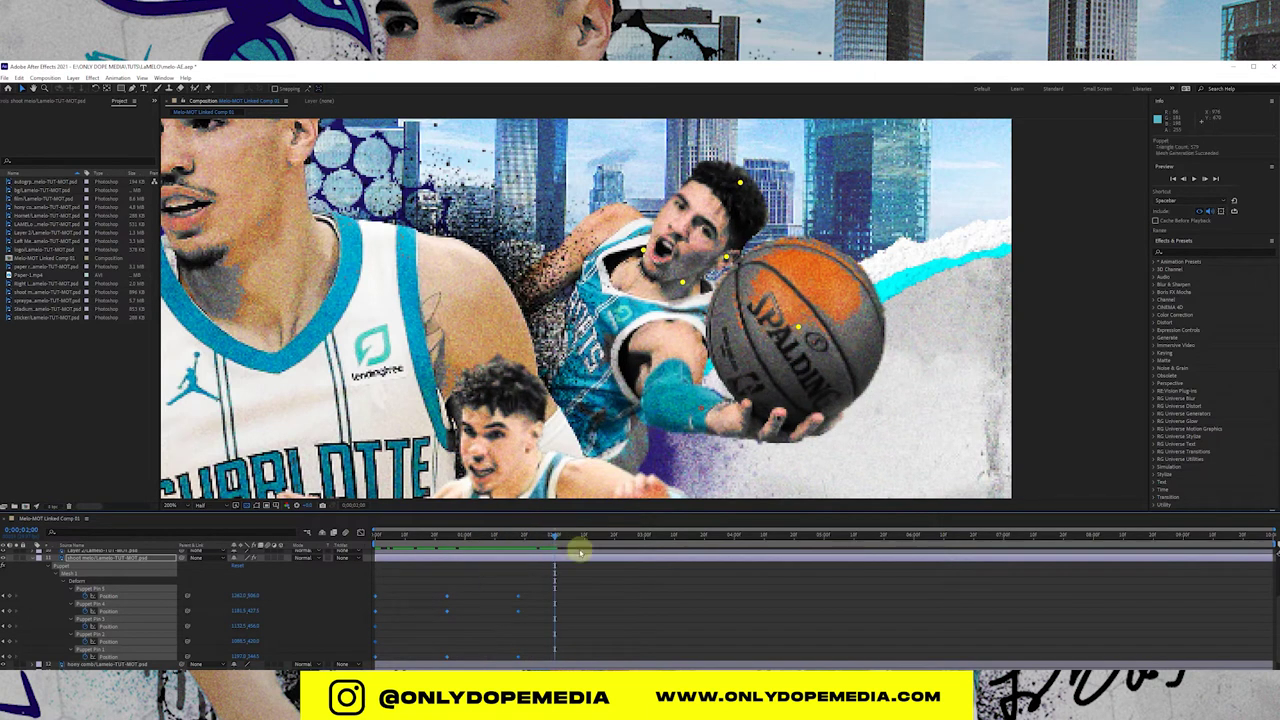
{"action": "left_click_drag", "start_coordinate": [720, 535], "coordinate": [731, 535]}
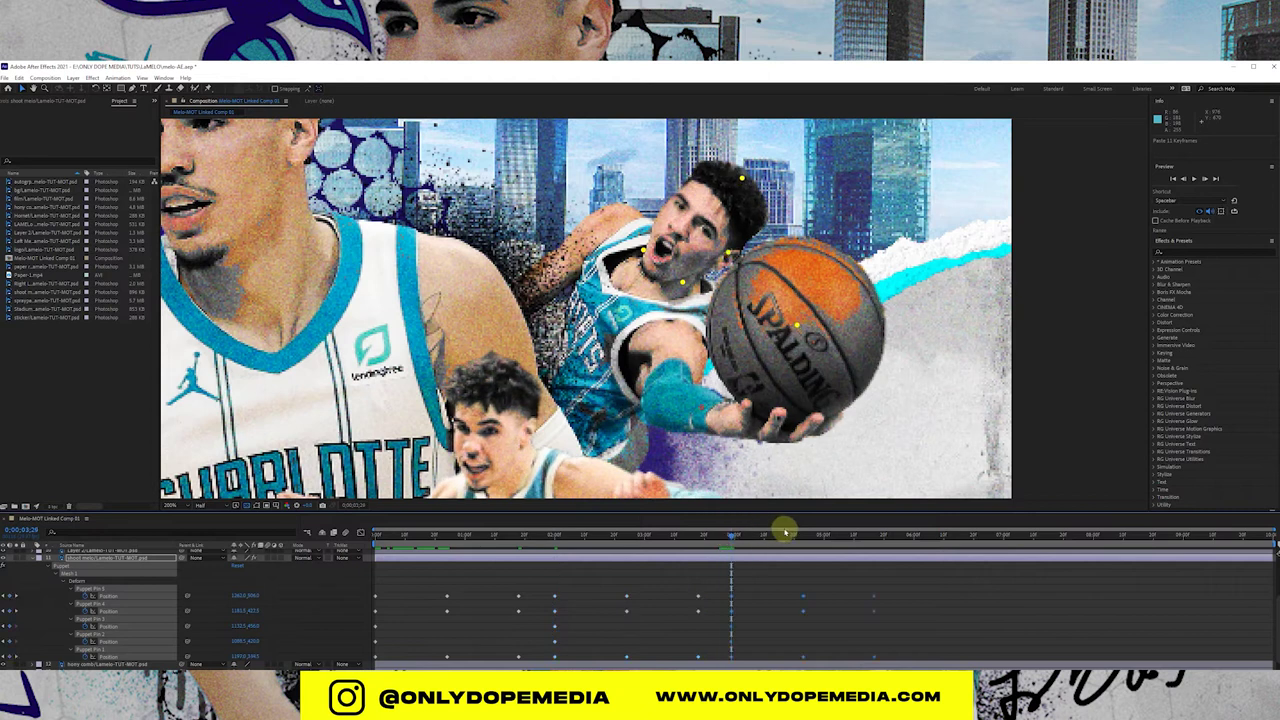
{"action": "key", "text": "ctrl+v"}
{"action": "left_click_drag", "start_coordinate": [906, 535], "coordinate": [1078, 537]}
{"action": "key", "text": "ctrl+v"}
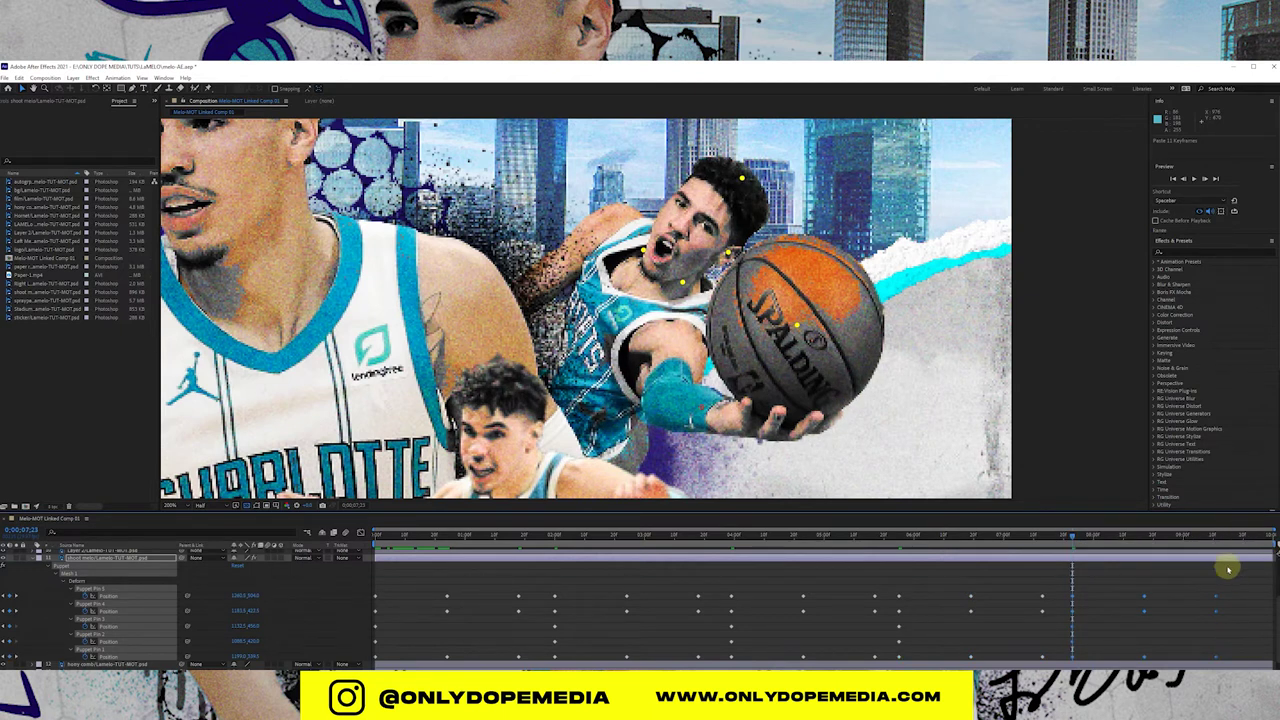
Step: Select all the puppet-pin keyframes and apply Easy Ease In
{"action": "left_click", "coordinate": [1230, 533]}
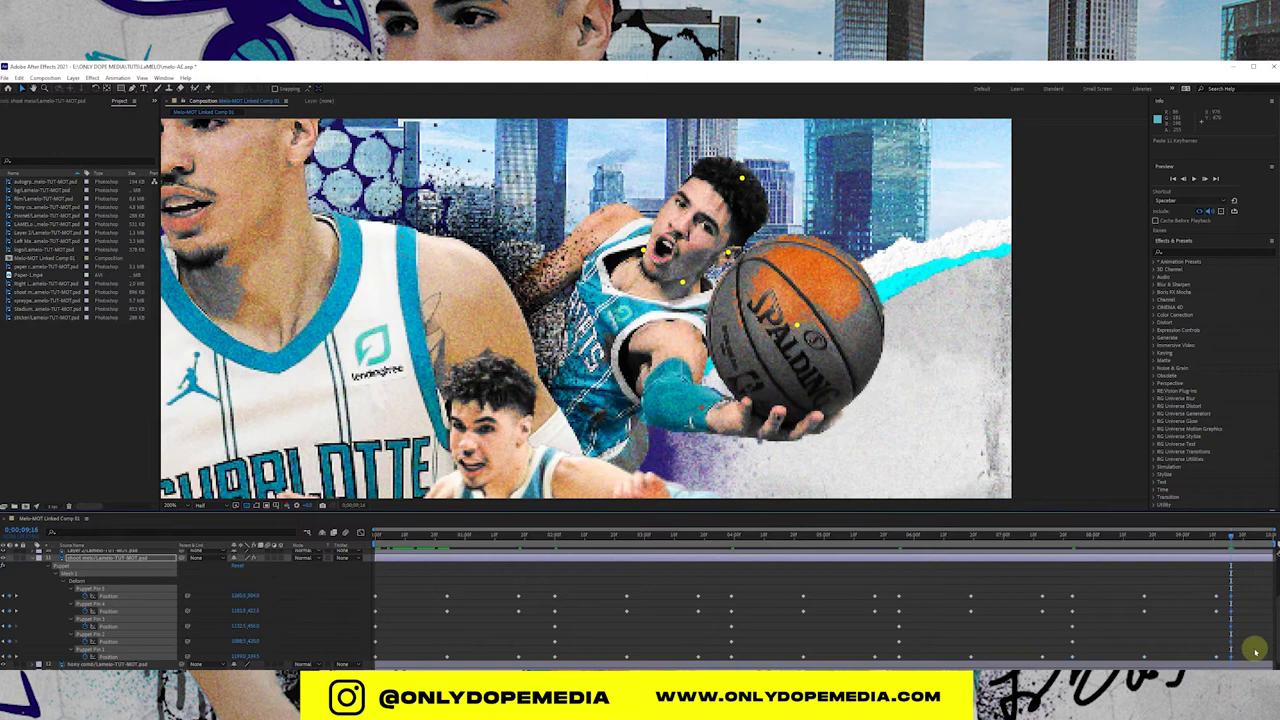
{"action": "left_click_drag", "start_coordinate": [1242, 660], "coordinate": [356, 555]}
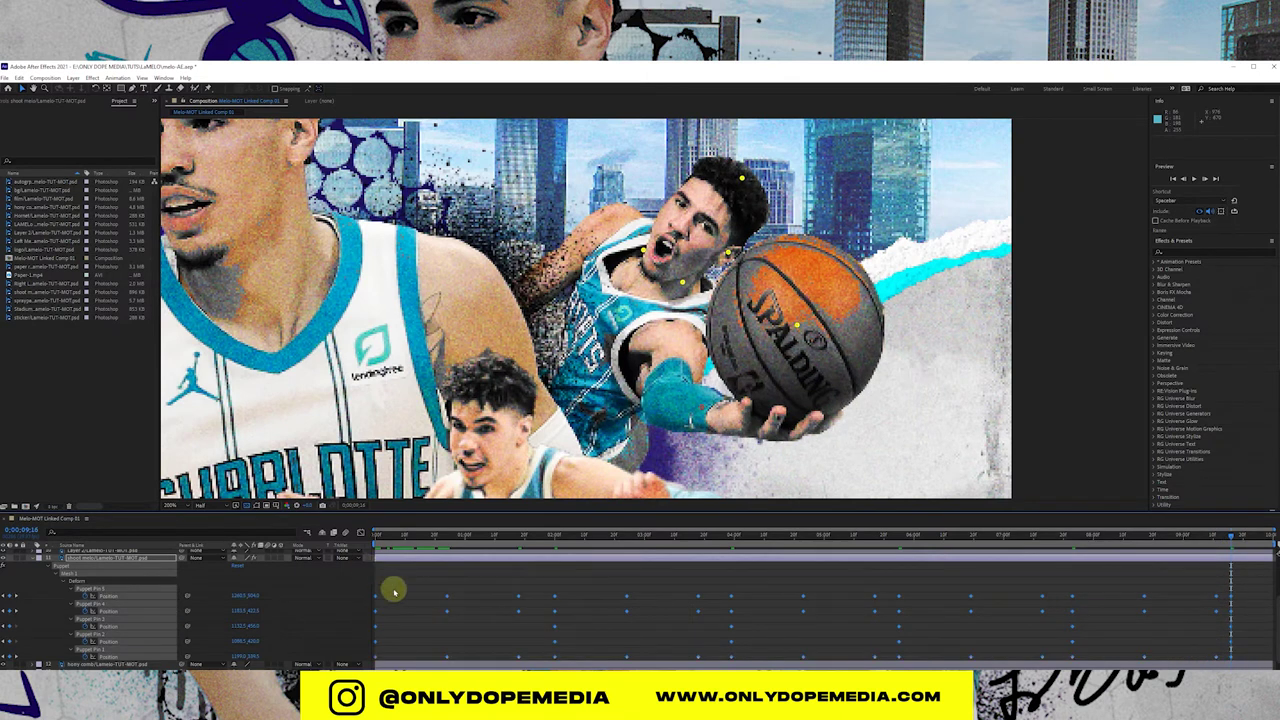
{"action": "right_click", "coordinate": [373, 597]}
{"action": "mouse_move", "coordinate": [440, 588]}
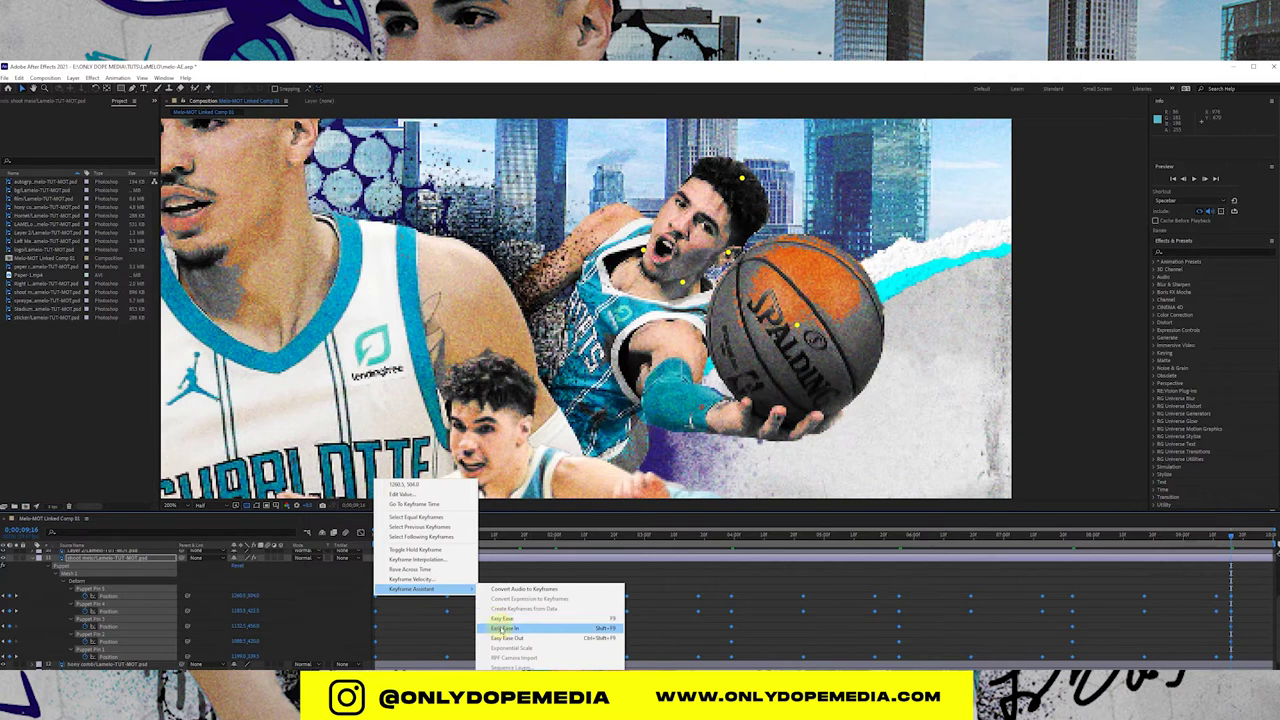
{"action": "left_click", "coordinate": [503, 628]}
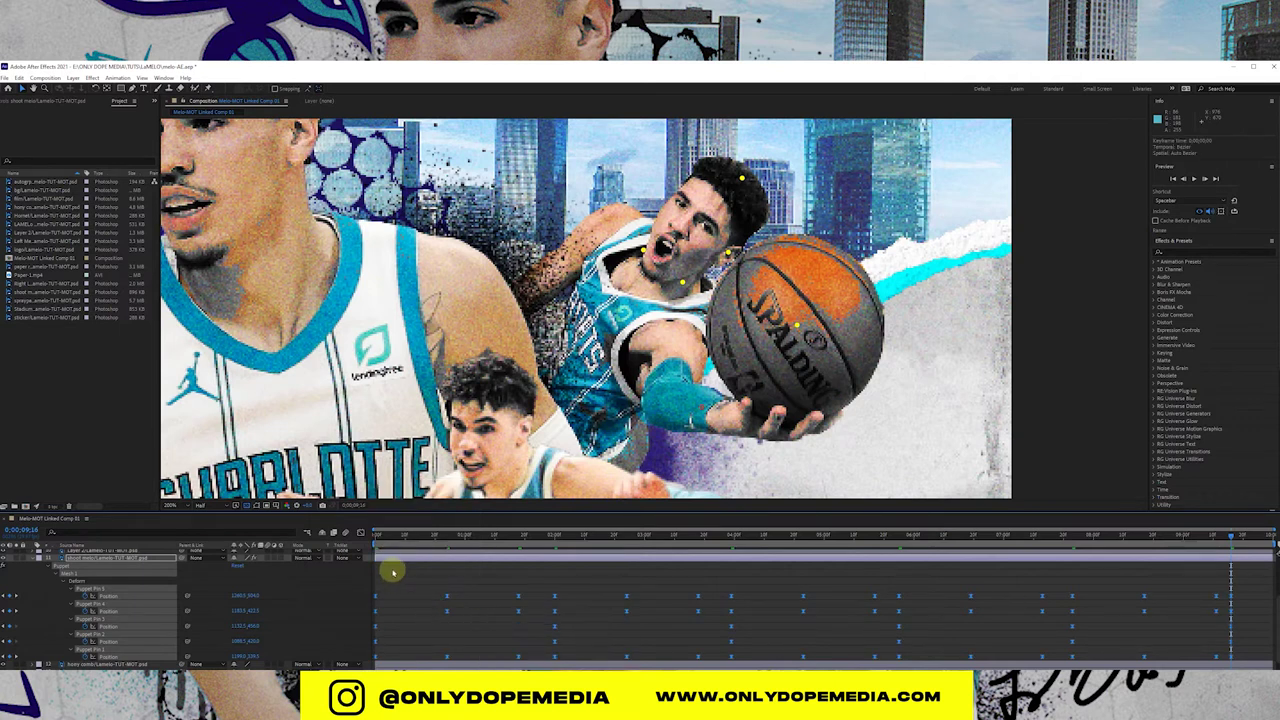
Step: Collapse the layer's puppet properties and center the whole poster in view
{"action": "left_click", "coordinate": [36, 557]}
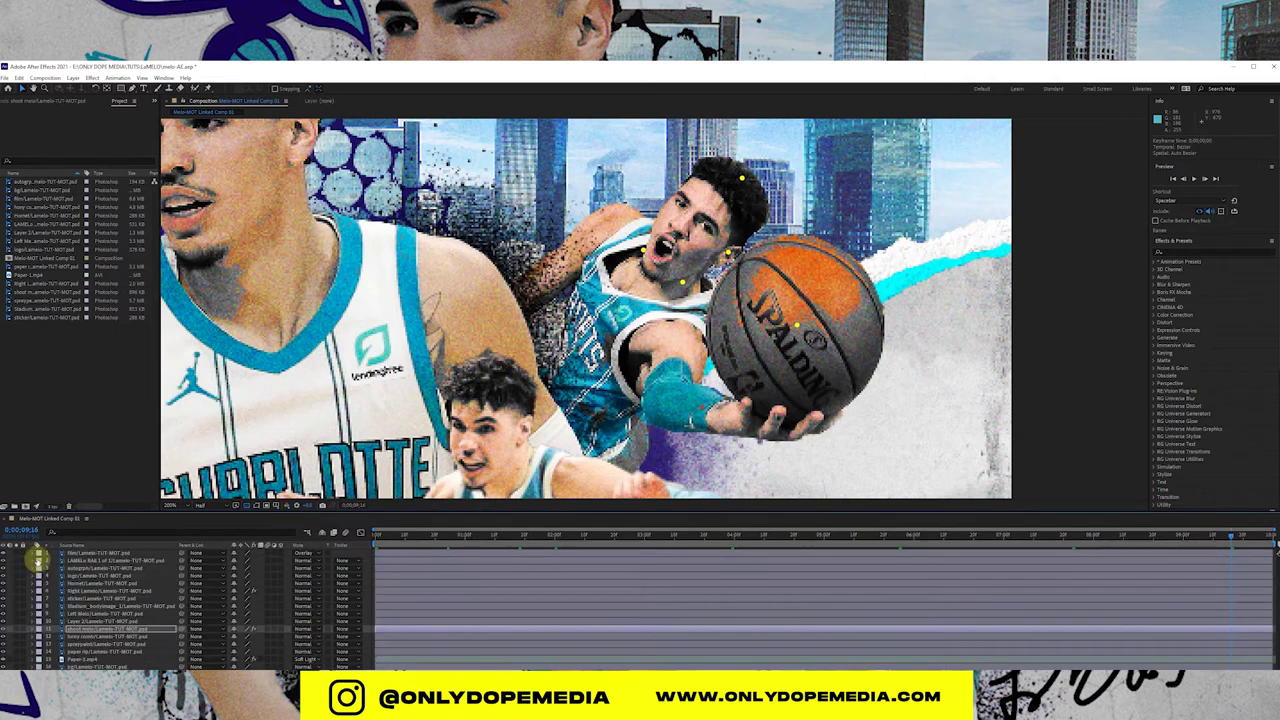
{"action": "scroll", "coordinate": [559, 292], "scroll_direction": "down", "scroll_amount": 2}
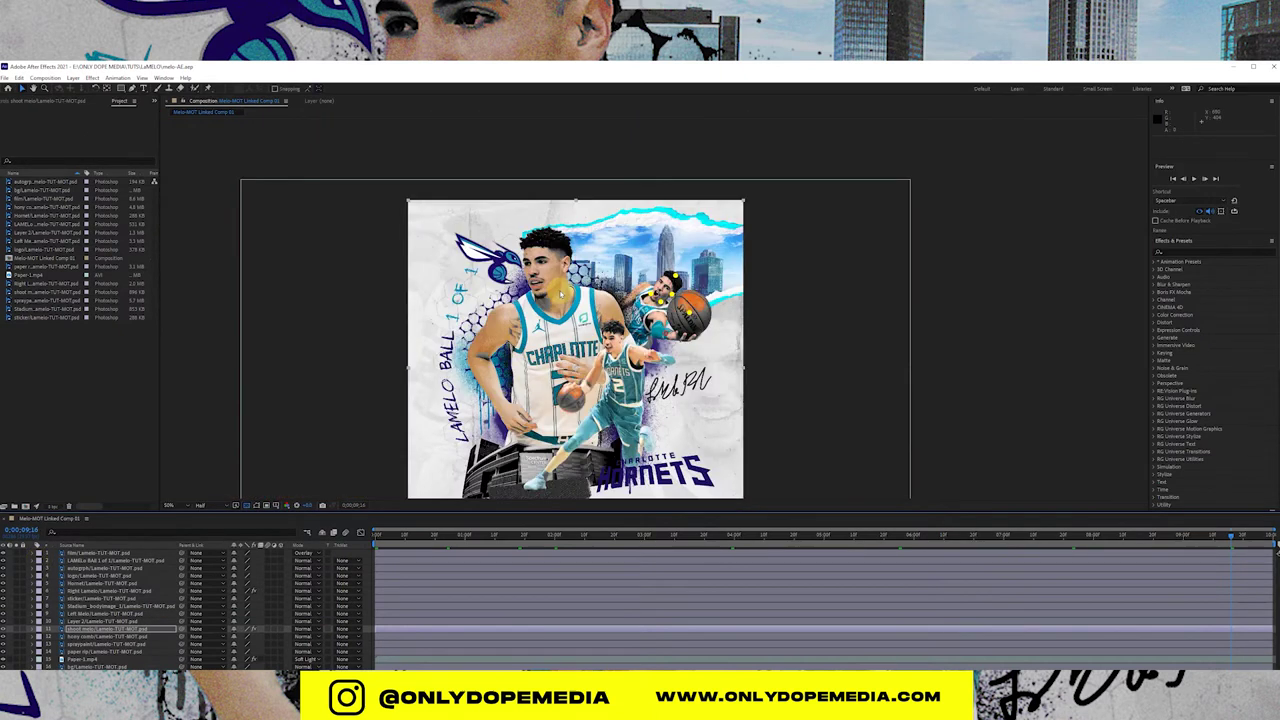
{"action": "left_click_drag", "start_coordinate": [503, 358], "coordinate": [617, 290]}
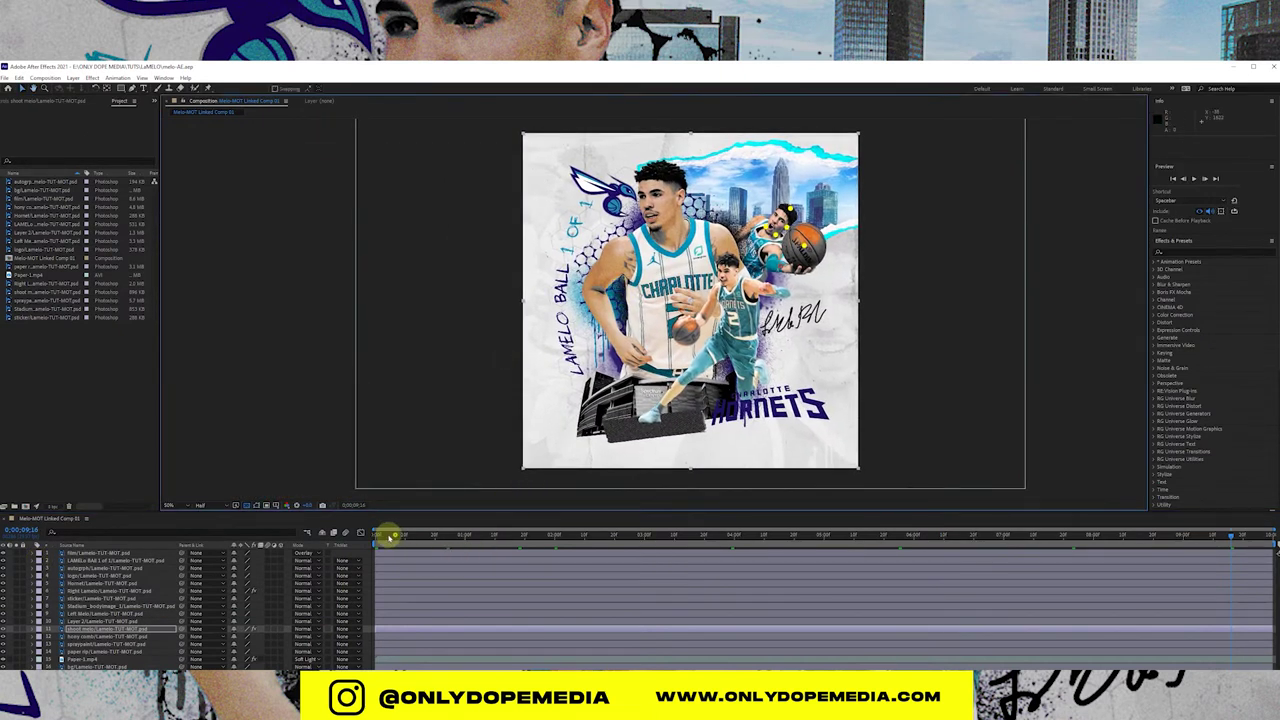
{"action": "left_click_drag", "start_coordinate": [392, 536], "coordinate": [1222, 503]}
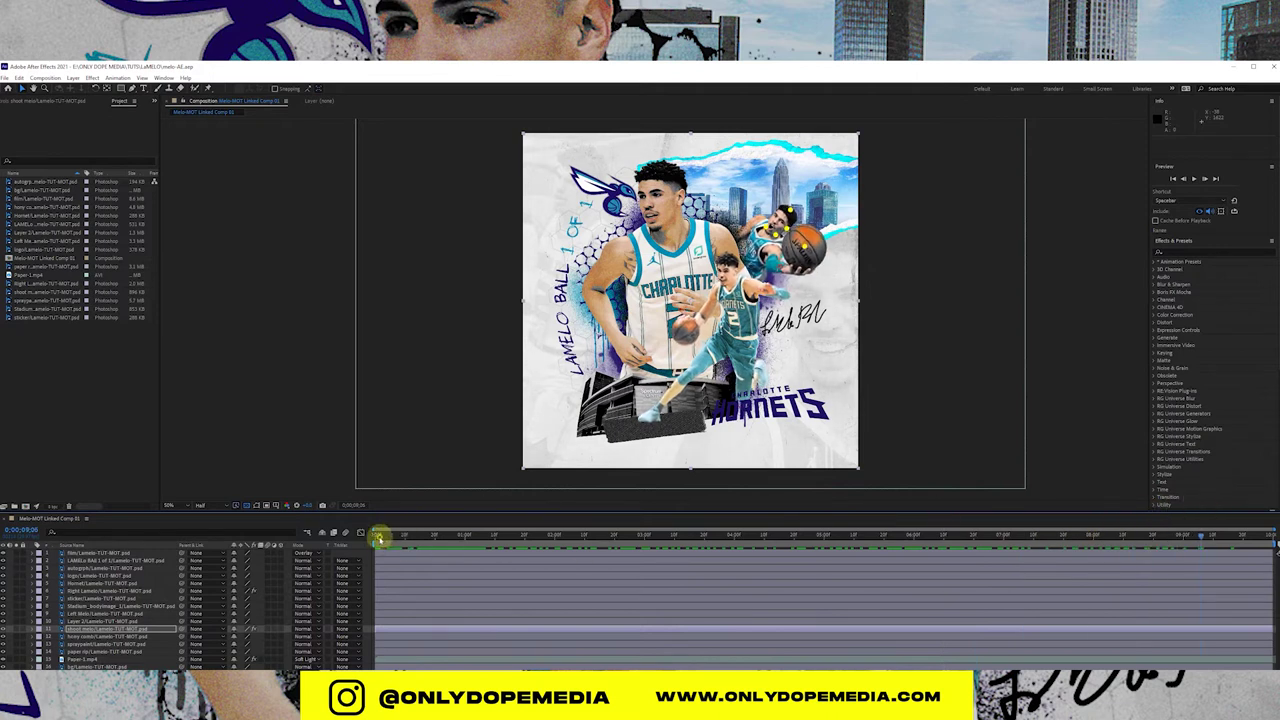
{"action": "left_click", "coordinate": [378, 537]}
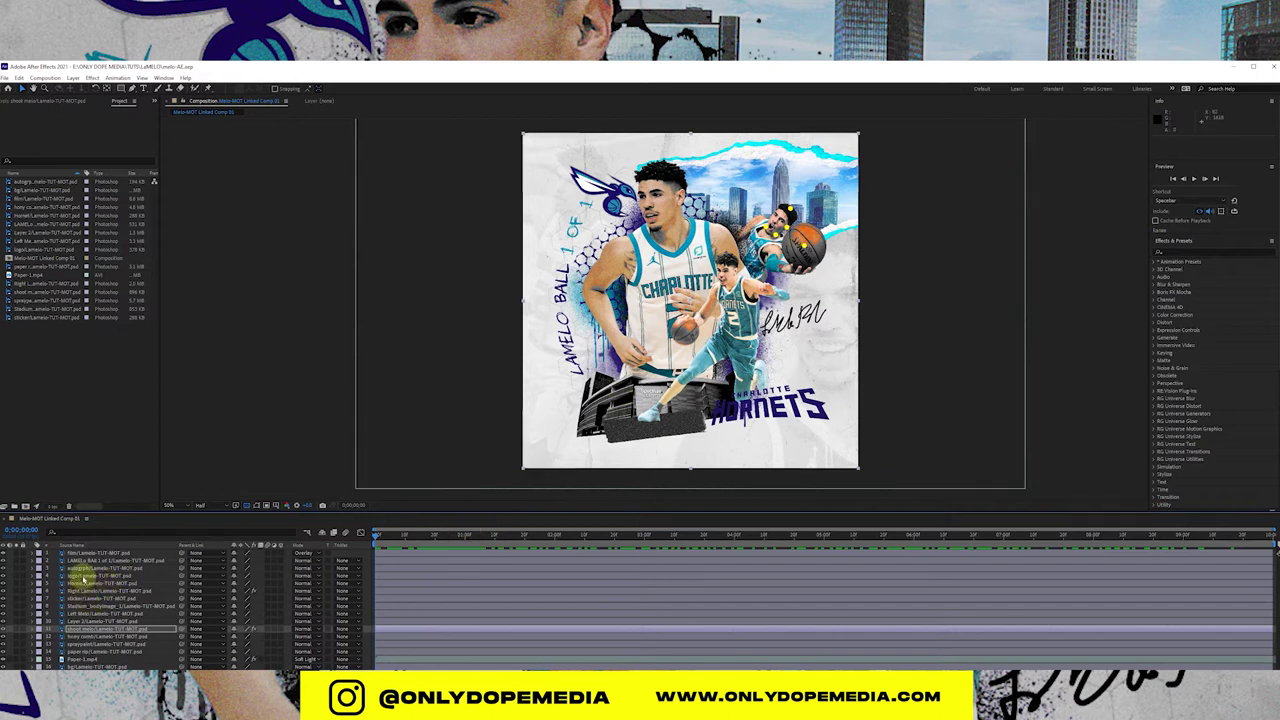
Step: Select Left Melo, fit the whole poster in view, and toggle the figure's visibility to identify it
{"action": "left_click", "coordinate": [96, 613]}
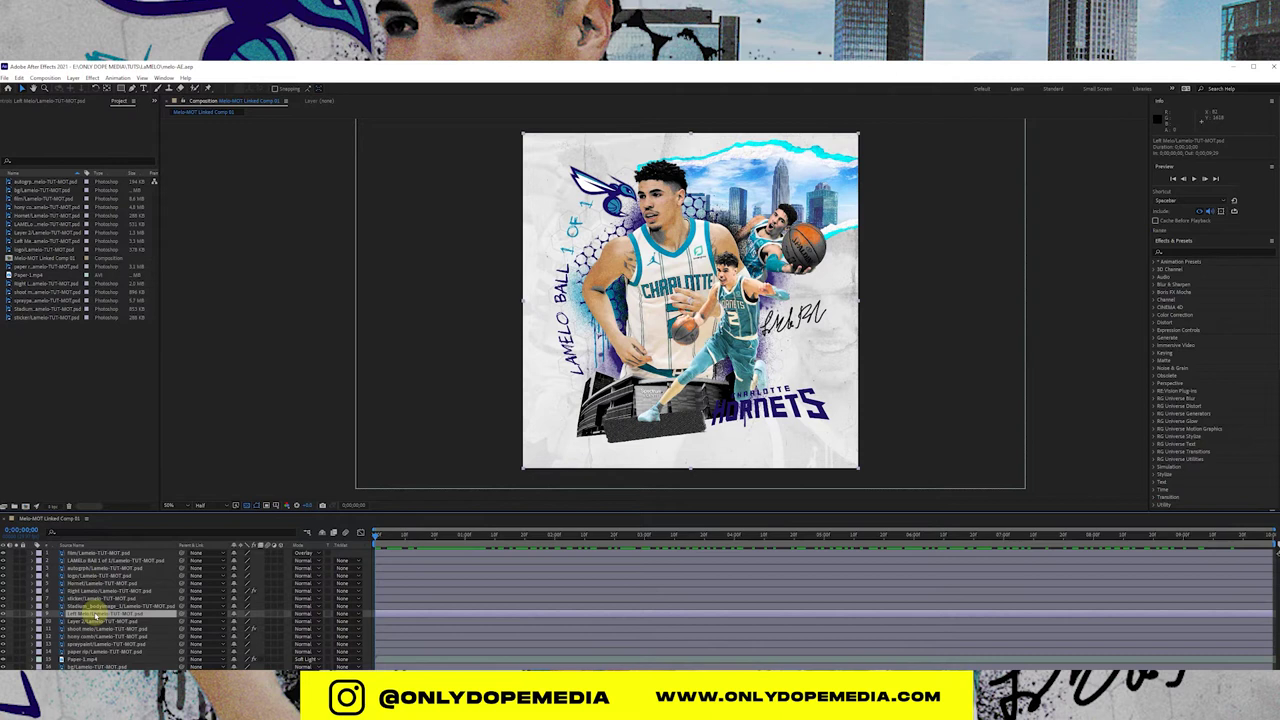
{"action": "key", "text": "period"}
{"action": "key", "text": "comma"}
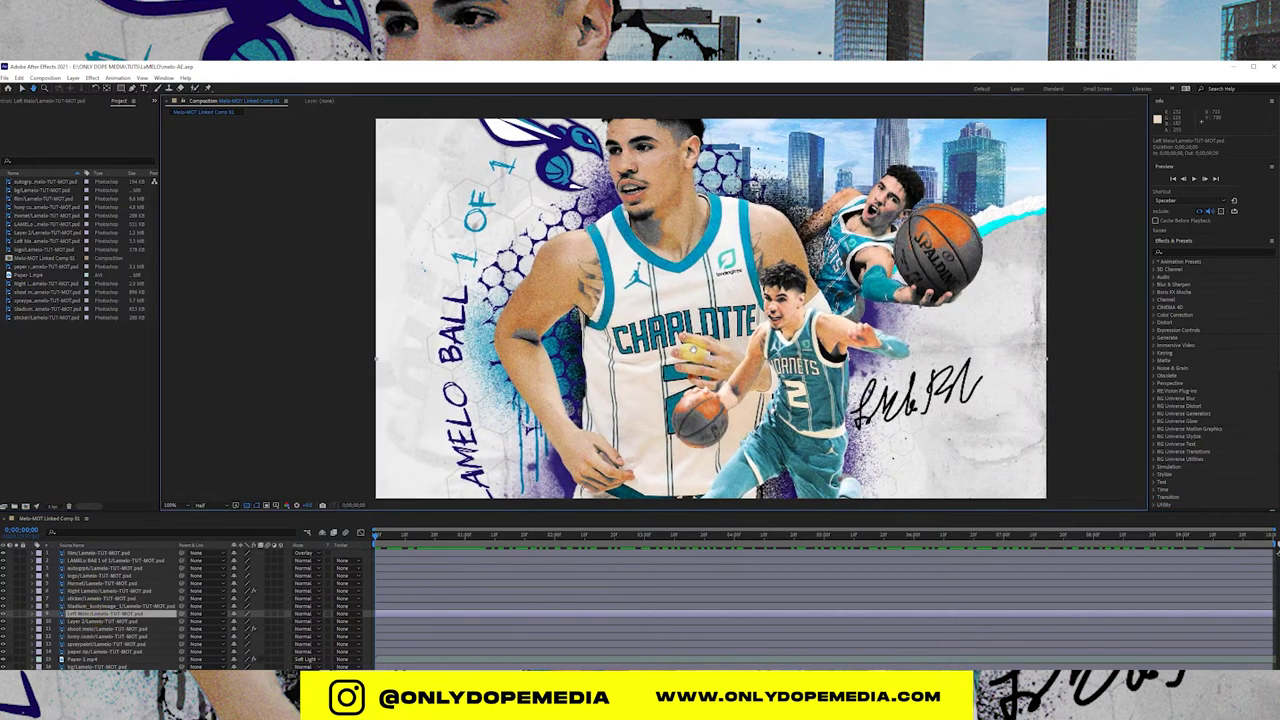
{"action": "key", "text": "comma"}
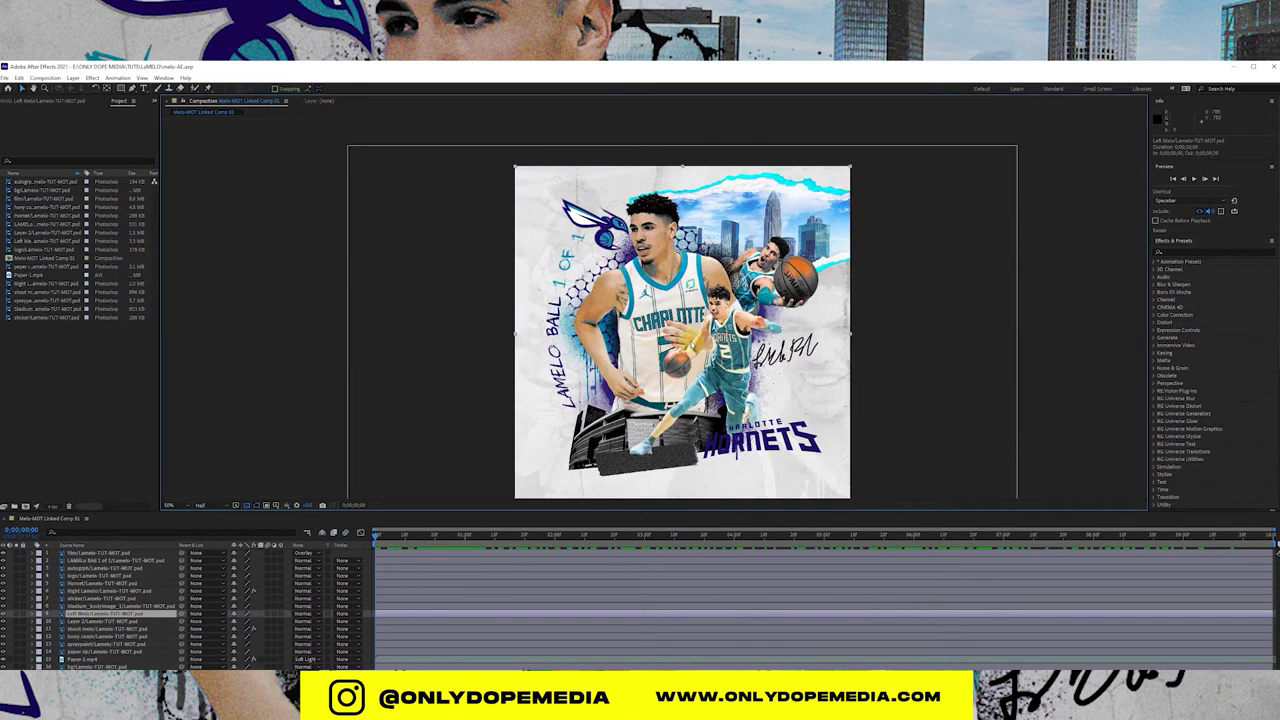
{"action": "key", "text": "period"}
{"action": "key", "text": "period"}
{"action": "key", "text": "comma"}
{"action": "key", "text": "comma"}
{"action": "key", "text": "comma"}
{"action": "left_click", "coordinate": [4, 613]}
{"action": "left_click", "coordinate": [4, 613]}
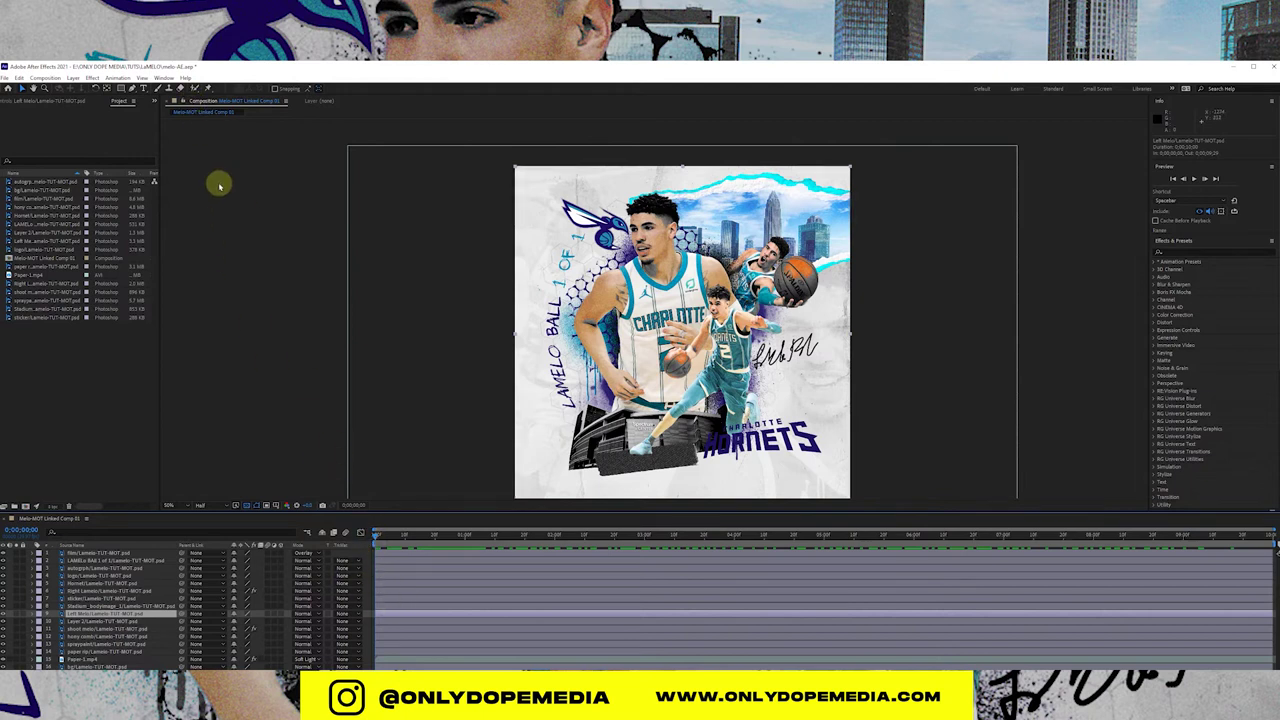
Step: Place puppet pins on the front figure's head, face and torso, adjusting the left arm pin
{"action": "left_click", "coordinate": [209, 89]}
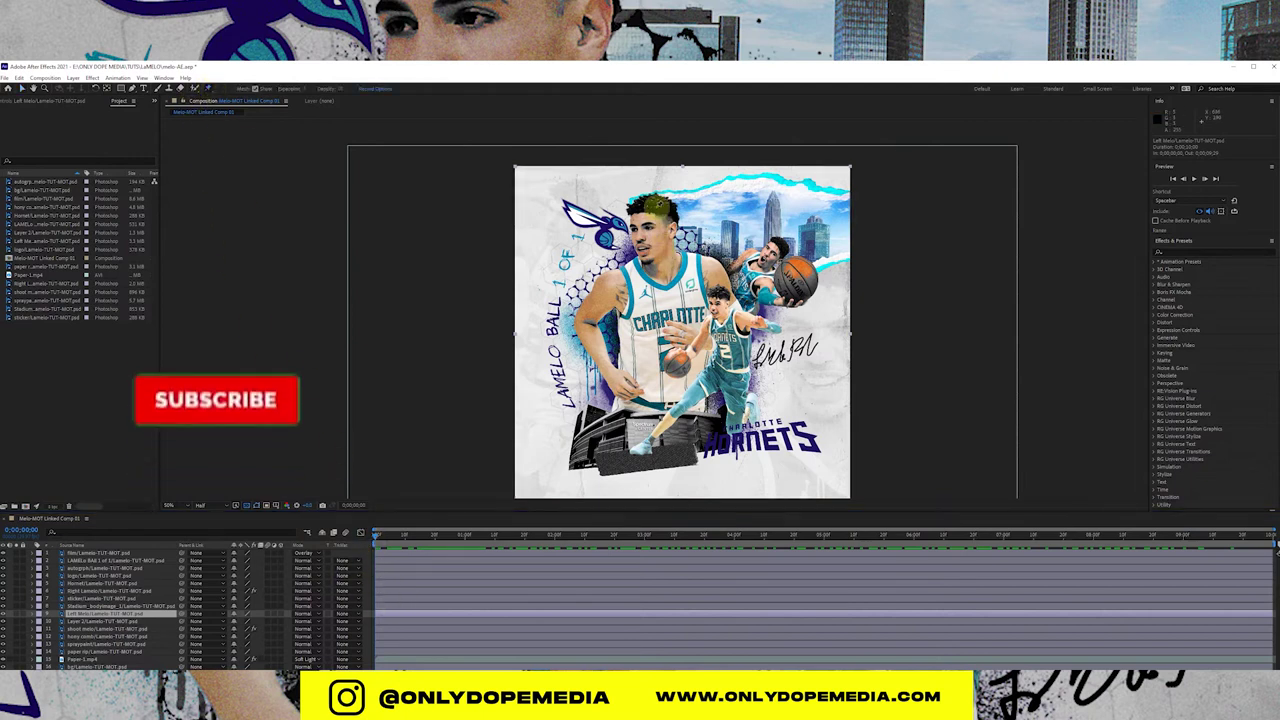
{"action": "left_click", "coordinate": [648, 258]}
{"action": "left_click", "coordinate": [656, 207]}
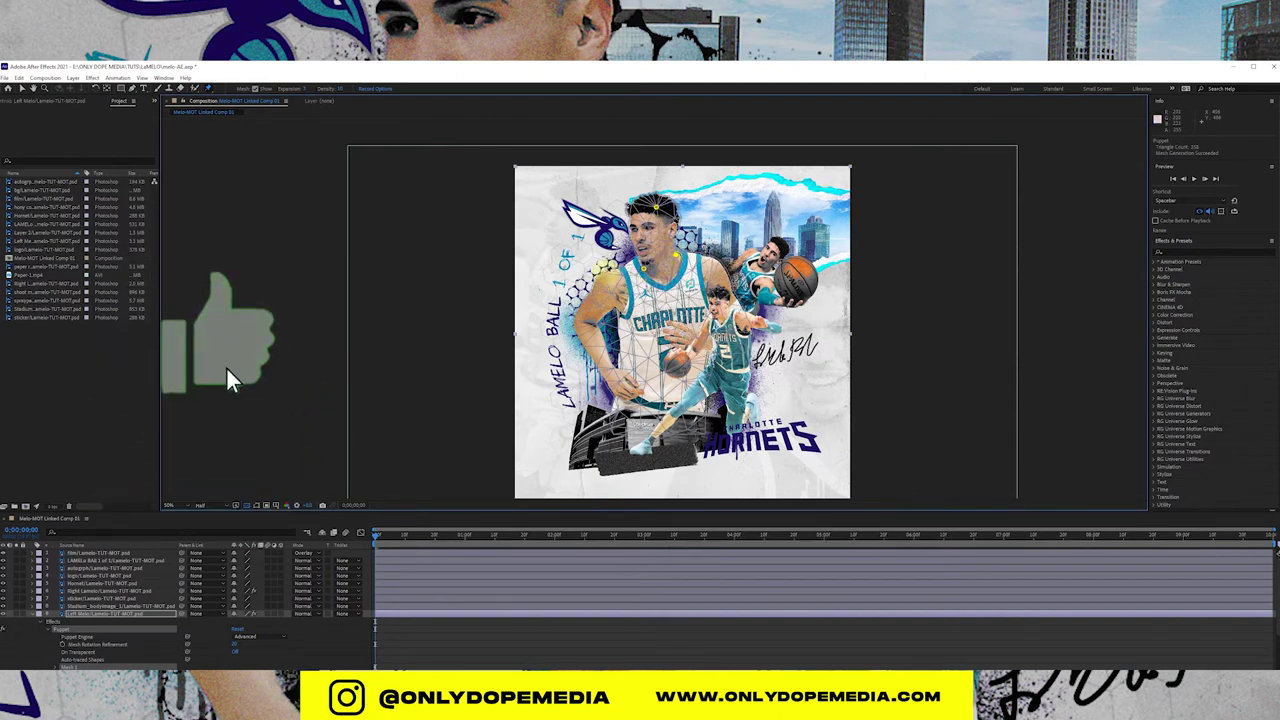
{"action": "left_click", "coordinate": [611, 304]}
{"action": "left_click", "coordinate": [631, 376]}
{"action": "left_click", "coordinate": [628, 392]}
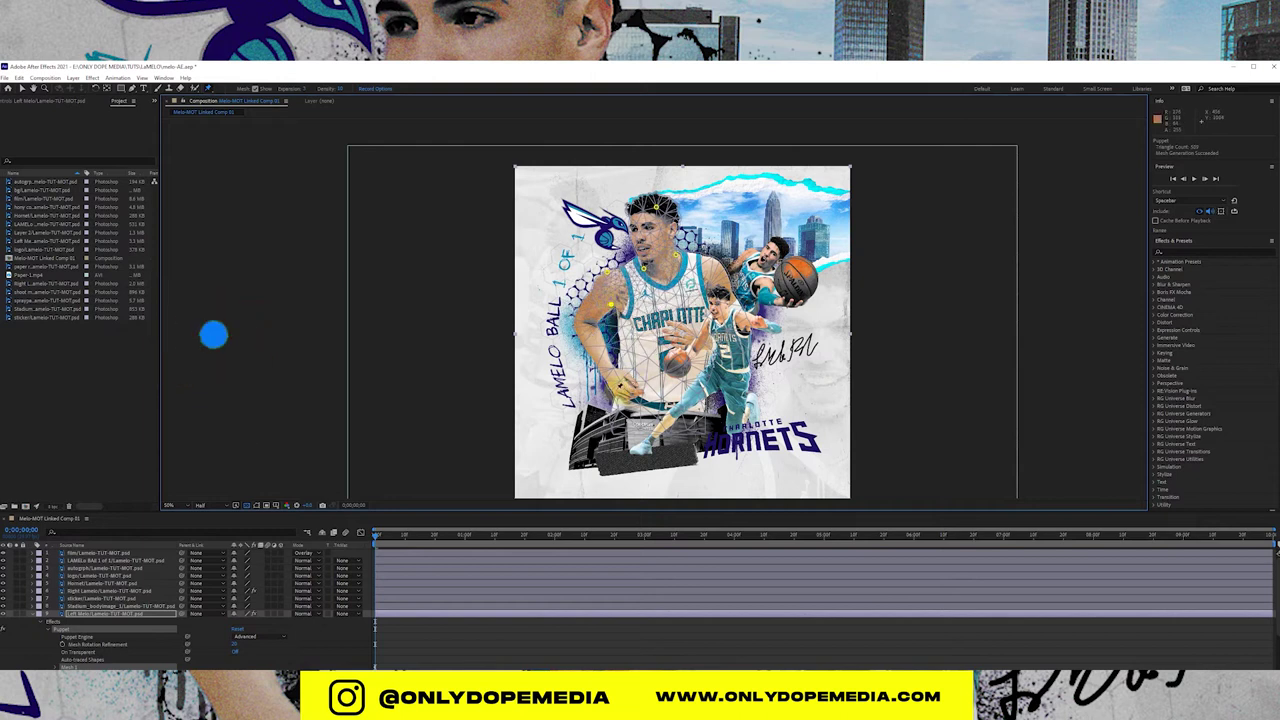
{"action": "left_click", "coordinate": [622, 353]}
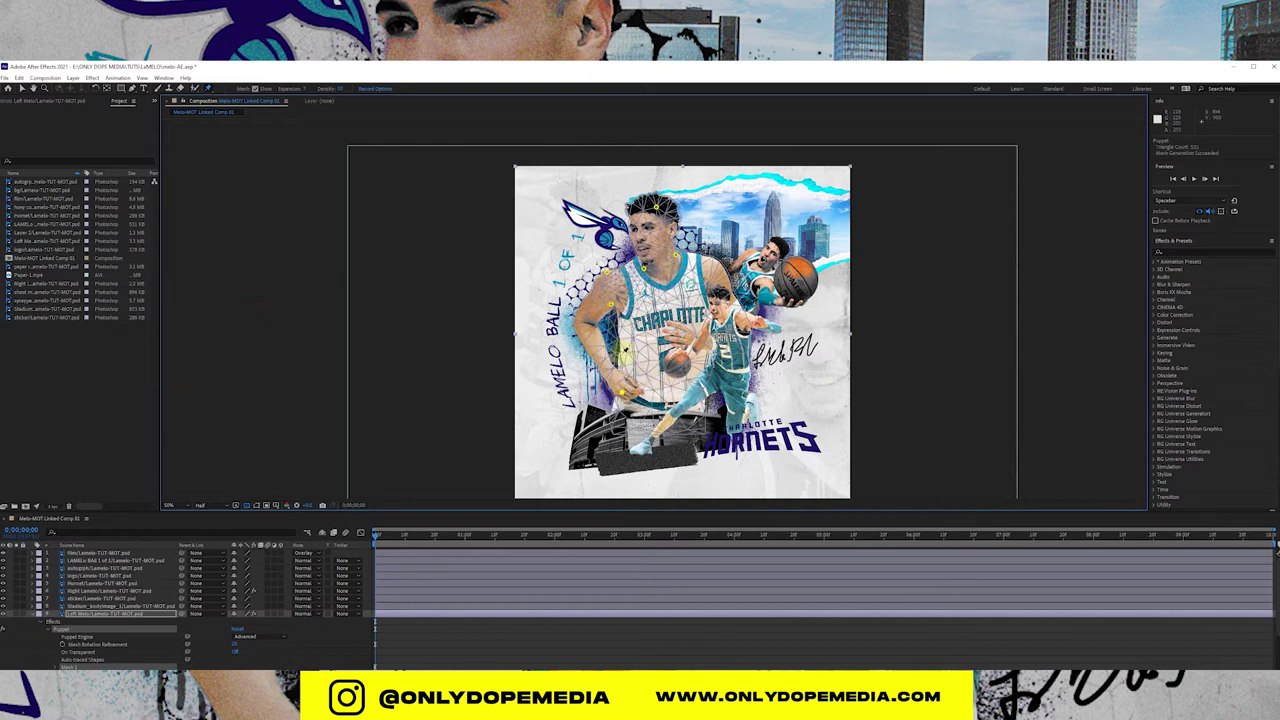
{"action": "left_click_drag", "start_coordinate": [582, 320], "coordinate": [578, 322]}
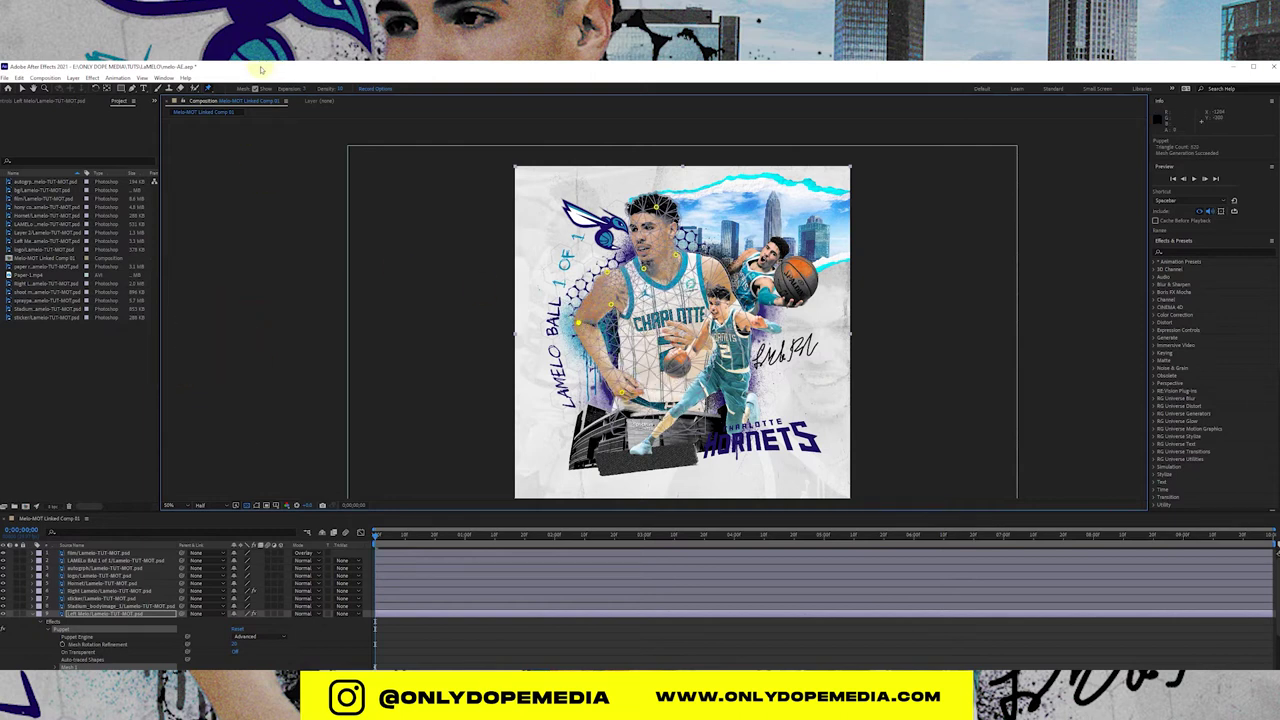
Step: Add a starch pin on the torso beside the left arm, then return to the Selection tool
{"action": "left_click", "coordinate": [209, 88]}
{"action": "left_click", "coordinate": [255, 97]}
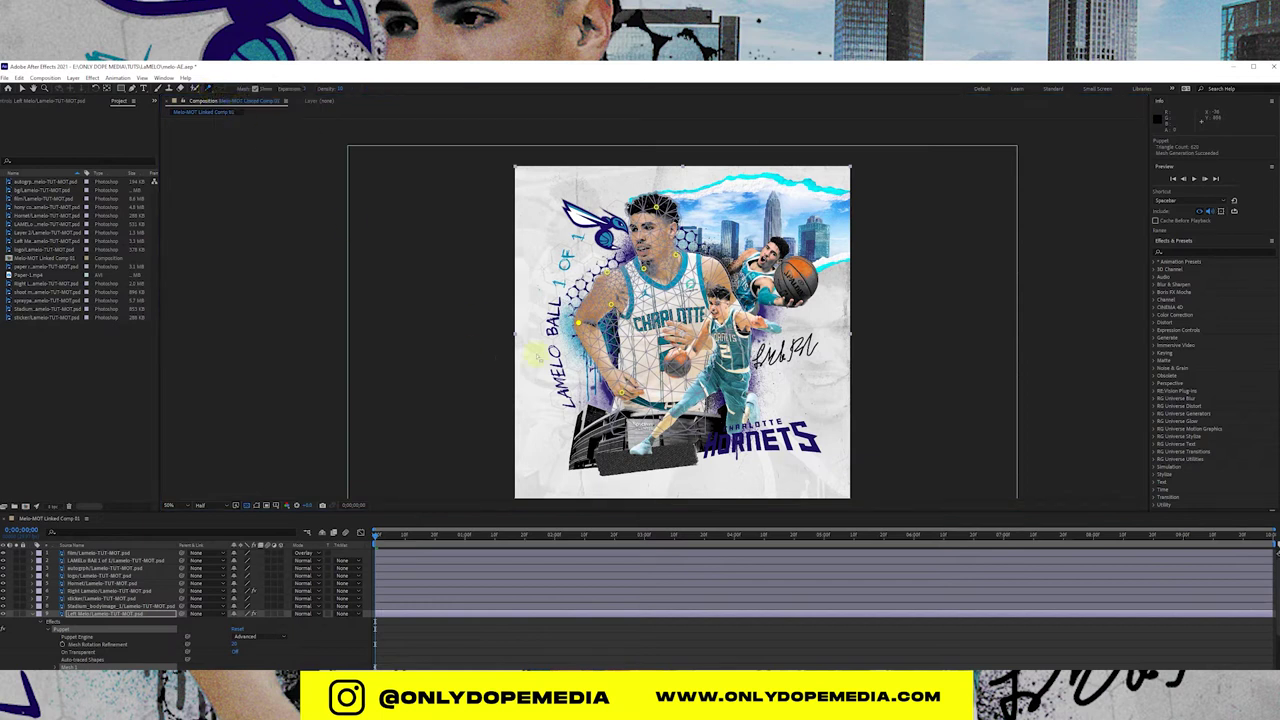
{"action": "left_click", "coordinate": [596, 351]}
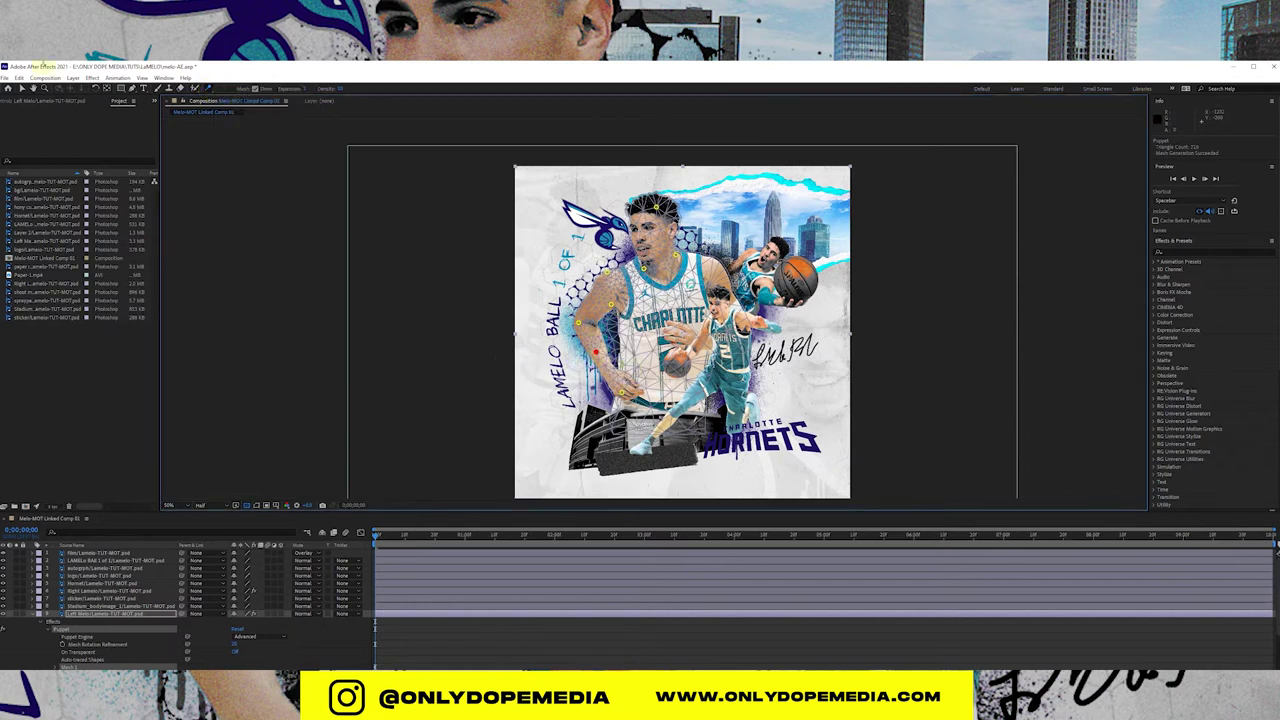
{"action": "left_click", "coordinate": [22, 88]}
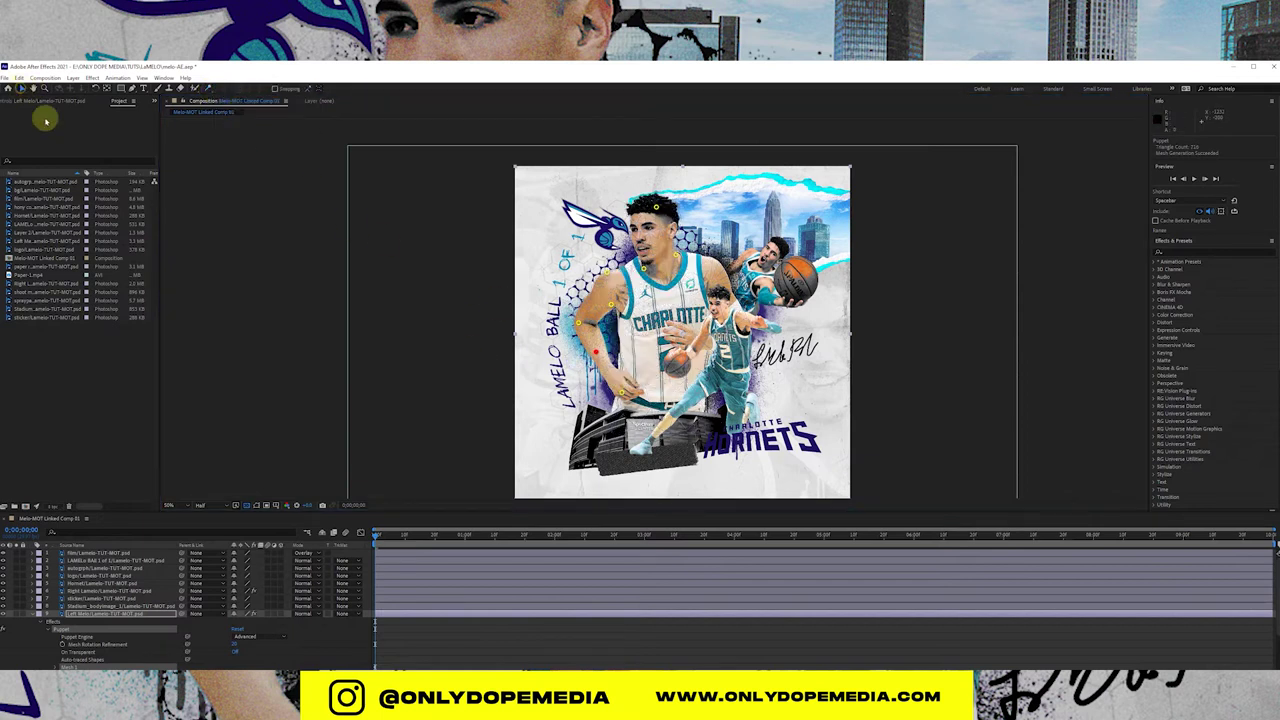
Step: About one second in, nudge the head pin to tilt the front player's head
{"action": "left_click", "coordinate": [386, 537]}
{"action": "left_click_drag", "start_coordinate": [386, 537], "coordinate": [430, 534]}
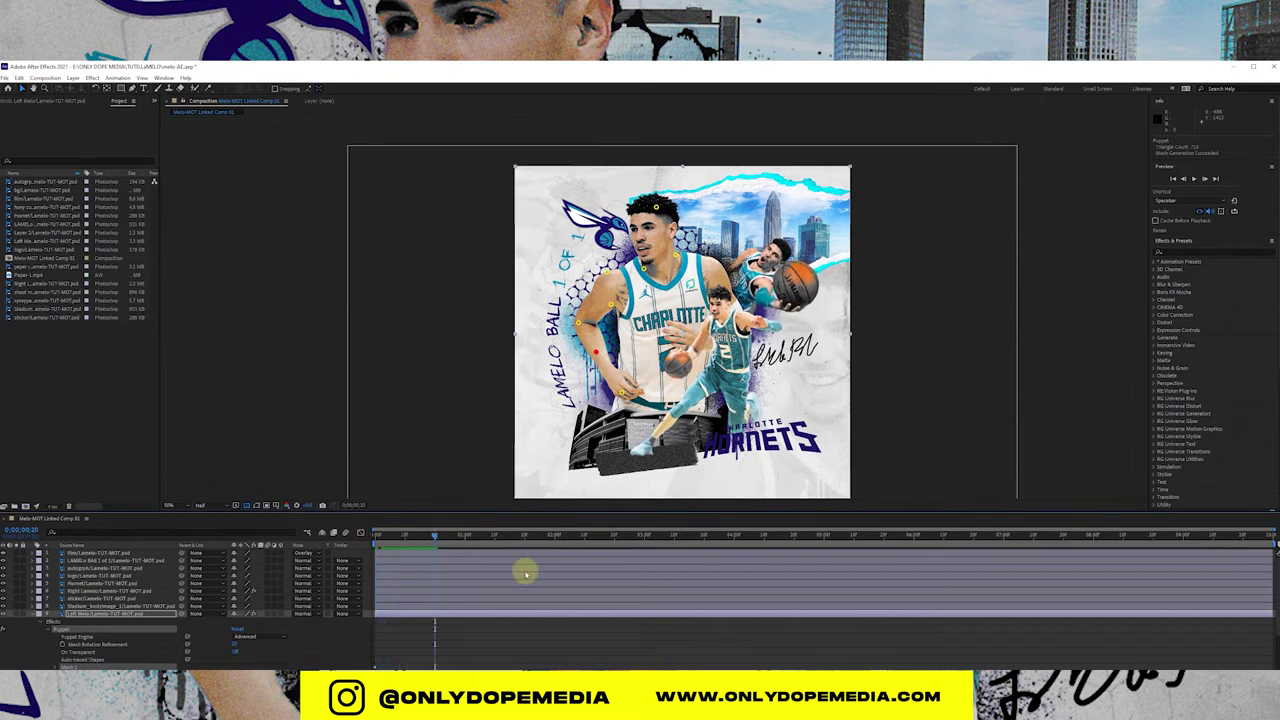
{"action": "left_click", "coordinate": [621, 393]}
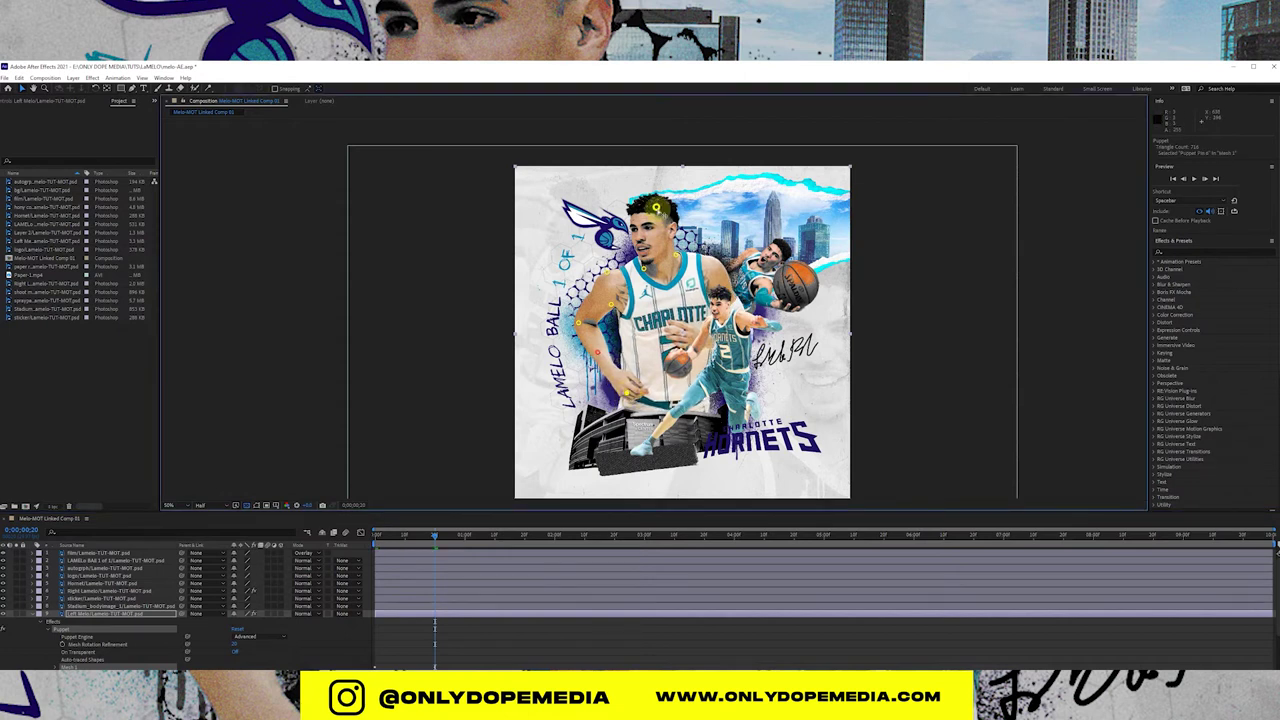
{"action": "left_click_drag", "start_coordinate": [656, 207], "coordinate": [653, 207]}
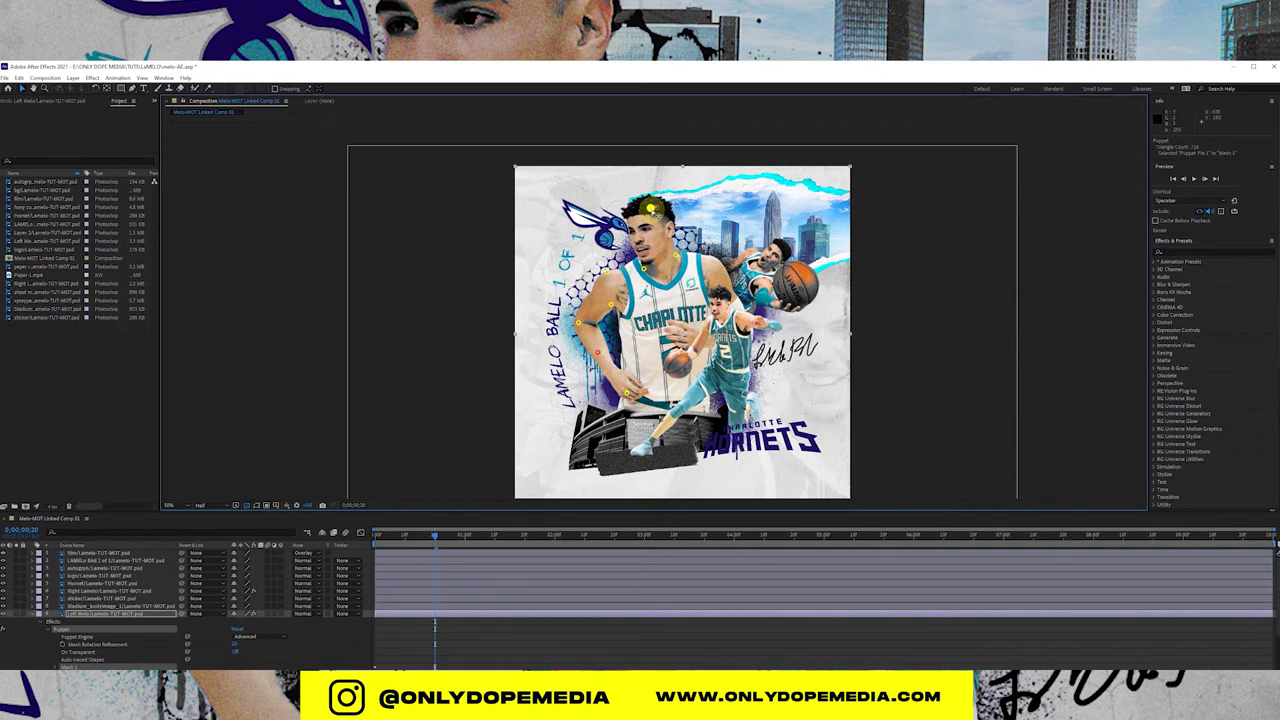
Step: At about 2;02, shift the head pin left and push the lower hand and ball right
{"action": "left_click_drag", "start_coordinate": [432, 537], "coordinate": [469, 537]}
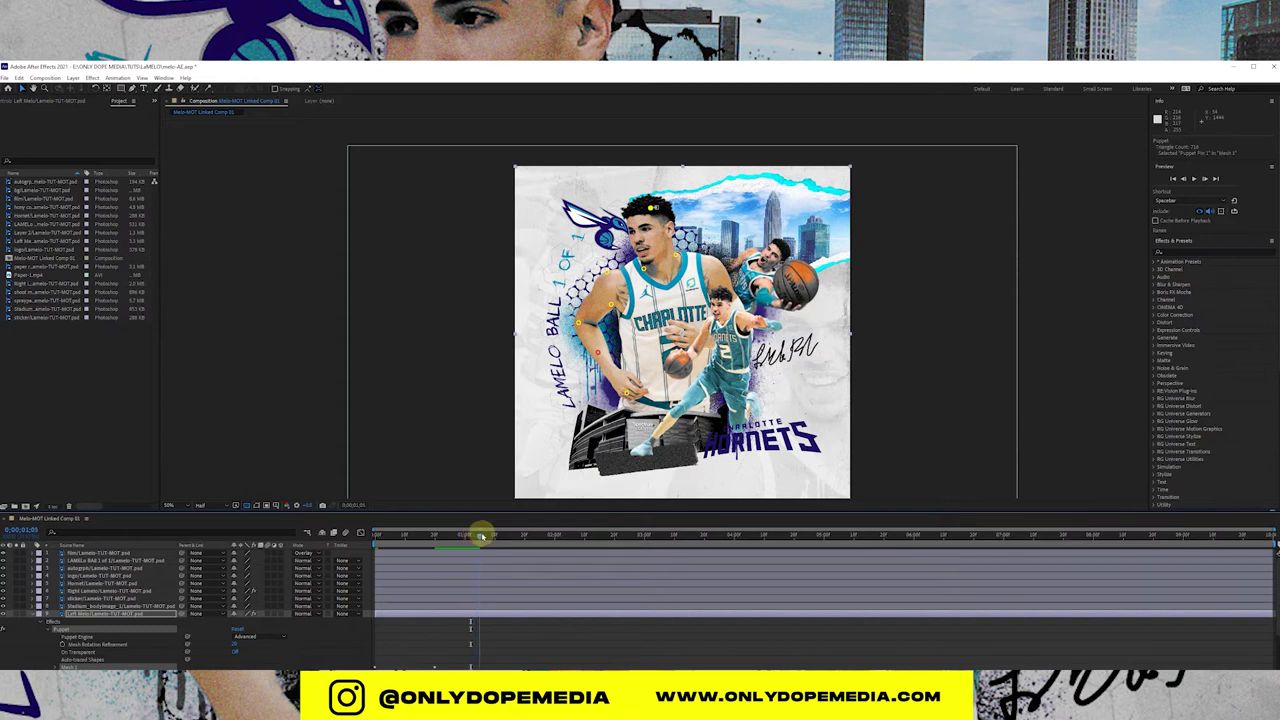
{"action": "left_click_drag", "start_coordinate": [481, 535], "coordinate": [500, 530]}
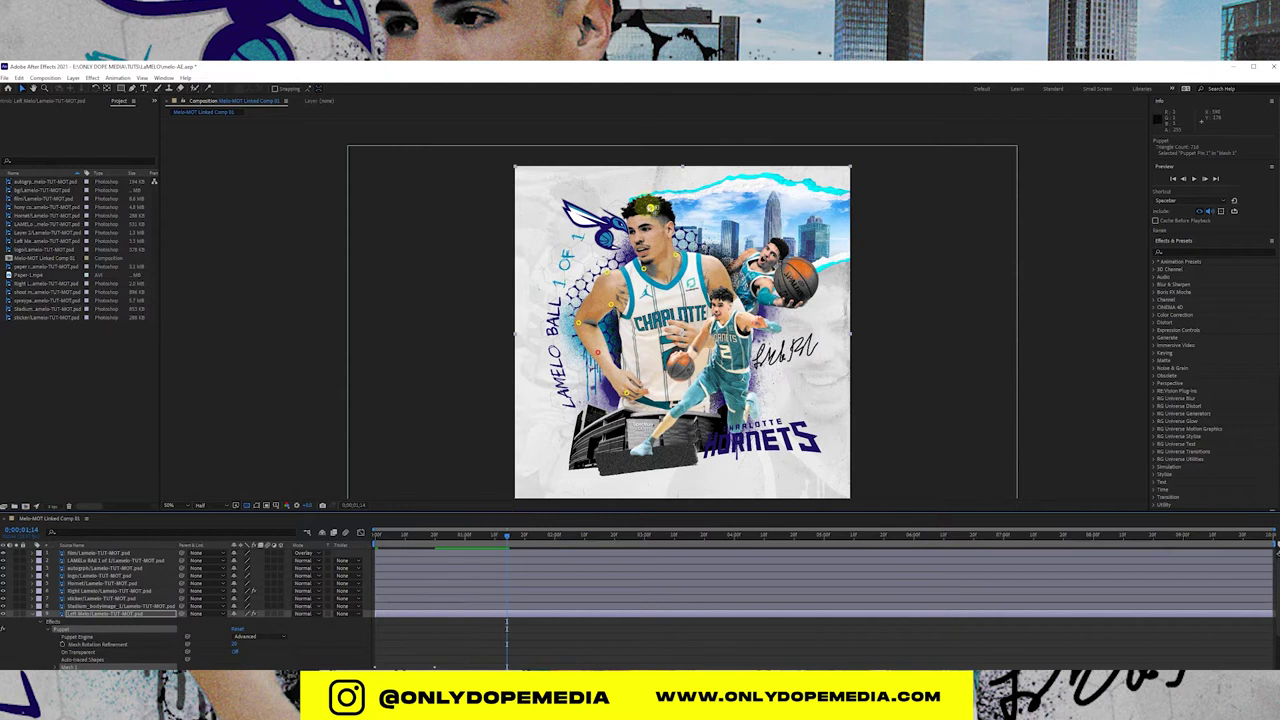
{"action": "left_click", "coordinate": [652, 208]}
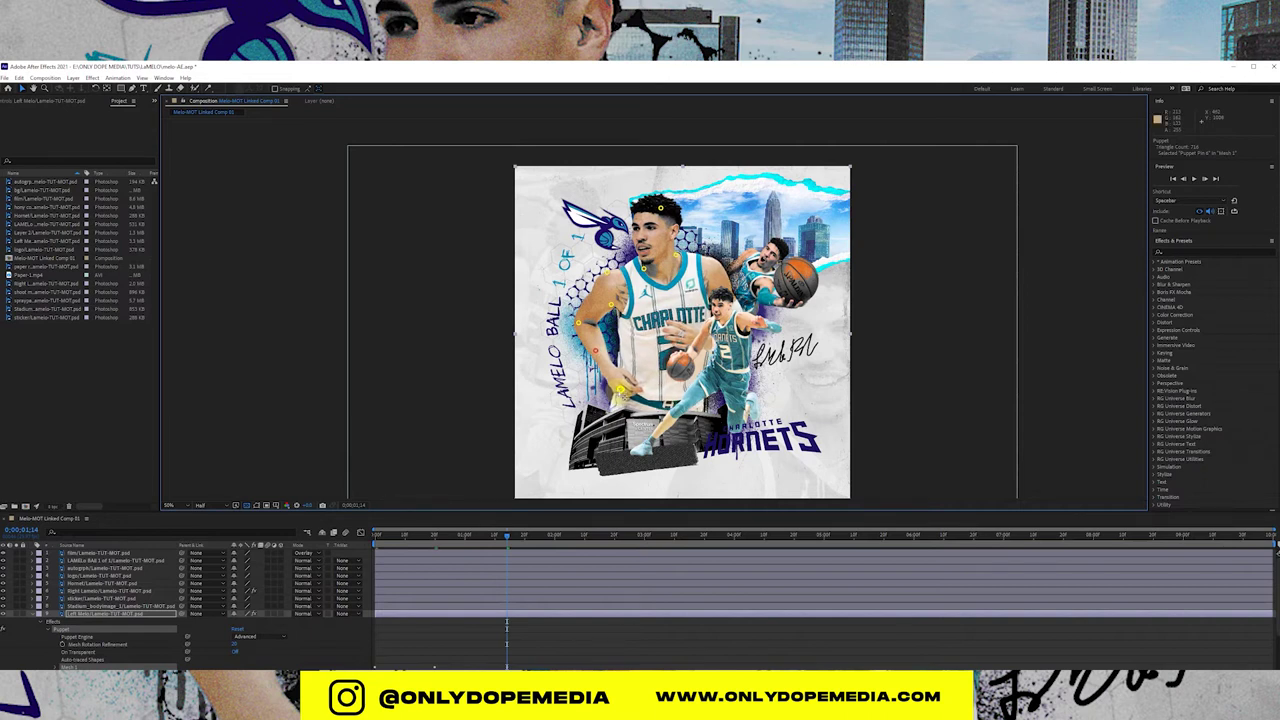
{"action": "left_click_drag", "start_coordinate": [511, 534], "coordinate": [556, 535]}
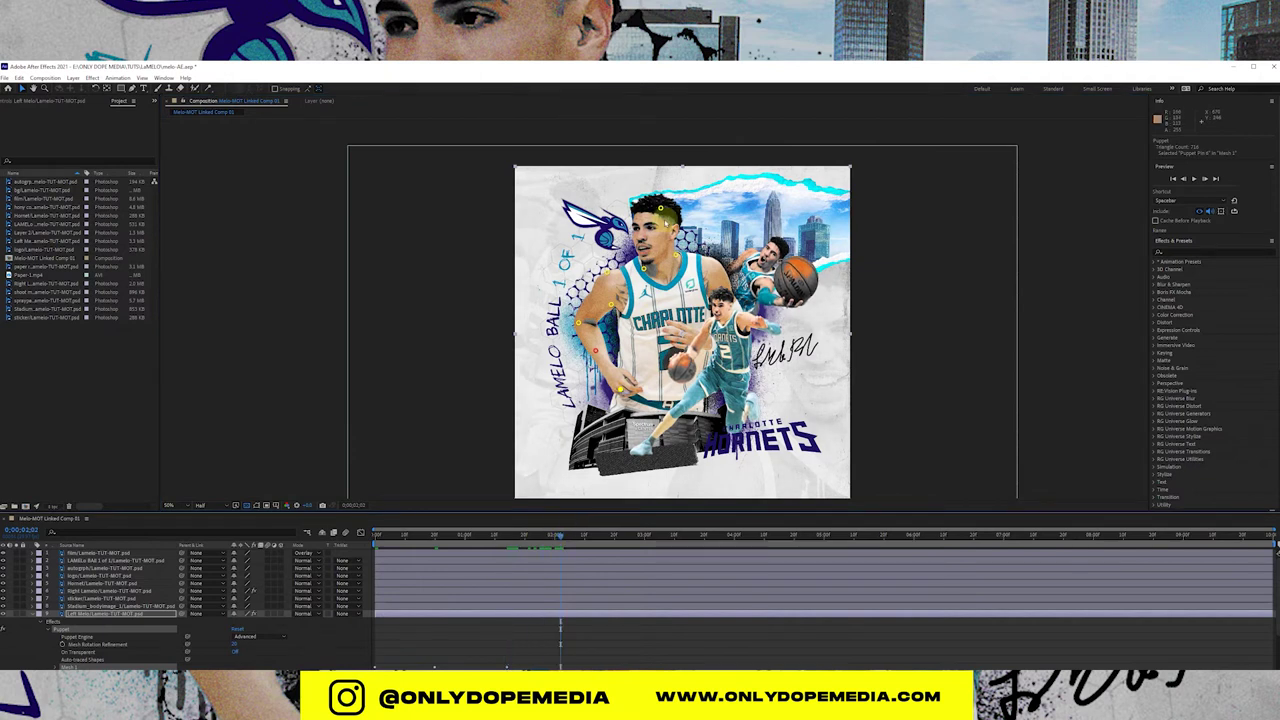
{"action": "left_click_drag", "start_coordinate": [661, 208], "coordinate": [654, 208]}
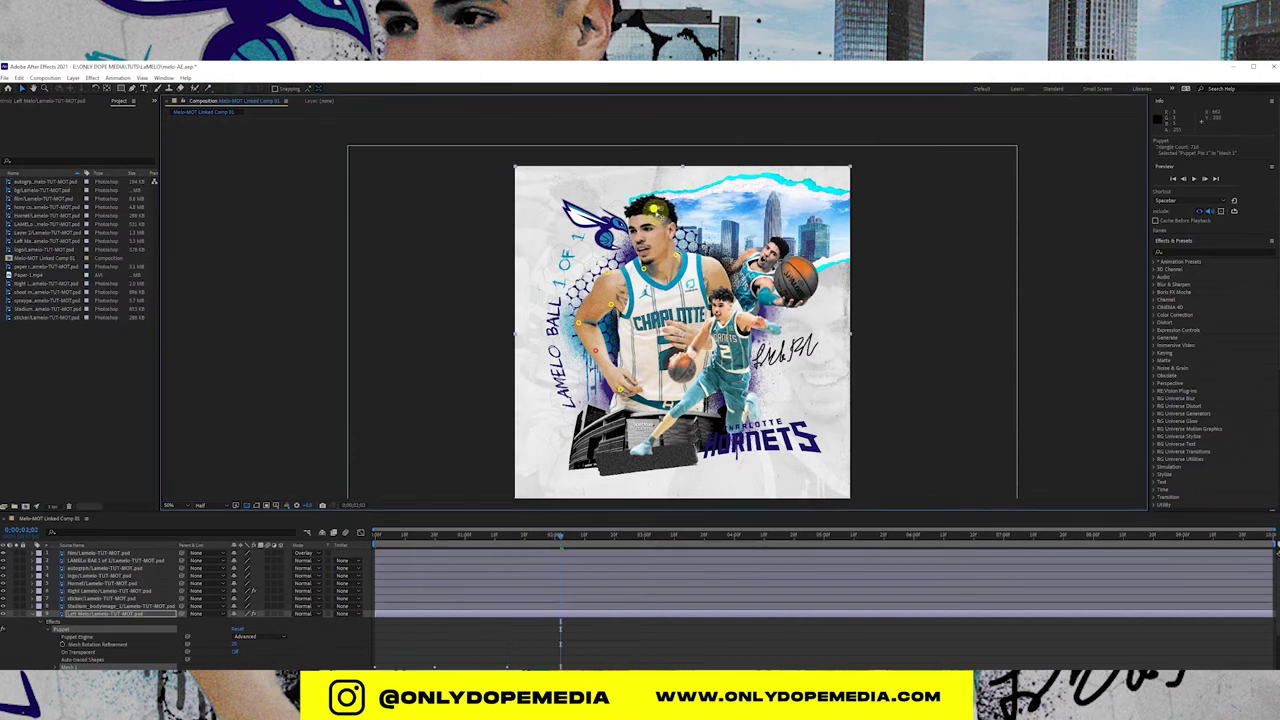
{"action": "left_click_drag", "start_coordinate": [620, 389], "coordinate": [630, 391]}
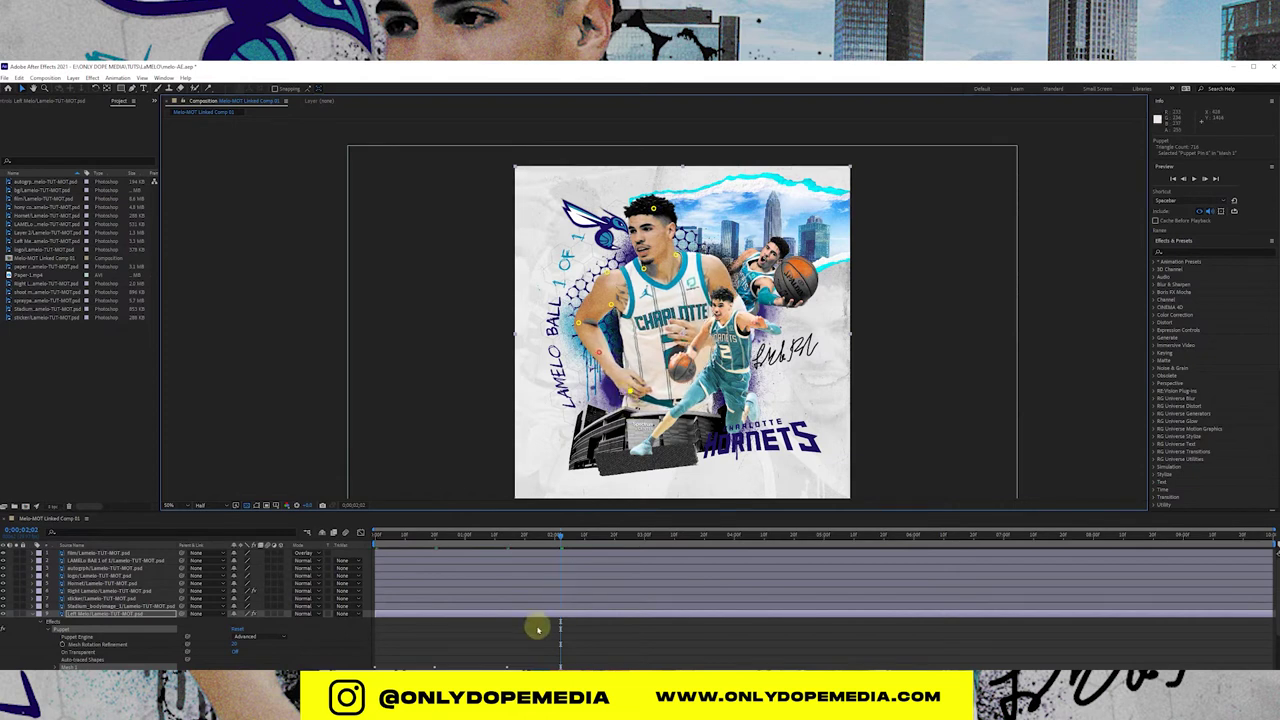
{"action": "scroll", "coordinate": [530, 618], "scroll_direction": "down", "scroll_amount": 2}
Step: Reveal the front player's animated pin properties and select its existing pin keyframes
{"action": "key", "text": "u"}
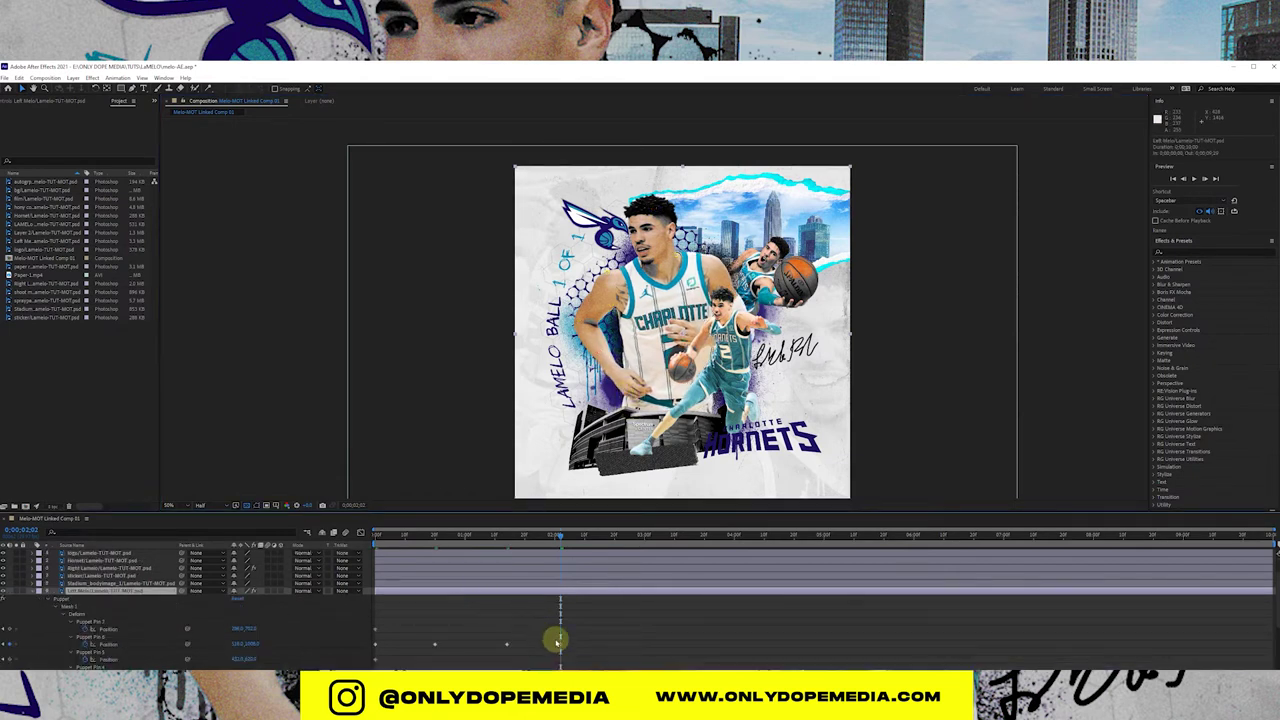
{"action": "left_click_drag", "start_coordinate": [393, 538], "coordinate": [537, 552]}
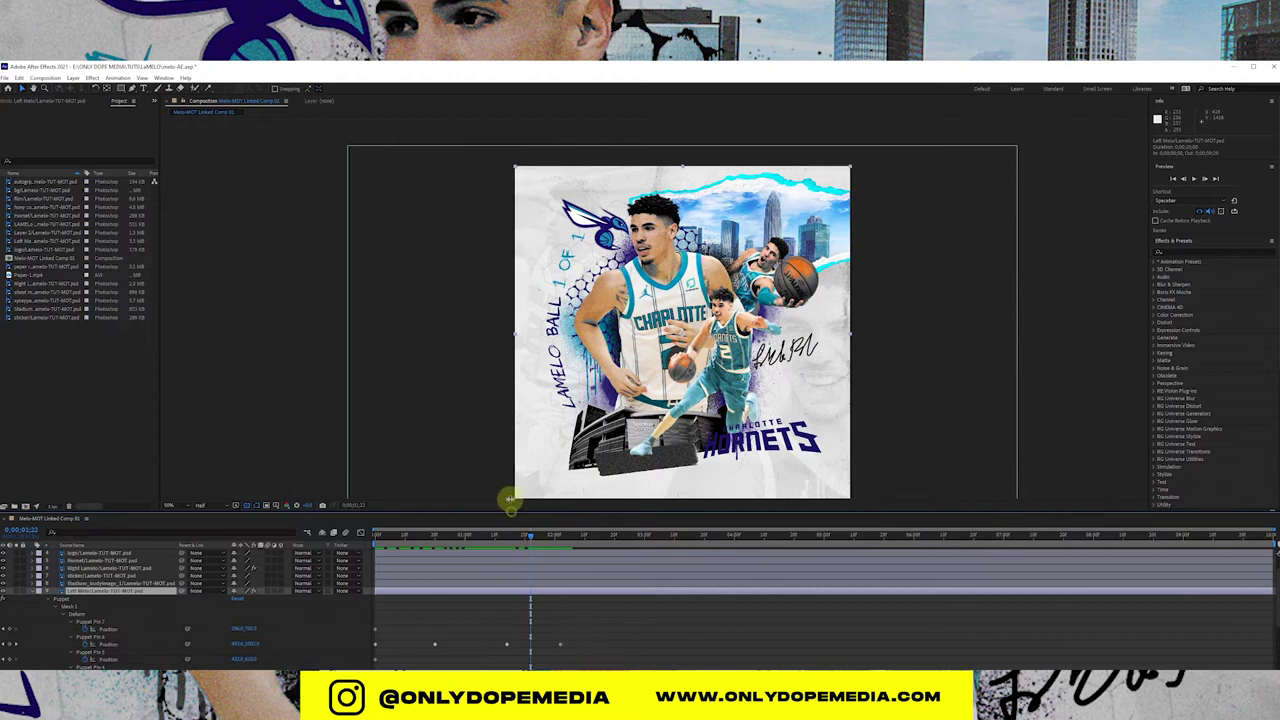
{"action": "left_click_drag", "start_coordinate": [510, 500], "coordinate": [509, 442]}
{"action": "left_click_drag", "start_coordinate": [588, 663], "coordinate": [370, 553]}
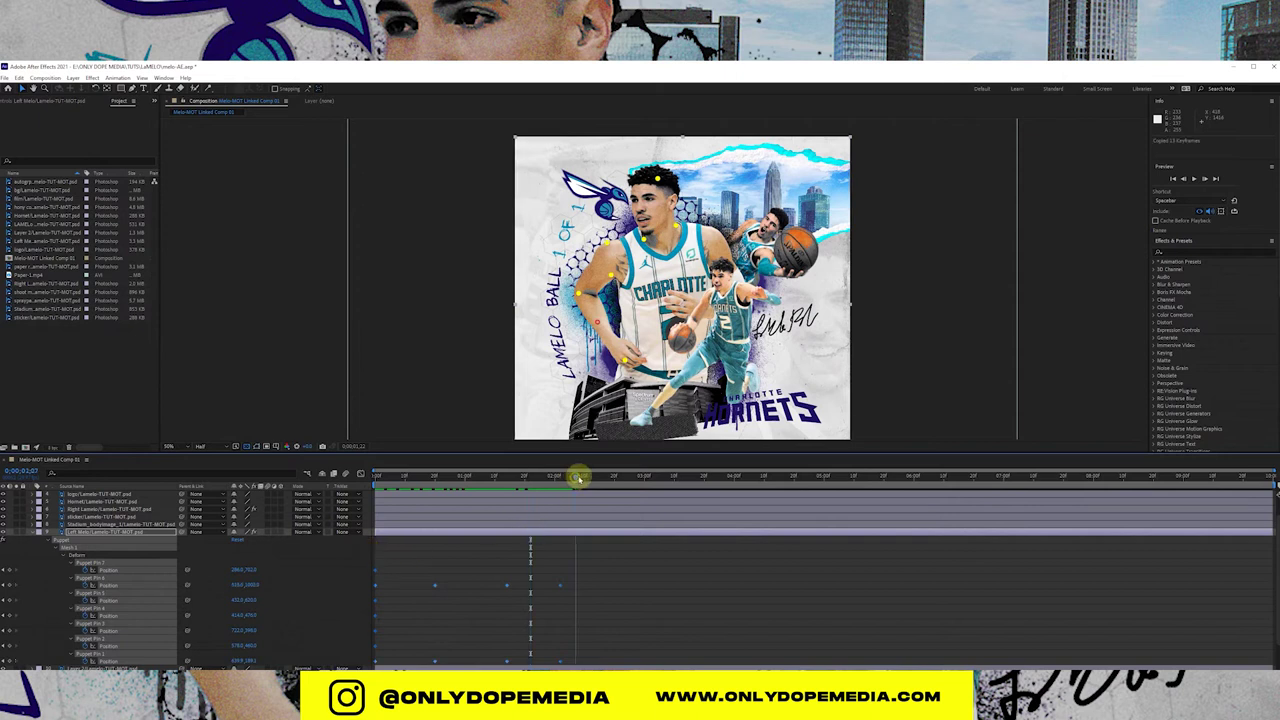
Step: Paste three copies of the pin keyframes end to end along the timeline
{"action": "left_click", "coordinate": [589, 477]}
{"action": "key", "text": "ctrl+v"}
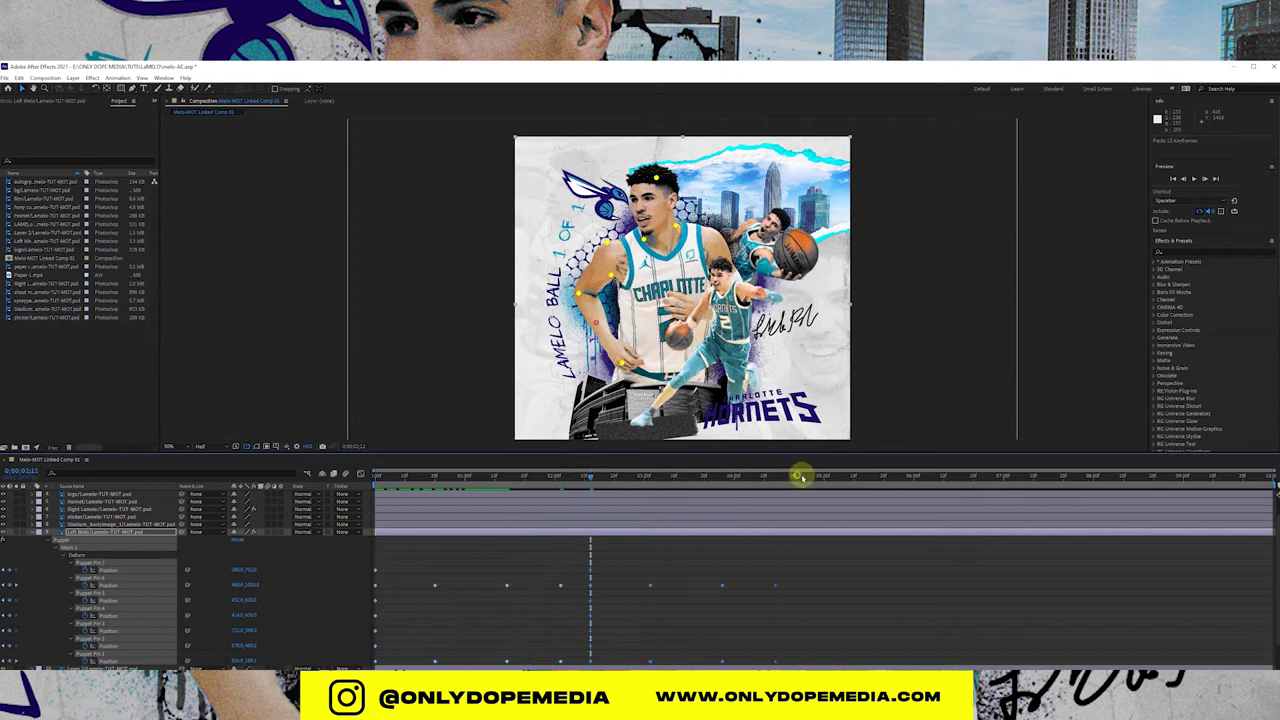
{"action": "left_click_drag", "start_coordinate": [802, 477], "coordinate": [811, 476]}
{"action": "key", "text": "ctrl+v"}
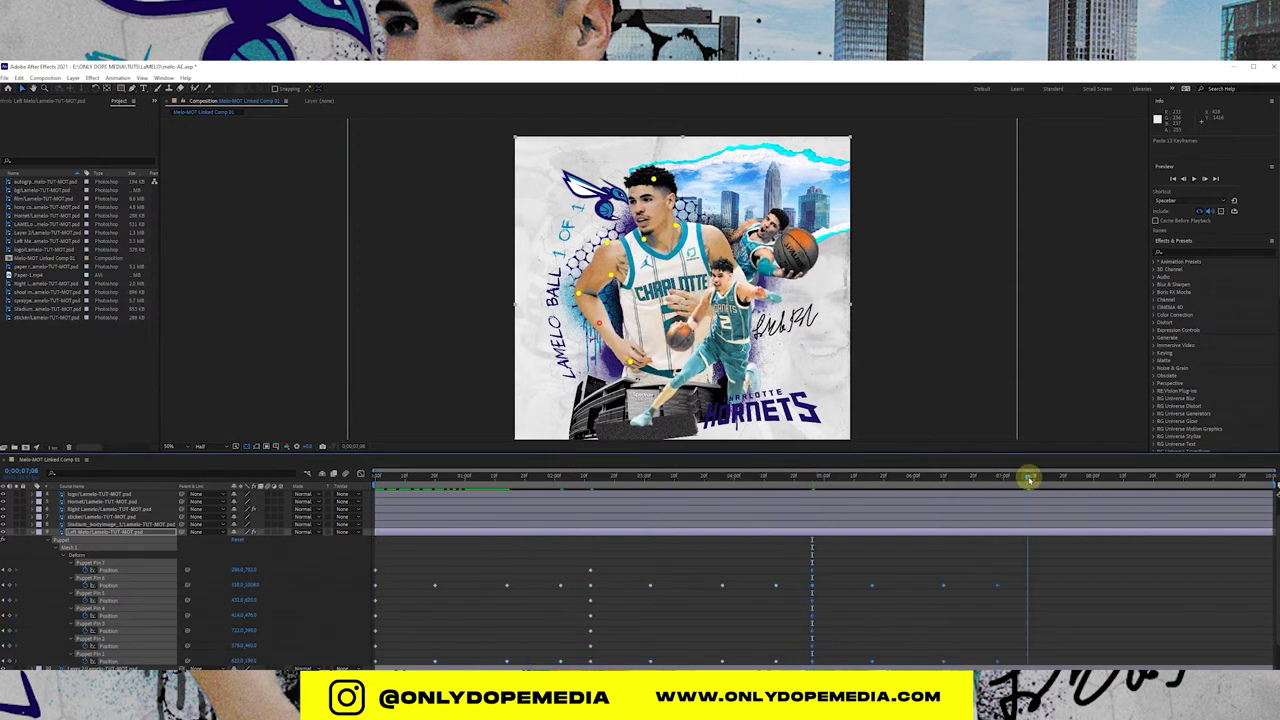
{"action": "key", "text": "ctrl+v"}
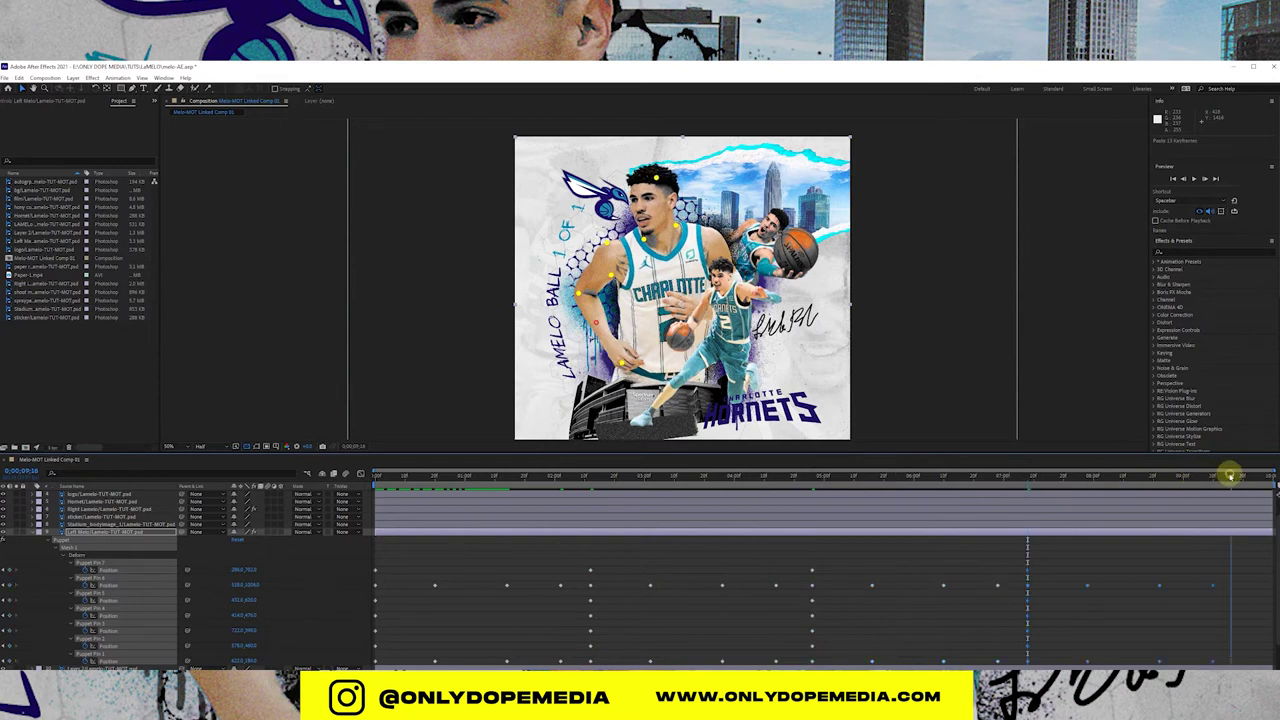
{"action": "left_click", "coordinate": [1230, 476]}
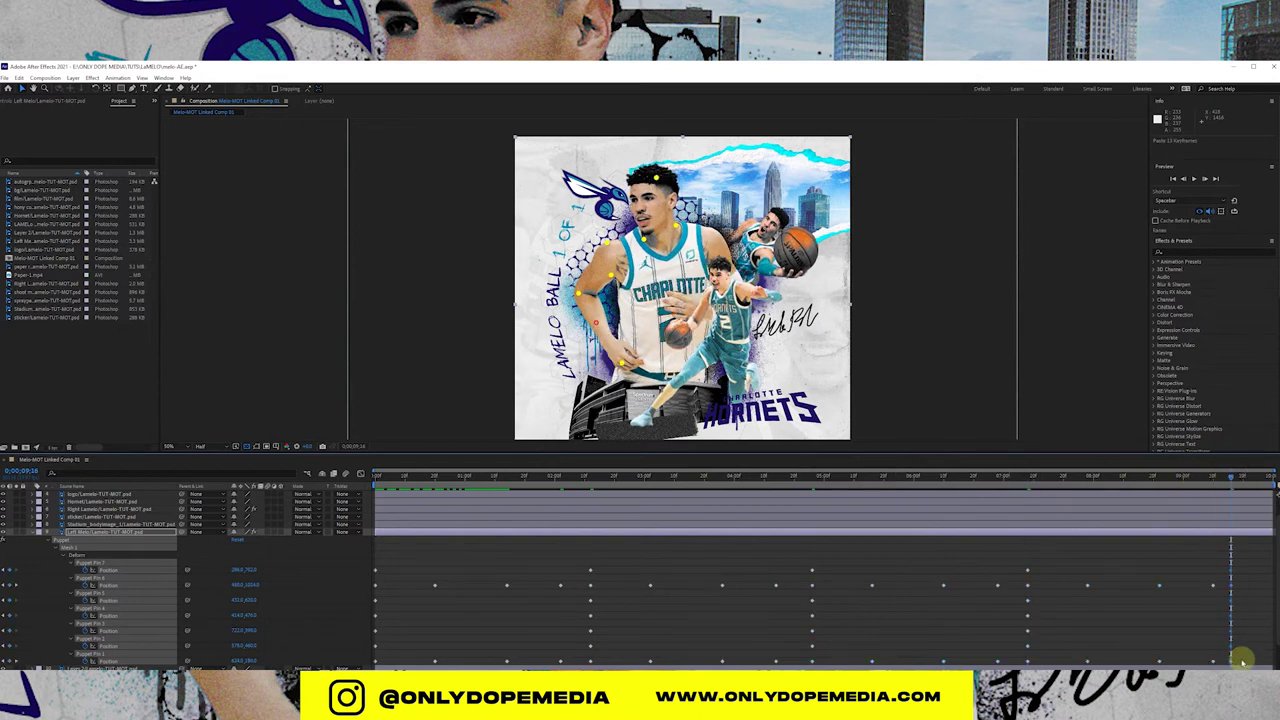
Step: Apply Easy Ease to all the pin keyframes, then collapse the puppet properties
{"action": "left_click_drag", "start_coordinate": [1240, 660], "coordinate": [371, 537]}
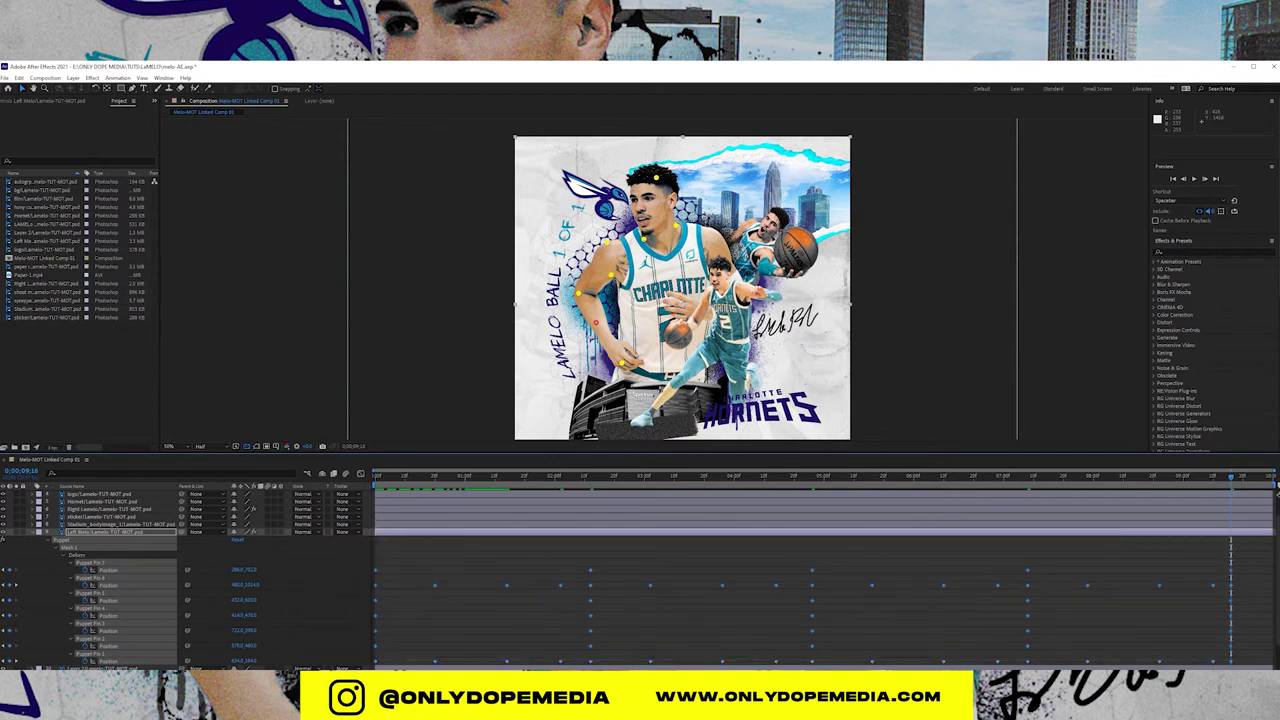
{"action": "right_click", "coordinate": [1158, 662]}
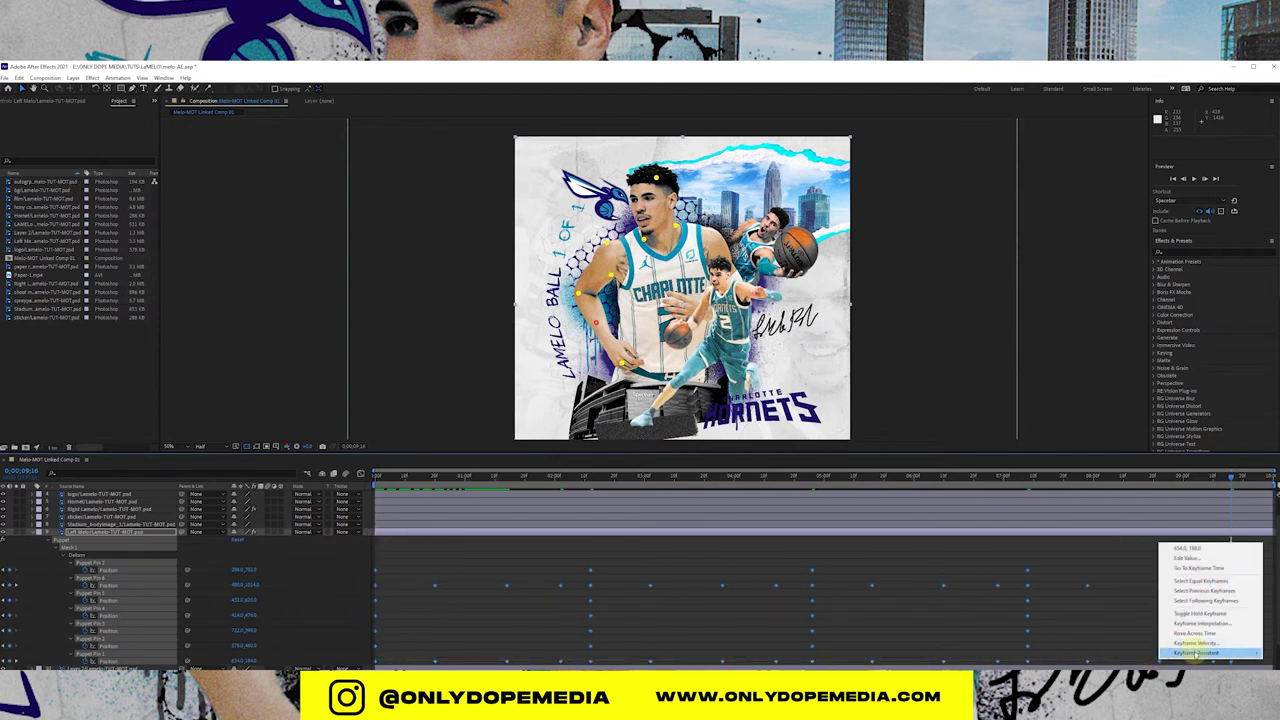
{"action": "mouse_move", "coordinate": [1196, 652]}
{"action": "left_click", "coordinate": [1055, 596]}
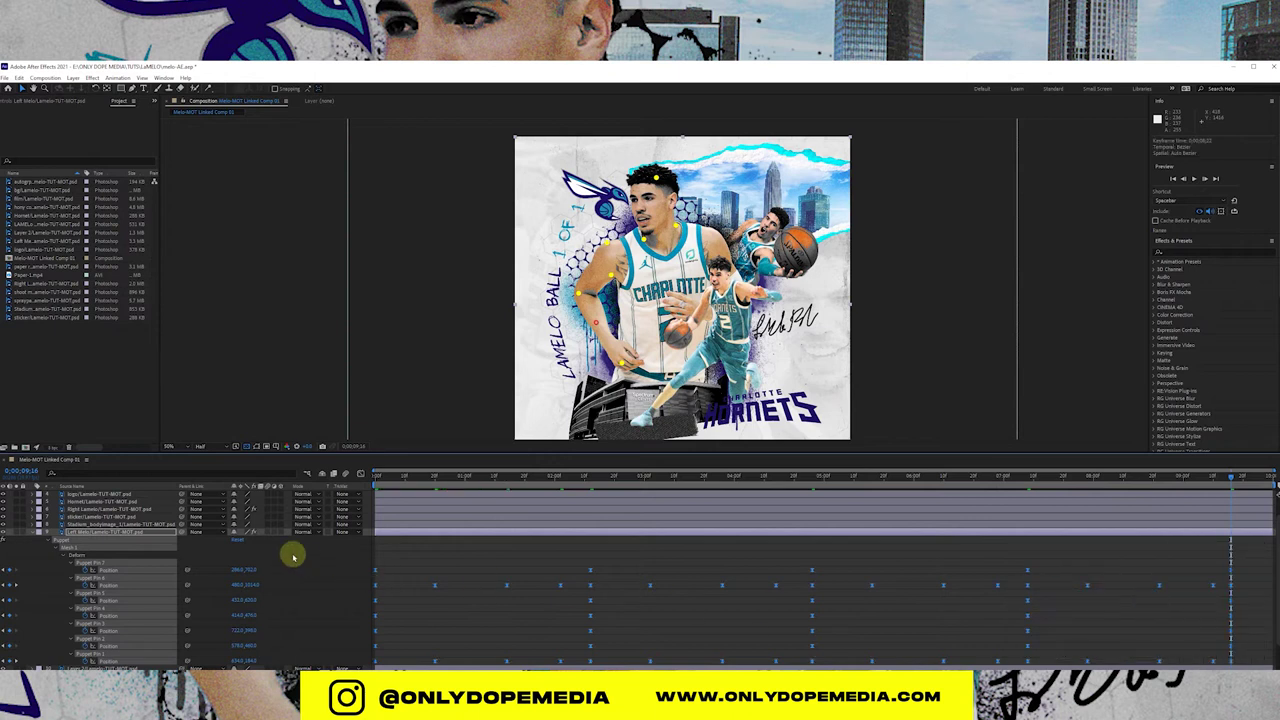
{"action": "left_click", "coordinate": [34, 533]}
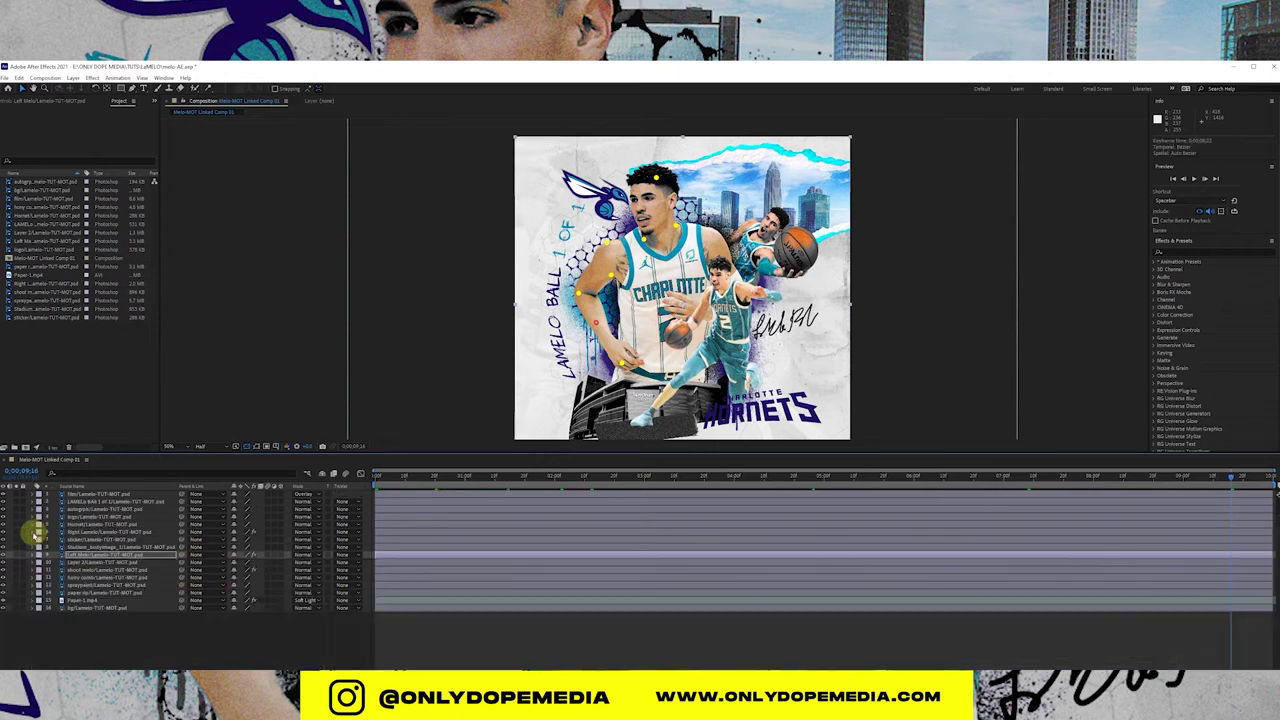
{"action": "left_click", "coordinate": [469, 614]}
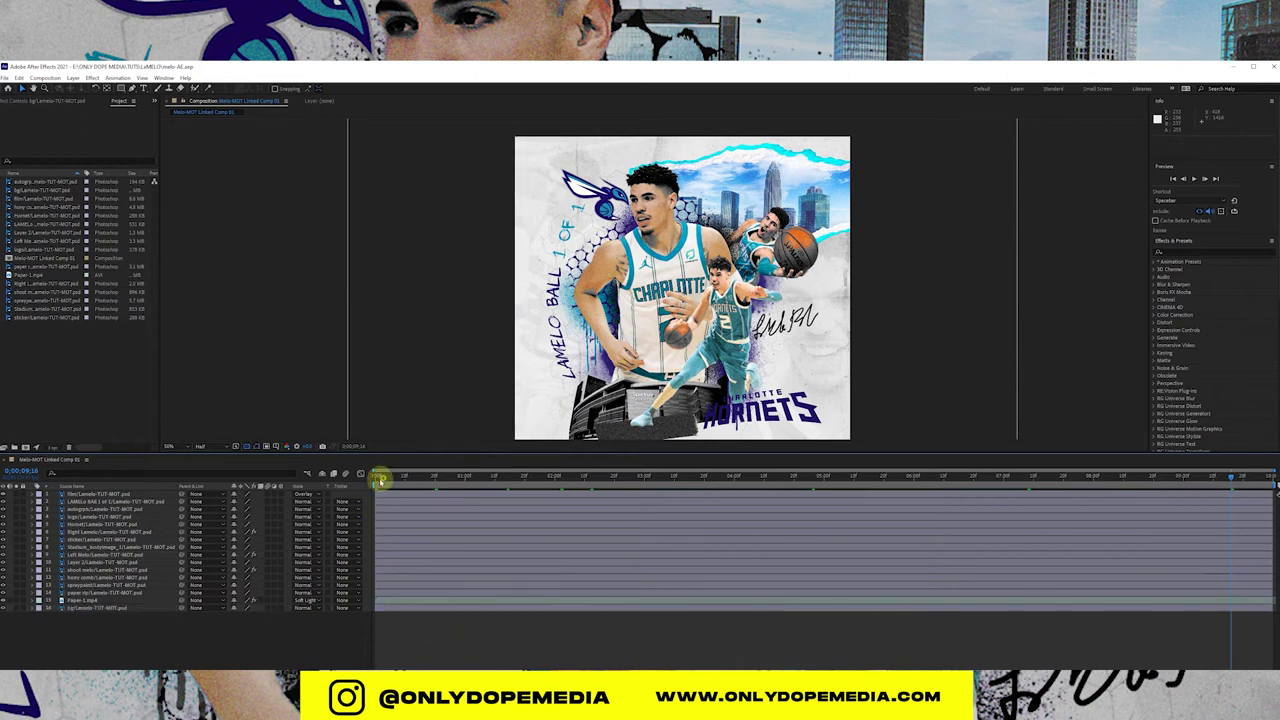
{"action": "left_click_drag", "start_coordinate": [380, 479], "coordinate": [1087, 451]}
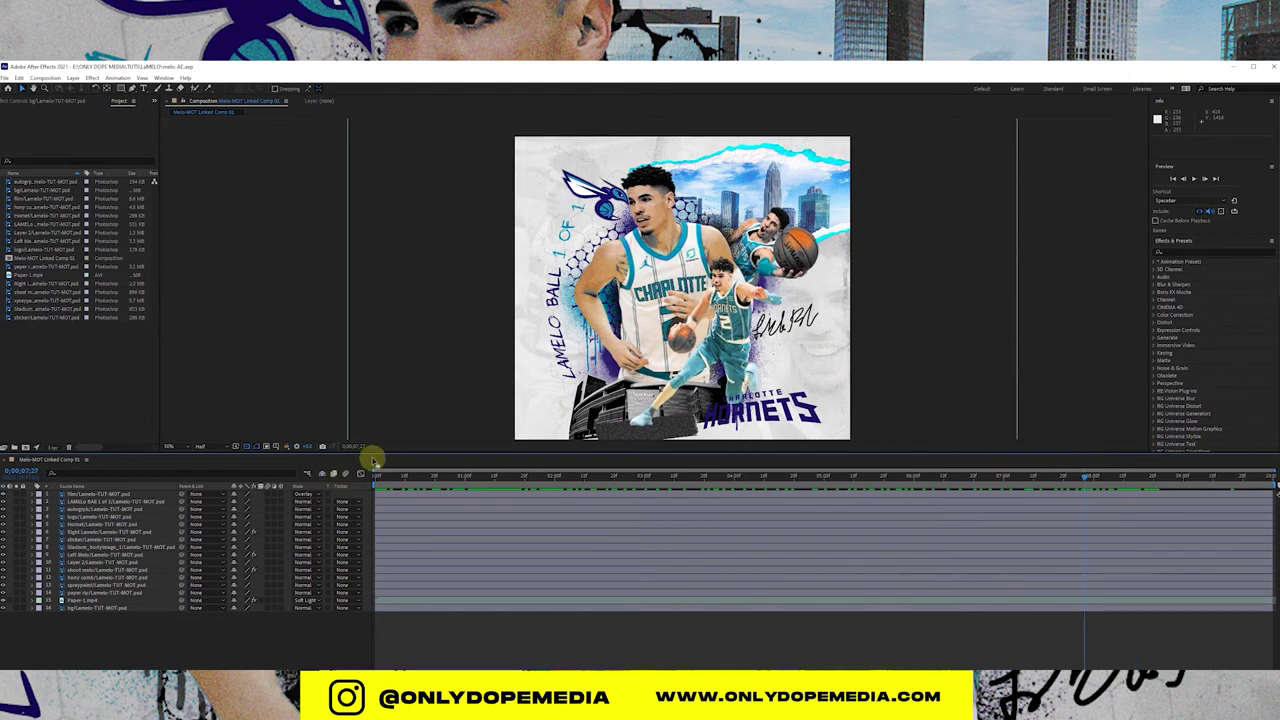
{"action": "left_click_drag", "start_coordinate": [383, 454], "coordinate": [1123, 486]}
Step: Search Effects & Presets for 'burn' and drop CC Burn Film onto the spraypaint layer
{"action": "left_click", "coordinate": [105, 614]}
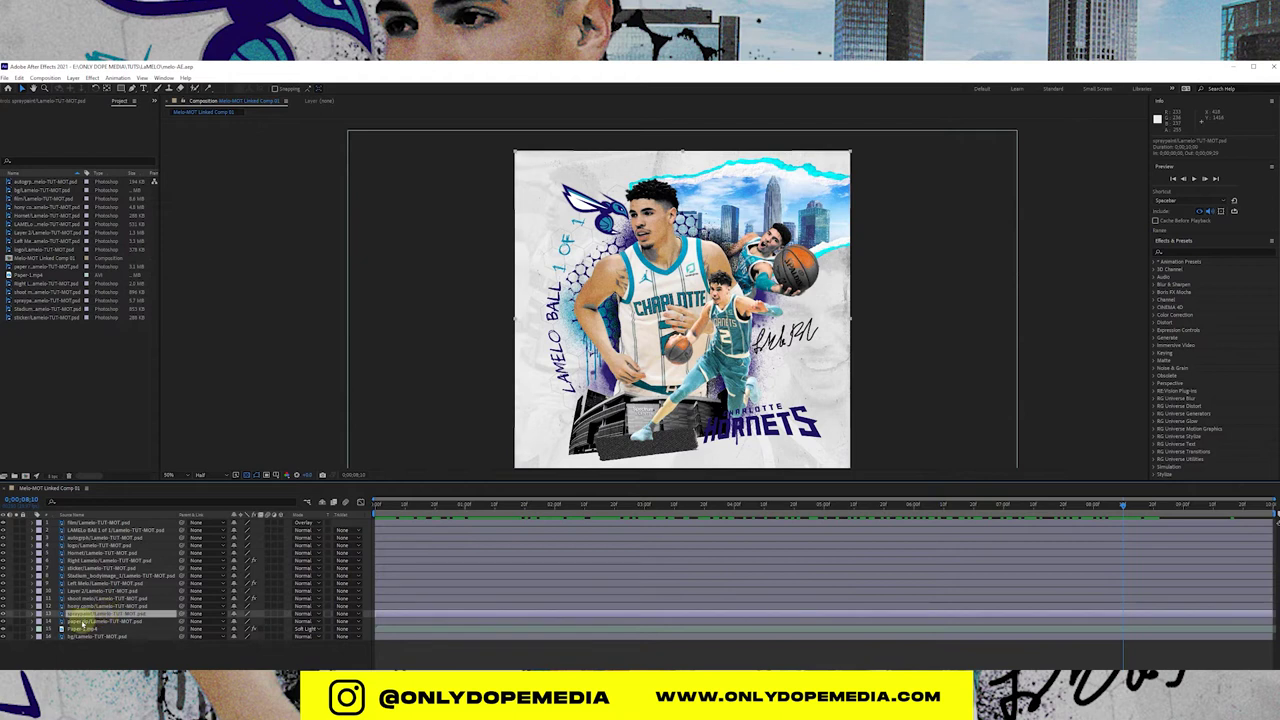
{"action": "left_click", "coordinate": [1183, 255]}
{"action": "left_click", "coordinate": [1184, 254]}
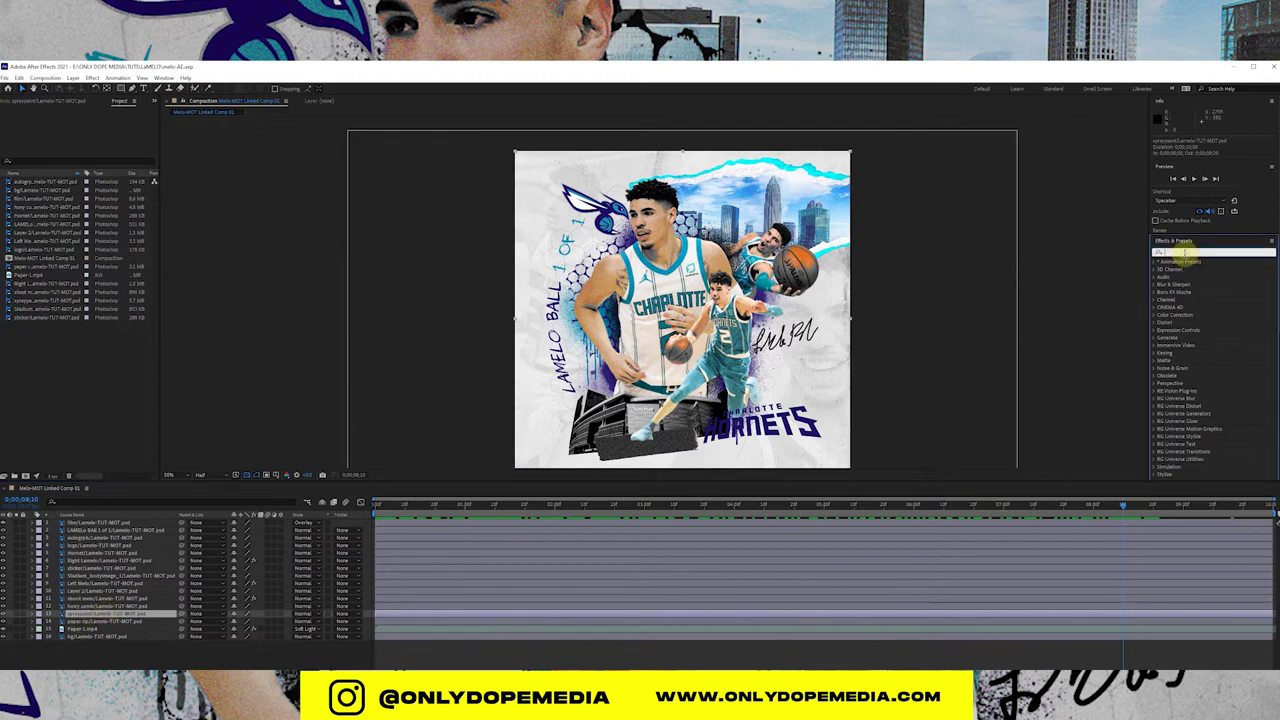
{"action": "type", "text": "burn"}
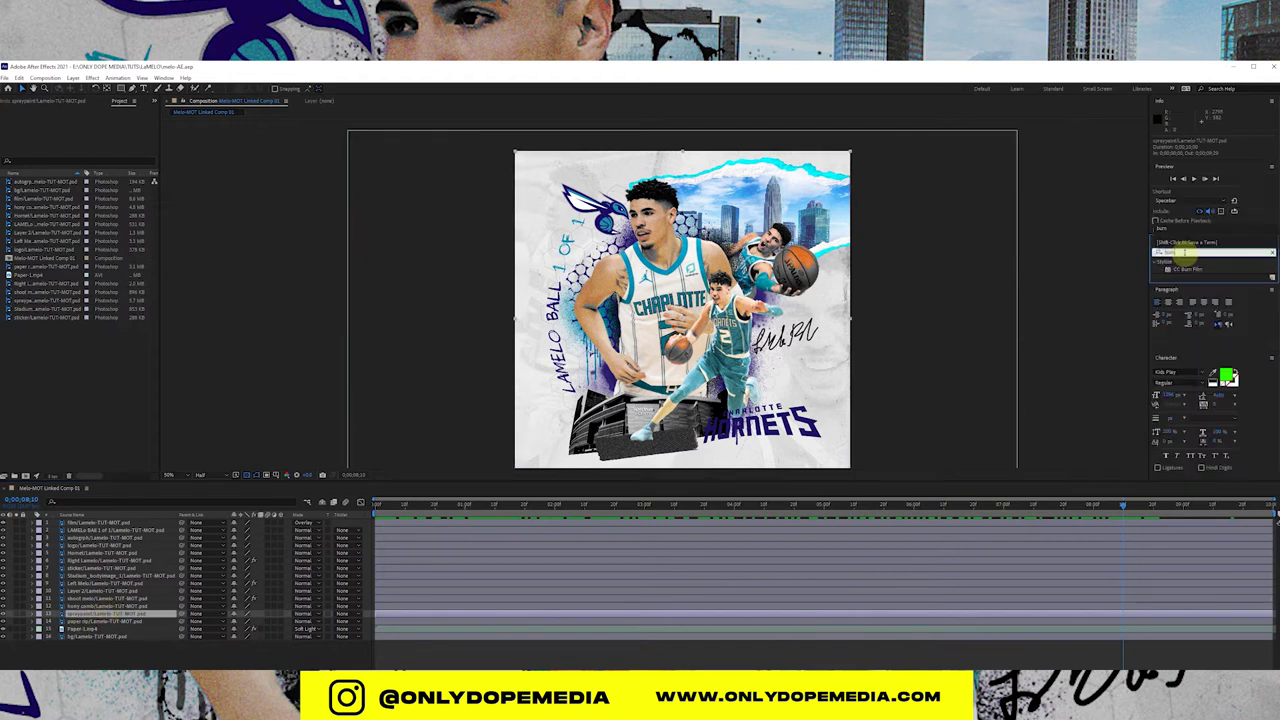
{"action": "mouse_move", "coordinate": [1193, 274]}
{"action": "left_mouse_down"}
{"action": "mouse_move", "coordinate": [705, 591]}
{"action": "mouse_move", "coordinate": [408, 627]}
{"action": "mouse_move", "coordinate": [394, 616]}
{"action": "left_mouse_up"}
{"action": "left_click", "coordinate": [373, 505]}
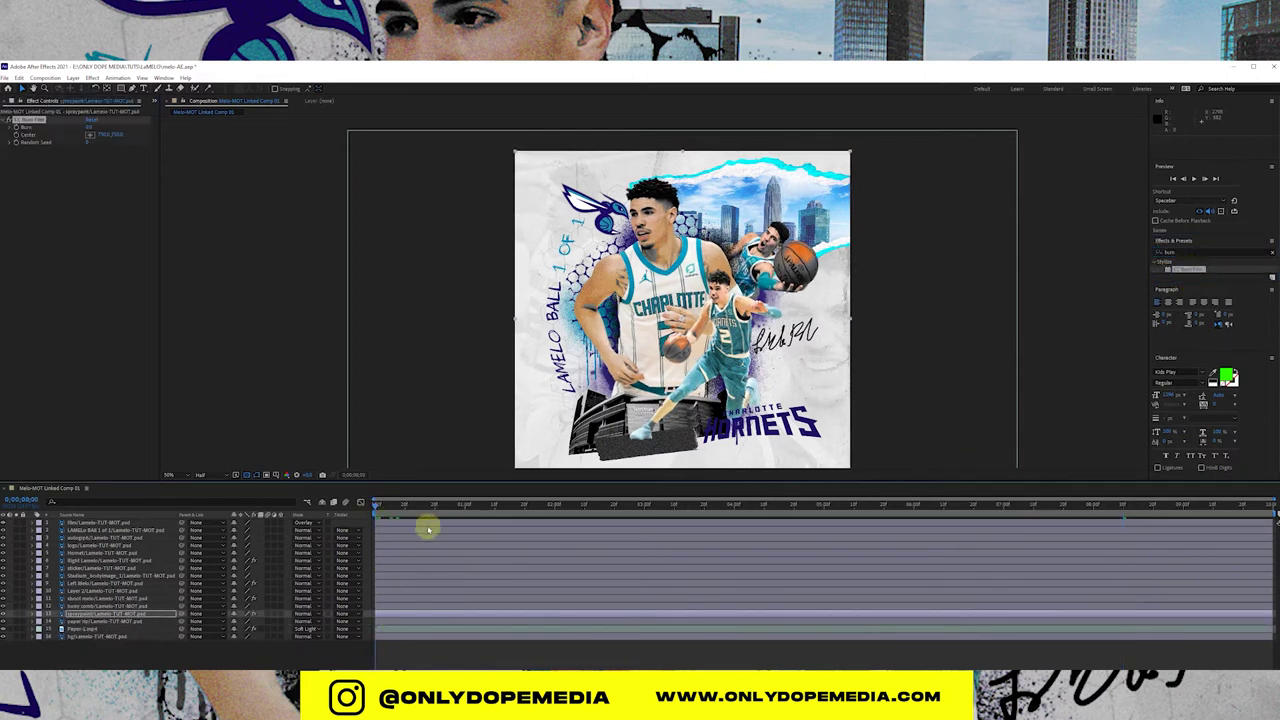
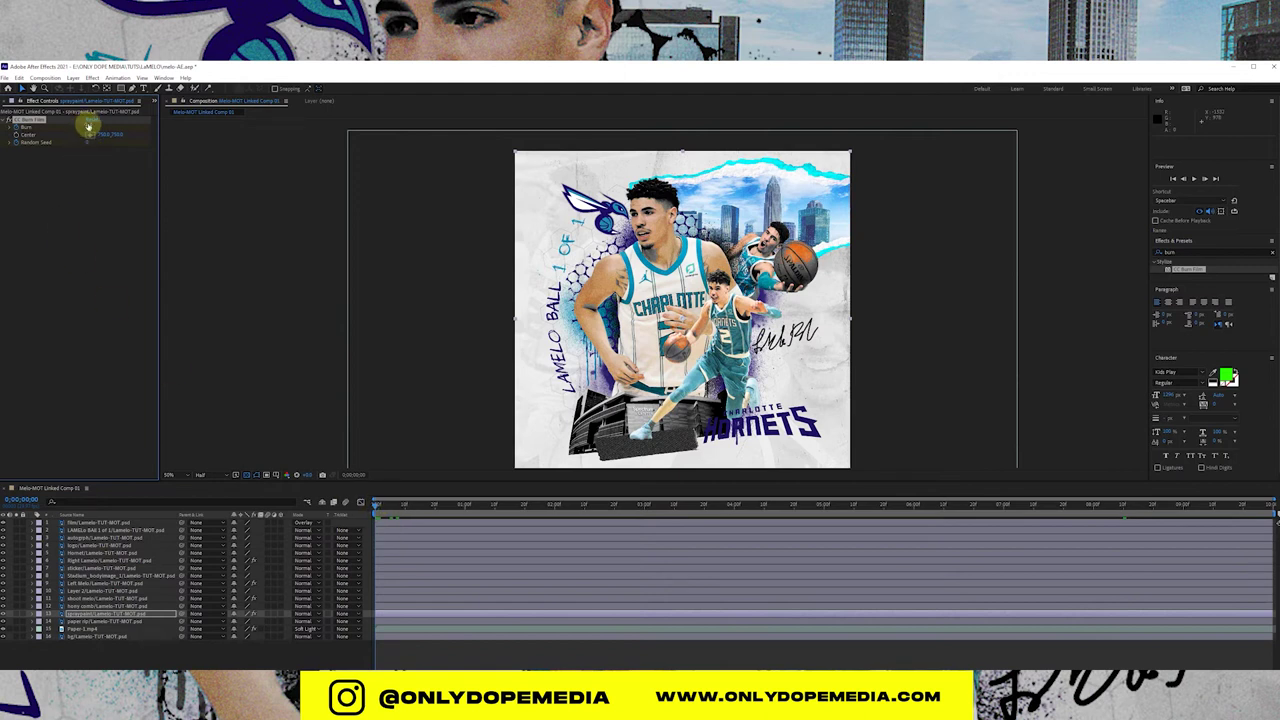
Step: Keyframe the CC Burn Film Burn amount at the start and near one second, varying Random Seed
{"action": "left_click_drag", "start_coordinate": [88, 125], "coordinate": [248, 140]}
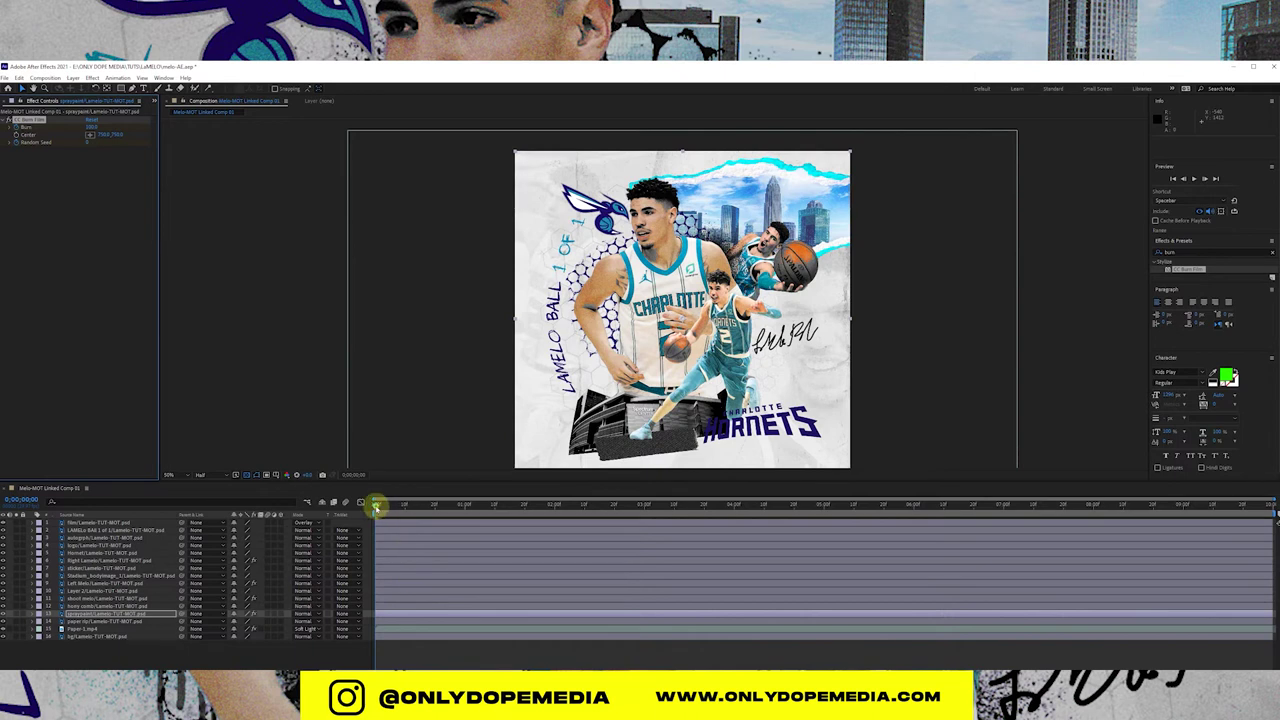
{"action": "mouse_move", "coordinate": [375, 507]}
{"action": "left_mouse_down"}
{"action": "mouse_move", "coordinate": [563, 511]}
{"action": "mouse_move", "coordinate": [537, 517]}
{"action": "left_mouse_up"}
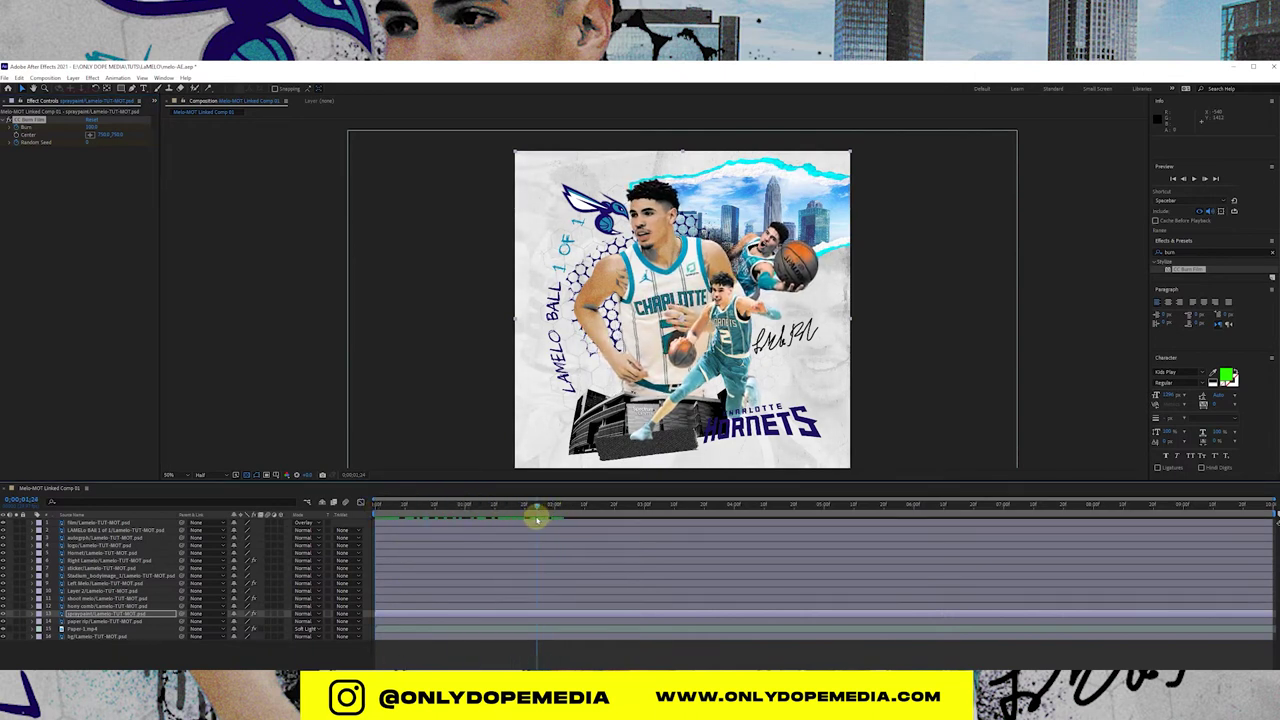
{"action": "left_click_drag", "start_coordinate": [88, 130], "coordinate": [10, 142]}
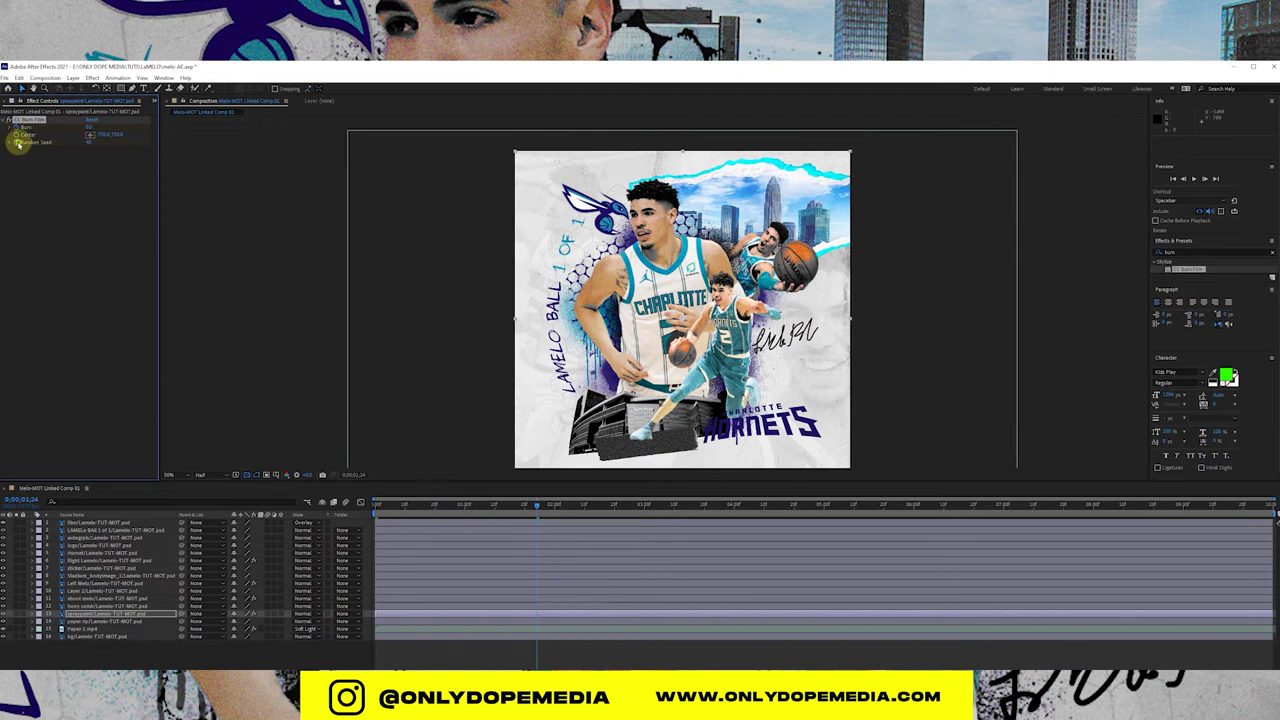
{"action": "mouse_move", "coordinate": [440, 506]}
{"action": "left_mouse_down"}
{"action": "mouse_move", "coordinate": [374, 508]}
{"action": "mouse_move", "coordinate": [514, 508]}
{"action": "mouse_move", "coordinate": [377, 523]}
{"action": "mouse_move", "coordinate": [437, 507]}
{"action": "left_mouse_up"}
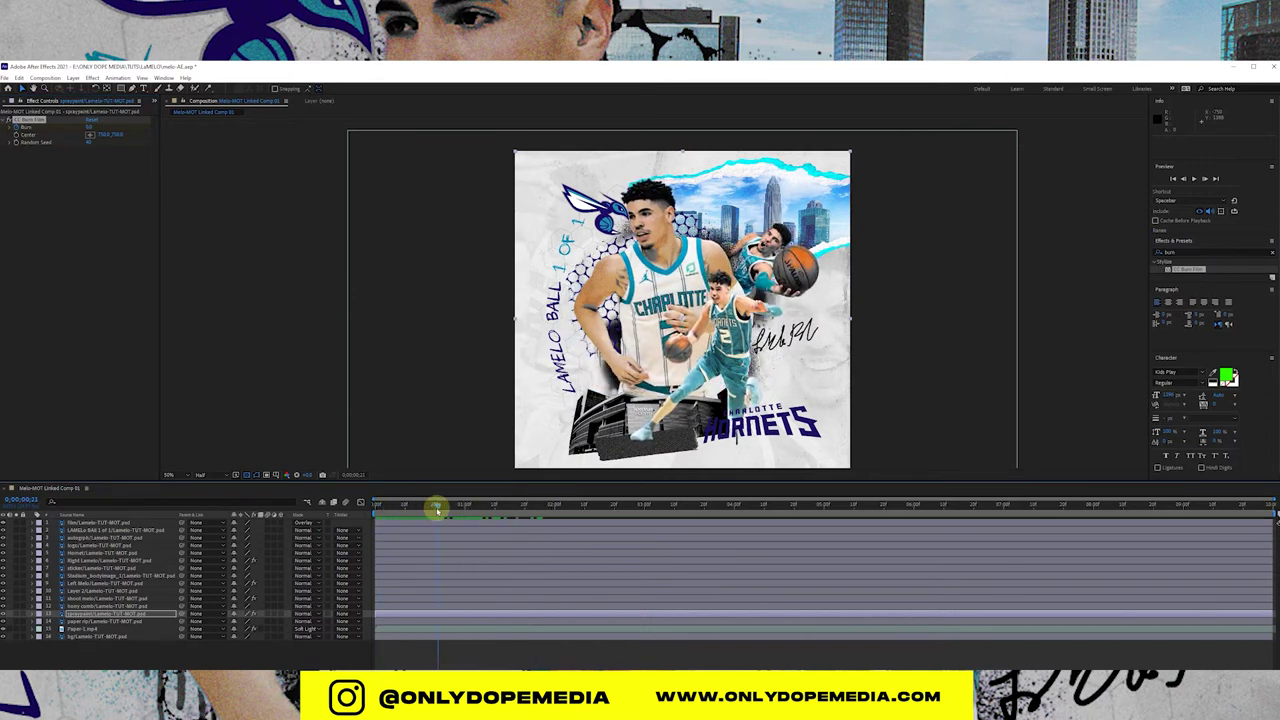
{"action": "left_click_drag", "start_coordinate": [90, 141], "coordinate": [118, 142]}
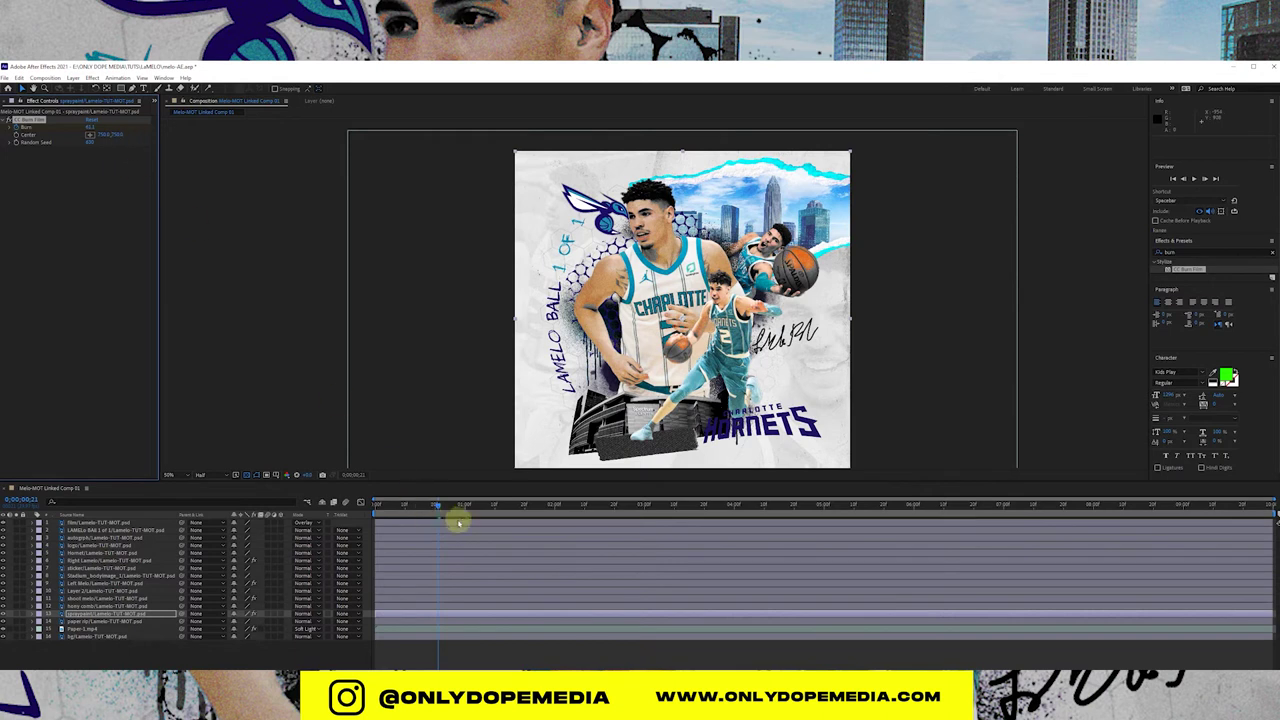
{"action": "mouse_move", "coordinate": [402, 507]}
{"action": "left_mouse_down"}
{"action": "mouse_move", "coordinate": [366, 508]}
{"action": "mouse_move", "coordinate": [486, 503]}
{"action": "mouse_move", "coordinate": [396, 514]}
{"action": "left_mouse_up"}
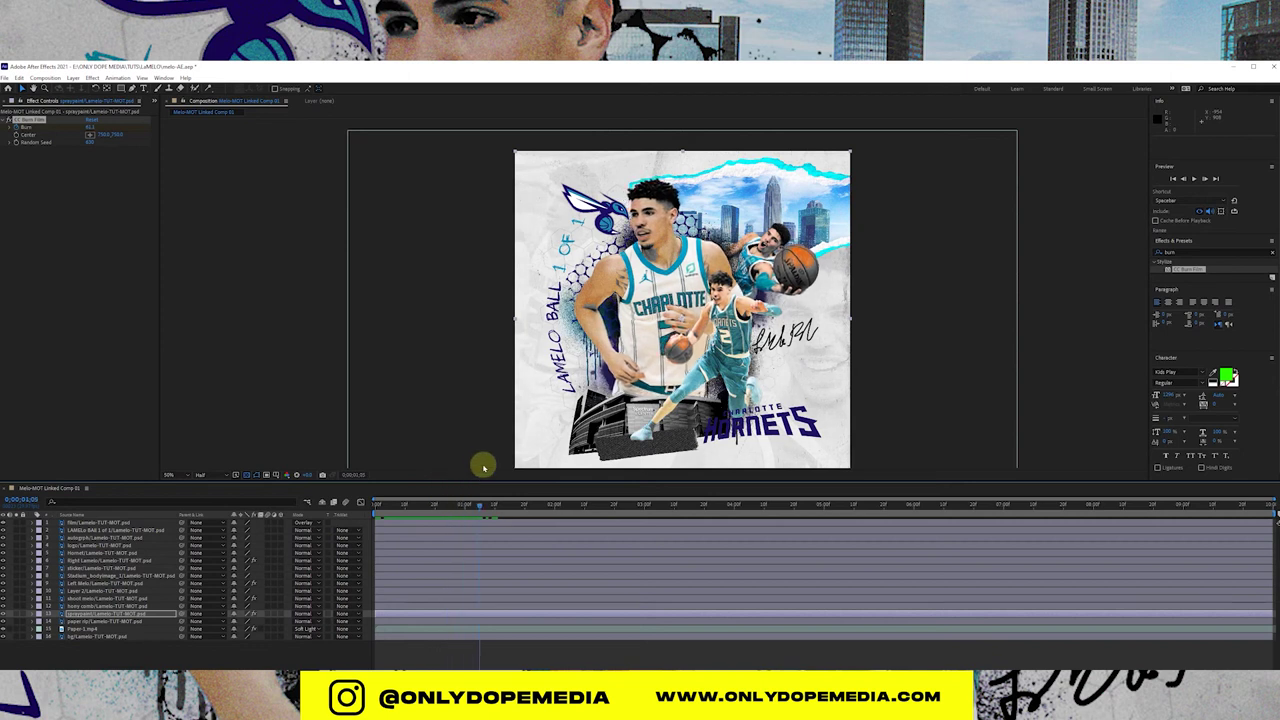
Step: Shift the burn Center and raise the Burn amount at later times, up to about 4.5 seconds
{"action": "left_click_drag", "start_coordinate": [483, 467], "coordinate": [563, 482]}
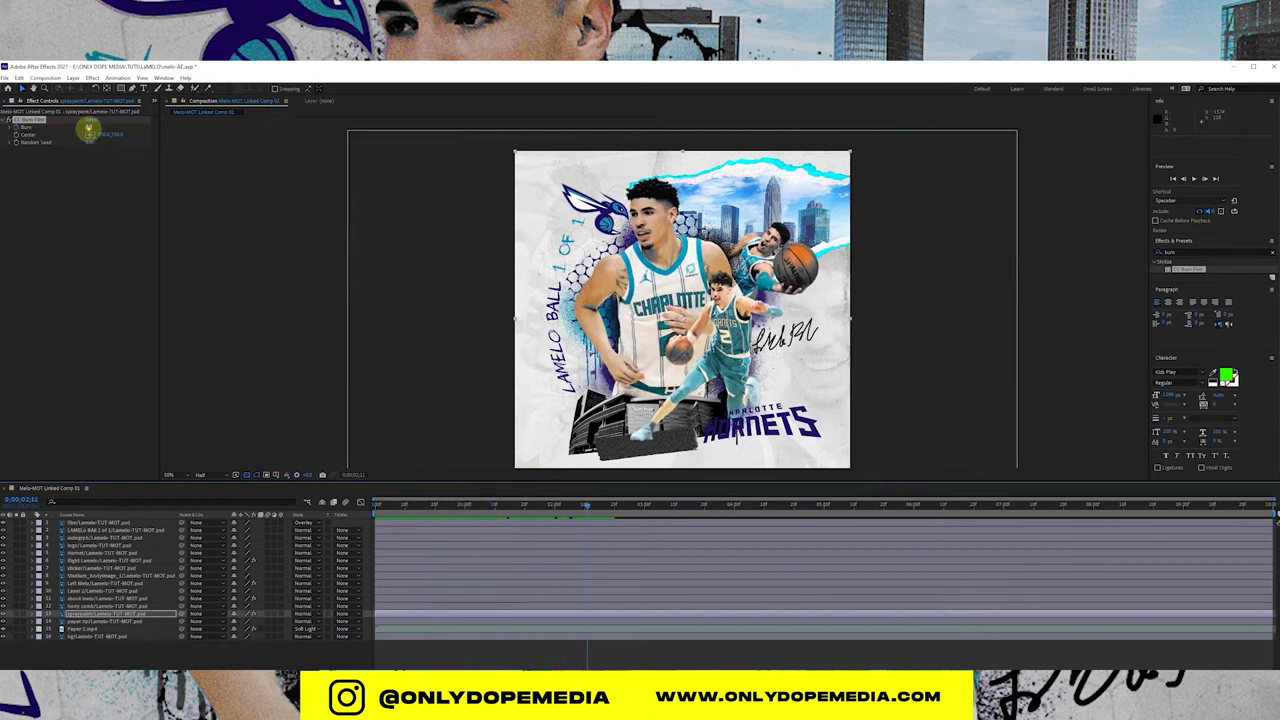
{"action": "left_click_drag", "start_coordinate": [88, 130], "coordinate": [94, 134]}
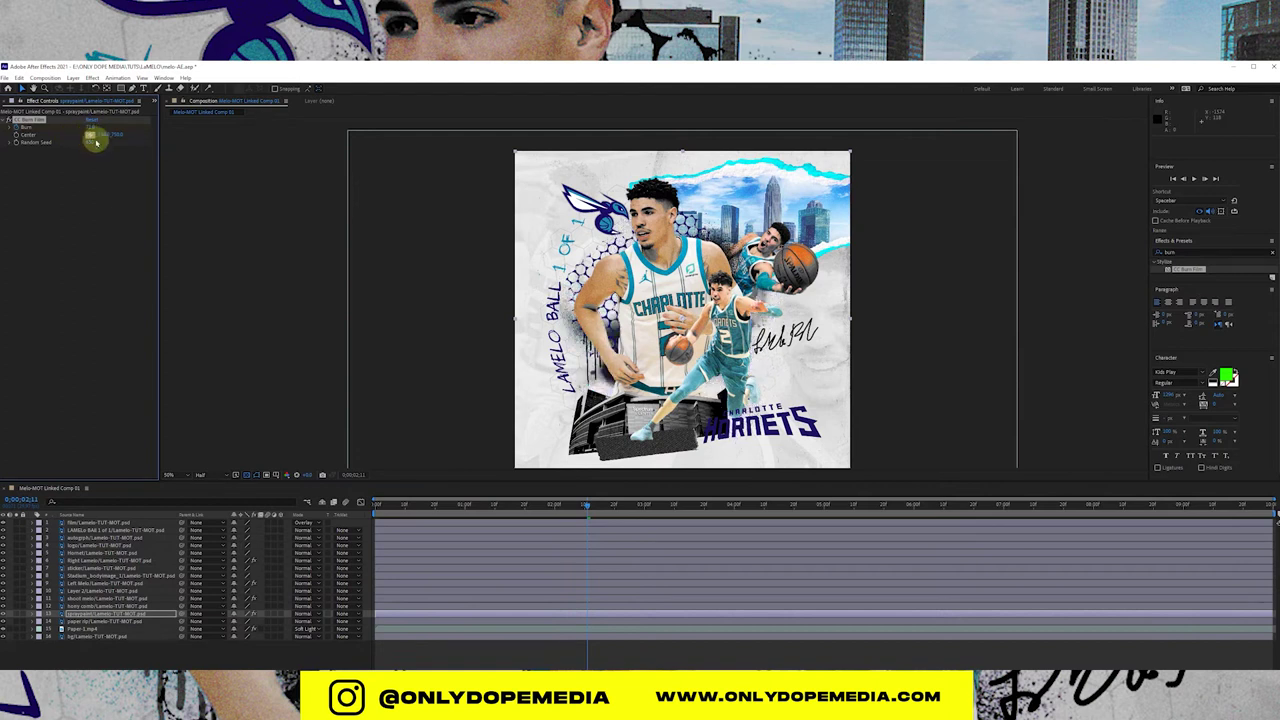
{"action": "left_click_drag", "start_coordinate": [677, 504], "coordinate": [688, 504]}
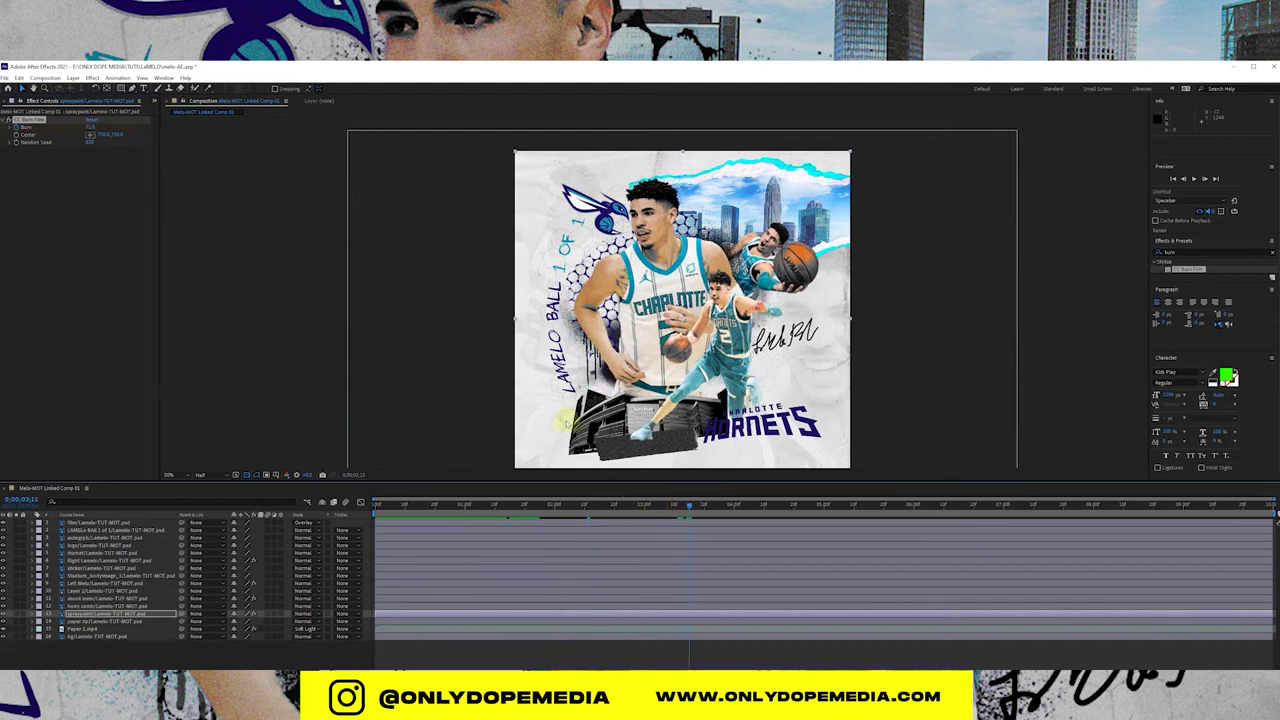
{"action": "left_click", "coordinate": [89, 129]}
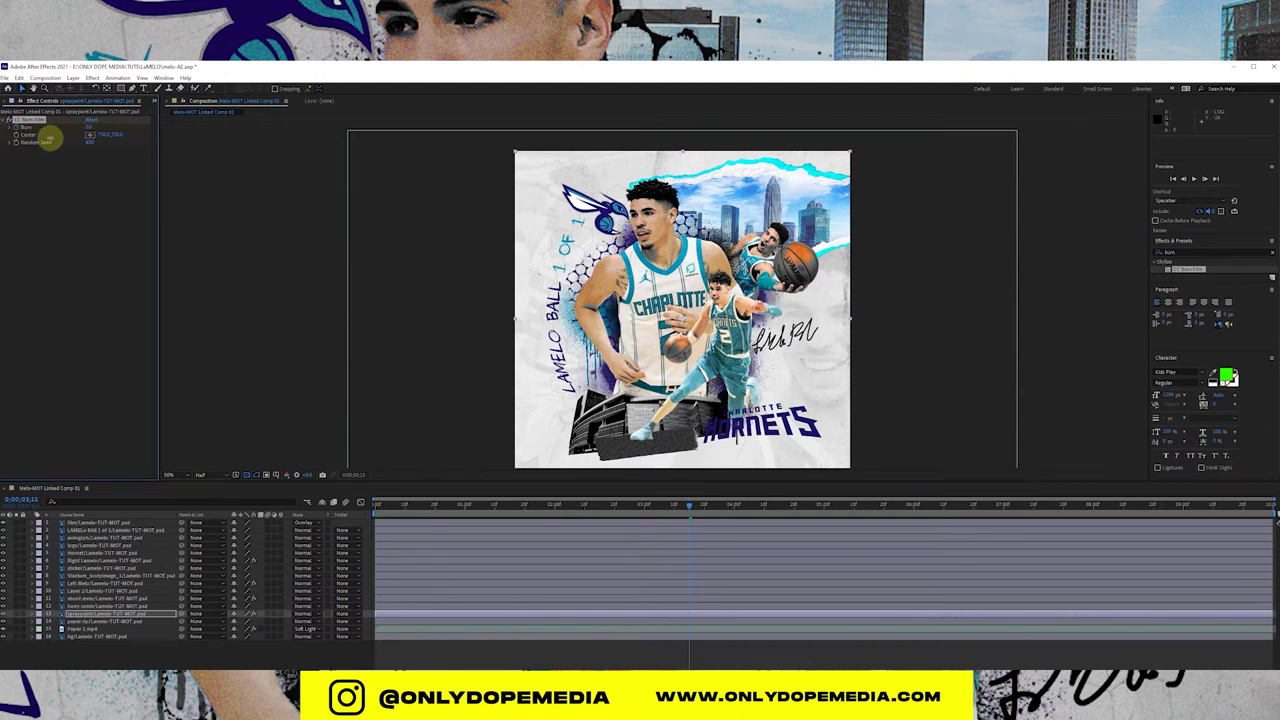
{"action": "left_click", "coordinate": [766, 505]}
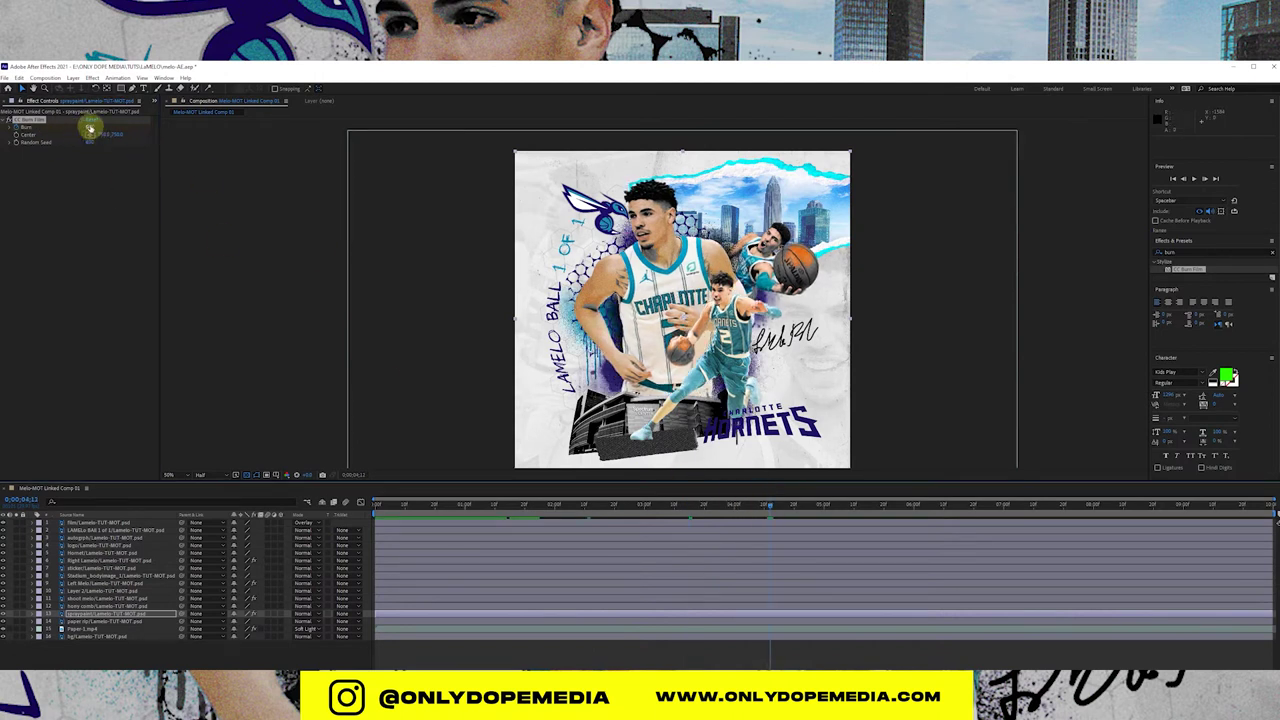
{"action": "left_click_drag", "start_coordinate": [89, 129], "coordinate": [131, 124]}
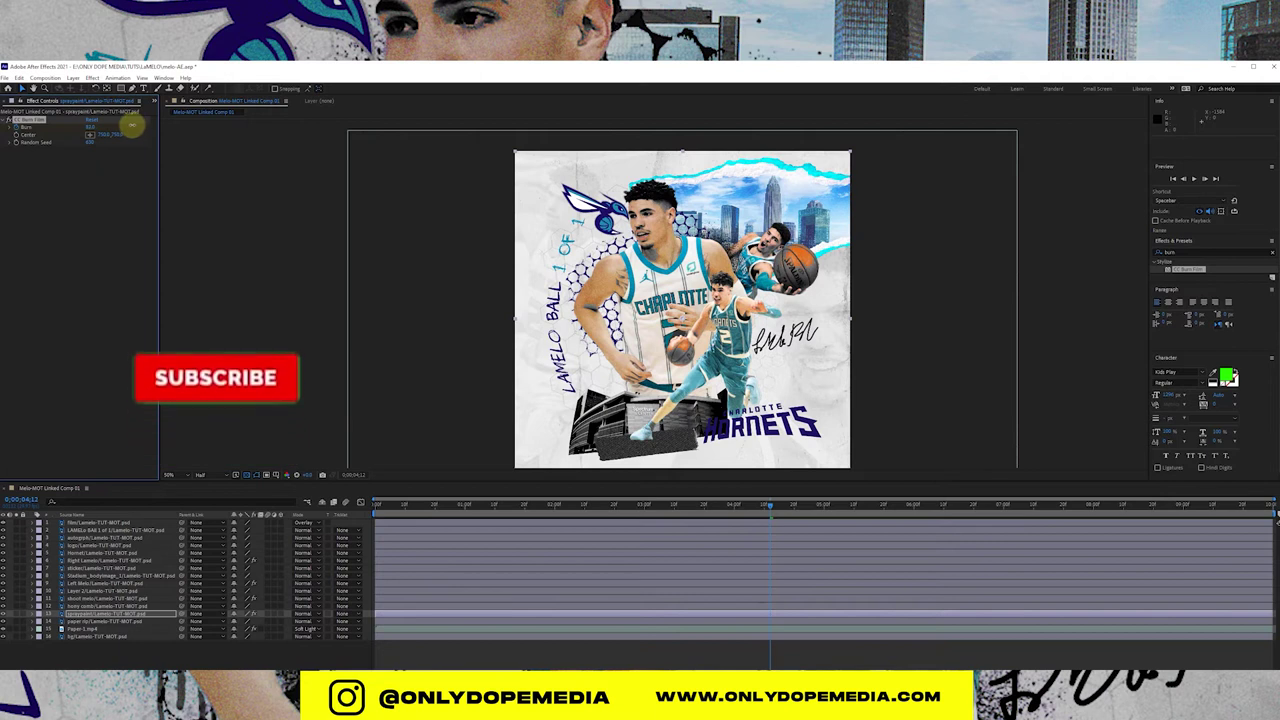
{"action": "left_click", "coordinate": [849, 508]}
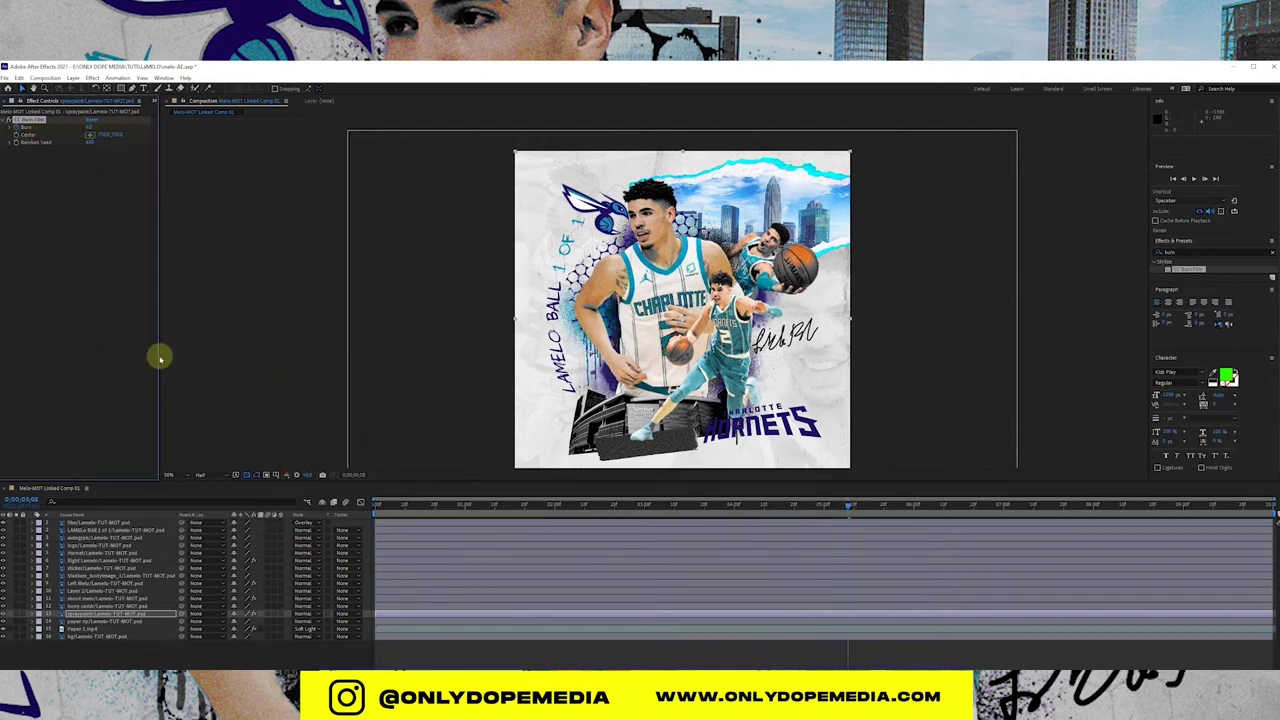
Step: Copy the four Burn keyframes and paste them later in the timeline
{"action": "key", "text": "u"}
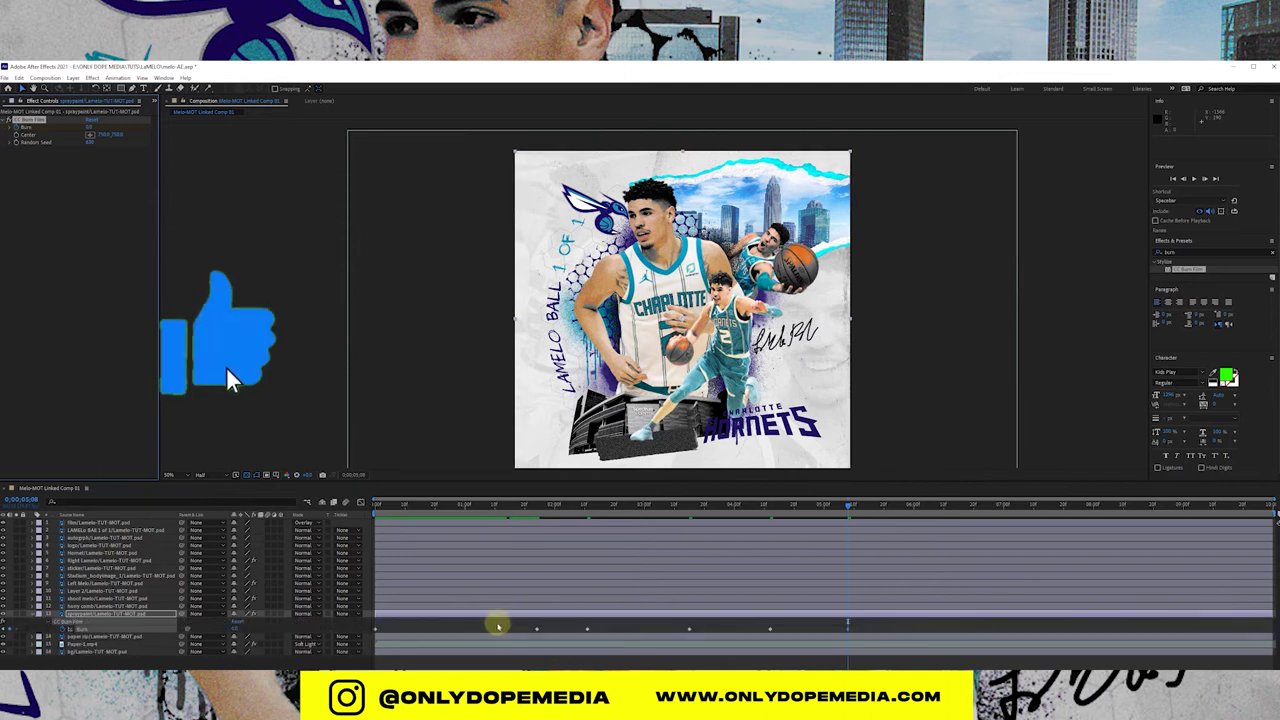
{"action": "mouse_move", "coordinate": [869, 622]}
{"action": "left_mouse_down"}
{"action": "mouse_move", "coordinate": [734, 634]}
{"action": "mouse_move", "coordinate": [372, 626]}
{"action": "left_mouse_up"}
{"action": "key", "text": "ctrl+c"}
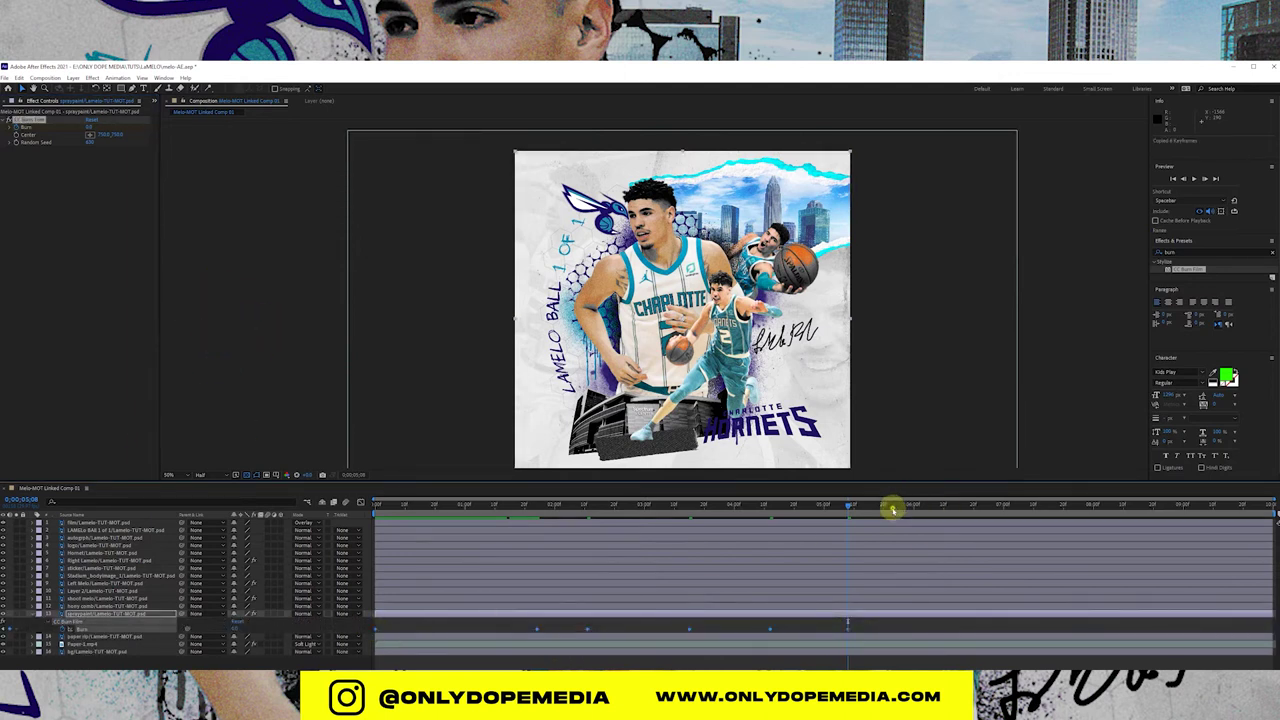
{"action": "left_click_drag", "start_coordinate": [893, 510], "coordinate": [902, 507]}
{"action": "key", "text": "ctrl+v"}
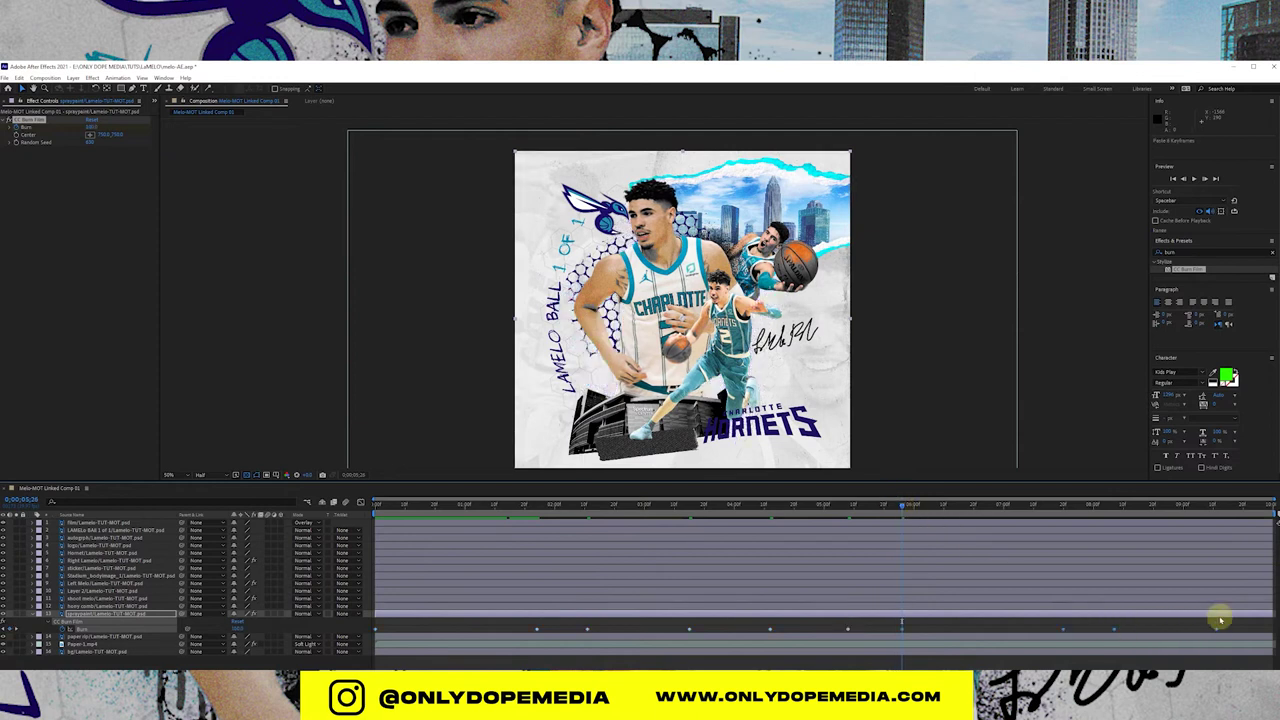
Step: Apply Easy Ease to all Burn keyframes, collapse the layer and preview from the start
{"action": "mouse_move", "coordinate": [1220, 620]}
{"action": "left_mouse_down"}
{"action": "mouse_move", "coordinate": [971, 642]}
{"action": "mouse_move", "coordinate": [375, 628]}
{"action": "left_mouse_up"}
{"action": "right_click", "coordinate": [376, 630]}
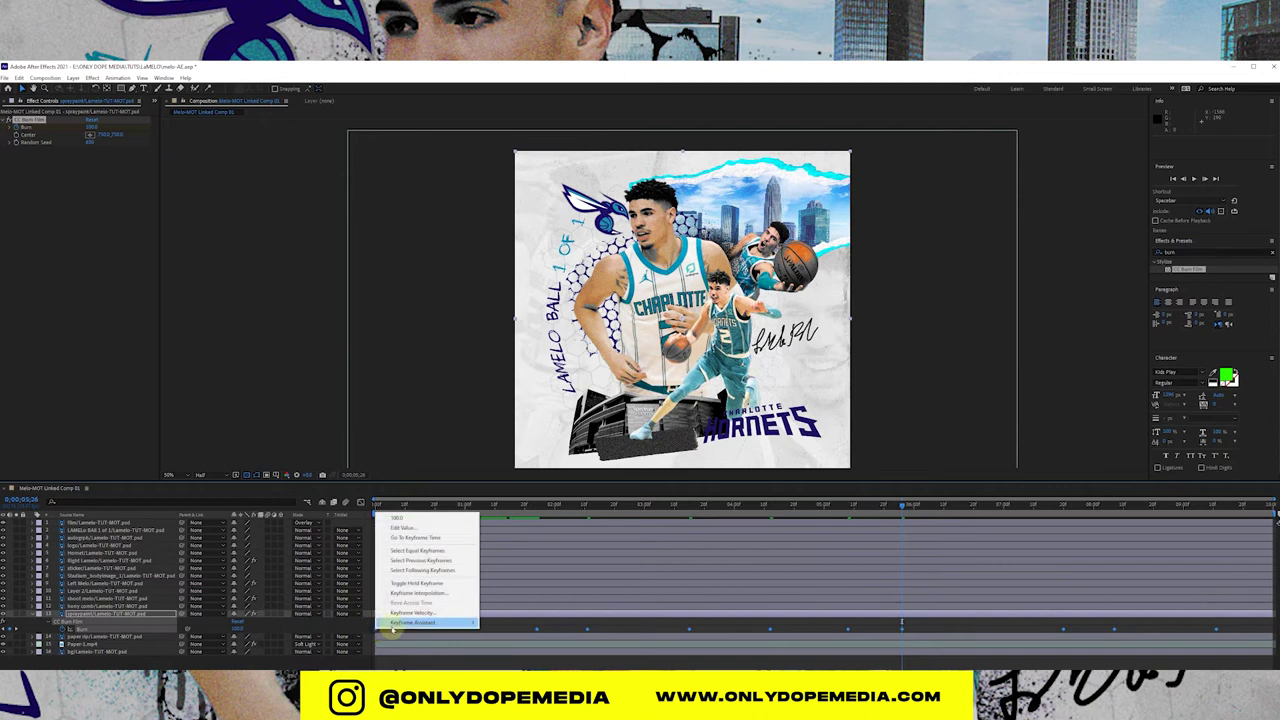
{"action": "mouse_move", "coordinate": [413, 622]}
{"action": "left_click", "coordinate": [505, 565]}
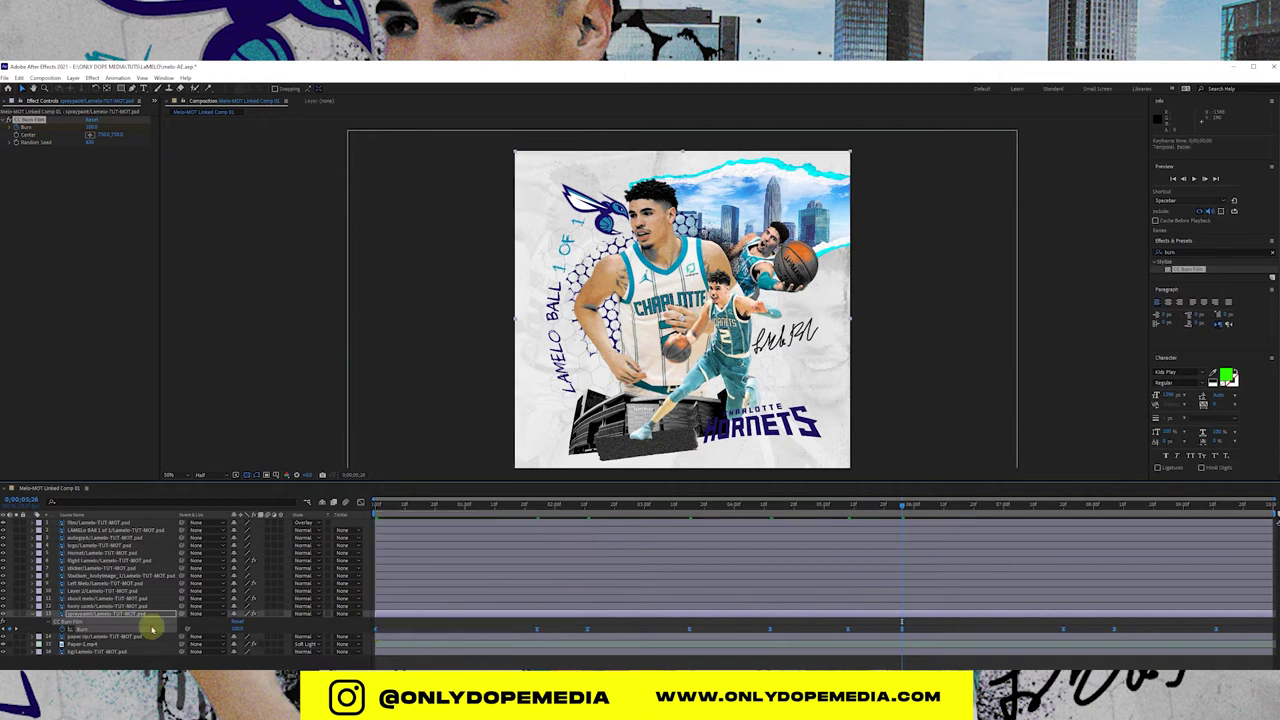
{"action": "right_click", "coordinate": [33, 614]}
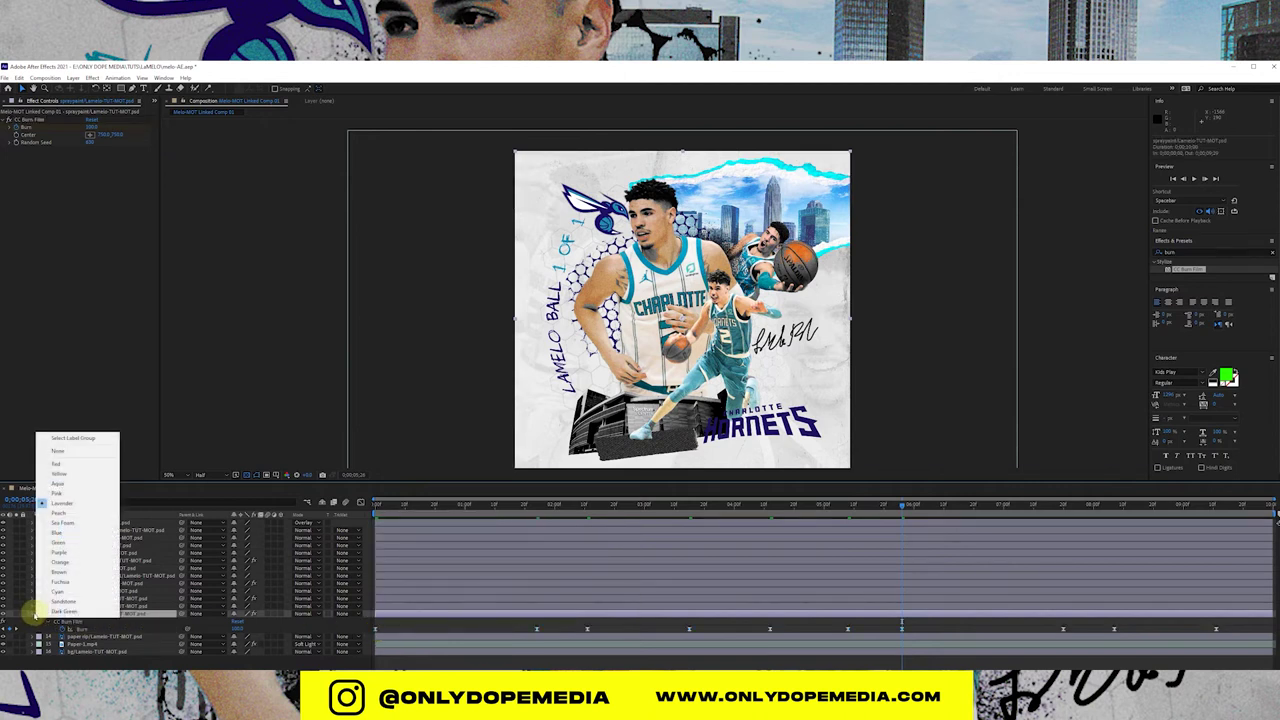
{"action": "left_click", "coordinate": [33, 614]}
{"action": "left_click", "coordinate": [449, 655]}
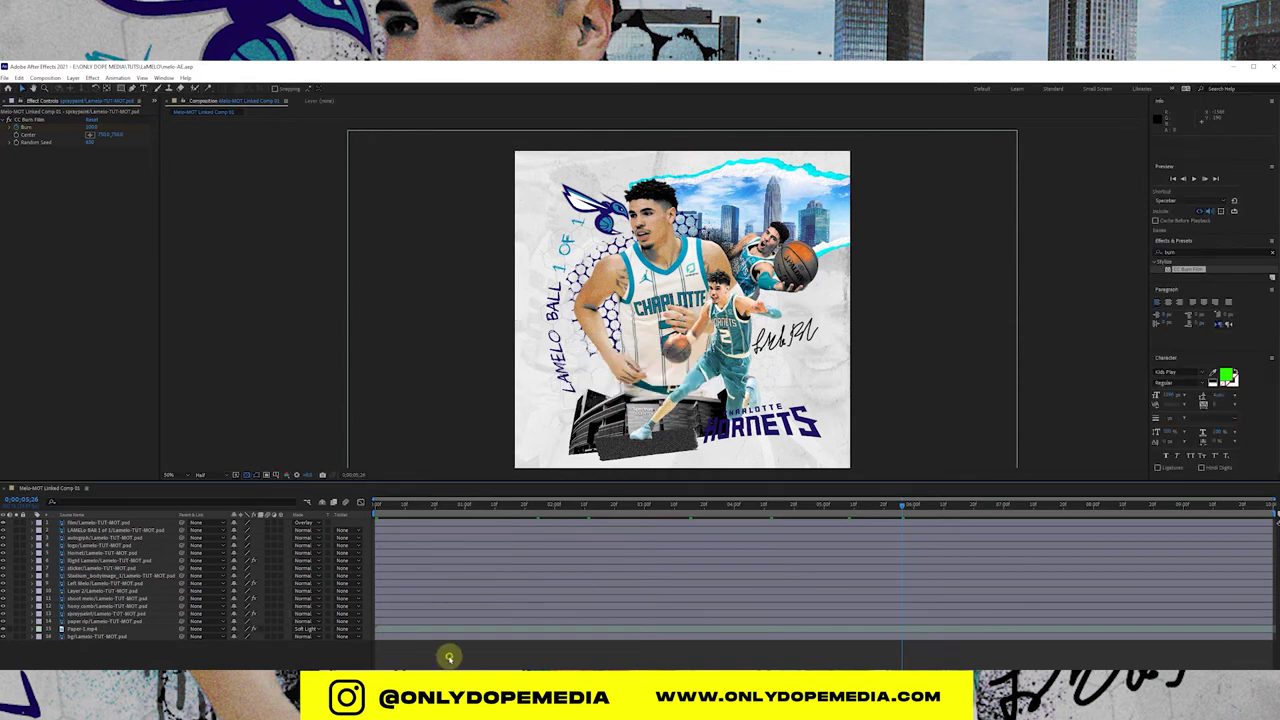
{"action": "left_click_drag", "start_coordinate": [389, 511], "coordinate": [1250, 507]}
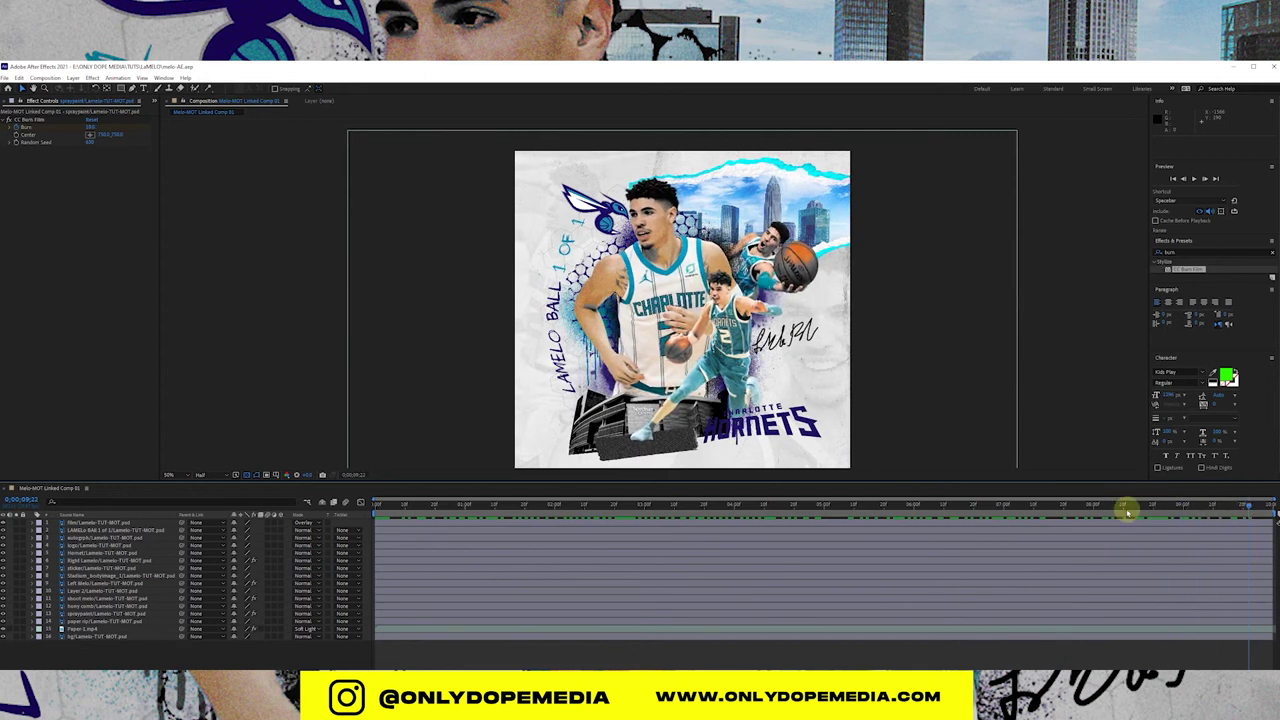
{"action": "left_click", "coordinate": [447, 505]}
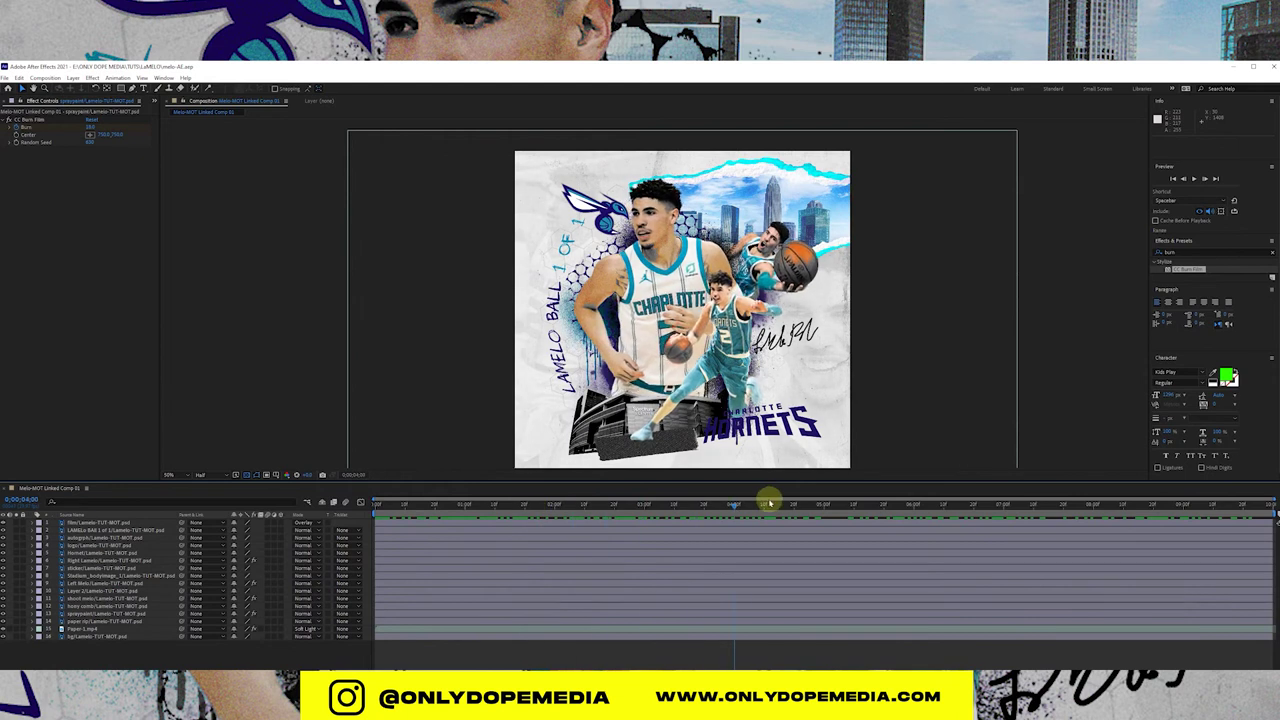
{"action": "key", "text": "Home"}
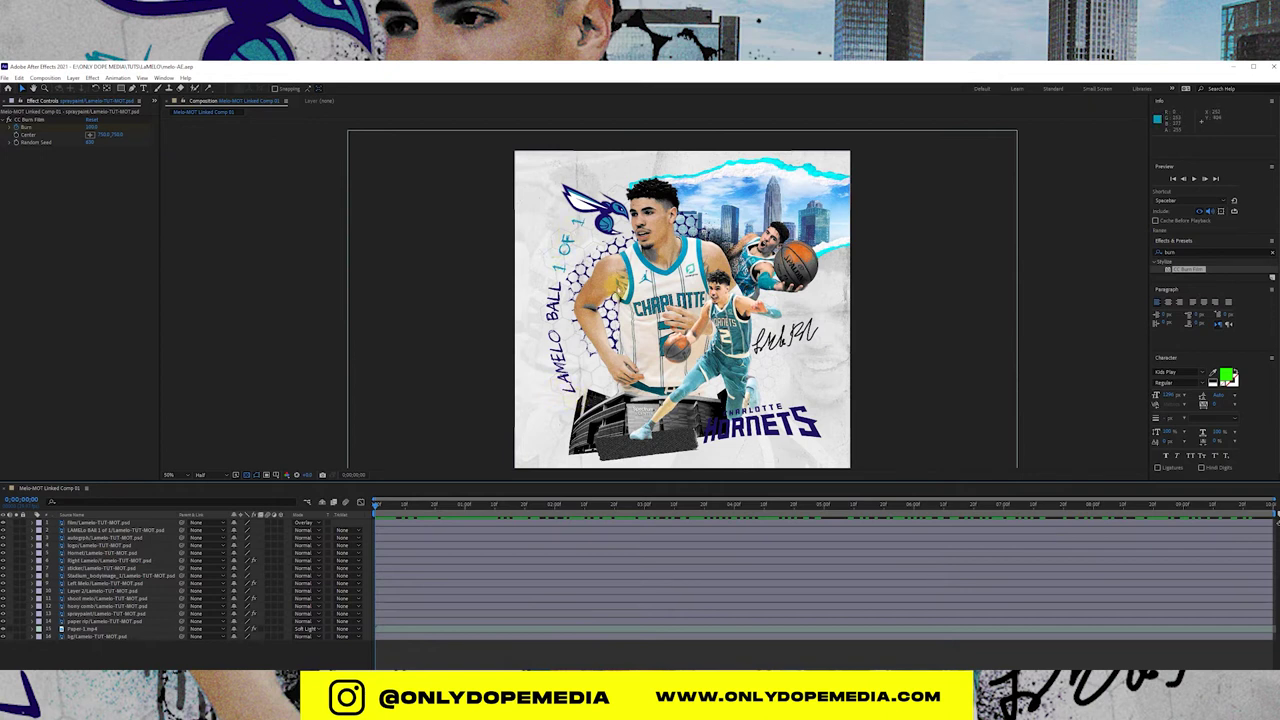
Step: Drag Transition > CC Grid Wipe from the full effects list onto the LAMELO BALL 1 of 1 layer
{"action": "left_click", "coordinate": [1267, 254]}
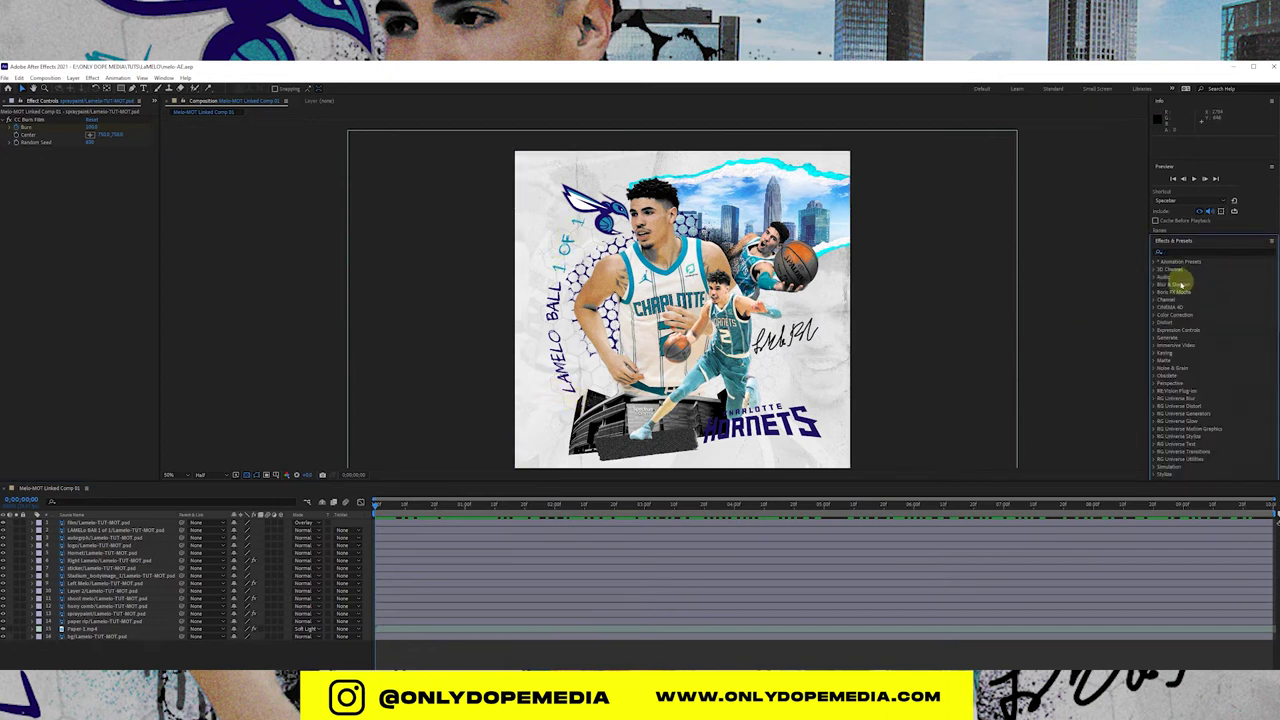
{"action": "scroll", "coordinate": [1180, 333], "scroll_direction": "down", "scroll_amount": 1}
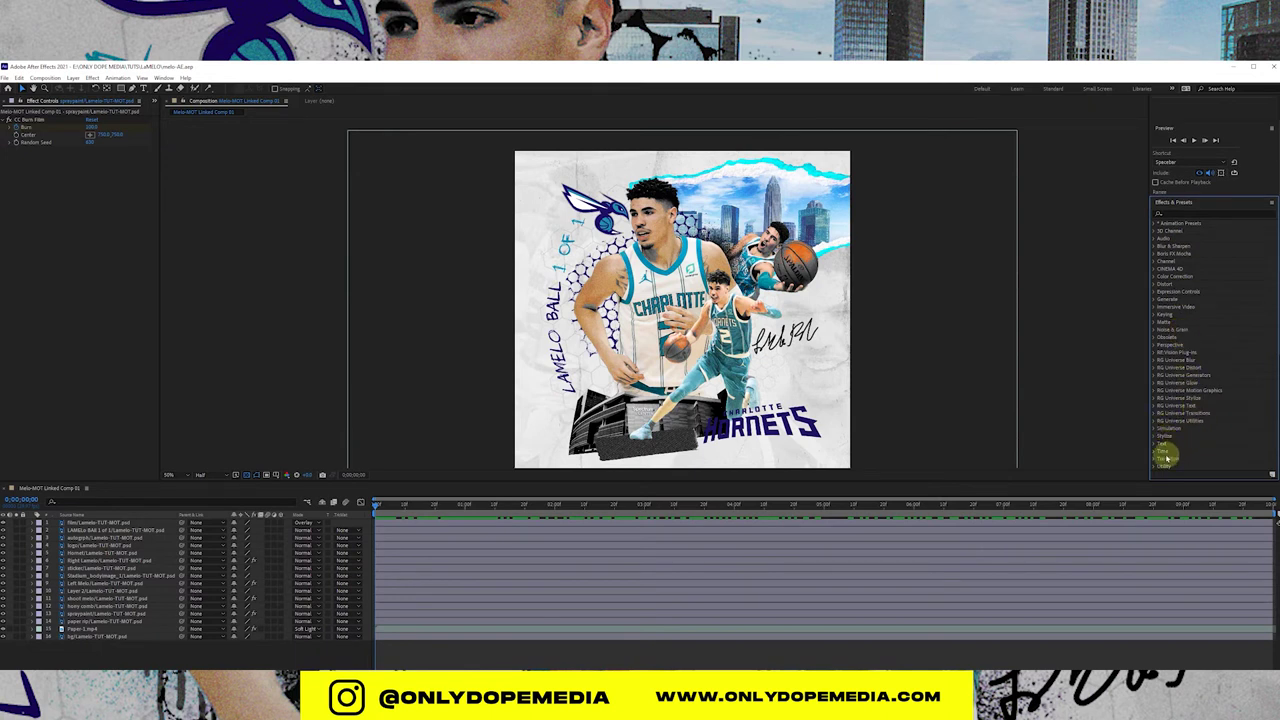
{"action": "scroll", "coordinate": [1223, 363], "scroll_direction": "down", "scroll_amount": 4}
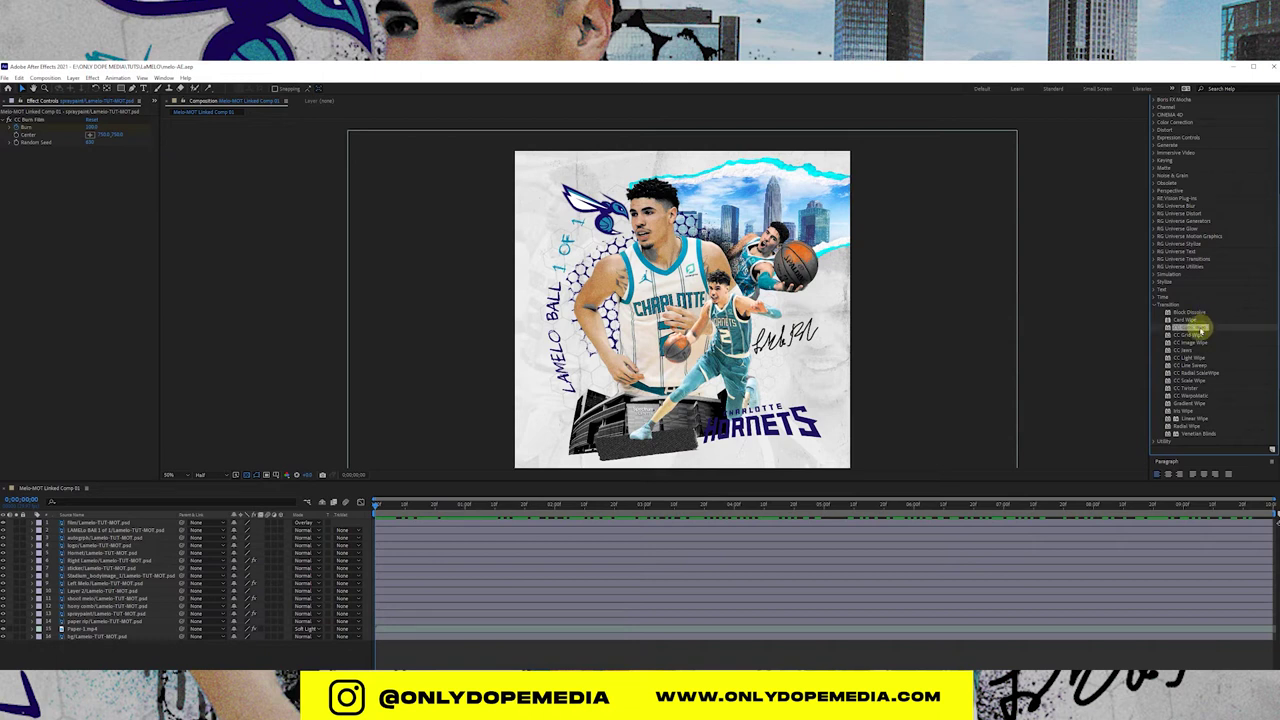
{"action": "left_click_drag", "start_coordinate": [1200, 328], "coordinate": [115, 529]}
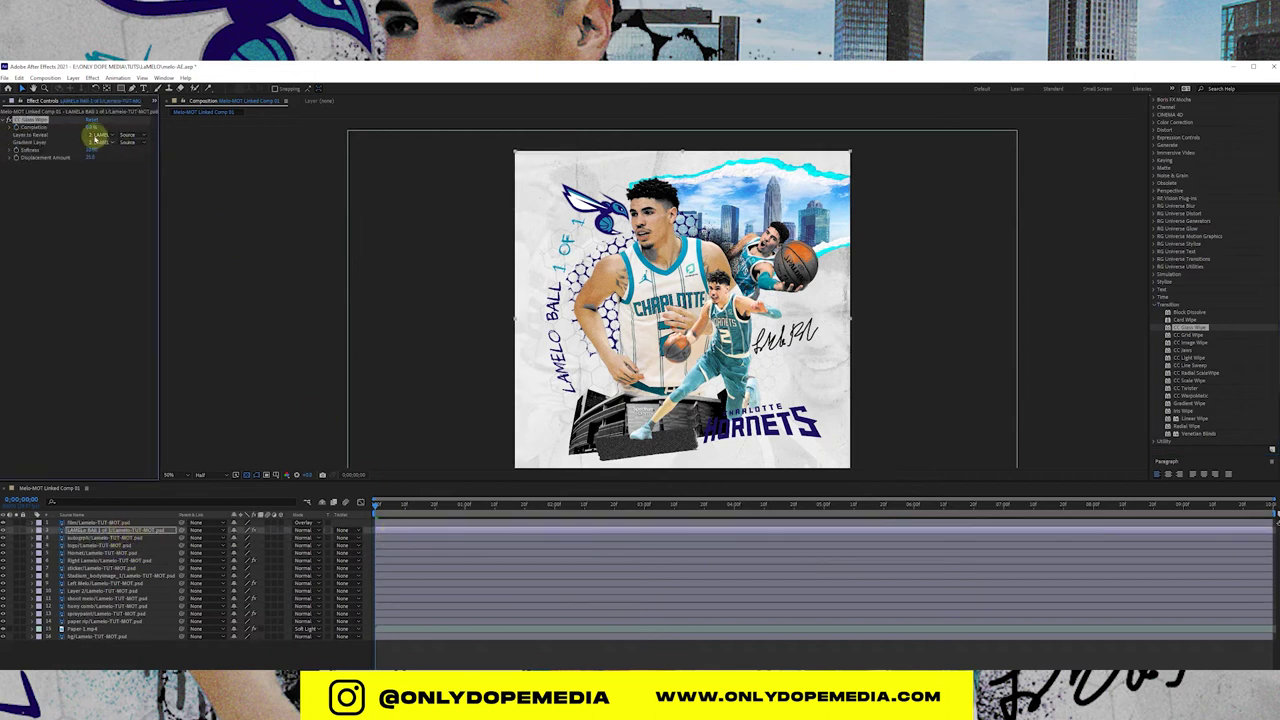
Step: Keyframe the wipe's Completion at the start and near one second so the 1 OF 1 text partly wipes
{"action": "left_click_drag", "start_coordinate": [116, 126], "coordinate": [80, 141]}
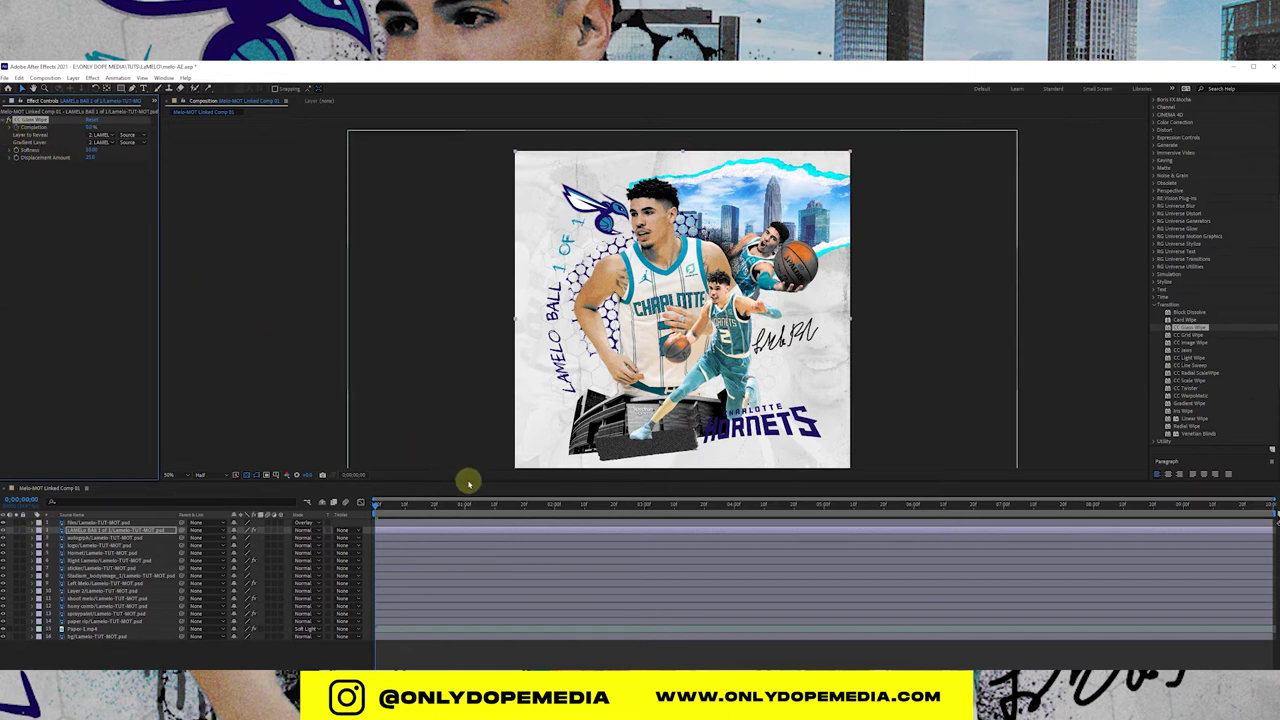
{"action": "left_click_drag", "start_coordinate": [379, 508], "coordinate": [447, 508]}
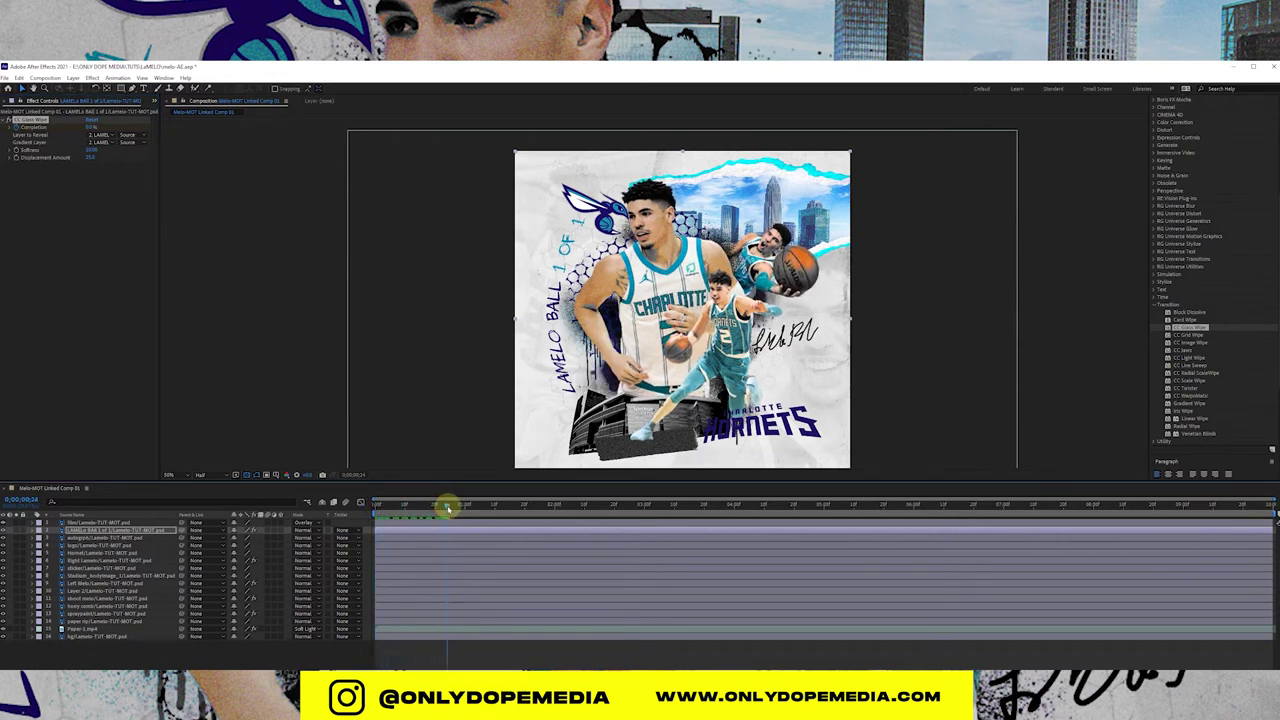
{"action": "left_click", "coordinate": [74, 120]}
{"action": "left_click_drag", "start_coordinate": [90, 128], "coordinate": [144, 132]}
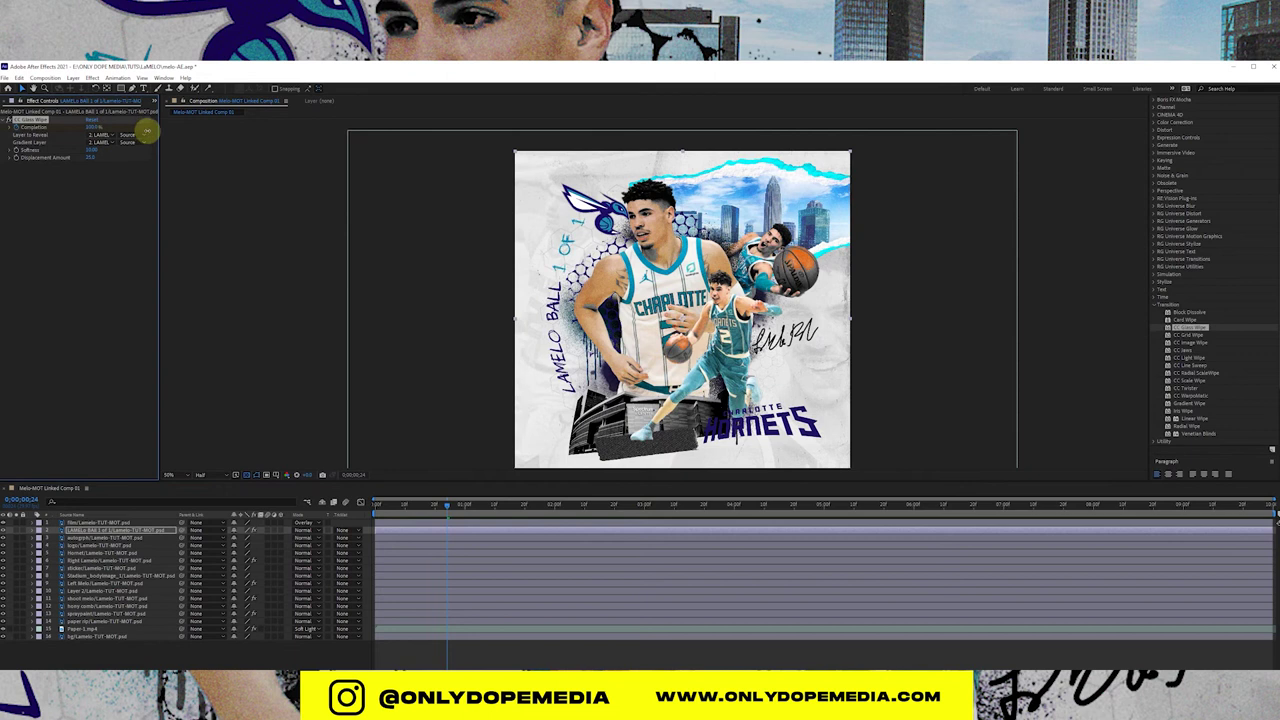
{"action": "left_click_drag", "start_coordinate": [423, 509], "coordinate": [543, 509]}
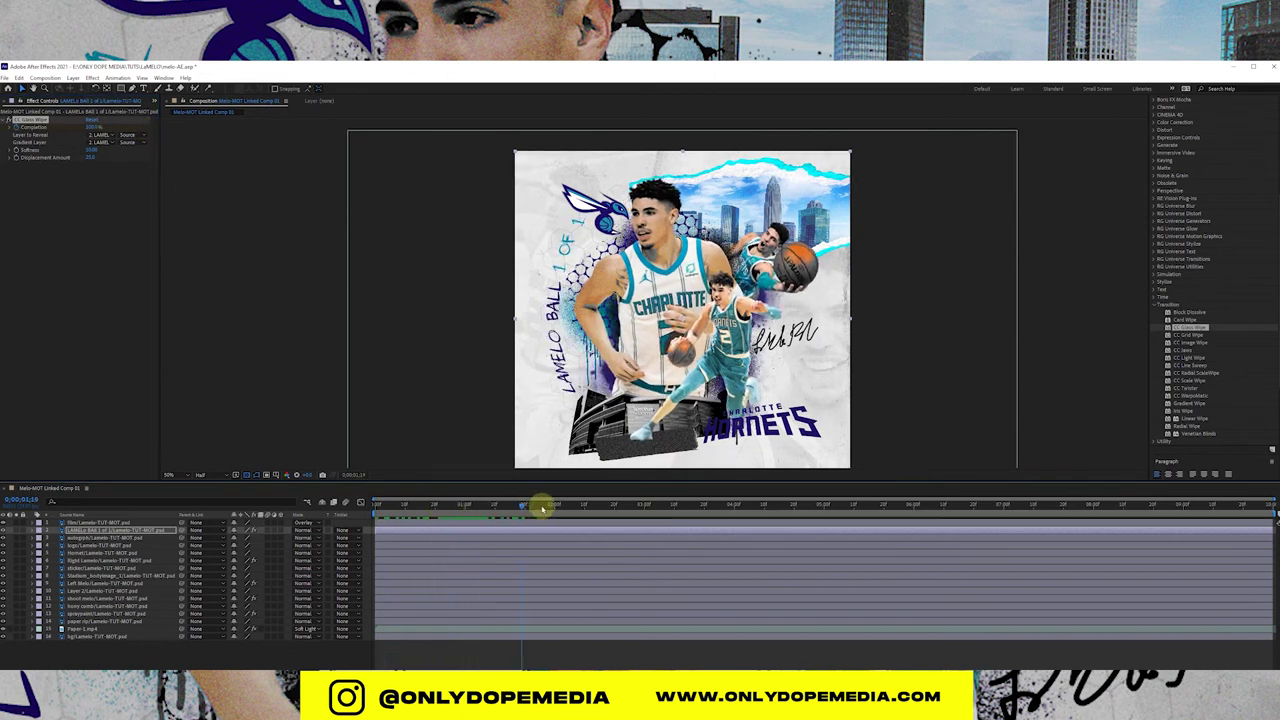
{"action": "left_click_drag", "start_coordinate": [92, 127], "coordinate": [76, 130]}
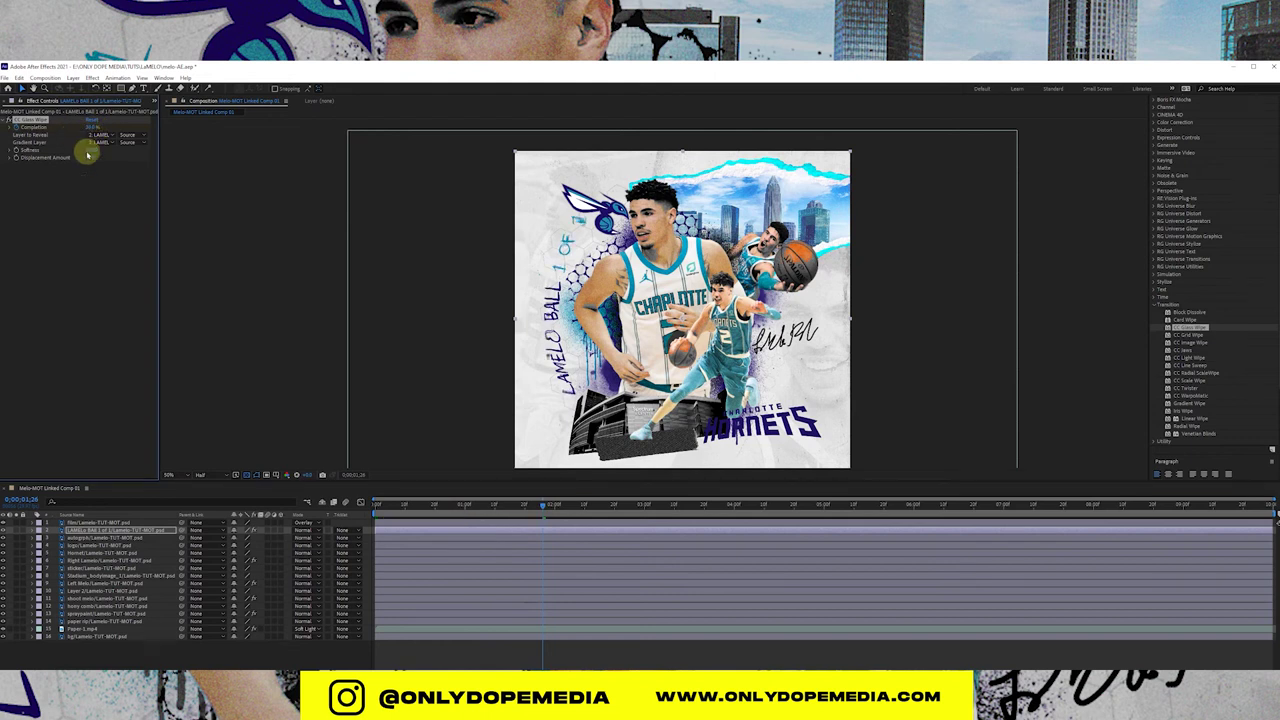
Step: Play back the wipe, then set another Completion value at a later time
{"action": "key", "text": "space"}
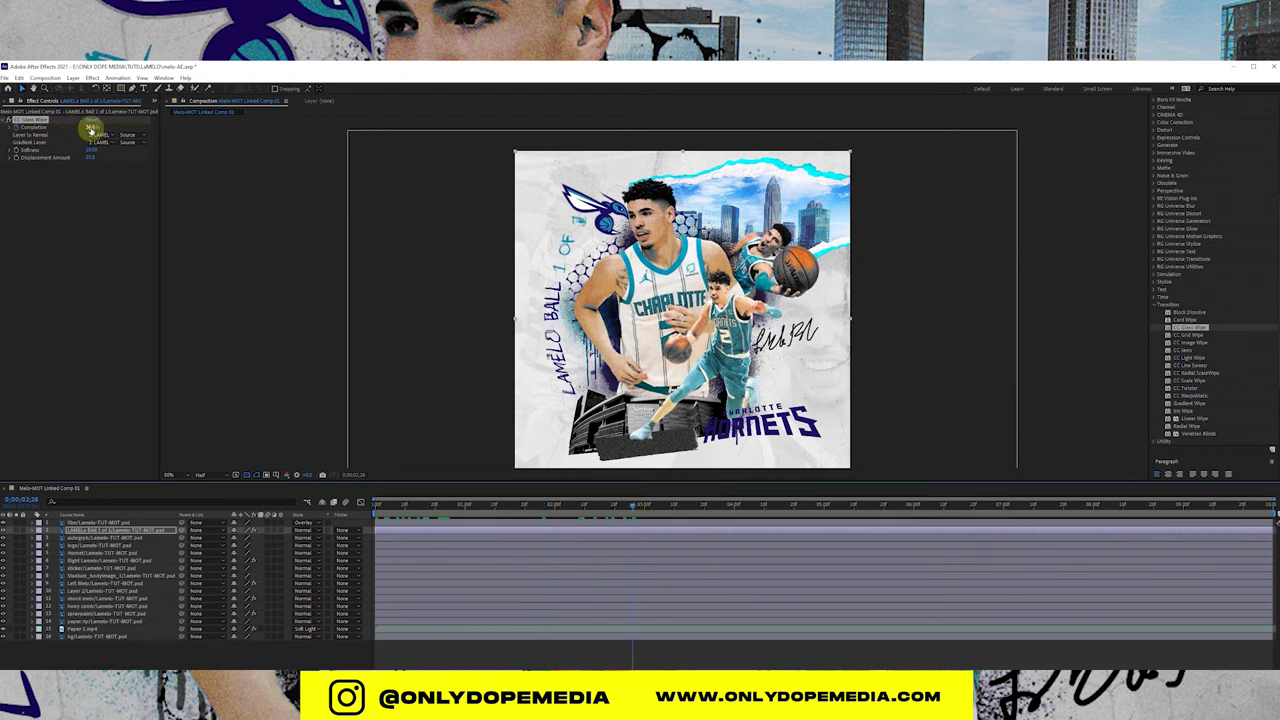
{"action": "left_click", "coordinate": [91, 128]}
{"action": "left_click", "coordinate": [730, 505]}
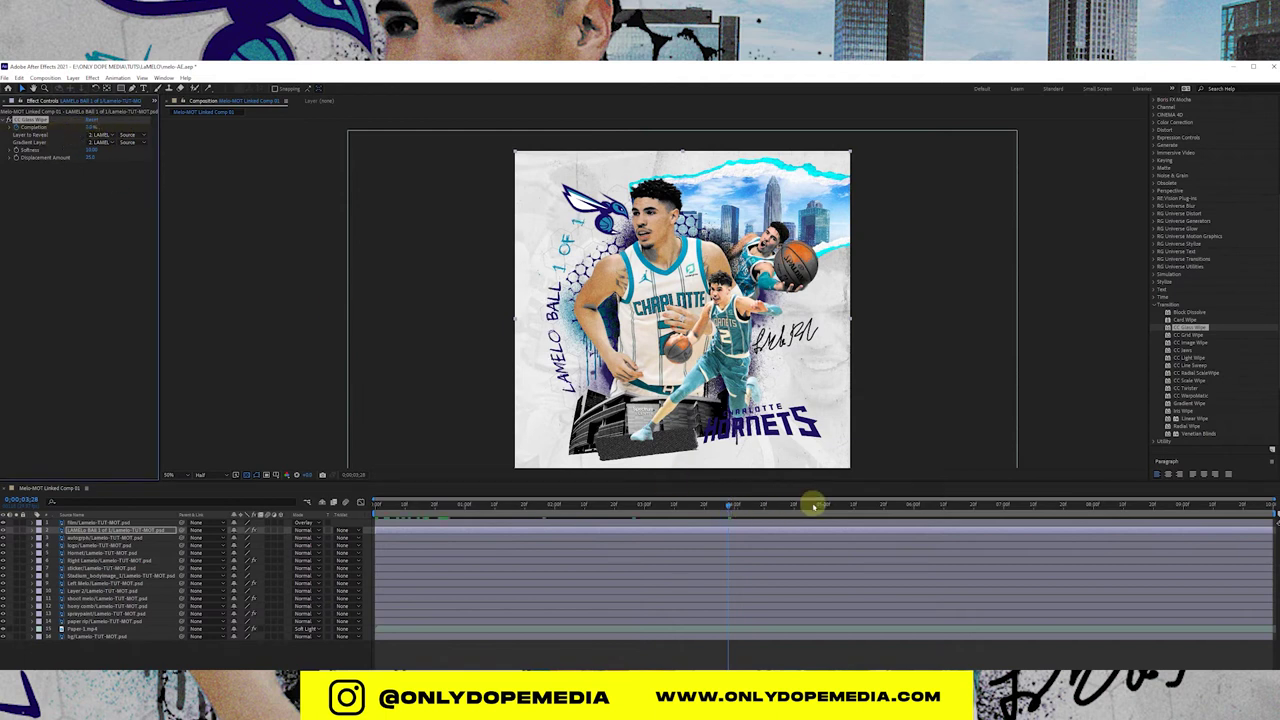
{"action": "left_click", "coordinate": [865, 500]}
{"action": "left_click", "coordinate": [88, 128]}
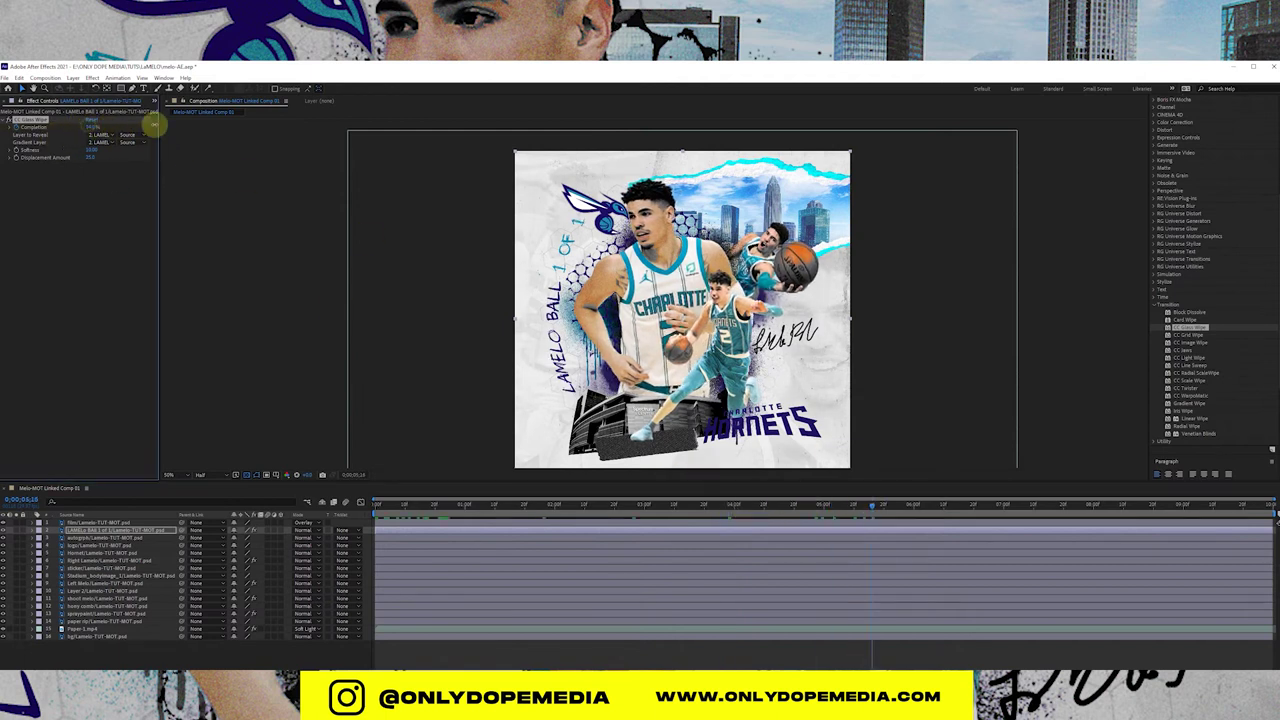
Step: Select the text's Completion keyframes and paste a copy of them at about 6 seconds
{"action": "key", "text": "u"}
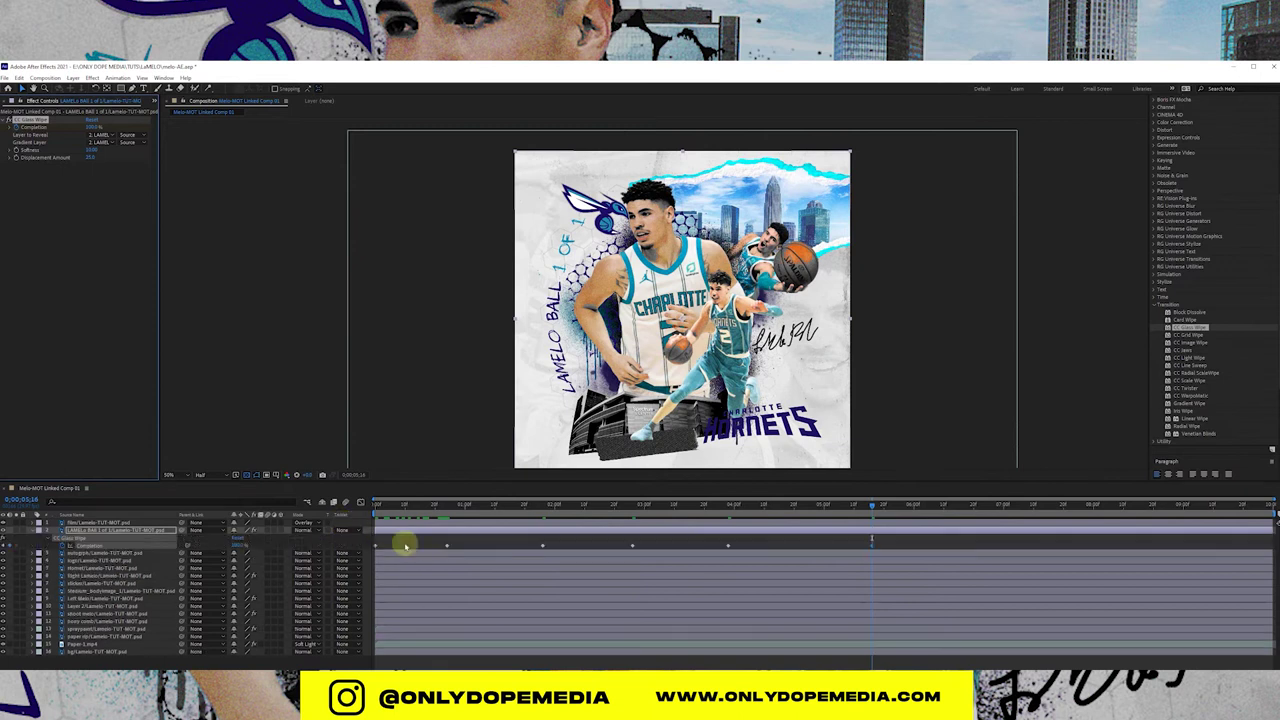
{"action": "left_click_drag", "start_coordinate": [893, 547], "coordinate": [371, 537]}
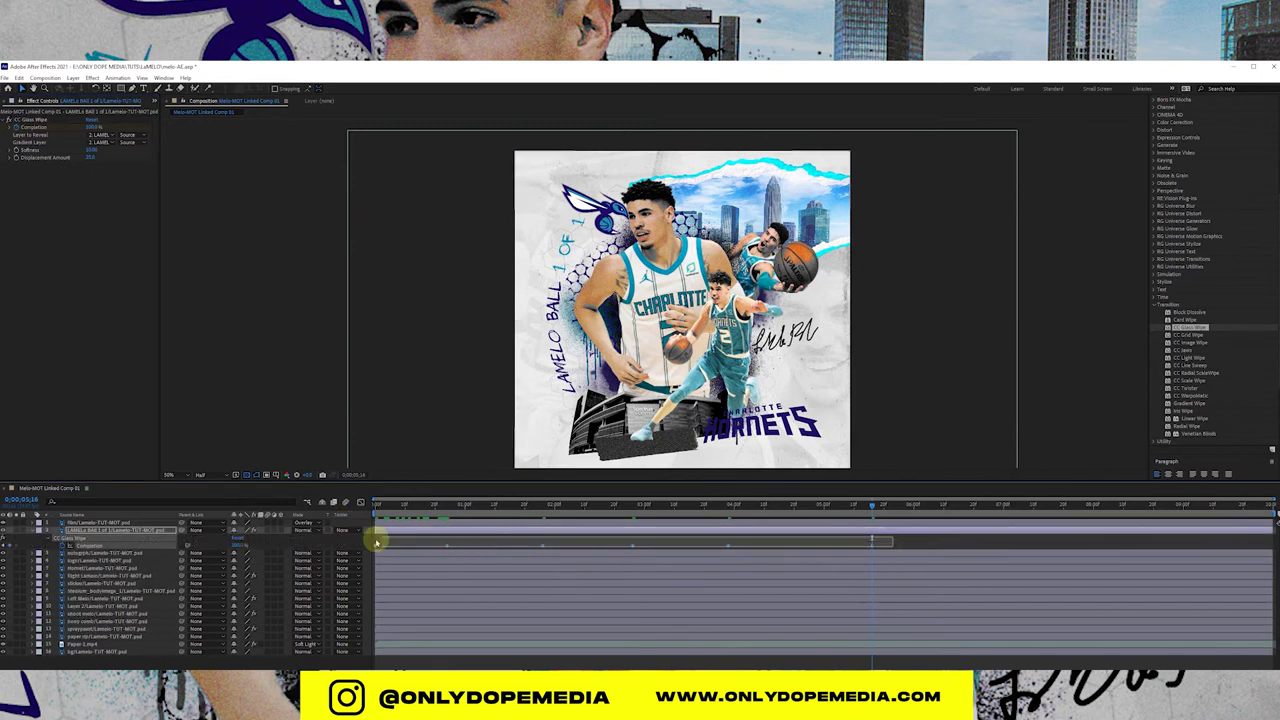
{"action": "left_click", "coordinate": [930, 507]}
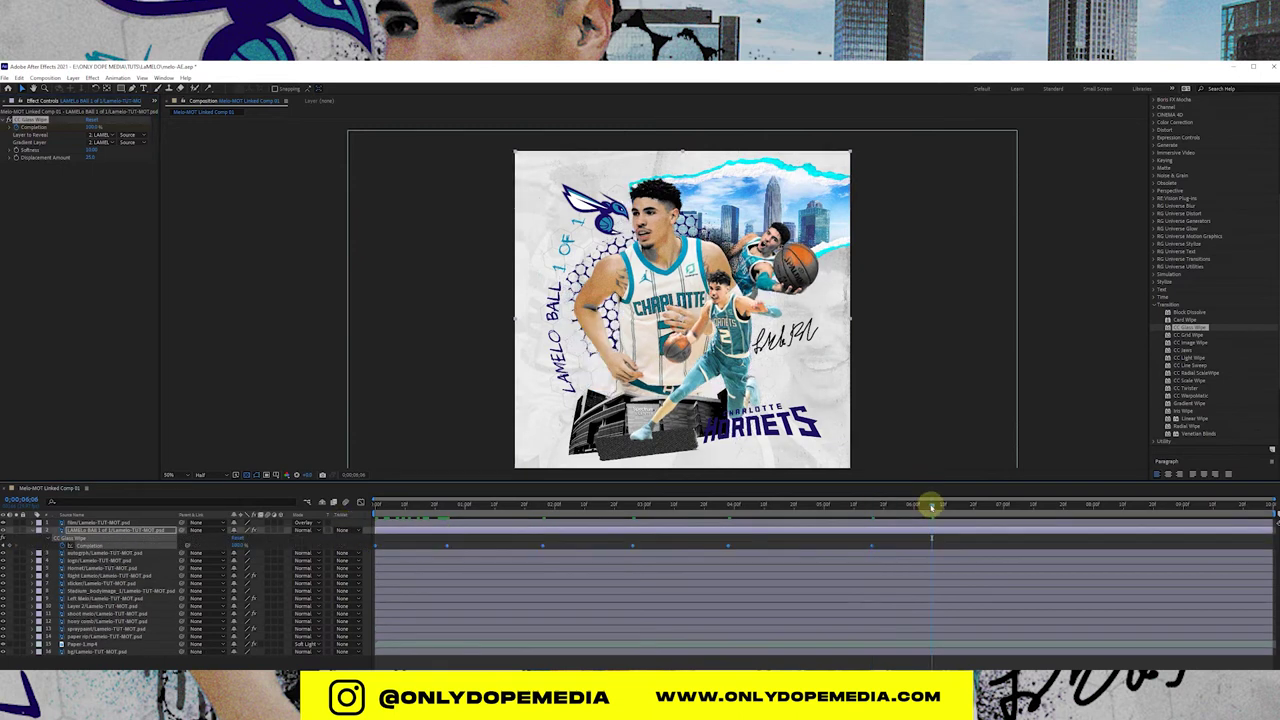
{"action": "key", "text": "ctrl+v"}
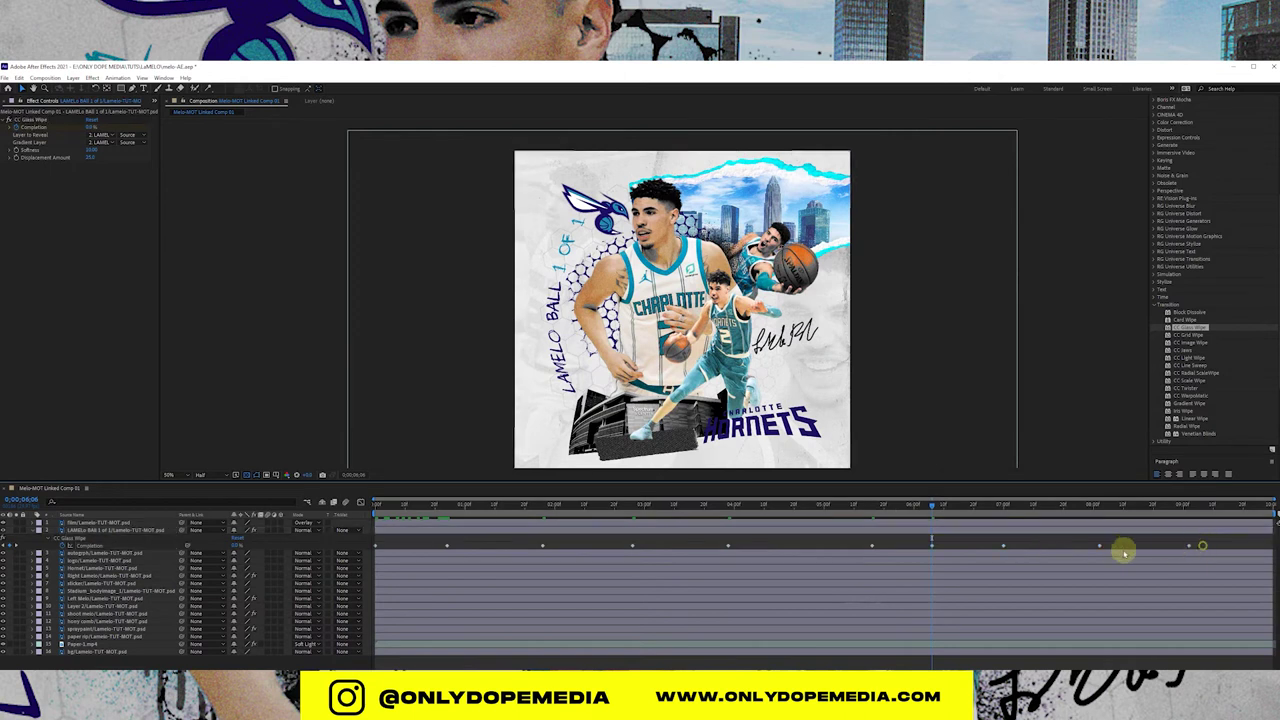
Step: Apply Easy Ease to the Completion keyframes and step through the opening of the wipe
{"action": "left_click", "coordinate": [371, 537]}
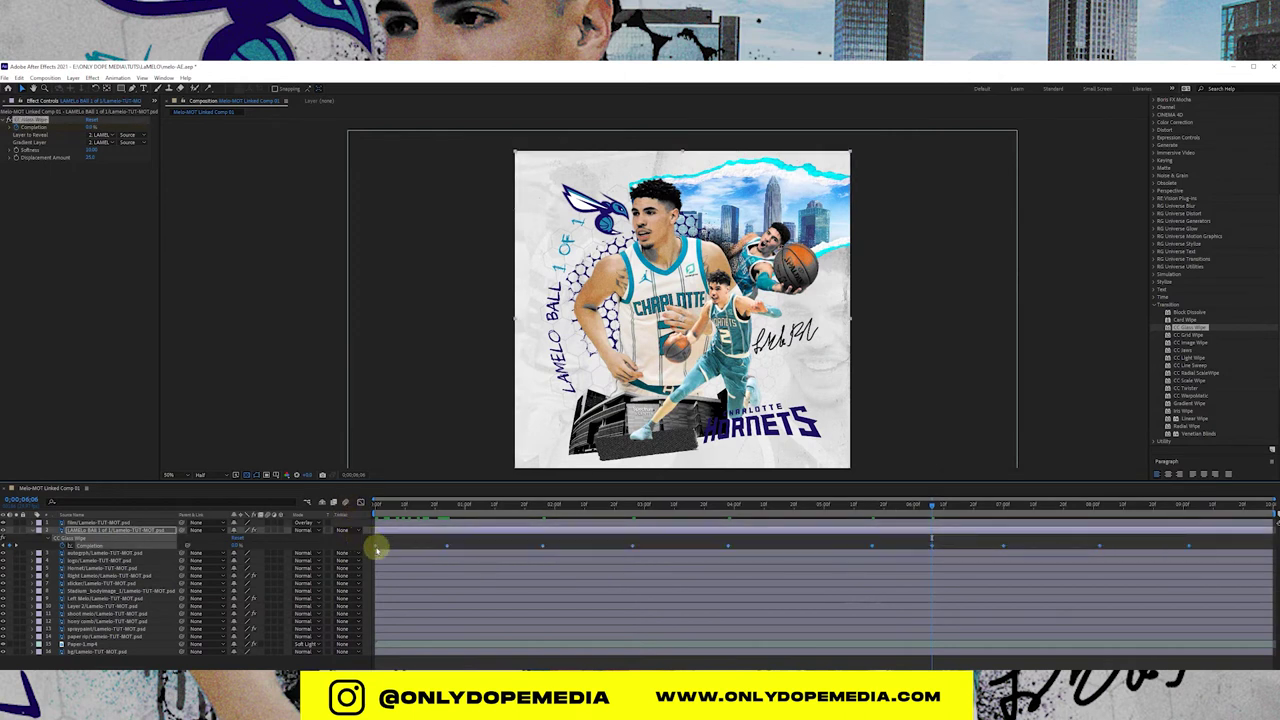
{"action": "right_click", "coordinate": [377, 545]}
{"action": "mouse_move", "coordinate": [440, 657]}
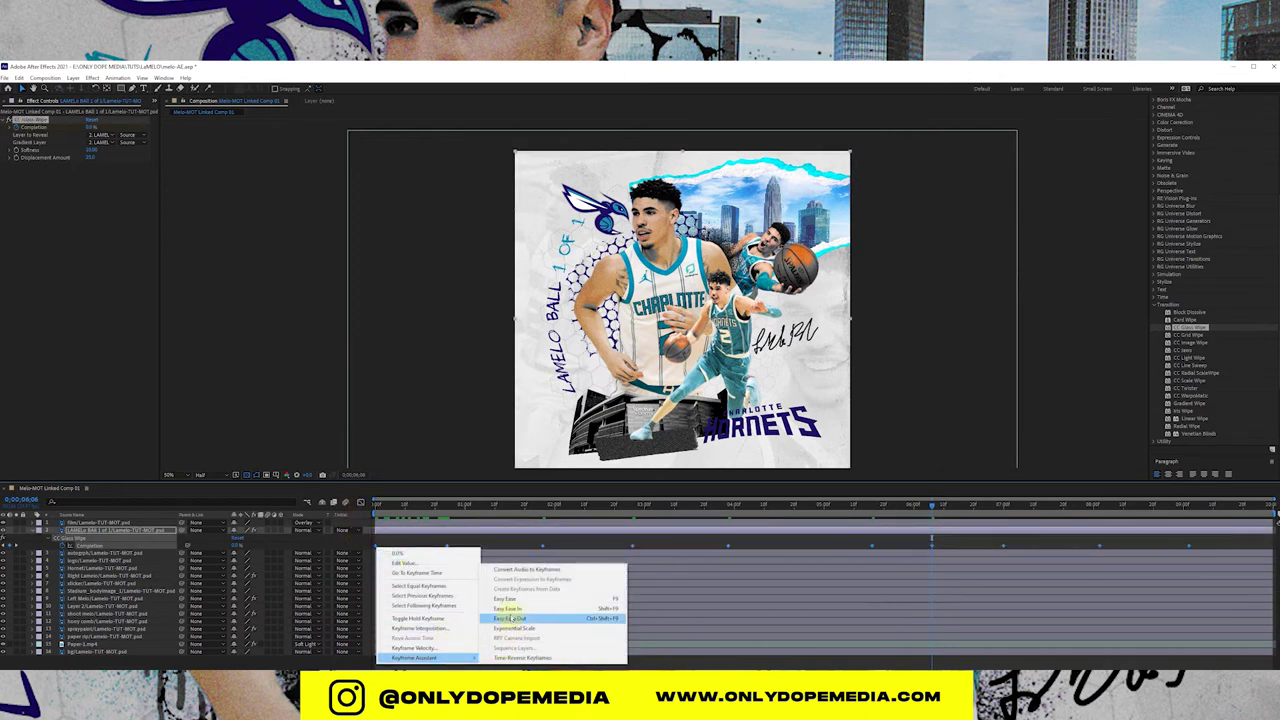
{"action": "left_click", "coordinate": [508, 601]}
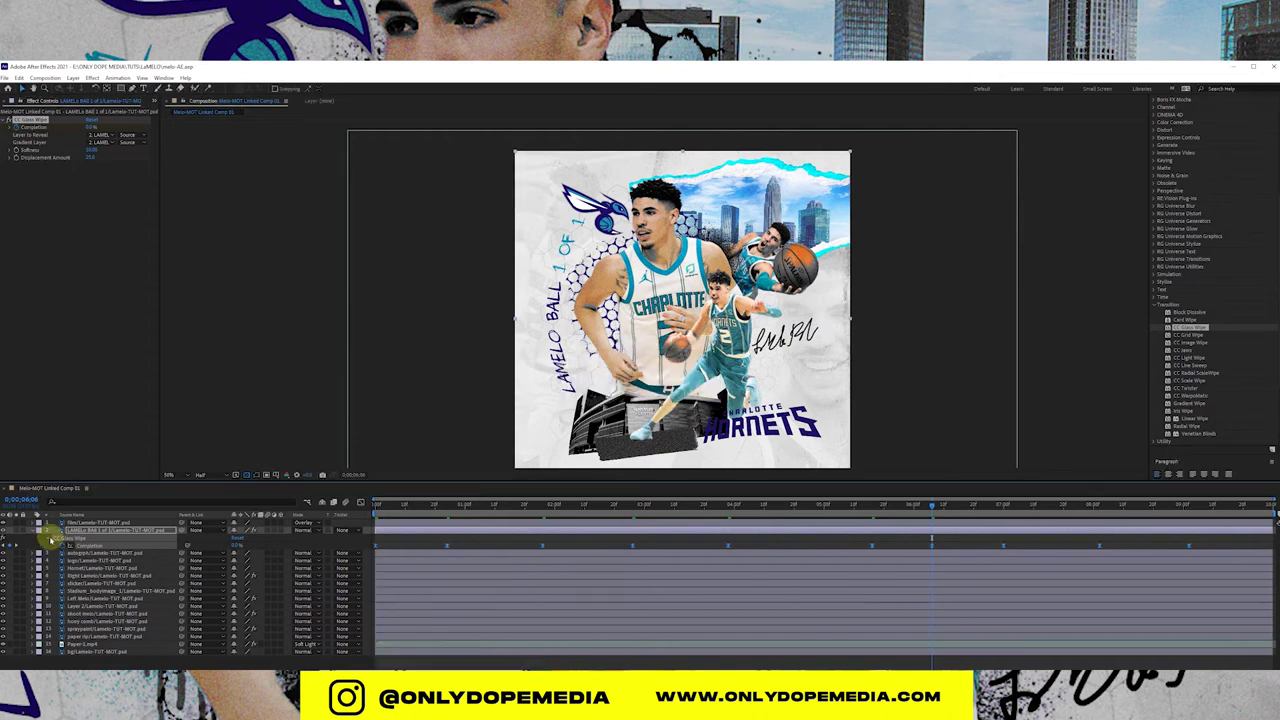
{"action": "left_click", "coordinate": [36, 531]}
{"action": "left_click", "coordinate": [489, 648]}
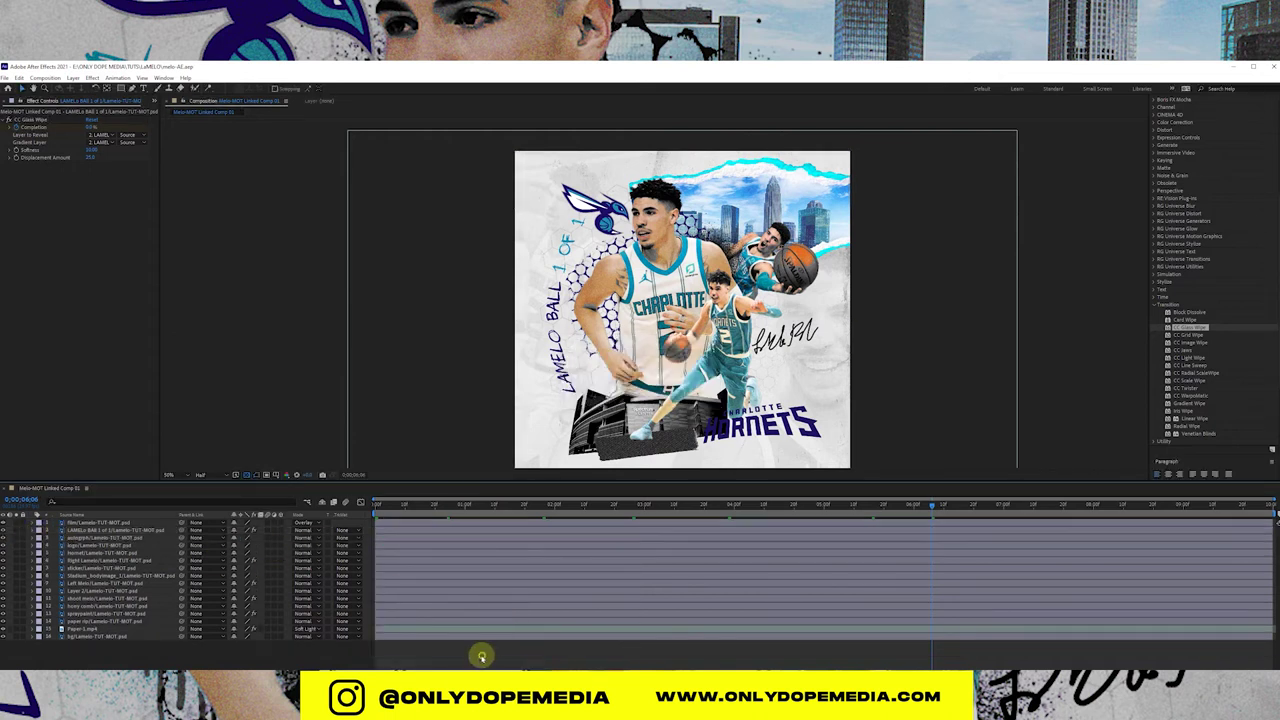
{"action": "left_click", "coordinate": [381, 505]}
{"action": "left_click_drag", "start_coordinate": [395, 506], "coordinate": [77, 523]}
{"action": "left_click", "coordinate": [94, 521]}
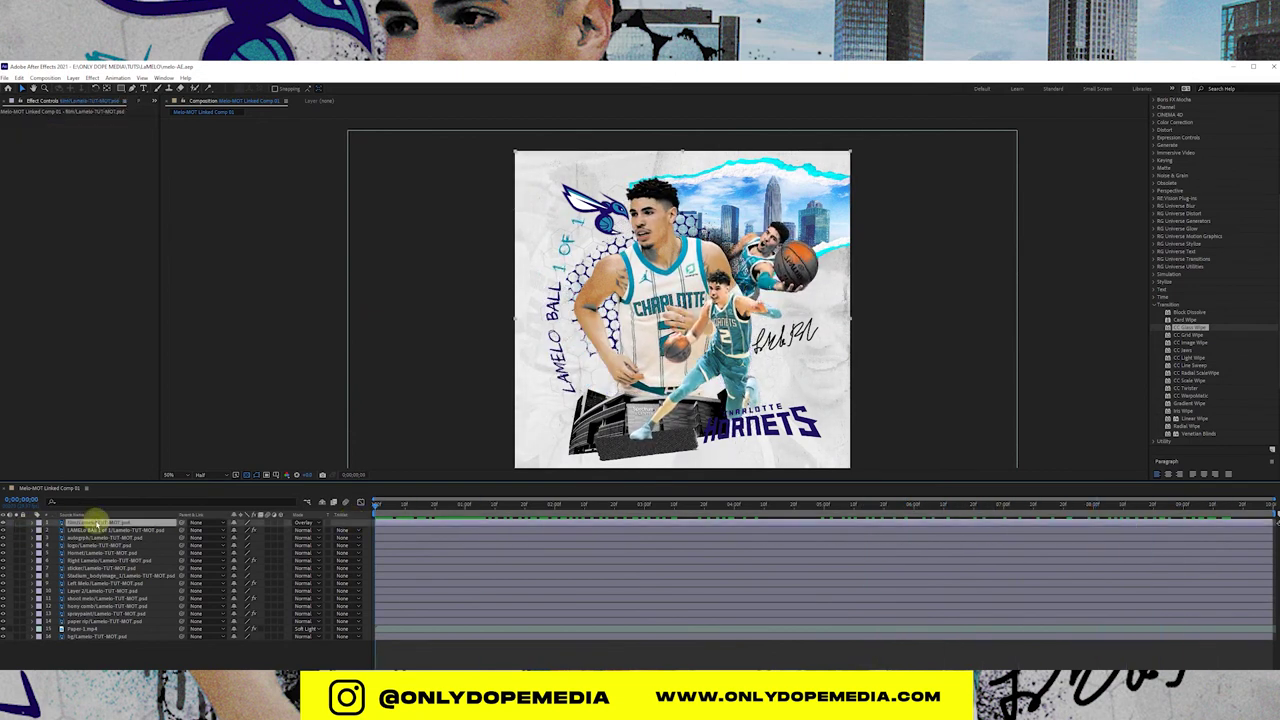
{"action": "left_click", "coordinate": [94, 530]}
{"action": "left_click", "coordinate": [38, 119]}
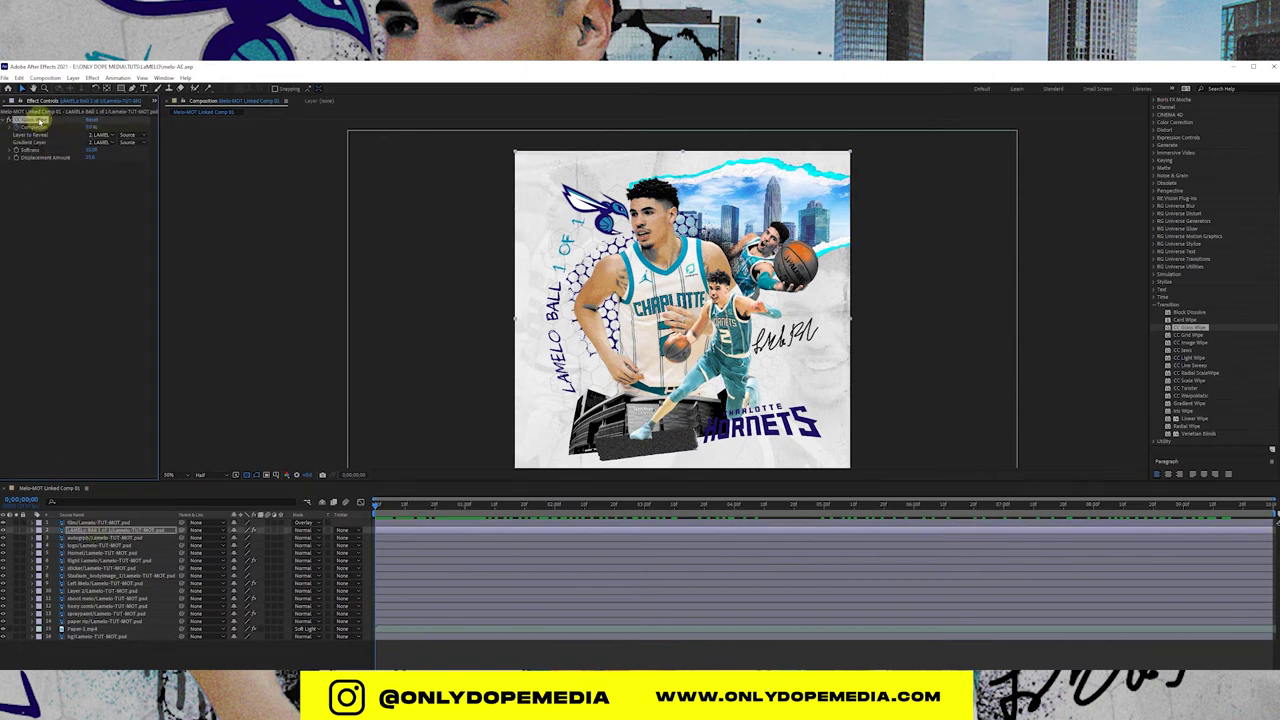
{"action": "left_click", "coordinate": [100, 538]}
{"action": "key", "text": "ctrl+v"}
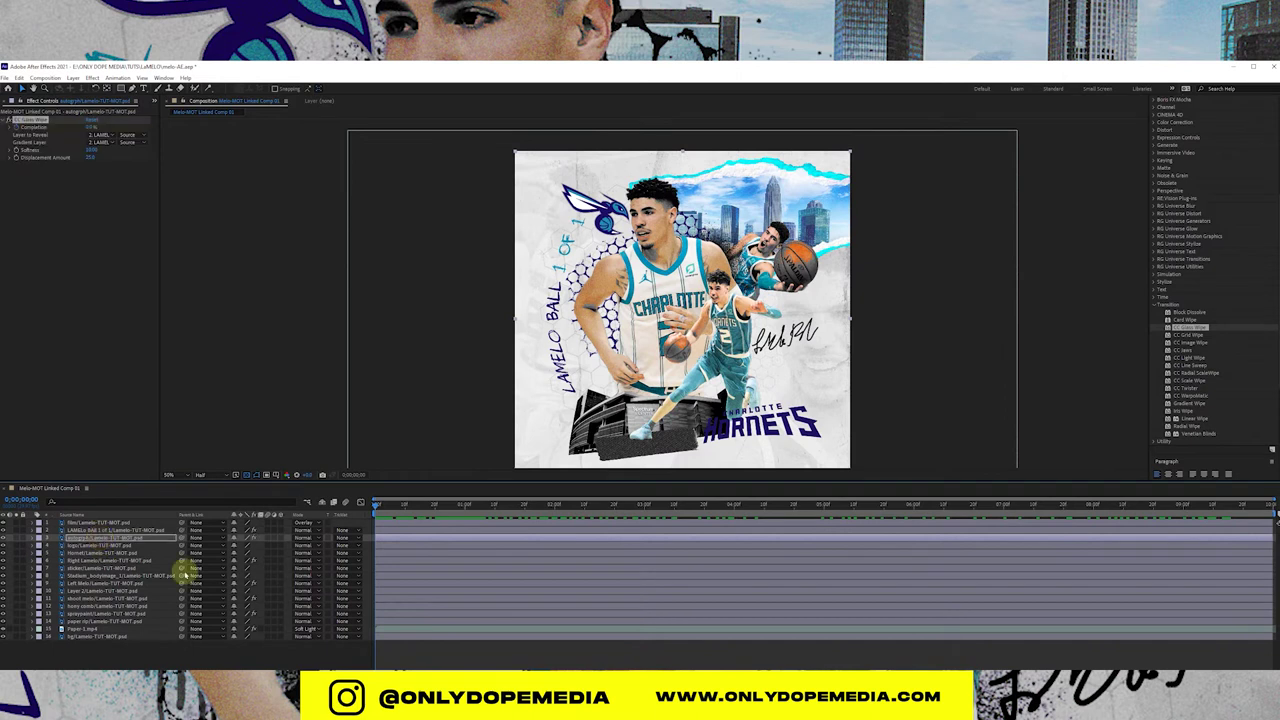
{"action": "left_click", "coordinate": [387, 507]}
{"action": "mouse_move", "coordinate": [387, 507]}
{"action": "left_mouse_down"}
{"action": "mouse_move", "coordinate": [1129, 505]}
{"action": "mouse_move", "coordinate": [957, 506]}
{"action": "left_mouse_up"}
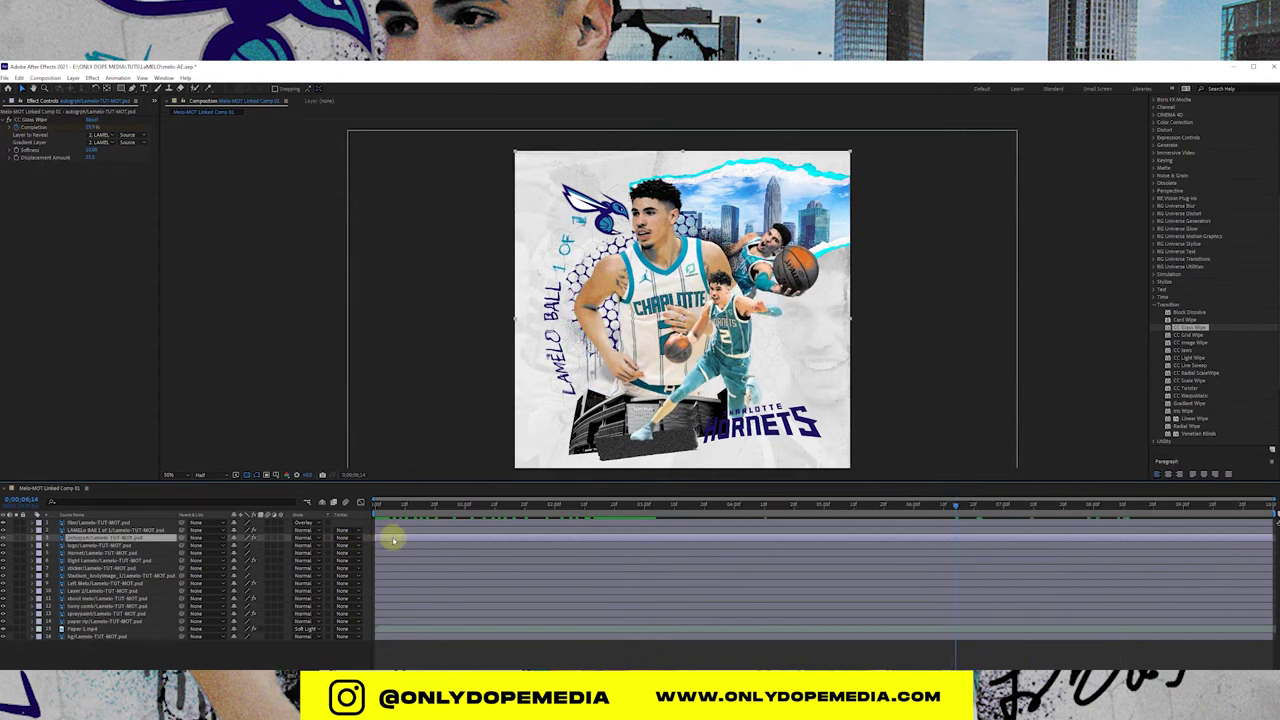
{"action": "key", "text": "u"}
{"action": "left_click", "coordinate": [84, 547]}
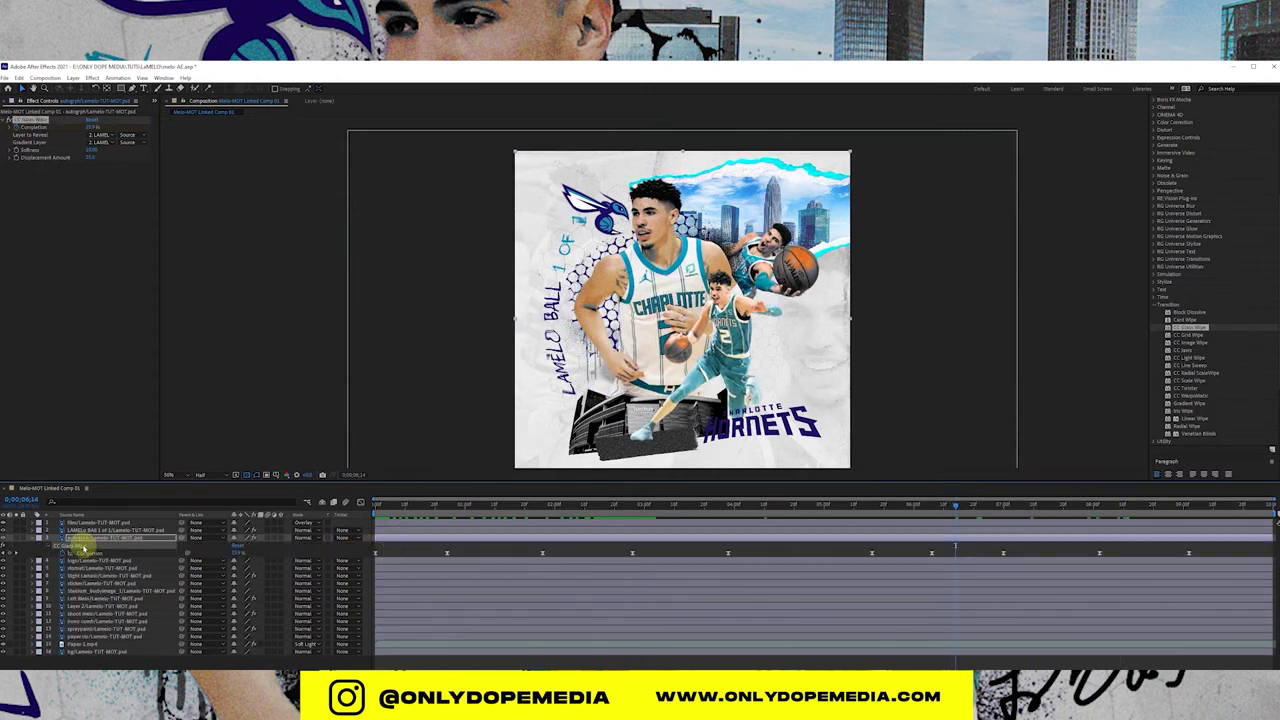
{"action": "key", "text": "Delete"}
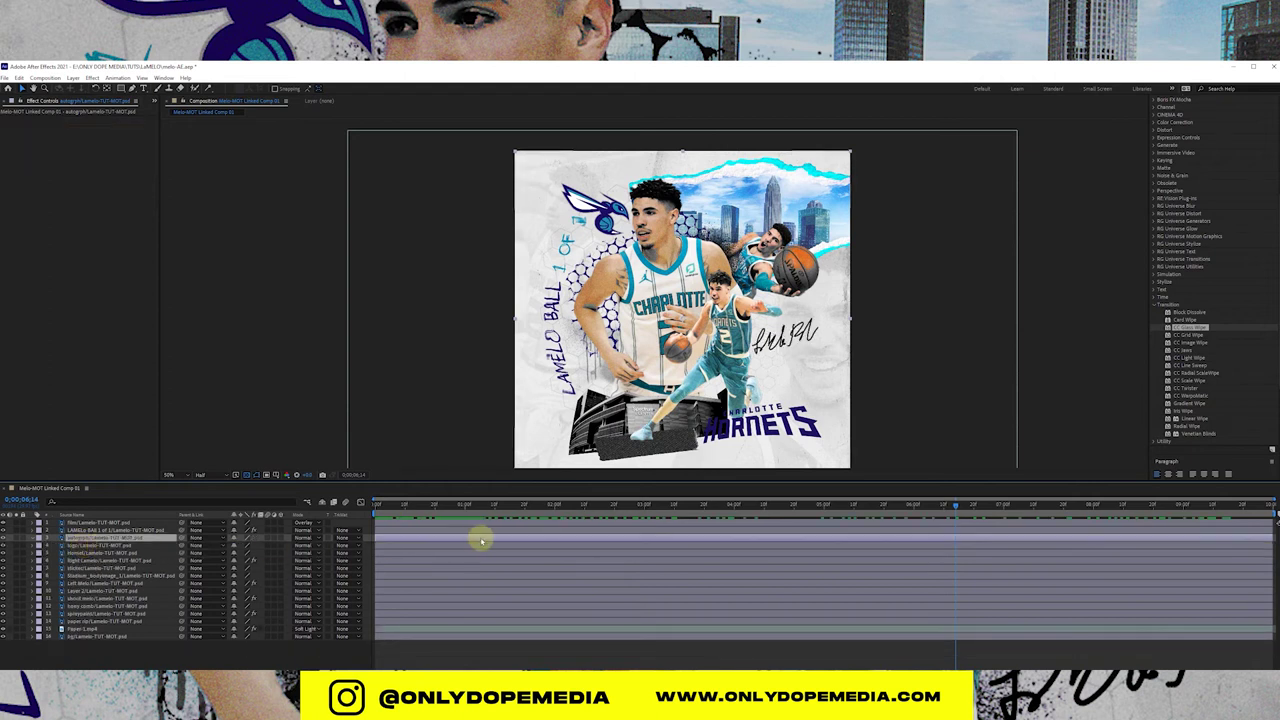
{"action": "left_click", "coordinate": [397, 513]}
{"action": "key", "text": "space"}
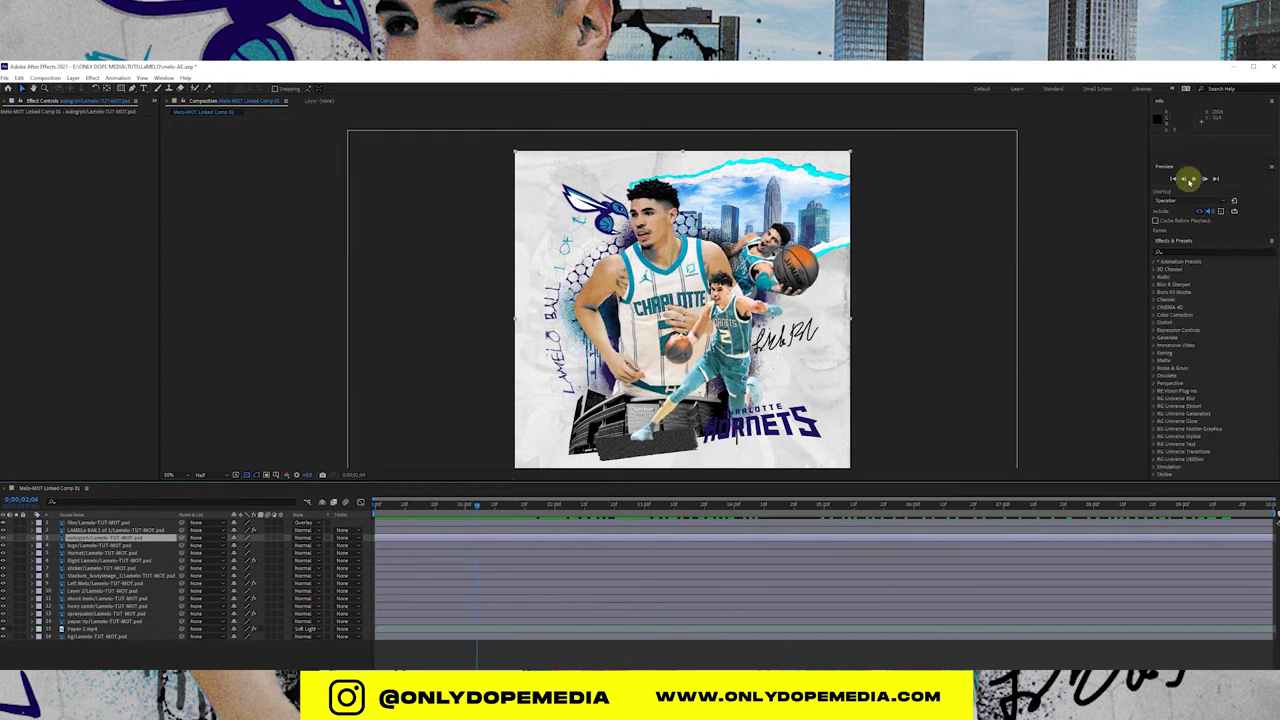
Step: Search 'wiggle', then browse the Animation Presets Image - Creative and Image - Special Effects categories
{"action": "left_click", "coordinate": [1193, 251]}
{"action": "type", "text": "wiggle"}
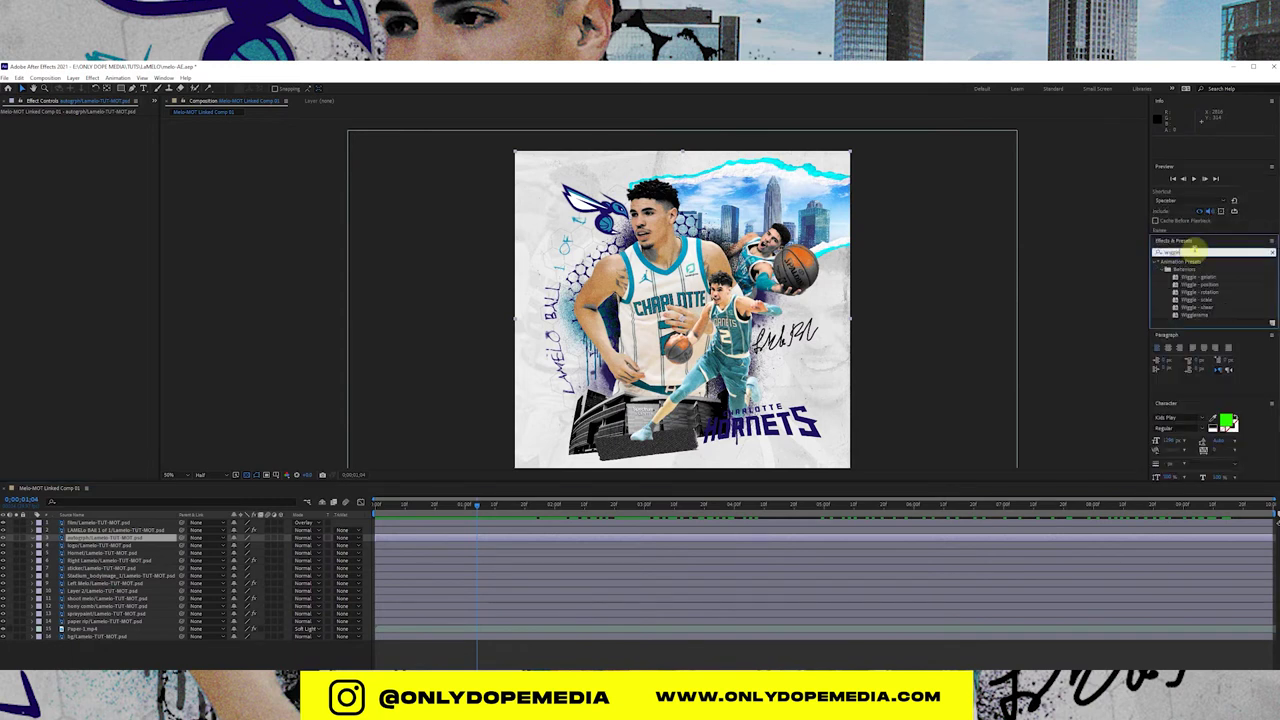
{"action": "left_click", "coordinate": [1272, 252]}
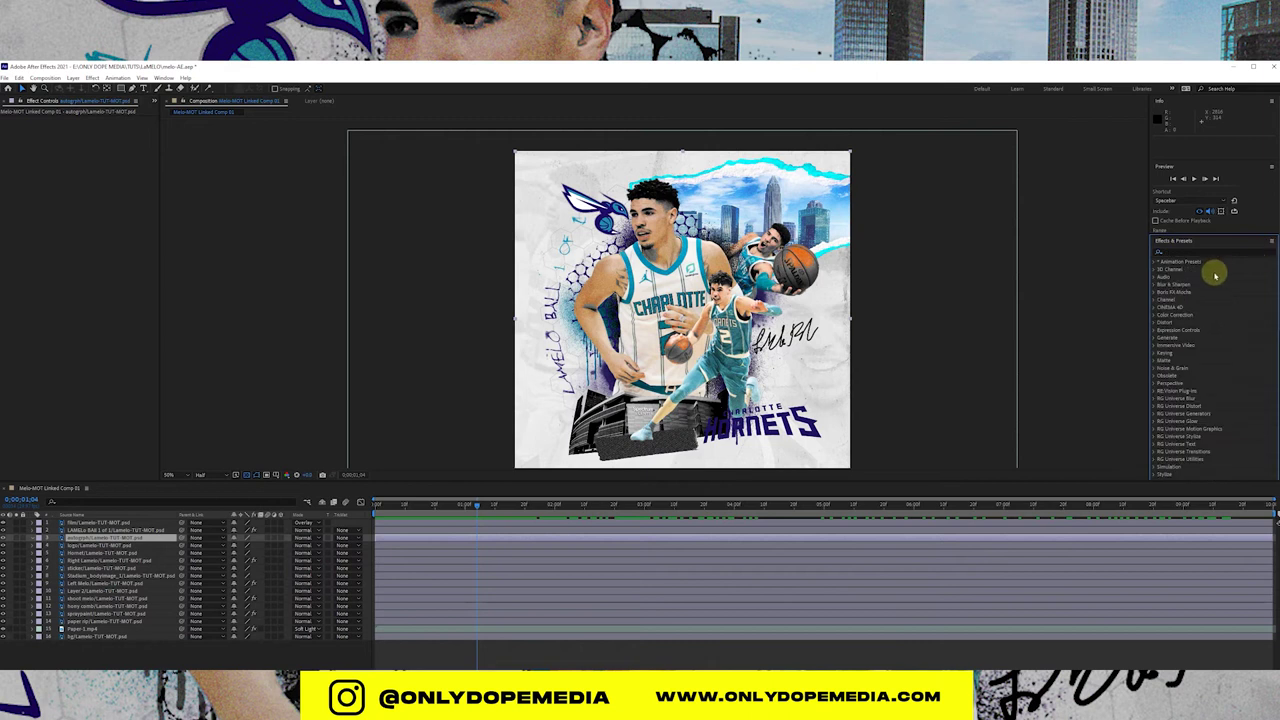
{"action": "left_click", "coordinate": [1156, 262]}
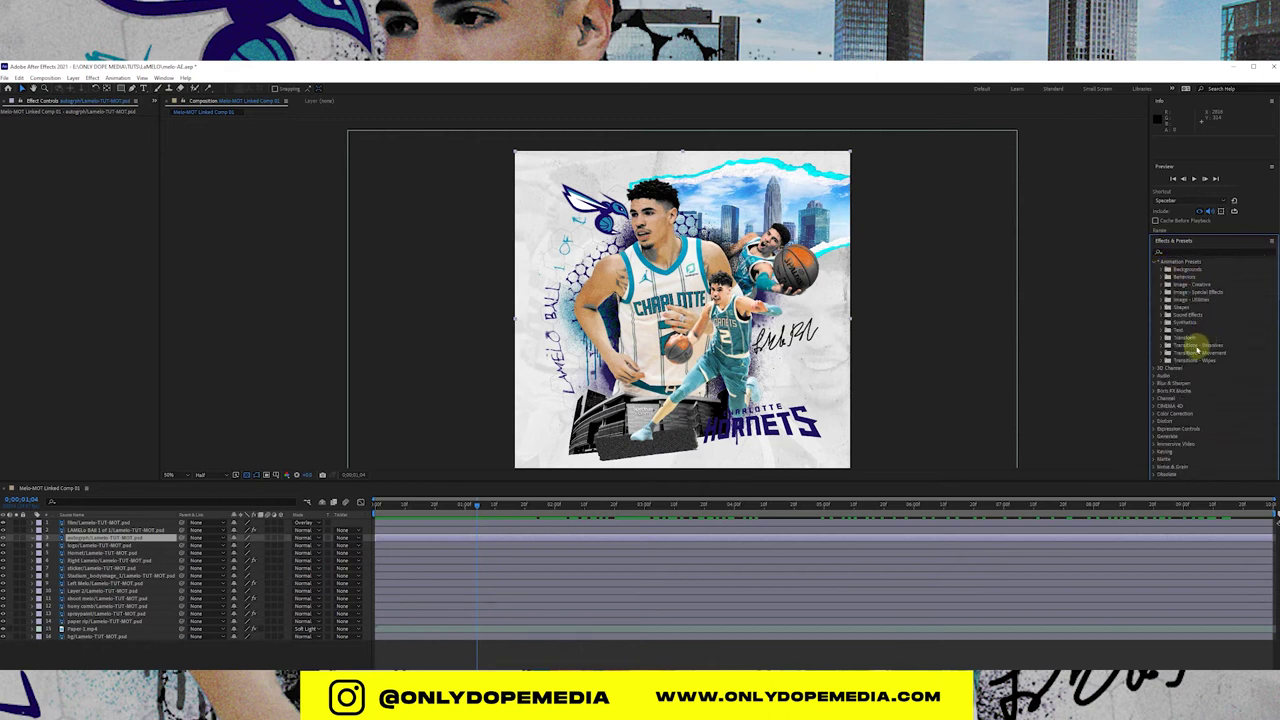
{"action": "left_click", "coordinate": [1161, 284]}
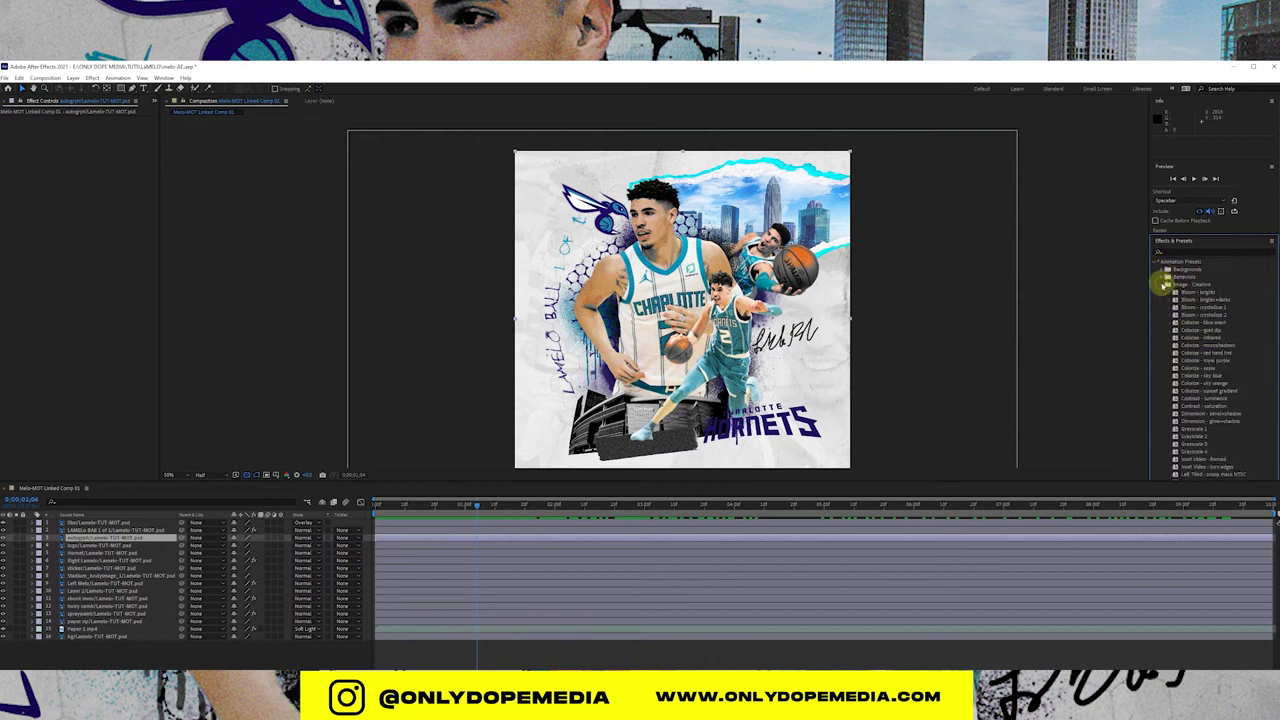
{"action": "scroll", "coordinate": [1225, 340], "scroll_direction": "down", "scroll_amount": 2}
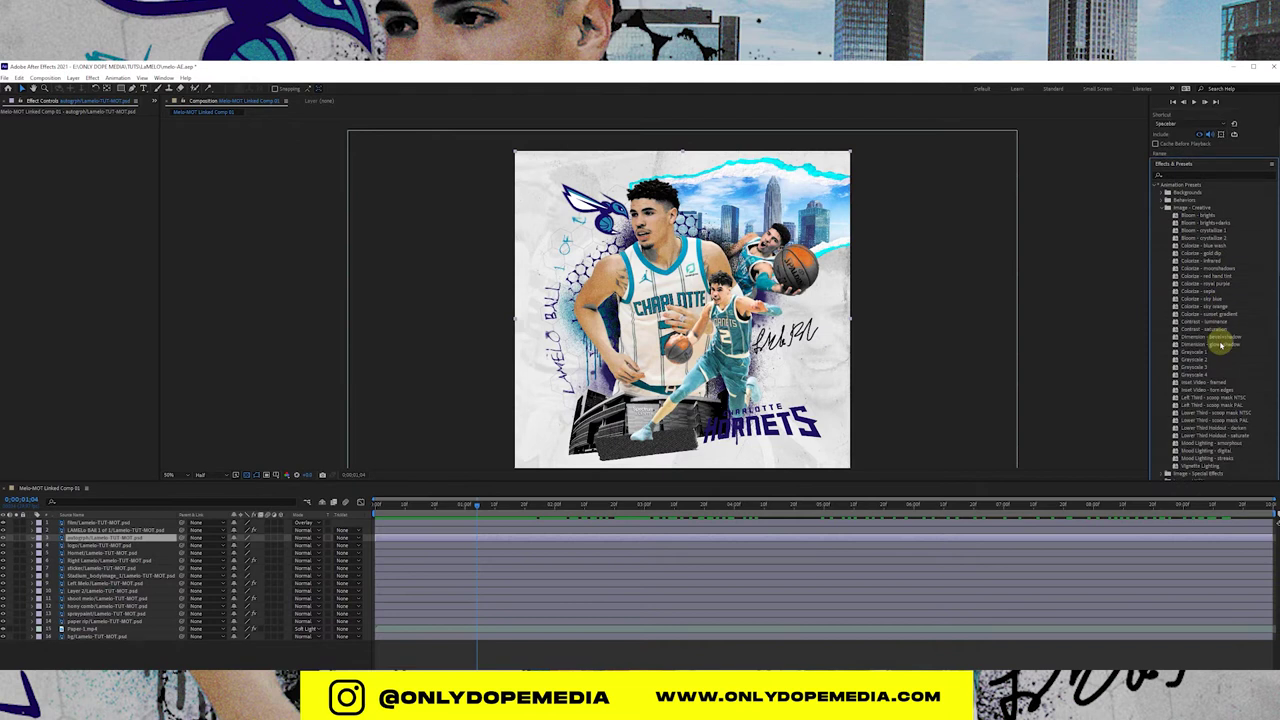
{"action": "scroll", "coordinate": [1221, 345], "scroll_direction": "down", "scroll_amount": 2}
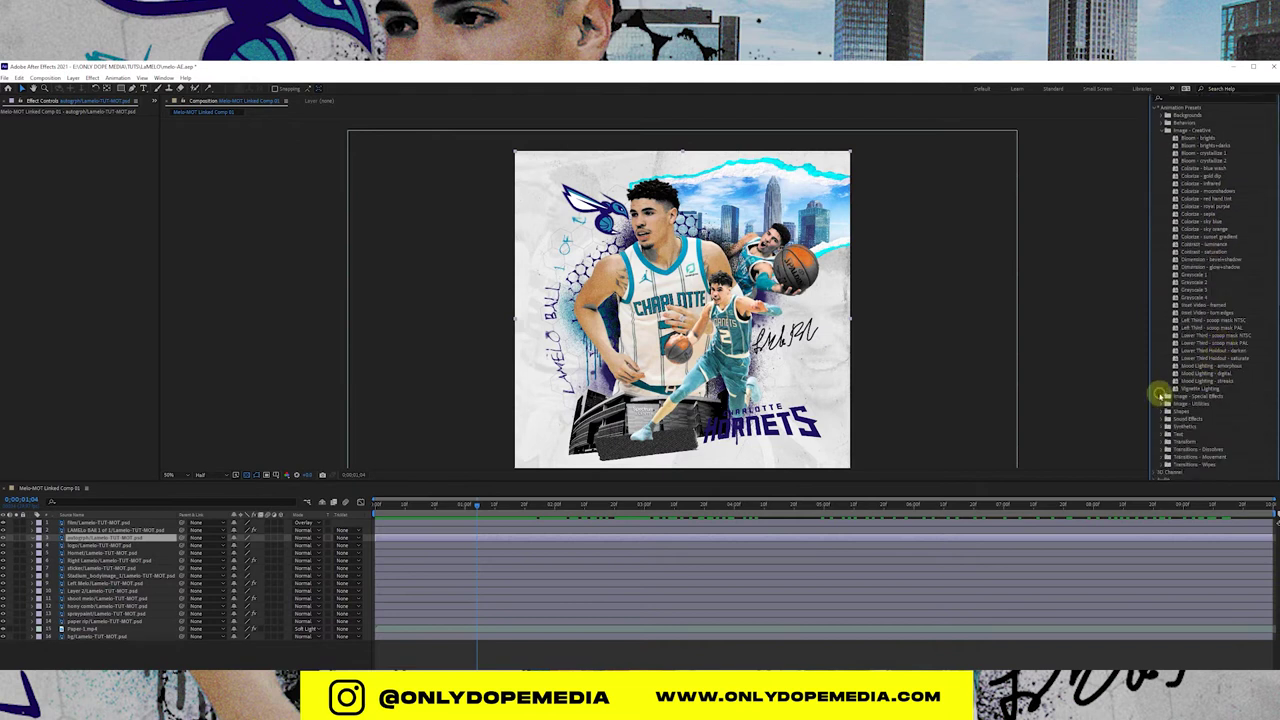
{"action": "left_click", "coordinate": [1161, 396]}
{"action": "scroll", "coordinate": [1170, 386], "scroll_direction": "up", "scroll_amount": 4}
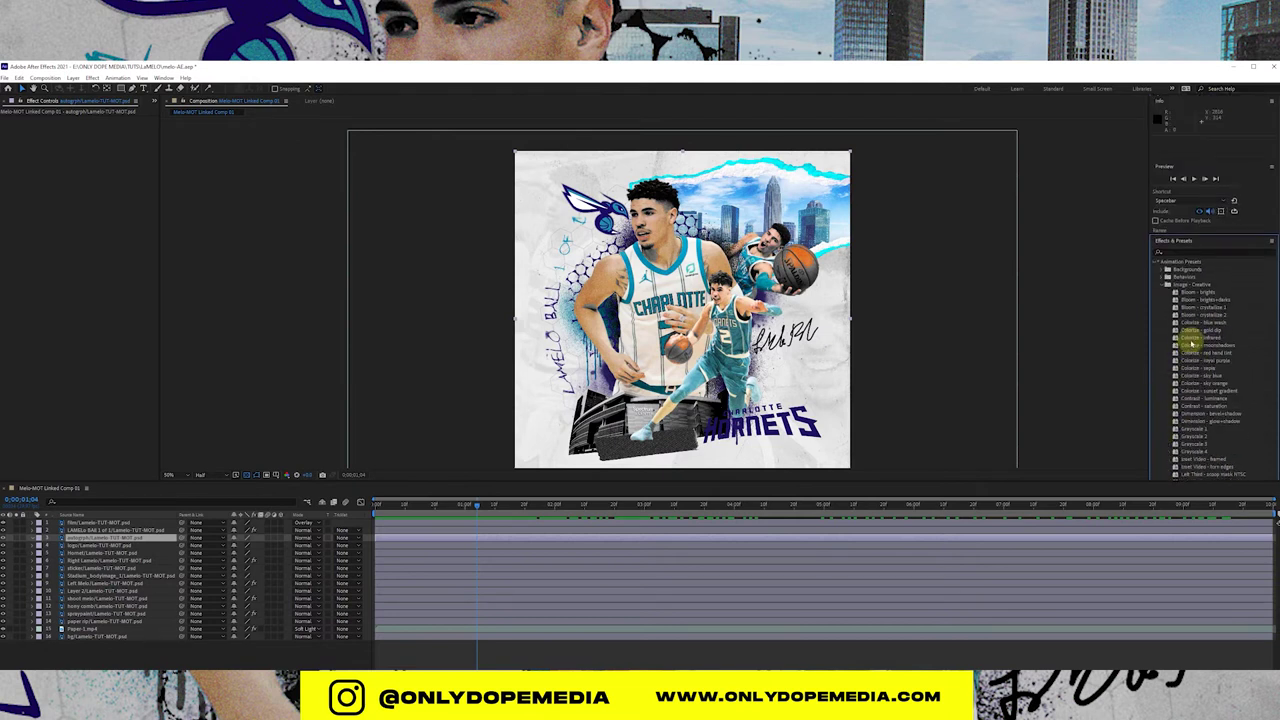
Step: Search 'opaci' in Effects & Presets and select the Opacity Flash - random preset
{"action": "left_click", "coordinate": [1195, 250]}
{"action": "type", "text": "opaci"}
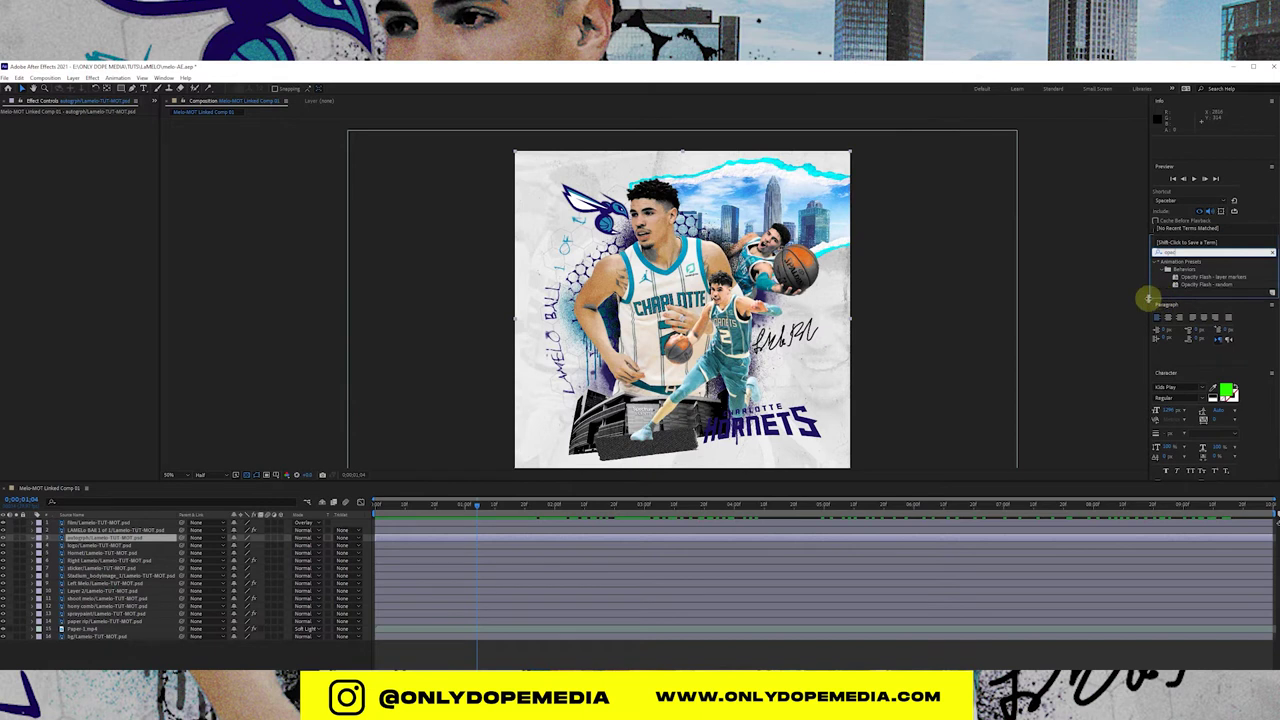
{"action": "left_click", "coordinate": [1155, 301]}
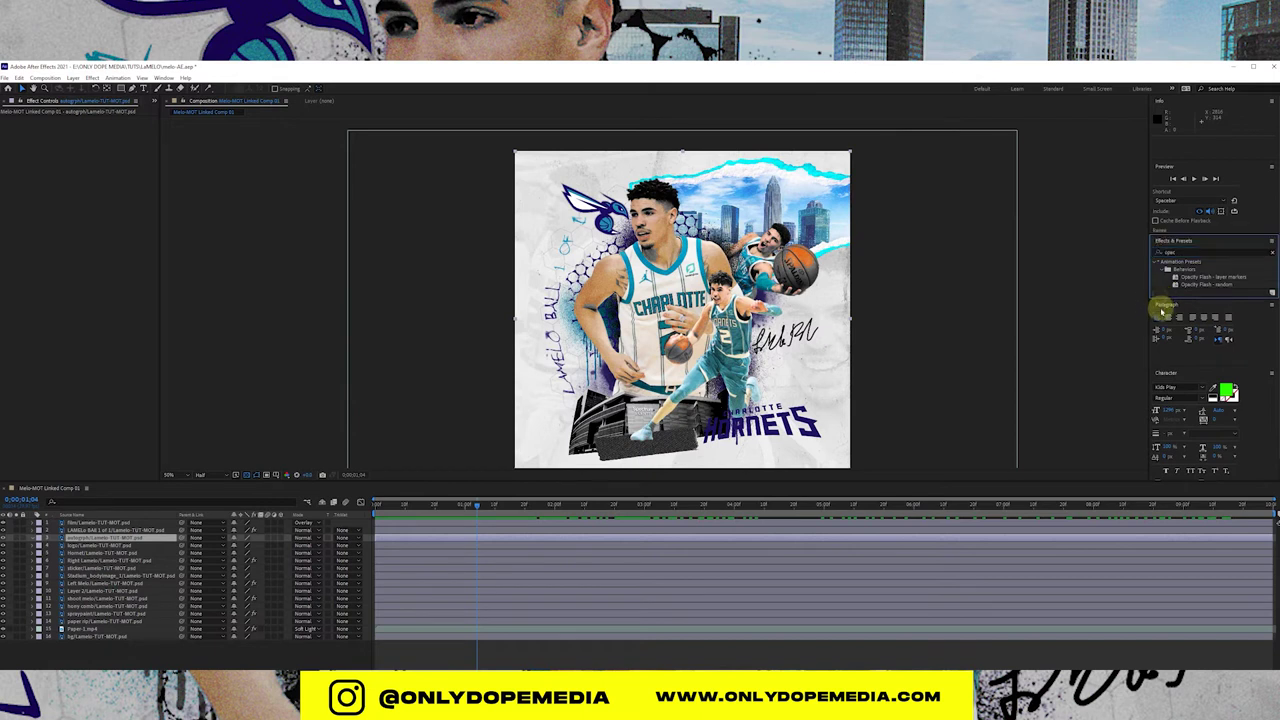
{"action": "left_click", "coordinate": [1273, 308]}
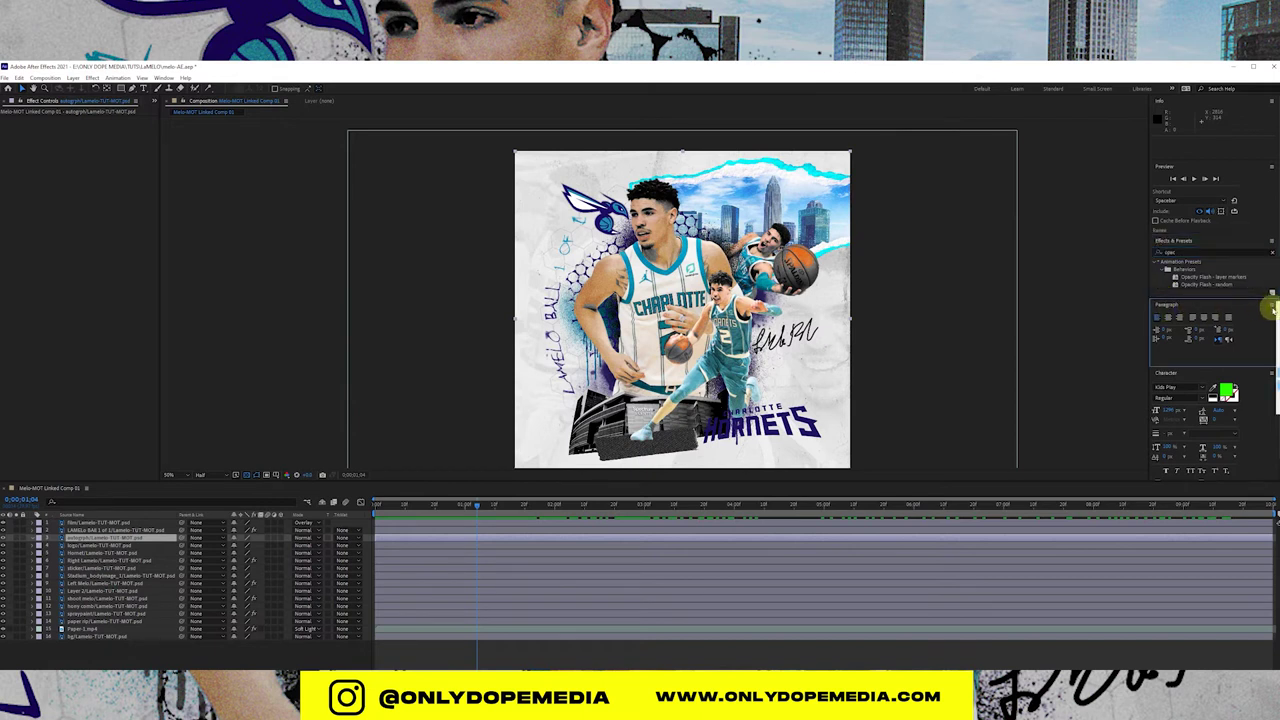
{"action": "key", "text": "ctrl+w"}
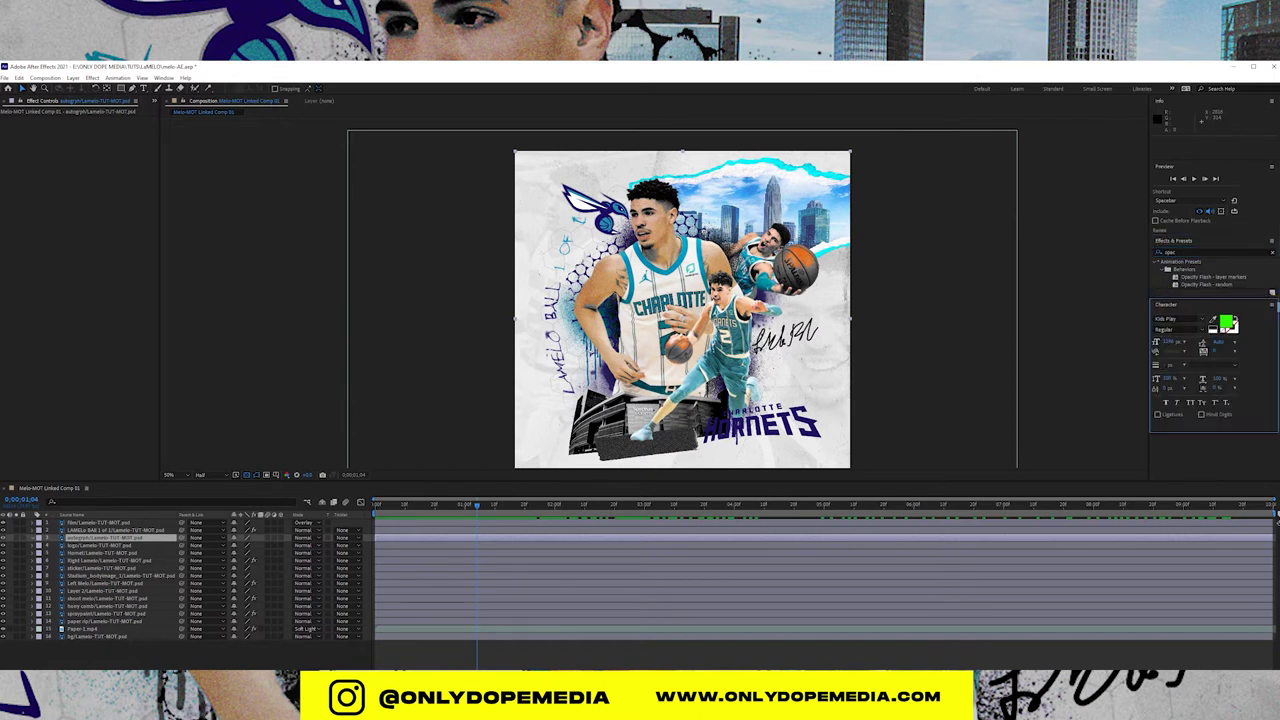
{"action": "left_click", "coordinate": [1243, 286]}
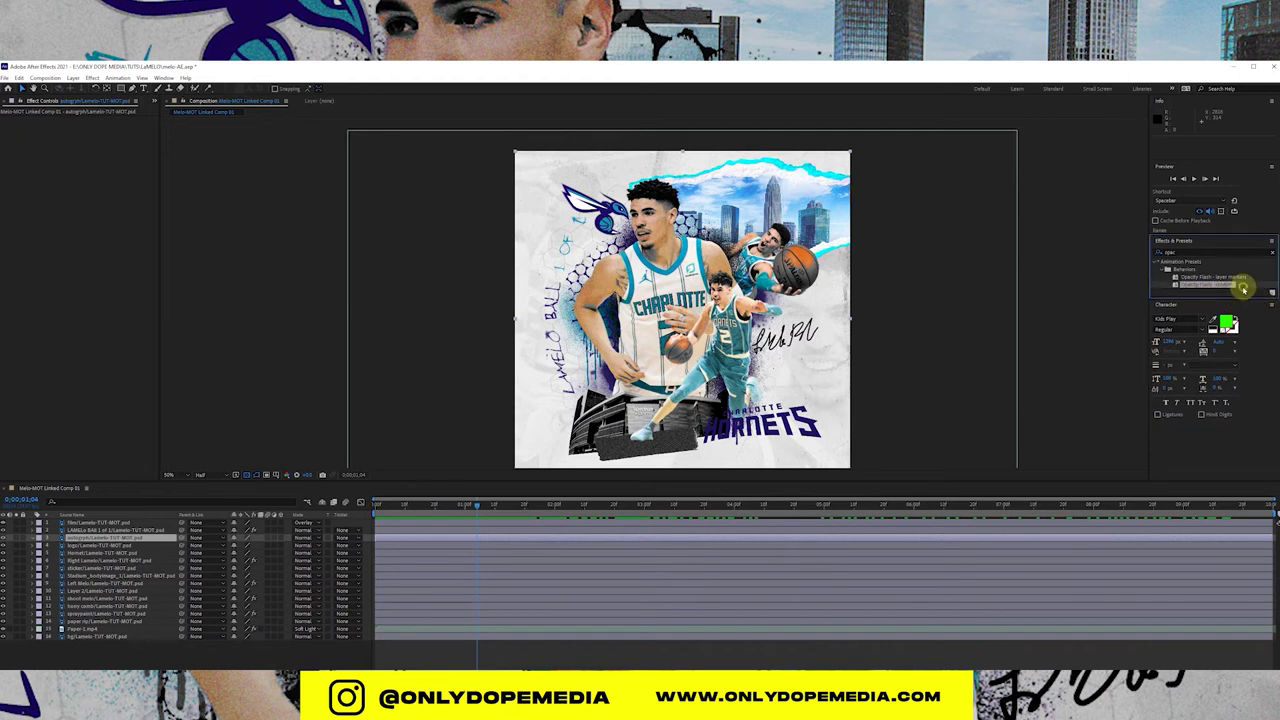
{"action": "left_click", "coordinate": [1273, 243]}
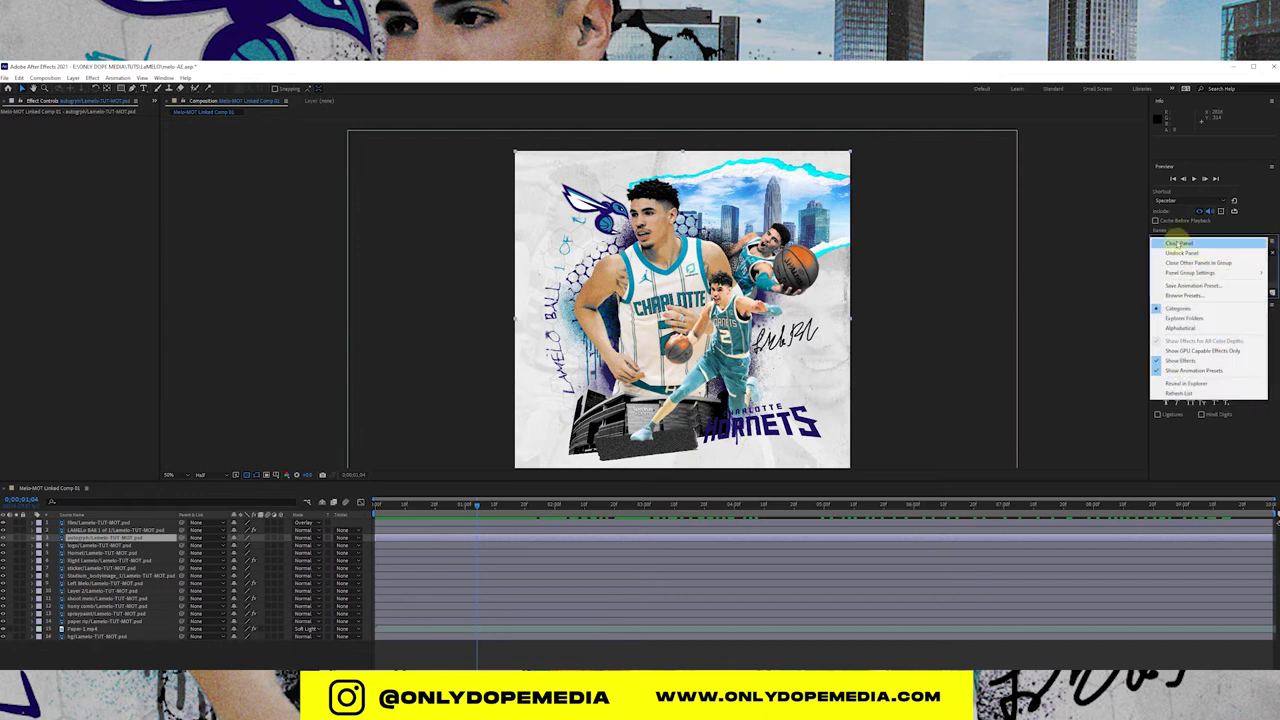
{"action": "left_click", "coordinate": [1268, 237]}
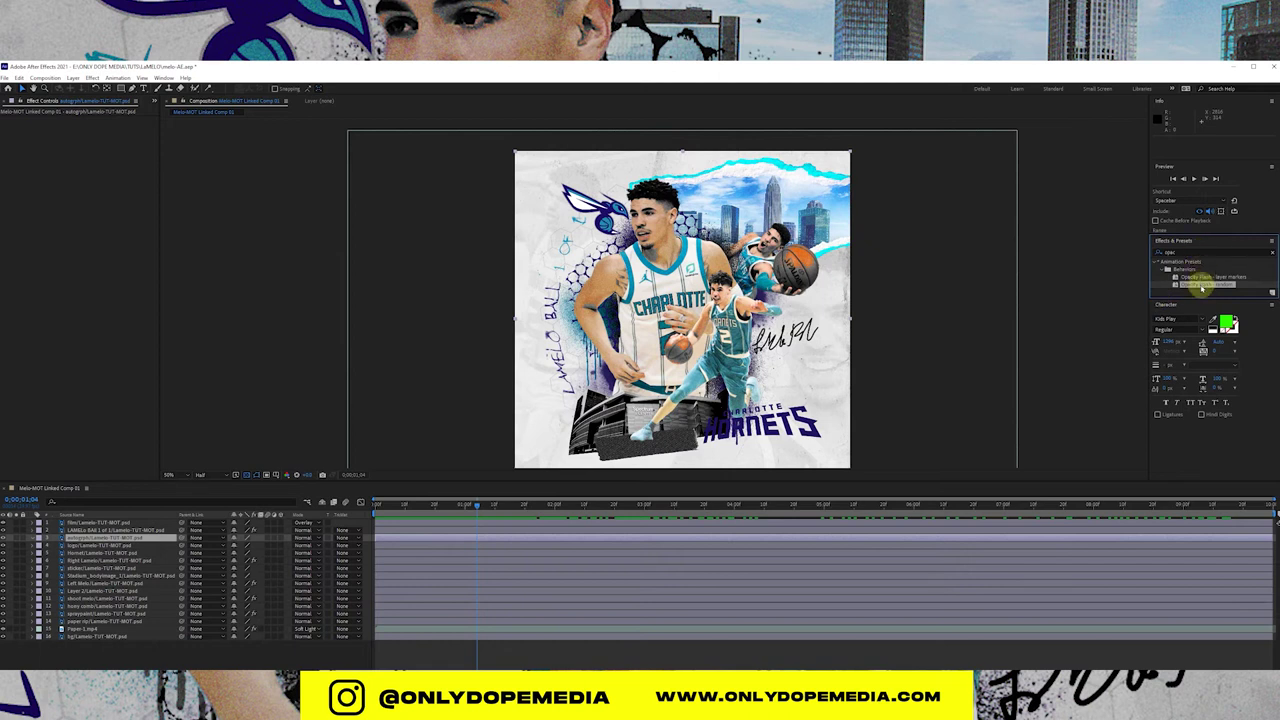
Step: Apply Opacity Flash - random to the Hornet layer instead of autograph and raise its Chance of Flashing
{"action": "left_click_drag", "start_coordinate": [1193, 285], "coordinate": [442, 545]}
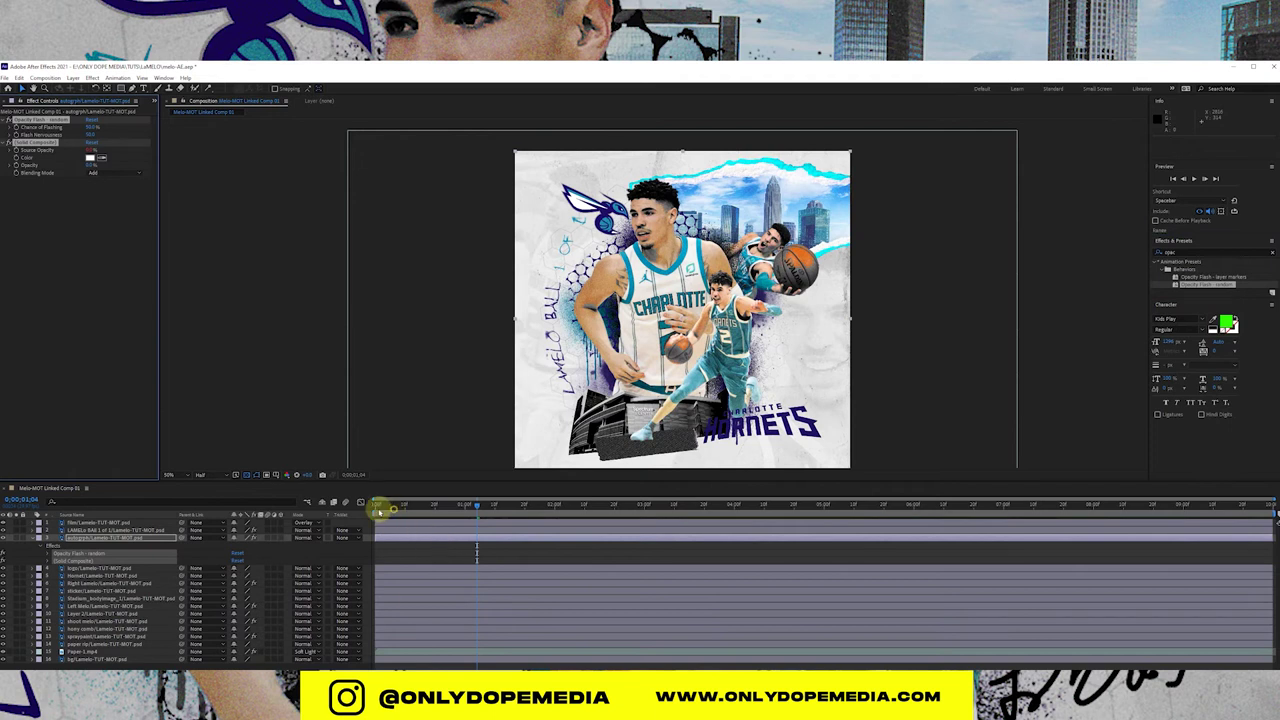
{"action": "key", "text": "ctrl+z"}
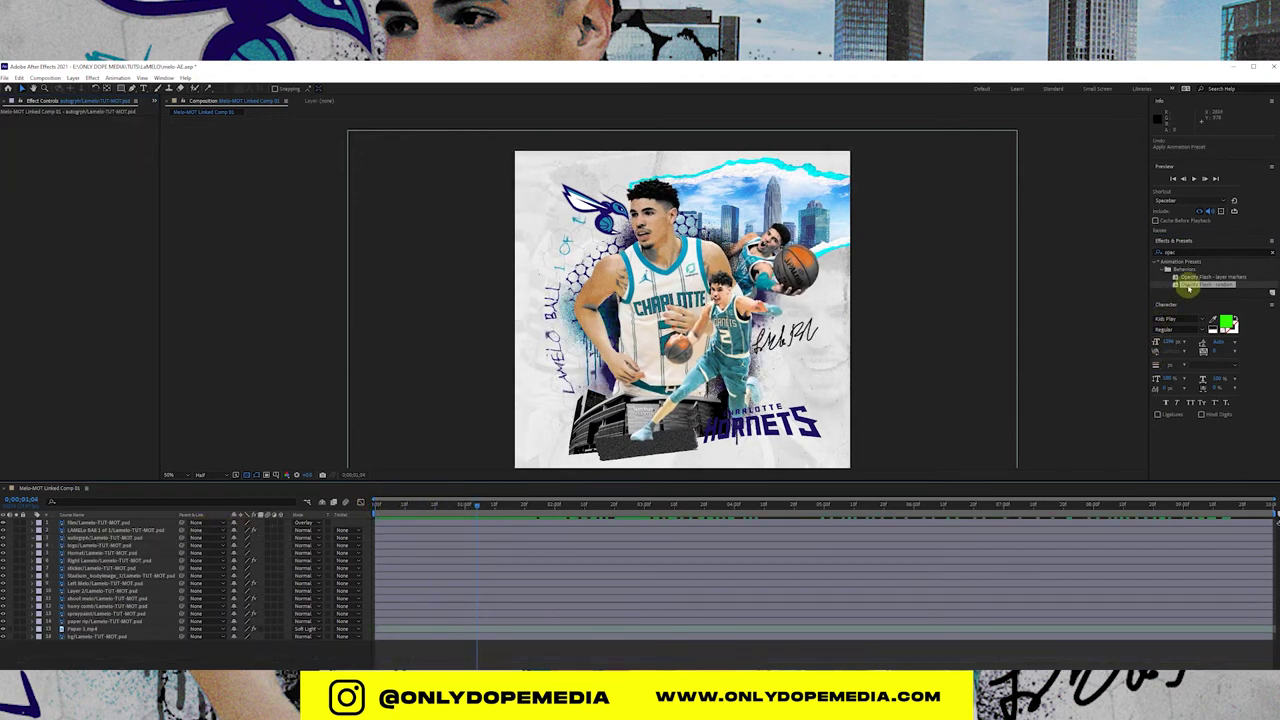
{"action": "left_click_drag", "start_coordinate": [1189, 287], "coordinate": [90, 556]}
{"action": "left_click_drag", "start_coordinate": [385, 508], "coordinate": [510, 506]}
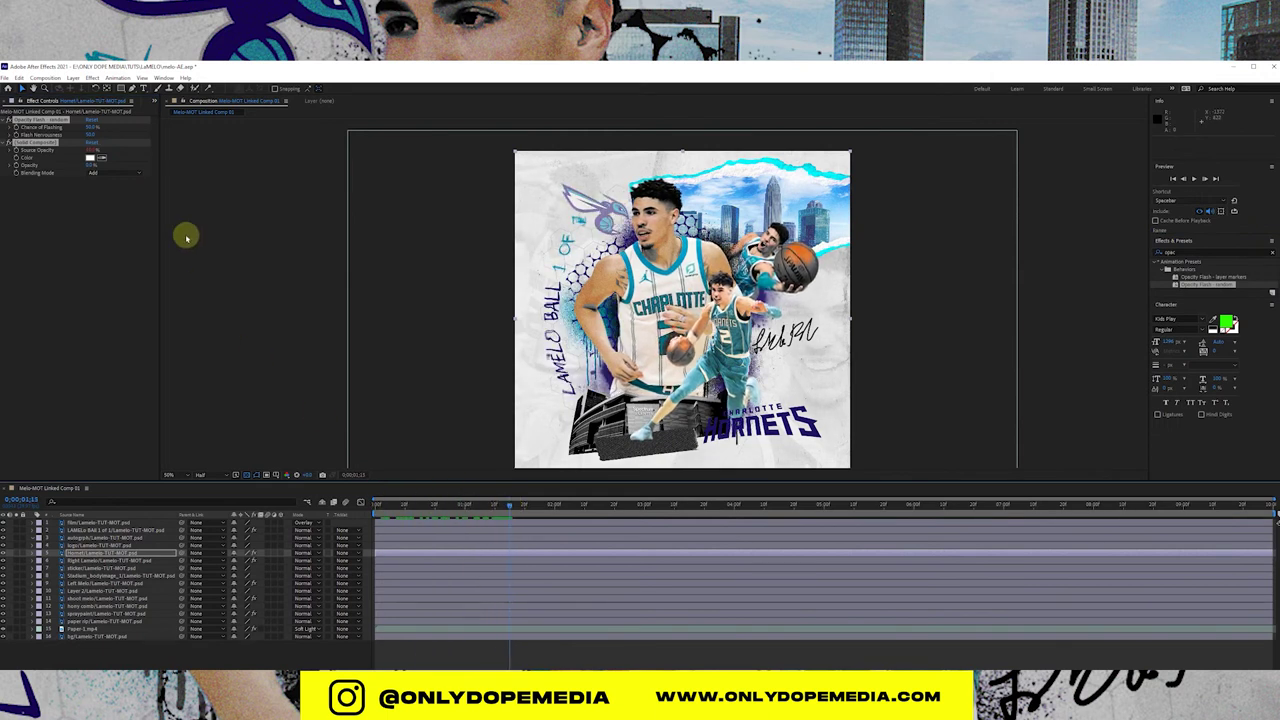
{"action": "left_click", "coordinate": [91, 127]}
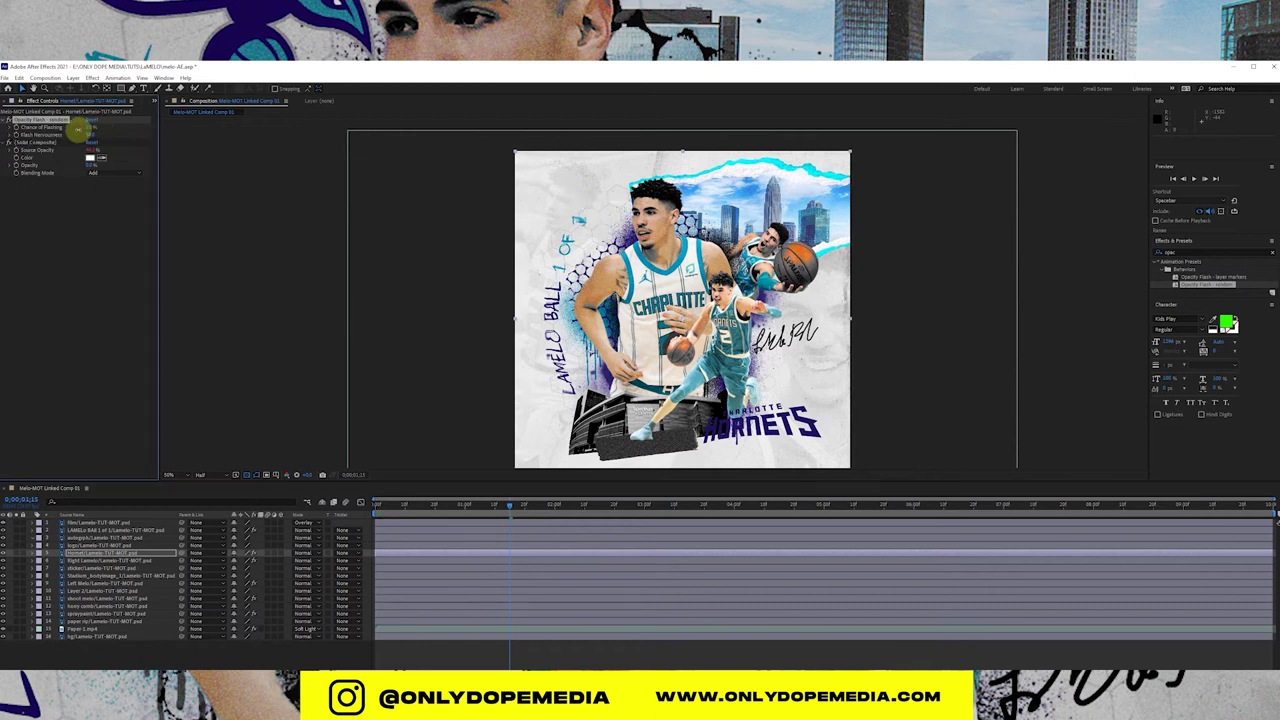
{"action": "left_click_drag", "start_coordinate": [77, 130], "coordinate": [145, 125]}
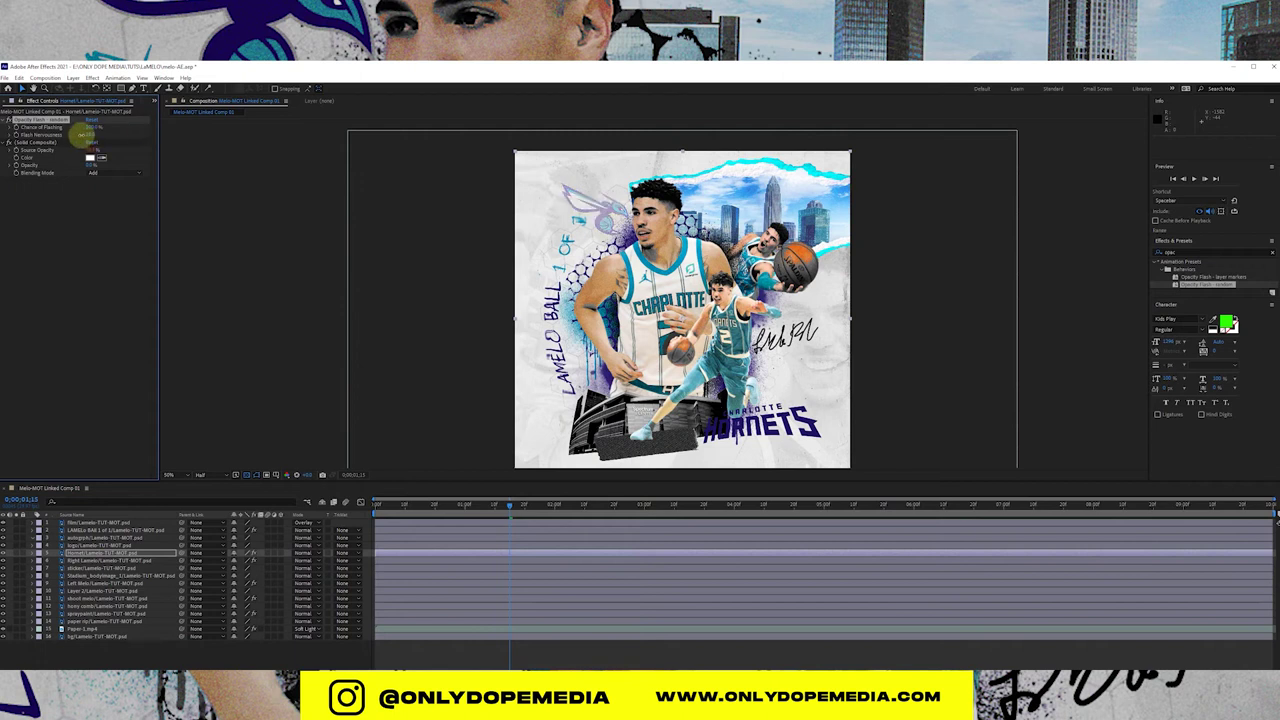
{"action": "left_click", "coordinate": [388, 506]}
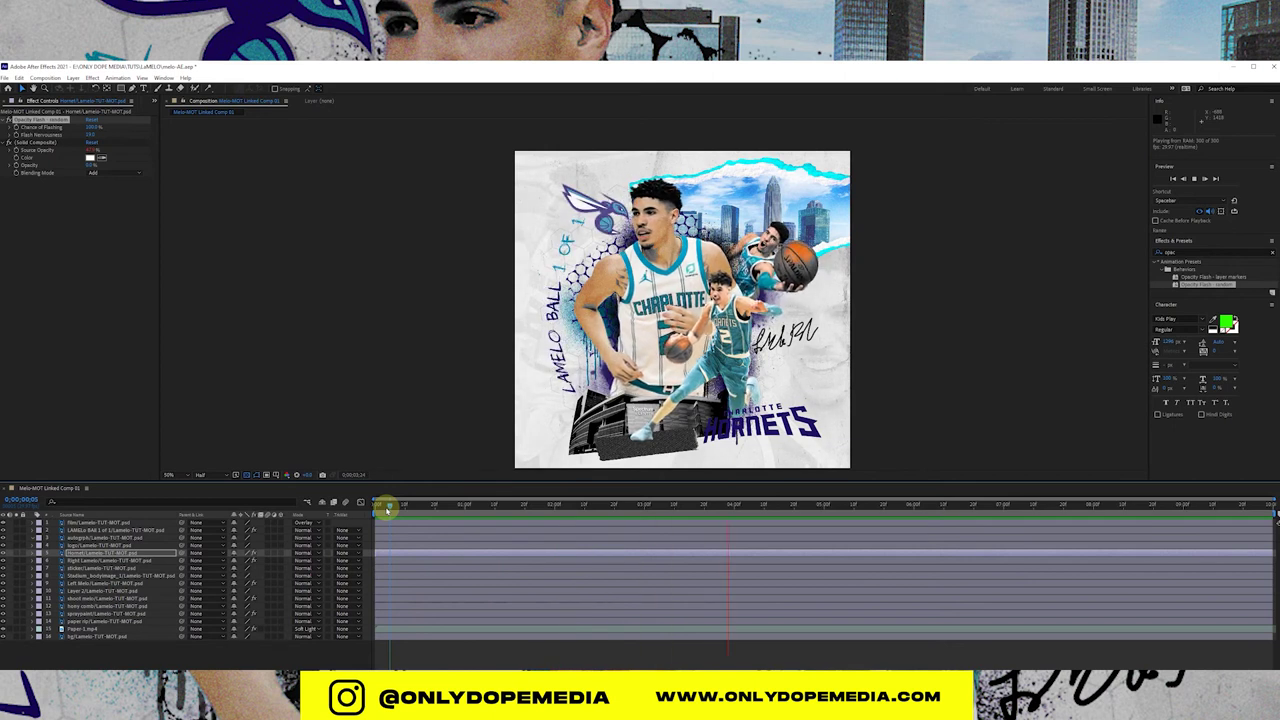
Step: Search 'page' and drag CC Page Turn onto the selected paper rip layer
{"action": "key", "text": "space"}
{"action": "left_click", "coordinate": [85, 621]}
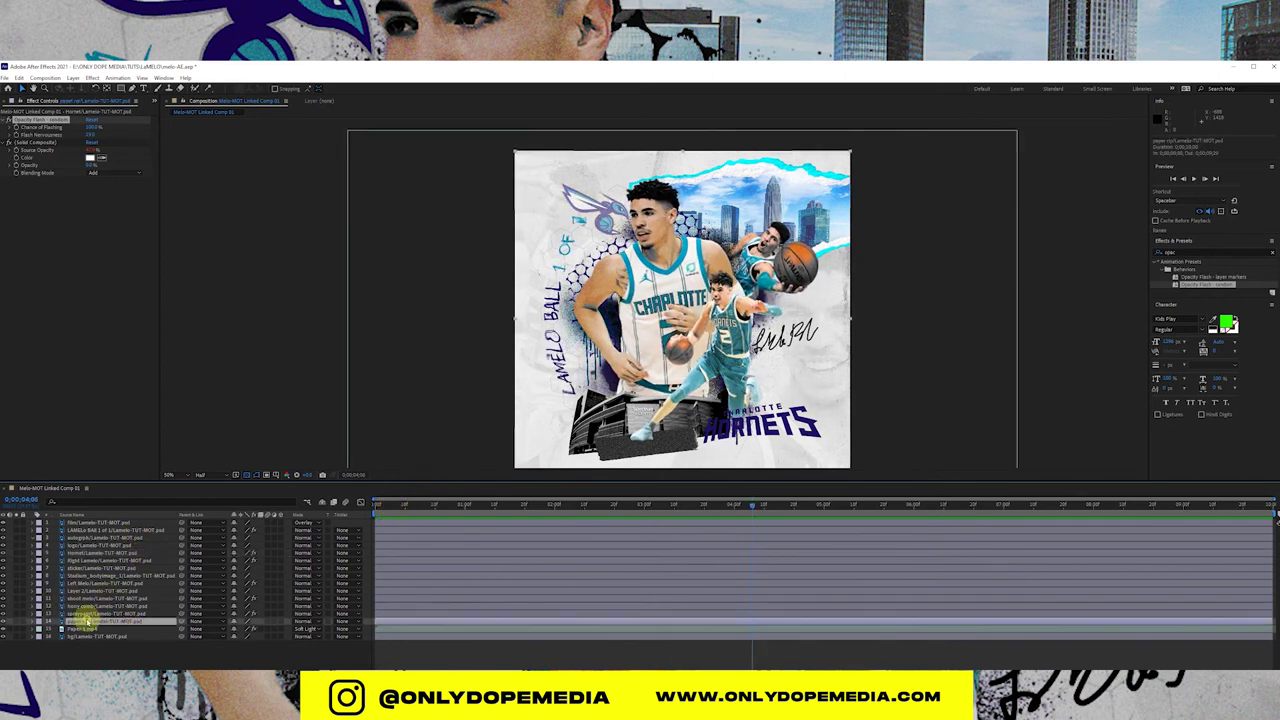
{"action": "left_click_drag", "start_coordinate": [428, 506], "coordinate": [358, 515]}
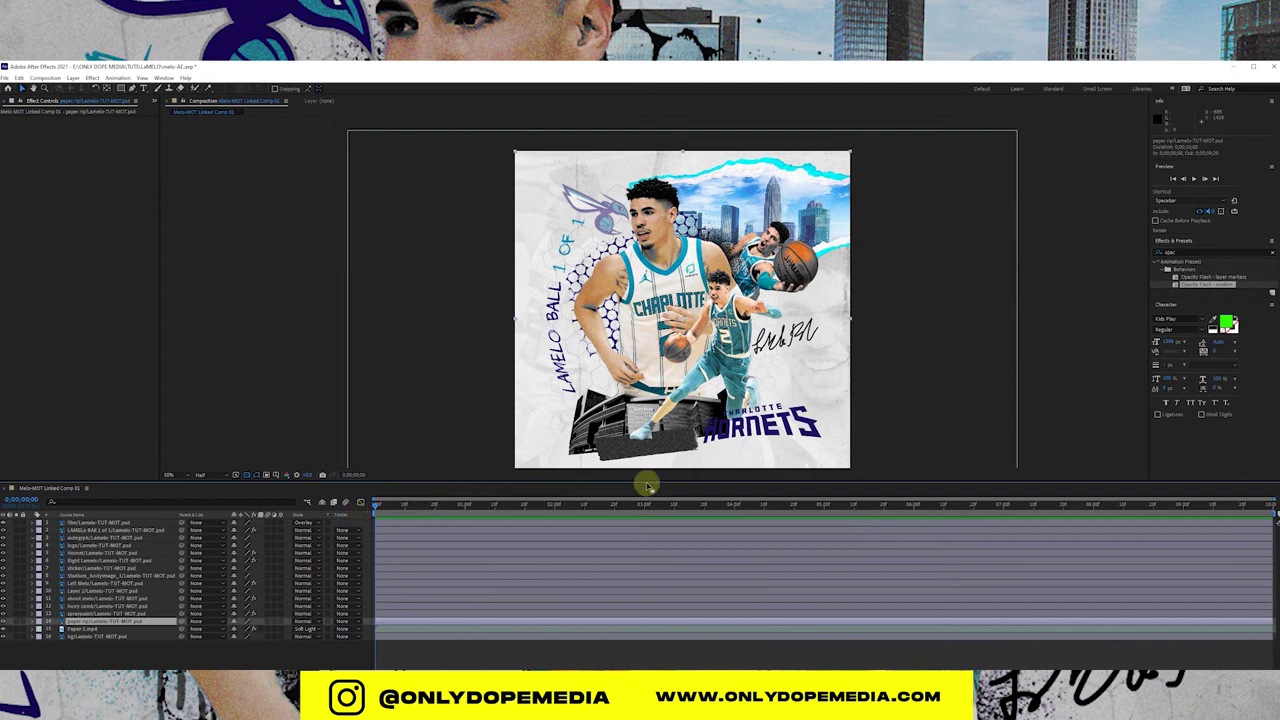
{"action": "left_click", "coordinate": [1193, 253]}
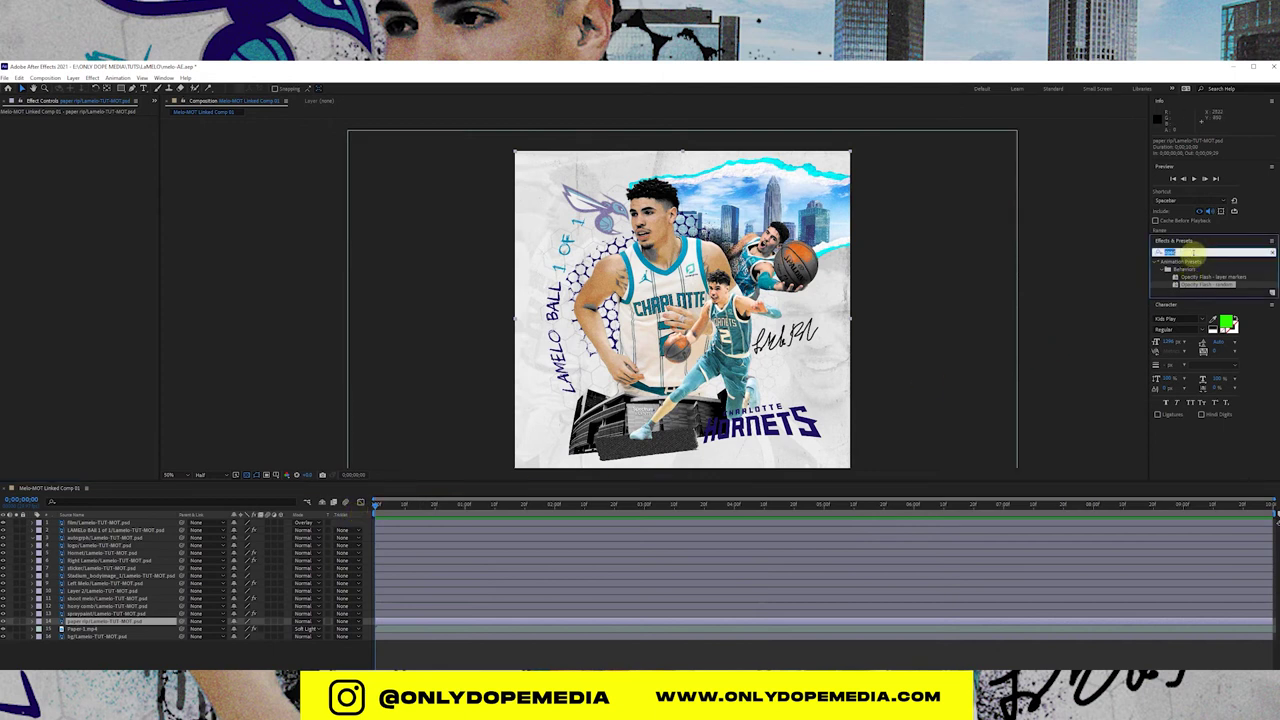
{"action": "type", "text": "page turn"}
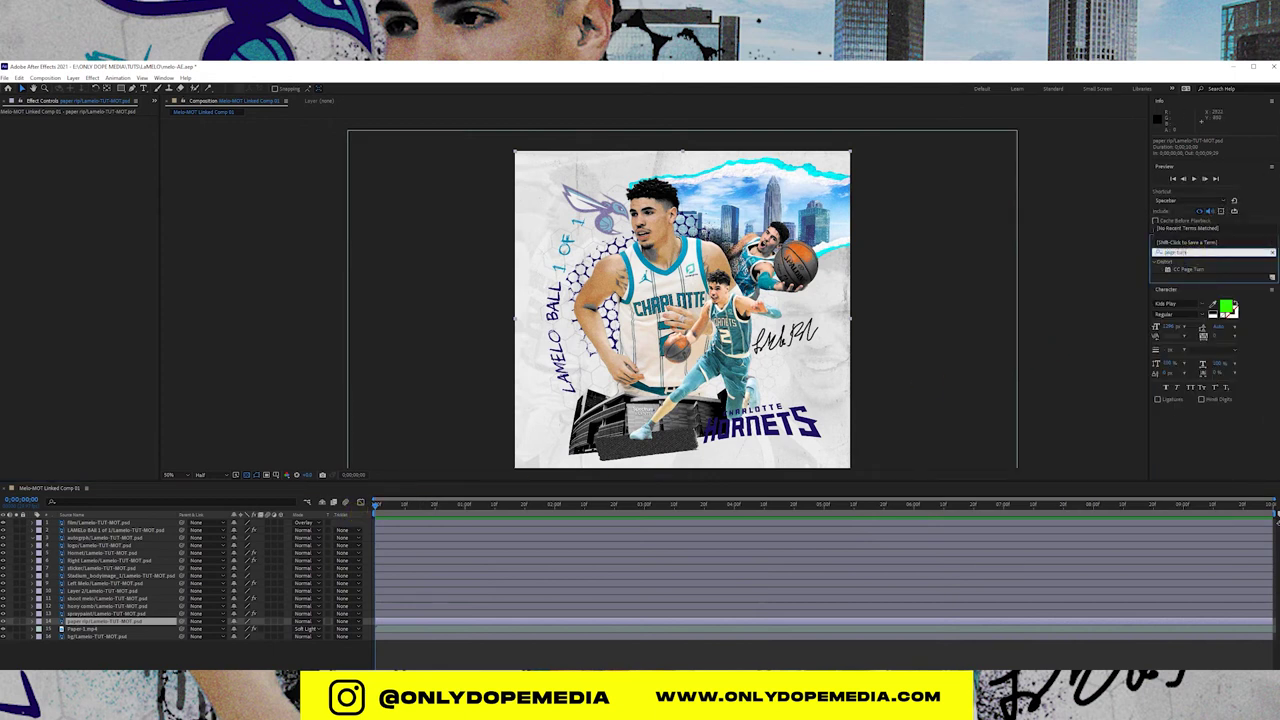
{"action": "left_click_drag", "start_coordinate": [1200, 276], "coordinate": [117, 623]}
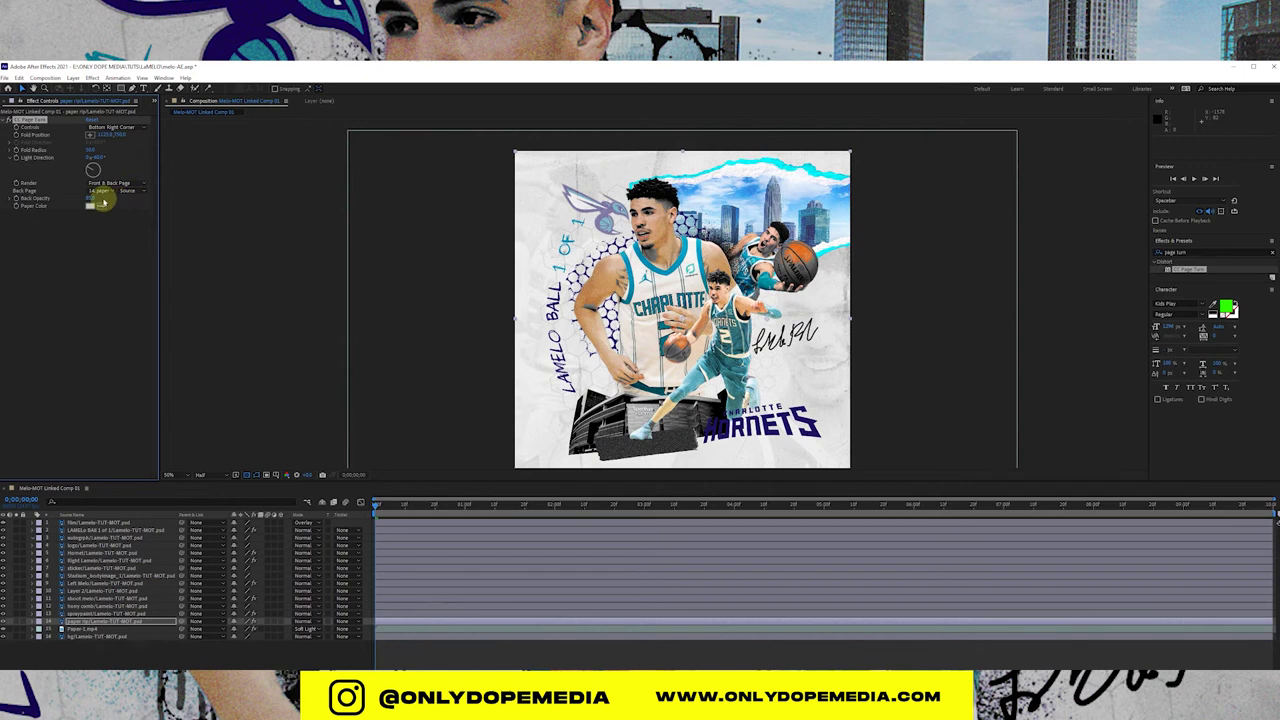
Step: Keep paper rip as the back page, adjust Light Direction and Fold Radius, and choose the top-left corner
{"action": "left_click", "coordinate": [103, 190]}
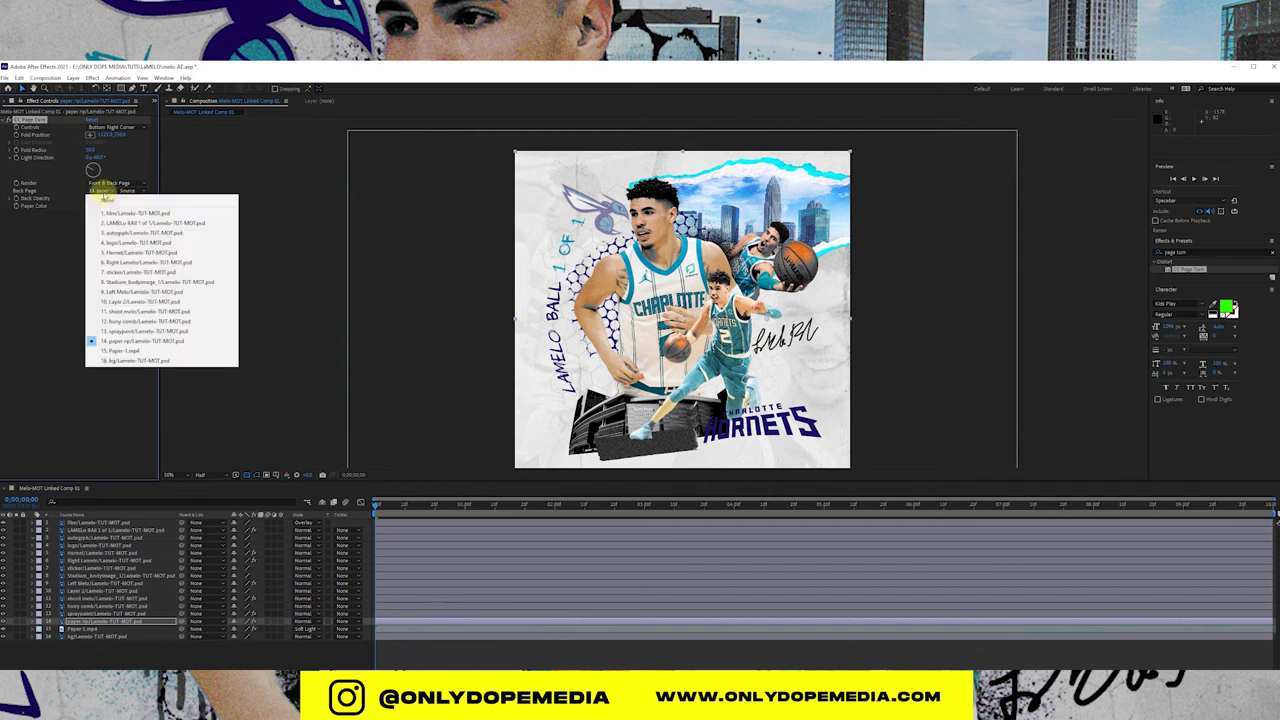
{"action": "left_click", "coordinate": [62, 224]}
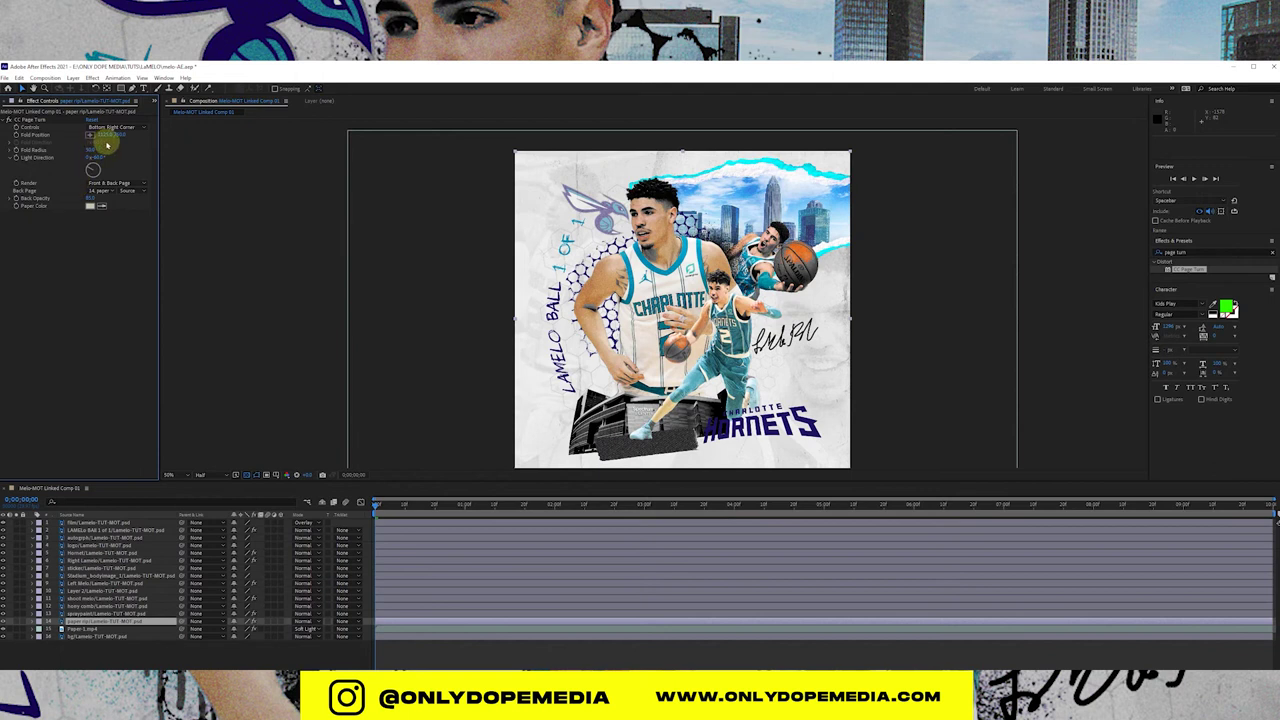
{"action": "left_click", "coordinate": [105, 135]}
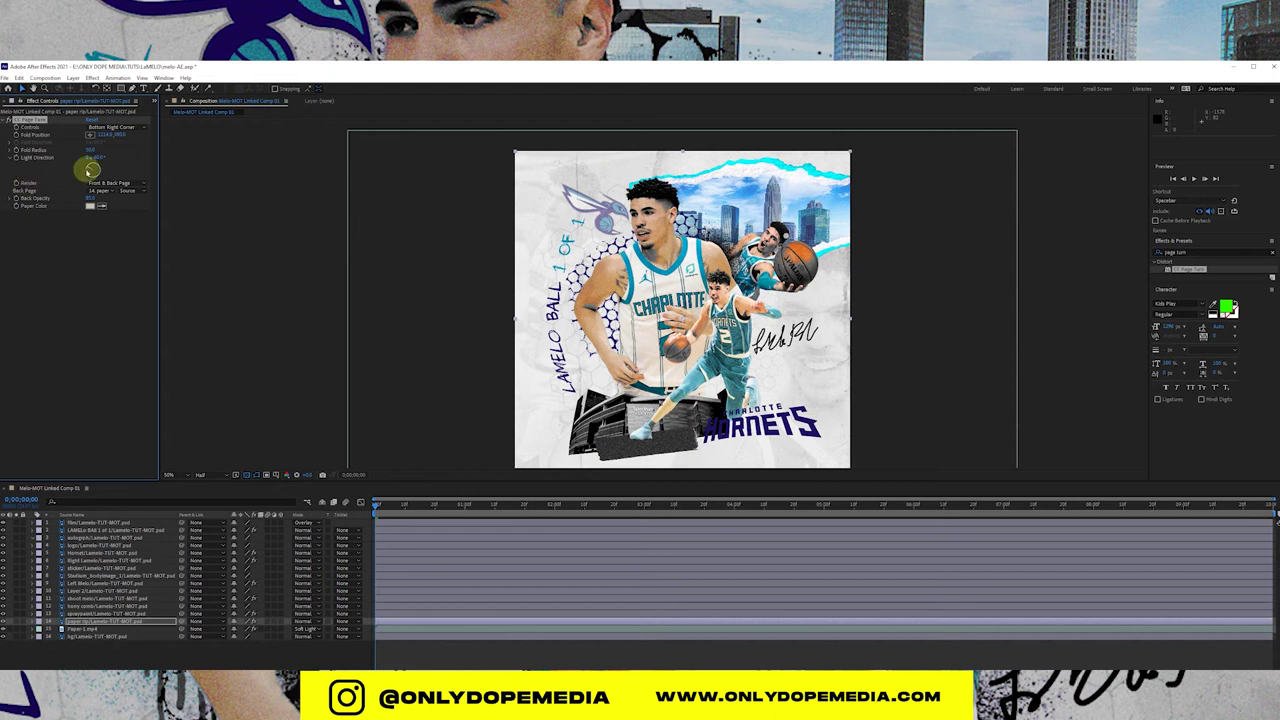
{"action": "left_click_drag", "start_coordinate": [110, 163], "coordinate": [152, 163]}
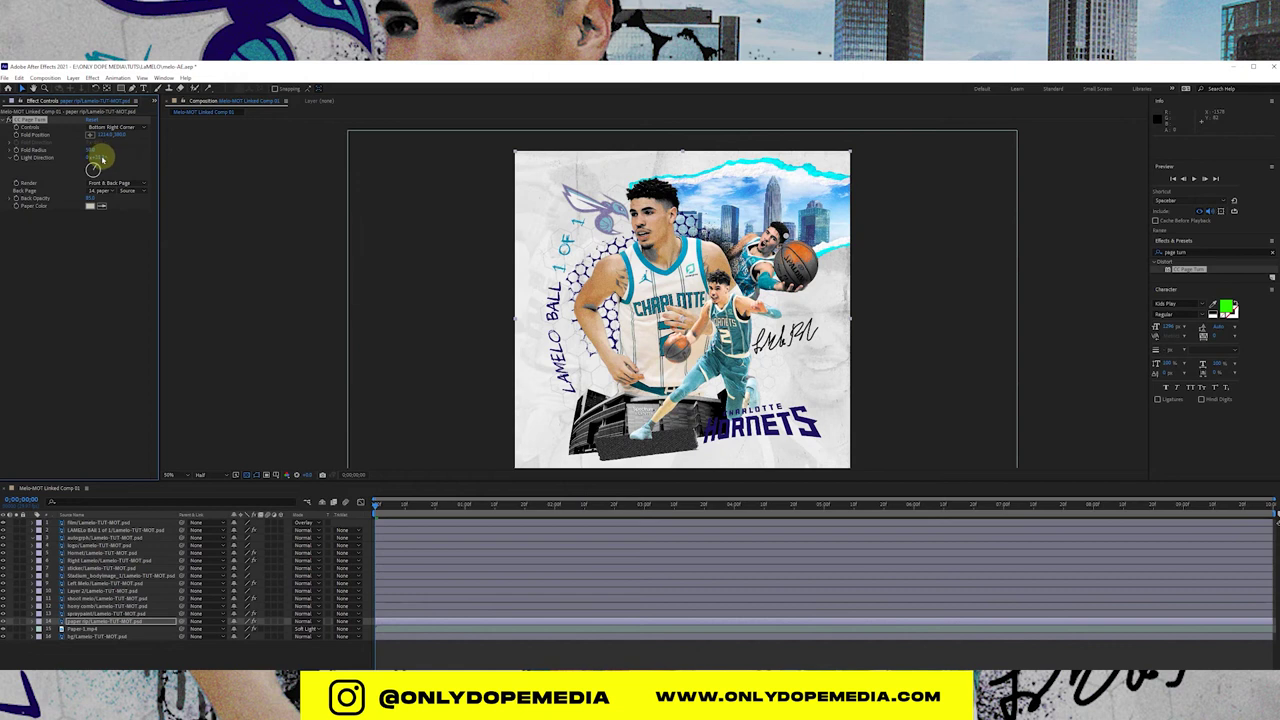
{"action": "left_click_drag", "start_coordinate": [91, 152], "coordinate": [134, 152]}
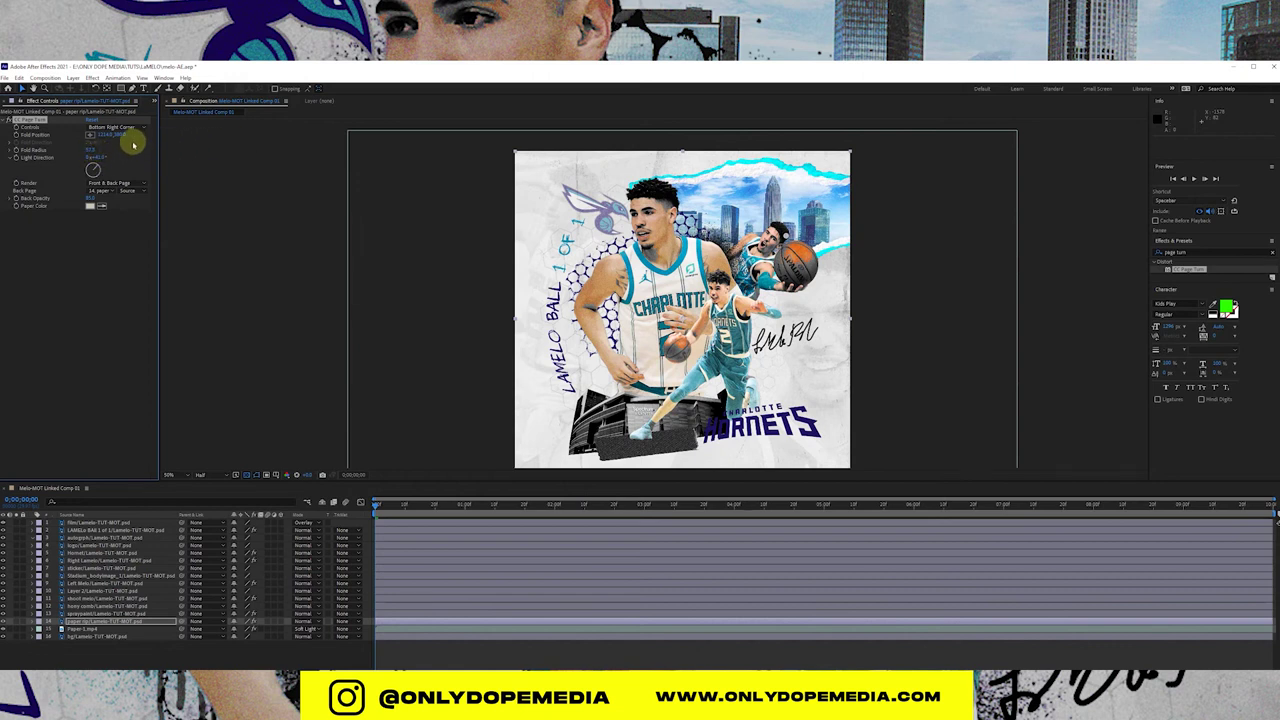
{"action": "left_click", "coordinate": [128, 127]}
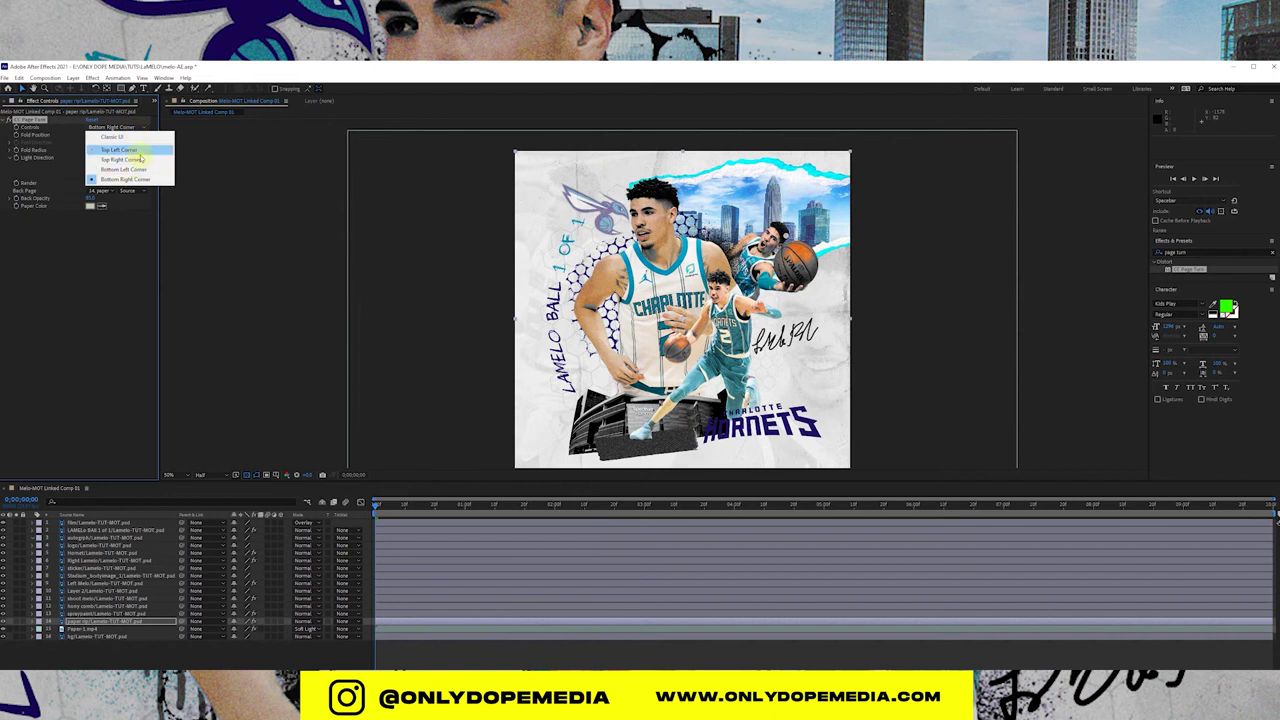
{"action": "left_click", "coordinate": [141, 156]}
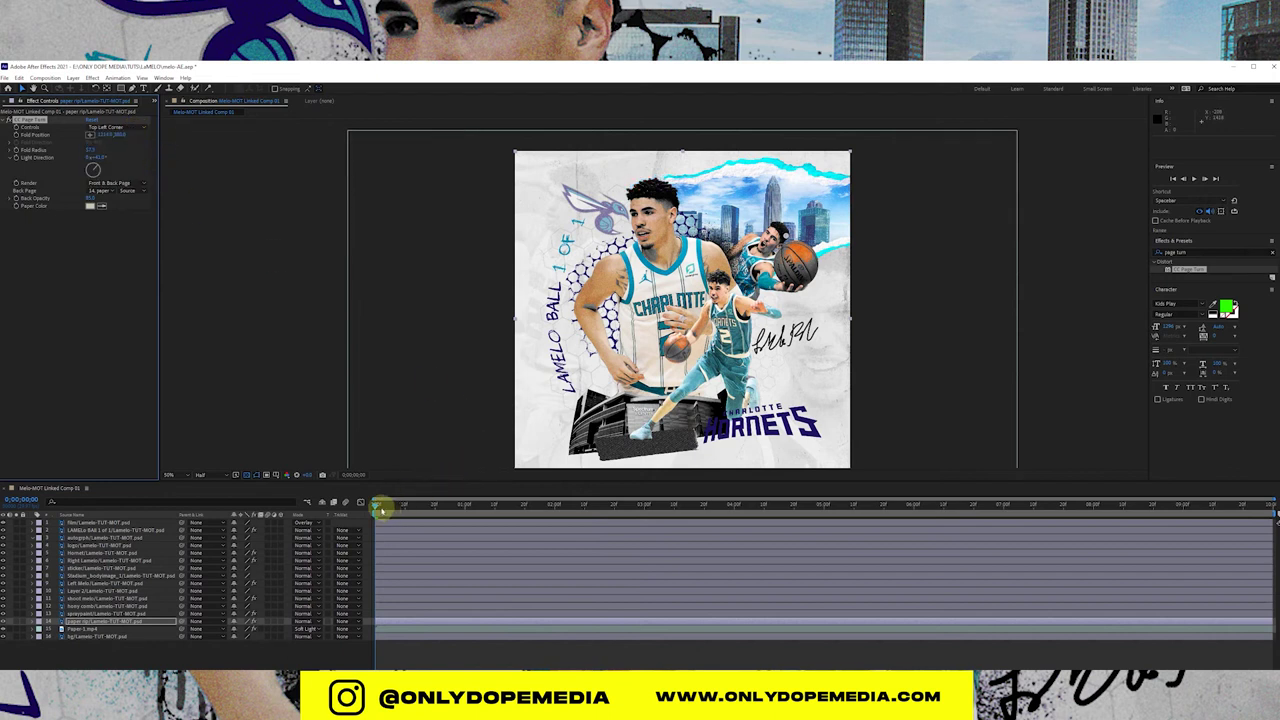
Step: Preview the page turn's progression and reconfirm paper rip as the back page
{"action": "mouse_move", "coordinate": [380, 505]}
{"action": "left_mouse_down"}
{"action": "mouse_move", "coordinate": [550, 503]}
{"action": "mouse_move", "coordinate": [367, 515]}
{"action": "left_mouse_up"}
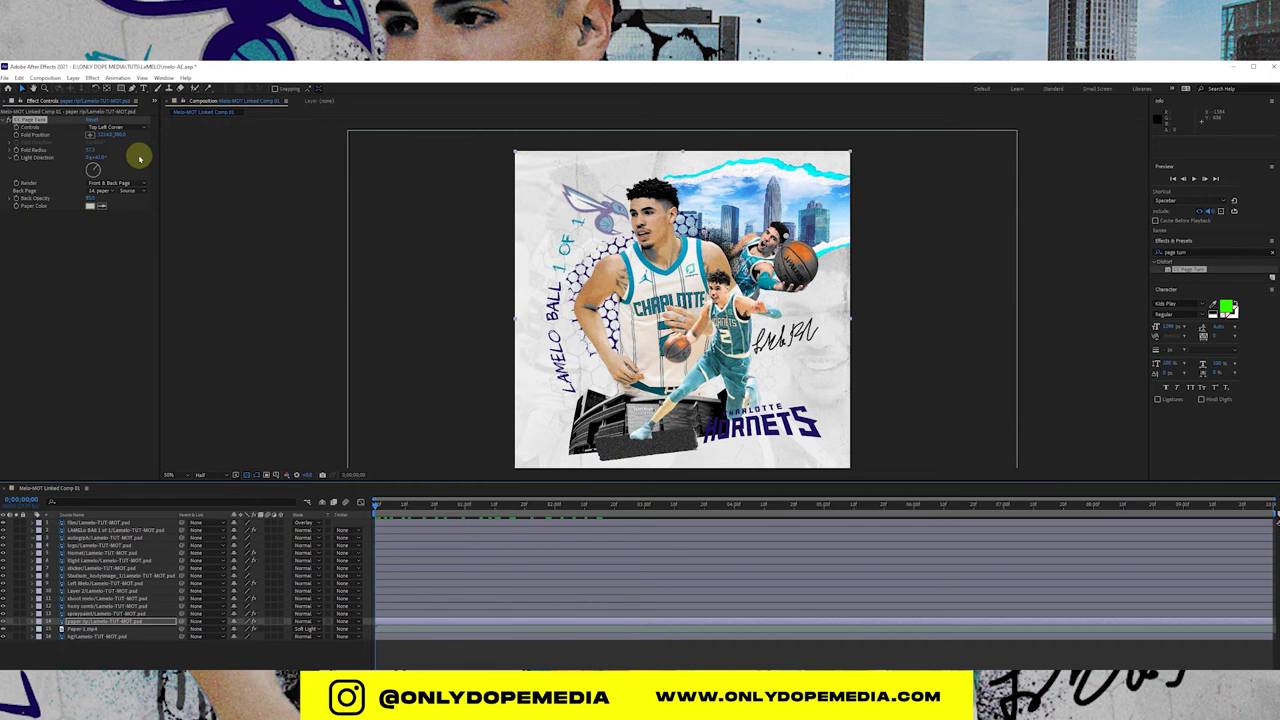
{"action": "left_click", "coordinate": [10, 198]}
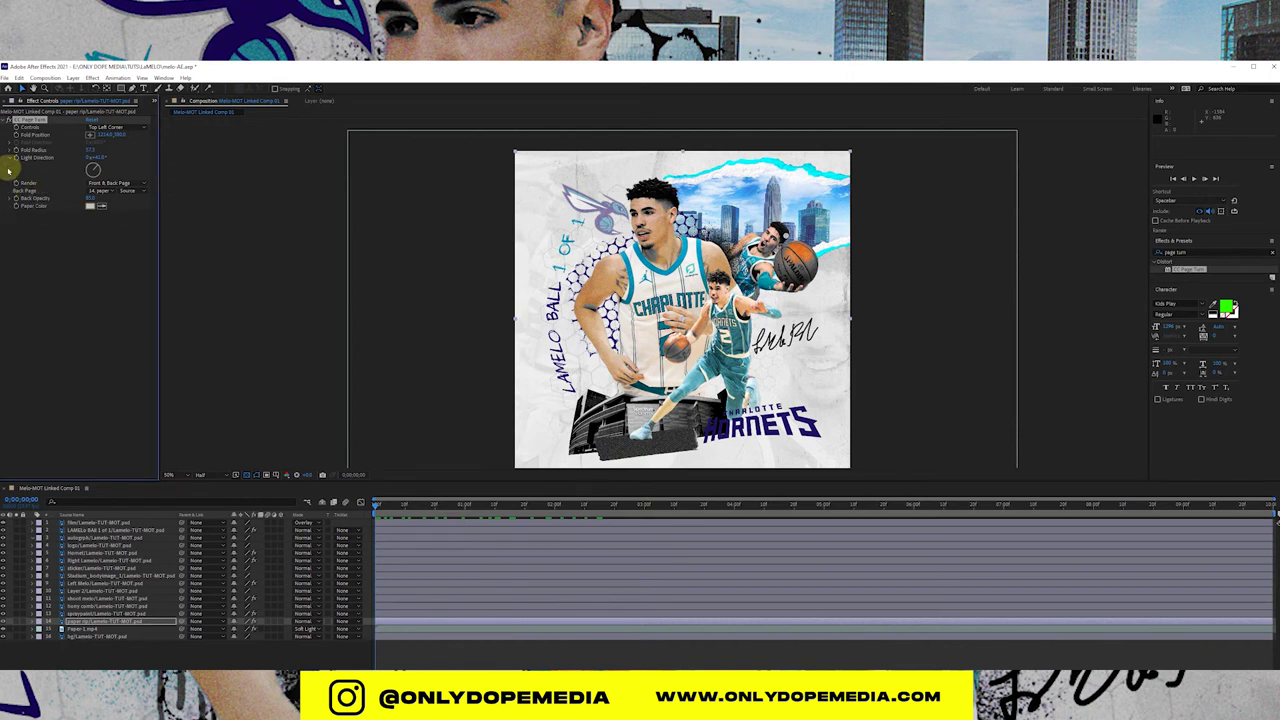
{"action": "left_click", "coordinate": [10, 158]}
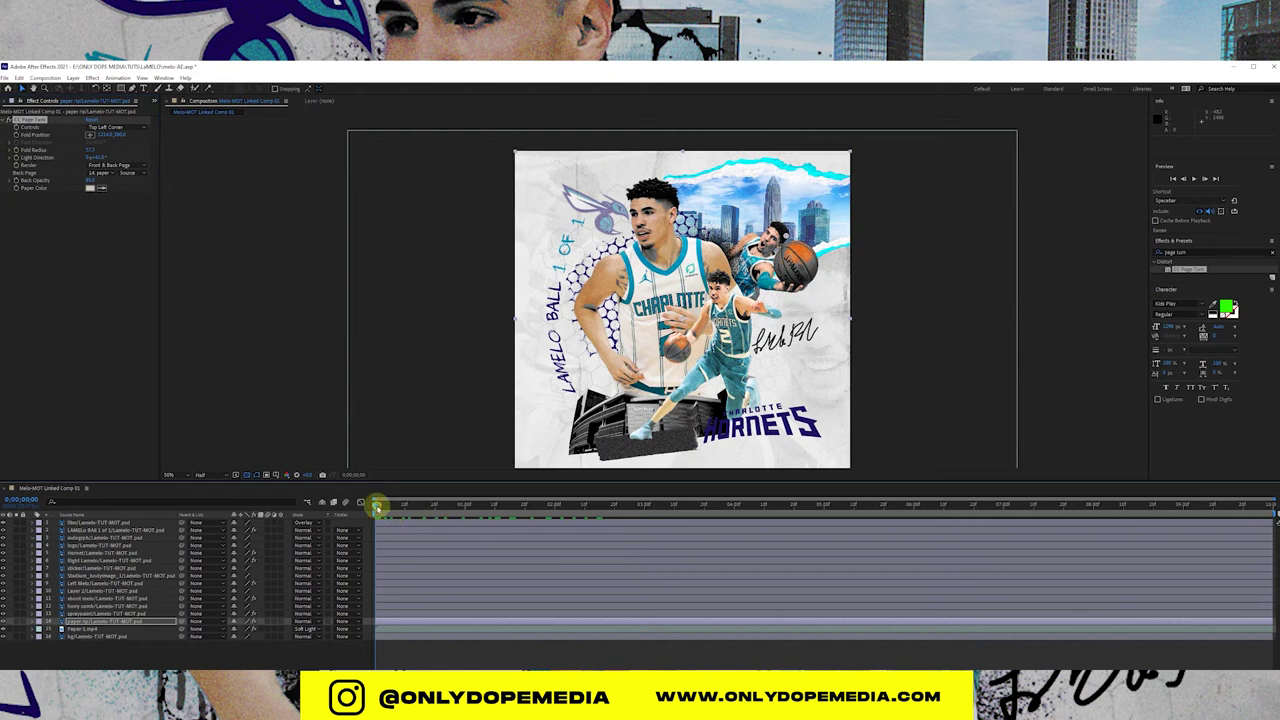
{"action": "left_click_drag", "start_coordinate": [374, 506], "coordinate": [489, 506]}
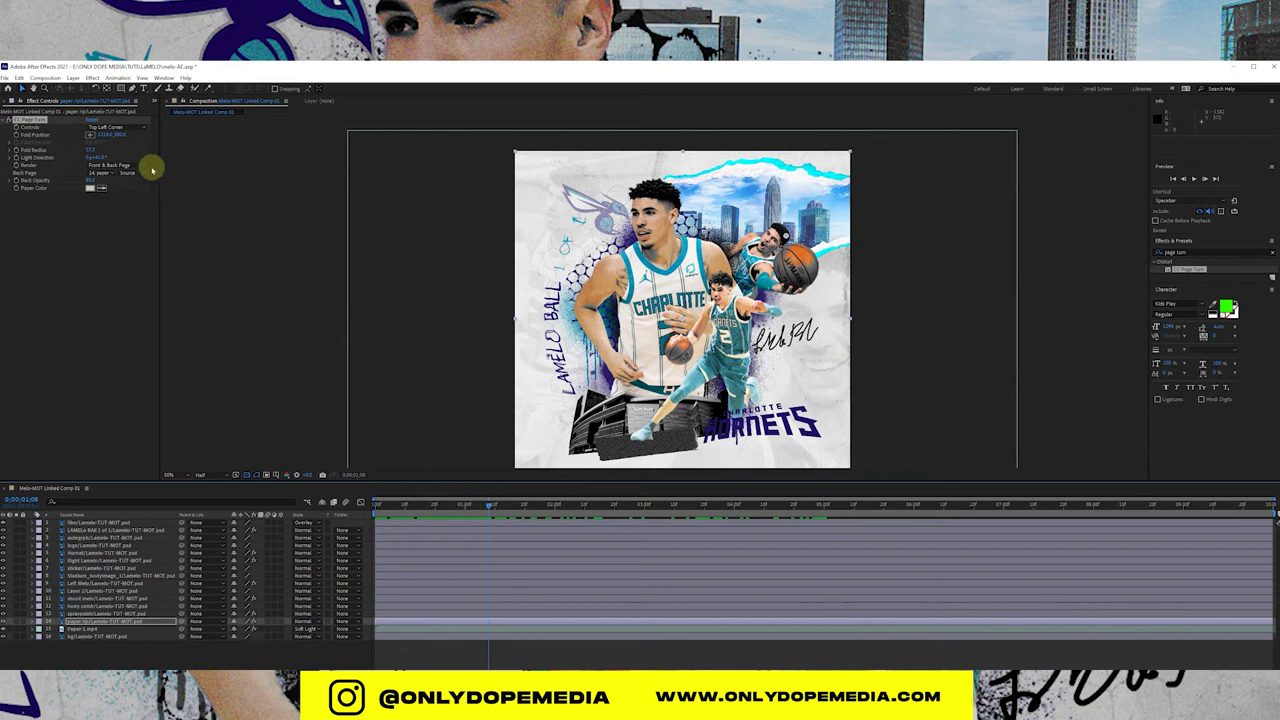
{"action": "left_click", "coordinate": [143, 173]}
{"action": "left_click", "coordinate": [106, 229]}
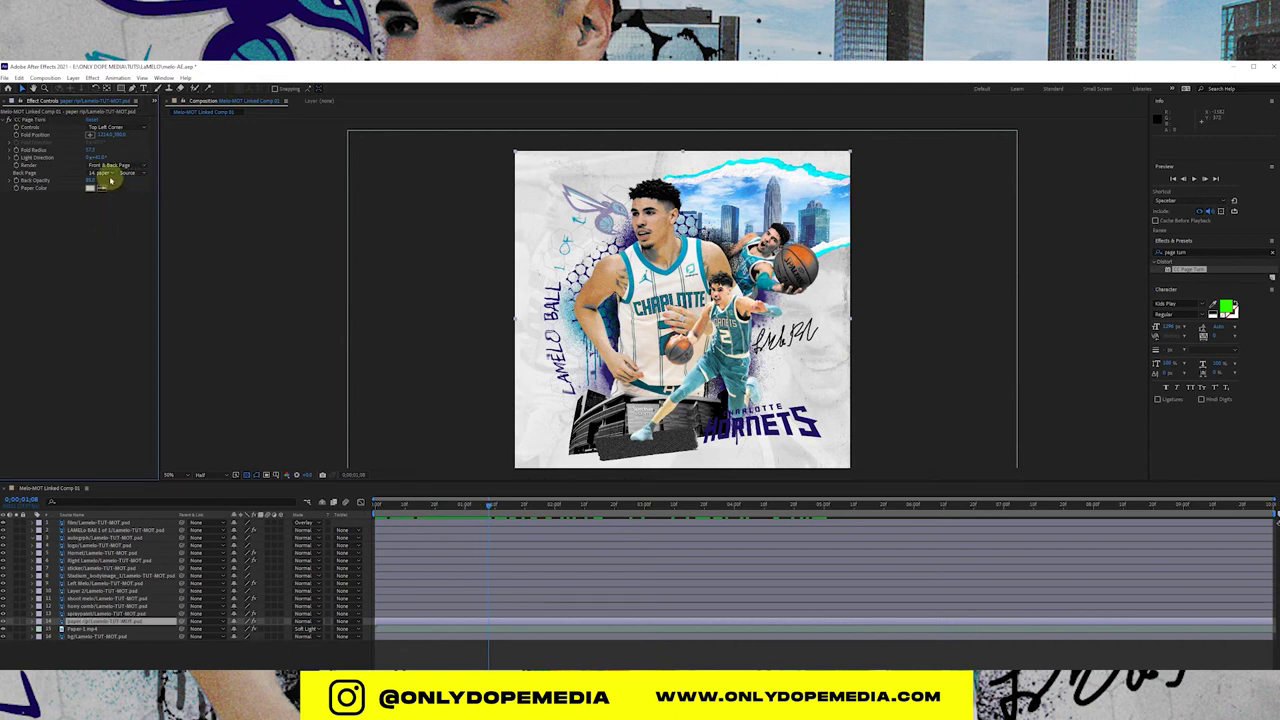
{"action": "left_click", "coordinate": [106, 172]}
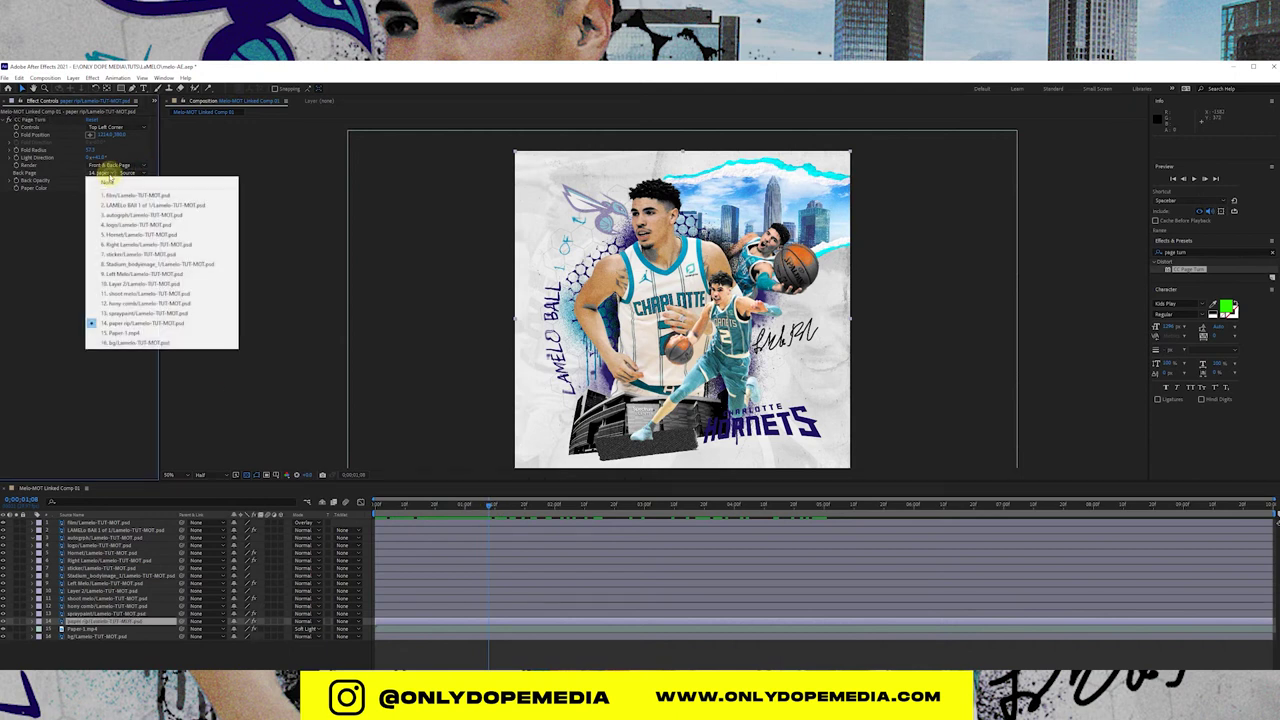
{"action": "left_click", "coordinate": [54, 229]}
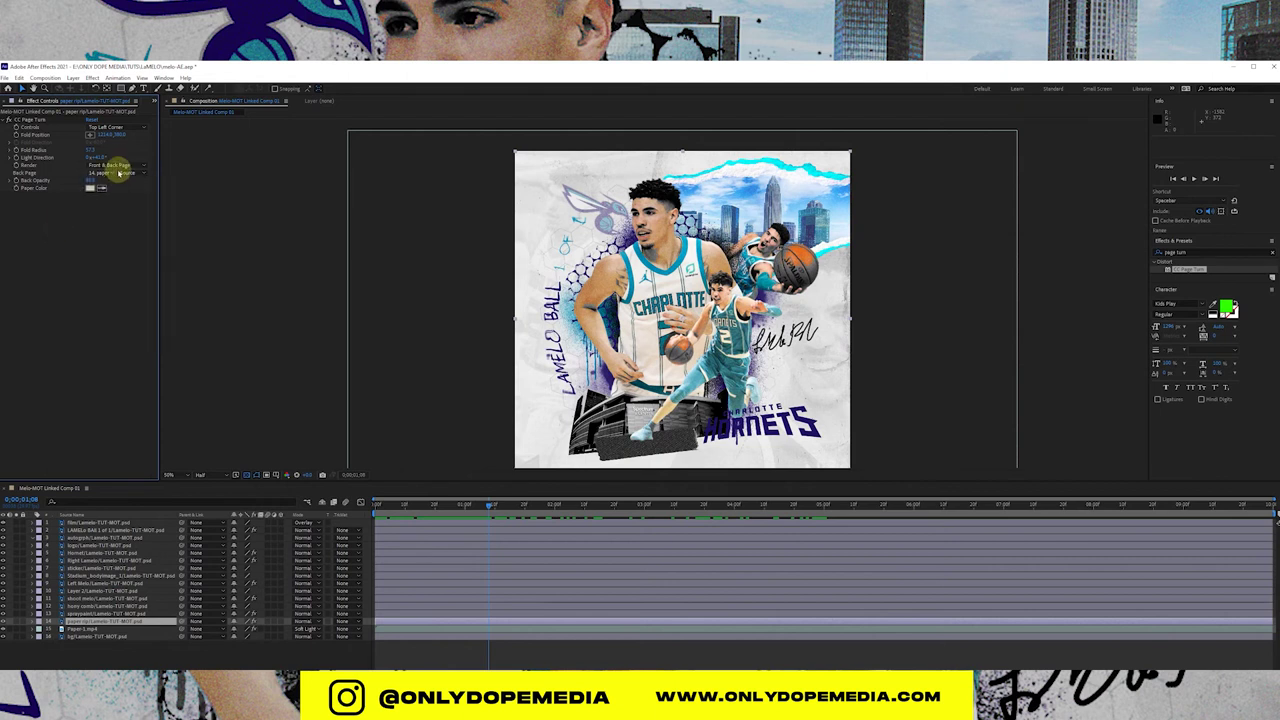
Step: Try Front Page only rendering, move the Fold Position, then set Render to Front & Back Page
{"action": "left_click", "coordinate": [117, 165]}
{"action": "left_click", "coordinate": [113, 194]}
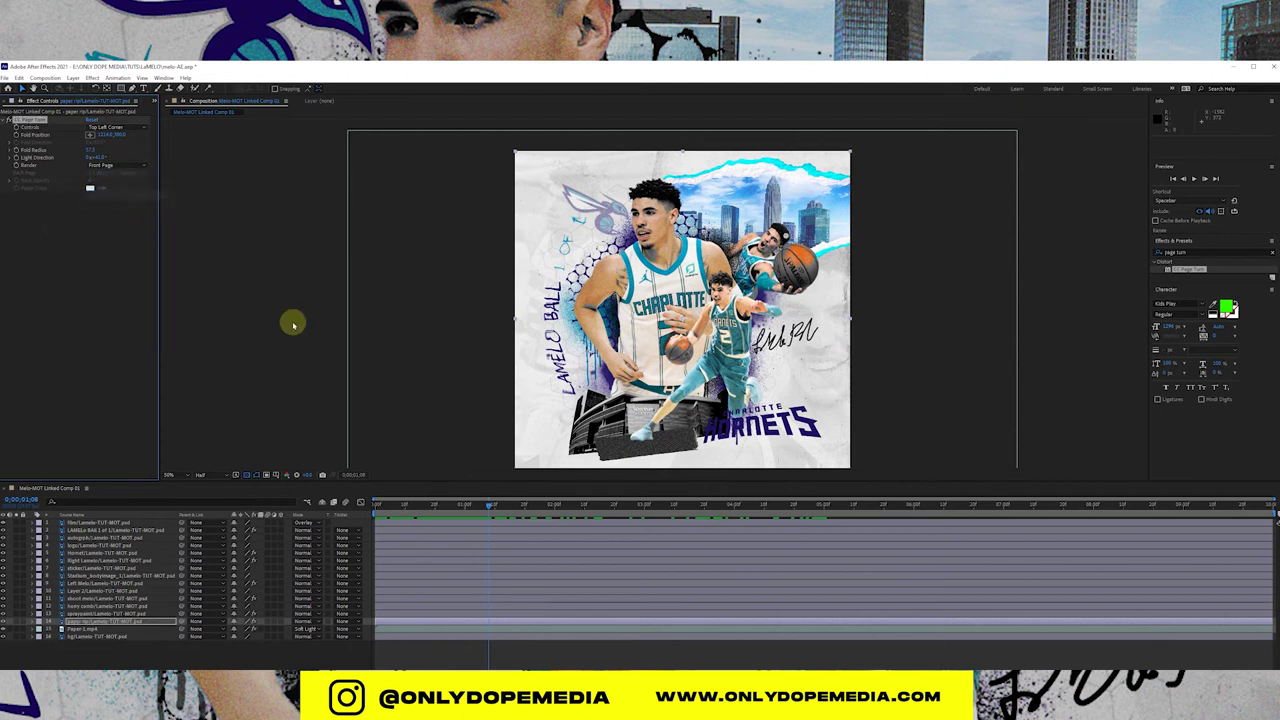
{"action": "left_click_drag", "start_coordinate": [375, 505], "coordinate": [416, 500]}
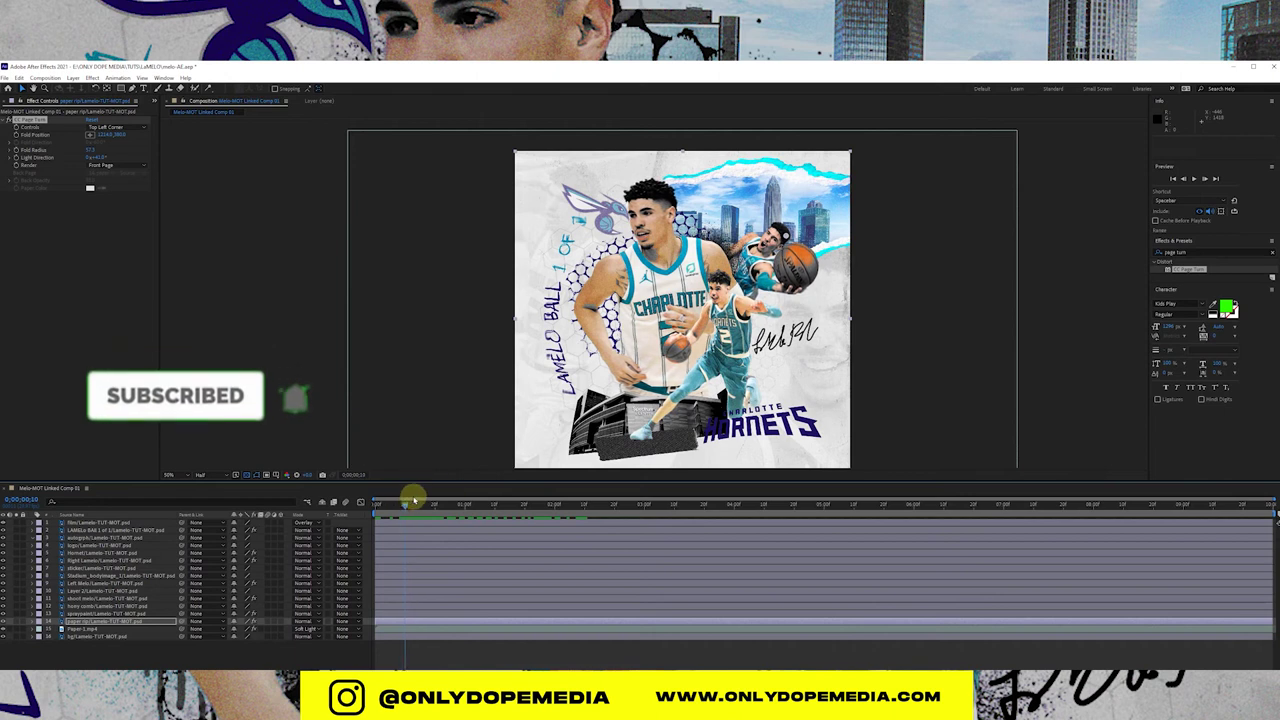
{"action": "left_click_drag", "start_coordinate": [113, 137], "coordinate": [383, 143]}
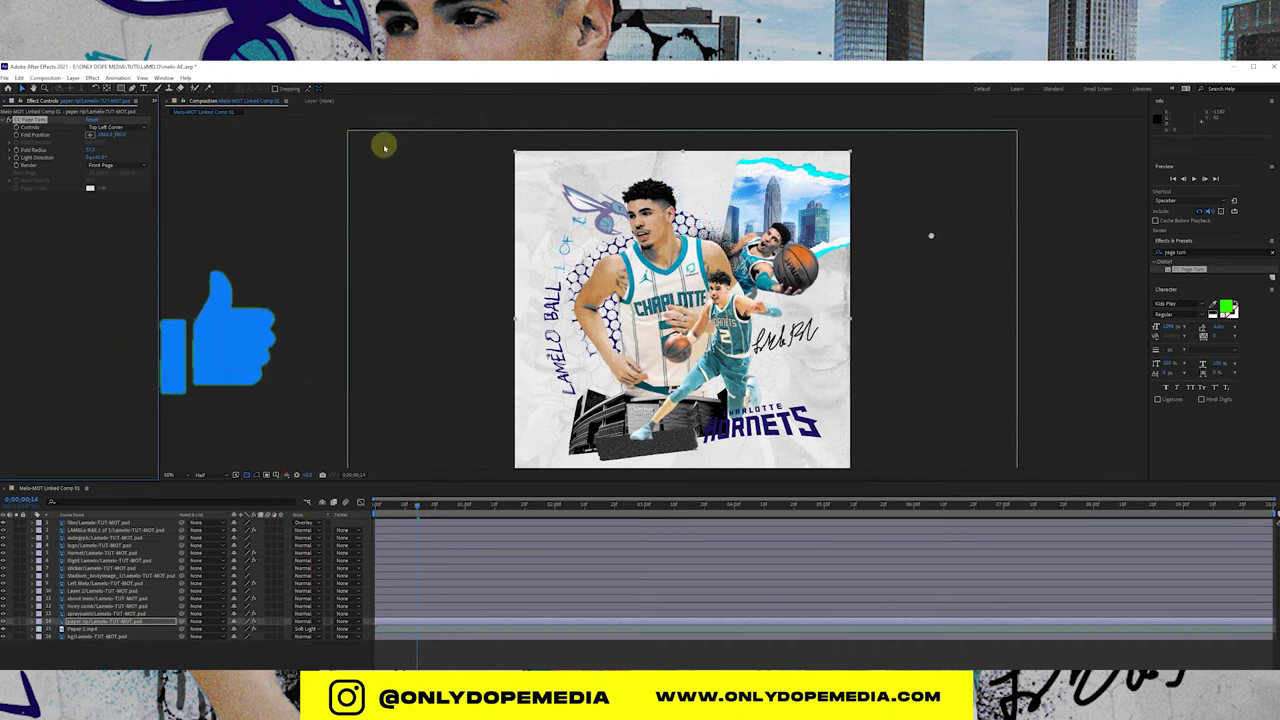
{"action": "left_click", "coordinate": [130, 166]}
{"action": "left_click", "coordinate": [129, 176]}
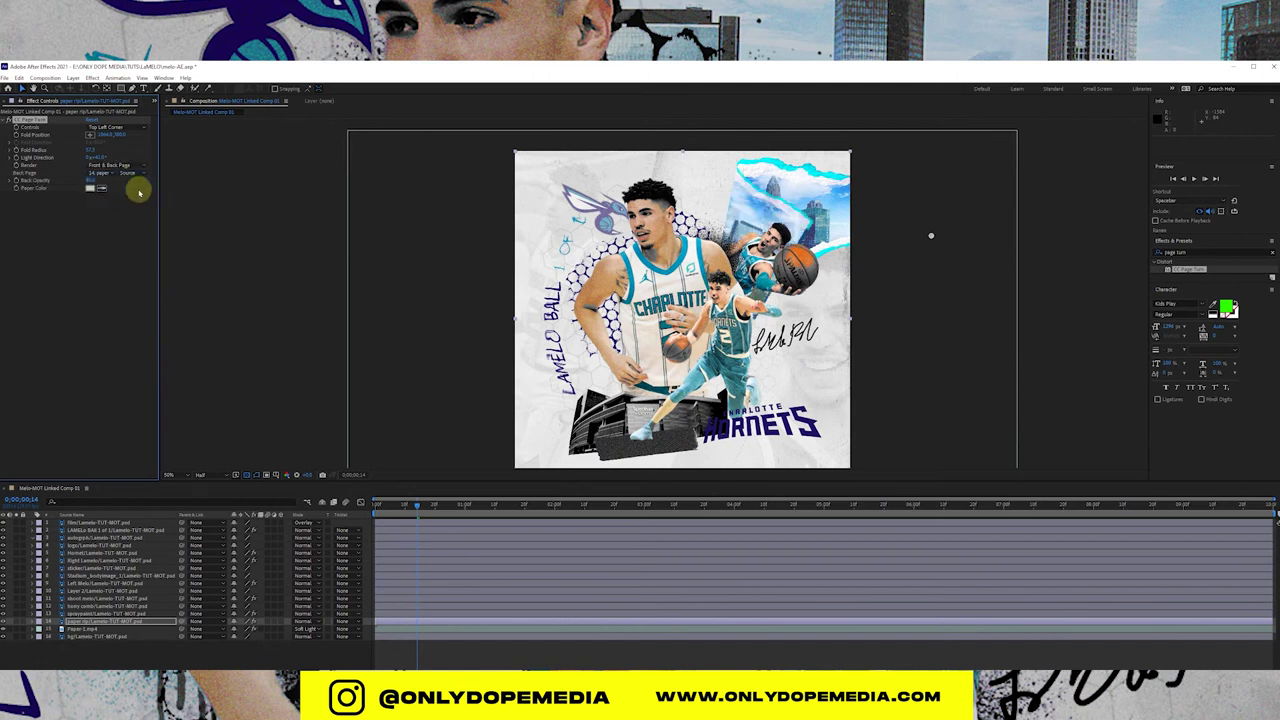
Step: At the first frame, readjust the Fold Radius, Light Direction and fold point
{"action": "left_click", "coordinate": [384, 503]}
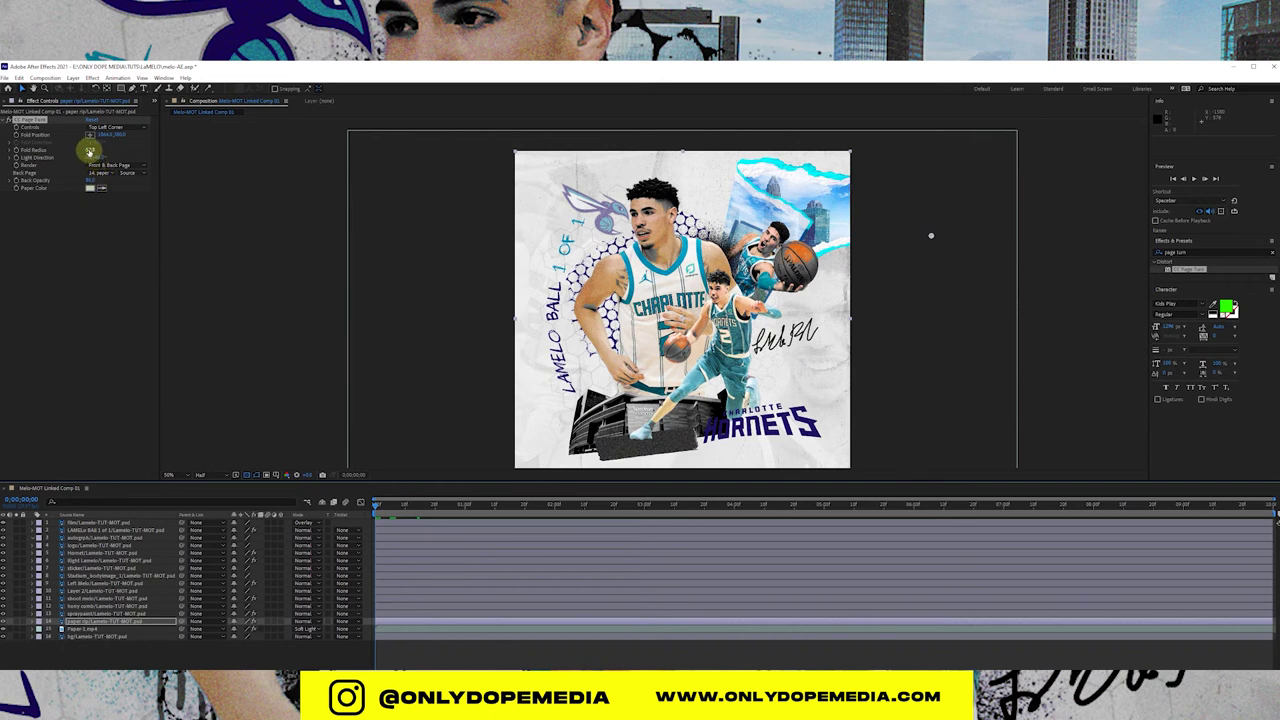
{"action": "left_click", "coordinate": [90, 152]}
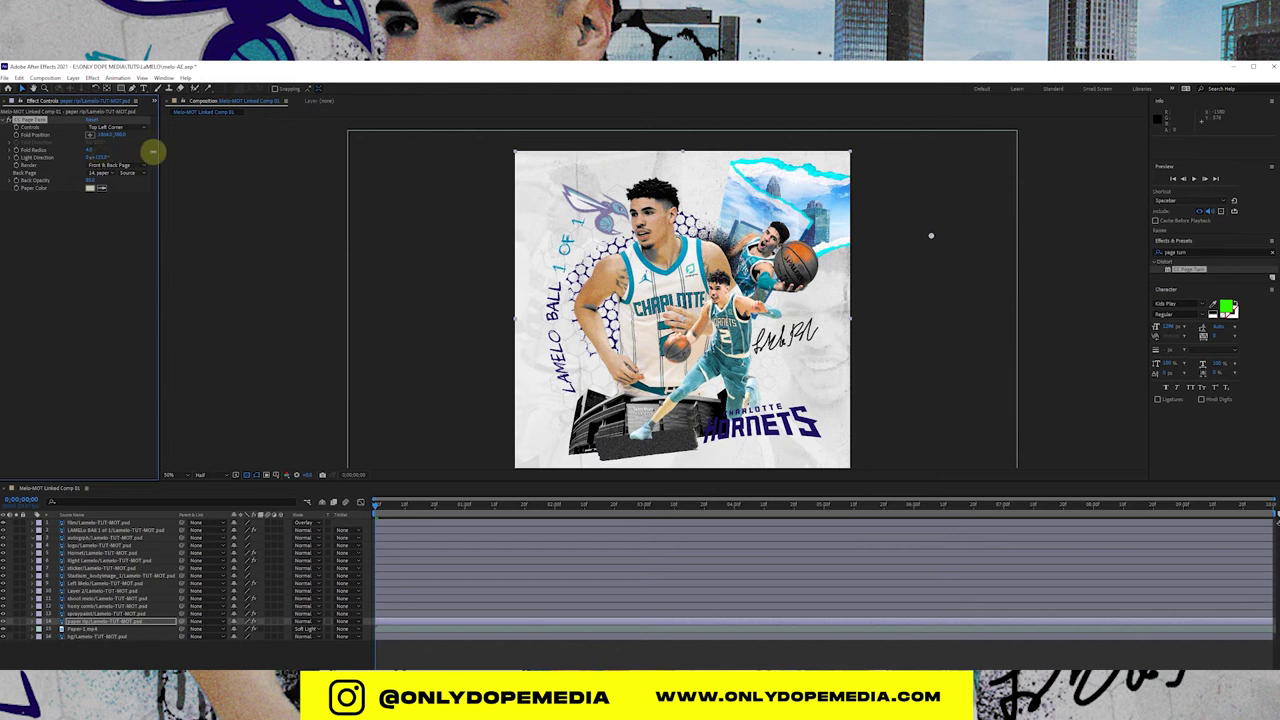
{"action": "left_click_drag", "start_coordinate": [153, 152], "coordinate": [5, 160]}
{"action": "left_click_drag", "start_coordinate": [31, 208], "coordinate": [57, 254]}
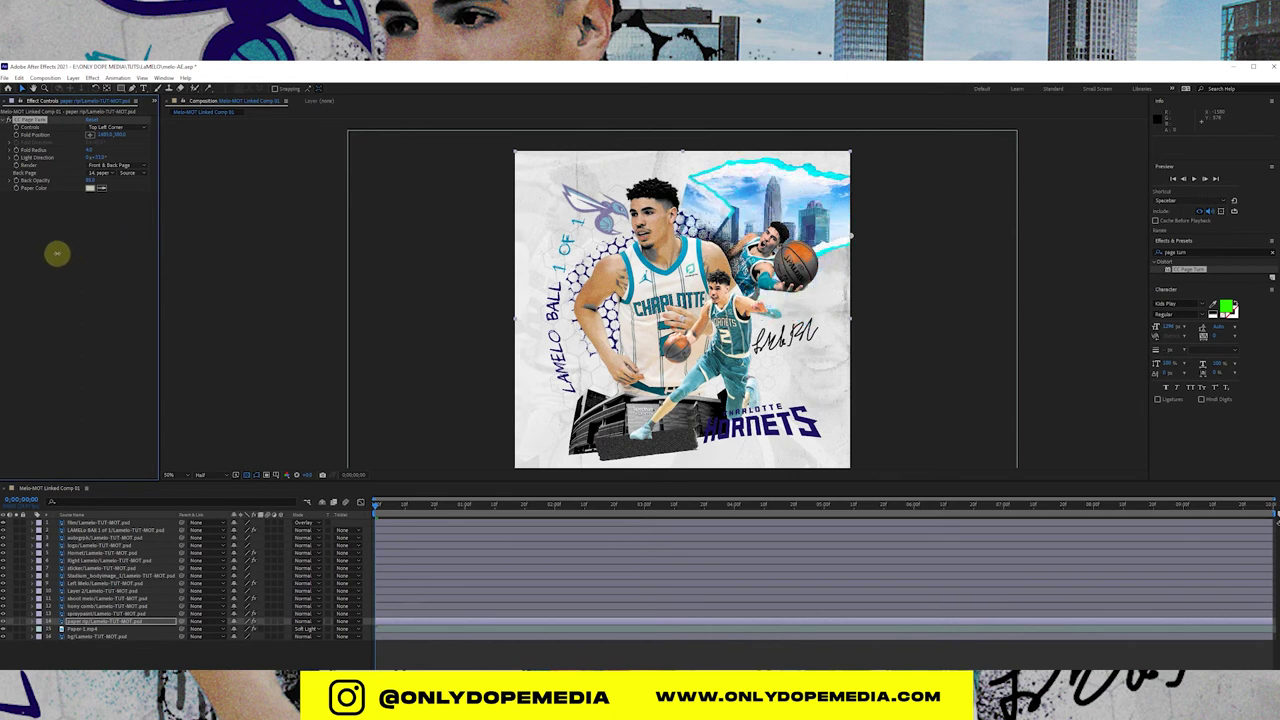
Step: Try a top-right corner curl and drag its fold down across the city image
{"action": "left_click", "coordinate": [124, 129]}
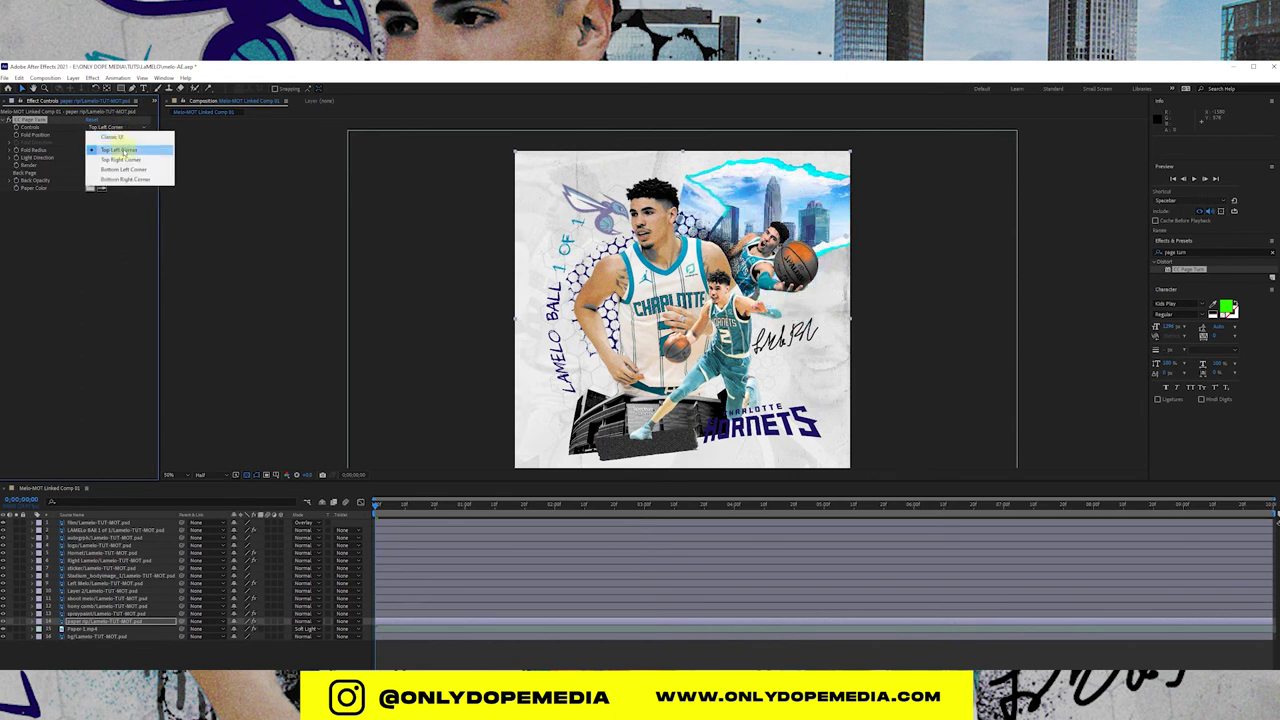
{"action": "left_click", "coordinate": [131, 166]}
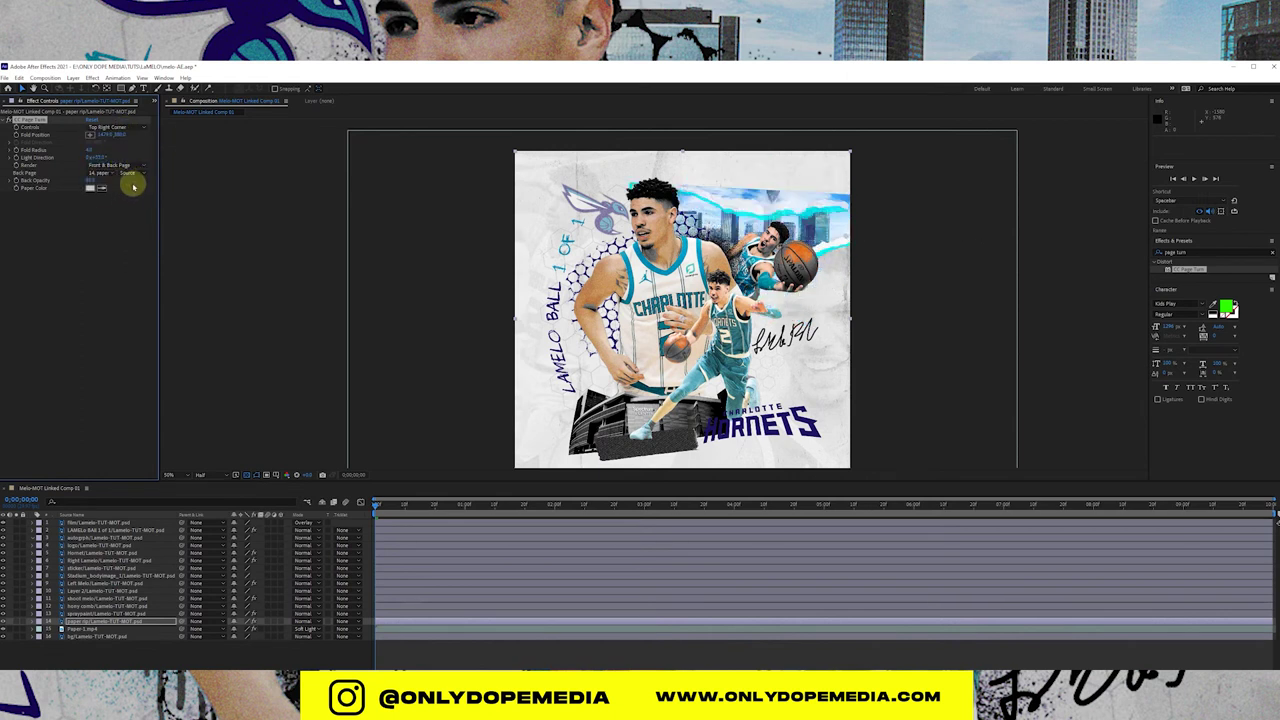
{"action": "left_click_drag", "start_coordinate": [139, 133], "coordinate": [9, 183]}
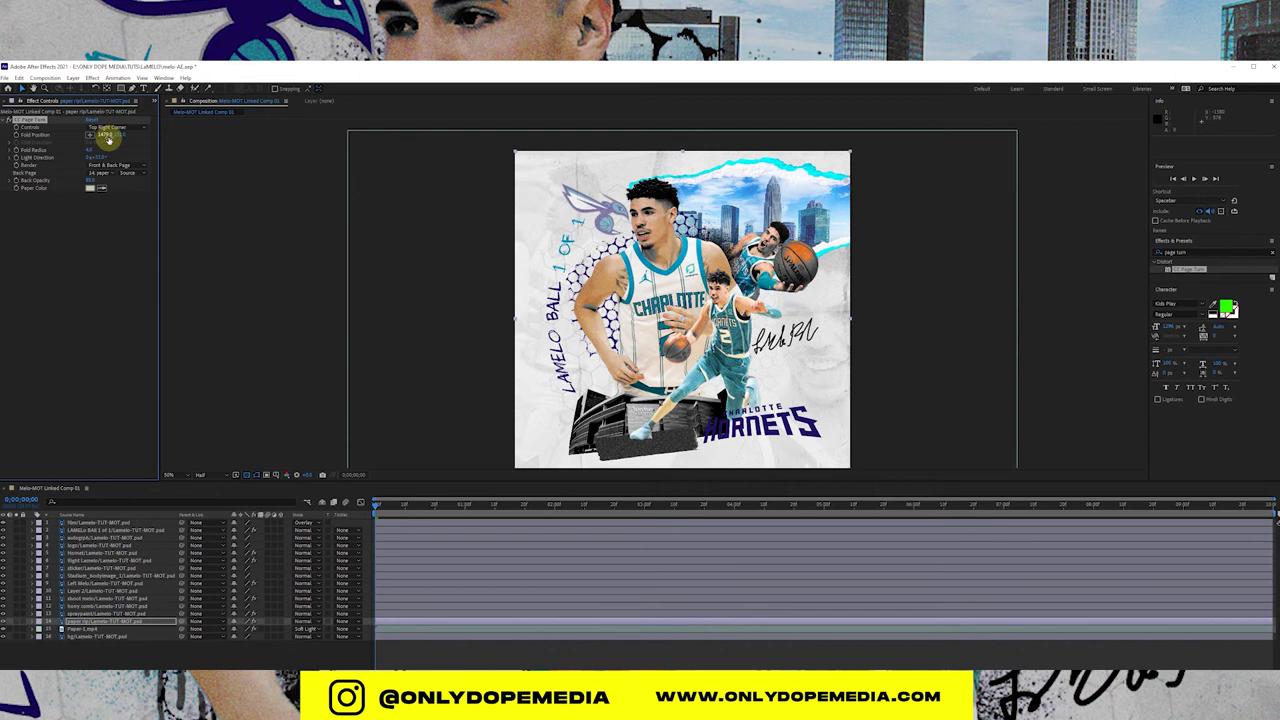
{"action": "left_click_drag", "start_coordinate": [110, 140], "coordinate": [143, 129]}
{"action": "left_click_drag", "start_coordinate": [54, 181], "coordinate": [524, 589]}
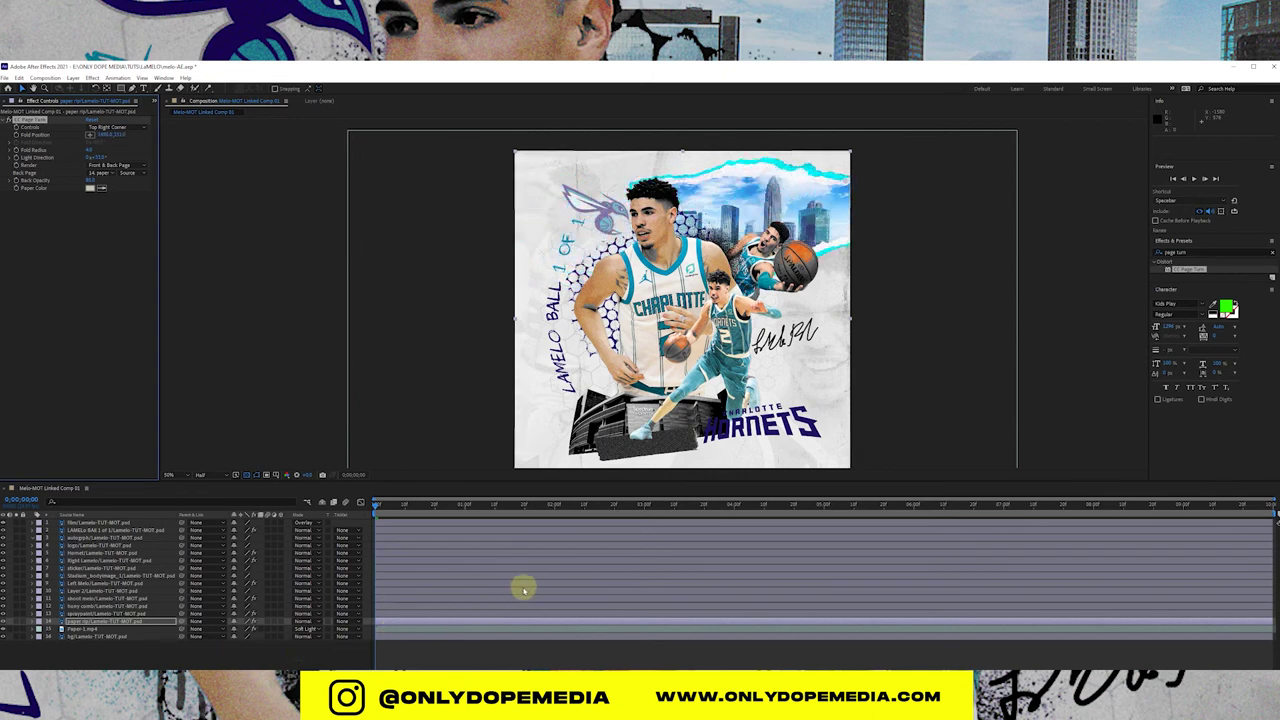
Step: Switch to Top Left Corner, keyframe Fold Position at 0, then drag the fold inward at frame 28
{"action": "left_click", "coordinate": [115, 127]}
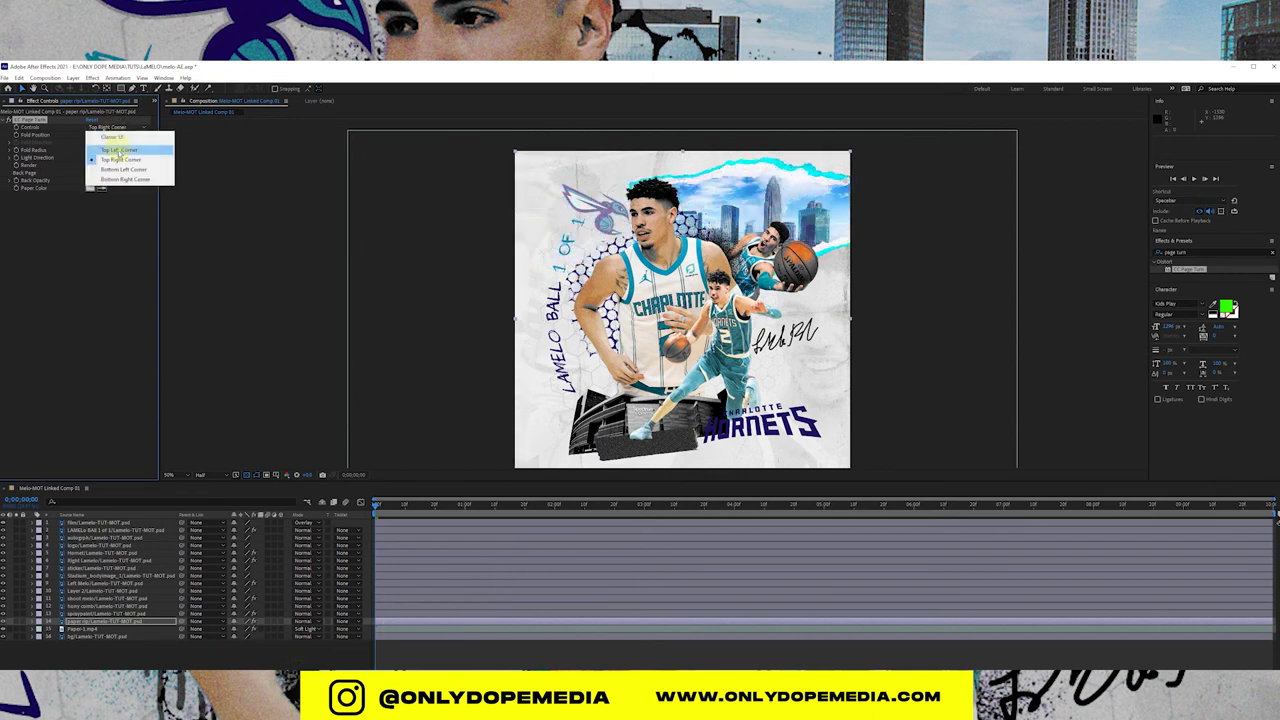
{"action": "left_click", "coordinate": [108, 134]}
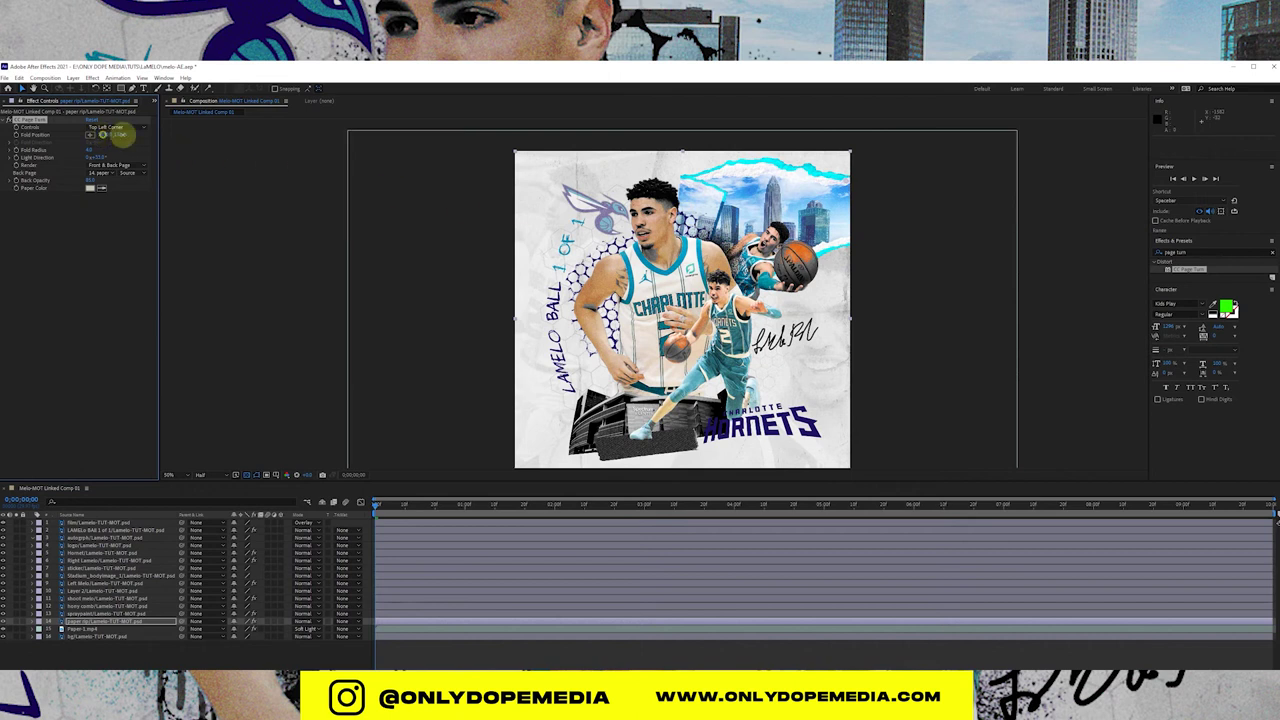
{"action": "left_click_drag", "start_coordinate": [113, 135], "coordinate": [837, 113]}
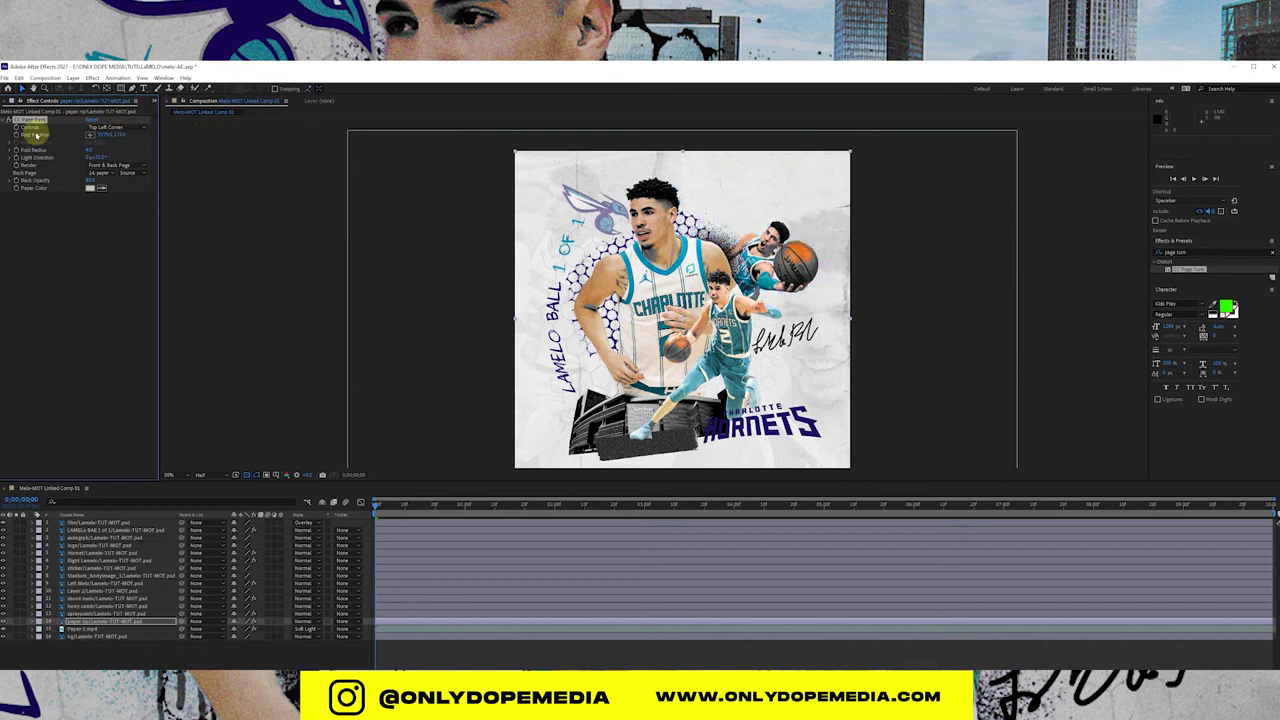
{"action": "left_click", "coordinate": [16, 136]}
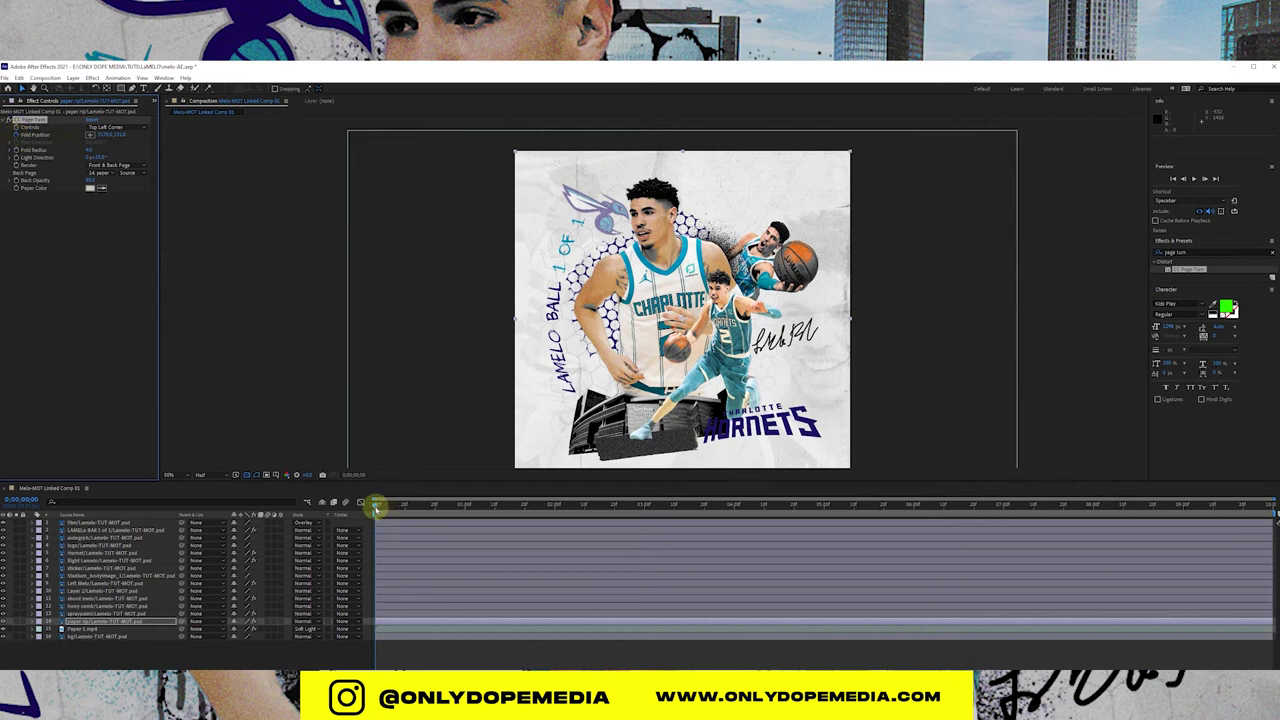
{"action": "left_click_drag", "start_coordinate": [375, 507], "coordinate": [463, 508]}
{"action": "left_click", "coordinate": [91, 134]}
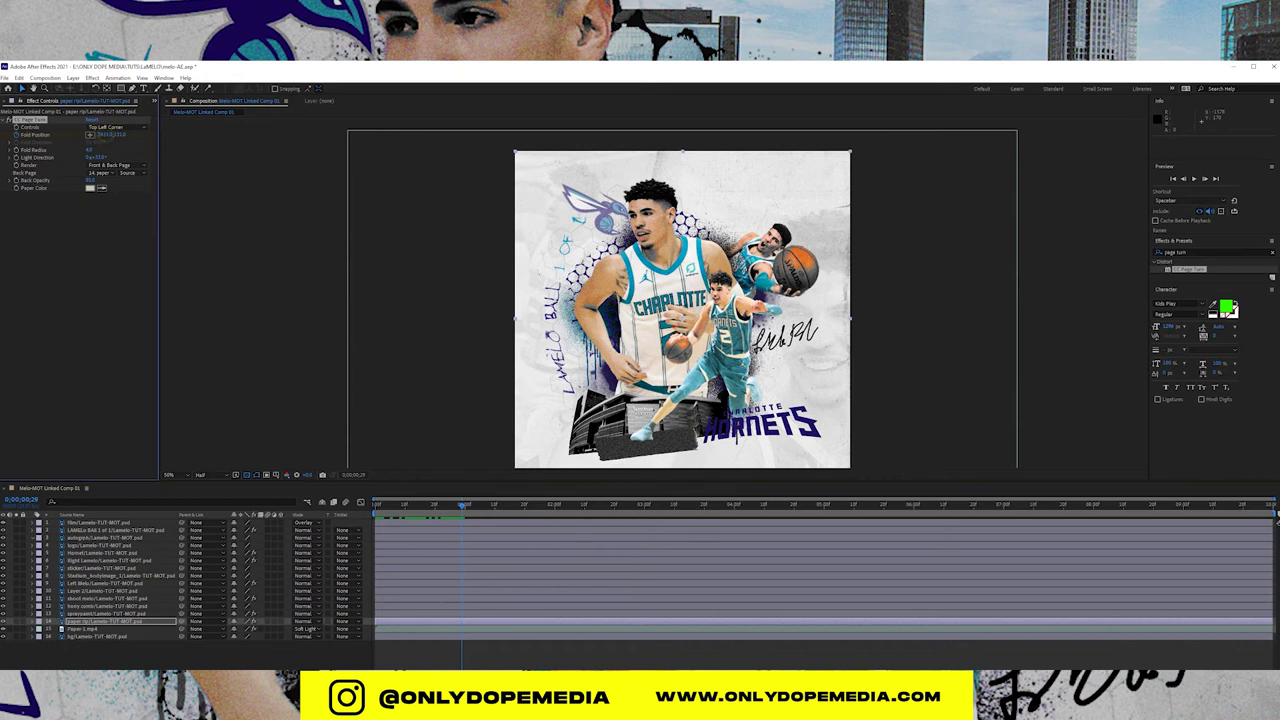
{"action": "left_click", "coordinate": [1024, 290]}
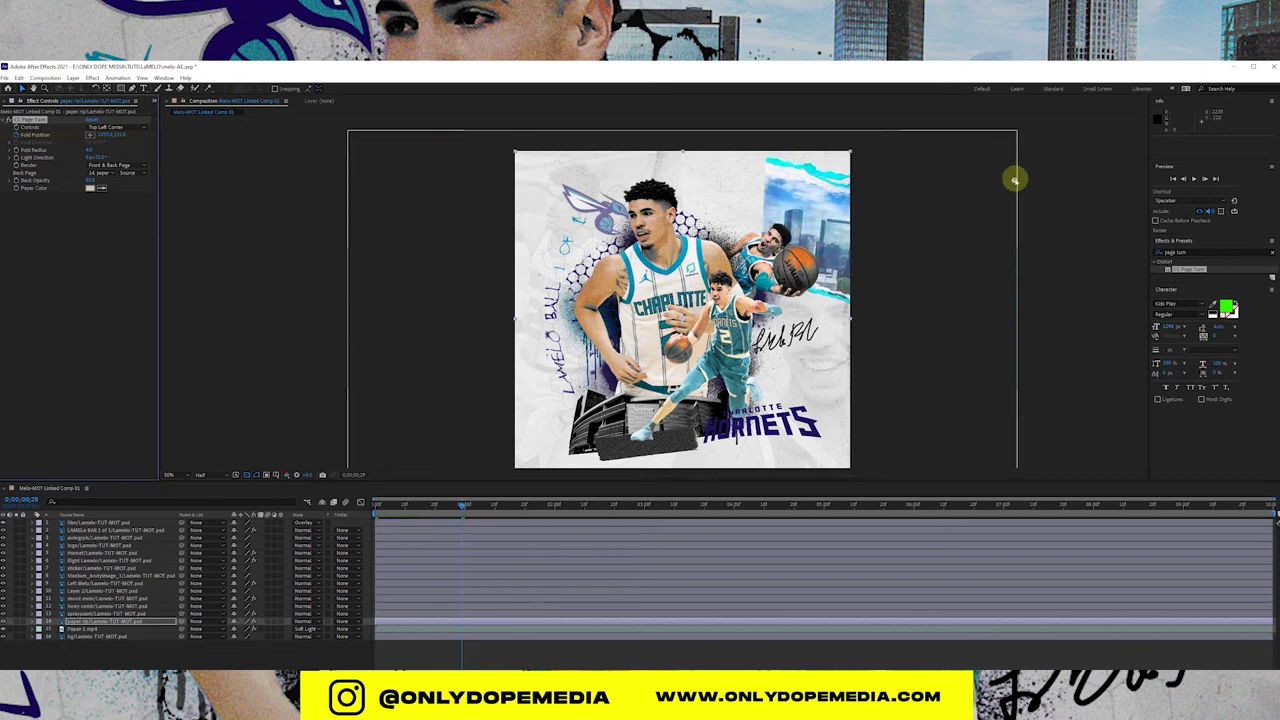
{"action": "left_click_drag", "start_coordinate": [1014, 180], "coordinate": [706, 232]}
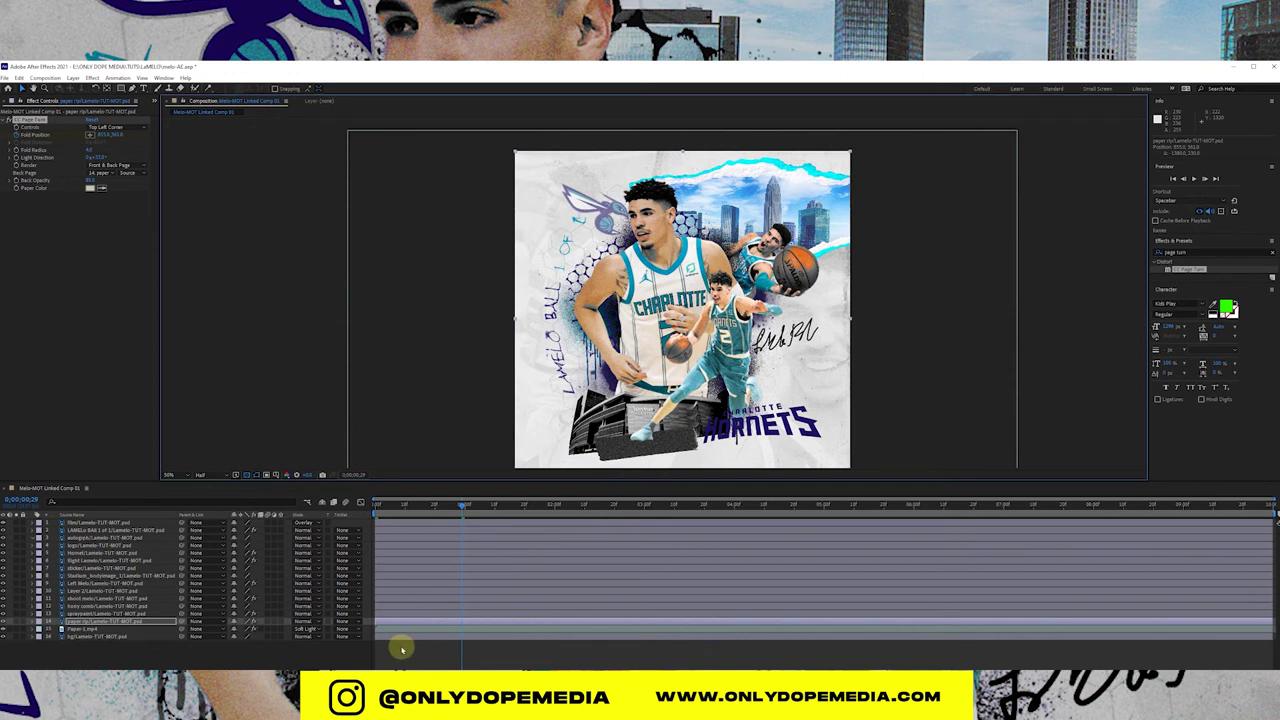
Step: Apply Easy Ease to the paper layer's Fold Position keyframes, collapse the layer and return to the first frame
{"action": "key", "text": "u"}
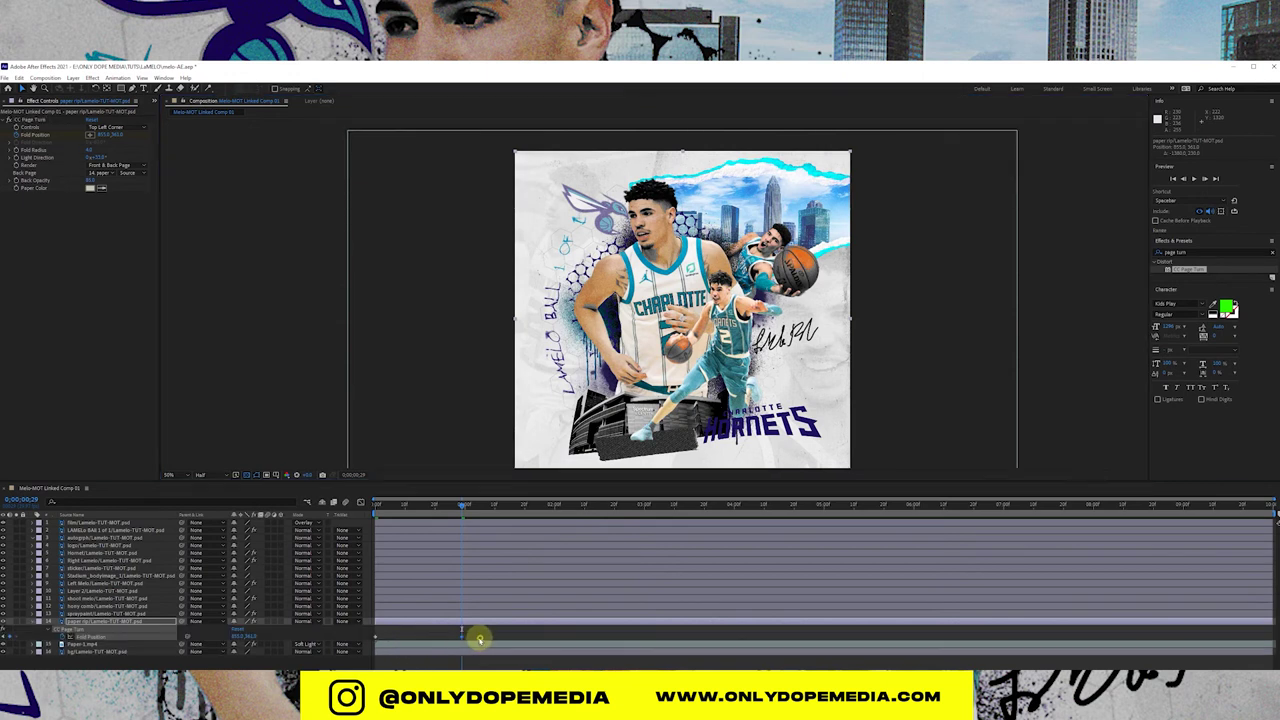
{"action": "right_click", "coordinate": [377, 636]}
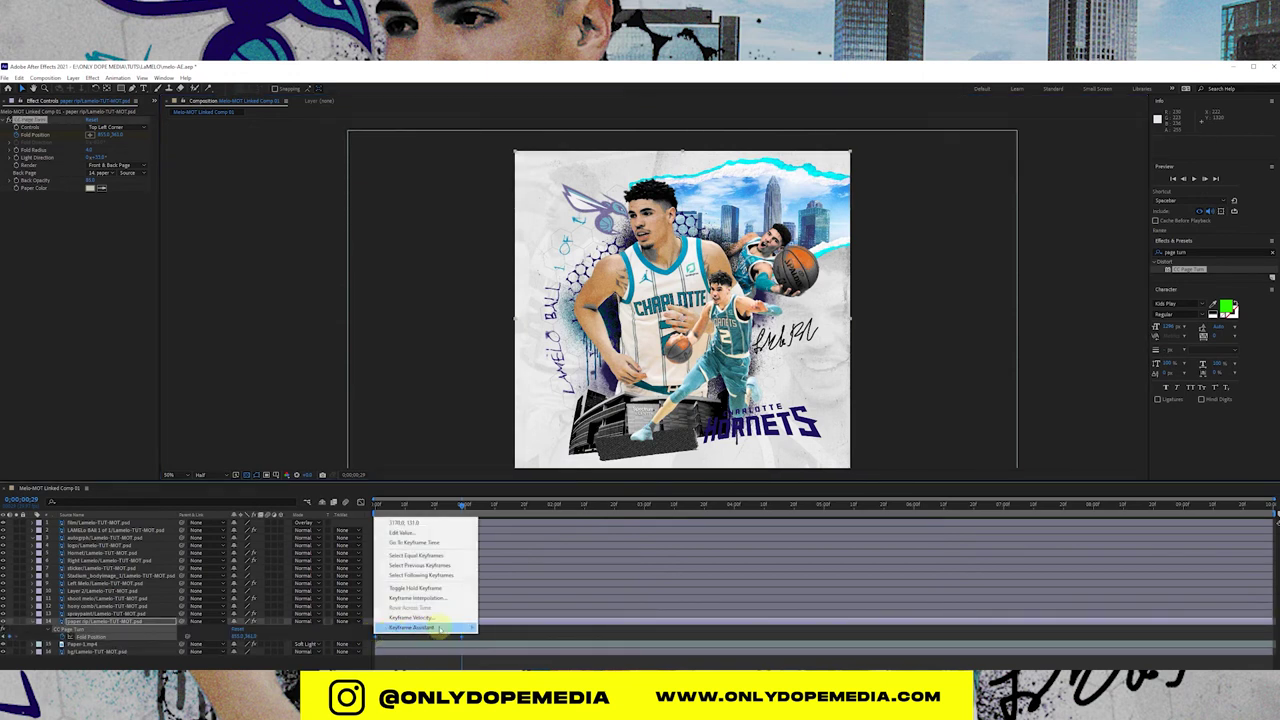
{"action": "mouse_move", "coordinate": [455, 628]}
{"action": "left_click", "coordinate": [514, 580]}
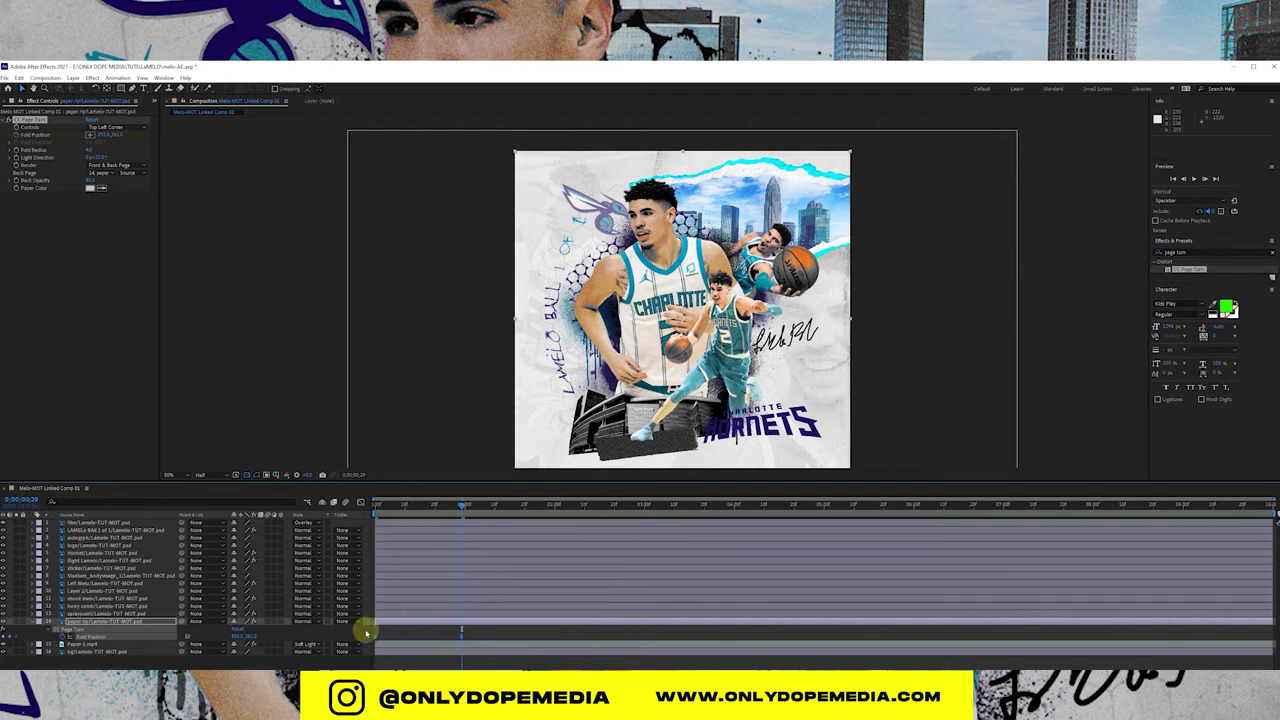
{"action": "left_click", "coordinate": [36, 621]}
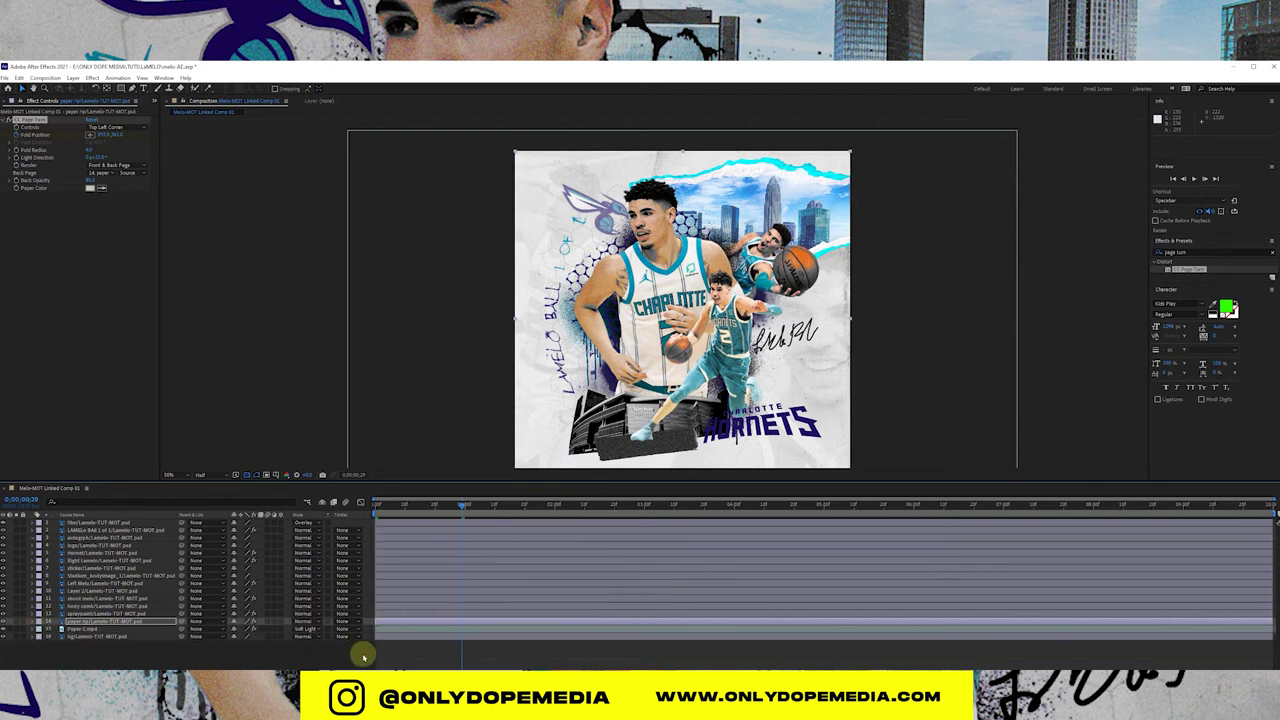
{"action": "left_click_drag", "start_coordinate": [400, 505], "coordinate": [367, 511]}
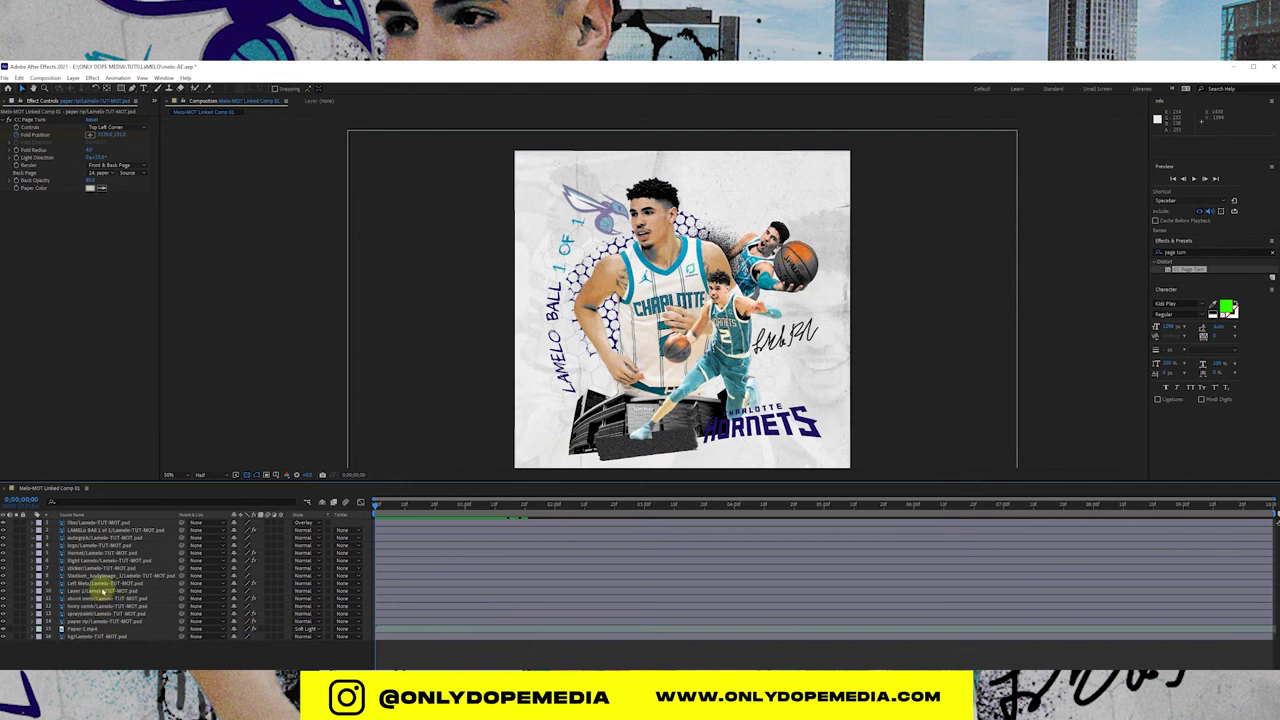
Step: Search 'lighting' and apply Mood Lighting - streaks to the Stadium layer, previewing around frame 14
{"action": "left_click", "coordinate": [92, 576]}
{"action": "left_click", "coordinate": [1183, 252]}
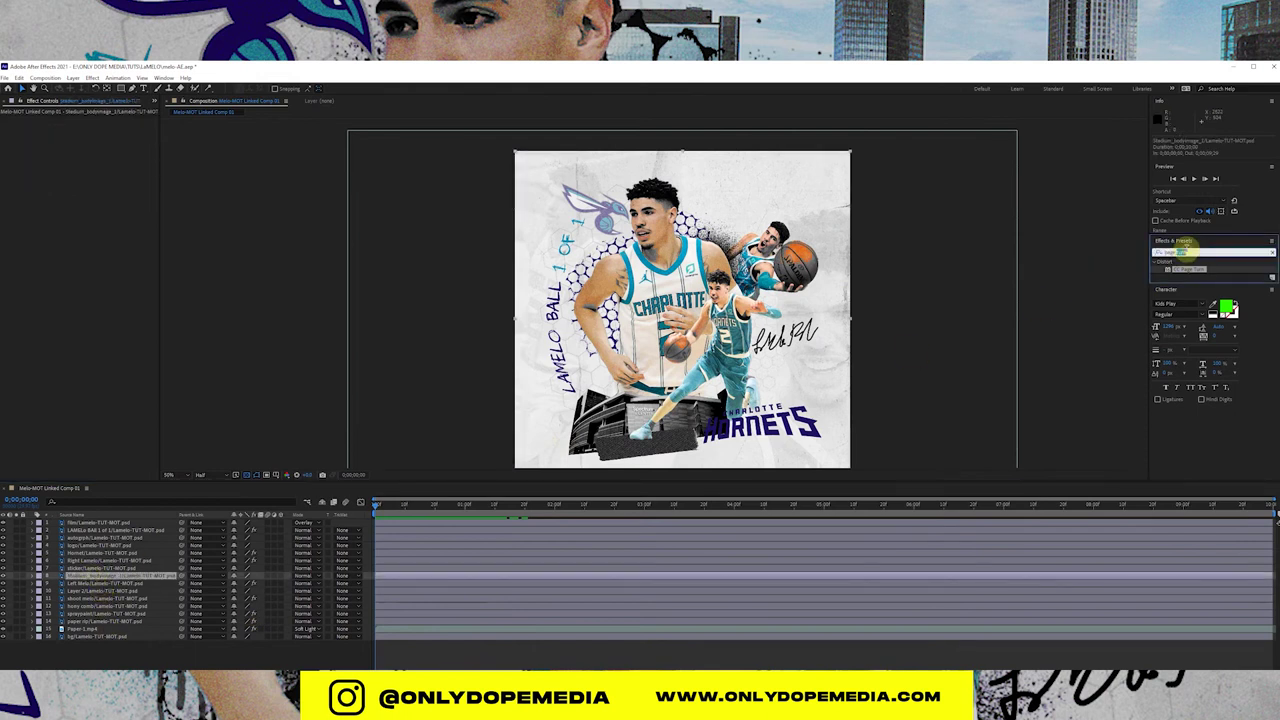
{"action": "type", "text": "lighting"}
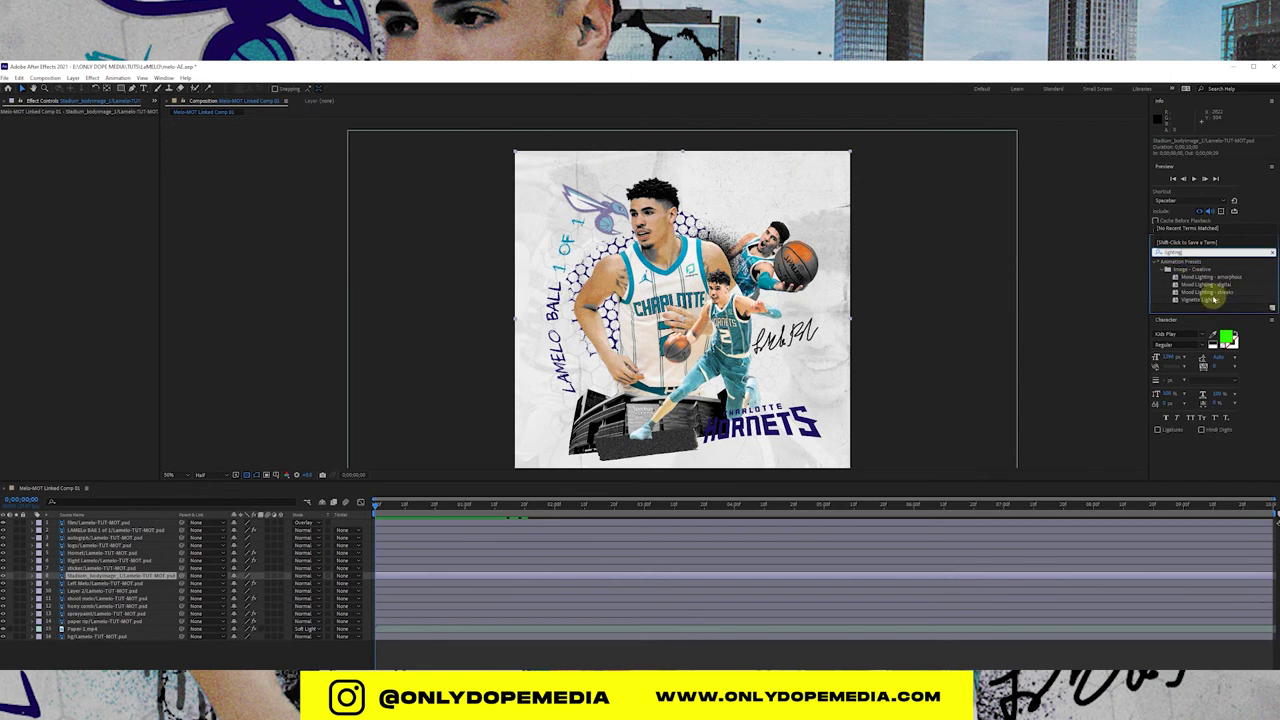
{"action": "left_click", "coordinate": [1216, 293]}
{"action": "left_click_drag", "start_coordinate": [1215, 292], "coordinate": [123, 579]}
{"action": "left_click_drag", "start_coordinate": [366, 531], "coordinate": [406, 526]}
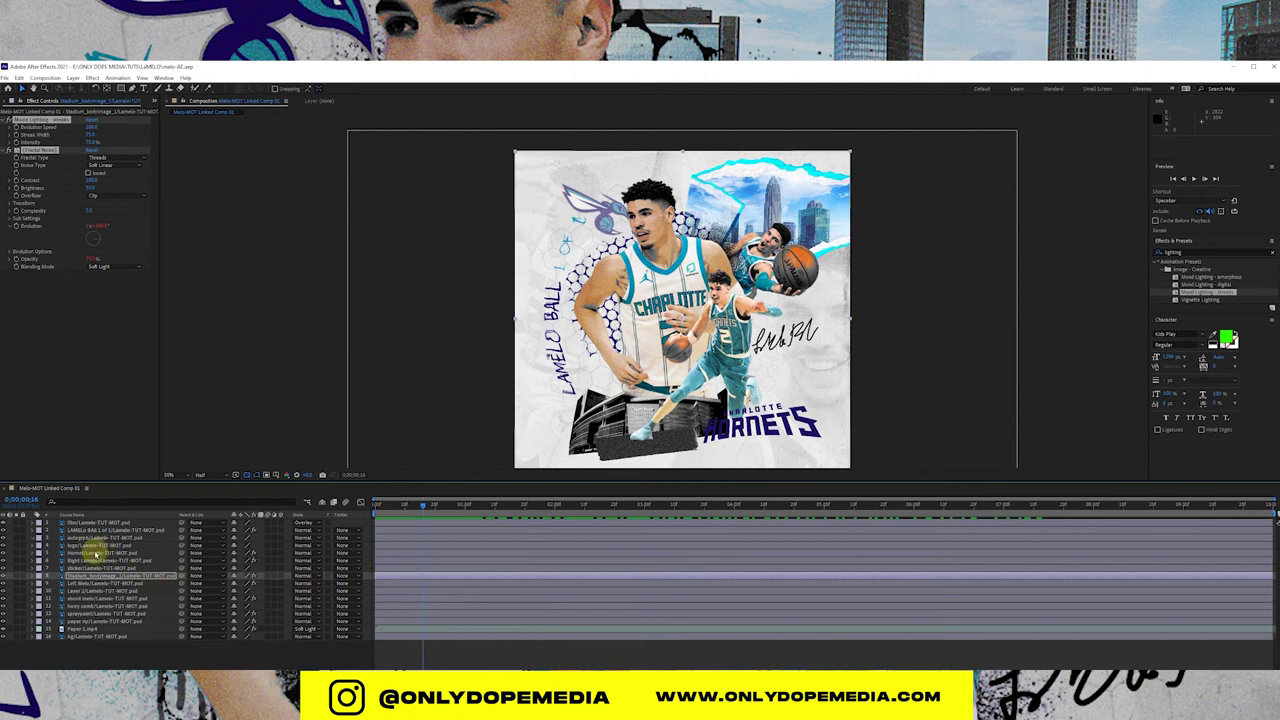
Step: Search the effects for 'stro' and apply the Stroke effect to the HORNETS logo layer
{"action": "left_click", "coordinate": [95, 546]}
{"action": "double_click", "coordinate": [1200, 253]}
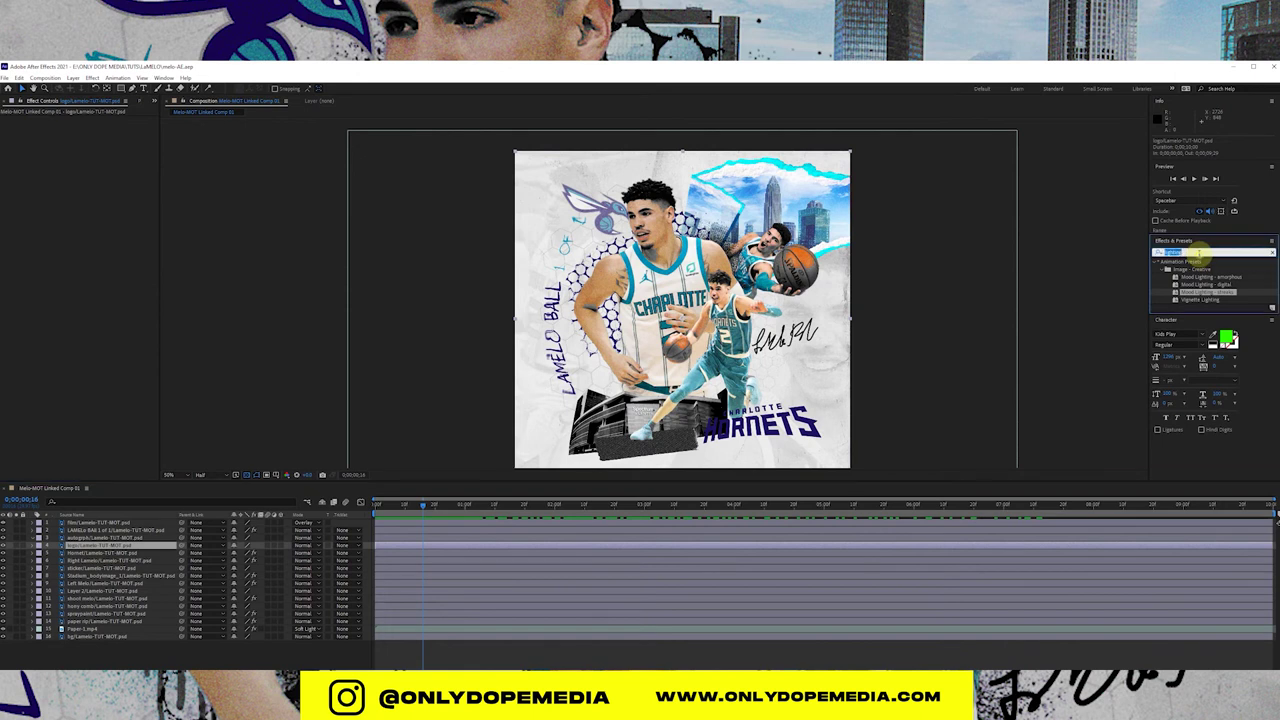
{"action": "key", "text": "BackSpace"}
{"action": "type", "text": "pi"}
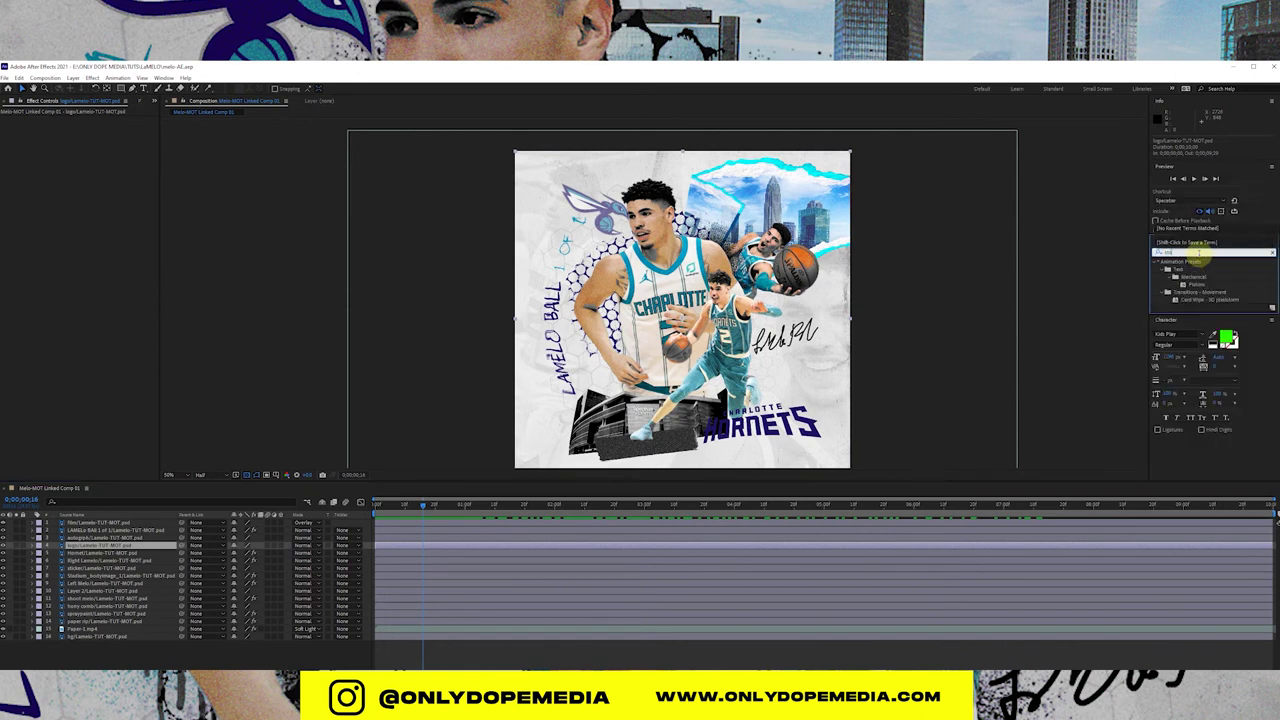
{"action": "type", "text": "xe"}
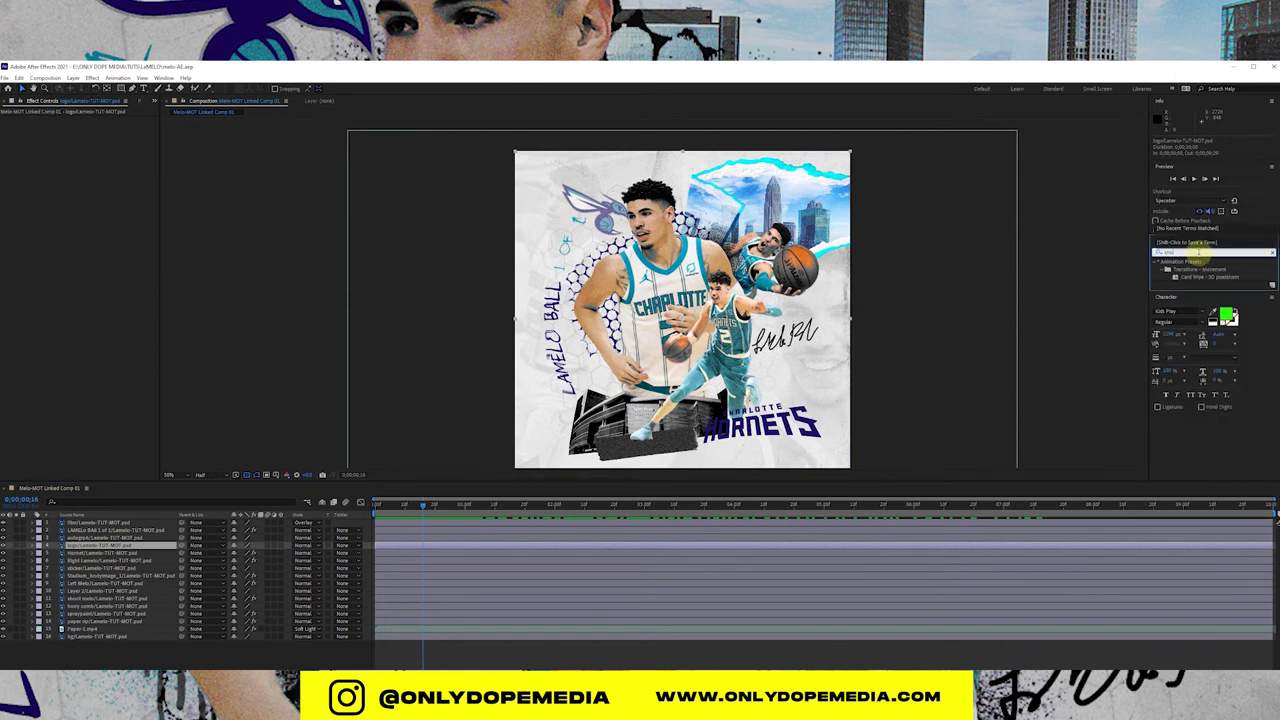
{"action": "key", "text": "BackSpace"}
{"action": "key", "text": "BackSpace"}
{"action": "key", "text": "BackSpace"}
{"action": "key", "text": "BackSpace"}
{"action": "type", "text": "stro"}
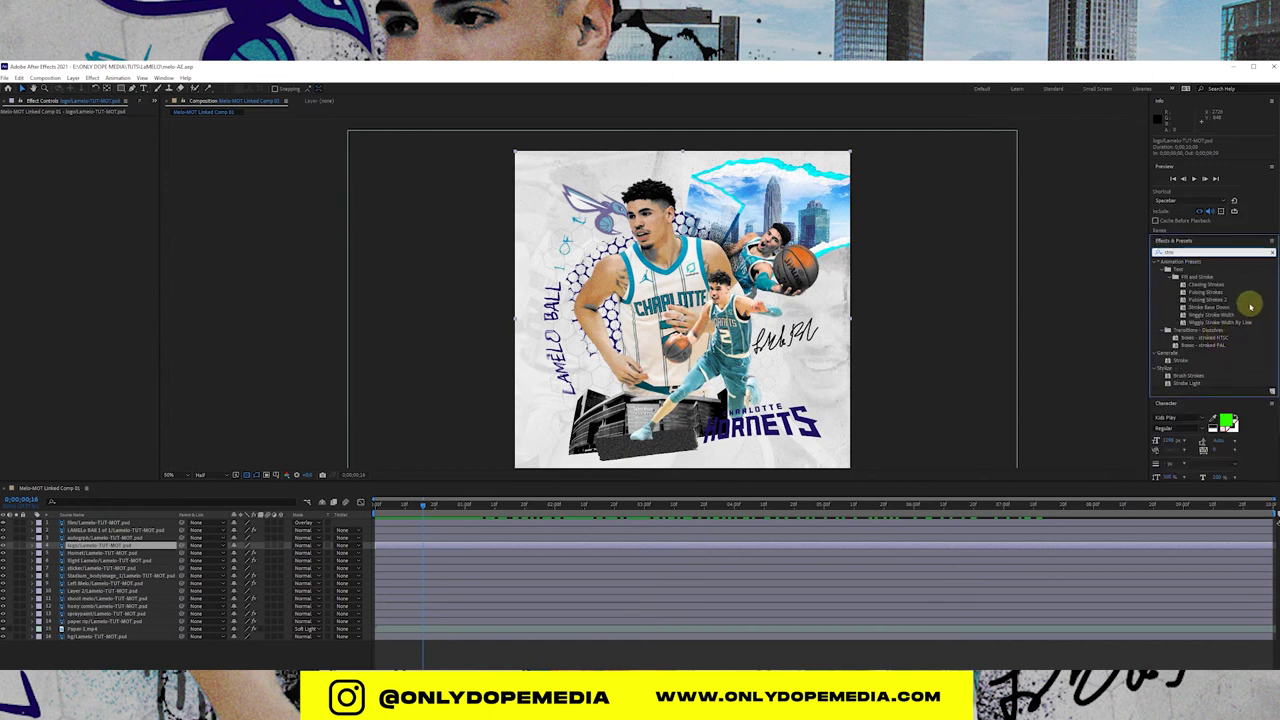
{"action": "scroll", "coordinate": [1250, 305], "scroll_direction": "down", "scroll_amount": 1}
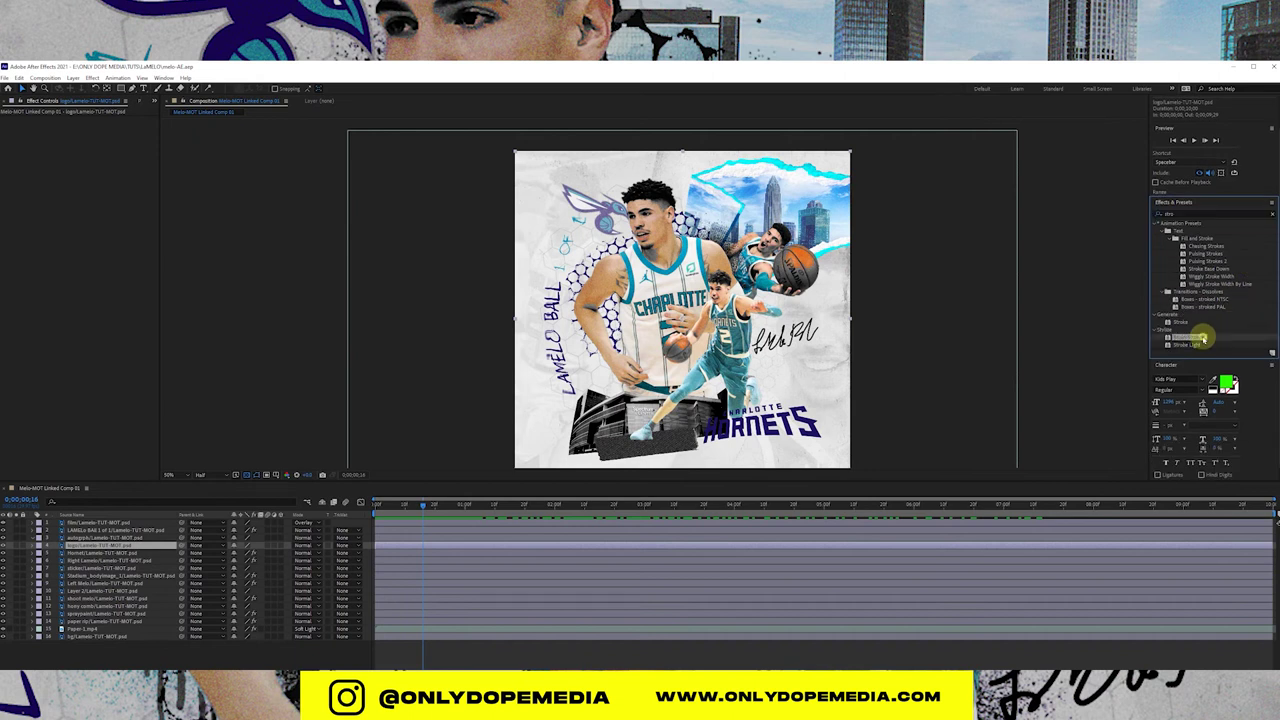
{"action": "mouse_move", "coordinate": [1183, 321]}
{"action": "left_mouse_down"}
{"action": "mouse_move", "coordinate": [561, 533]}
{"action": "mouse_move", "coordinate": [457, 545]}
{"action": "left_mouse_up"}
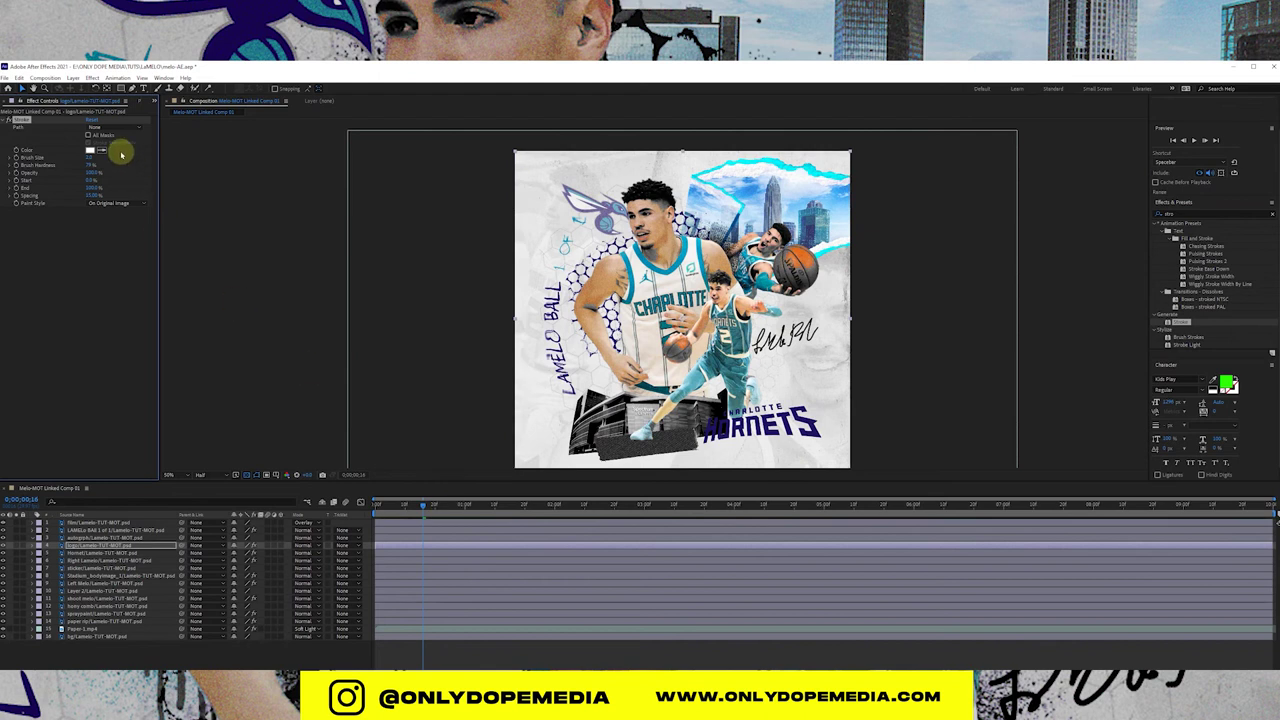
Step: Compare the logo with and without Stroke, delete the Stroke effect, then search effects for 'echo'
{"action": "left_click", "coordinate": [117, 128]}
{"action": "left_click", "coordinate": [91, 203]}
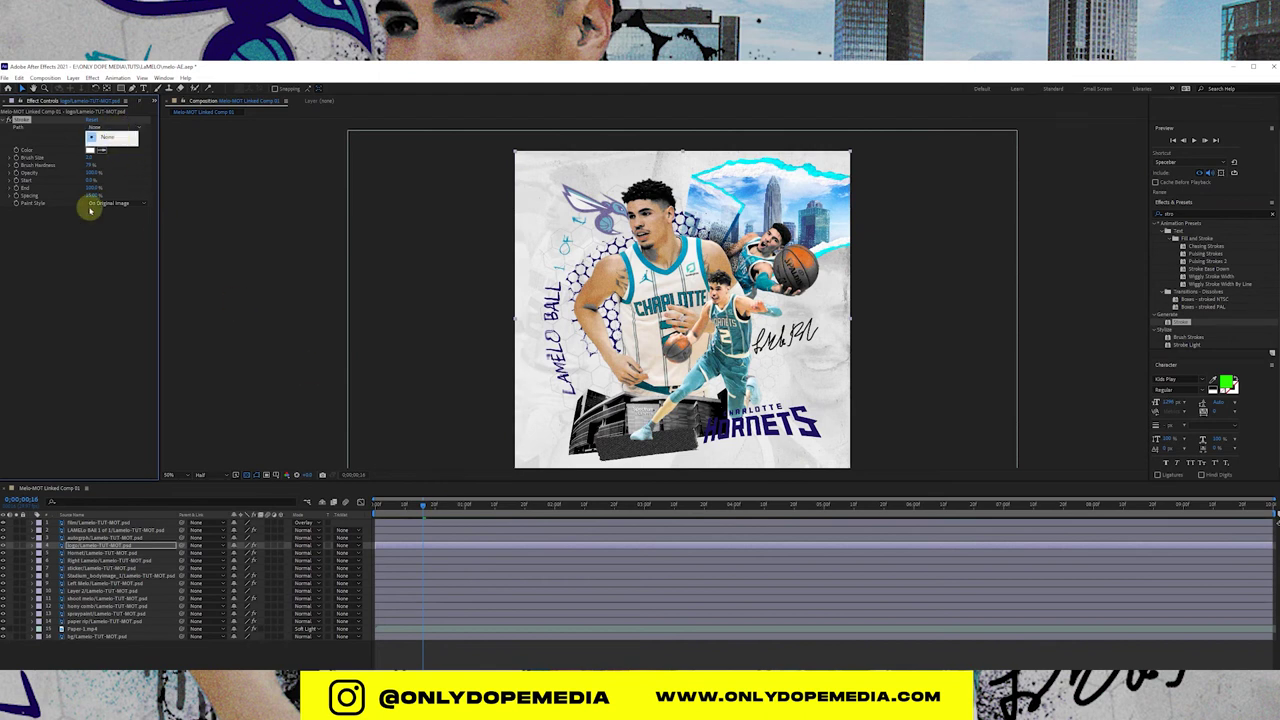
{"action": "left_click", "coordinate": [99, 151]}
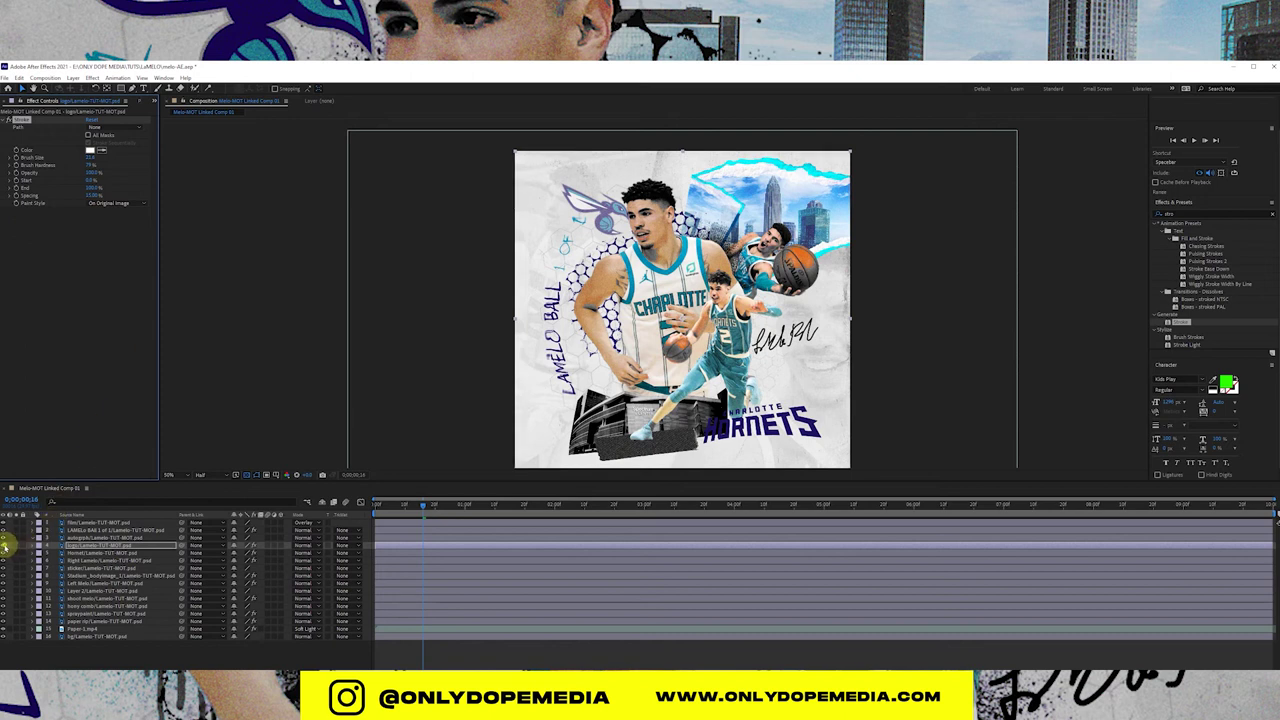
{"action": "left_click", "coordinate": [4, 546]}
{"action": "left_click", "coordinate": [4, 546]}
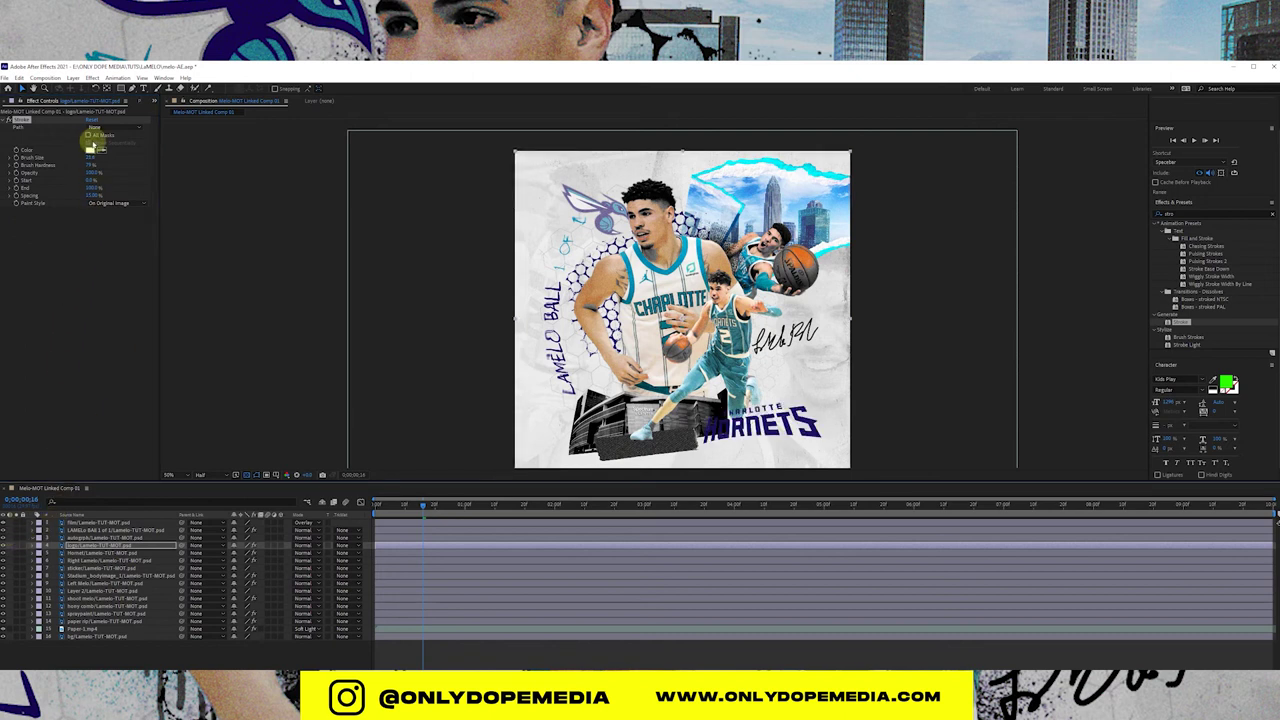
{"action": "left_click", "coordinate": [101, 152]}
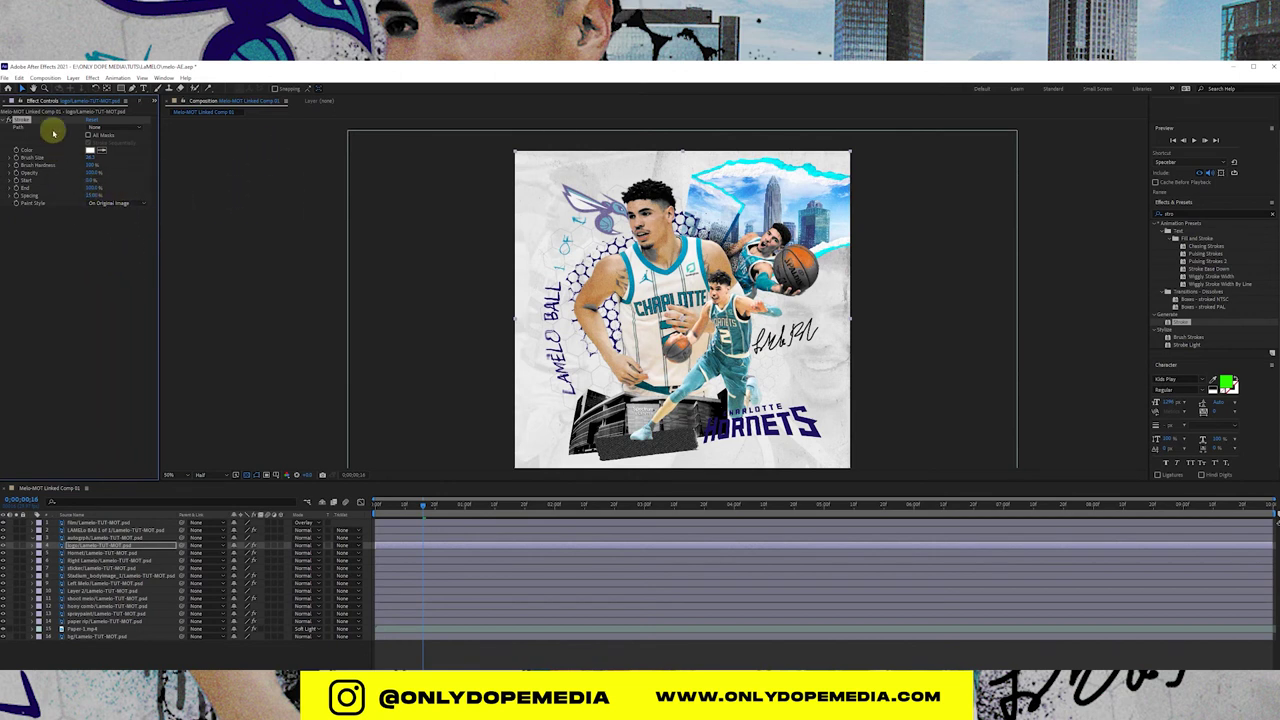
{"action": "key", "text": "Delete"}
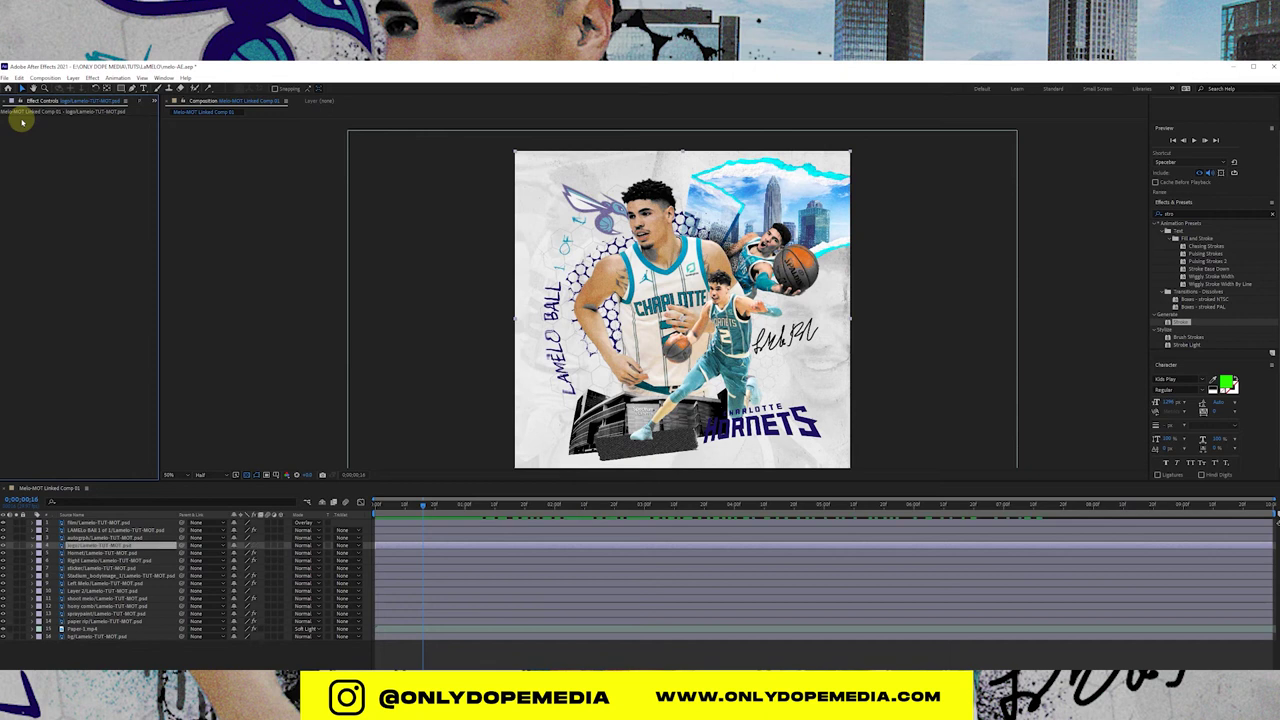
{"action": "double_click", "coordinate": [1168, 213]}
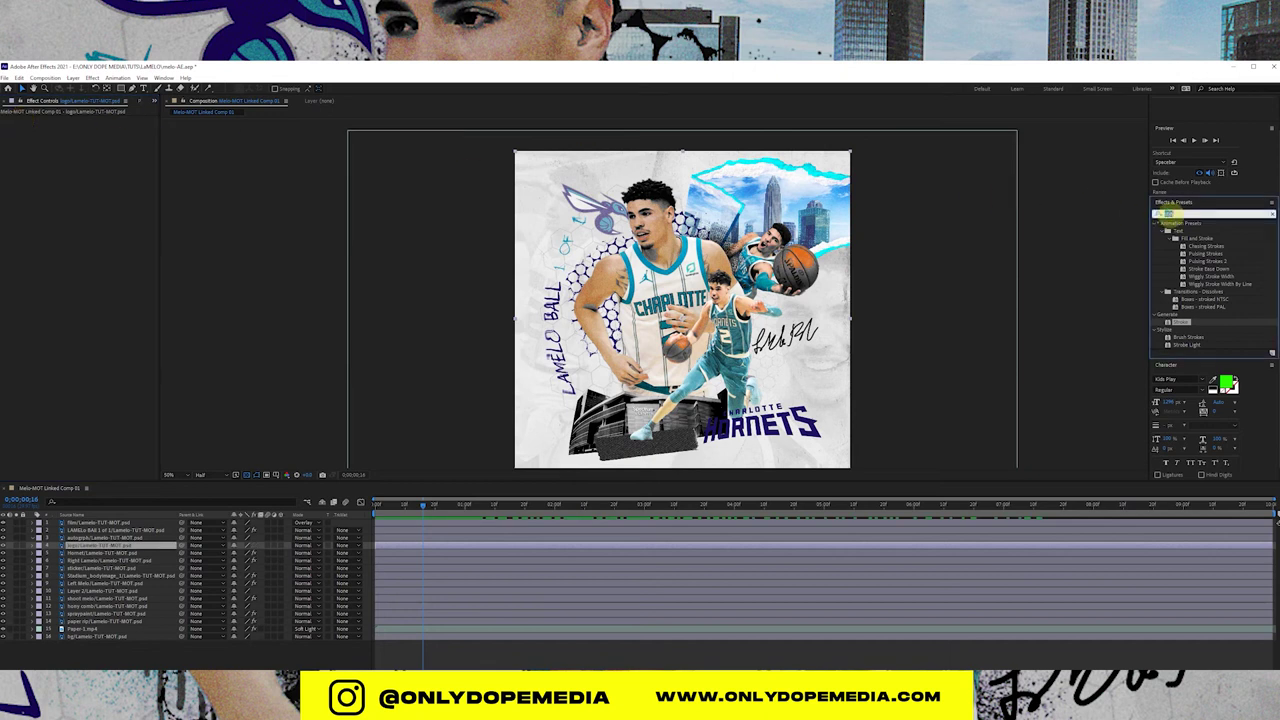
{"action": "type", "text": "echo"}
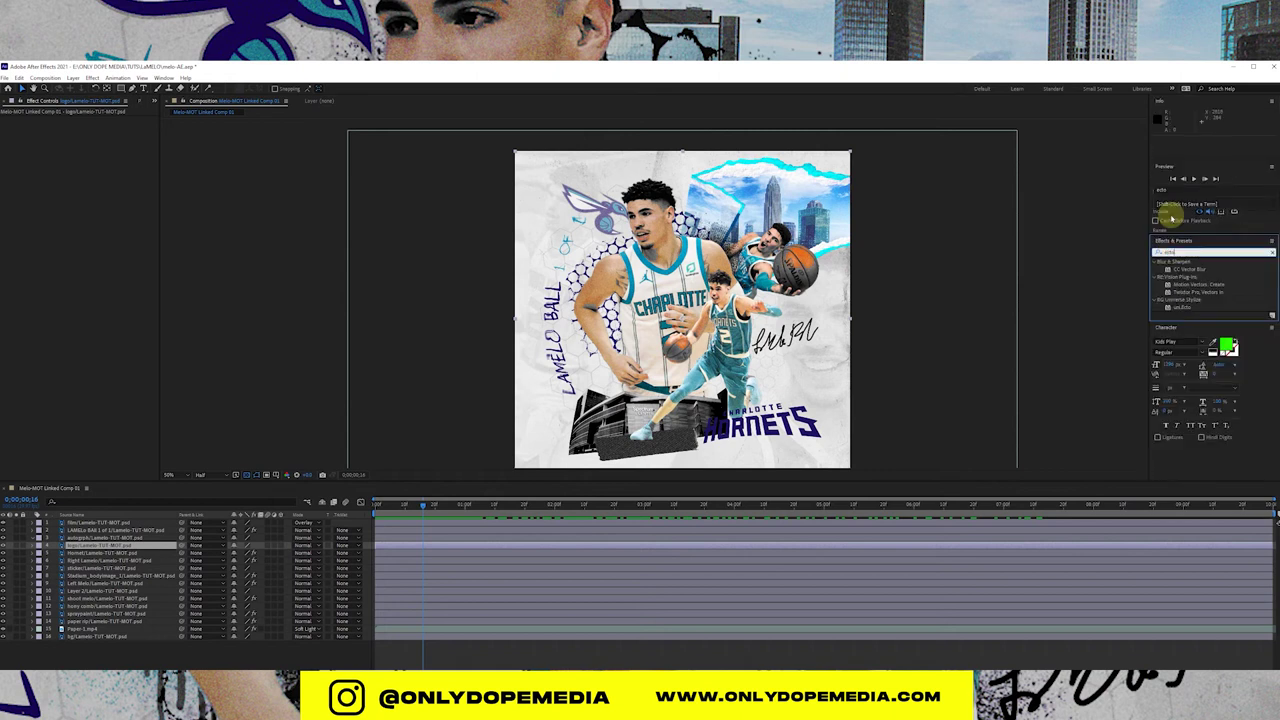
Step: Apply the Ecto effect to the HORNETS logo layer and open its preset browser
{"action": "left_click", "coordinate": [1194, 308]}
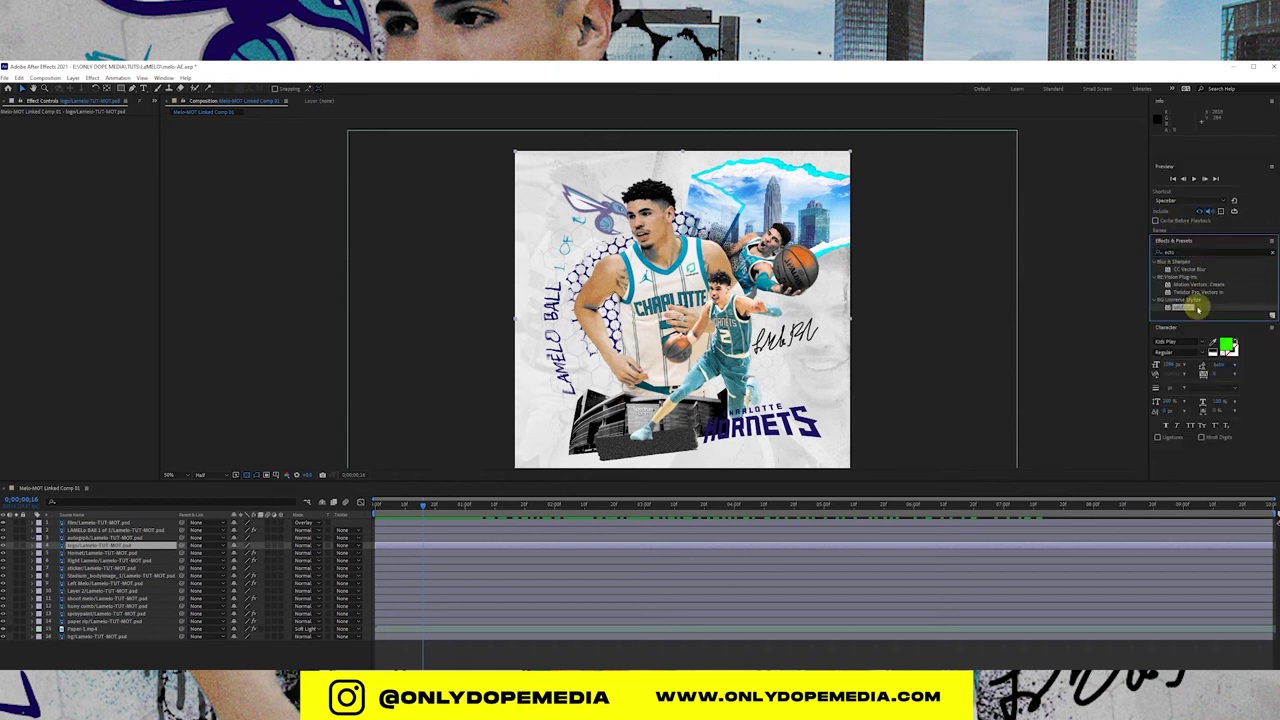
{"action": "left_click_drag", "start_coordinate": [1190, 308], "coordinate": [106, 545]}
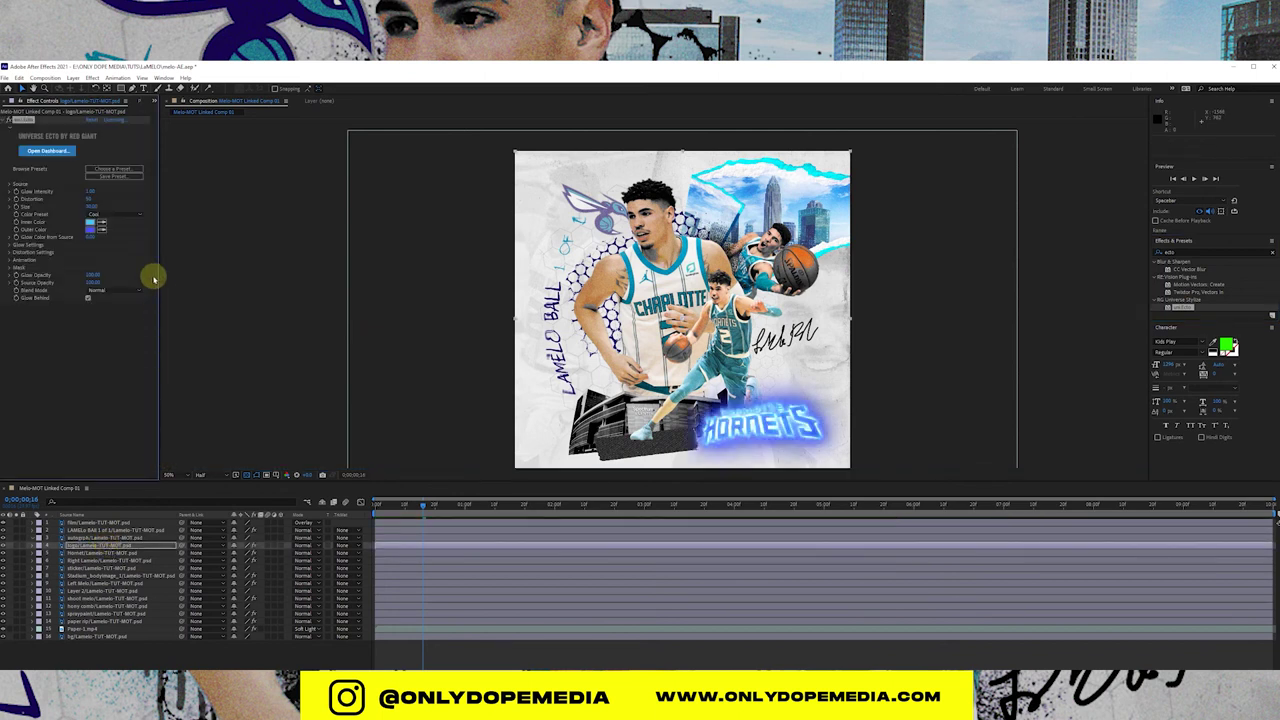
{"action": "left_click", "coordinate": [127, 172]}
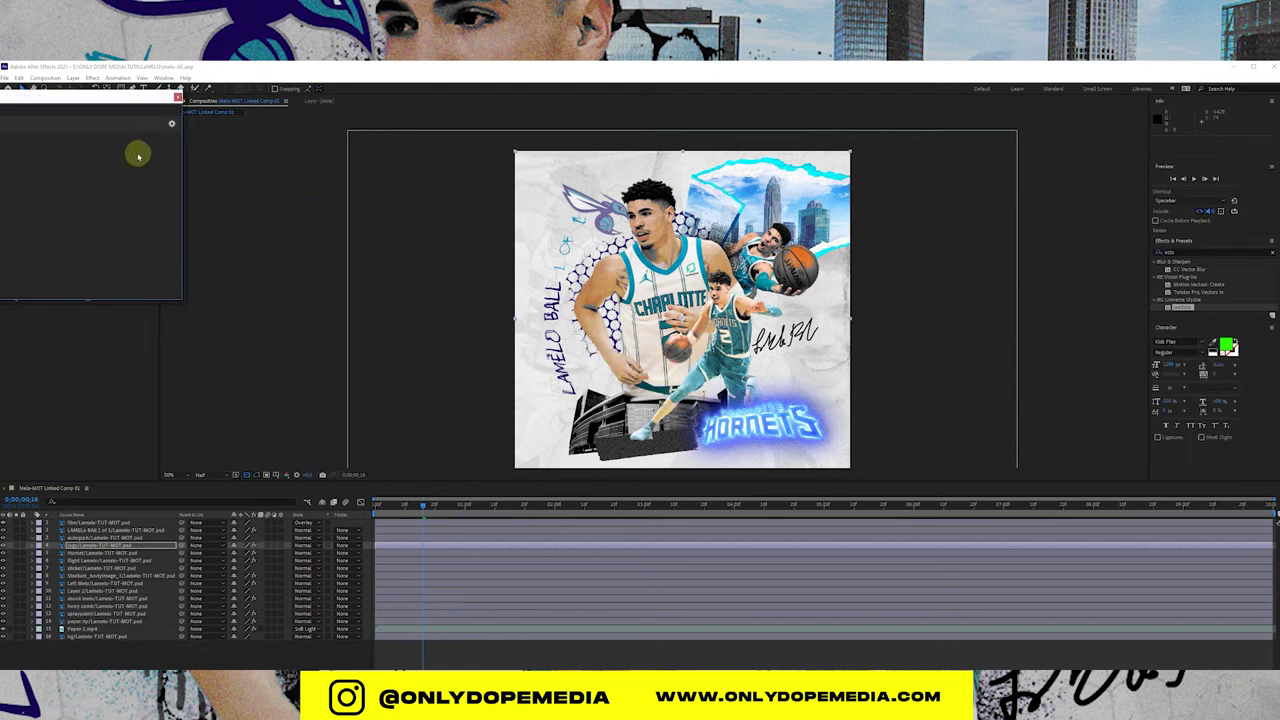
{"action": "left_click_drag", "start_coordinate": [83, 97], "coordinate": [210, 206]}
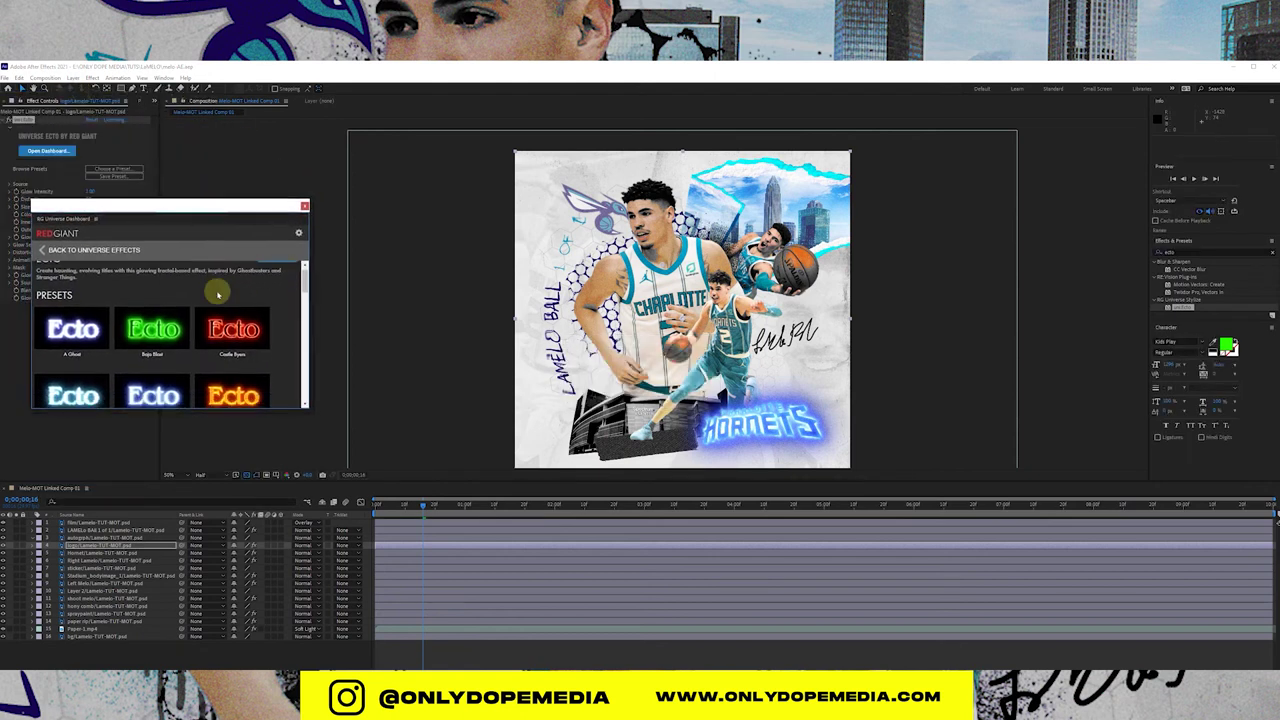
{"action": "scroll", "coordinate": [217, 293], "scroll_direction": "down", "scroll_amount": 2}
Step: Try the Film Glow, Dry Ice and Limelight presets, settling on Space Coast
{"action": "left_click", "coordinate": [152, 353]}
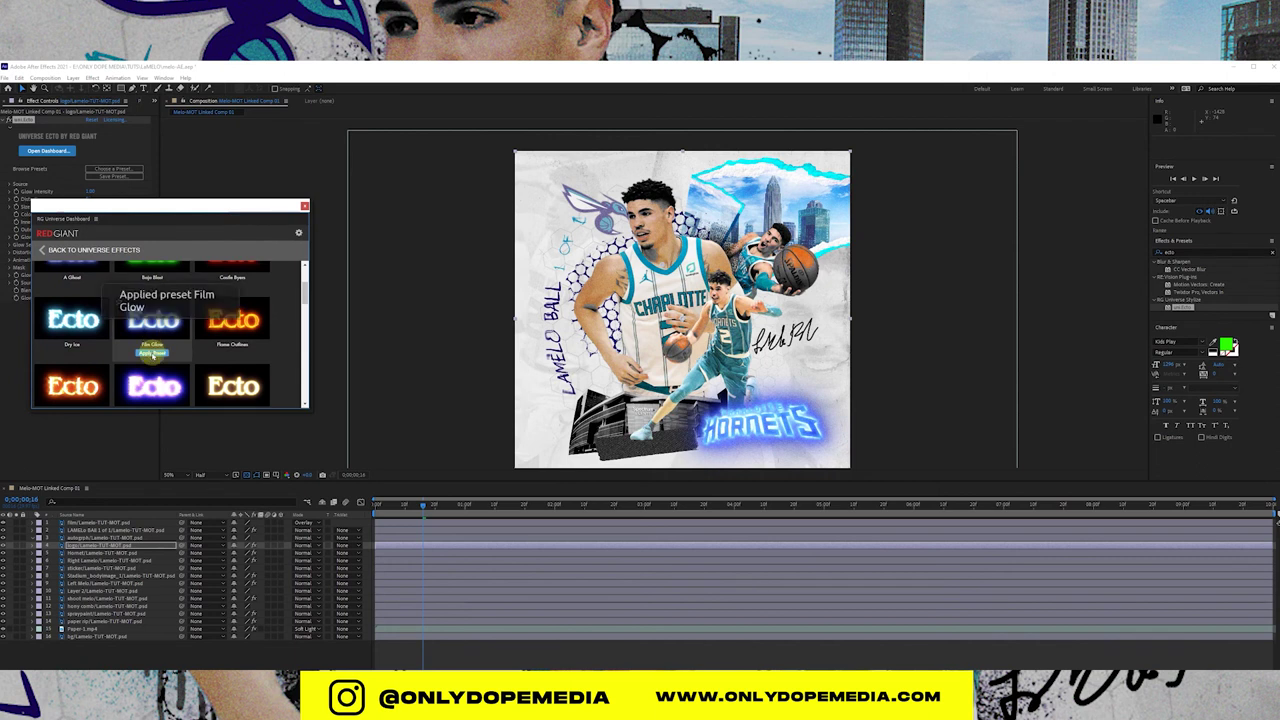
{"action": "left_click", "coordinate": [72, 353]}
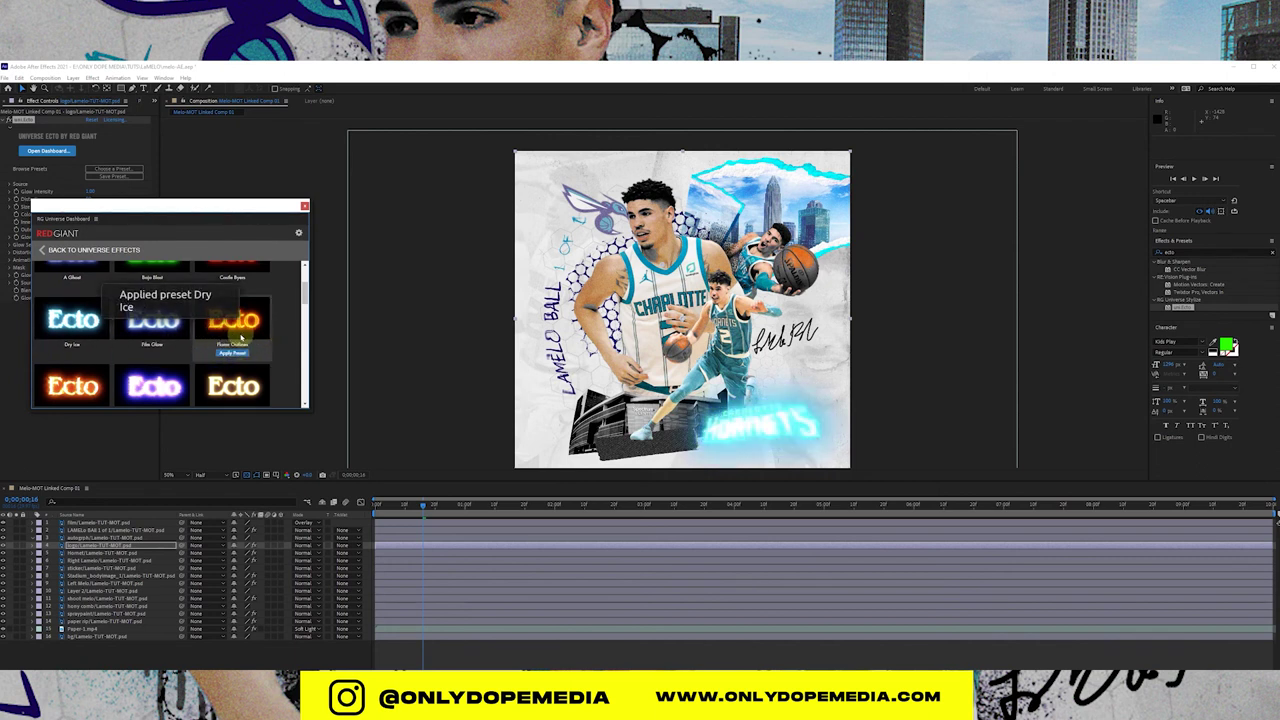
{"action": "scroll", "coordinate": [275, 328], "scroll_direction": "down", "scroll_amount": 3}
{"action": "scroll", "coordinate": [292, 331], "scroll_direction": "down", "scroll_amount": 2}
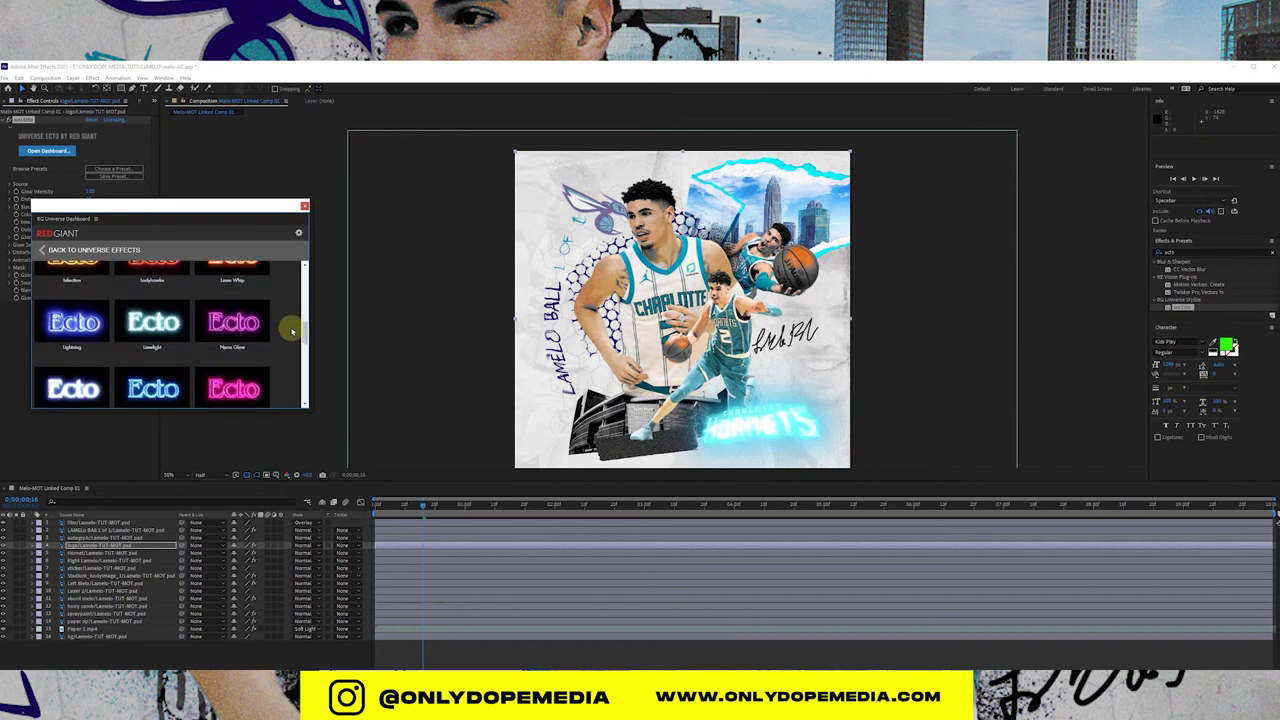
{"action": "left_click", "coordinate": [152, 353]}
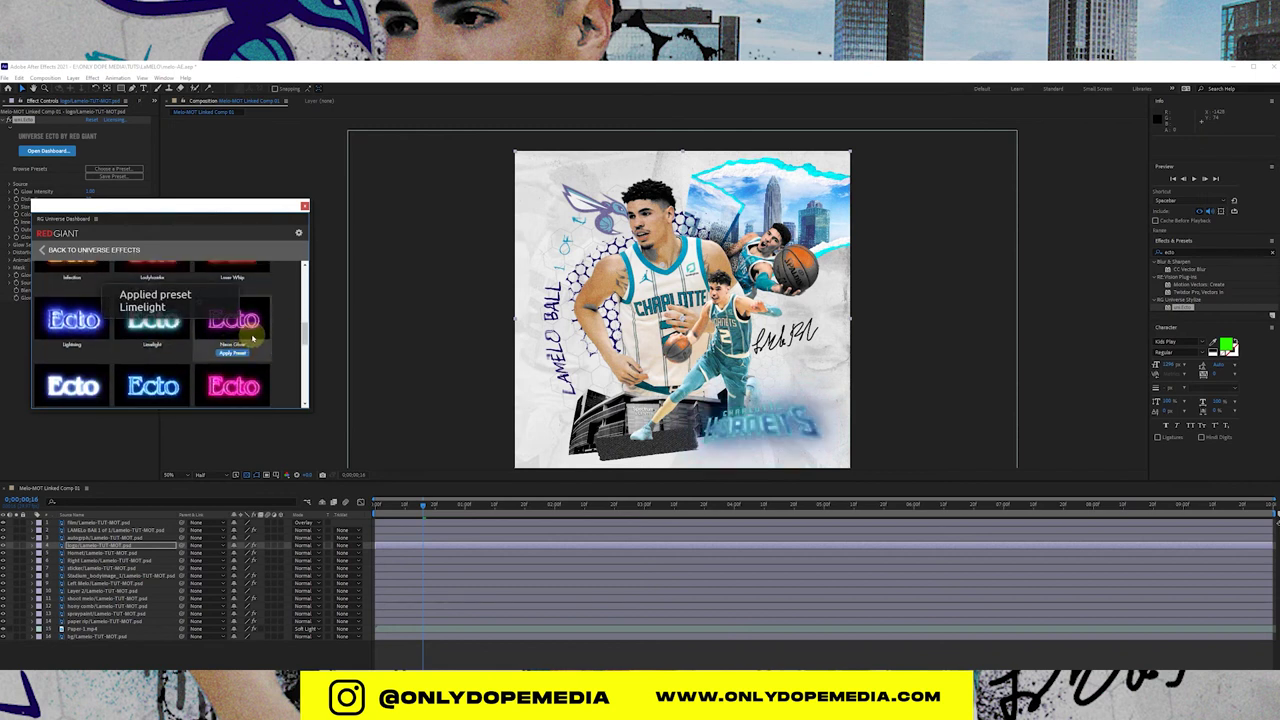
{"action": "scroll", "coordinate": [252, 338], "scroll_direction": "down", "scroll_amount": 2}
{"action": "left_click", "coordinate": [233, 354]}
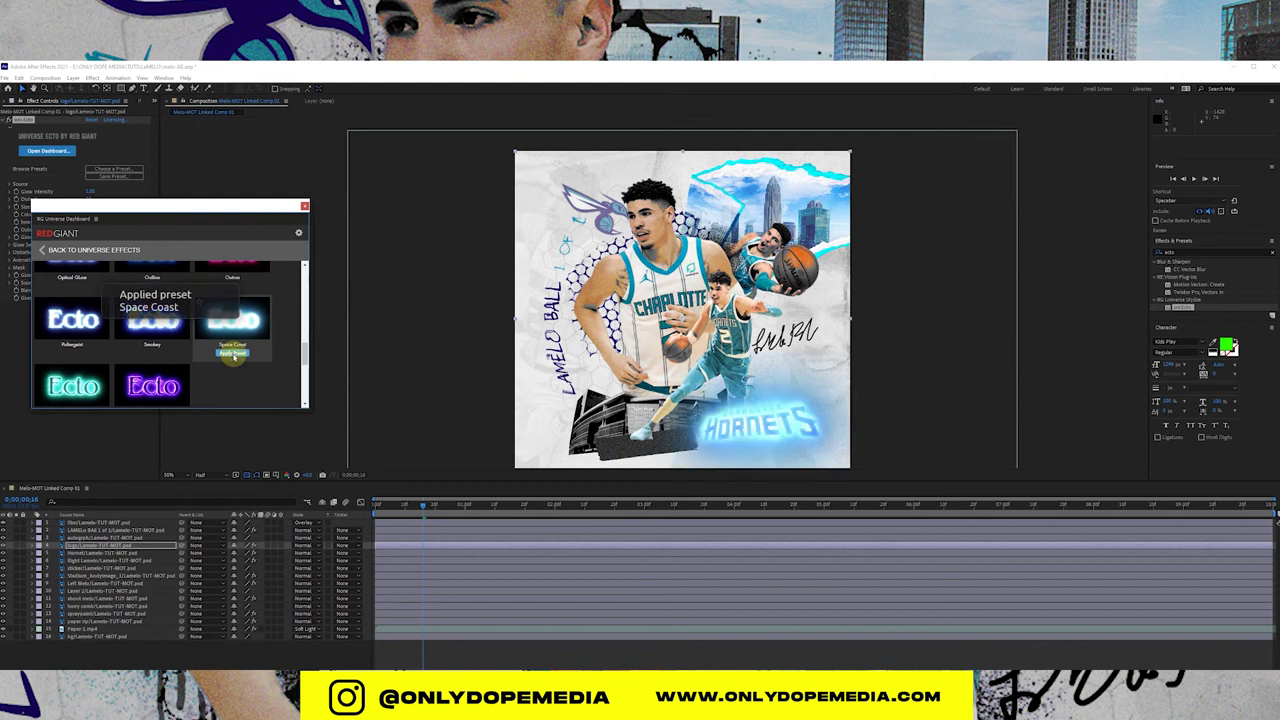
{"action": "scroll", "coordinate": [251, 323], "scroll_direction": "down", "scroll_amount": 4}
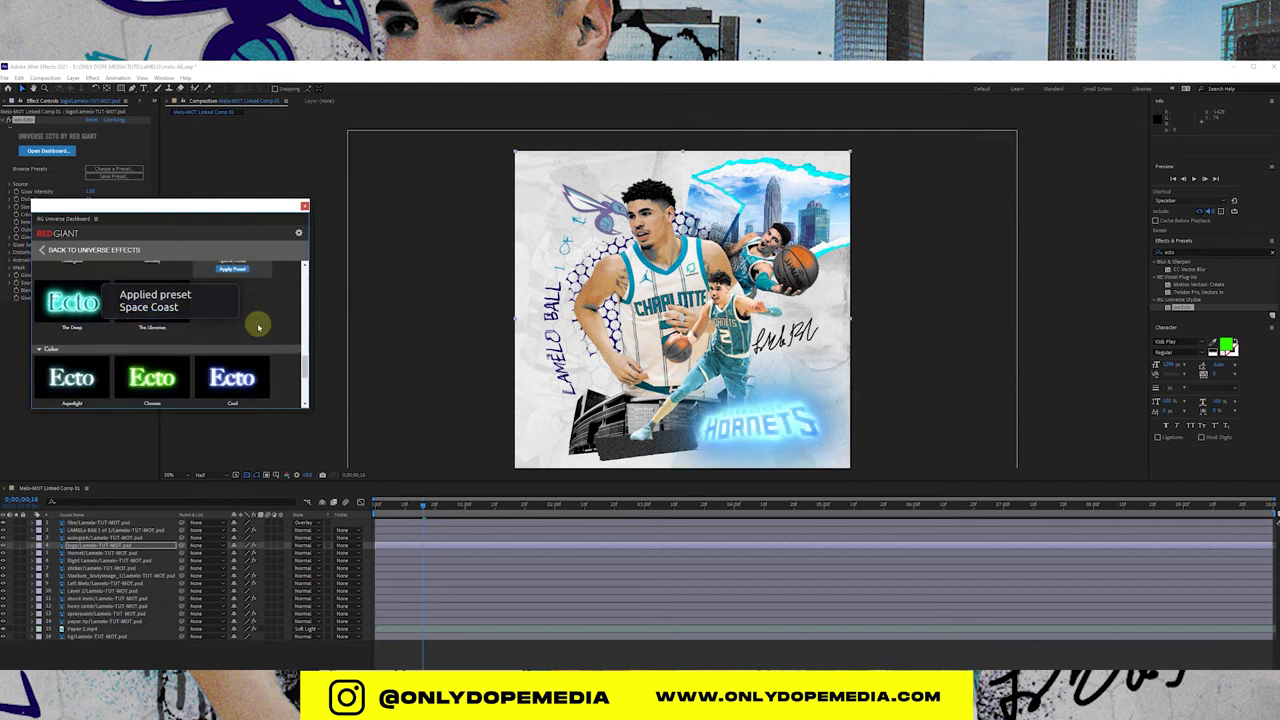
{"action": "left_click", "coordinate": [305, 206]}
Step: Lower Ecto's Glow Intensity, keep Blend Mode Normal and raise Distortion from 20 to about 50
{"action": "mouse_move", "coordinate": [89, 191]}
{"action": "left_mouse_down"}
{"action": "mouse_move", "coordinate": [68, 191]}
{"action": "mouse_move", "coordinate": [98, 201]}
{"action": "left_mouse_up"}
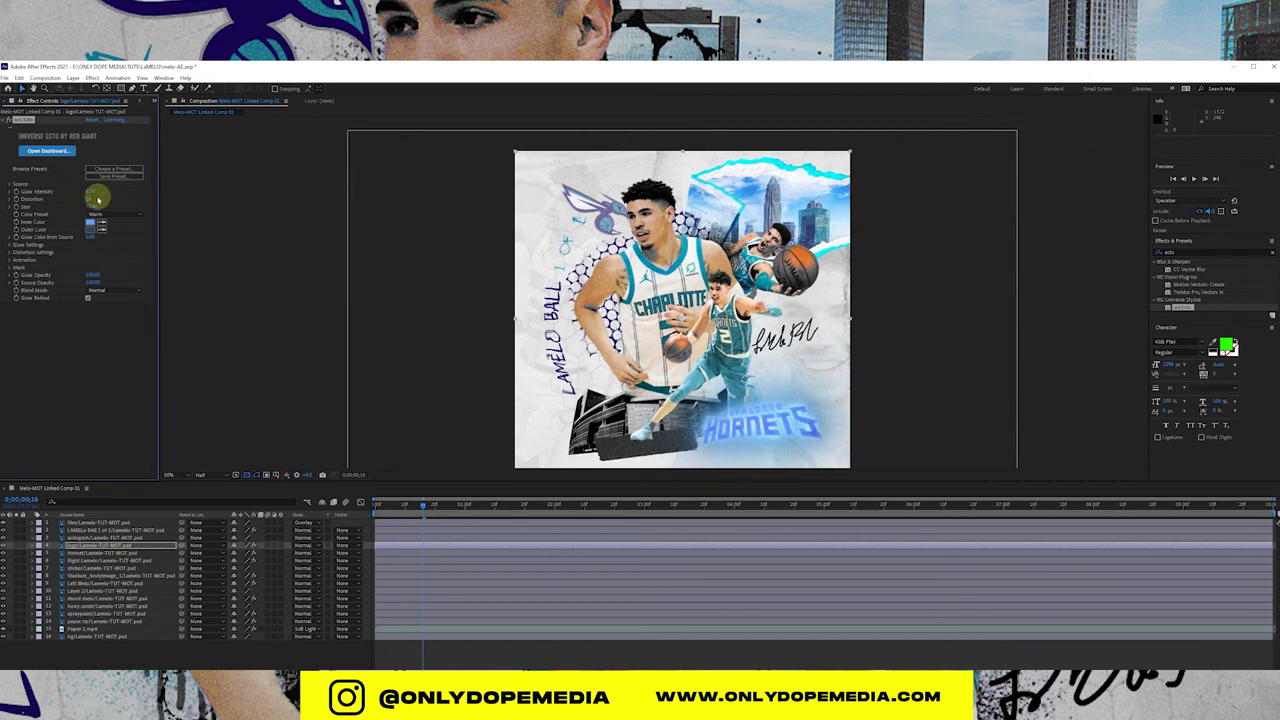
{"action": "left_click", "coordinate": [125, 290]}
{"action": "left_click", "coordinate": [125, 300]}
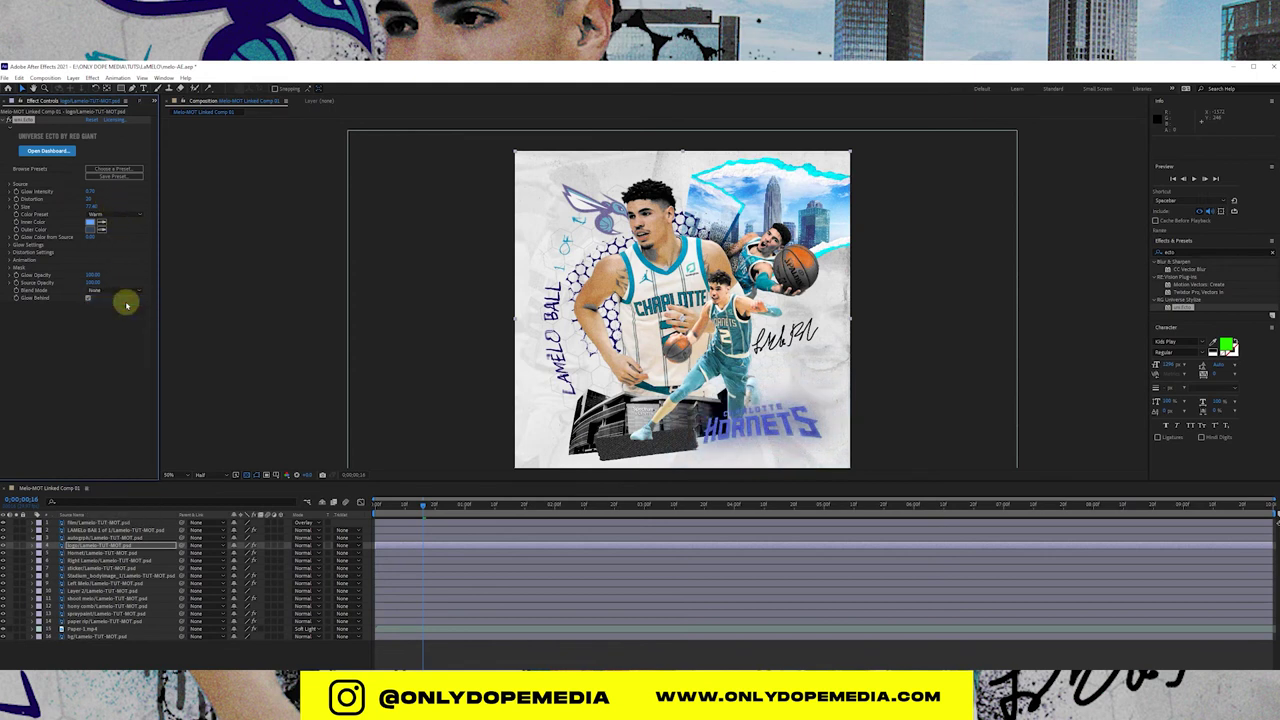
{"action": "left_click", "coordinate": [125, 290]}
{"action": "left_click", "coordinate": [125, 309]}
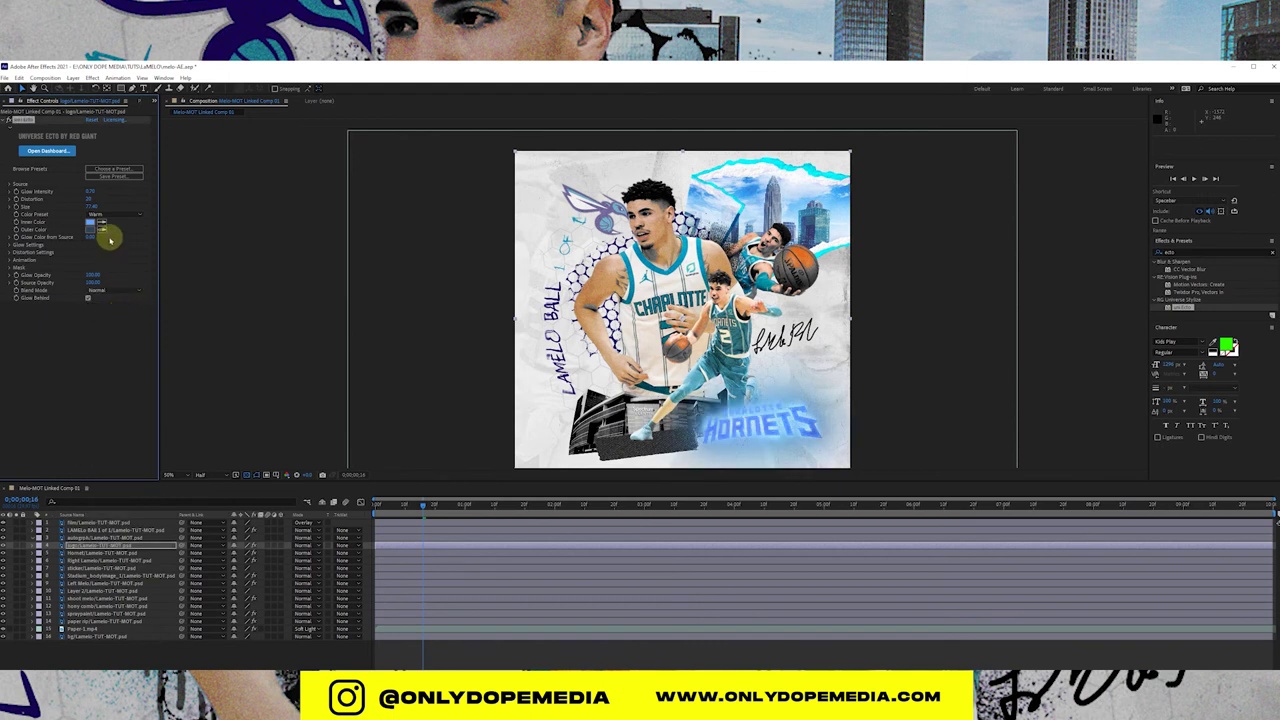
{"action": "left_click_drag", "start_coordinate": [88, 198], "coordinate": [60, 214]}
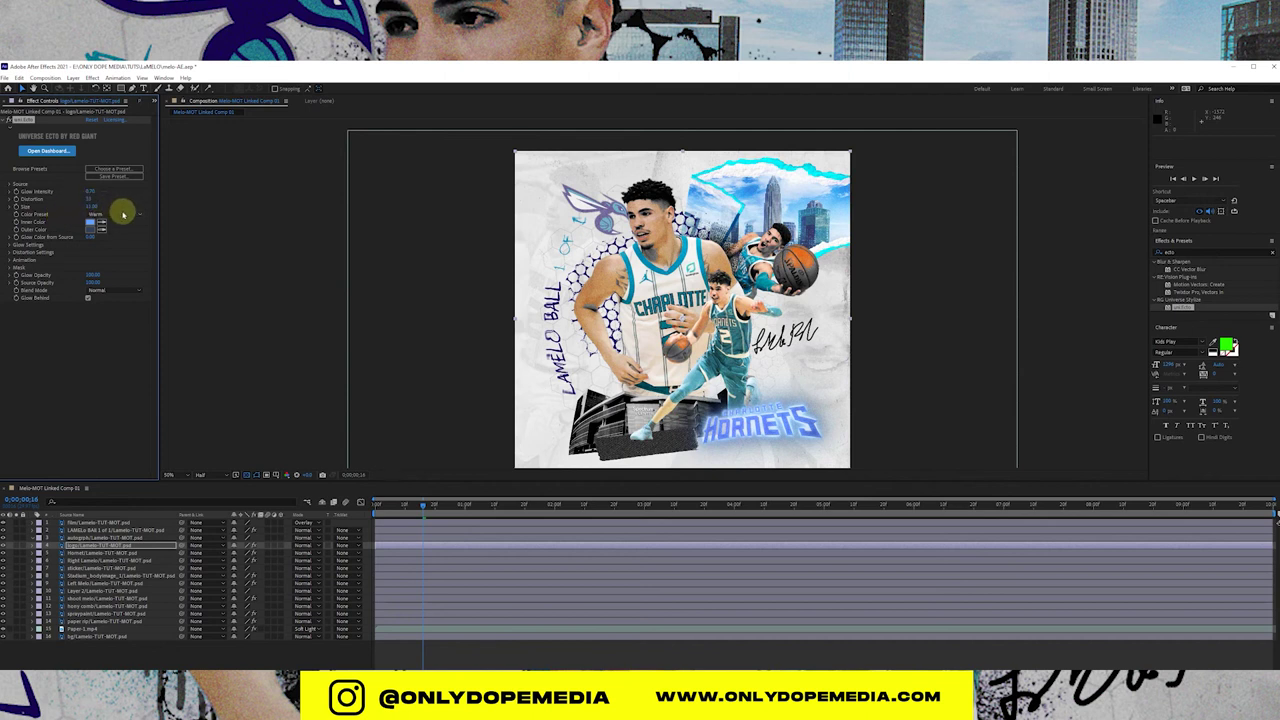
Step: Shift the glow colour toward purple-blue, tweak Contrast and Glow Opacity, then preview the animation
{"action": "left_click_drag", "start_coordinate": [94, 230], "coordinate": [166, 237]}
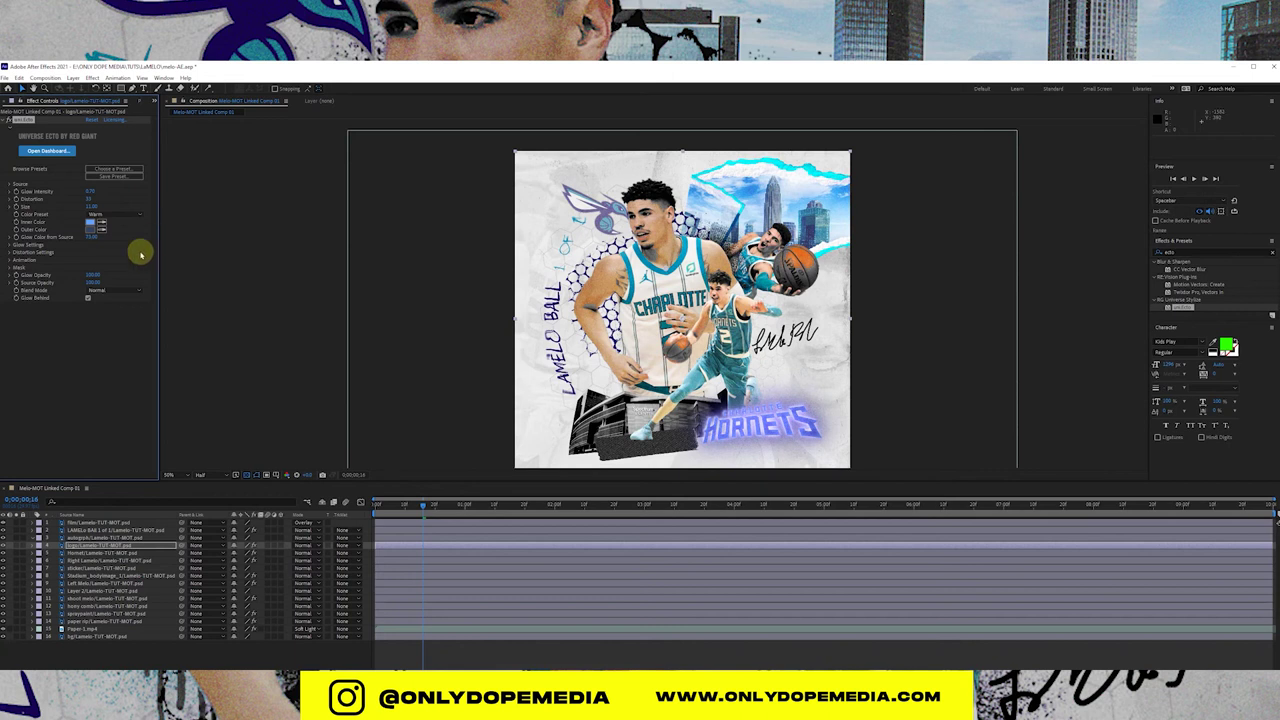
{"action": "left_click_drag", "start_coordinate": [94, 277], "coordinate": [125, 280]}
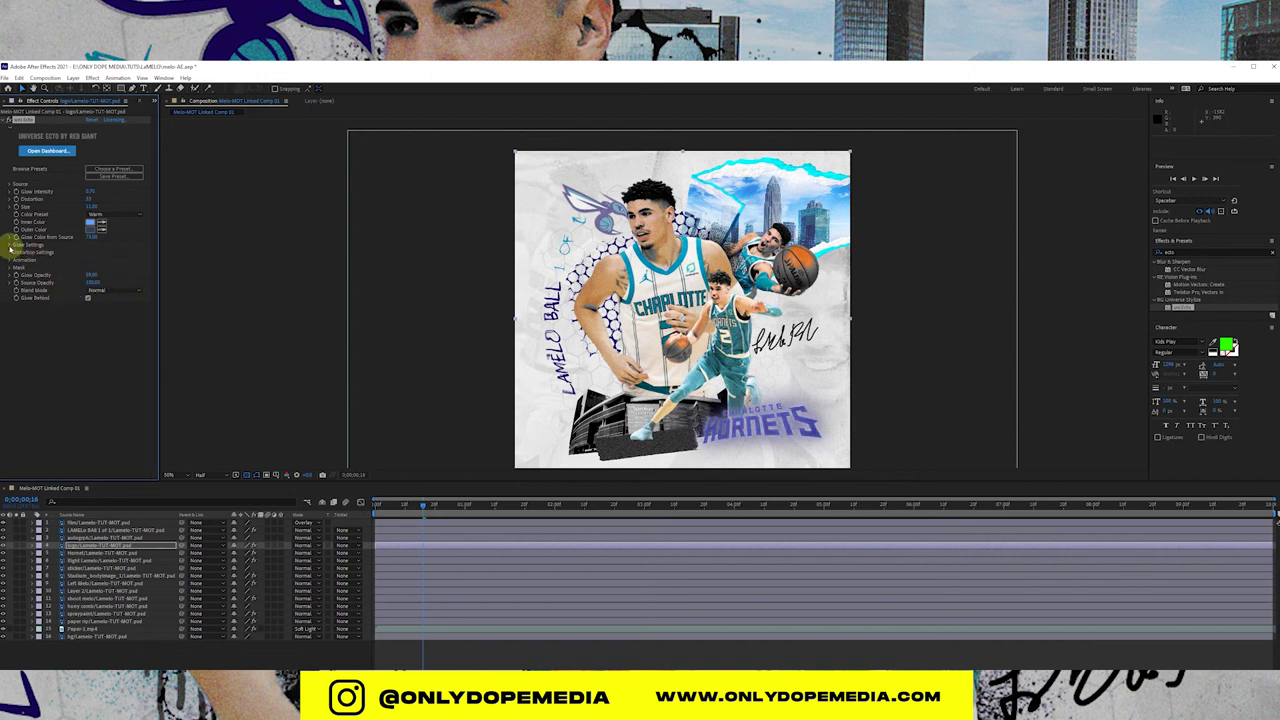
{"action": "left_click", "coordinate": [10, 245]}
{"action": "left_click_drag", "start_coordinate": [90, 253], "coordinate": [119, 265]}
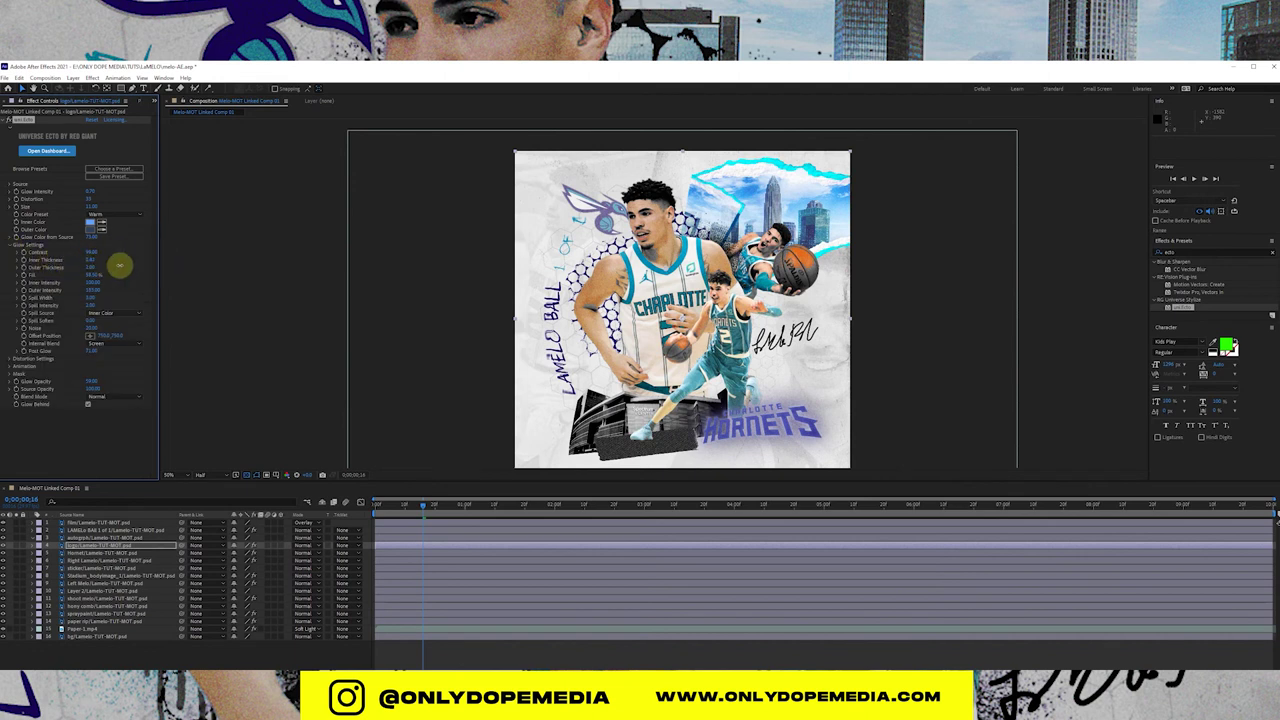
{"action": "left_click_drag", "start_coordinate": [91, 380], "coordinate": [111, 376]}
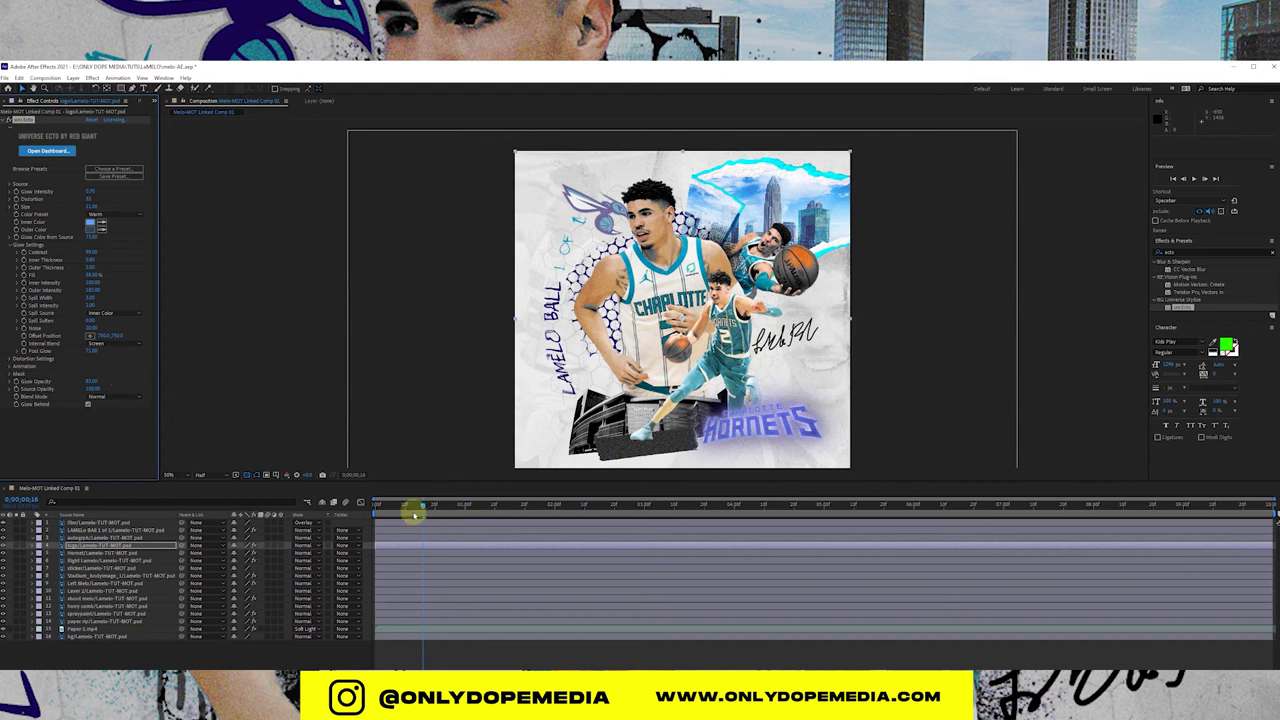
{"action": "left_click_drag", "start_coordinate": [411, 504], "coordinate": [593, 503]}
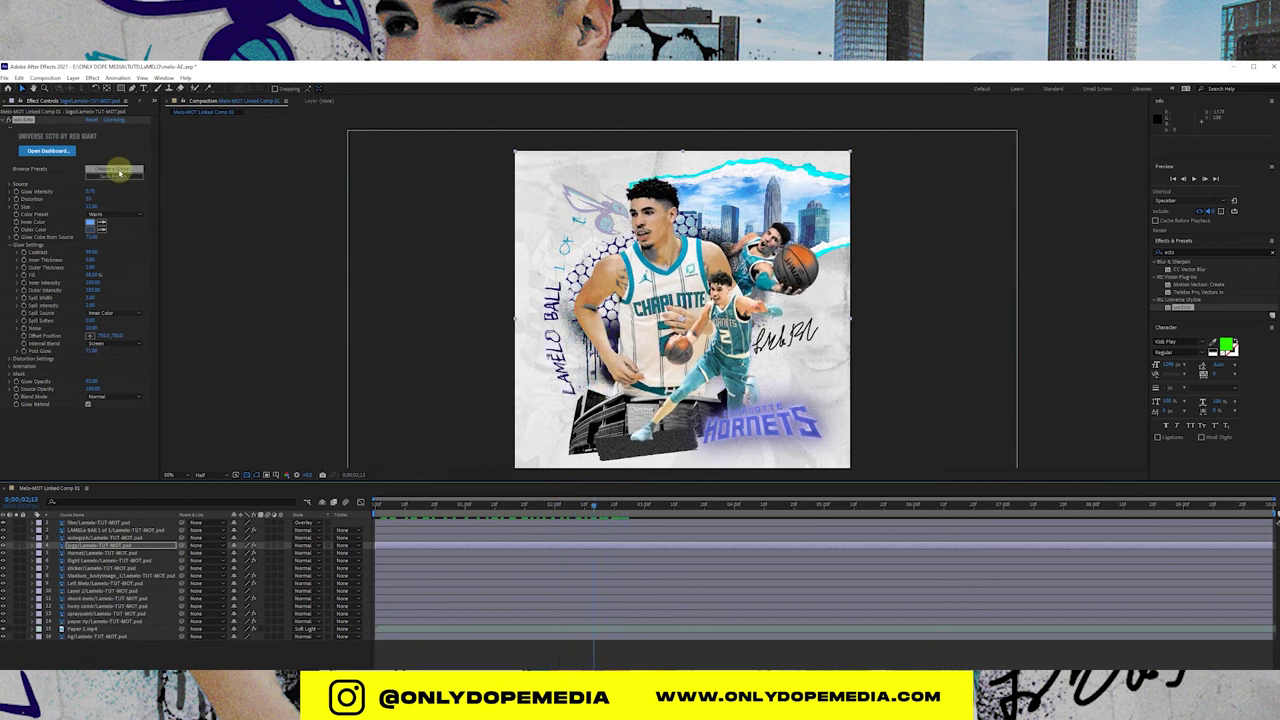
Step: Apply the red Castle Byers Ecto preset and set the outer glow colour to teal 00B8CA
{"action": "left_click", "coordinate": [50, 150]}
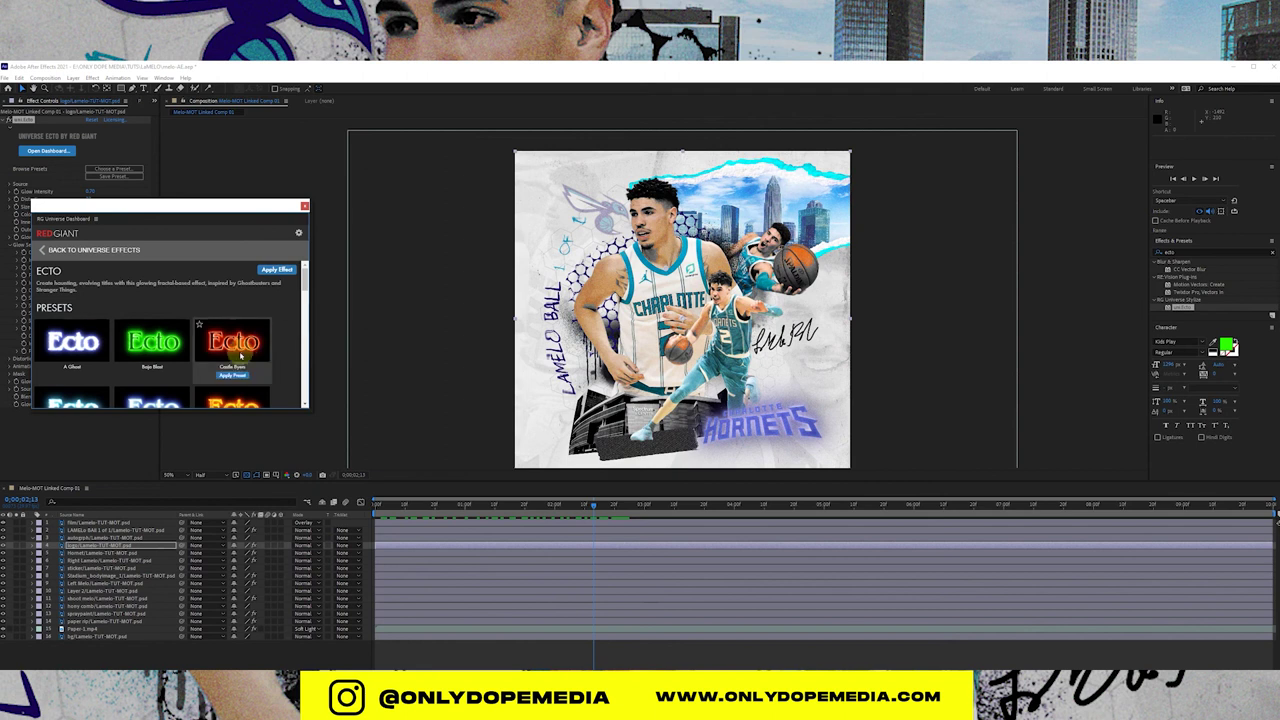
{"action": "left_click", "coordinate": [231, 375]}
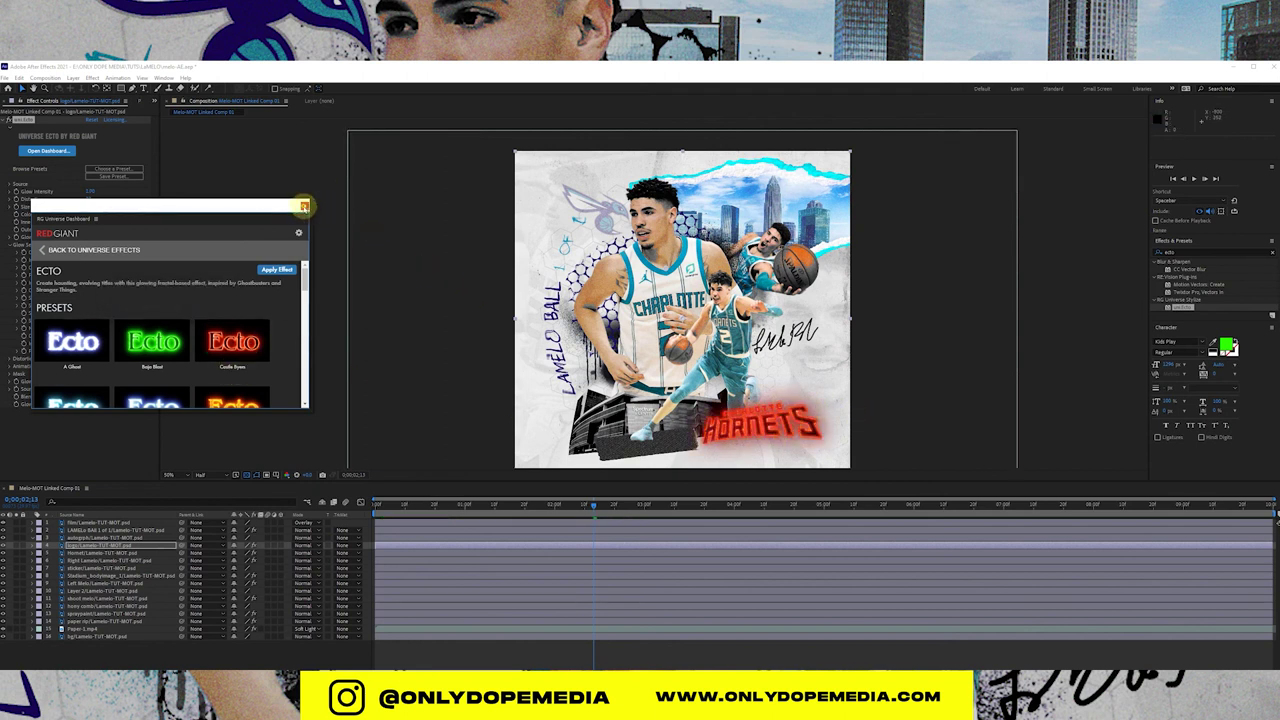
{"action": "left_click", "coordinate": [304, 206]}
{"action": "left_click", "coordinate": [89, 229]}
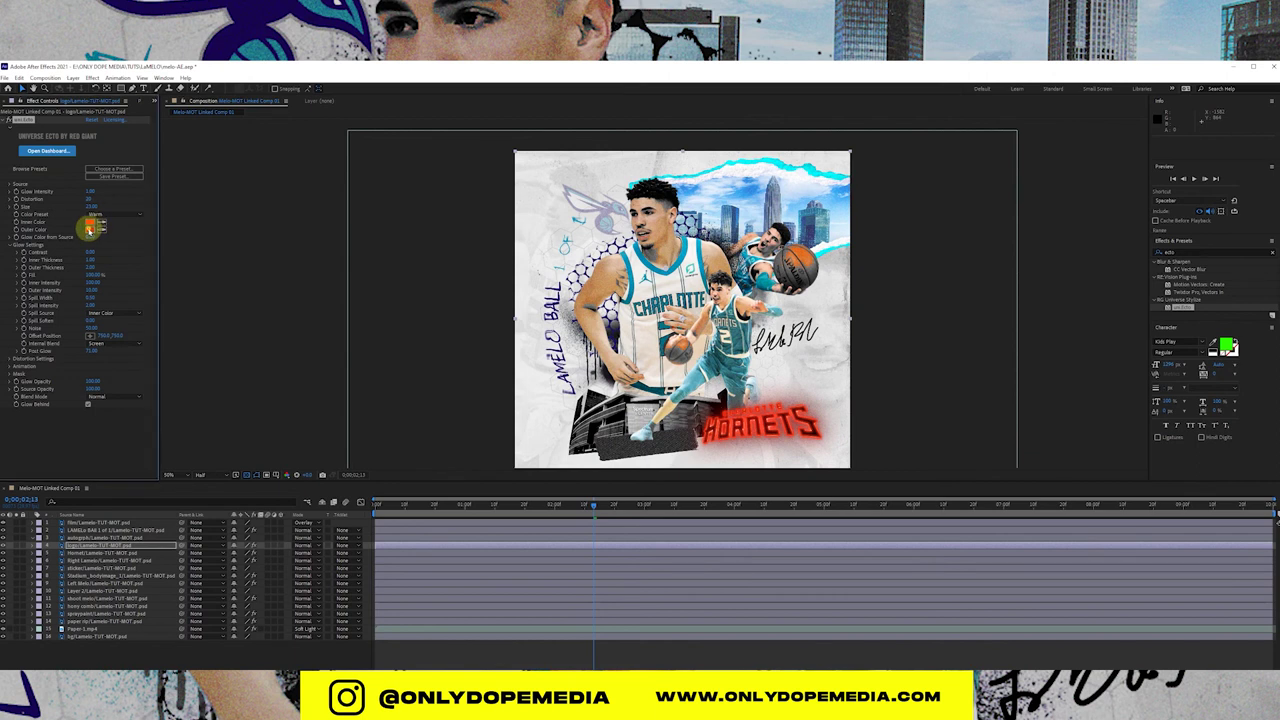
{"action": "left_click", "coordinate": [410, 362]}
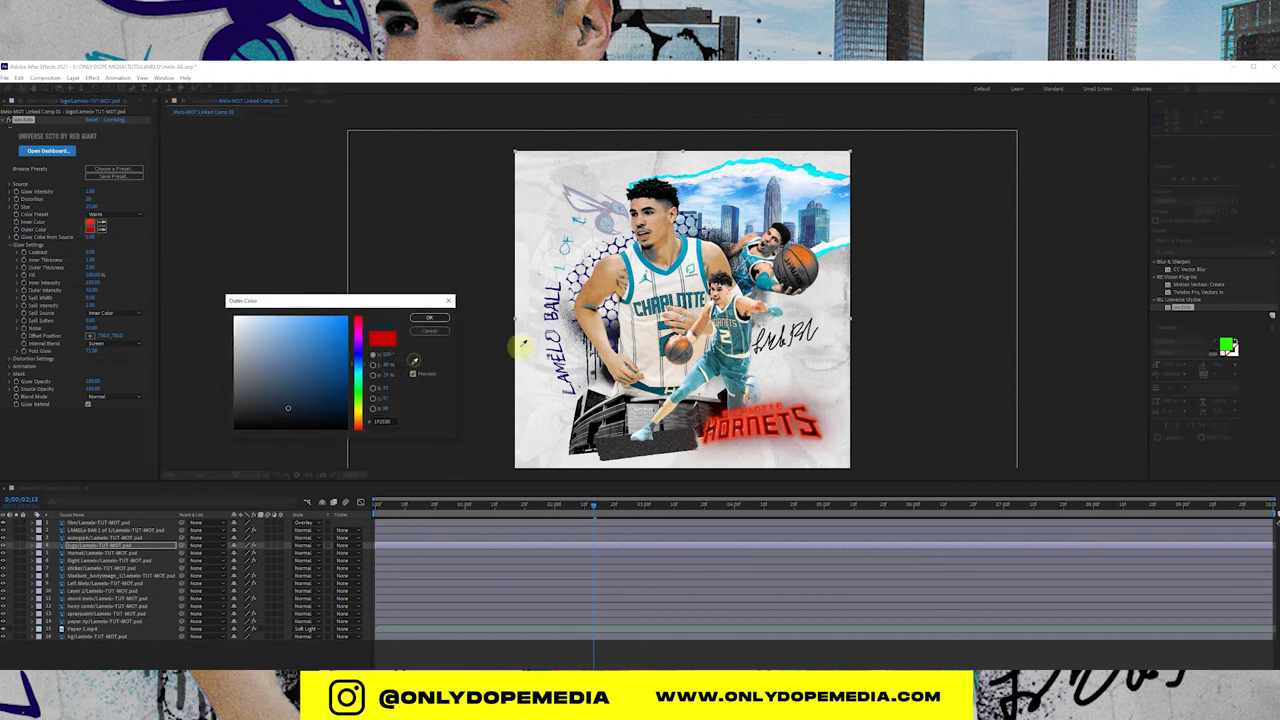
{"action": "left_click", "coordinate": [740, 330]}
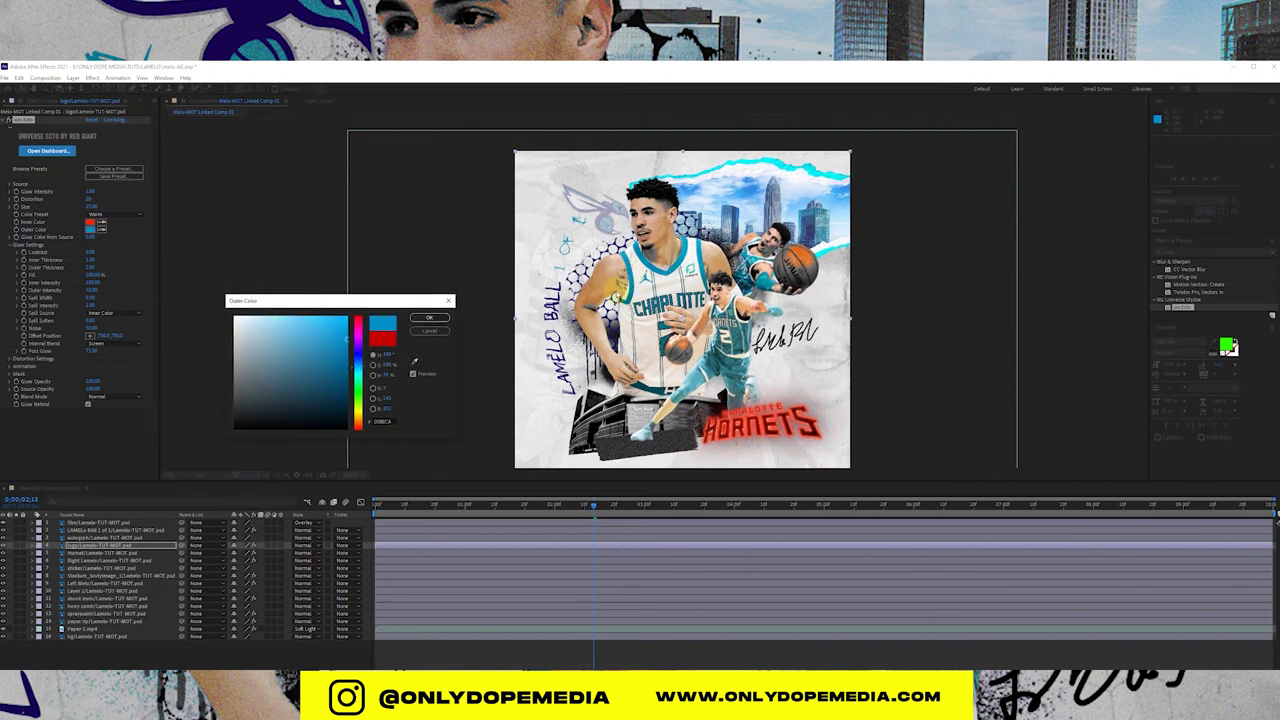
{"action": "left_click", "coordinate": [429, 317]}
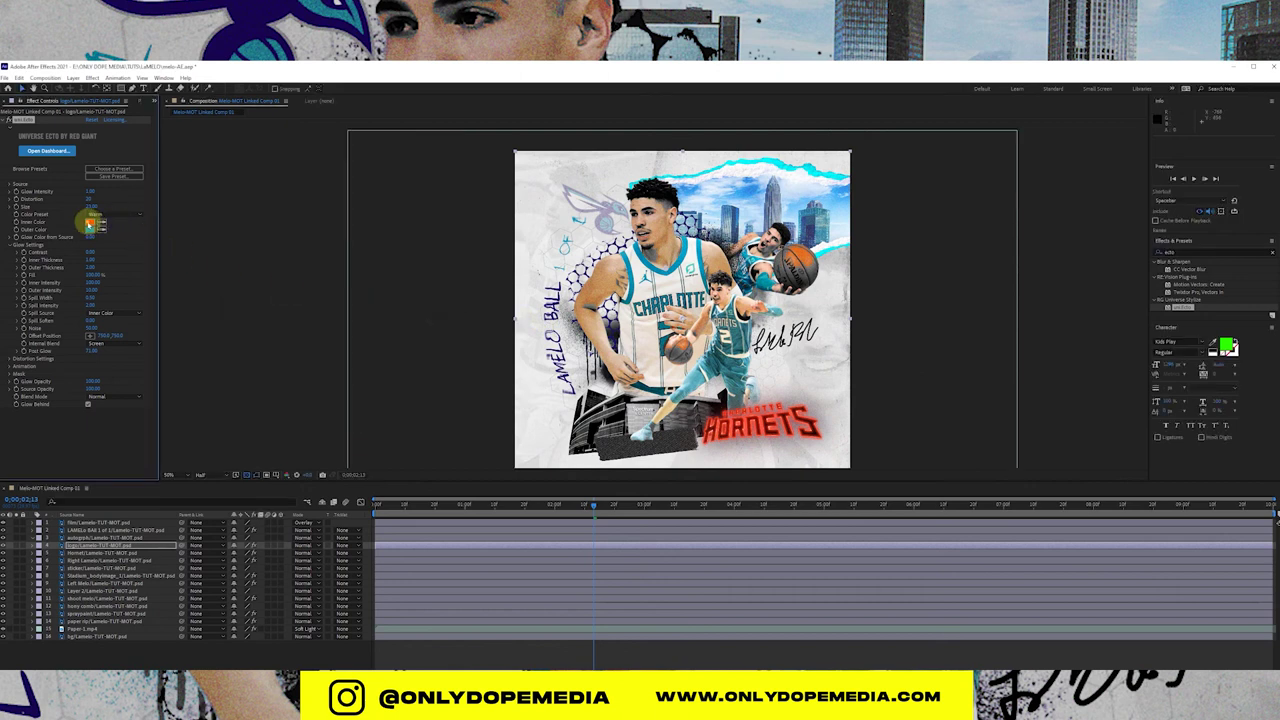
Step: Set a darker deep-purple inner glow colour, adjust Glow Opacity and enable Glow Behind
{"action": "left_click", "coordinate": [92, 221]}
{"action": "left_click", "coordinate": [414, 362]}
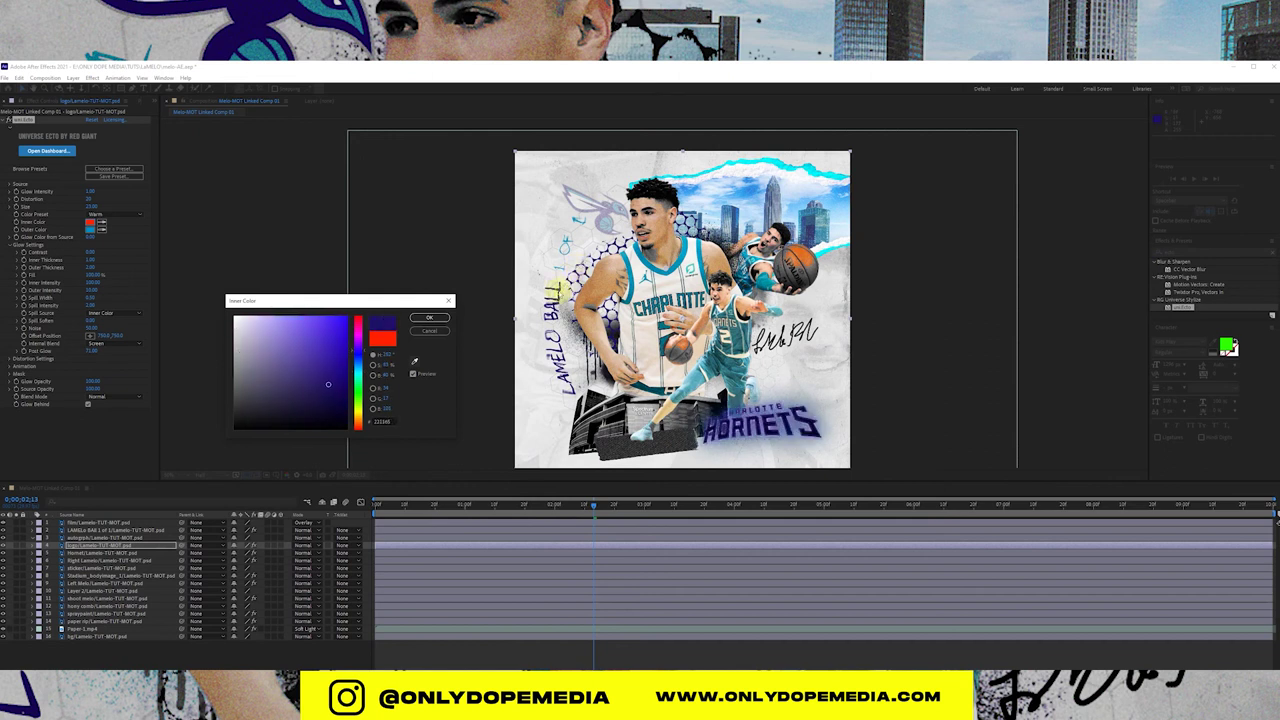
{"action": "left_click", "coordinate": [336, 376]}
{"action": "left_click_drag", "start_coordinate": [345, 362], "coordinate": [281, 415]}
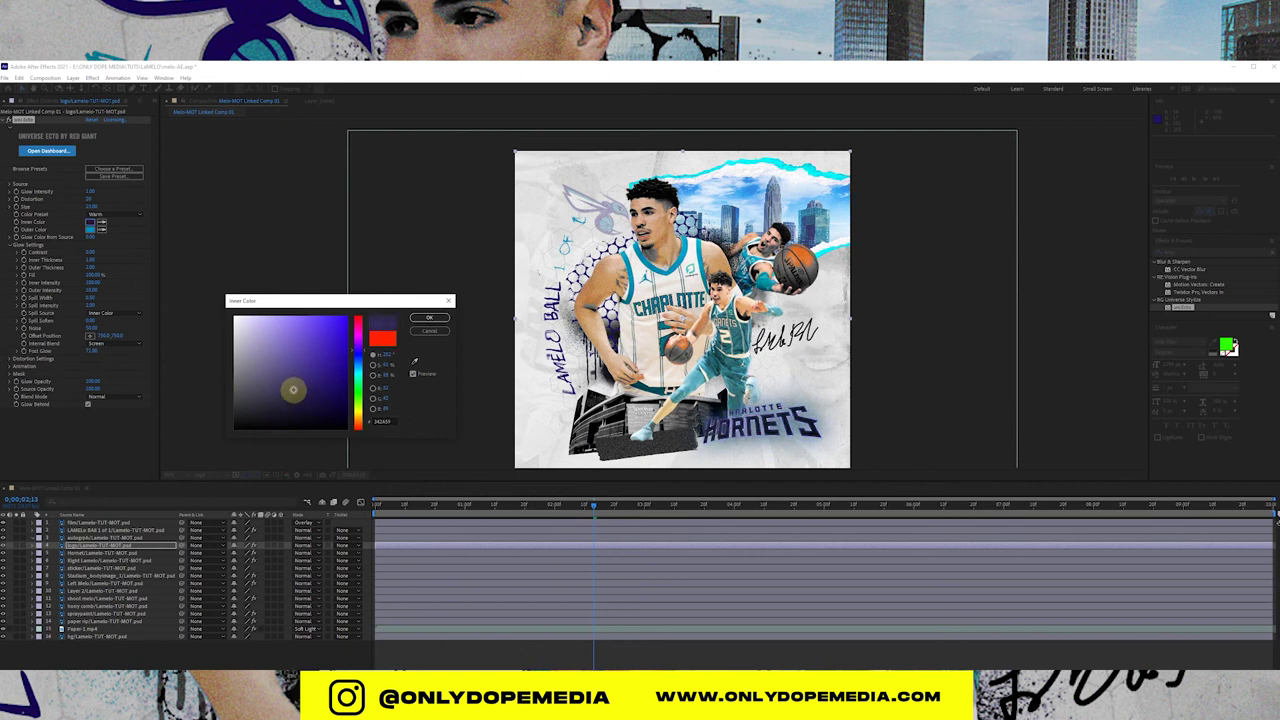
{"action": "mouse_move", "coordinate": [291, 396]}
{"action": "left_mouse_down"}
{"action": "mouse_move", "coordinate": [300, 374]}
{"action": "mouse_move", "coordinate": [292, 390]}
{"action": "left_mouse_up"}
{"action": "left_click", "coordinate": [426, 318]}
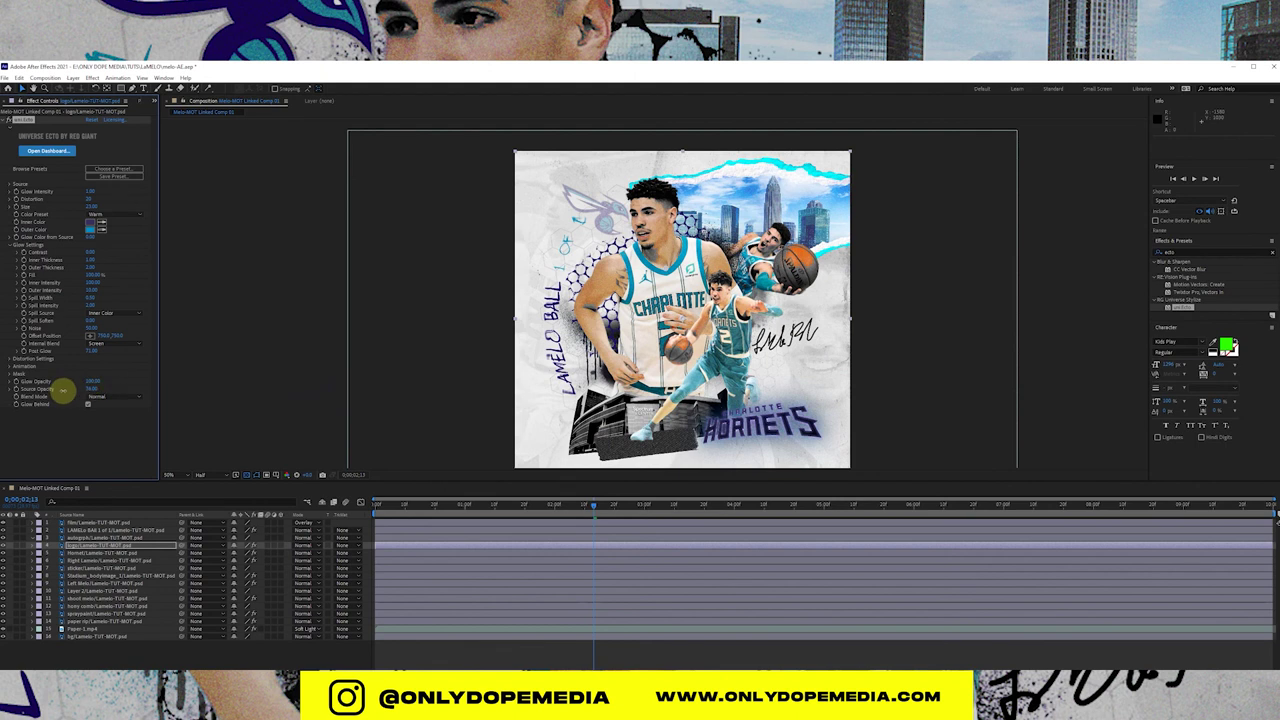
{"action": "mouse_move", "coordinate": [90, 382]}
{"action": "left_mouse_down"}
{"action": "mouse_move", "coordinate": [57, 377]}
{"action": "mouse_move", "coordinate": [94, 381]}
{"action": "left_mouse_up"}
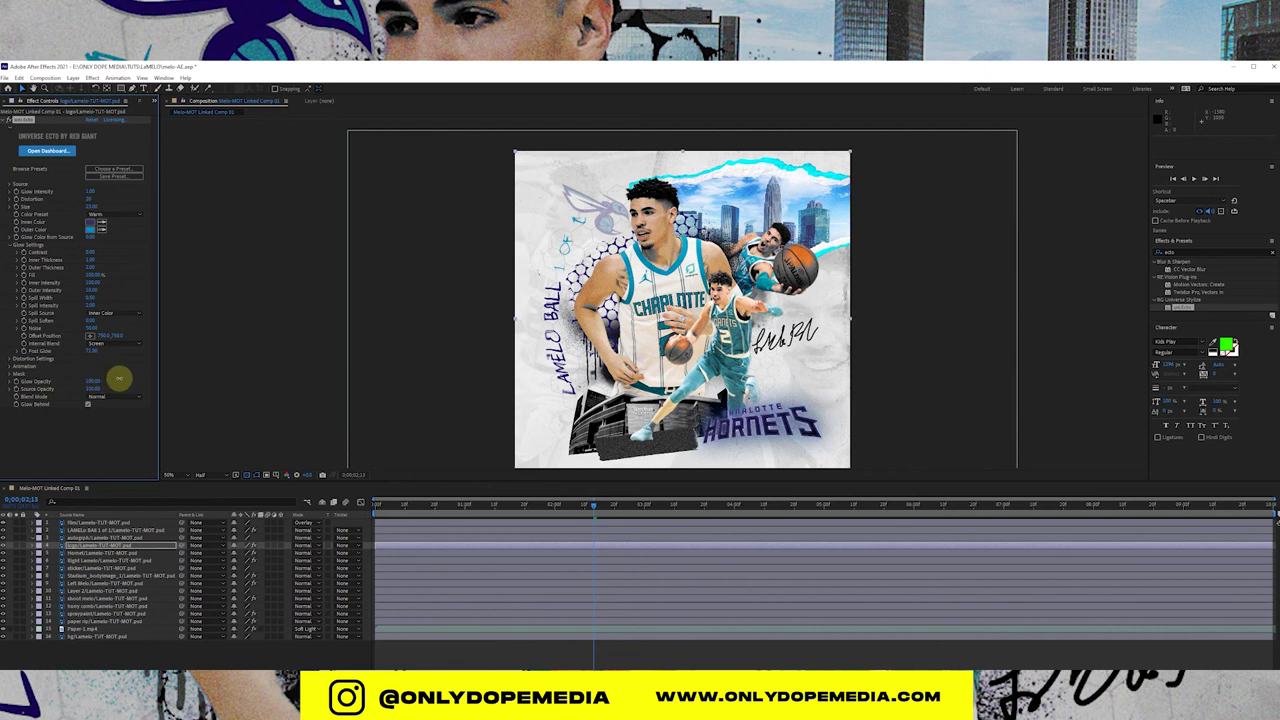
{"action": "left_click", "coordinate": [89, 405]}
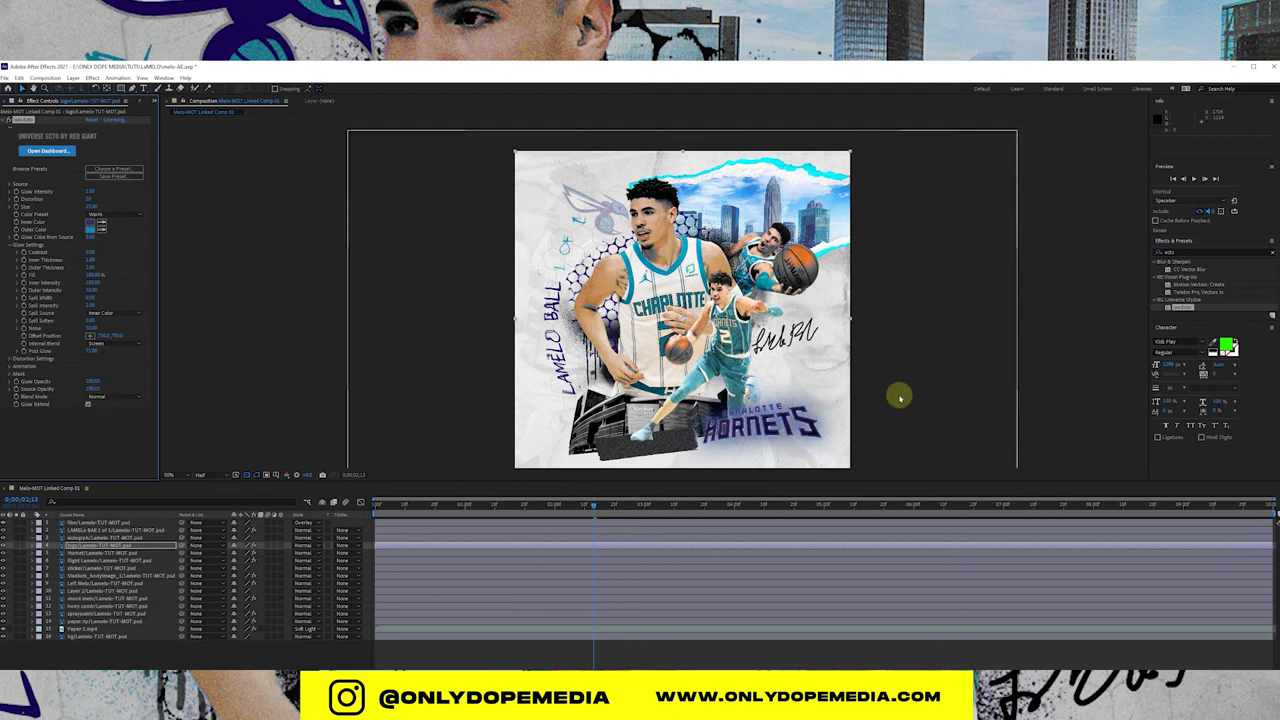
{"action": "left_click", "coordinate": [7, 121]}
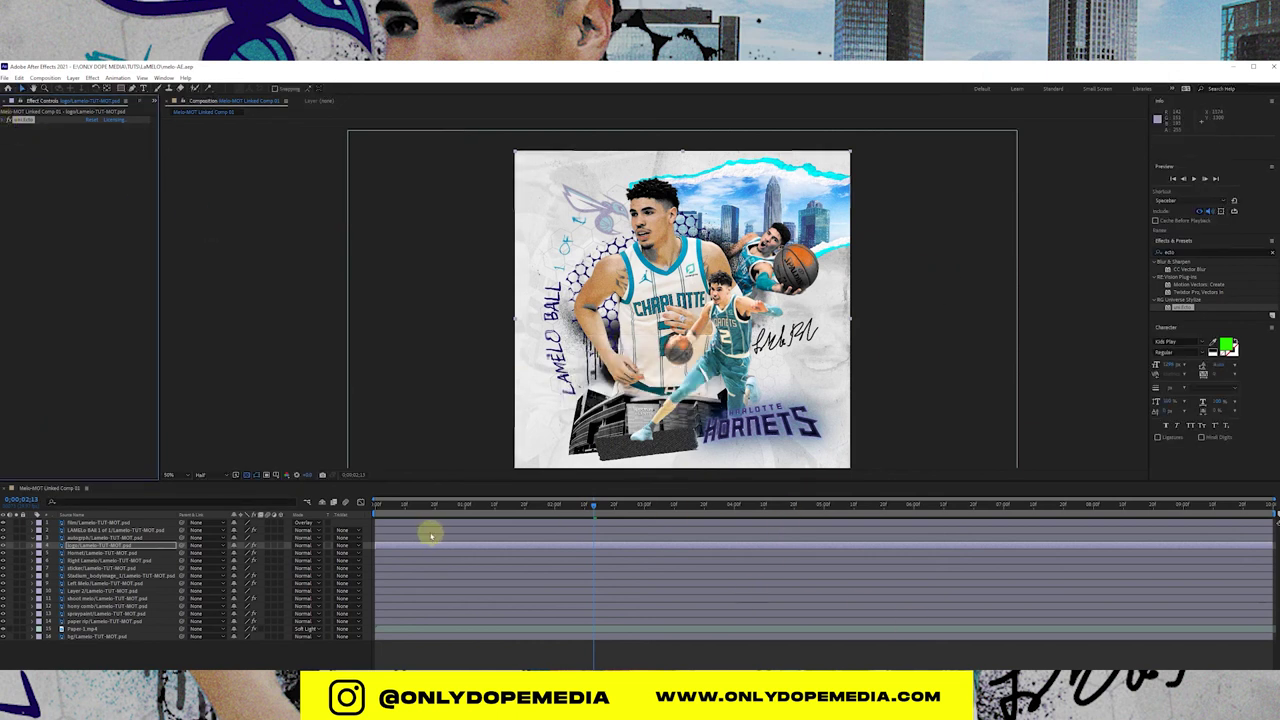
{"action": "left_click_drag", "start_coordinate": [422, 505], "coordinate": [394, 514]}
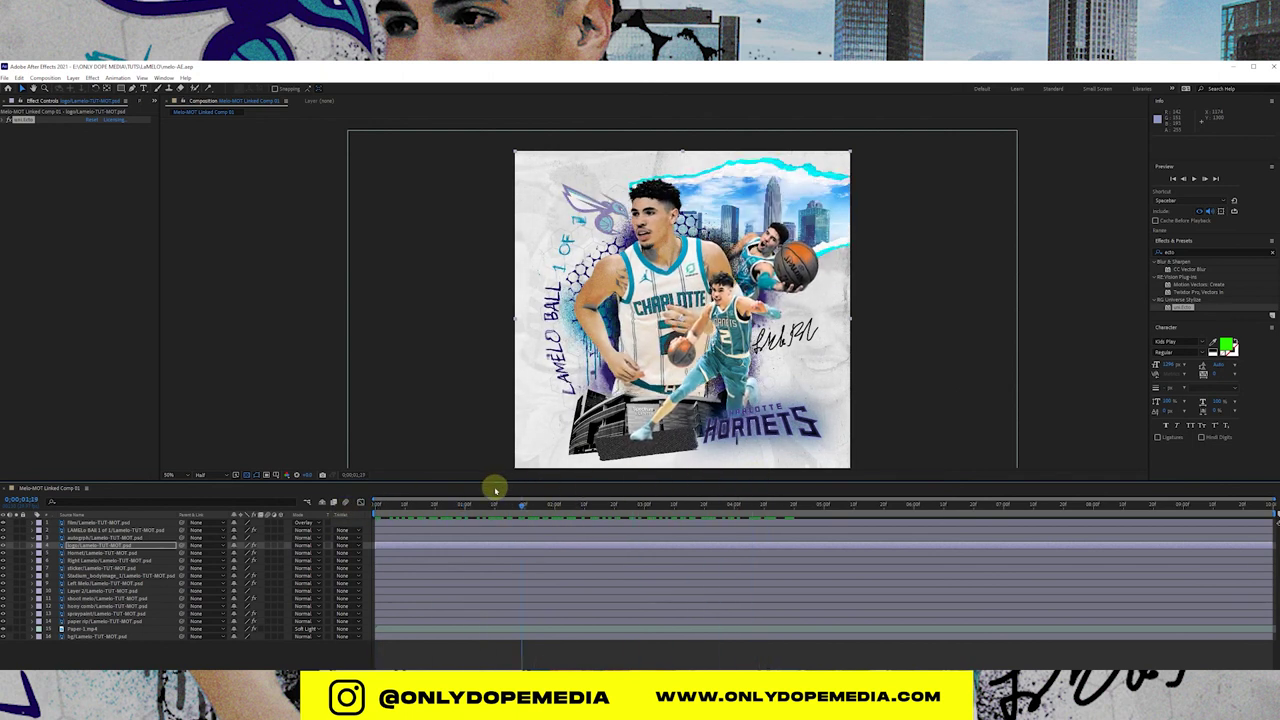
{"action": "left_click", "coordinate": [418, 503]}
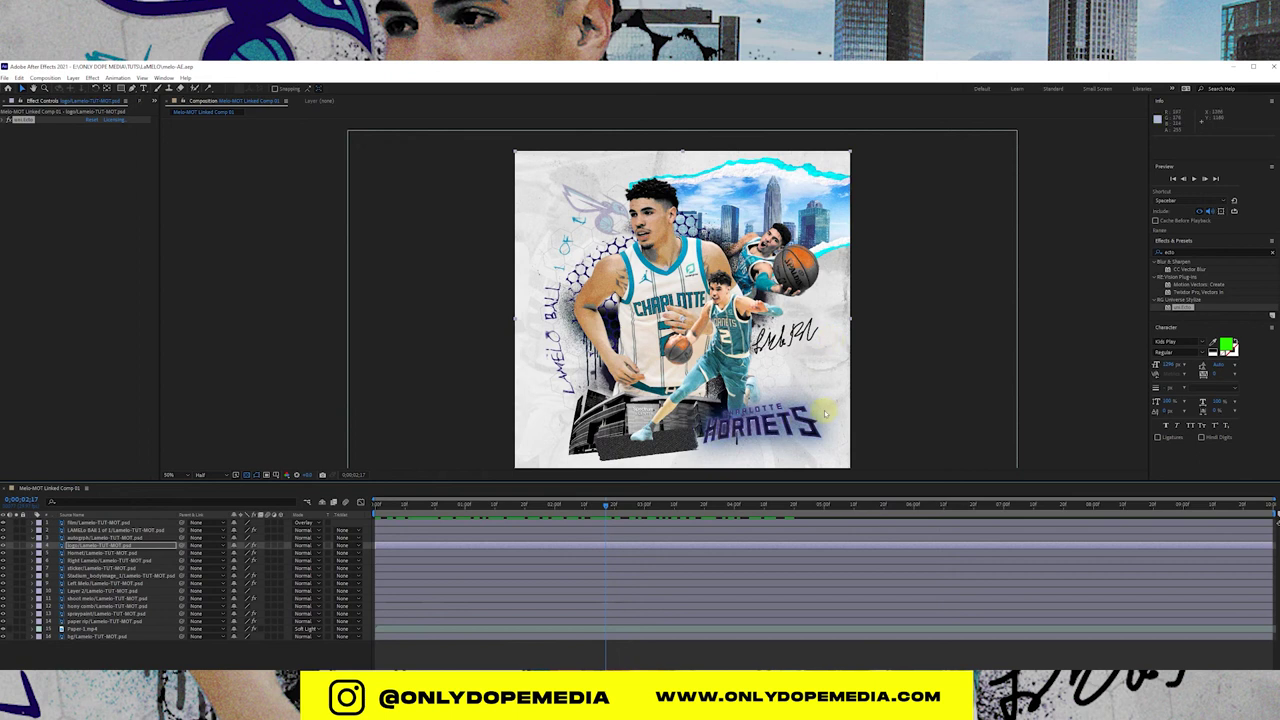
{"action": "left_click_drag", "start_coordinate": [560, 503], "coordinate": [392, 503]}
{"action": "key", "text": "space"}
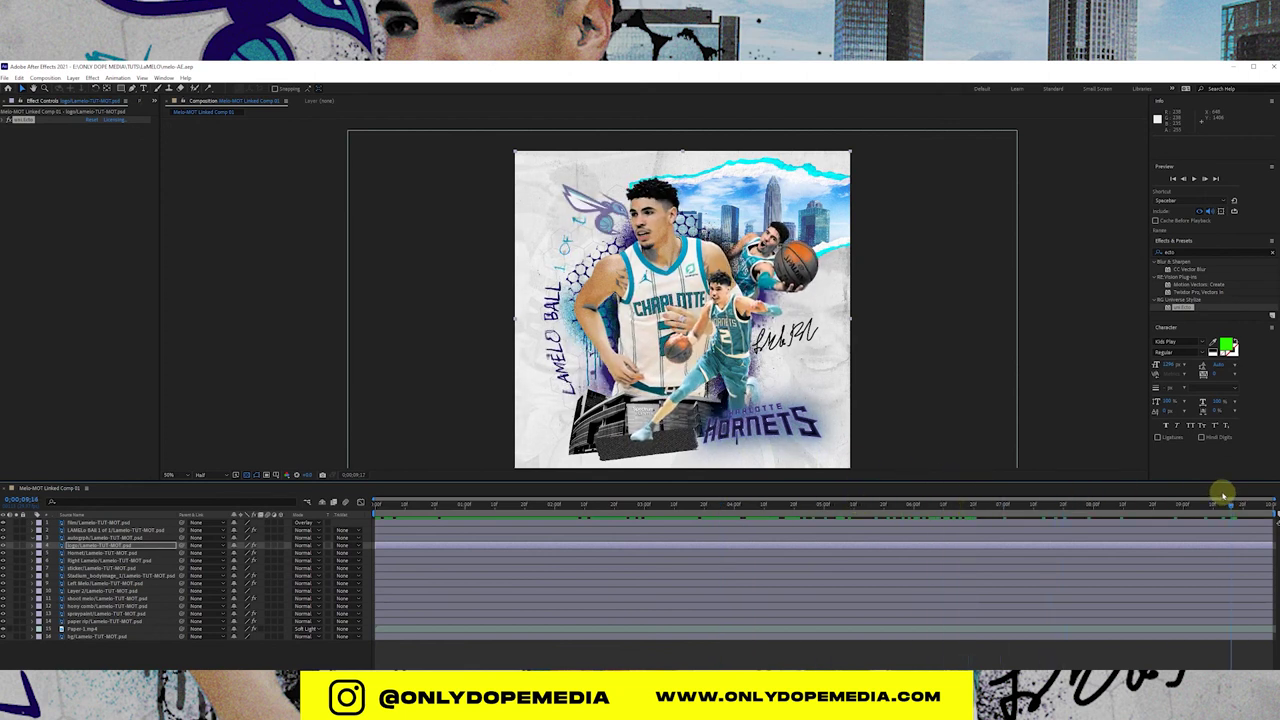
{"action": "left_click_drag", "start_coordinate": [893, 505], "coordinate": [774, 503]}
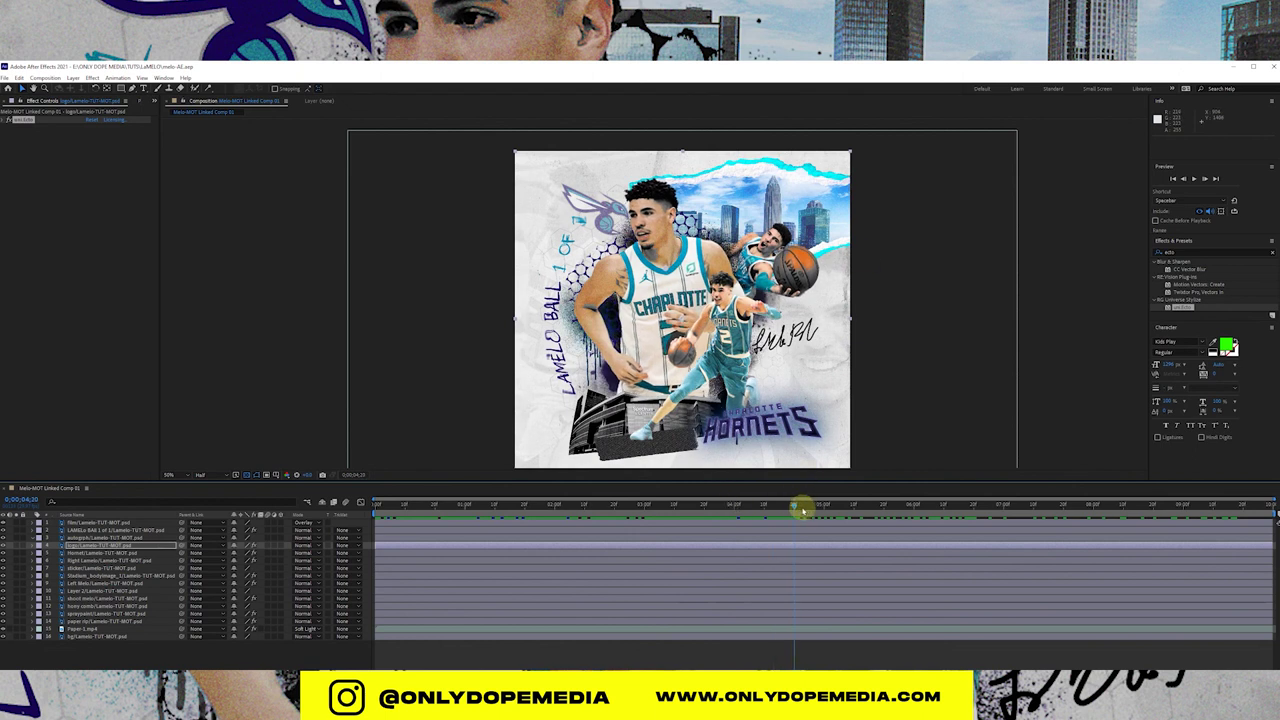
{"action": "left_click_drag", "start_coordinate": [796, 505], "coordinate": [703, 481]}
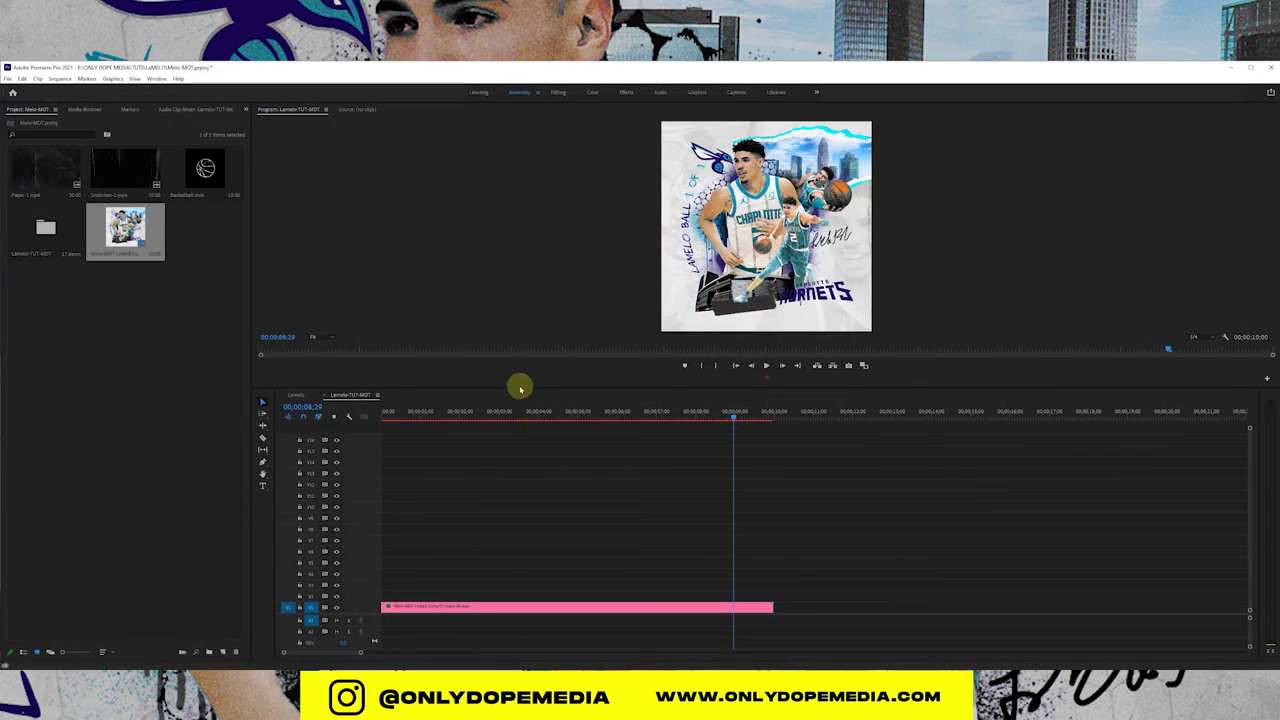
Step: Add Scratches-1.mp4 on a track above the poster and delete its audio
{"action": "left_click_drag", "start_coordinate": [518, 389], "coordinate": [500, 537]}
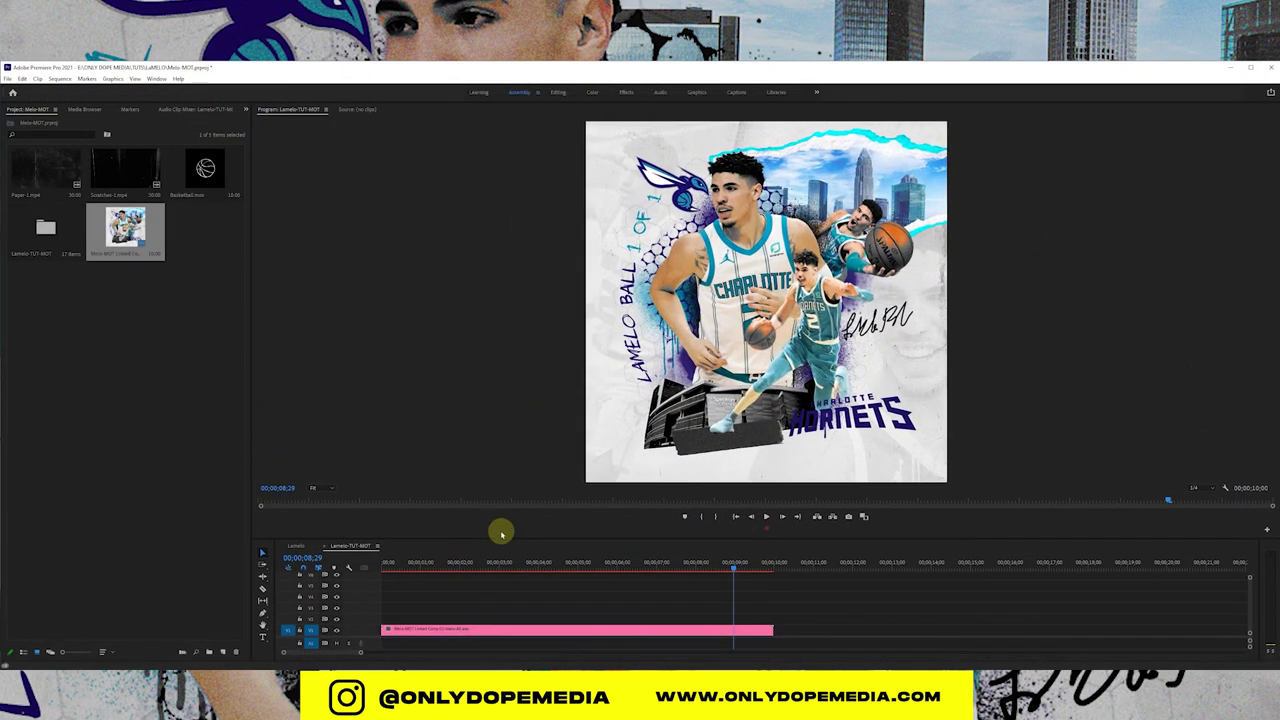
{"action": "left_click_drag", "start_coordinate": [408, 564], "coordinate": [365, 566]}
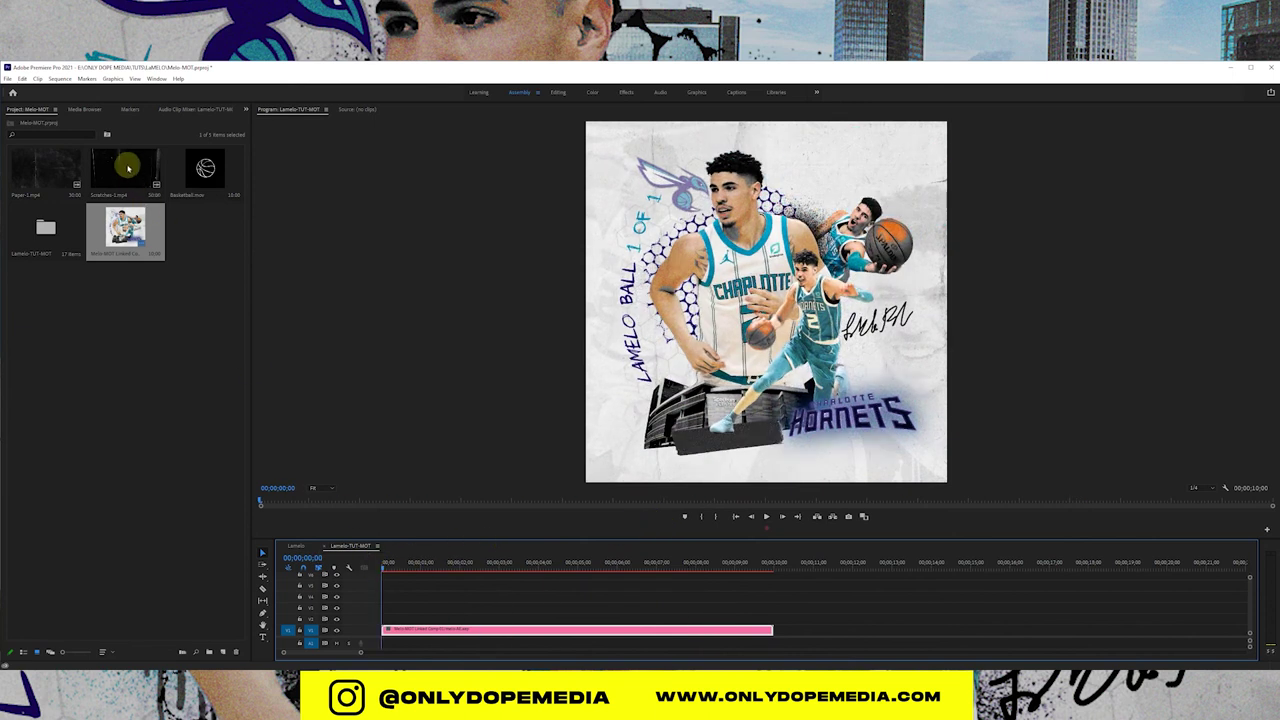
{"action": "left_click", "coordinate": [129, 165]}
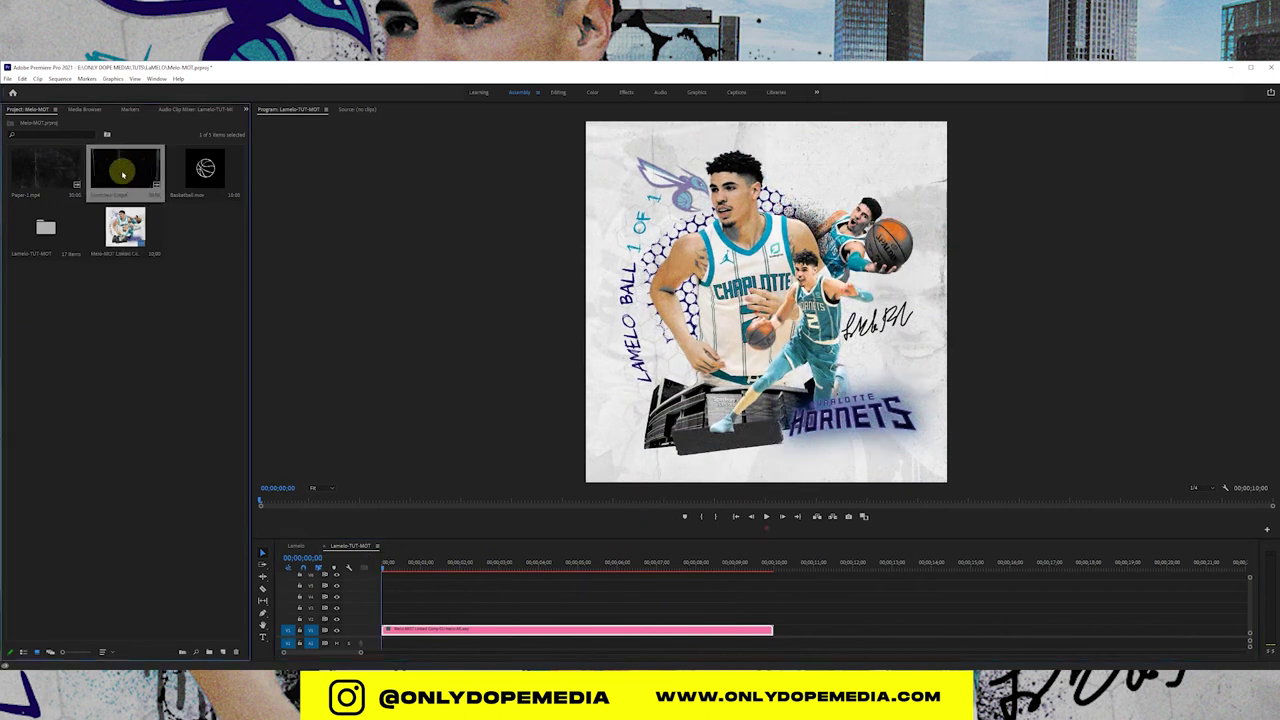
{"action": "left_click", "coordinate": [625, 92]}
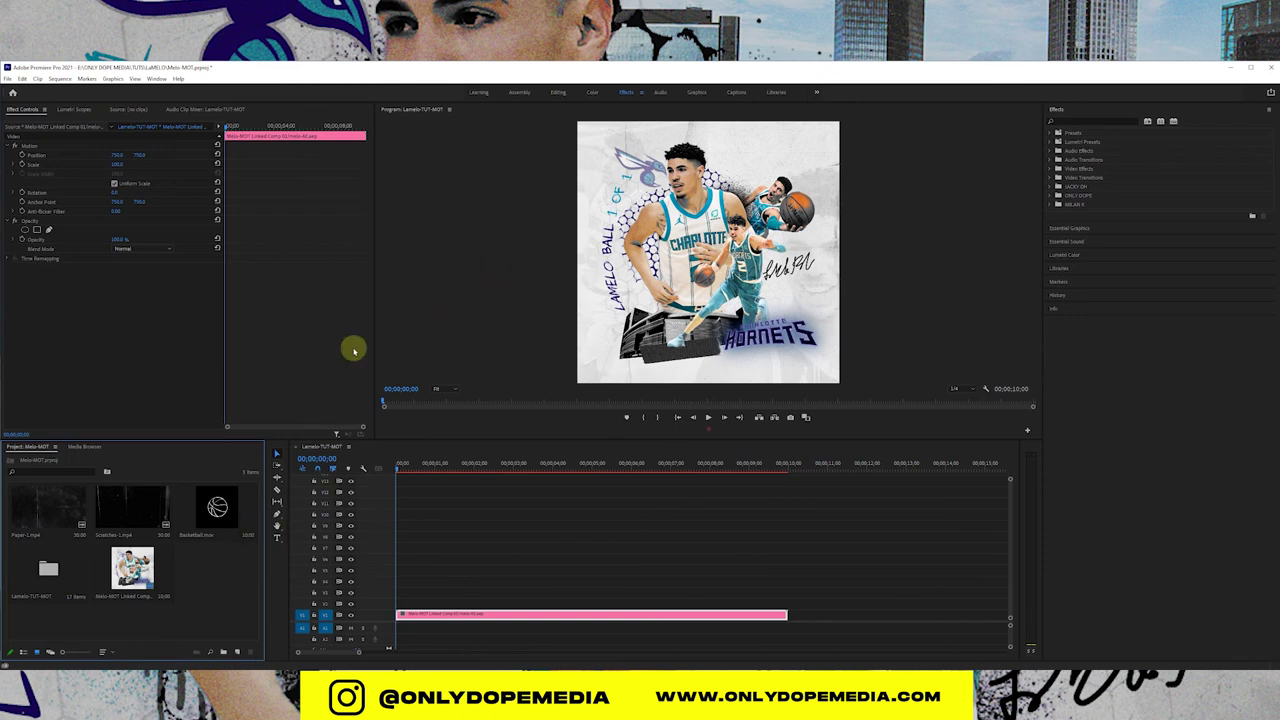
{"action": "left_click", "coordinate": [120, 514]}
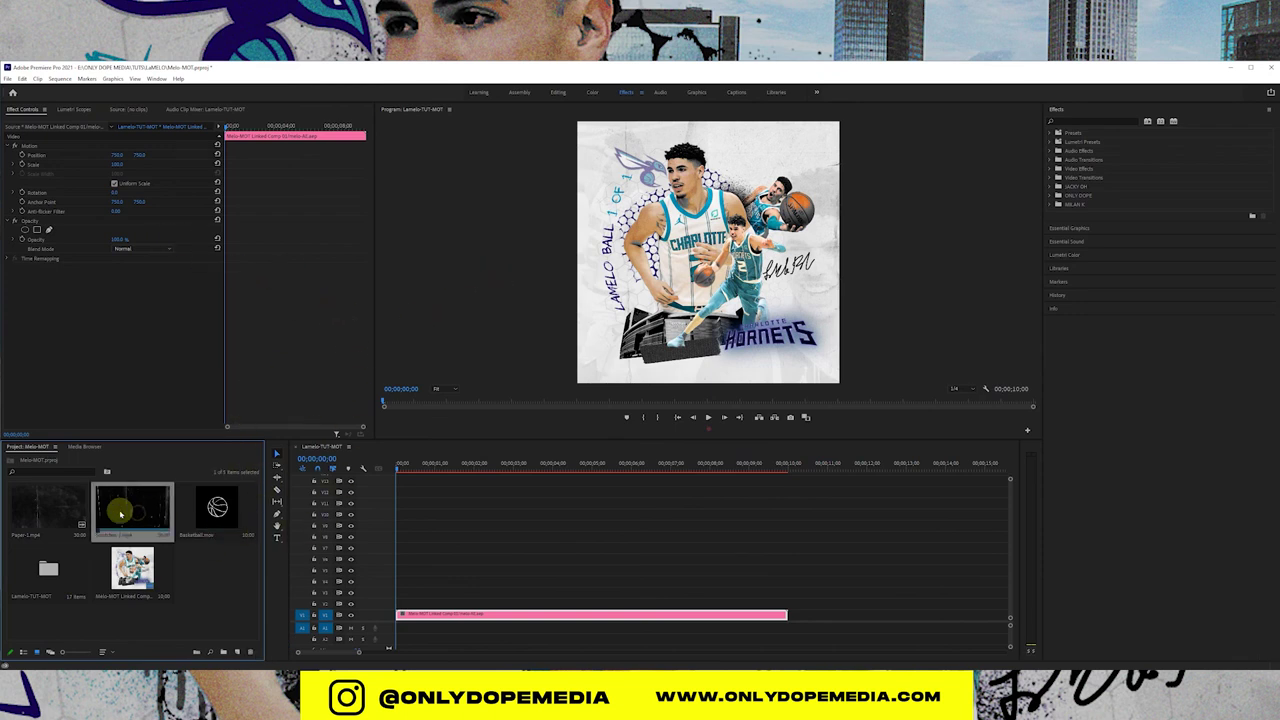
{"action": "double_click", "coordinate": [120, 514]}
{"action": "left_click_drag", "start_coordinate": [160, 515], "coordinate": [422, 605]}
{"action": "right_click", "coordinate": [422, 605]}
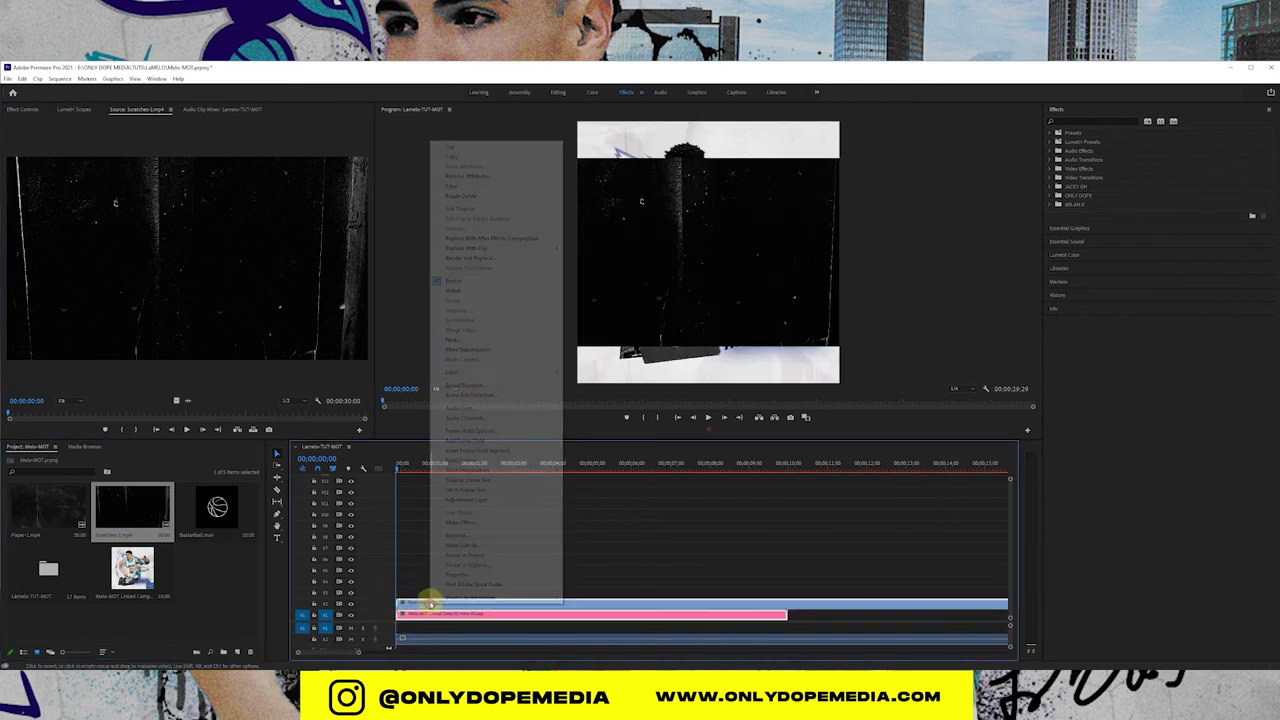
{"action": "left_click", "coordinate": [477, 297]}
{"action": "left_click", "coordinate": [478, 643]}
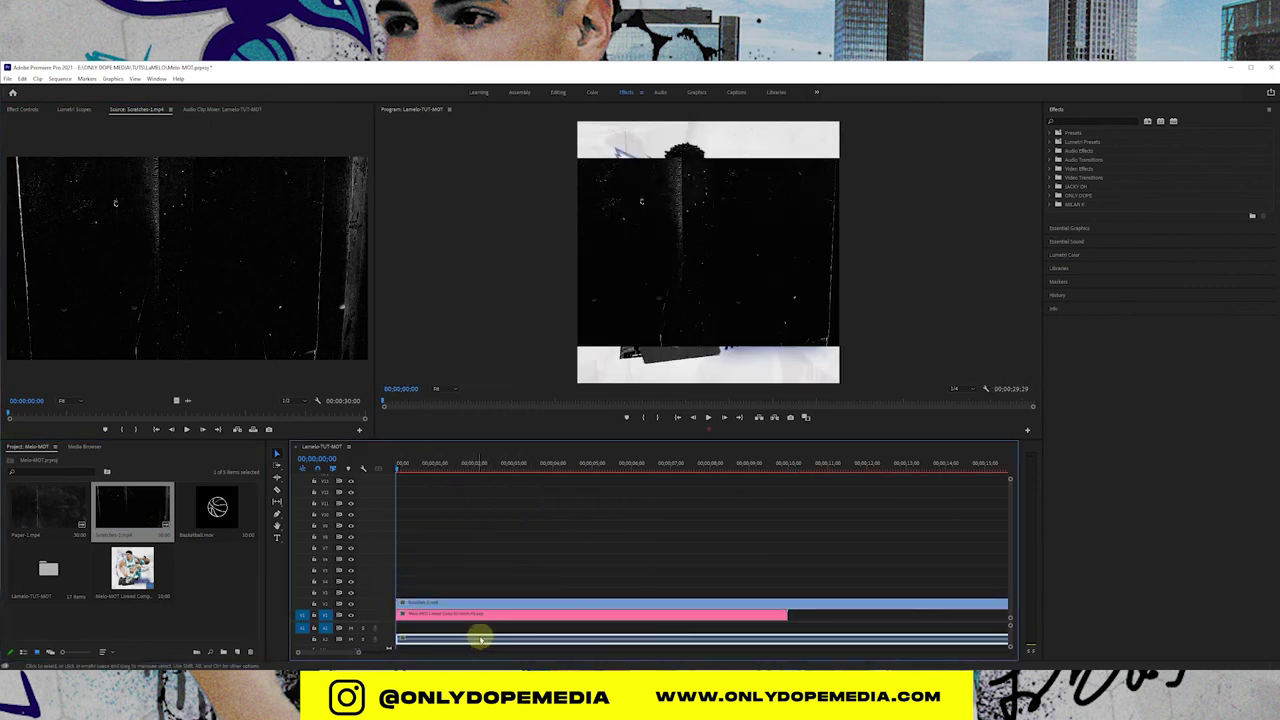
{"action": "key", "text": "Delete"}
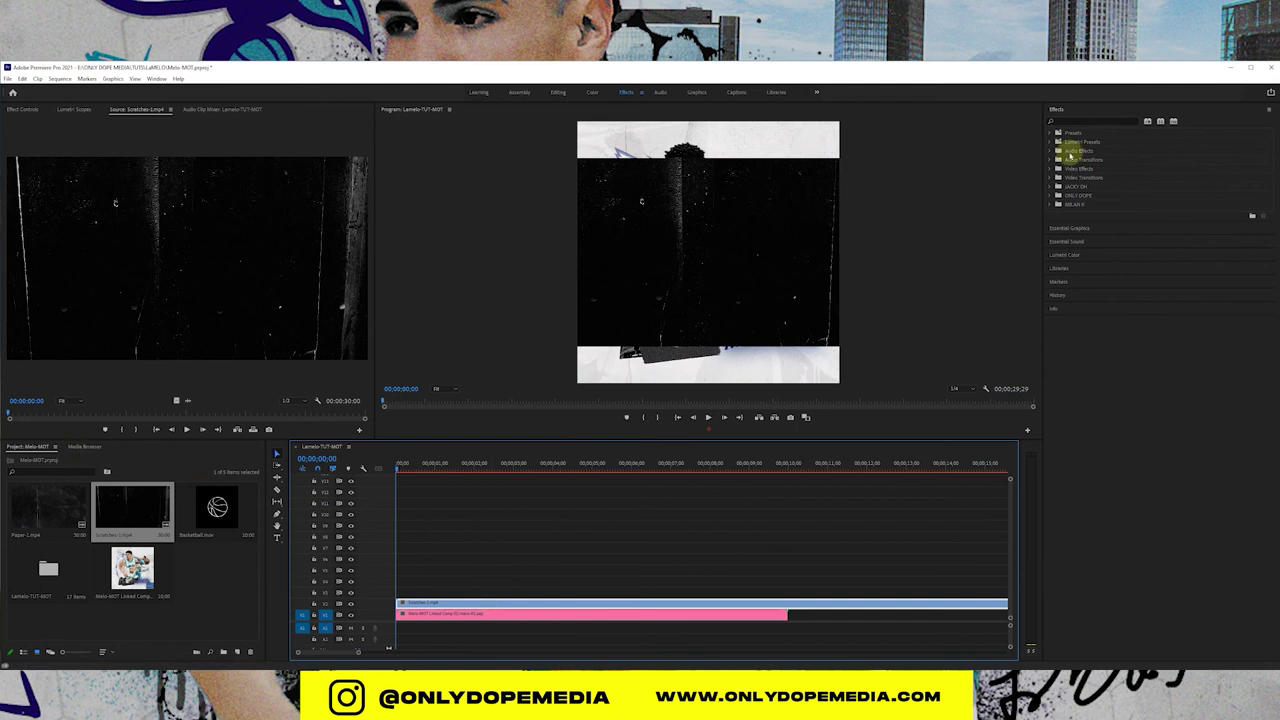
Step: Apply the Invert effect to the scratches clip and set its Blend Mode to Darken
{"action": "left_click", "coordinate": [1093, 121]}
{"action": "type", "text": "invert"}
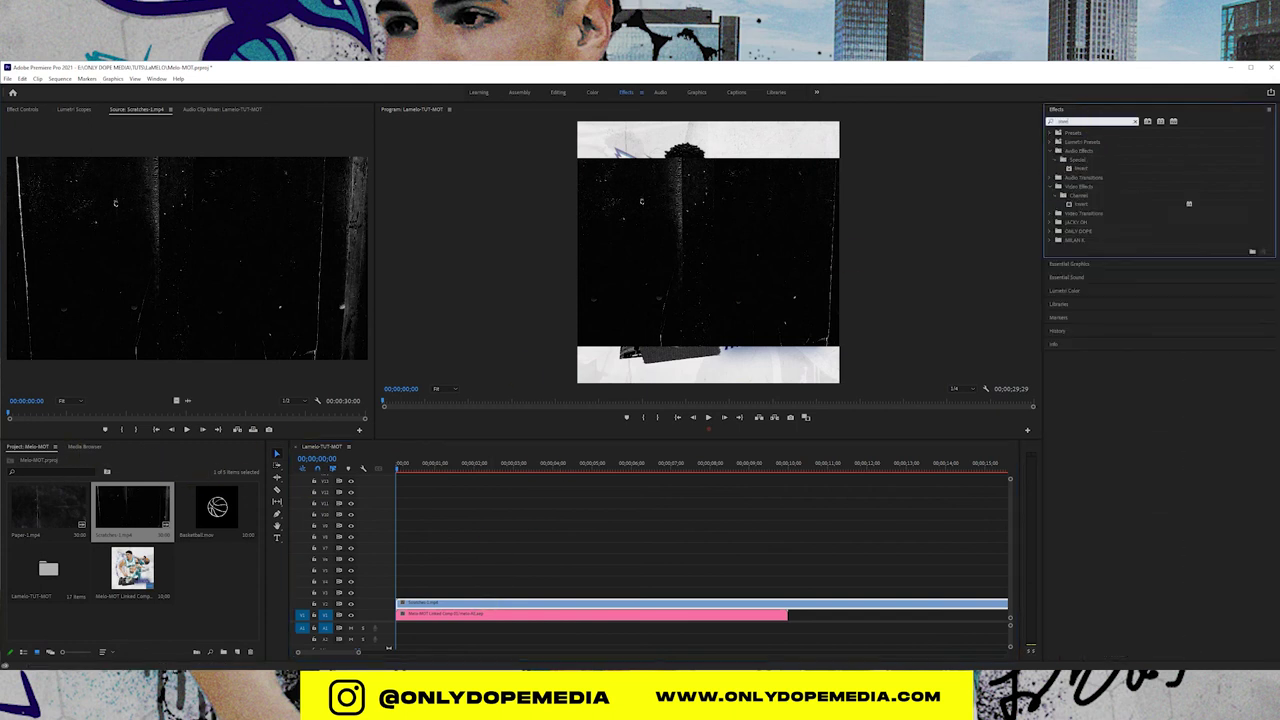
{"action": "left_click_drag", "start_coordinate": [1081, 206], "coordinate": [651, 606]}
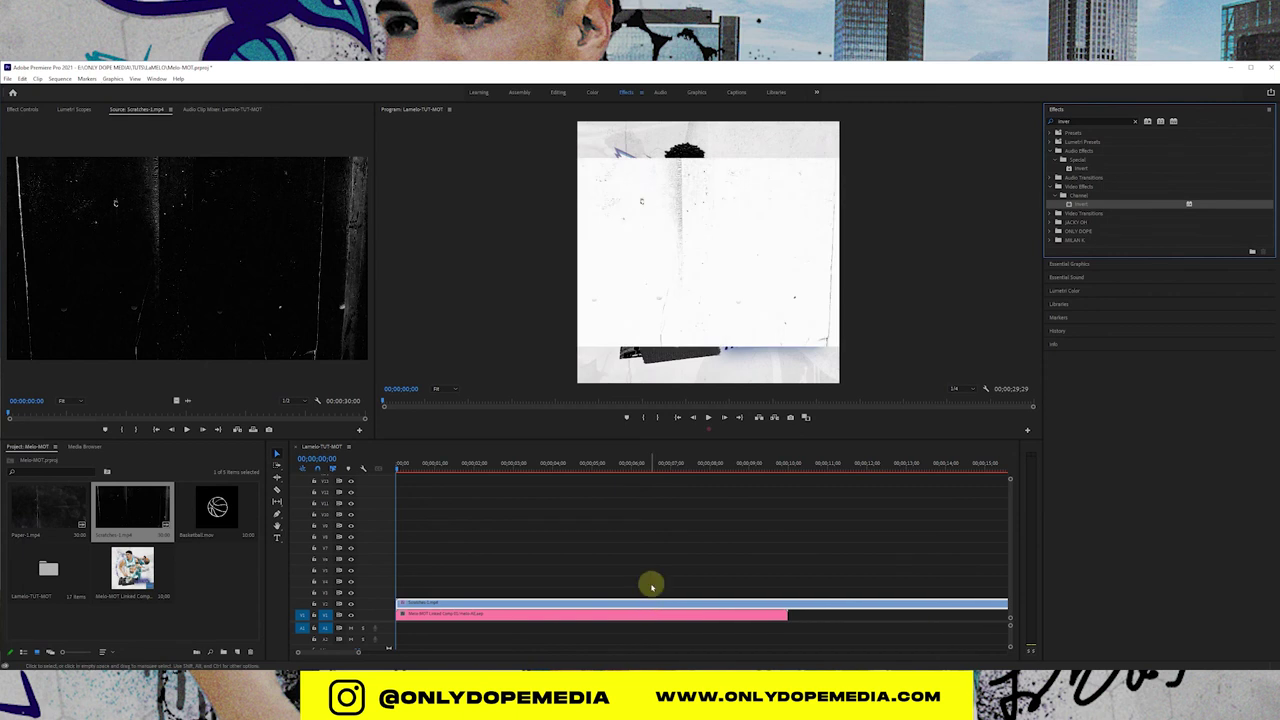
{"action": "left_click", "coordinate": [36, 110]}
{"action": "left_click", "coordinate": [126, 248]}
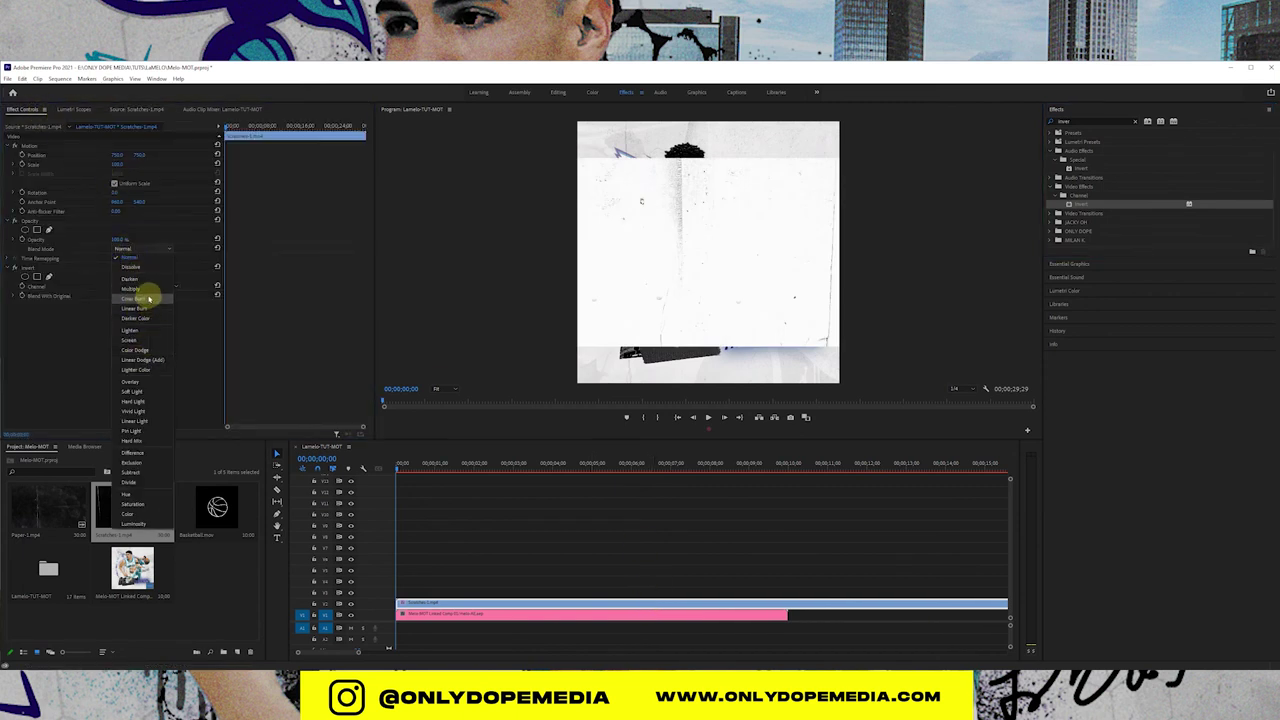
{"action": "left_click", "coordinate": [133, 279]}
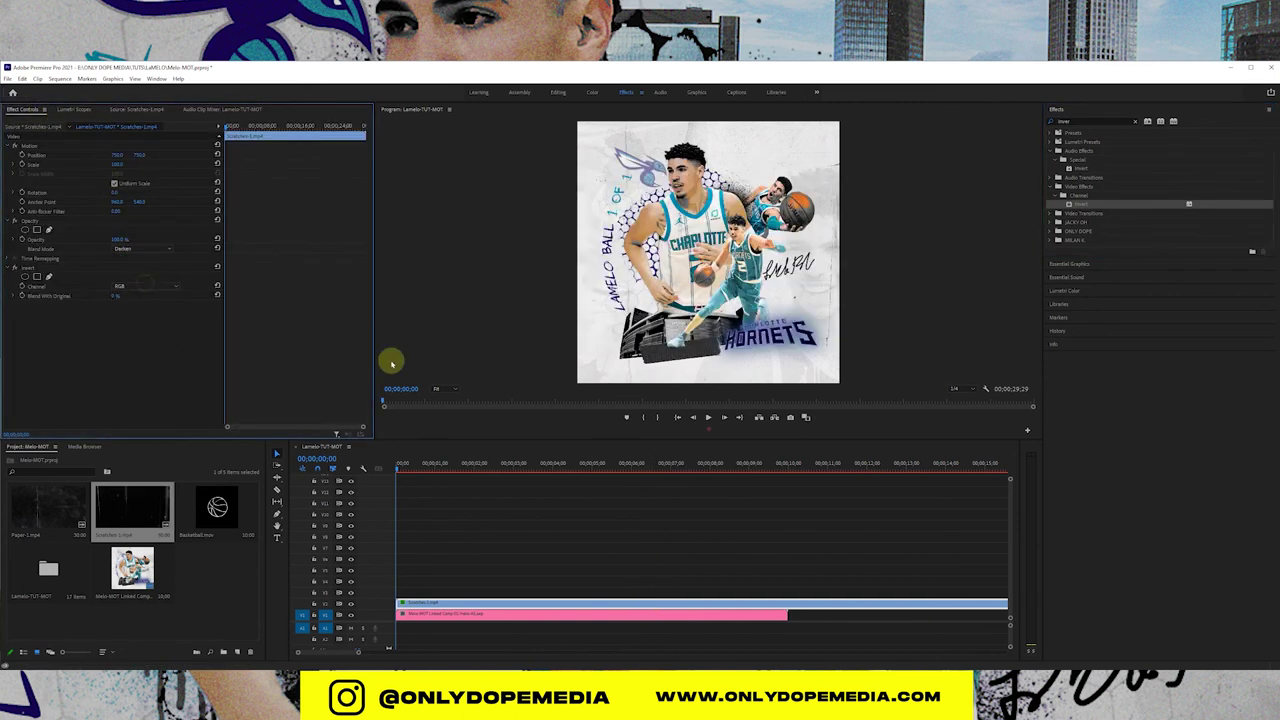
Step: Cut the scratches clip at 10 seconds and delete the remainder
{"action": "left_click", "coordinate": [788, 462]}
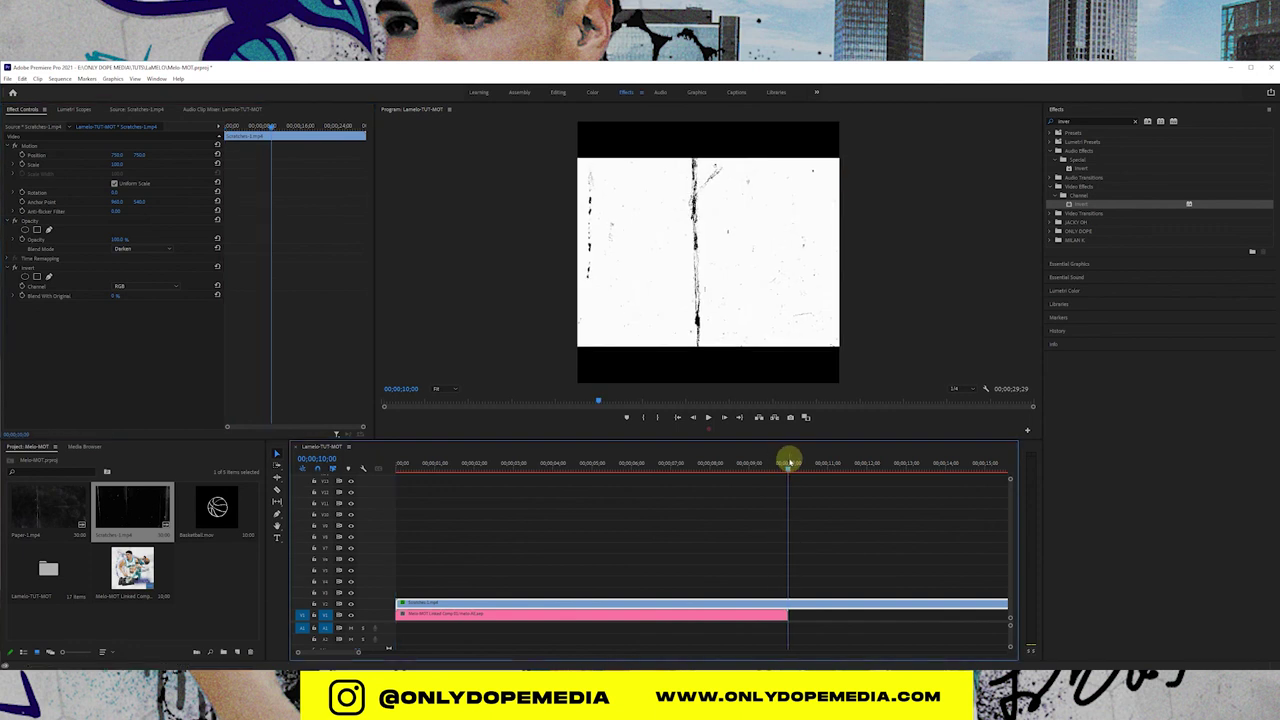
{"action": "key", "text": "ctrl+k"}
{"action": "left_click", "coordinate": [819, 601]}
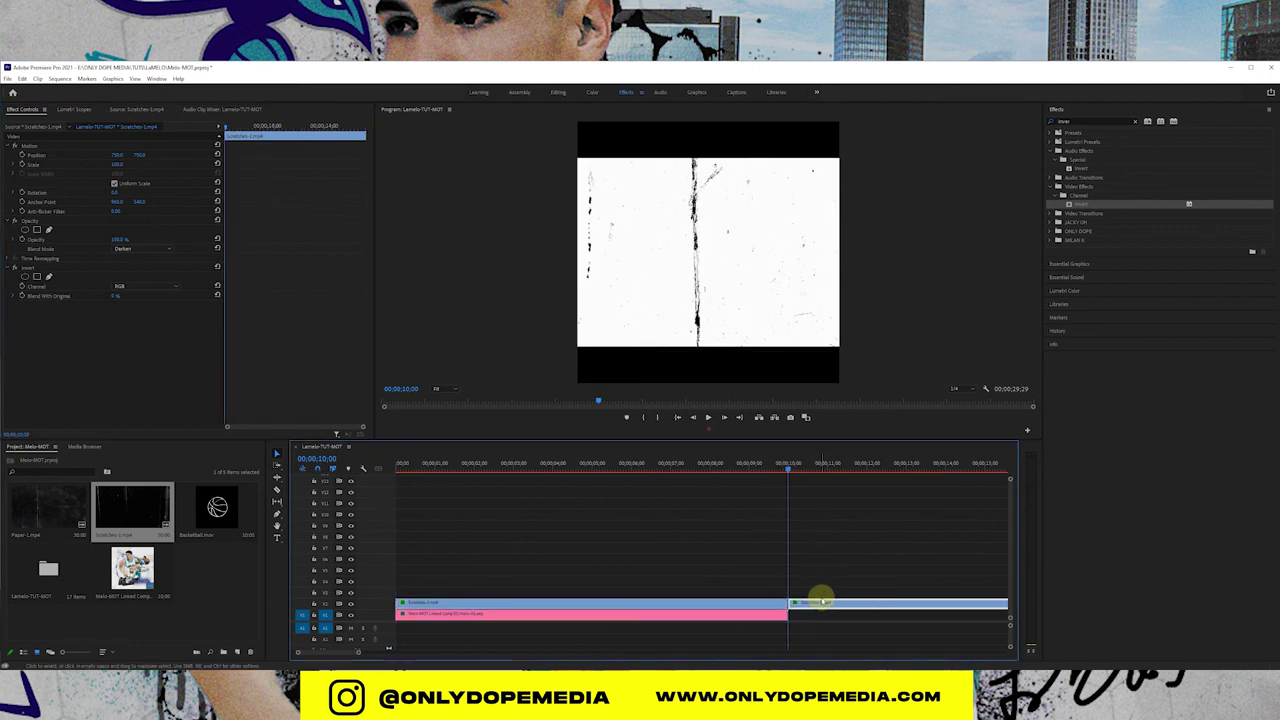
{"action": "key", "text": "Delete"}
Step: Scale up the scratches overlay and shift it slightly left to cover the poster
{"action": "left_click", "coordinate": [600, 466]}
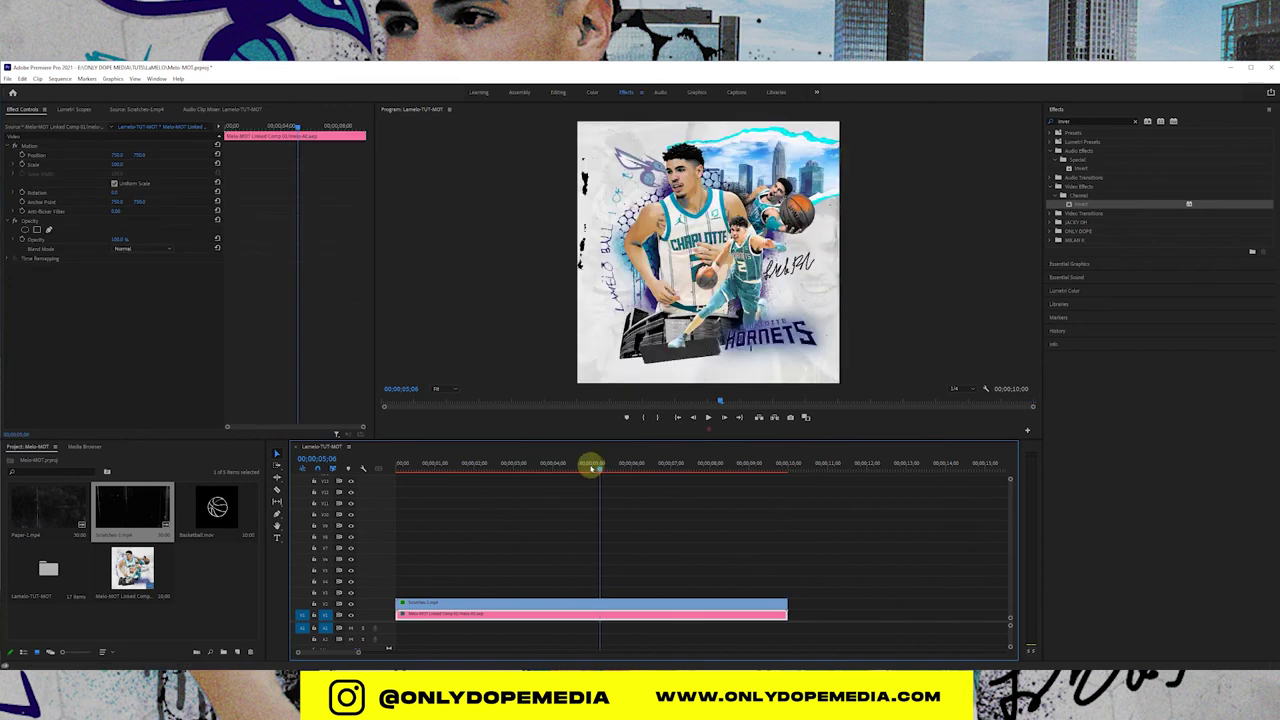
{"action": "left_click", "coordinate": [525, 602]}
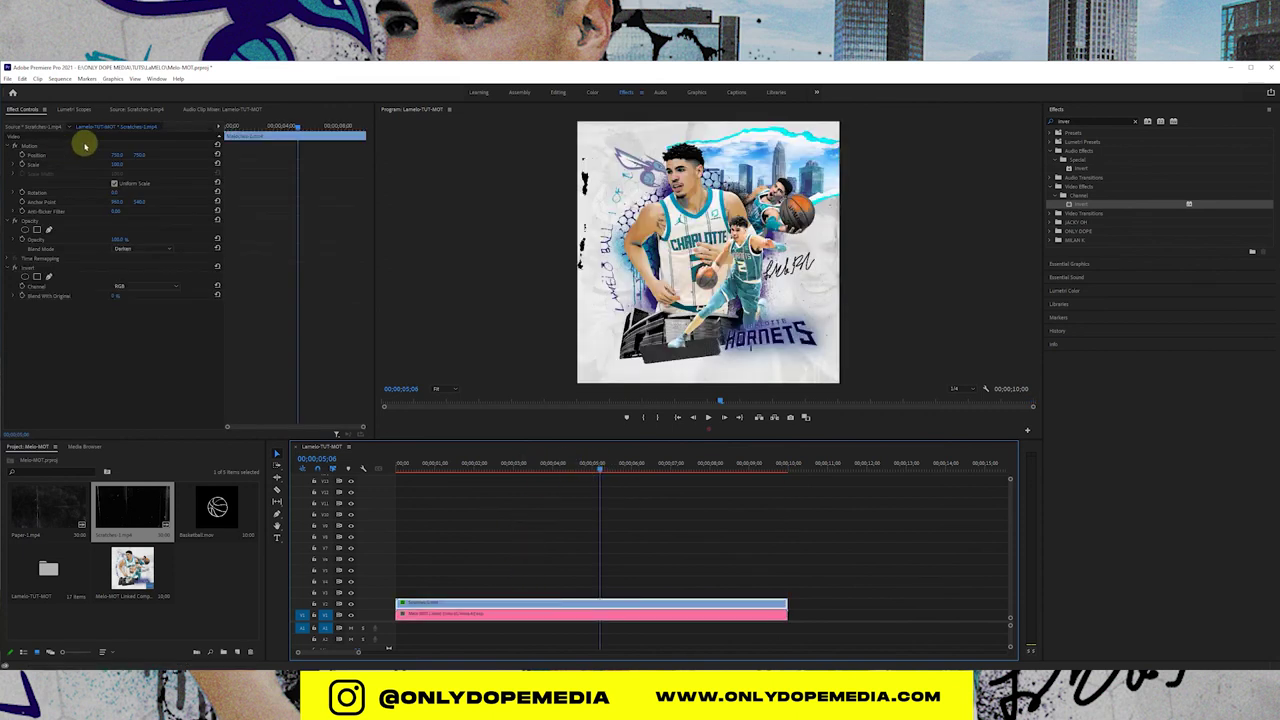
{"action": "left_click", "coordinate": [119, 144]}
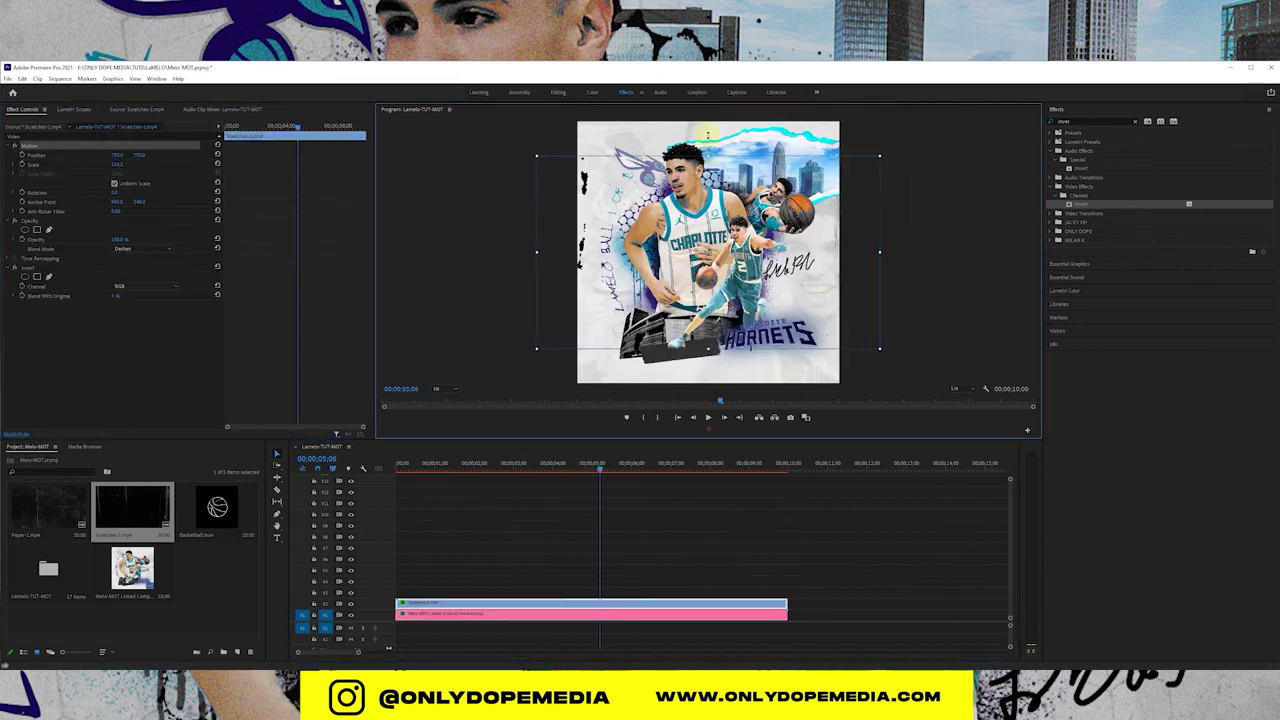
{"action": "left_click_drag", "start_coordinate": [698, 158], "coordinate": [705, 118]}
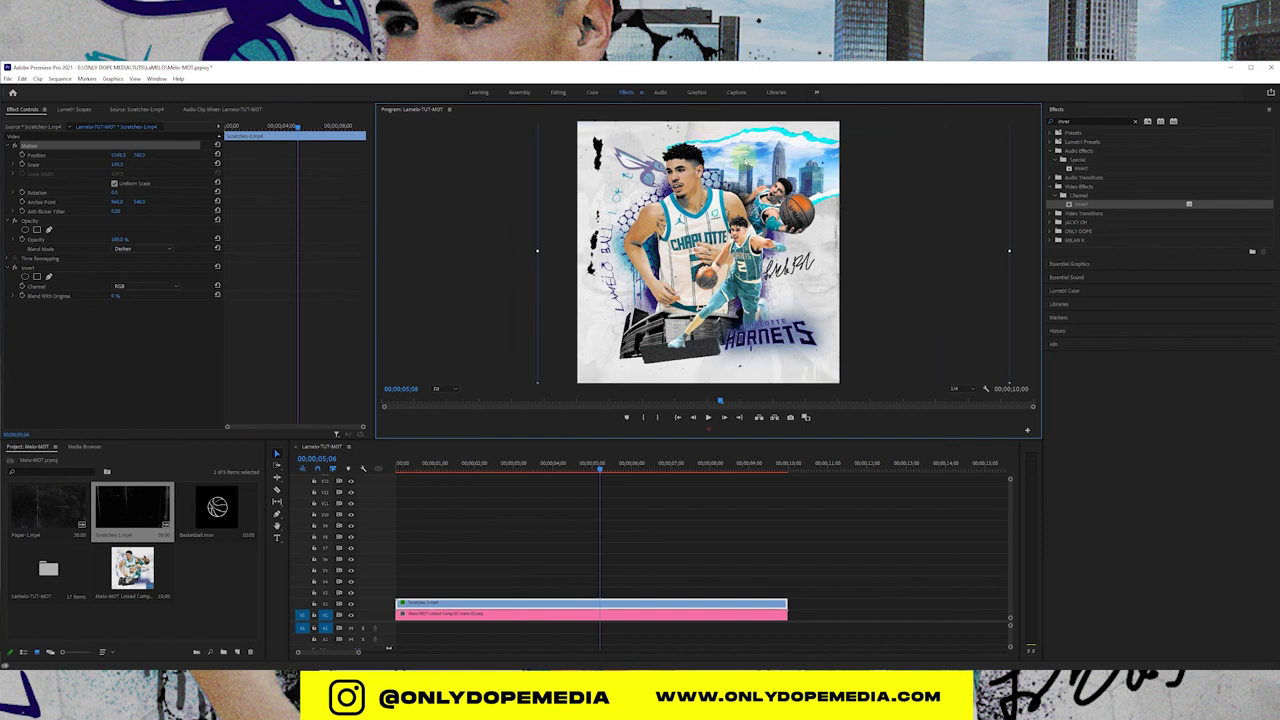
{"action": "left_click_drag", "start_coordinate": [742, 158], "coordinate": [699, 155]}
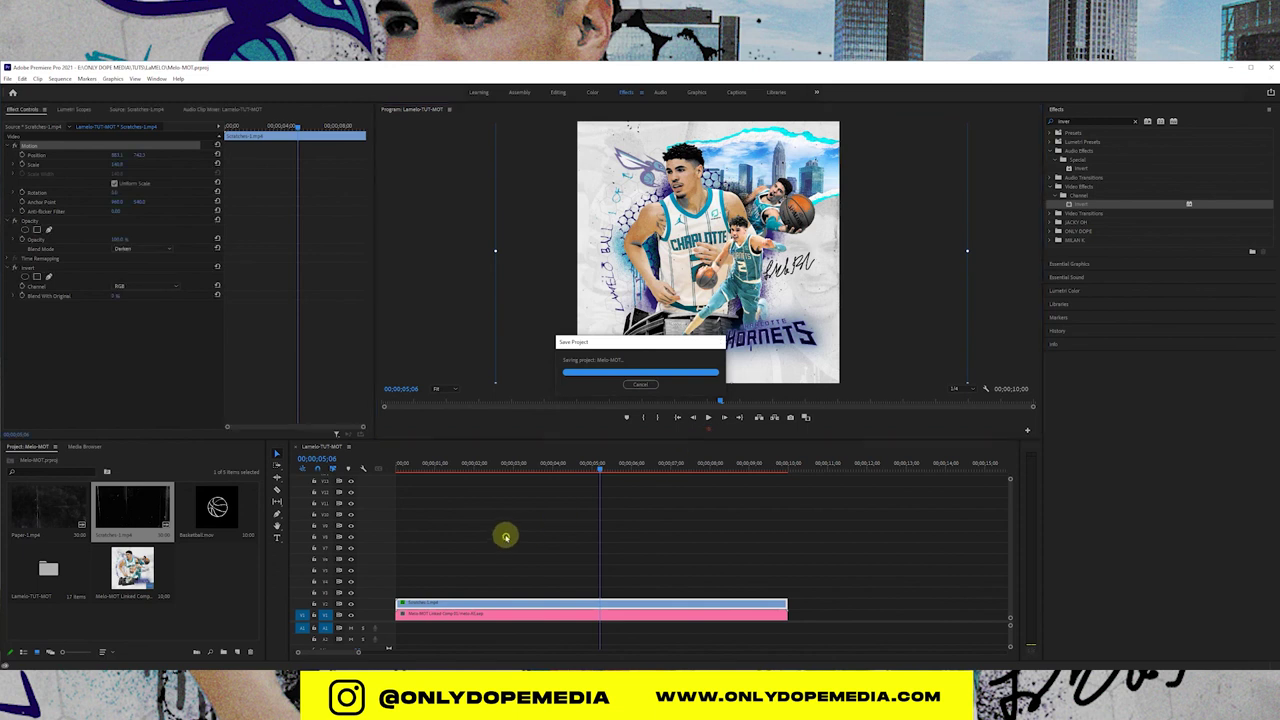
Step: Lower the scratches clip's opacity to 70%
{"action": "left_click", "coordinate": [503, 534]}
{"action": "left_click", "coordinate": [411, 467]}
{"action": "mouse_move", "coordinate": [411, 467]}
{"action": "left_mouse_down"}
{"action": "mouse_move", "coordinate": [383, 471]}
{"action": "mouse_move", "coordinate": [427, 467]}
{"action": "left_mouse_up"}
{"action": "left_click", "coordinate": [441, 603]}
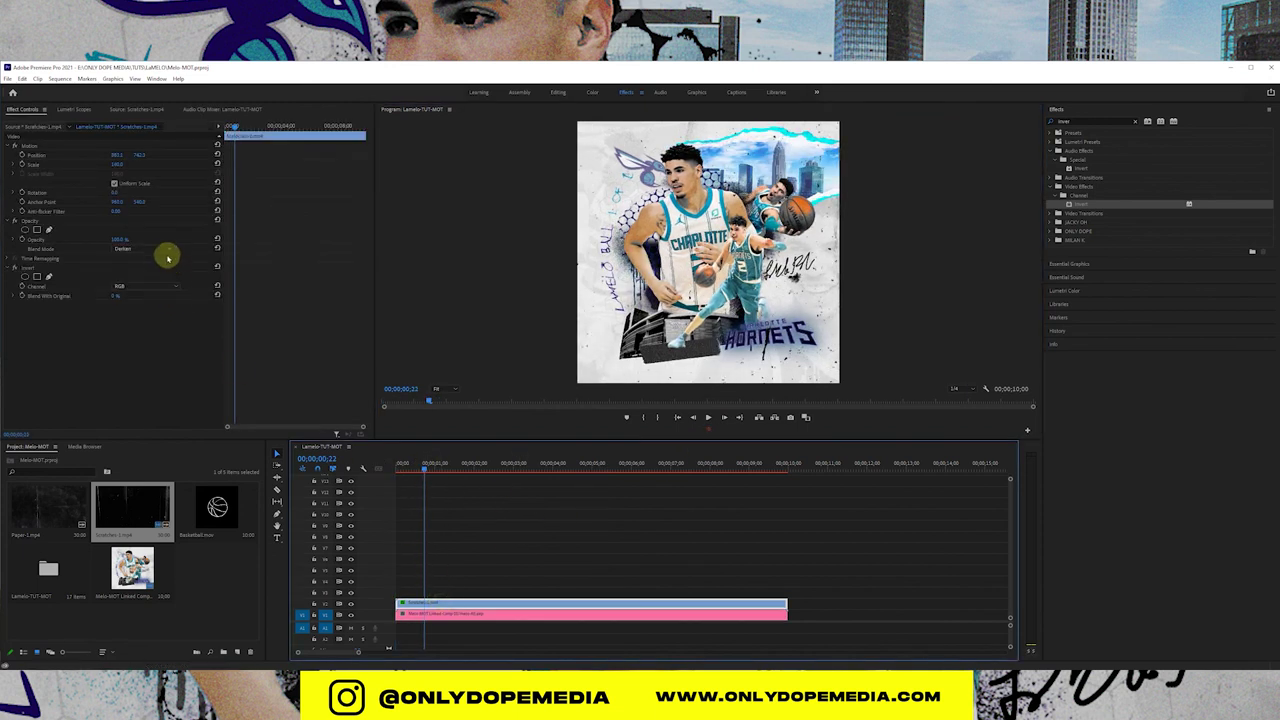
{"action": "left_click", "coordinate": [116, 240]}
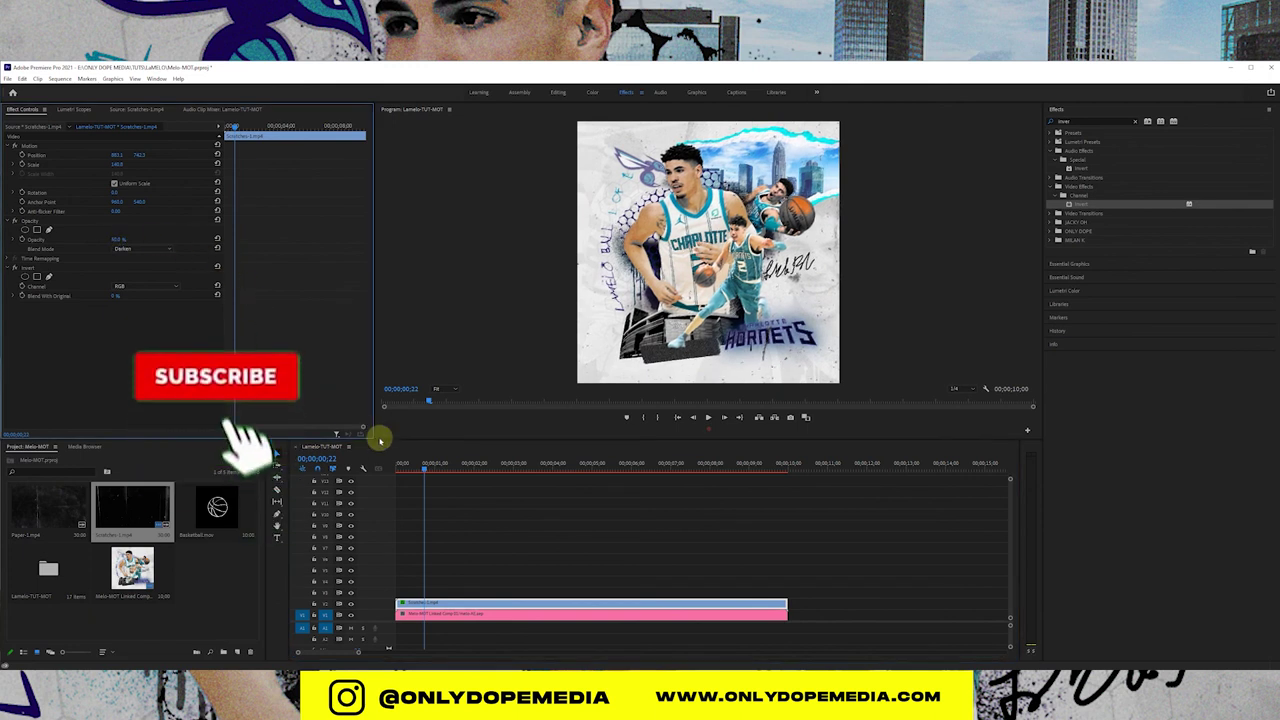
Step: Play back the sequence from the start to preview the scratches overlay
{"action": "left_click", "coordinate": [405, 465]}
{"action": "key", "text": "space"}
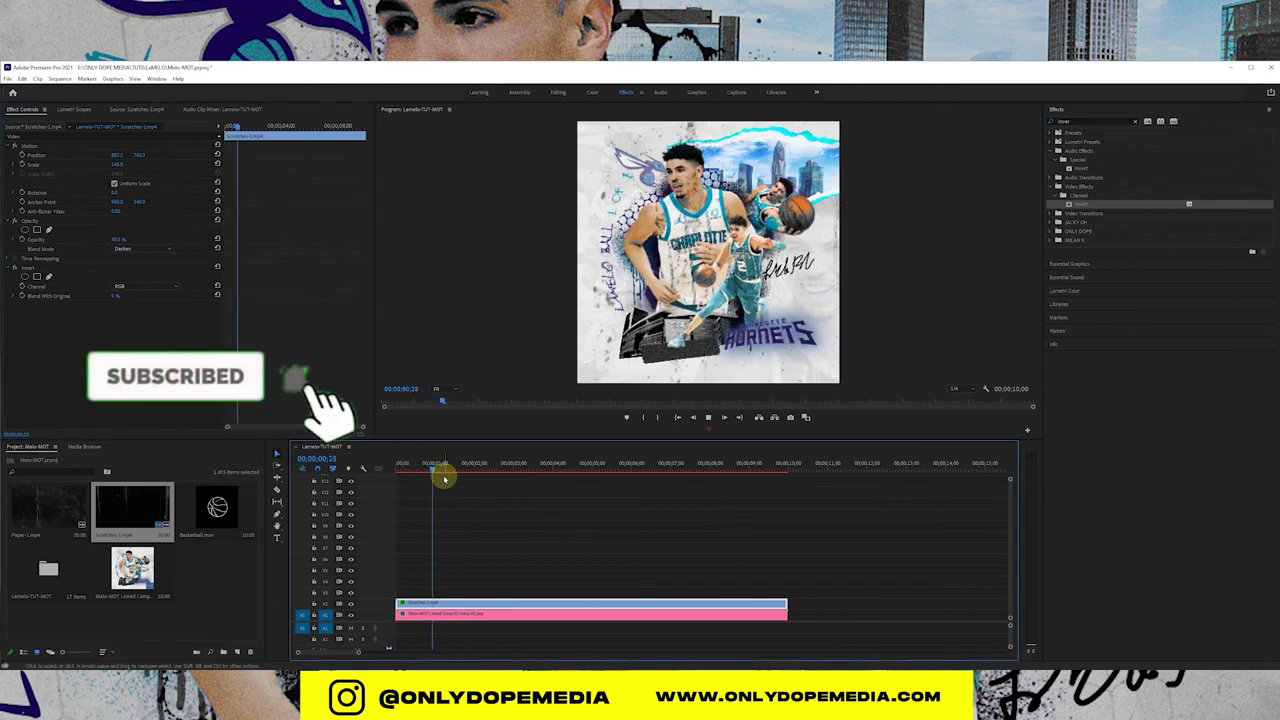
{"action": "left_click", "coordinate": [209, 320]}
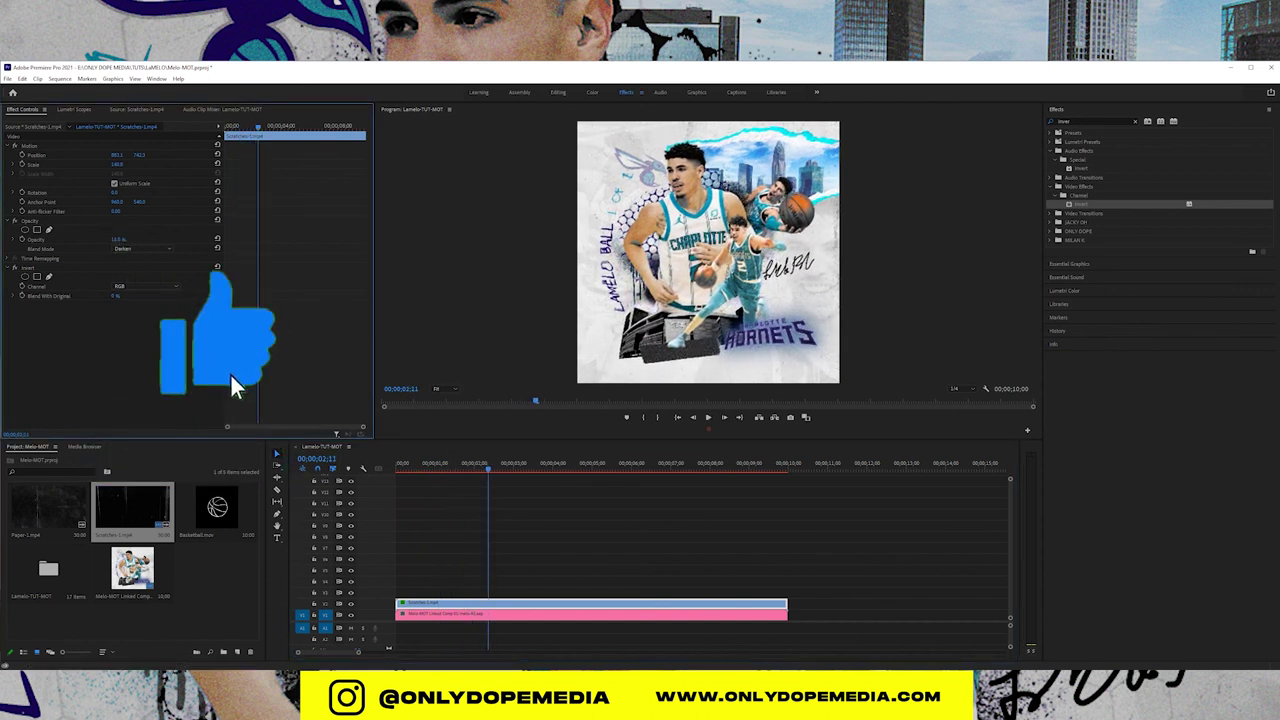
{"action": "left_click", "coordinate": [126, 243]}
{"action": "left_click", "coordinate": [390, 466]}
{"action": "key", "text": "space"}
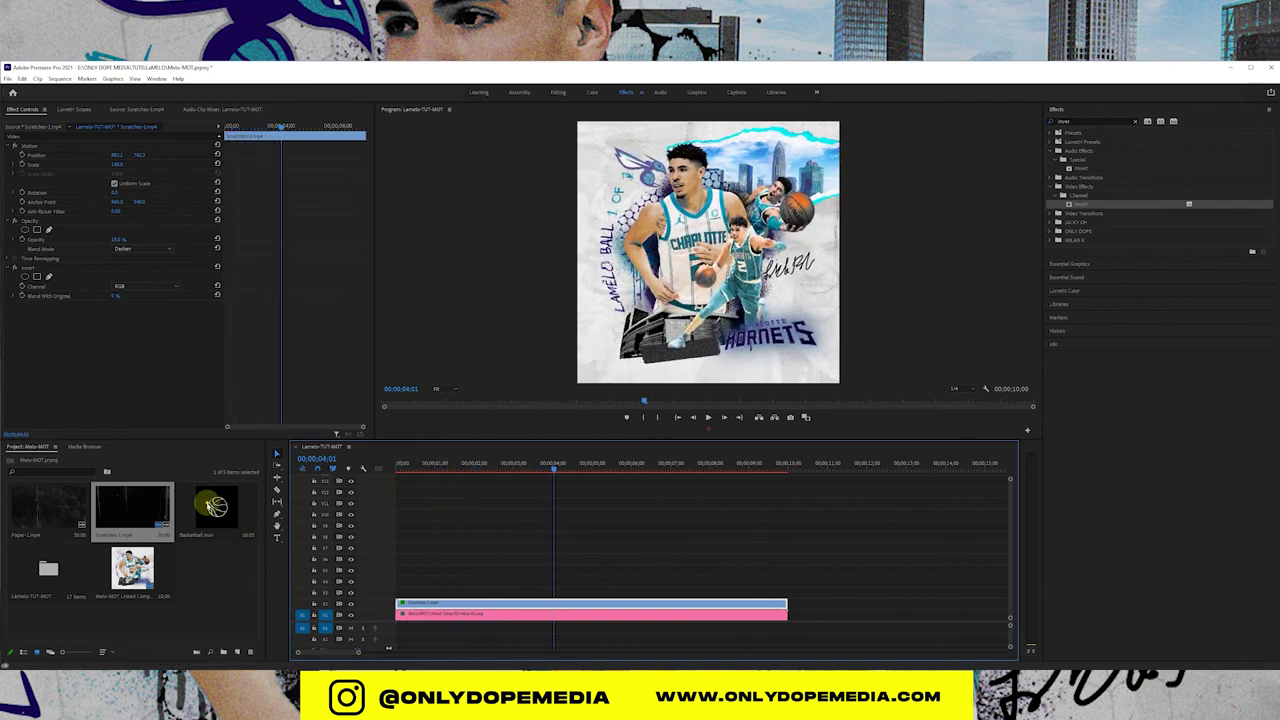
{"action": "left_click", "coordinate": [217, 505]}
Step: Place Basketball.mov on the track above the scratches and set its Blend Mode to Lighten
{"action": "left_click_drag", "start_coordinate": [217, 505], "coordinate": [400, 591]}
{"action": "left_click", "coordinate": [480, 562]}
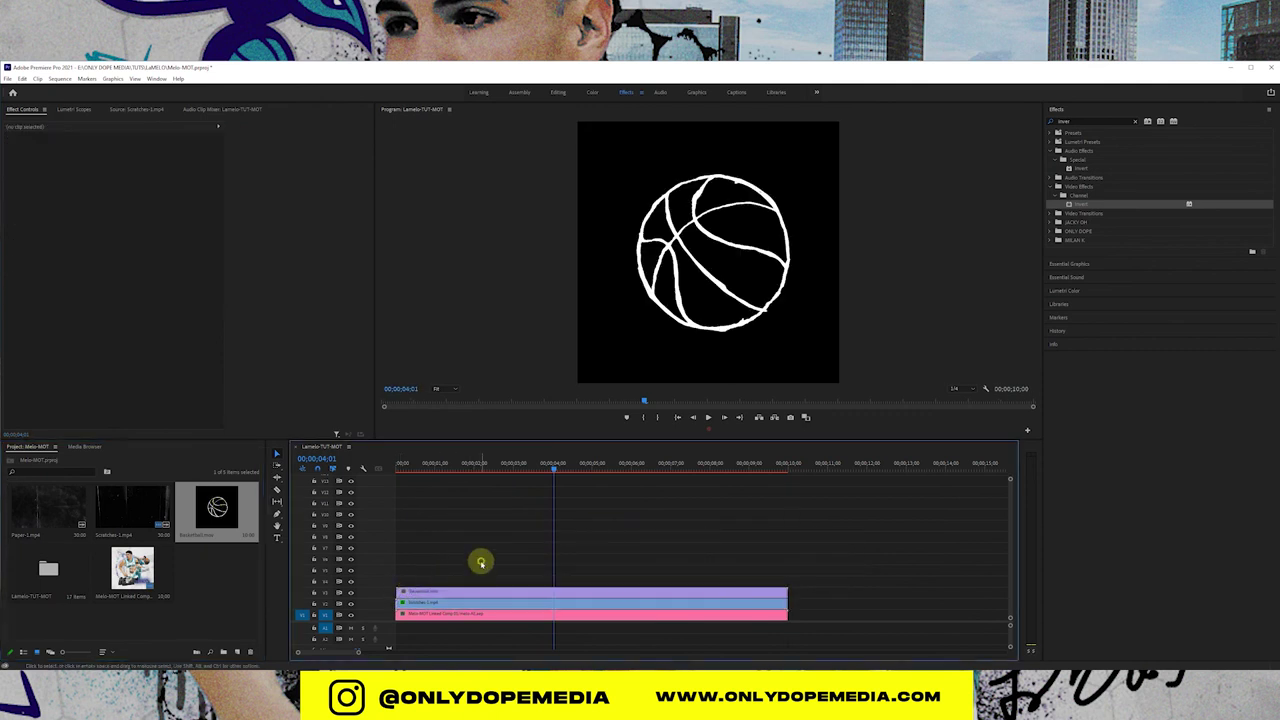
{"action": "left_click", "coordinate": [420, 591]}
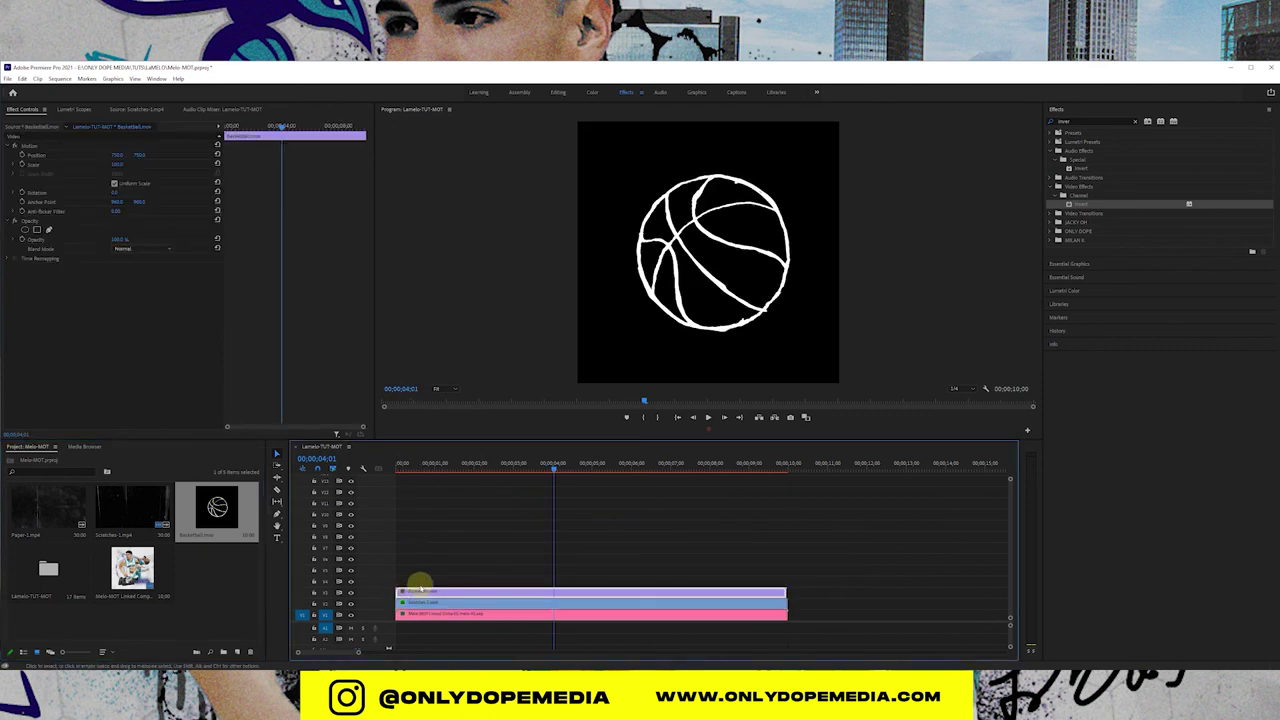
{"action": "left_click", "coordinate": [145, 250]}
{"action": "left_click", "coordinate": [120, 336]}
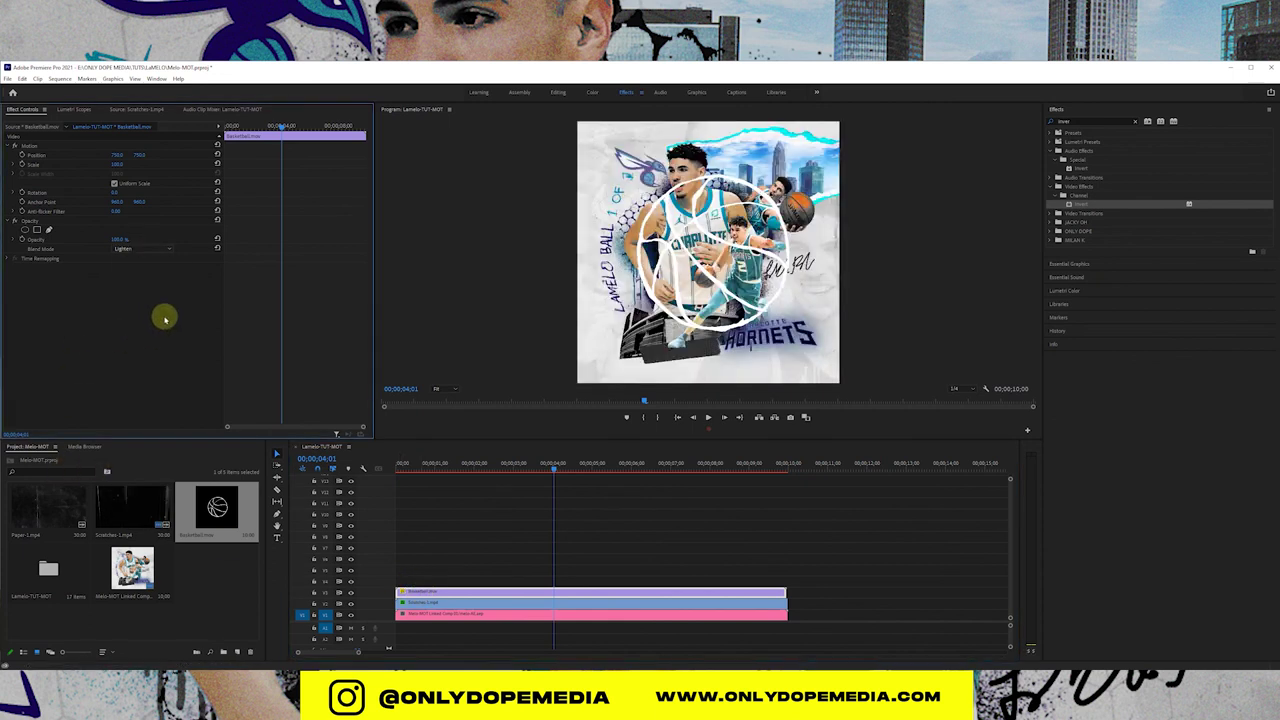
Step: Scale the sketch down to about 21 and position it on the upper-right ball
{"action": "left_click_drag", "start_coordinate": [118, 163], "coordinate": [60, 163]}
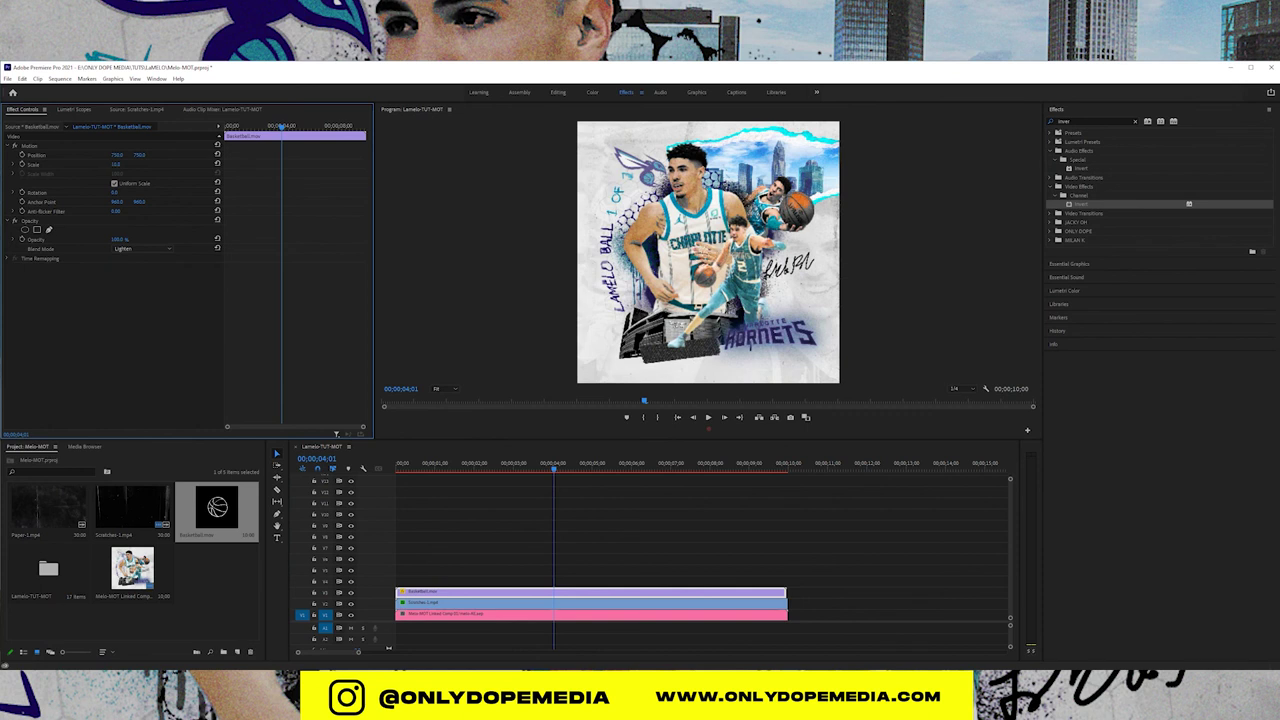
{"action": "left_click_drag", "start_coordinate": [750, 220], "coordinate": [736, 244]}
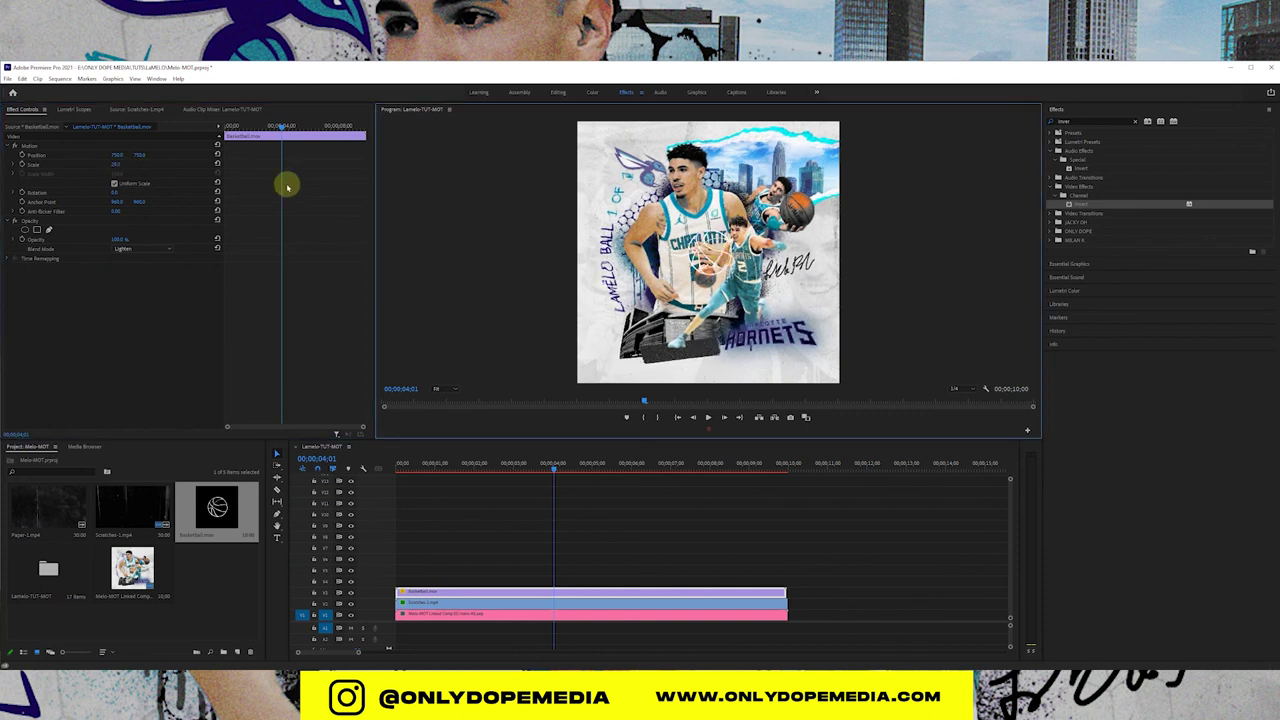
{"action": "left_click", "coordinate": [171, 147]}
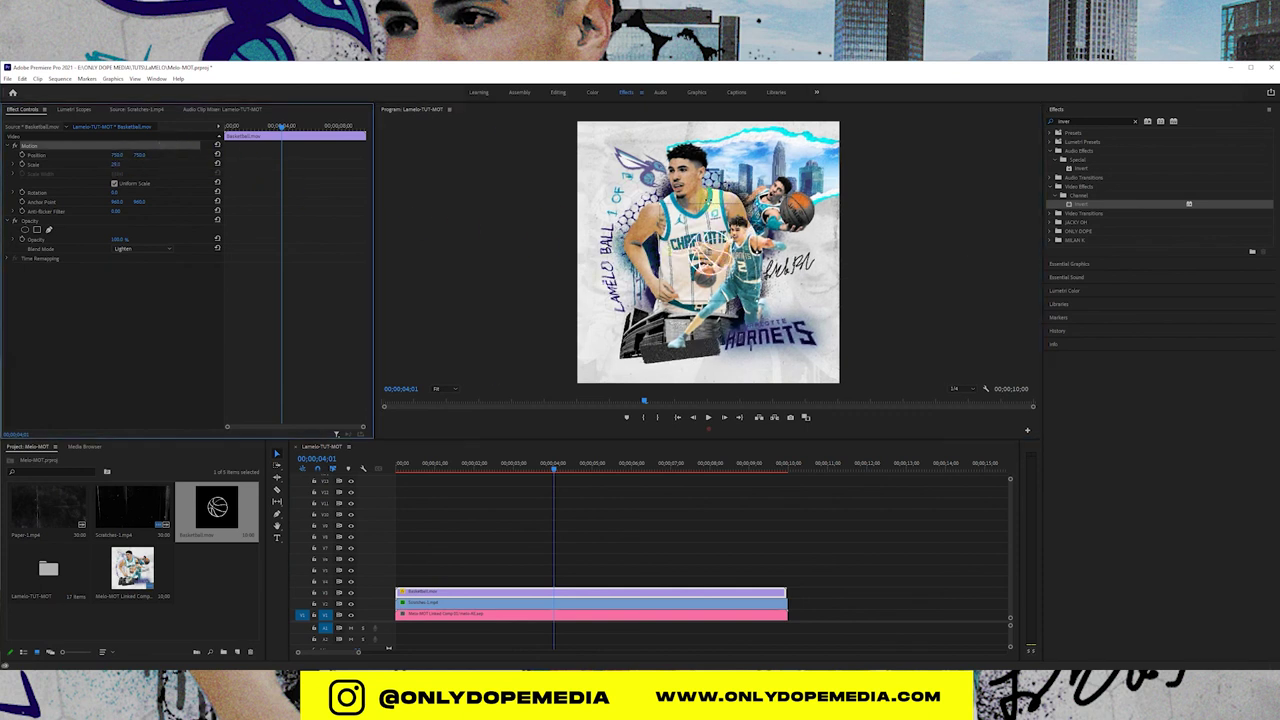
{"action": "left_click_drag", "start_coordinate": [704, 255], "coordinate": [799, 214]}
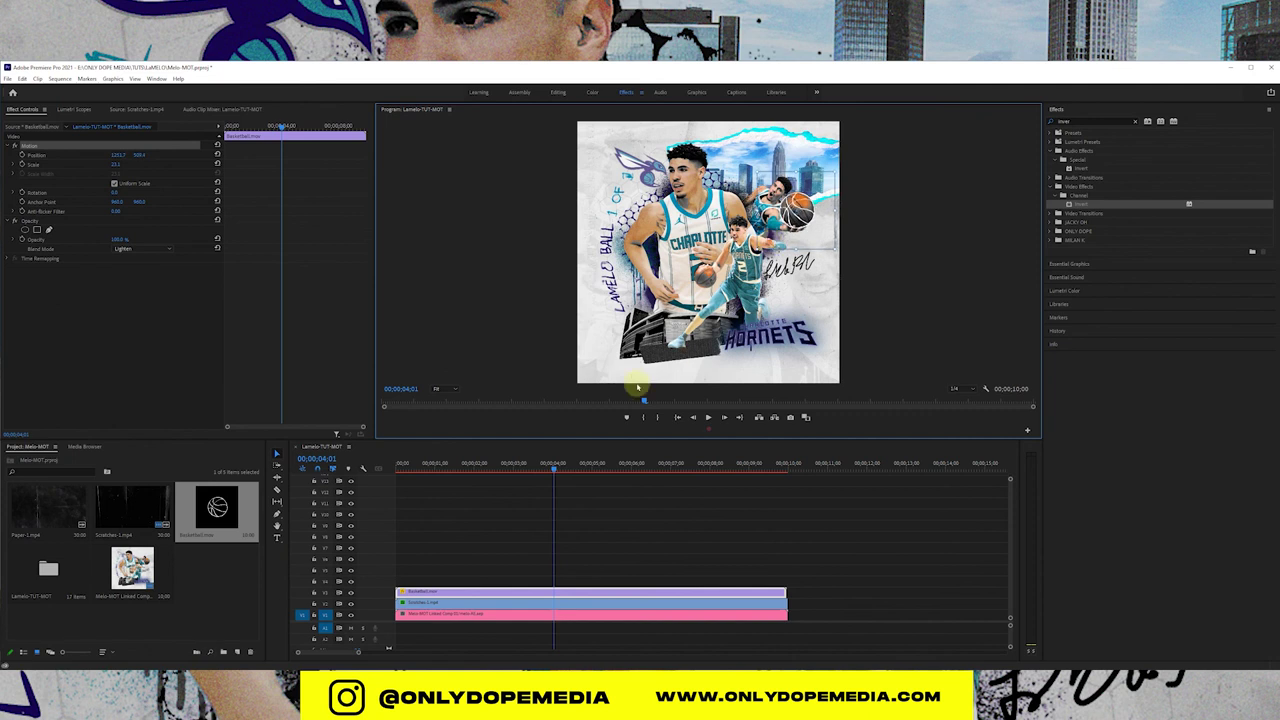
{"action": "left_click", "coordinate": [374, 466]}
{"action": "key", "text": "Home"}
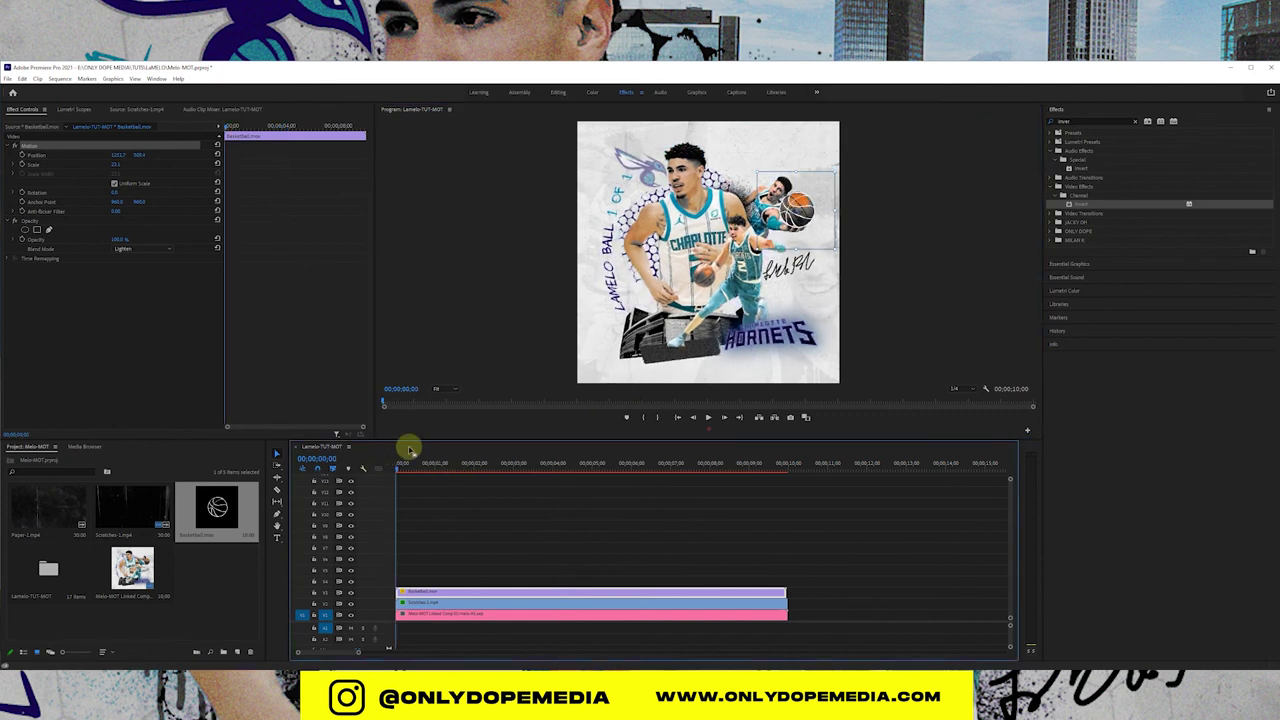
Step: Enable Position keyframing and reposition the sketch on the ball at 0;12, 1;17 and 2;29
{"action": "left_click", "coordinate": [21, 156]}
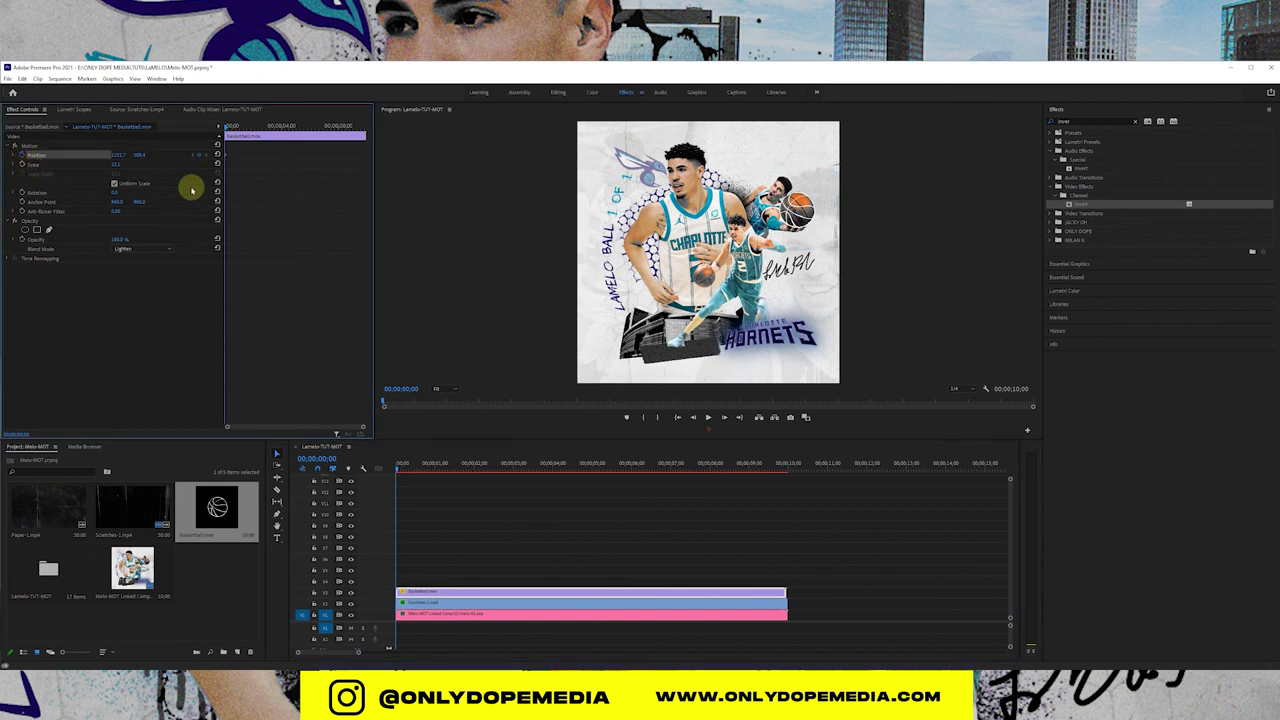
{"action": "left_click_drag", "start_coordinate": [228, 127], "coordinate": [236, 126]}
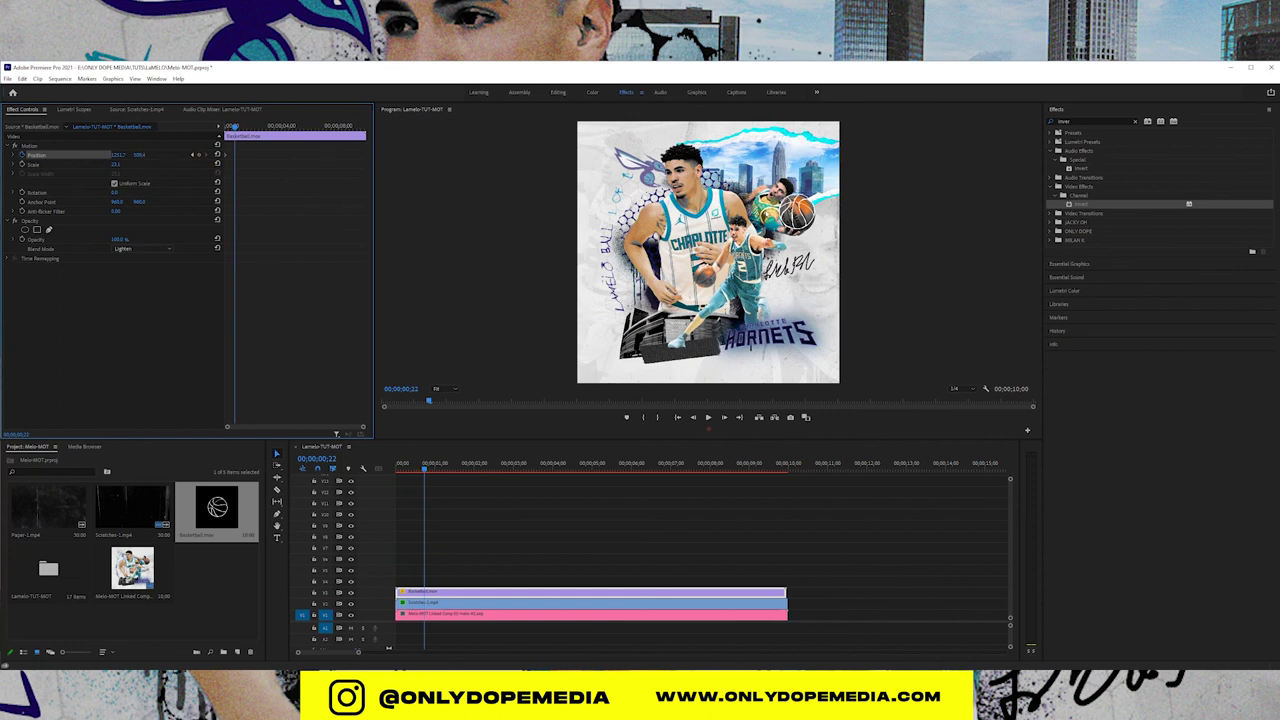
{"action": "left_click", "coordinate": [153, 146]}
{"action": "left_click_drag", "start_coordinate": [784, 208], "coordinate": [794, 213]}
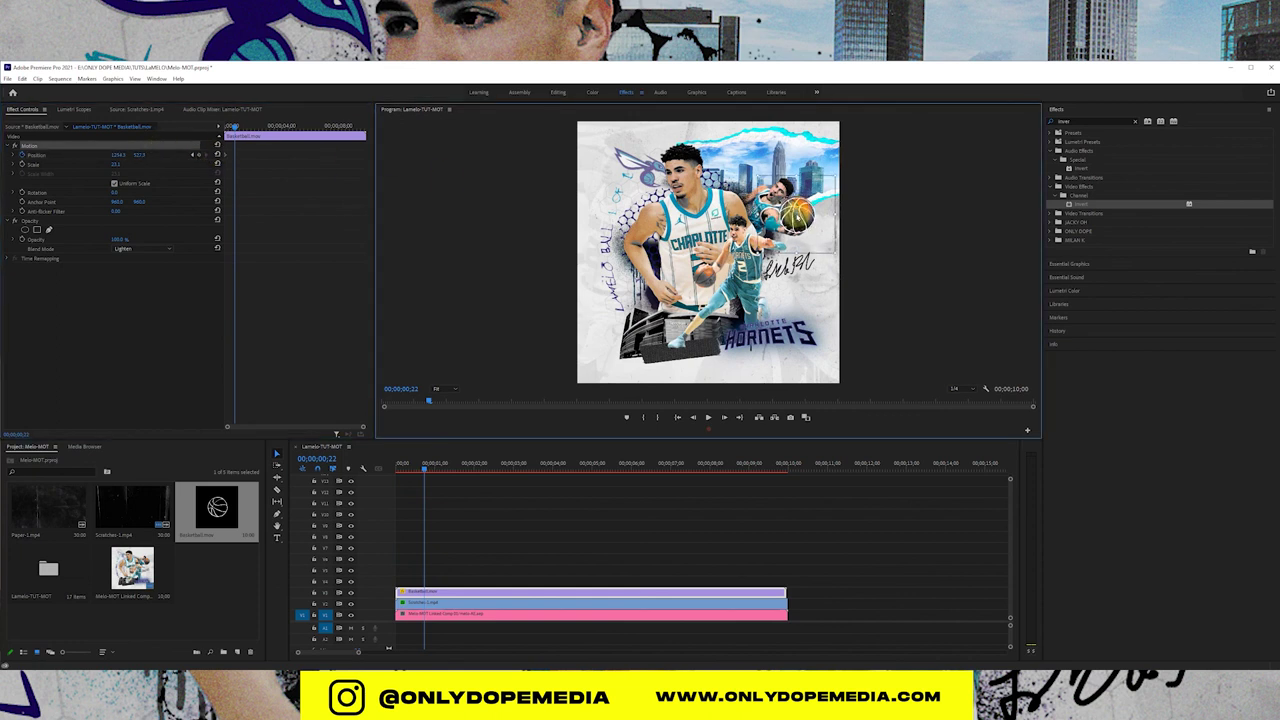
{"action": "left_click_drag", "start_coordinate": [425, 470], "coordinate": [481, 466]}
{"action": "left_click", "coordinate": [792, 232]}
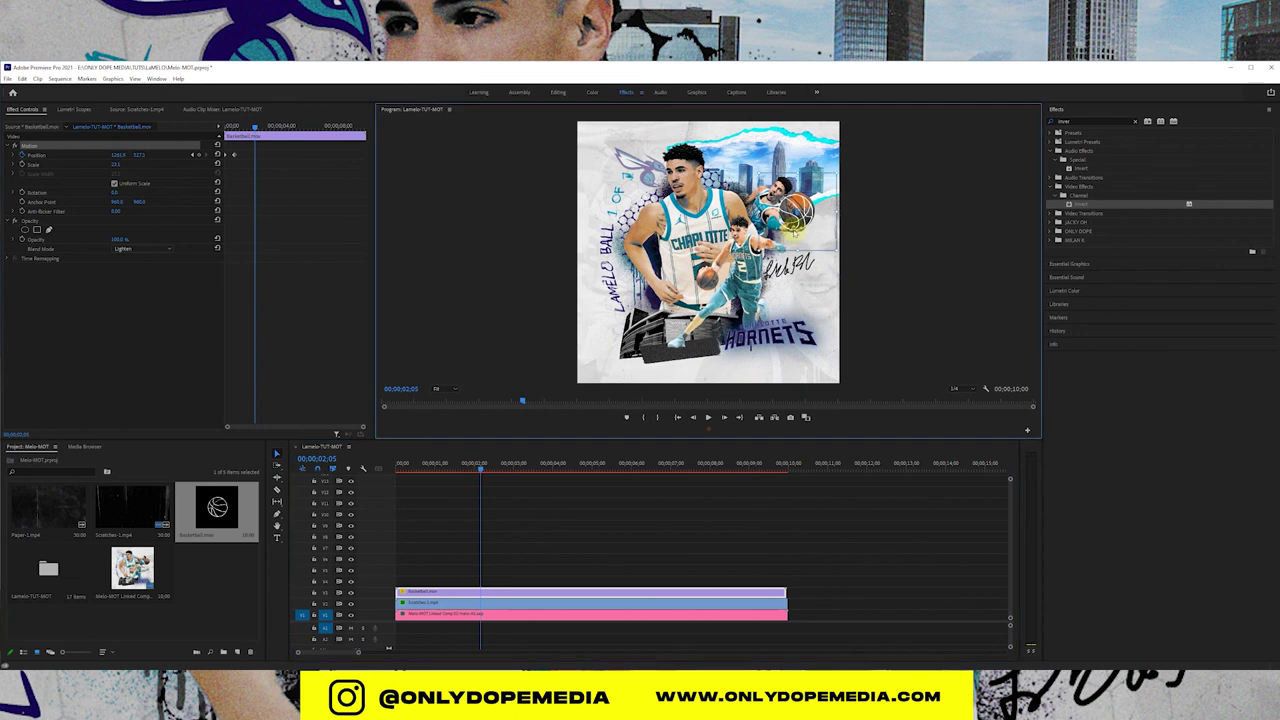
{"action": "left_click_drag", "start_coordinate": [482, 466], "coordinate": [512, 464]}
{"action": "left_click", "coordinate": [815, 236]}
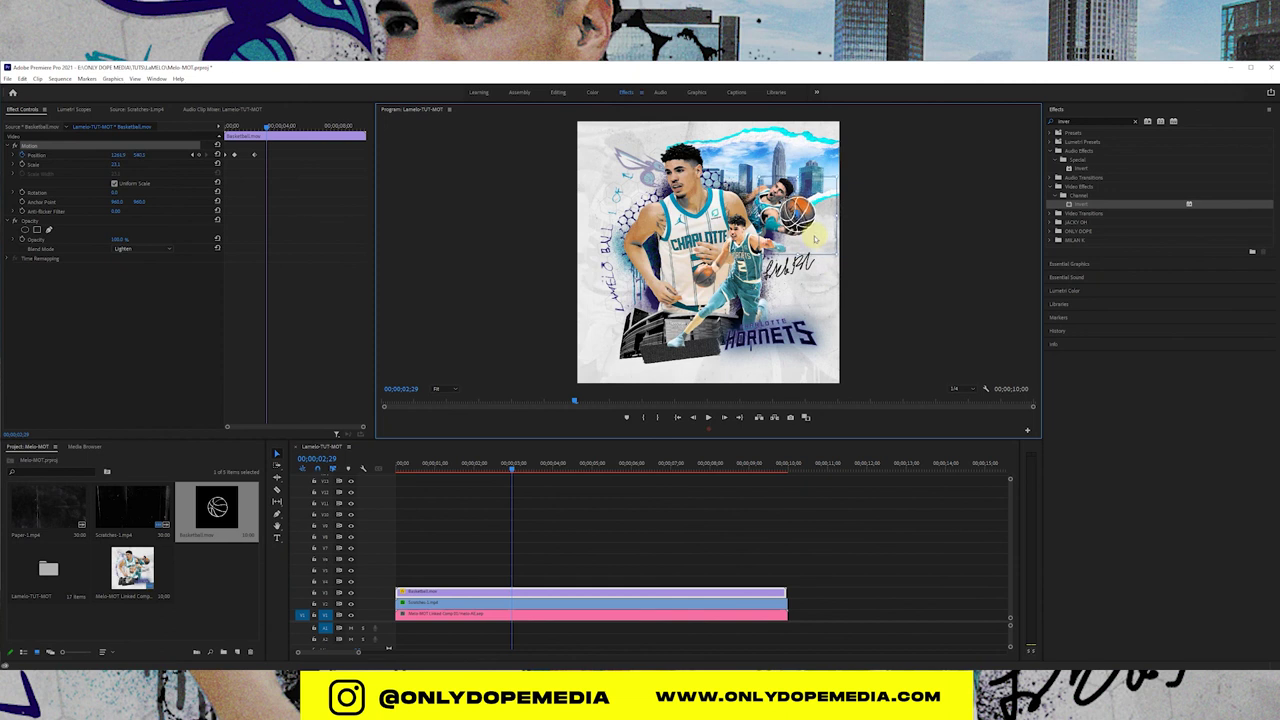
Step: Add further Position keyframes tracking the ball at 3;20, 4;11, 6;09, 7;09 and 8;08
{"action": "left_click_drag", "start_coordinate": [514, 466], "coordinate": [541, 463]}
{"action": "left_click_drag", "start_coordinate": [810, 247], "coordinate": [815, 235]}
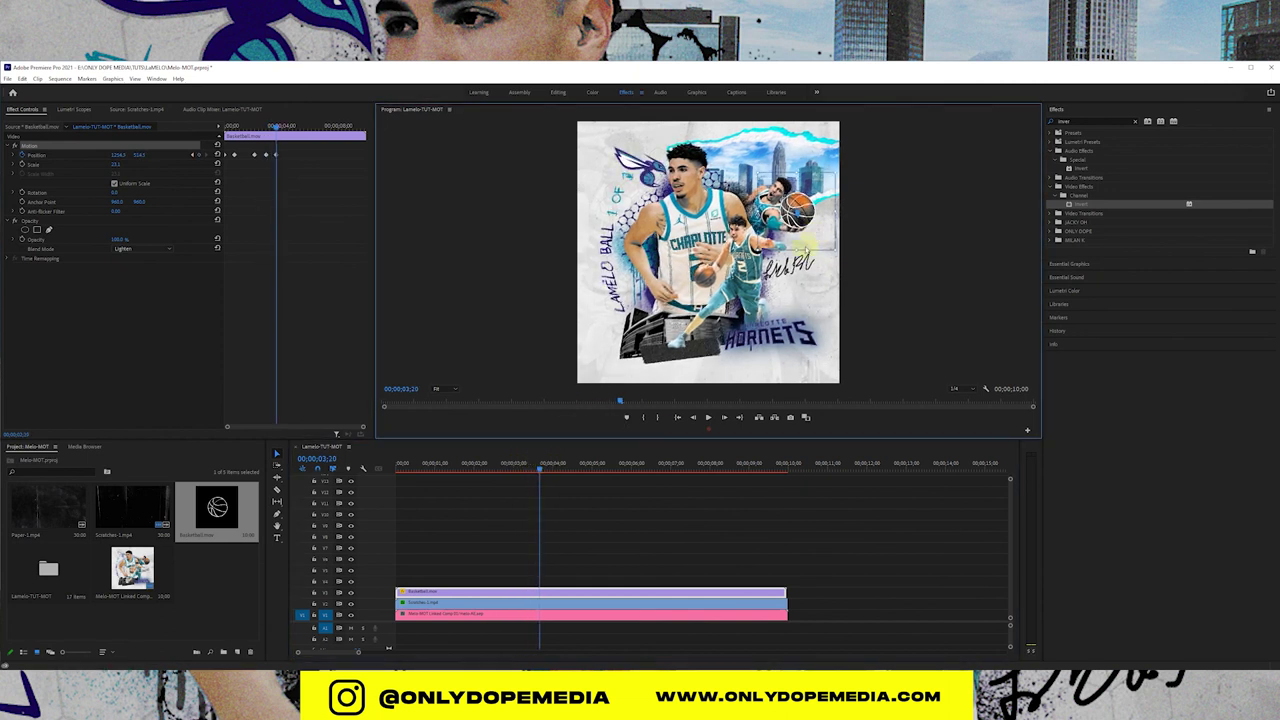
{"action": "left_click_drag", "start_coordinate": [551, 471], "coordinate": [612, 469]}
{"action": "key", "text": "shift+4"}
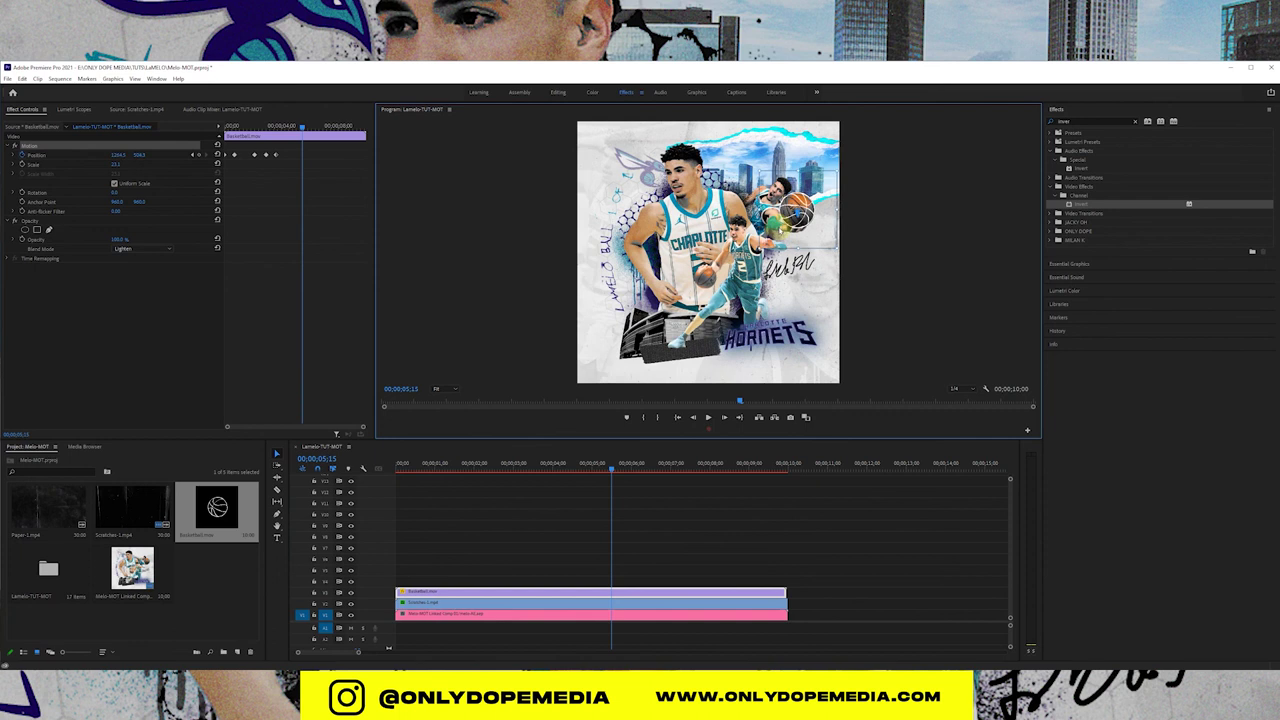
{"action": "left_click_drag", "start_coordinate": [612, 470], "coordinate": [643, 466]}
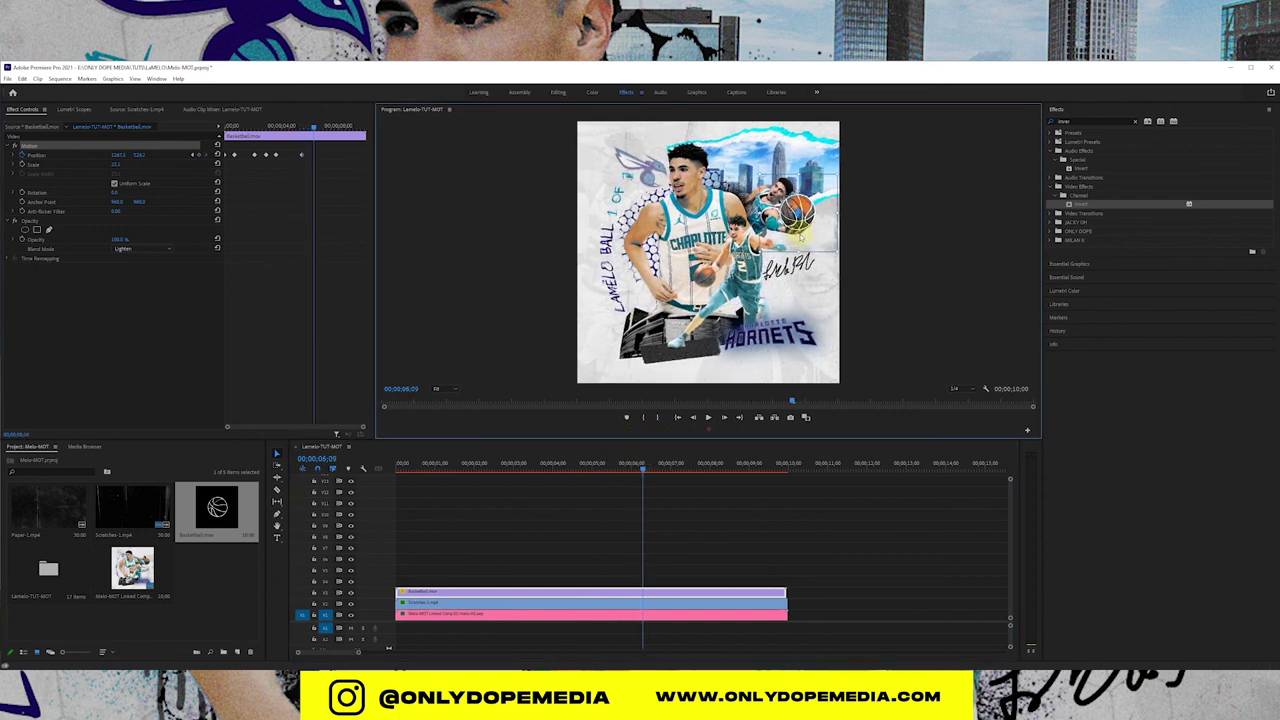
{"action": "left_click_drag", "start_coordinate": [650, 468], "coordinate": [683, 466]}
{"action": "left_click", "coordinate": [801, 240]}
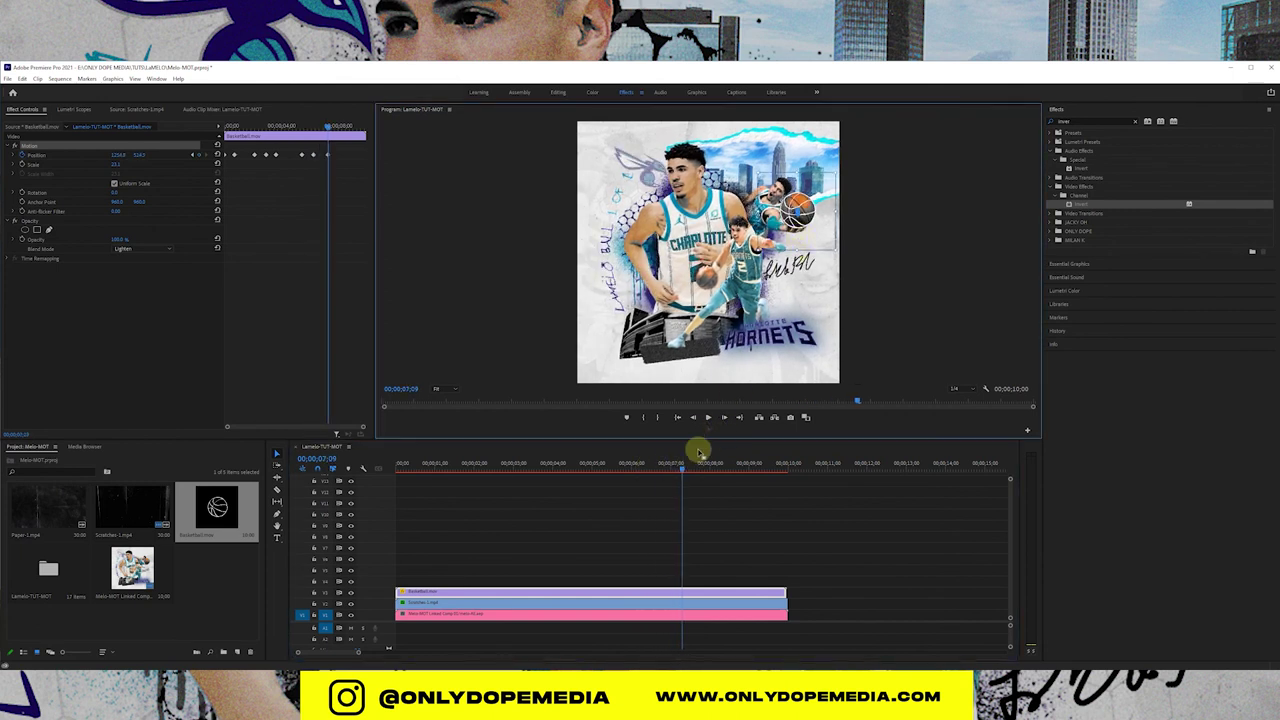
{"action": "left_click_drag", "start_coordinate": [688, 464], "coordinate": [760, 450]}
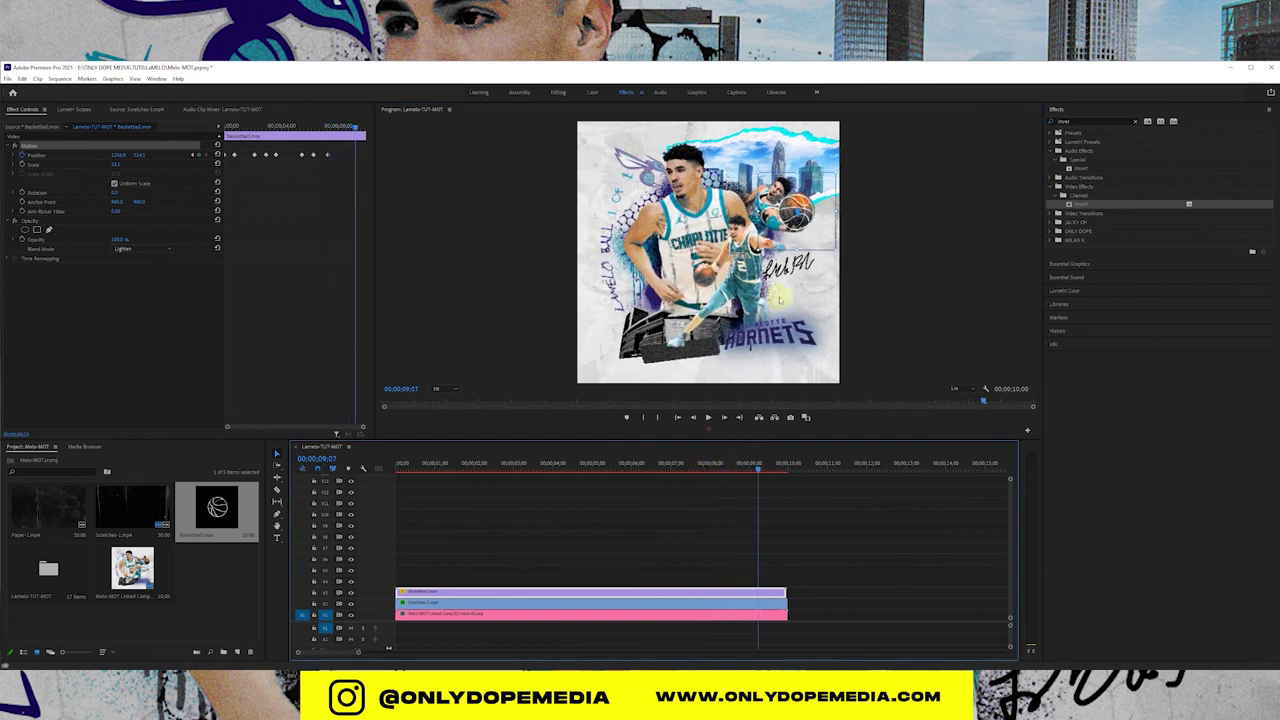
{"action": "left_click", "coordinate": [800, 213]}
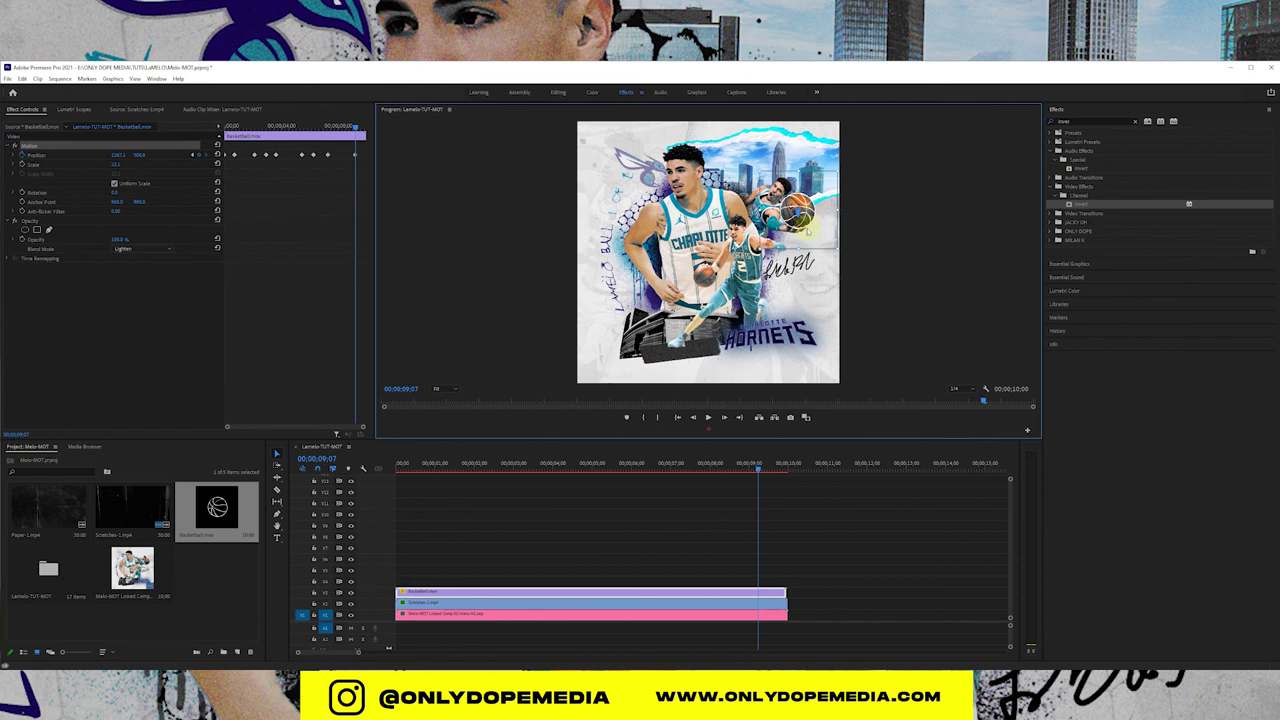
{"action": "left_click_drag", "start_coordinate": [751, 468], "coordinate": [791, 460]}
{"action": "left_click", "coordinate": [717, 513]}
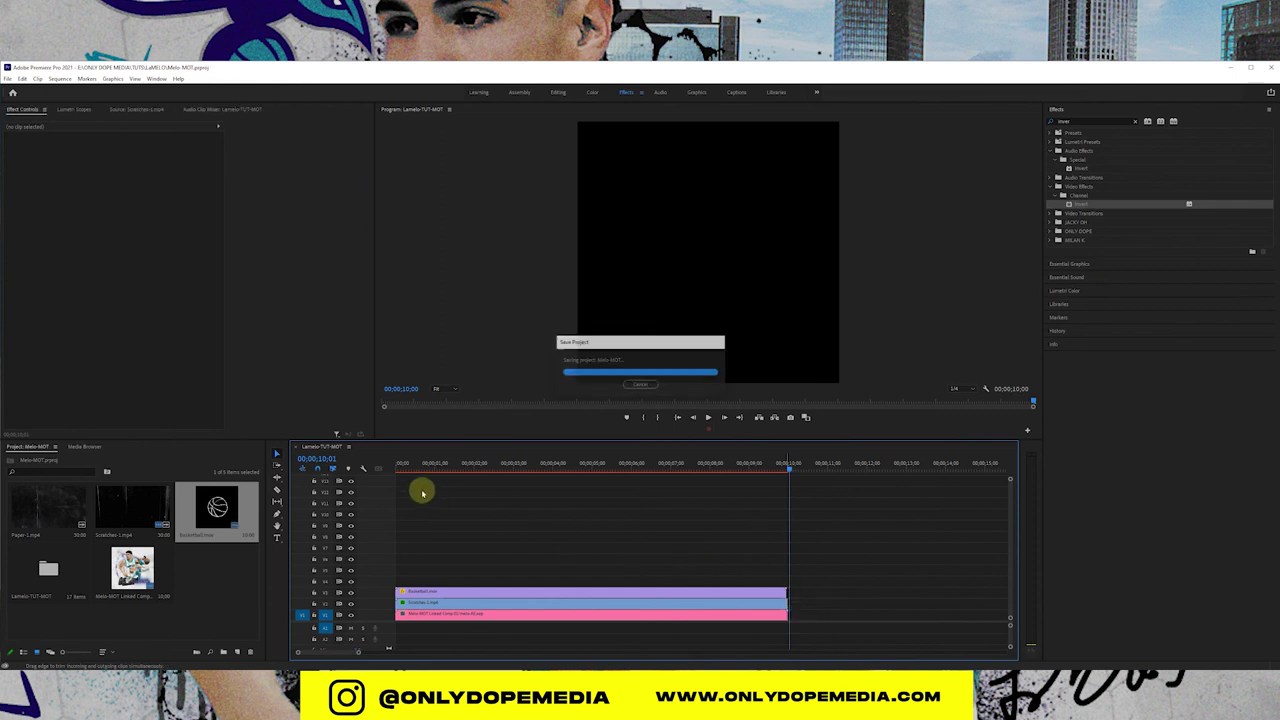
Step: Scrub the 10-second sequence from the start to review the animation, then save the Melo-MOT project
{"action": "left_click", "coordinate": [405, 463]}
{"action": "left_click_drag", "start_coordinate": [401, 465], "coordinate": [731, 458]}
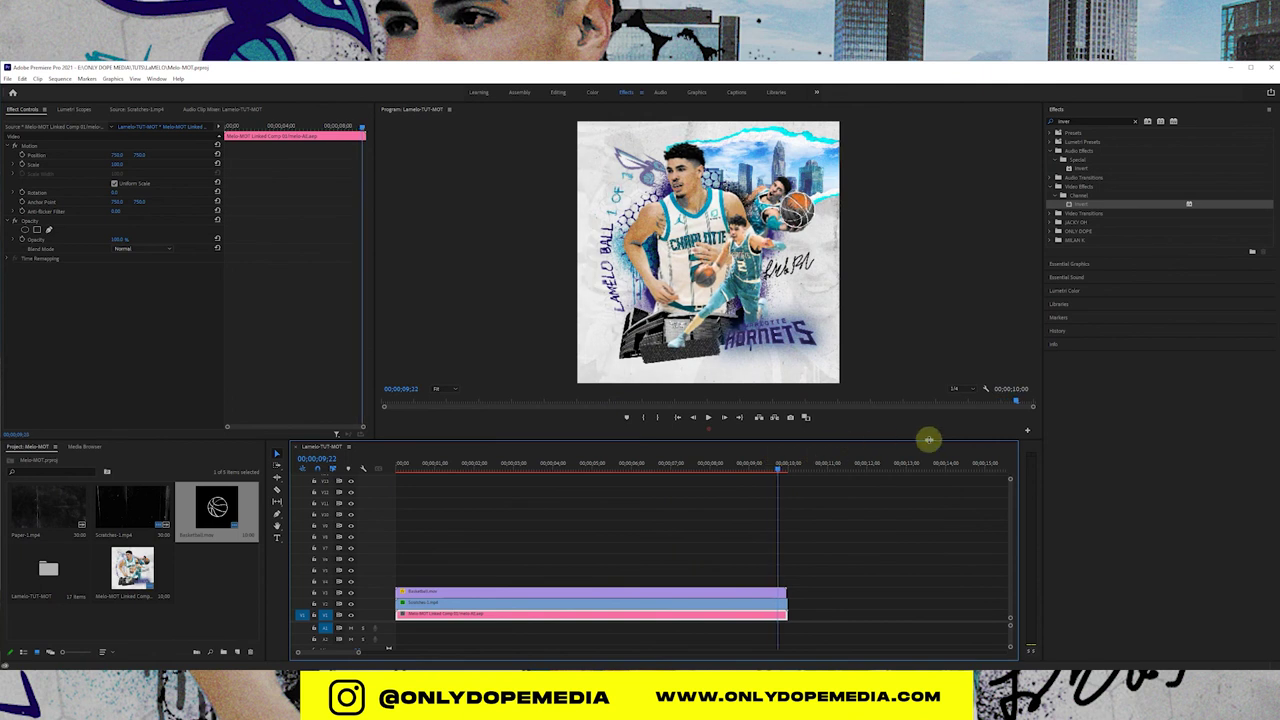
{"action": "left_click", "coordinate": [960, 392]}
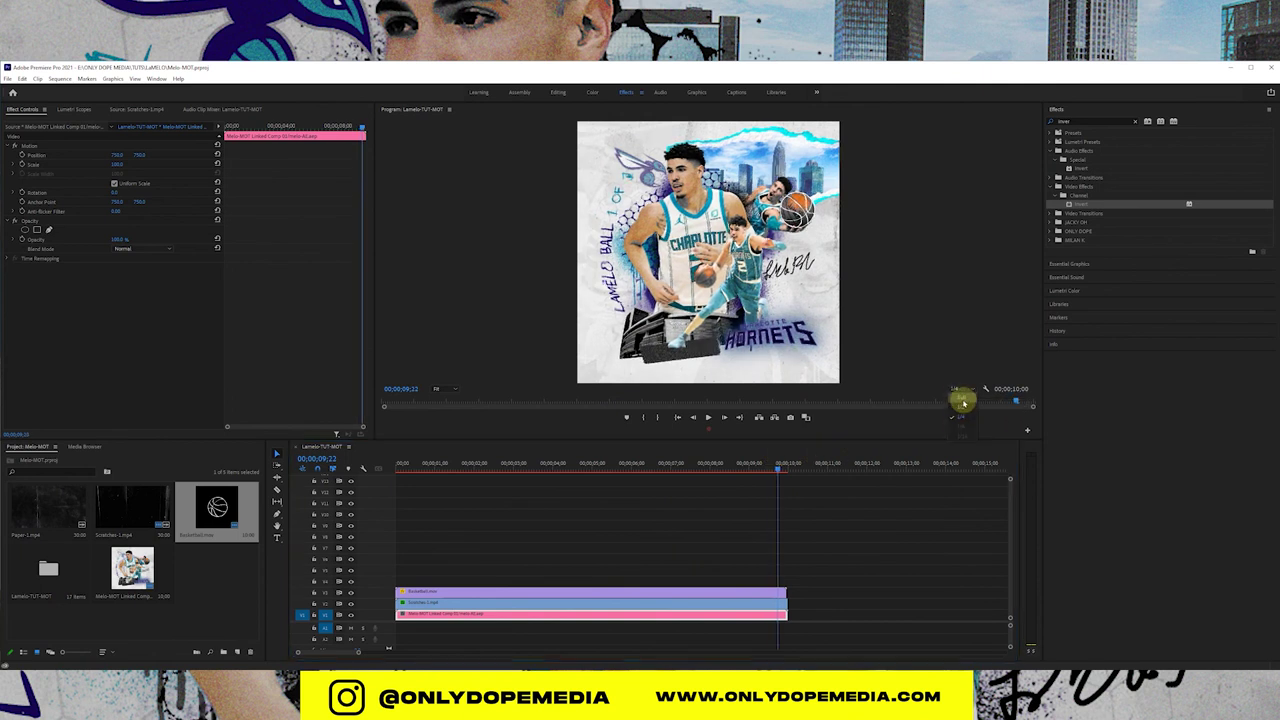
{"action": "left_click", "coordinate": [606, 546]}
{"action": "key", "text": "ctrl+s"}
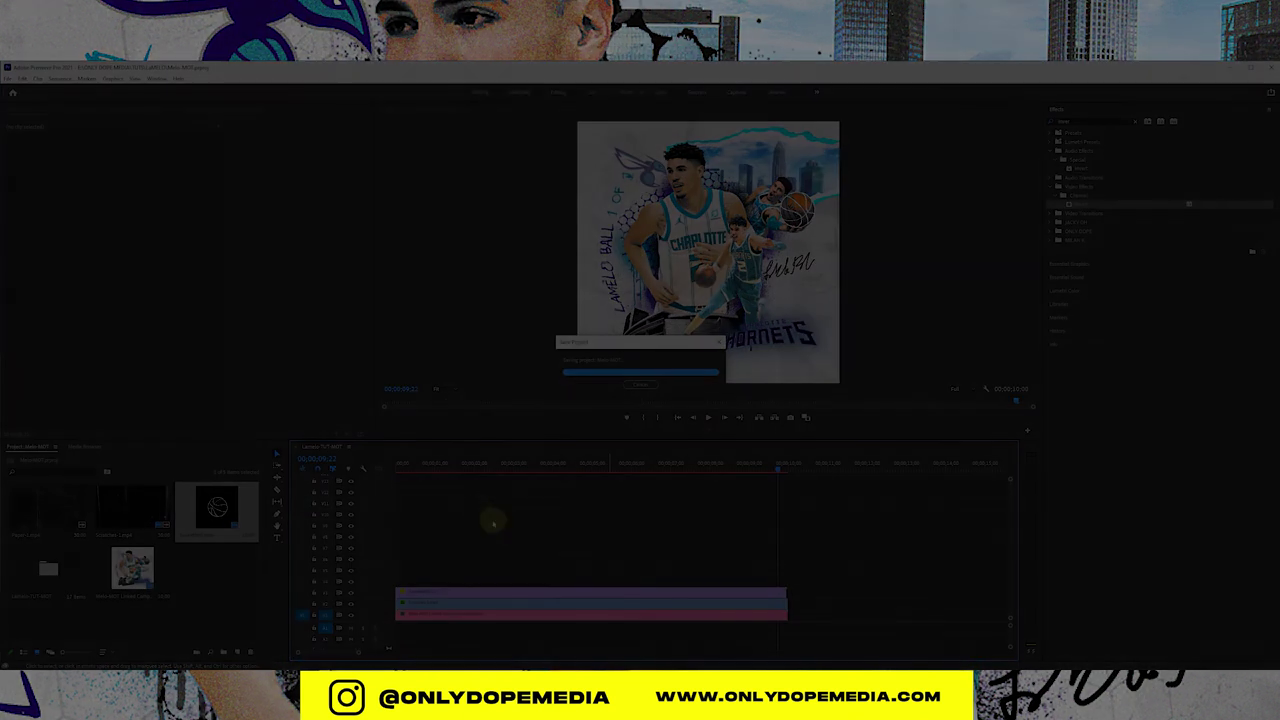